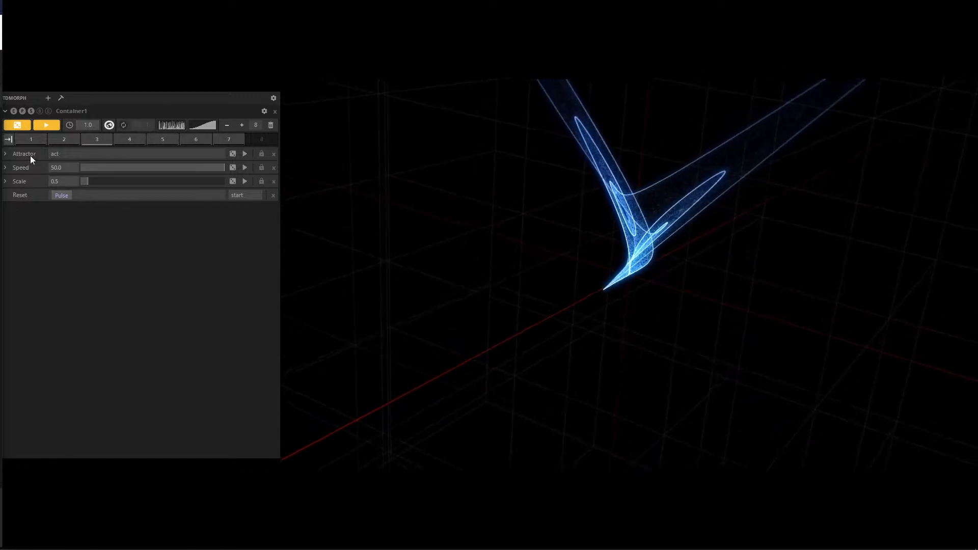
Step: Recall preset 2 with the aizawa attractor and preset 6 with the tamari attractor, resetting the simulation after each
left_click(64, 143)
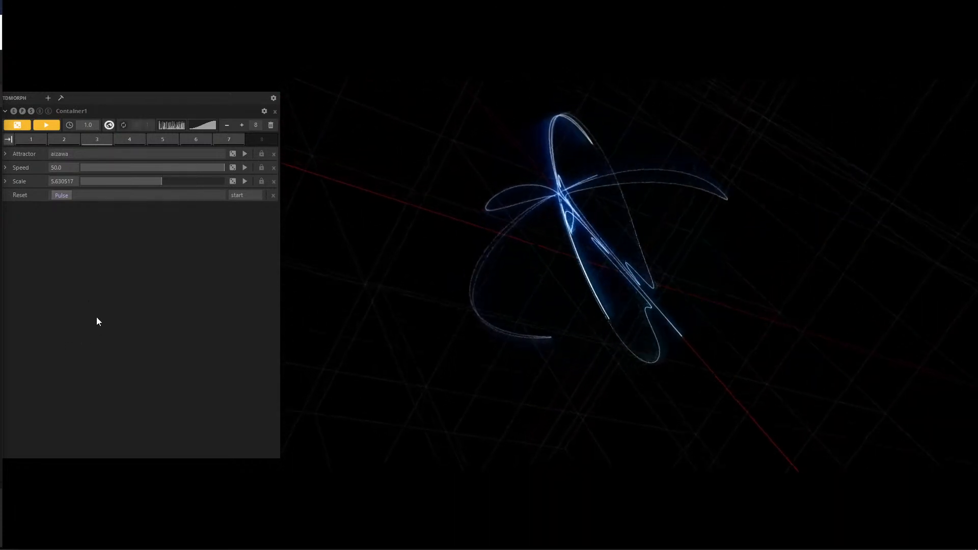
left_click(67, 195)
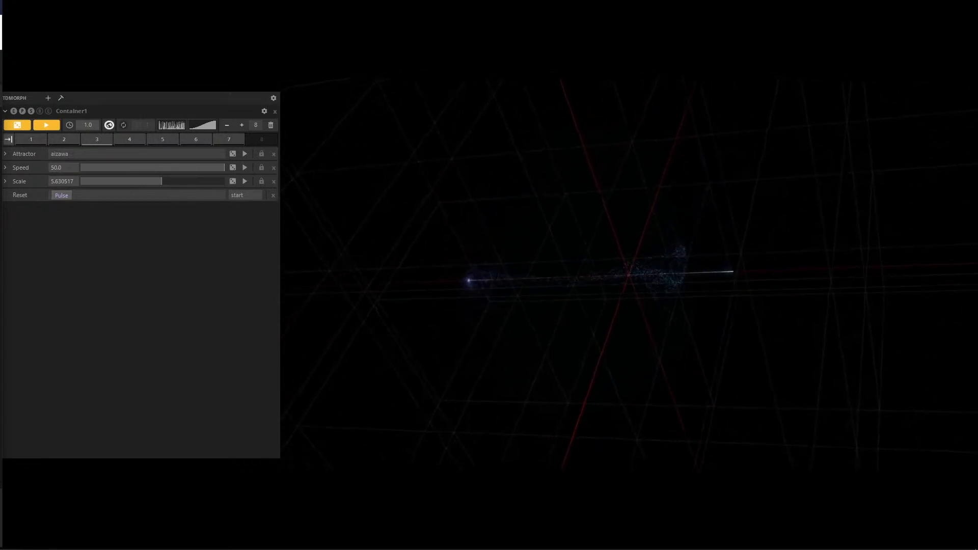
left_click(197, 141)
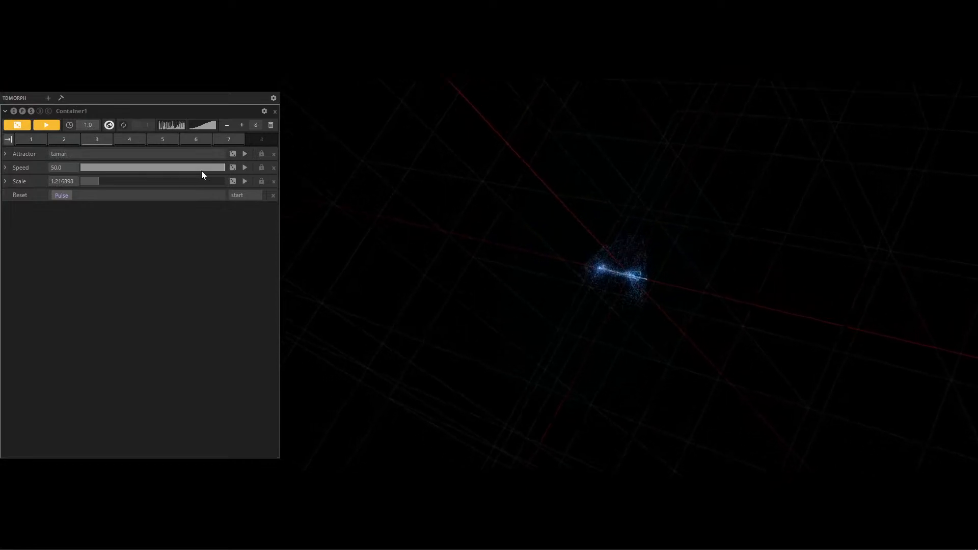
left_click(65, 194)
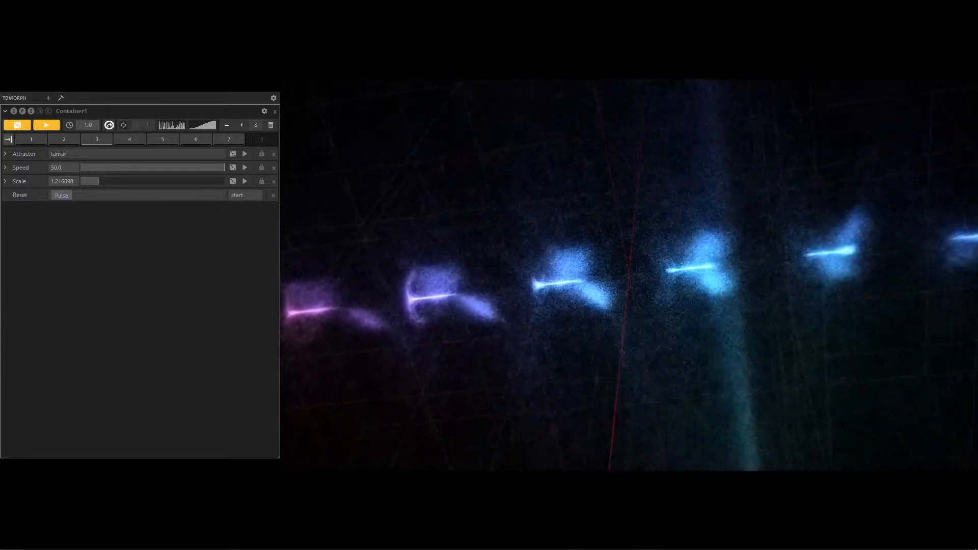
Step: Recall presets 7, 6, 5 and 2 in turn to morph the particle system between attractors
left_click(227, 143)
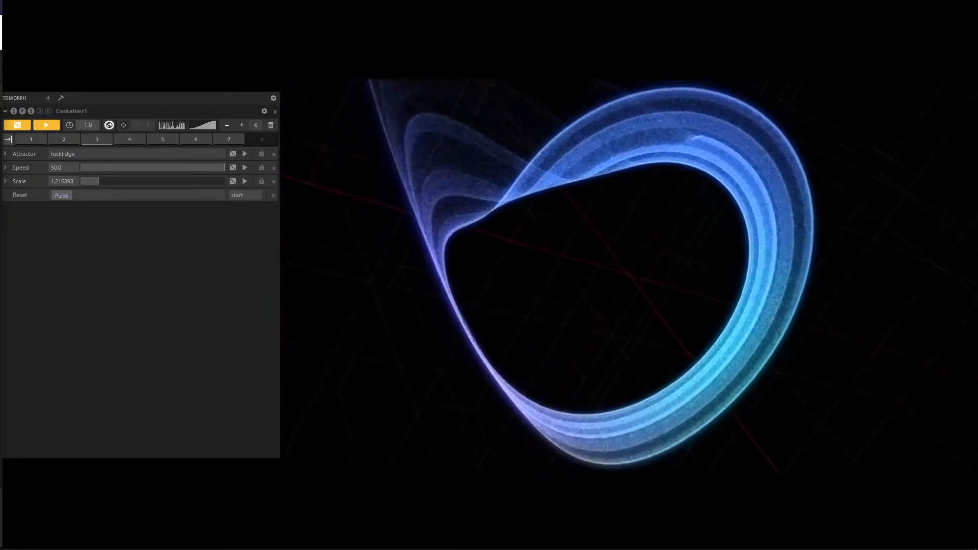
left_click(197, 139)
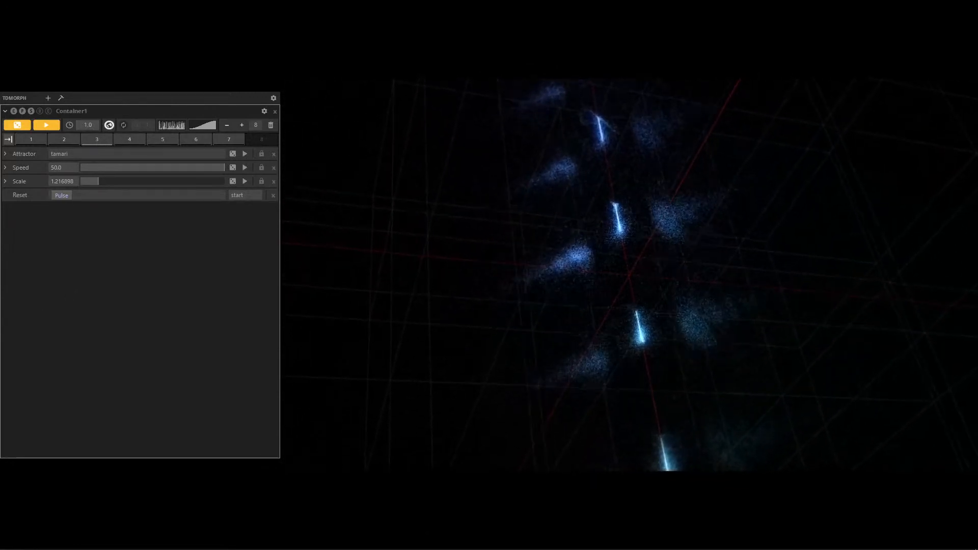
left_click(159, 147)
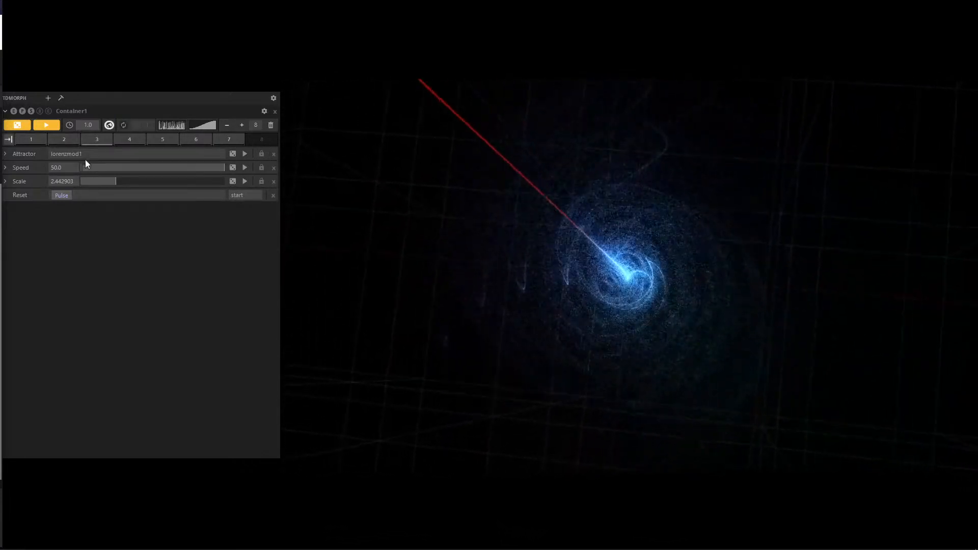
left_click(65, 142)
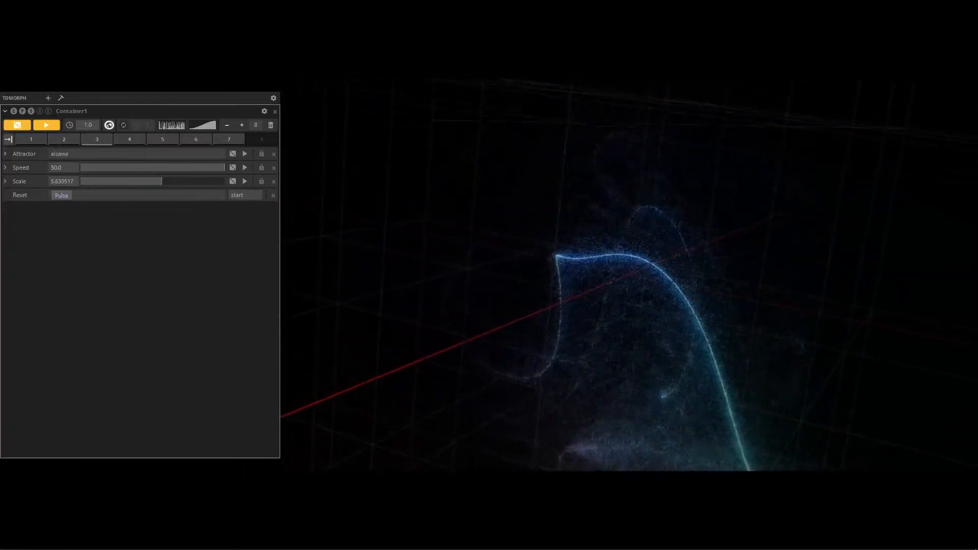
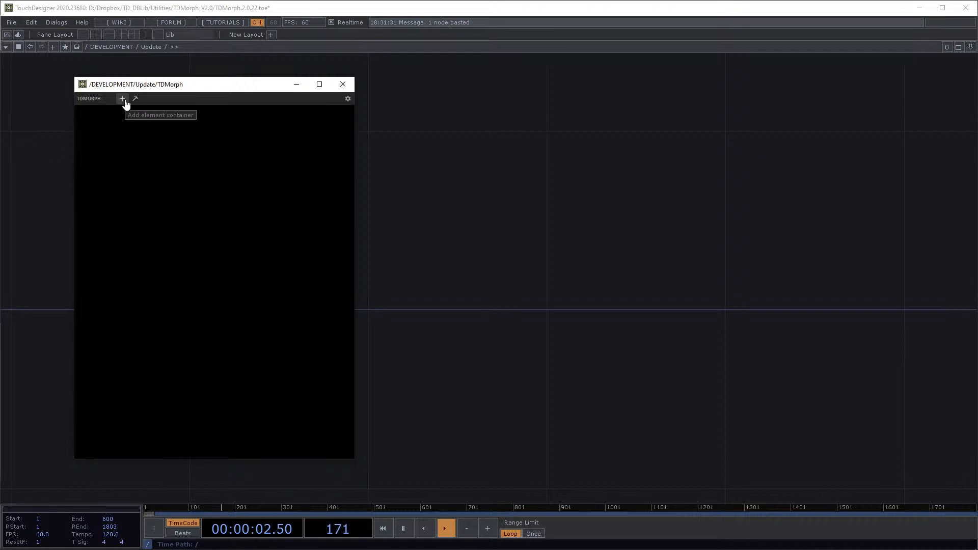
Step: Add an element container to TDMorph and place a Noise TOP in the empty network area beside it
left_click(122, 99)
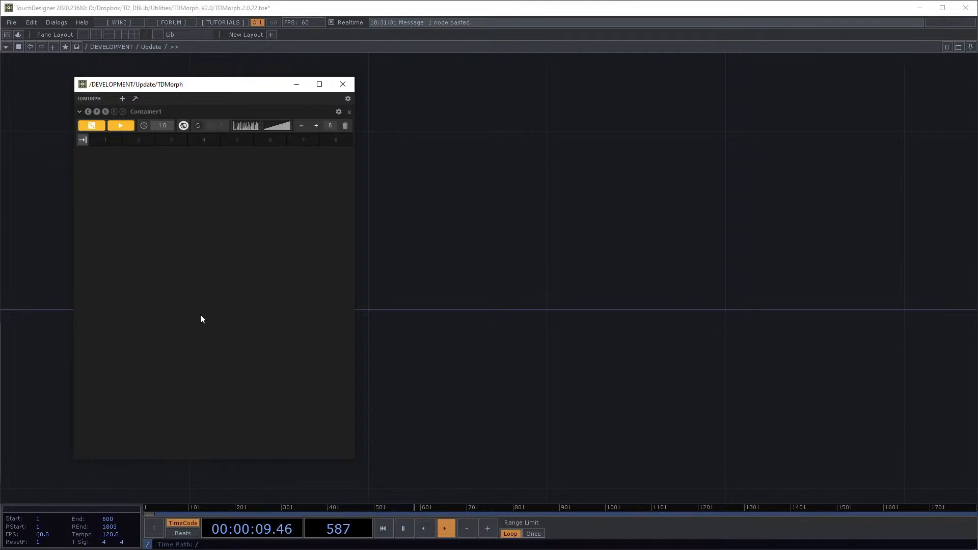
left_click(533, 242)
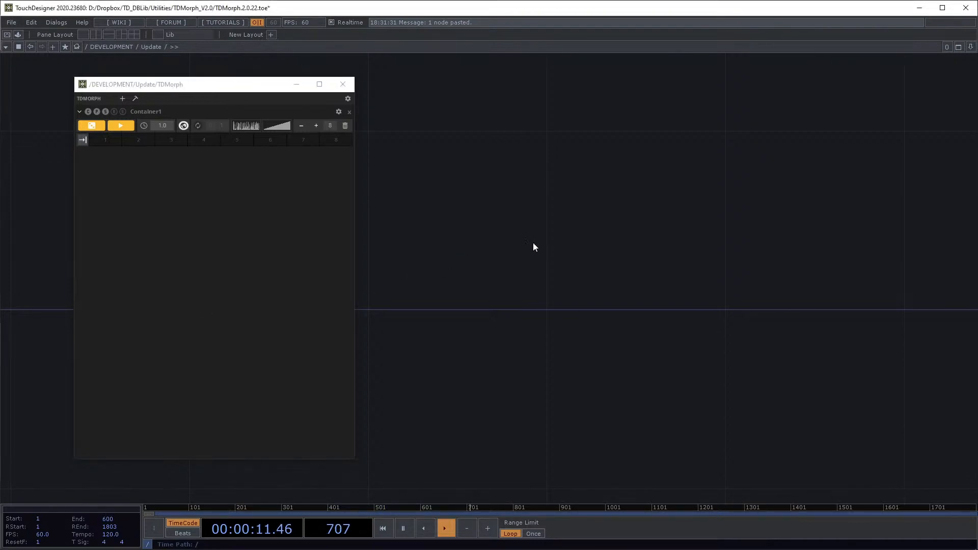
key("Tab")
left_click(402, 126)
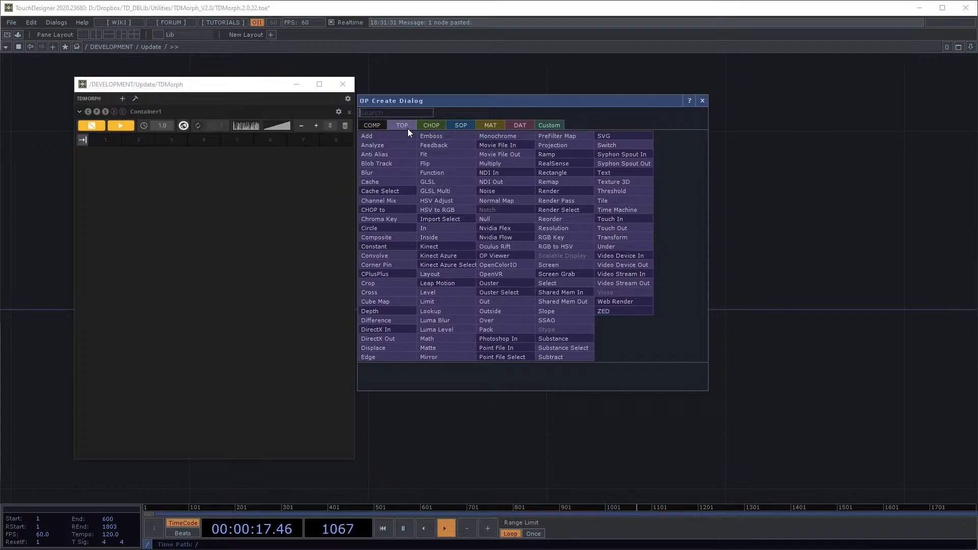
type("noi")
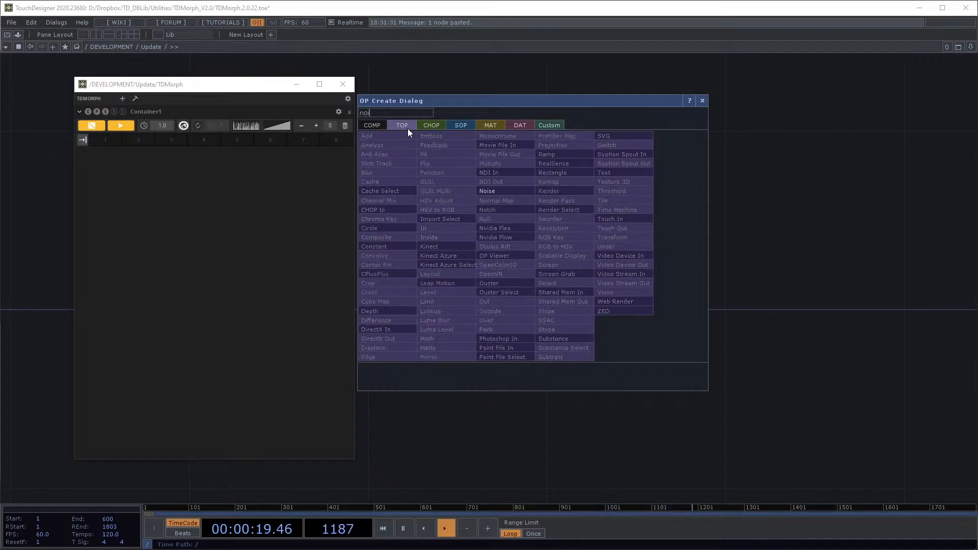
left_click(486, 194)
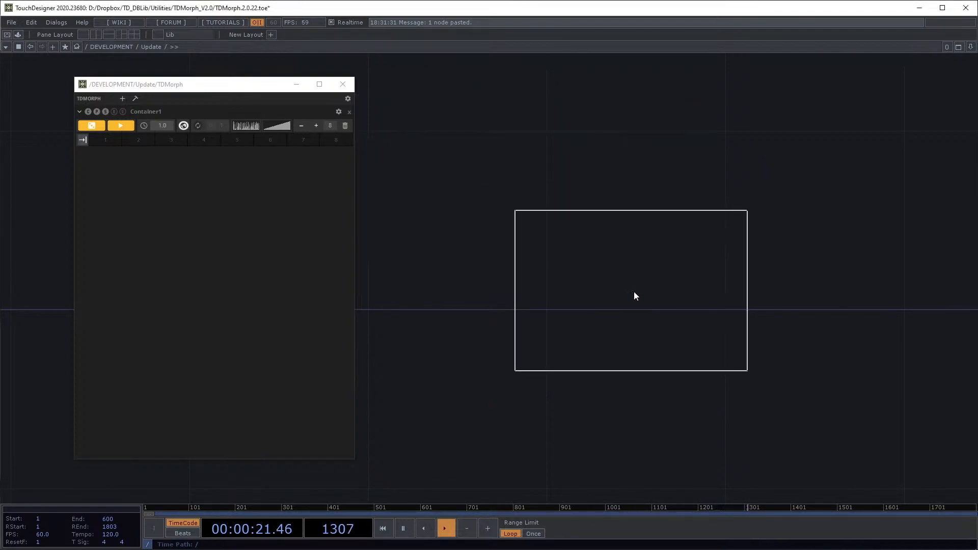
left_click(663, 261)
left_click_drag(652, 254, 654, 272)
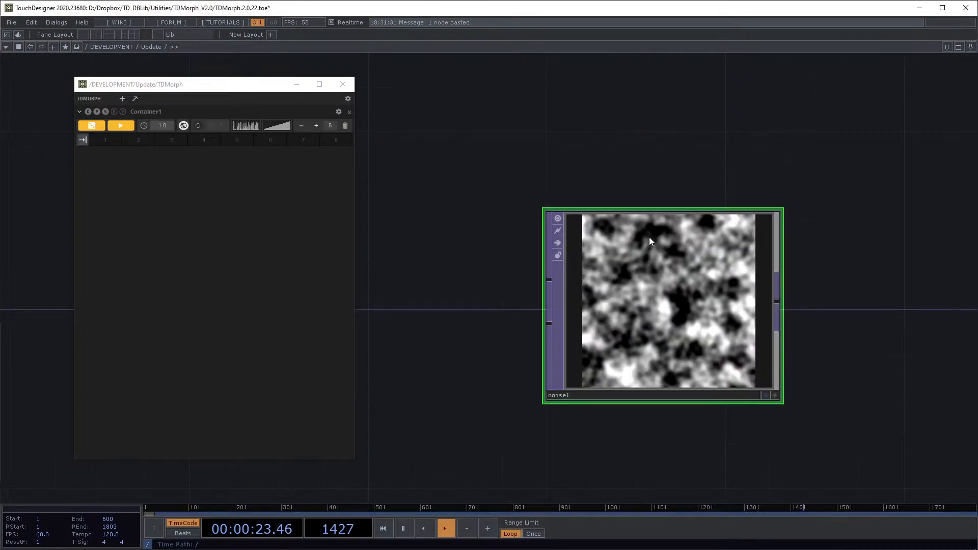
Step: Show the Noise TOP's parameters and add its Period parameter to Container1
key("p")
left_click_drag(601, 138, 527, 150)
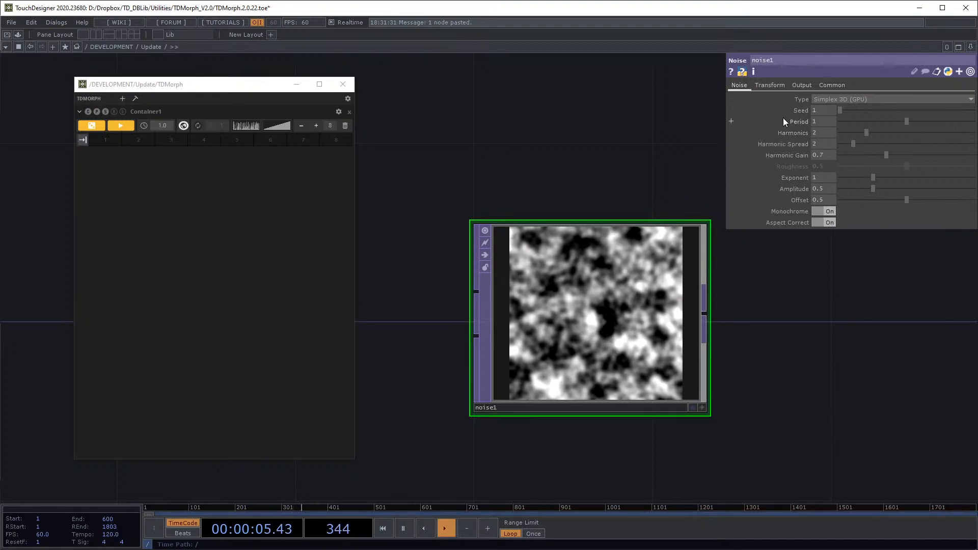
left_click_drag(796, 122, 172, 182)
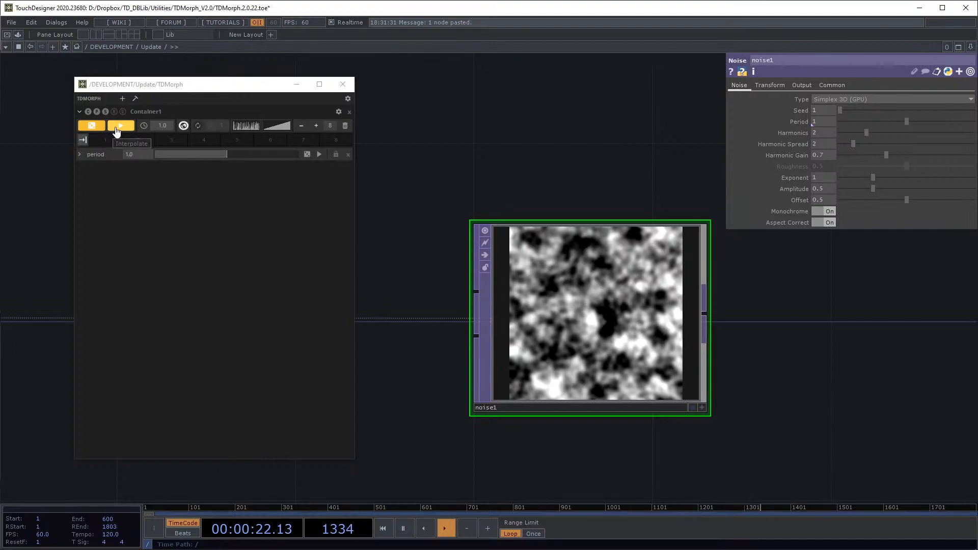
Step: Randomize the container's period twice with the Uniform distribution, and switch the random distribution to Normal
left_click(89, 129)
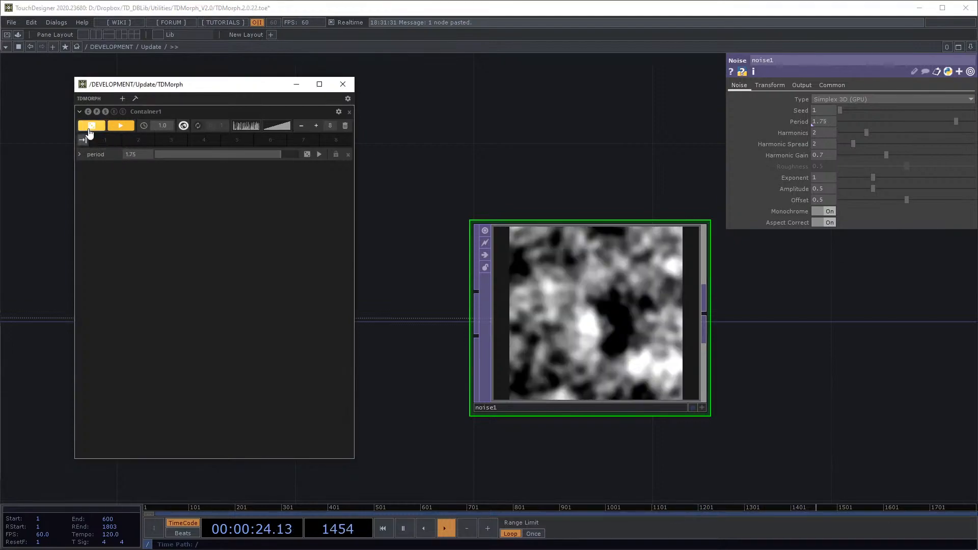
left_click(89, 128)
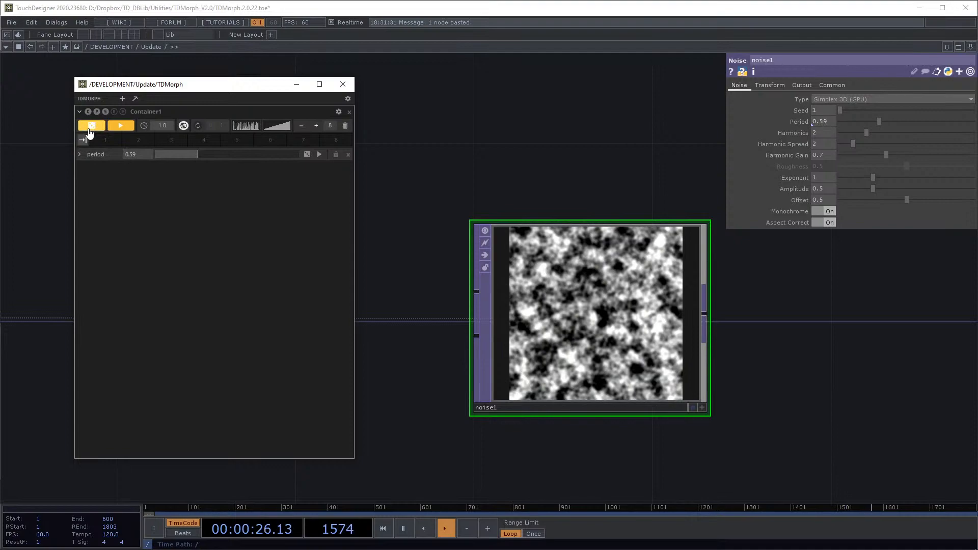
left_click(256, 125)
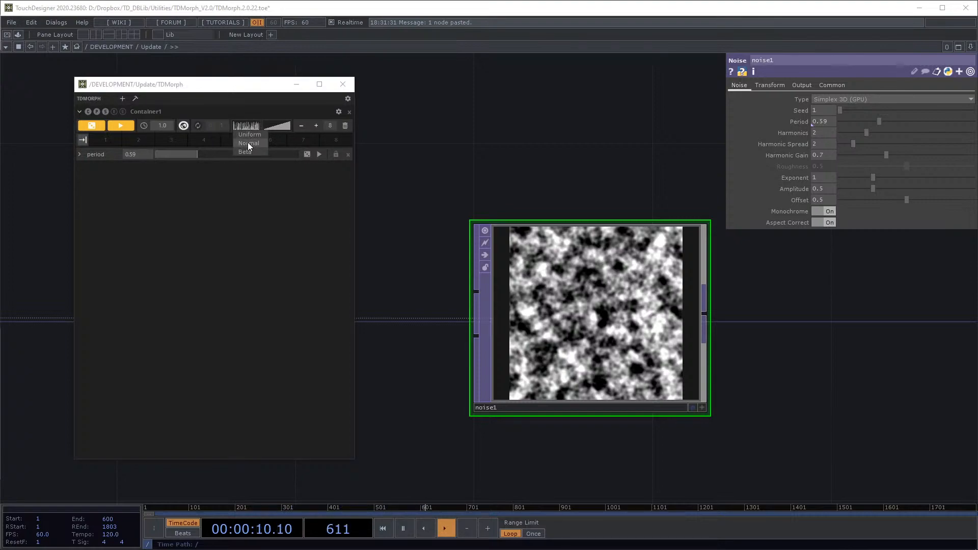
left_click(255, 137)
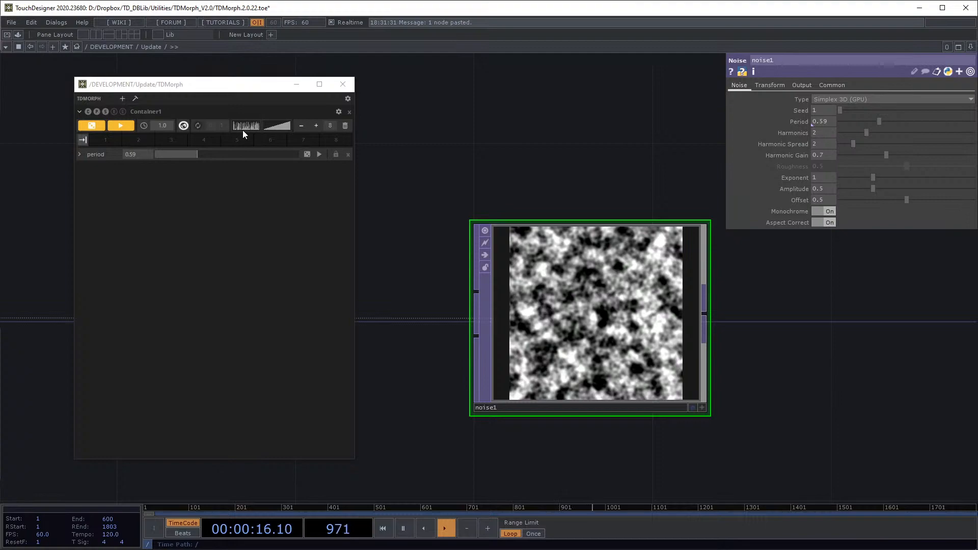
left_click(244, 130)
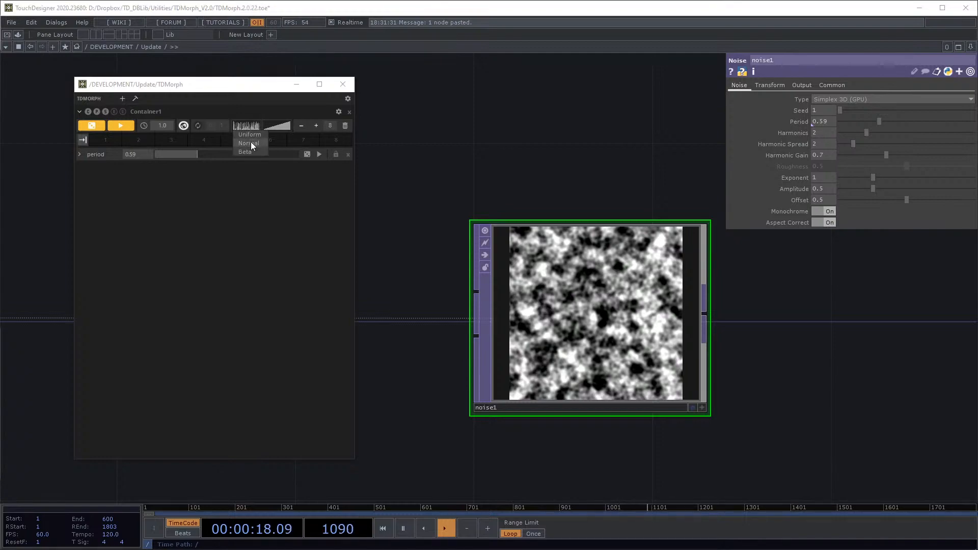
left_click(251, 143)
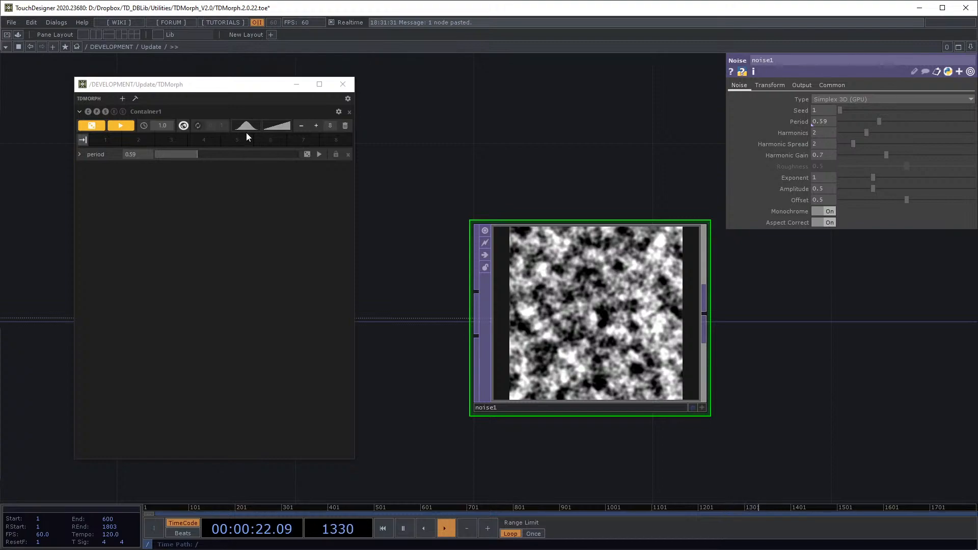
Step: Set the container's random distribution to Beta and randomize the period repeatedly
left_click(247, 127)
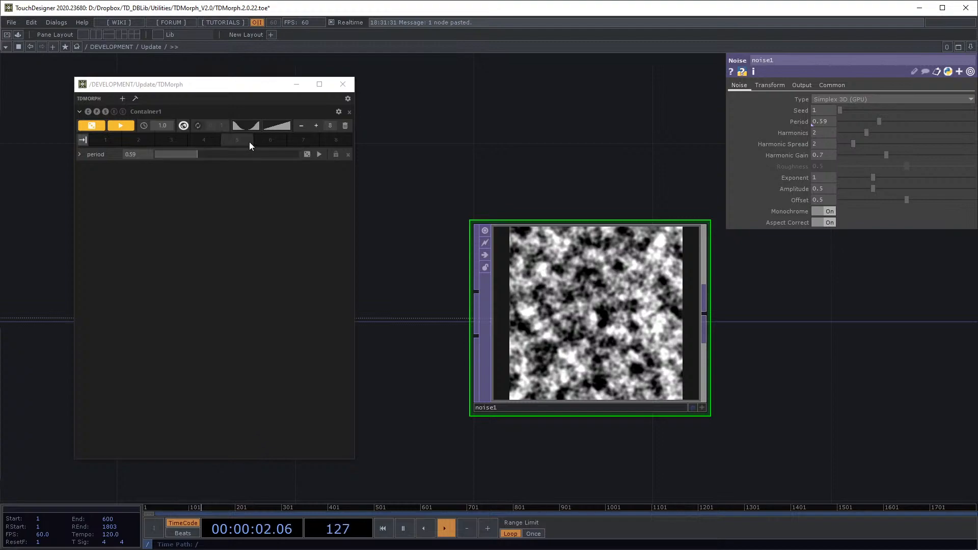
left_click(97, 129)
left_click(98, 129)
left_click(98, 130)
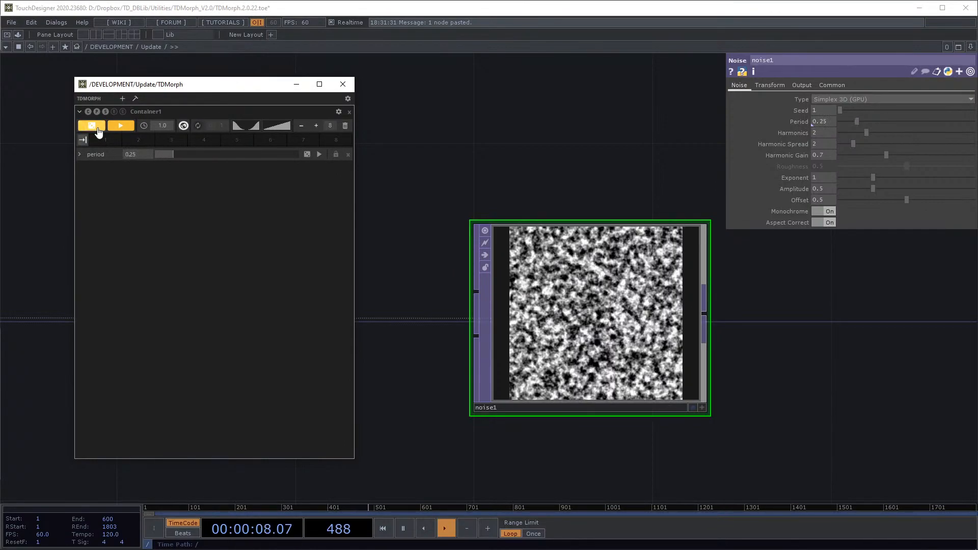
left_click(99, 129)
left_click(98, 129)
left_click(98, 129)
left_click(98, 130)
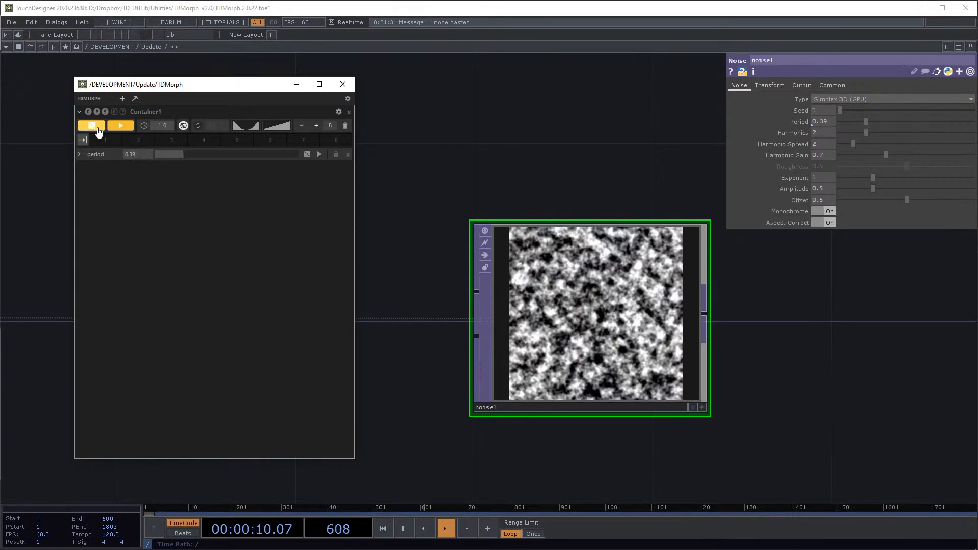
left_click(98, 129)
left_click(98, 130)
left_click(98, 129)
left_click(99, 129)
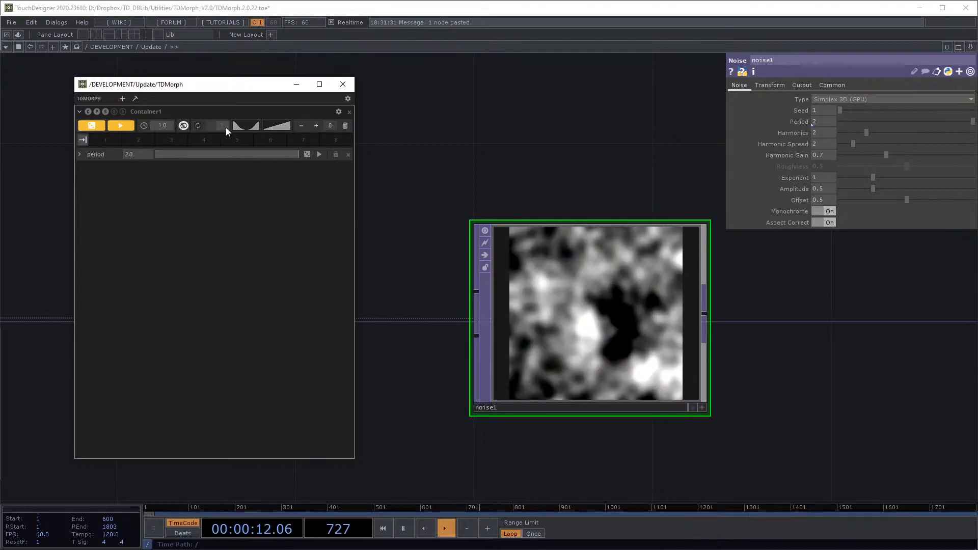
Step: Set the container's random distribution to Normal and randomize the period twice
left_click(239, 131)
left_click(242, 133)
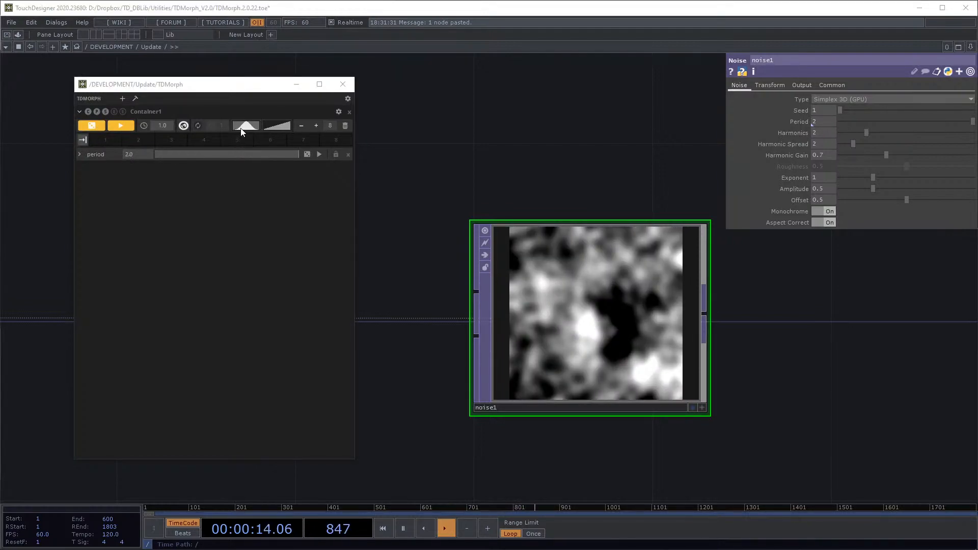
left_click(242, 144)
left_click(90, 126)
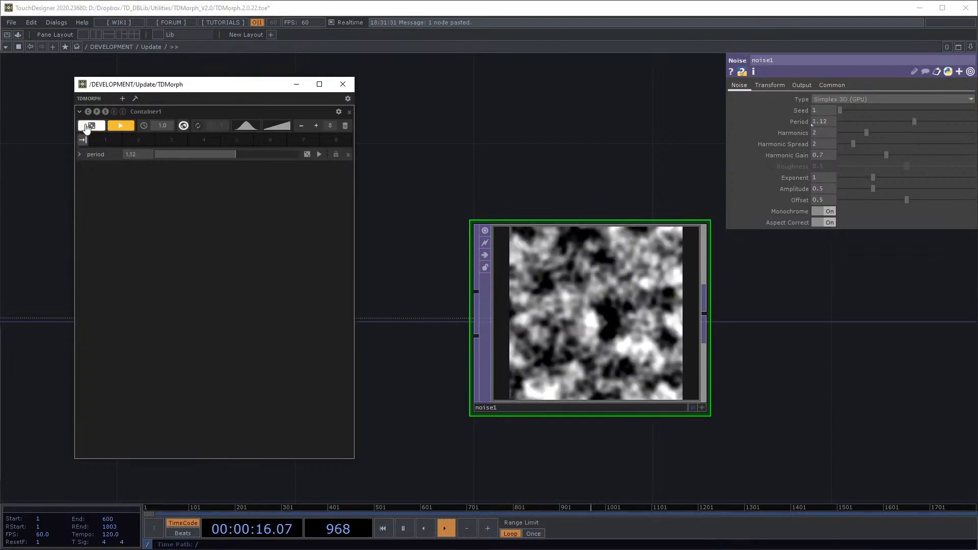
left_click(86, 128)
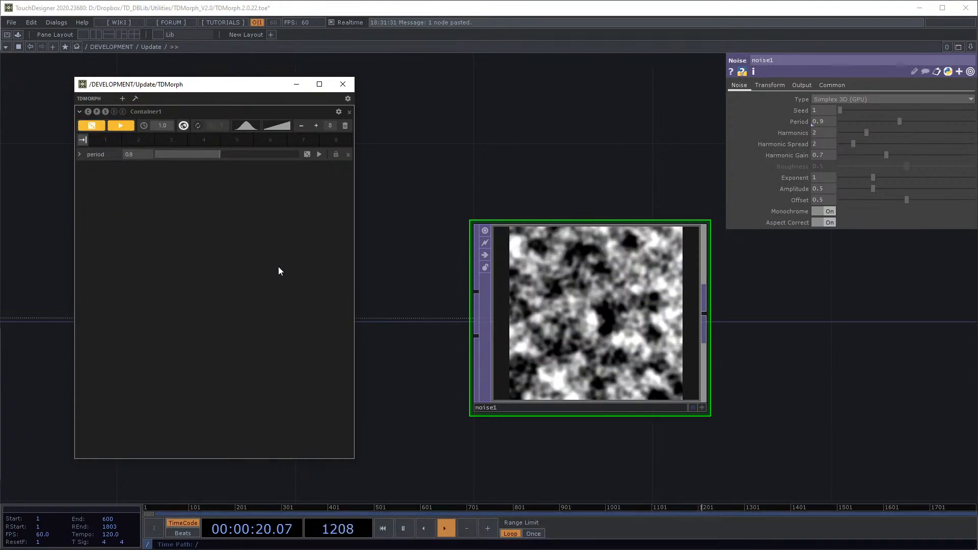
Step: Set the random distribution to Uniform and interpolate the period to a new random value twice
left_click(256, 127)
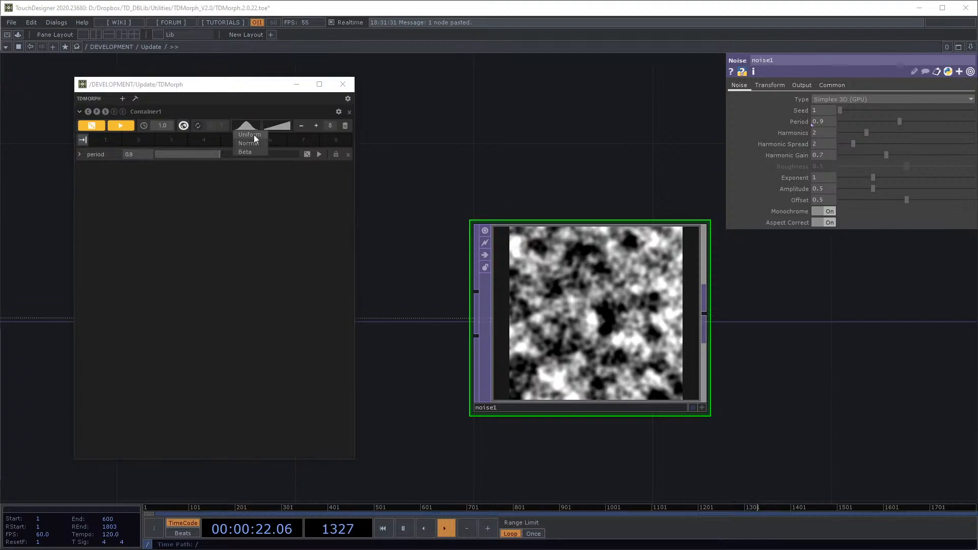
left_click(253, 135)
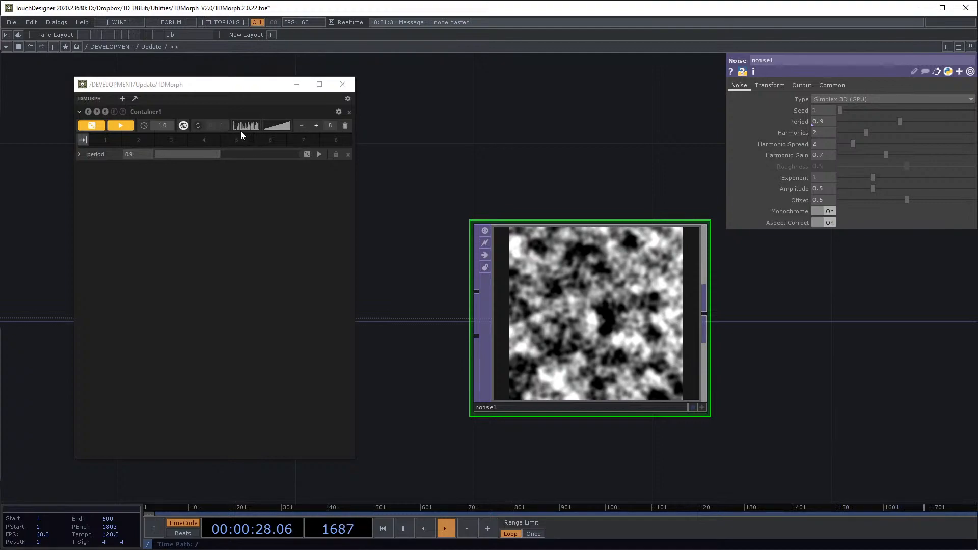
left_click(118, 131)
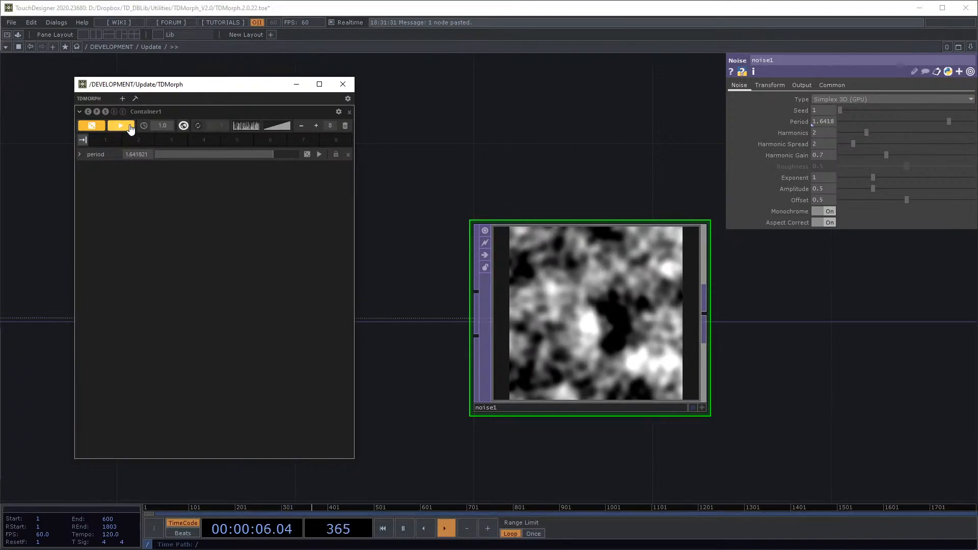
left_click(131, 127)
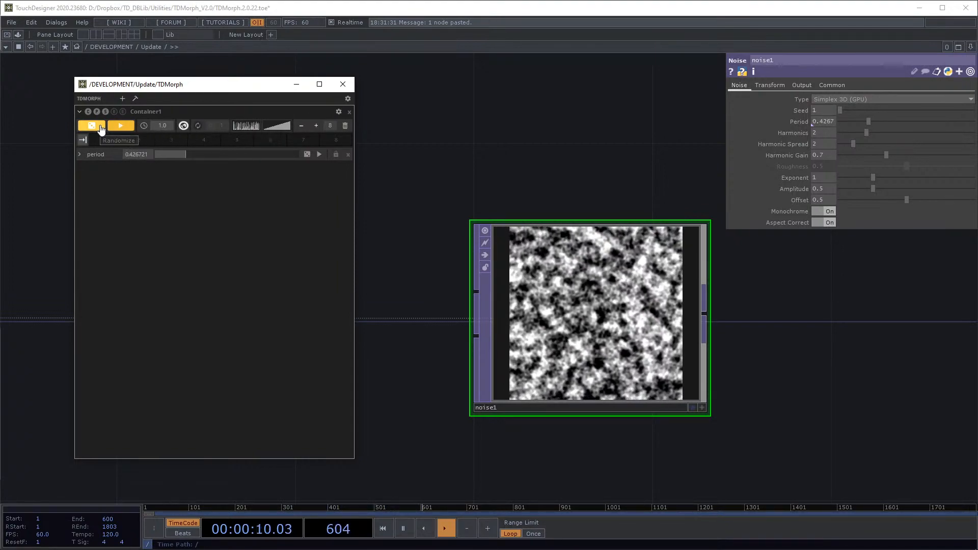
Step: Set the container's interpolation curve to Scurve and interpolate the period to a new random value
left_click(284, 129)
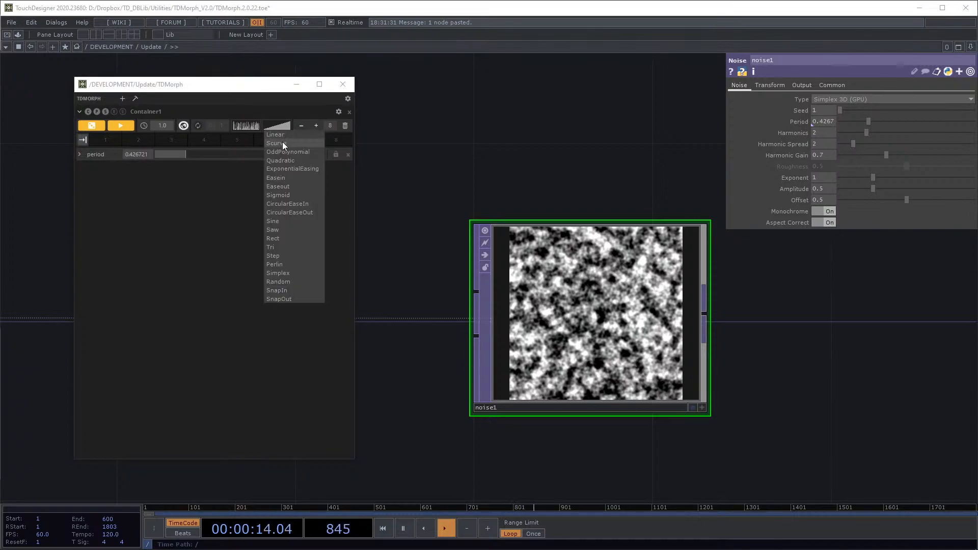
left_click(121, 126)
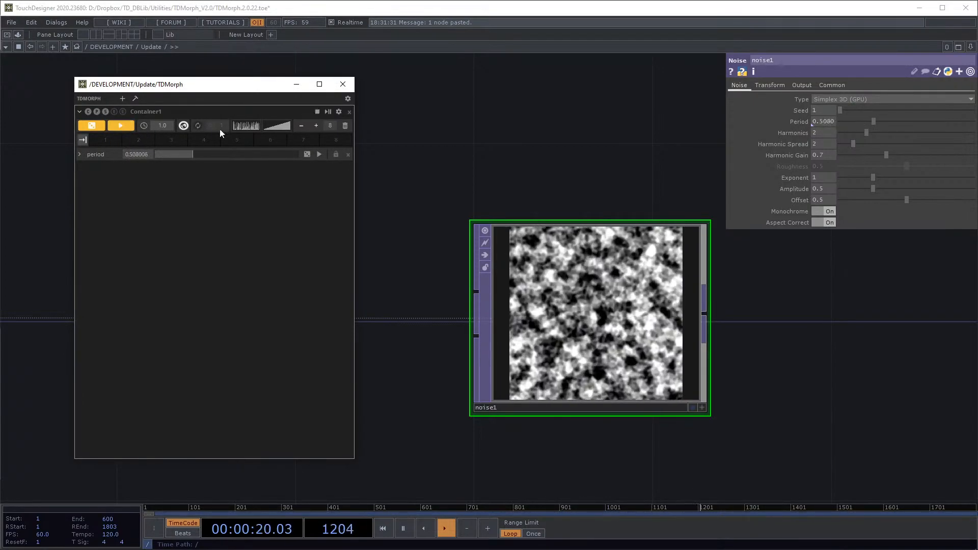
left_click(282, 124)
left_click(285, 144)
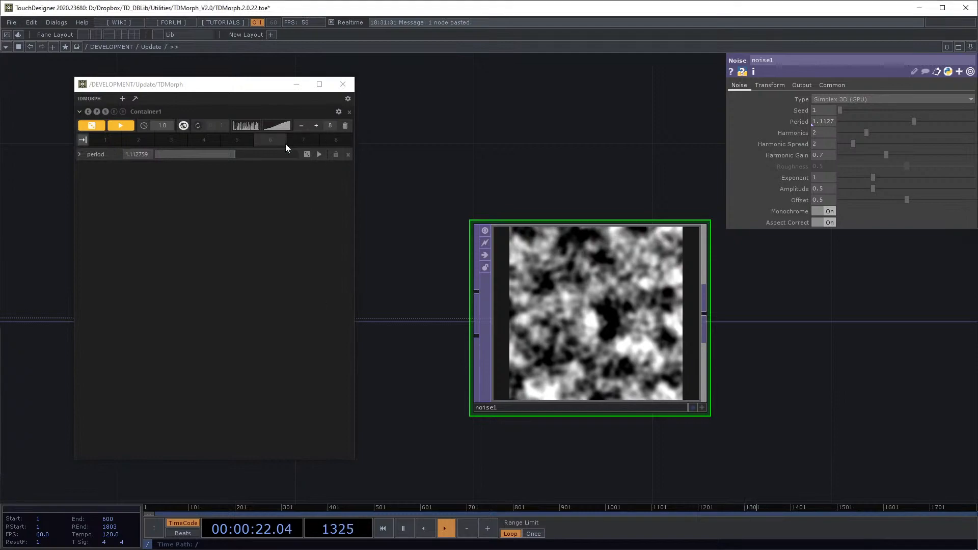
left_click(122, 127)
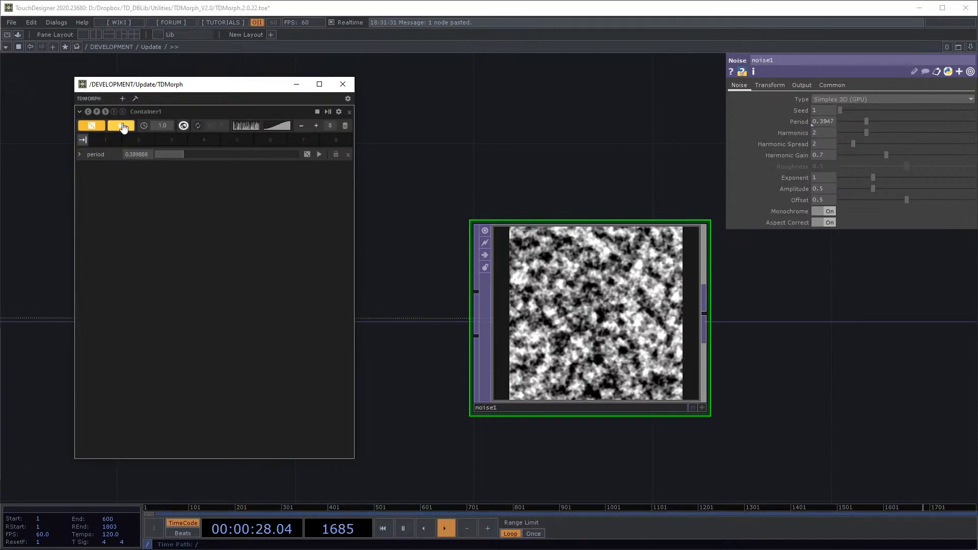
Step: Set the container's interpolation curve to SnapIn and interpolate the period to a new random value twice
left_click(276, 126)
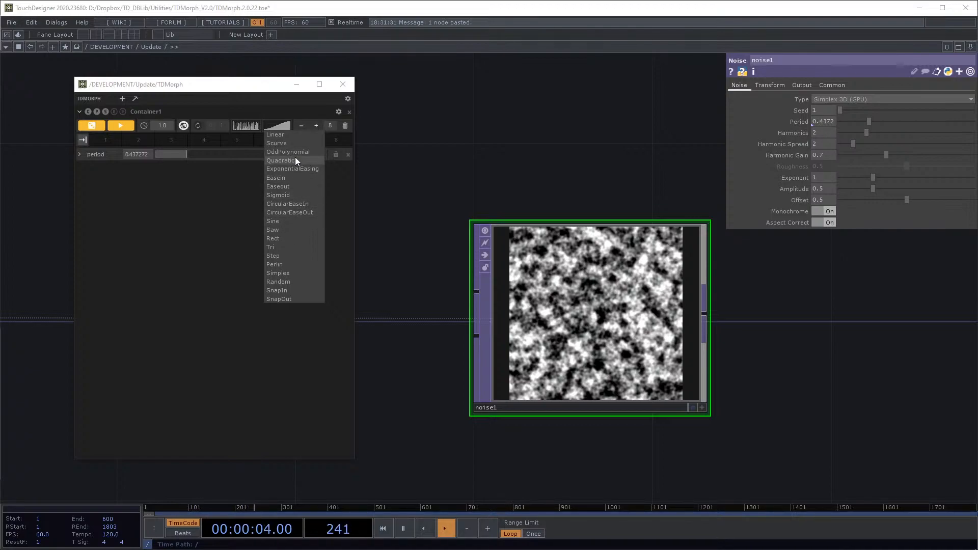
left_click(292, 290)
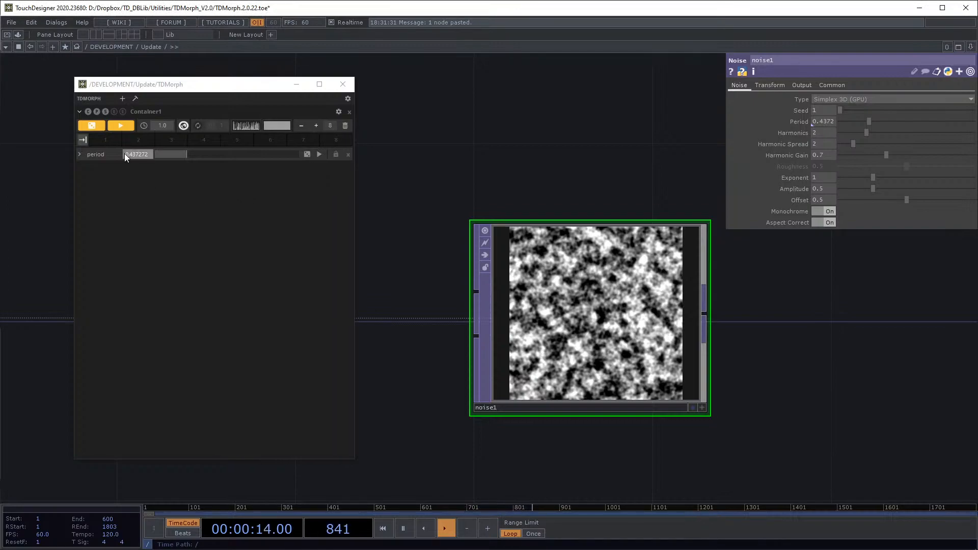
left_click(122, 130)
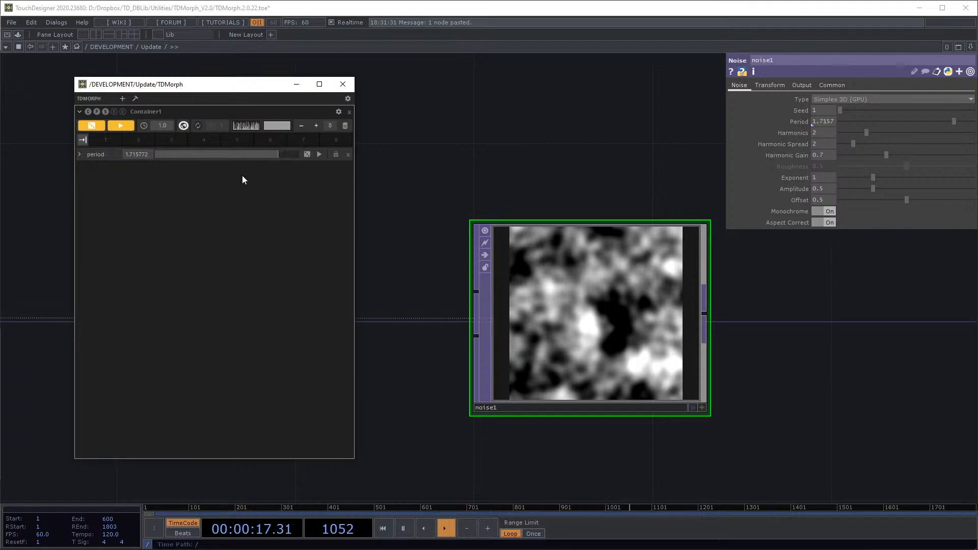
left_click(117, 129)
Step: Interpolate the period with the SnapOut curve, and repeat with the container's interpolation length set to 2
left_click(267, 129)
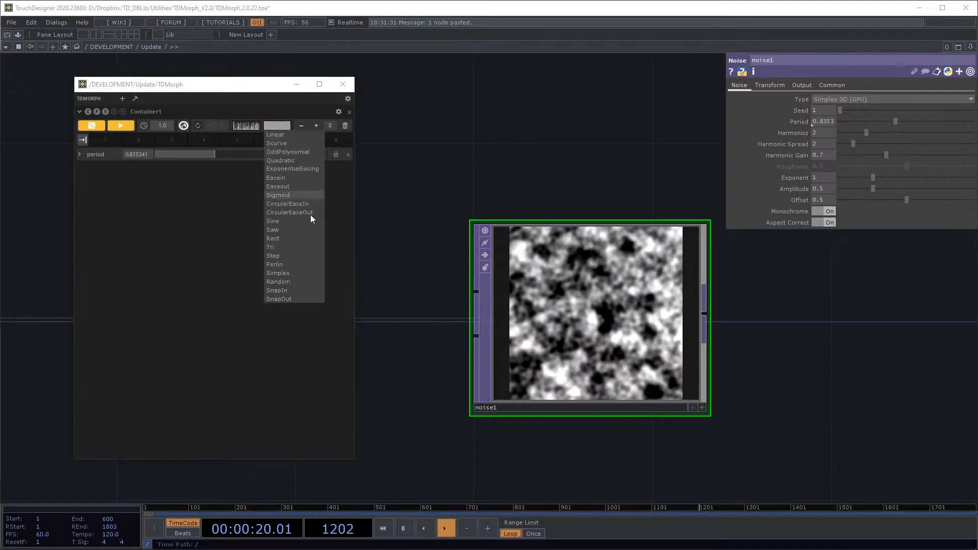
left_click(288, 301)
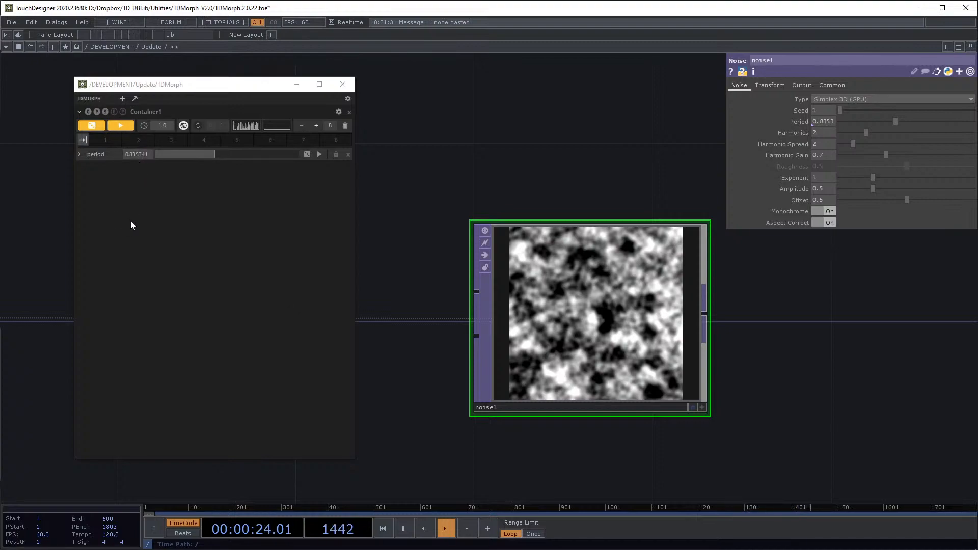
left_click(128, 127)
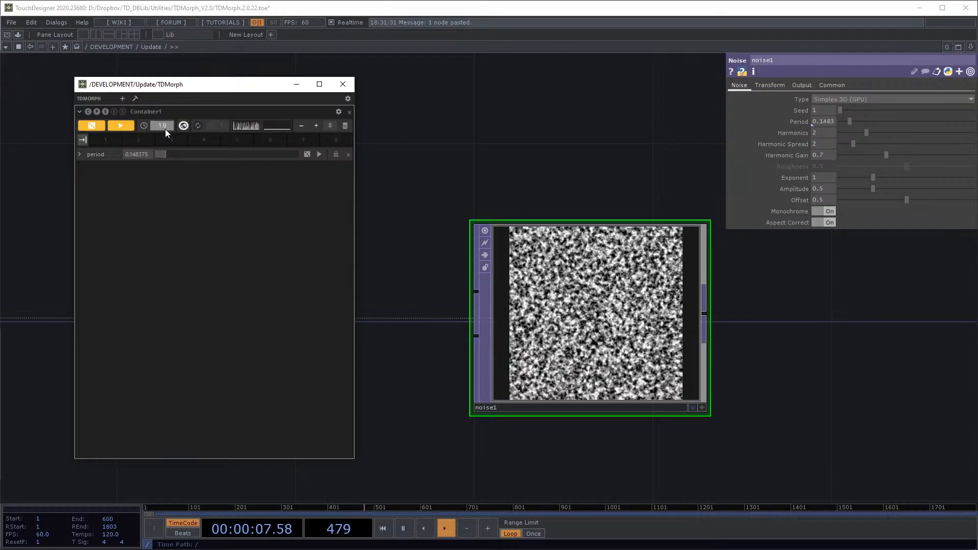
type("2")
key("Return")
left_click(130, 130)
Step: Interpolate the period with the Scurve curve, and repeat with the container's interpolation length set to 3
left_click(276, 125)
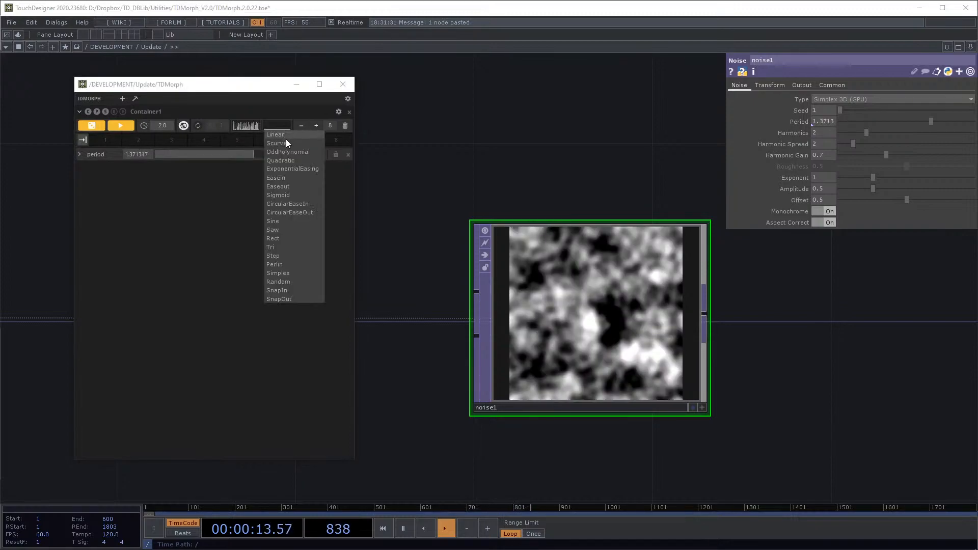
left_click(285, 143)
left_click(126, 132)
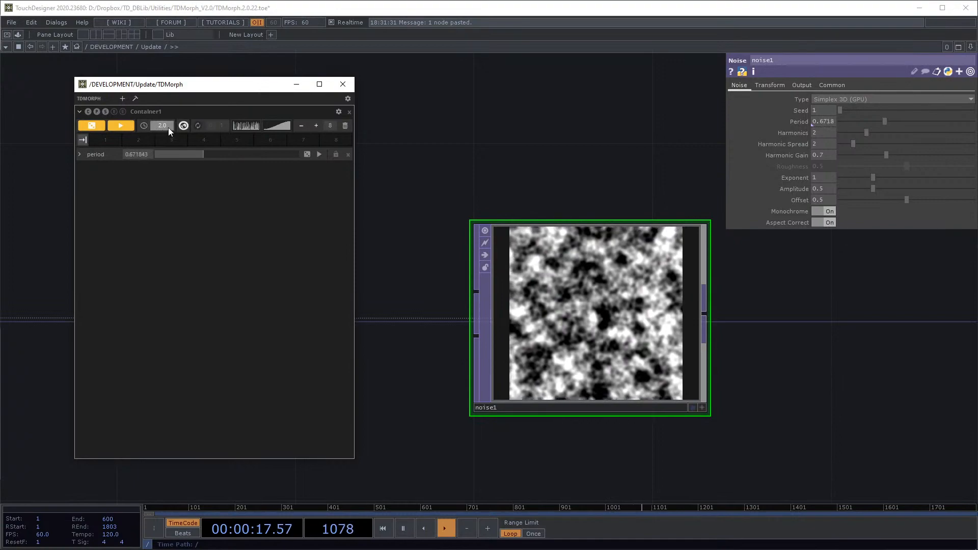
type("3")
key("Return")
left_click(128, 127)
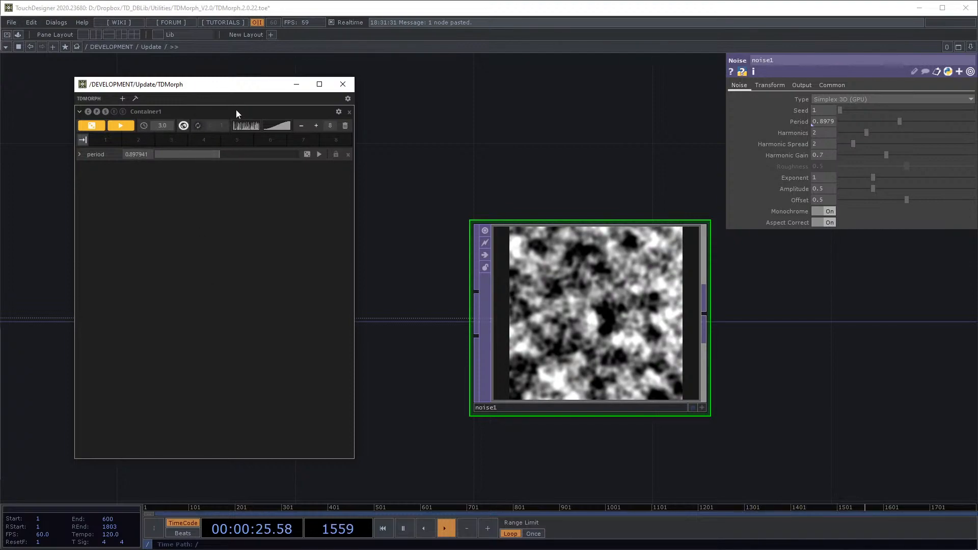
Step: Turn on looping for the container and start a looped interpolation of the period
left_click(184, 125)
left_click(200, 126)
left_click(124, 128)
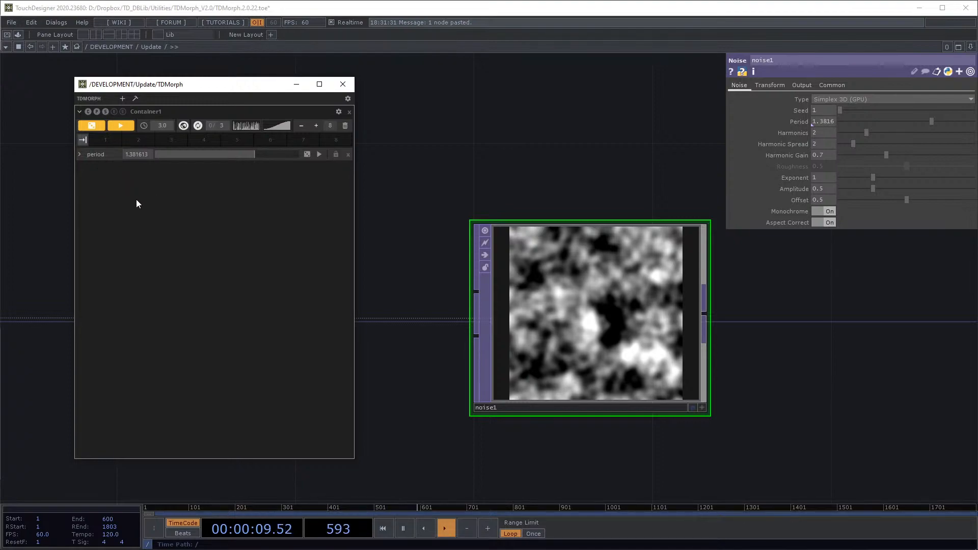
Step: Expand the period's settings, slide its value to about 0.84 and set its range to 0.5–1.0
left_click(80, 158)
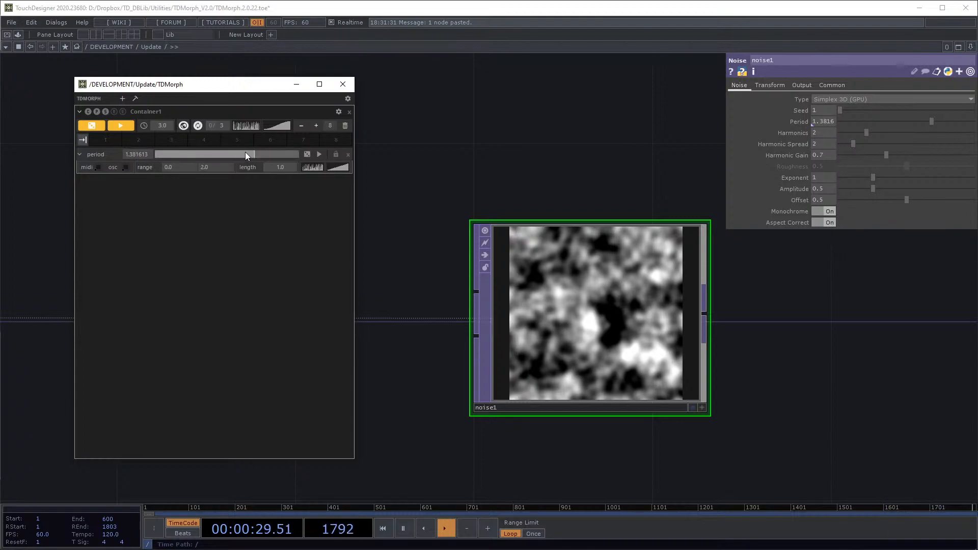
left_click_drag(246, 155, 225, 194)
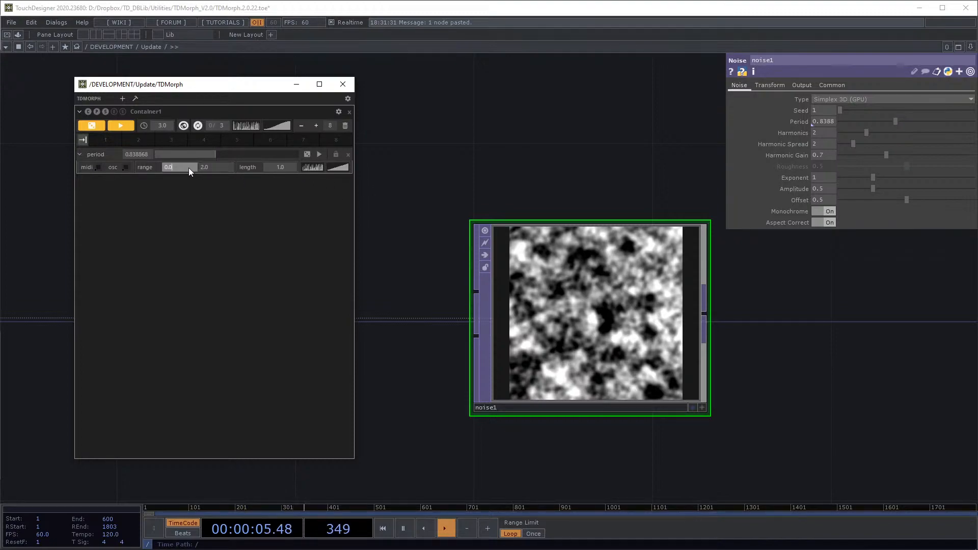
type("0.5")
type("1")
key("Return")
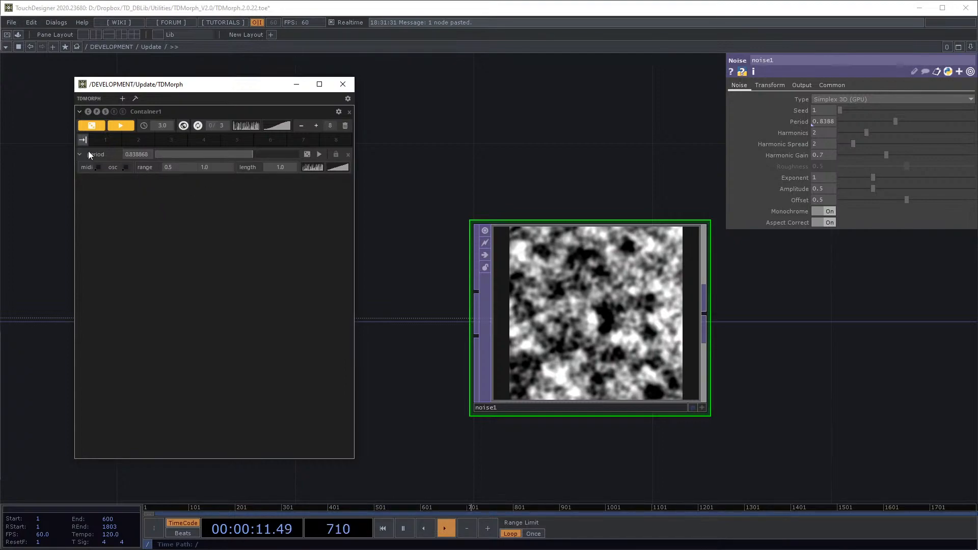
Step: Randomize the container's period several times within the 0.5–1.0 range
left_click(94, 126)
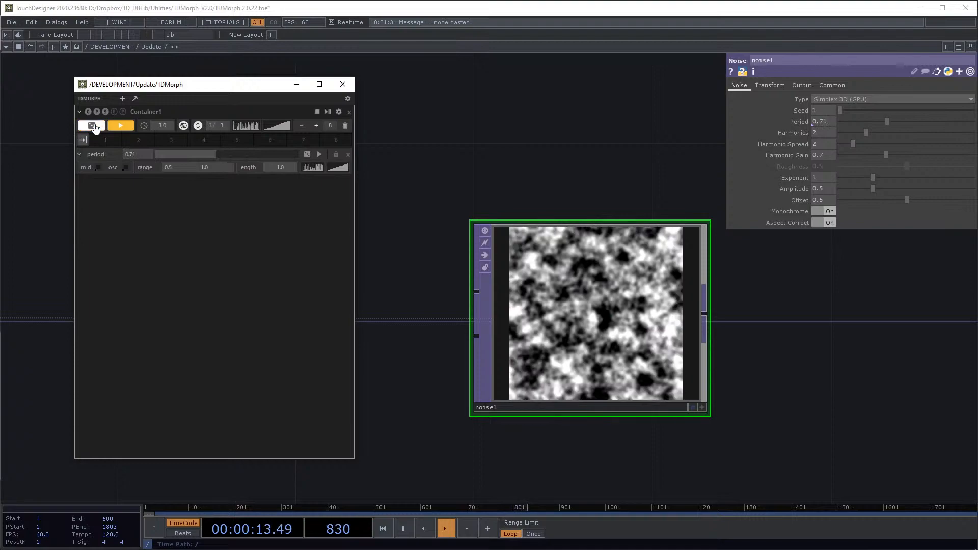
left_click(94, 127)
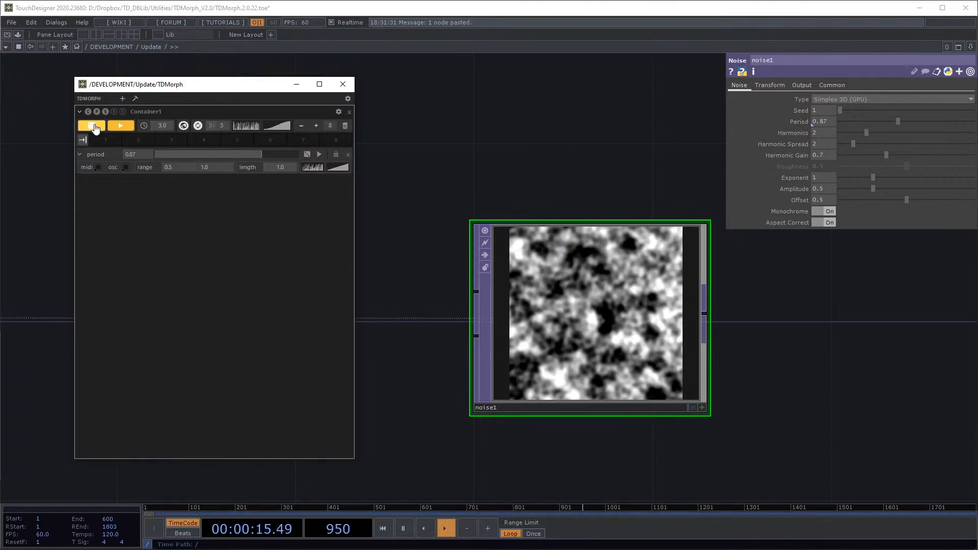
left_click(95, 127)
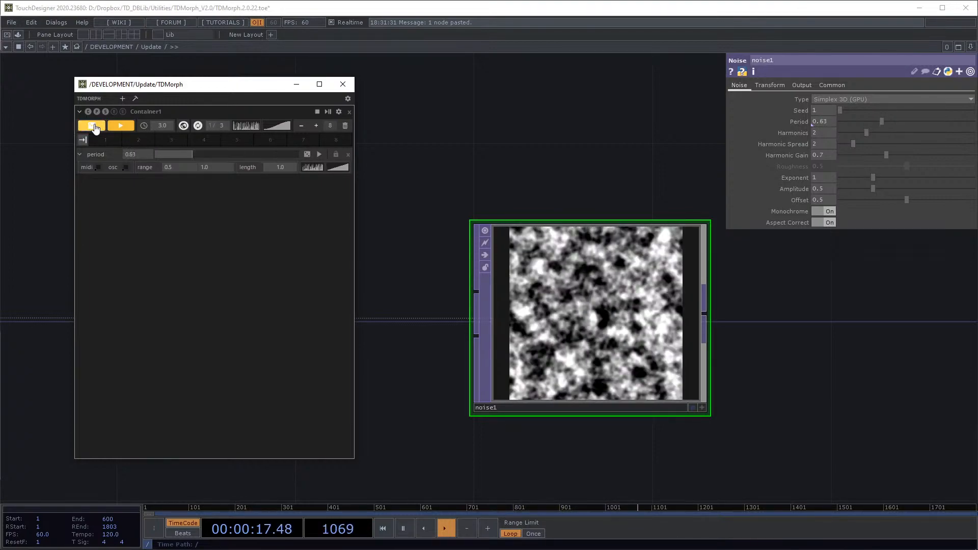
Step: Set the period's range minimum to -1 and slide its value down to 0
left_click(177, 167)
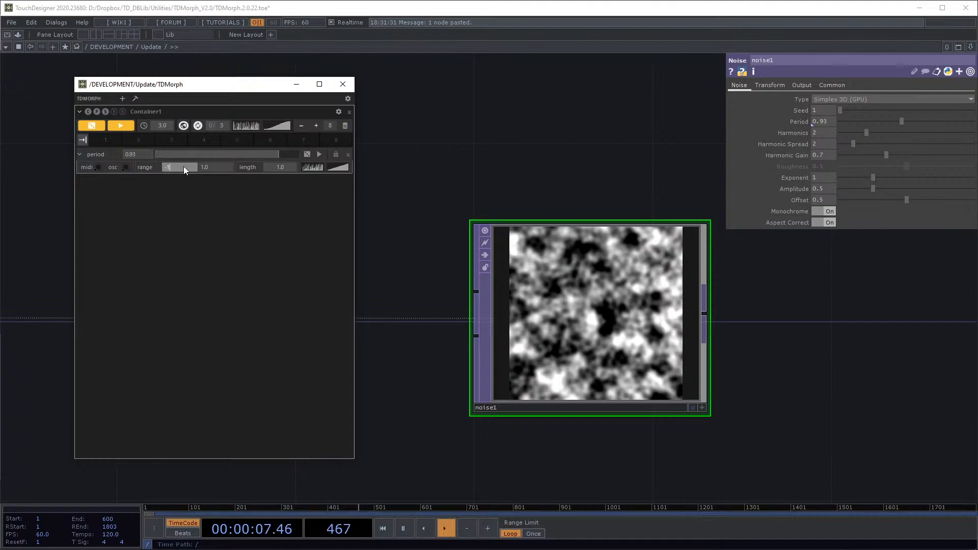
key("Return")
left_click_drag(245, 153, 205, 164)
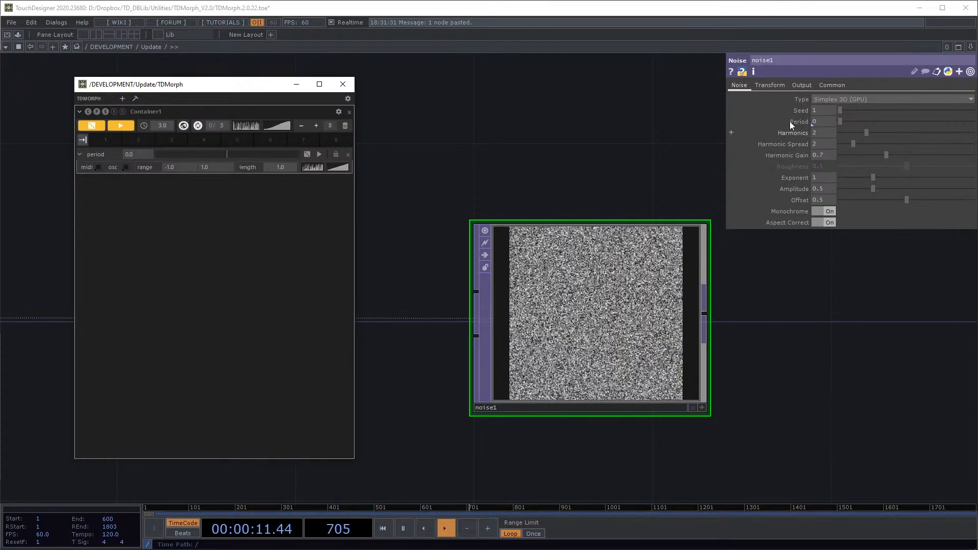
Step: Lower the noise's Offset to 0.031 and add the parameter to the container
mouse_move(802, 121)
left_click_drag(903, 202, 203, 225)
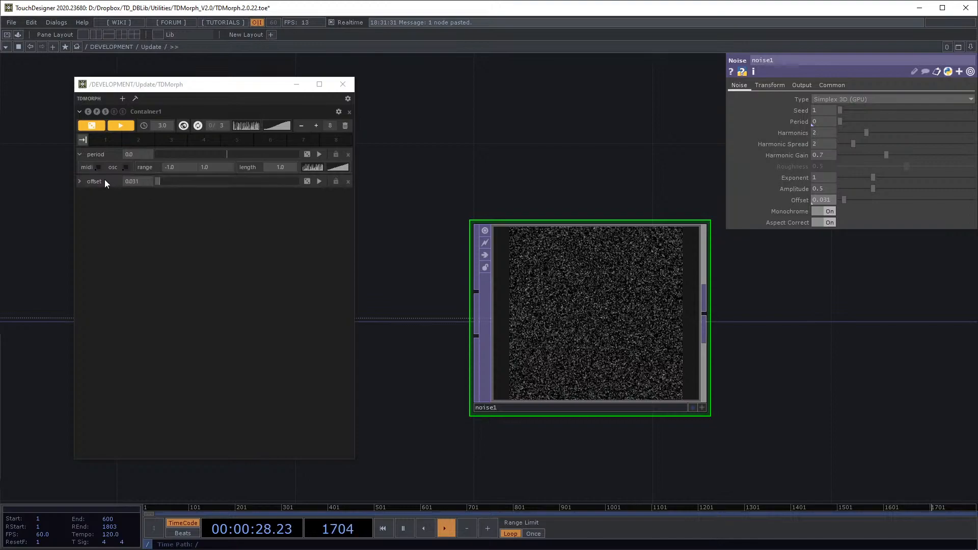
Step: Set the container's offset range minimum to -1 and slide its value to about -0.098
left_click(79, 182)
left_click(180, 193)
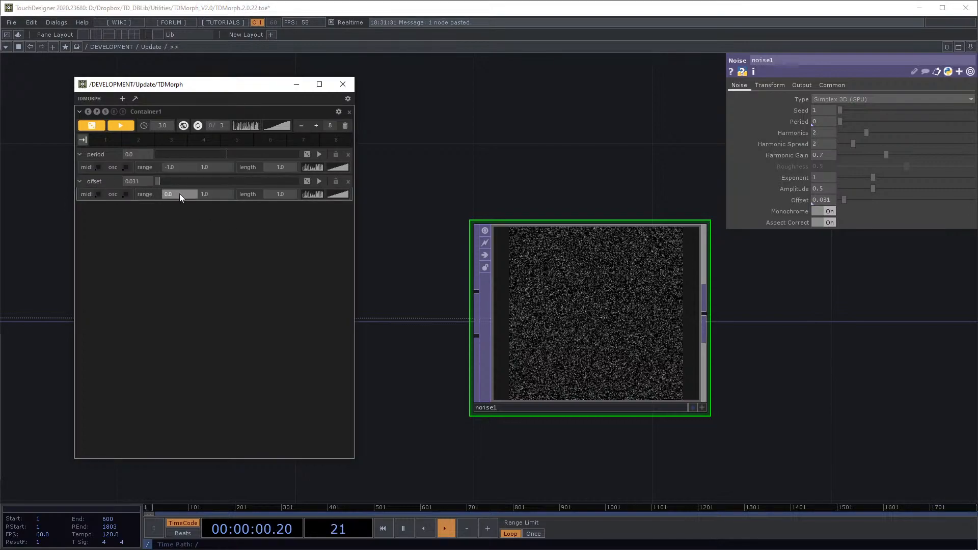
type("-1")
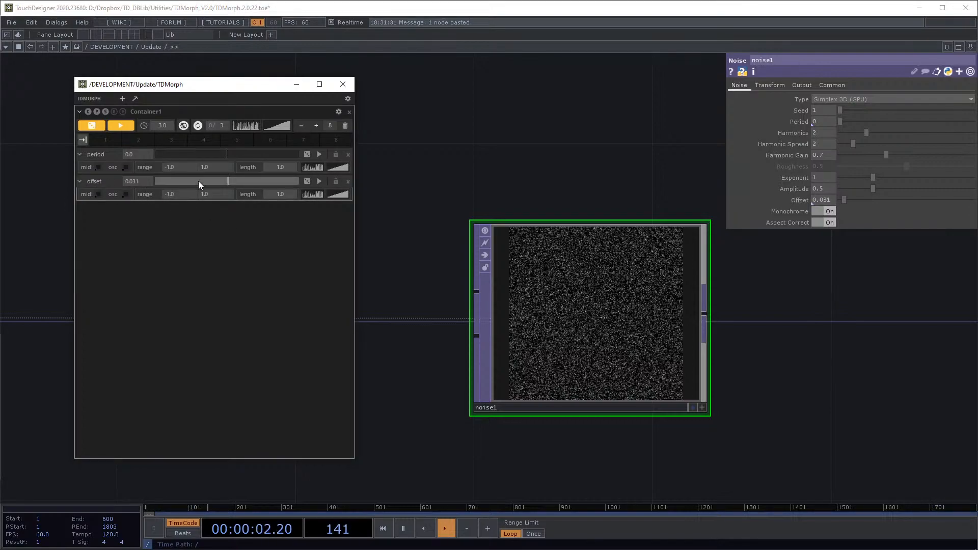
mouse_move(228, 183)
left_mouse_down()
mouse_move(221, 196)
mouse_move(207, 192)
mouse_move(268, 192)
mouse_move(210, 187)
mouse_move(221, 192)
left_mouse_up()
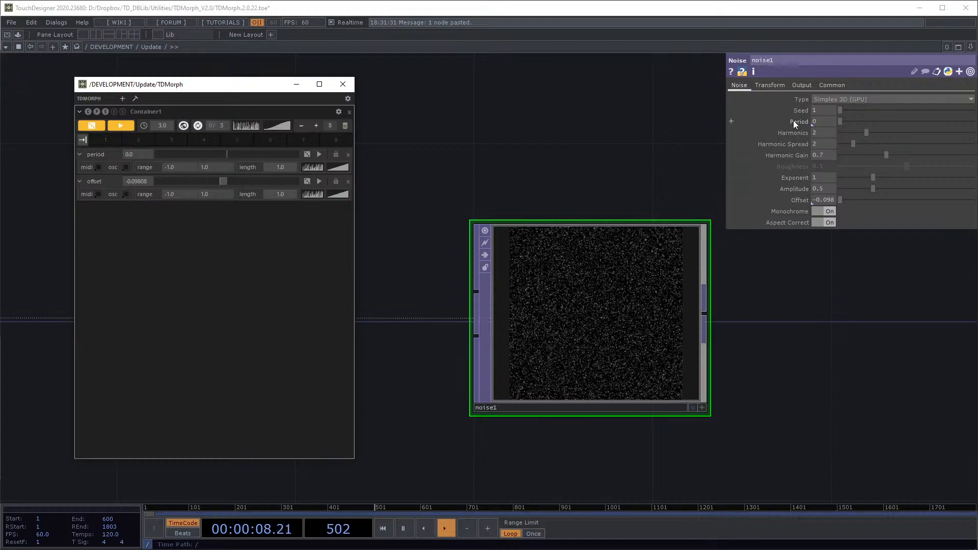
Step: Collapse the period and offset settings and add the noise's Amplitude parameter to the container
left_click_drag(652, 140, 635, 92)
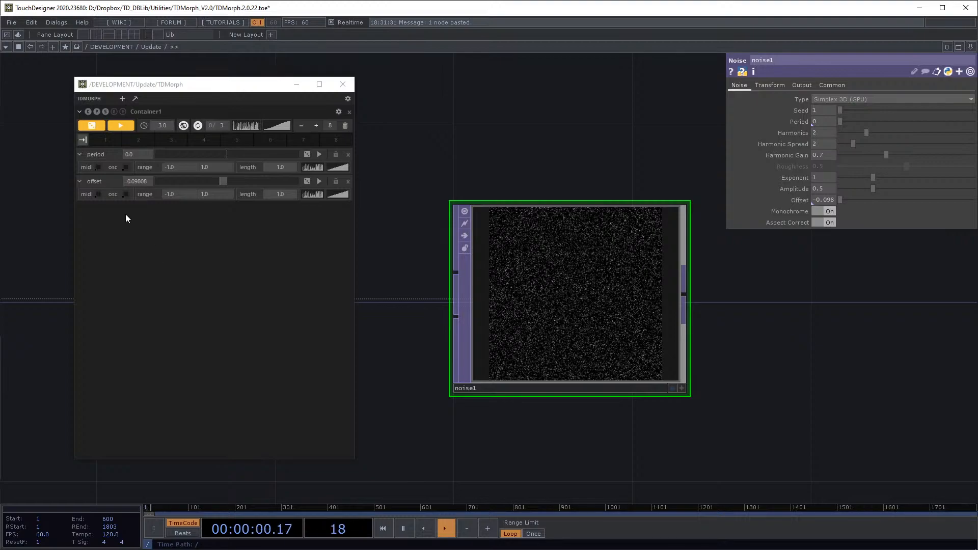
left_click(79, 154)
left_click(79, 168)
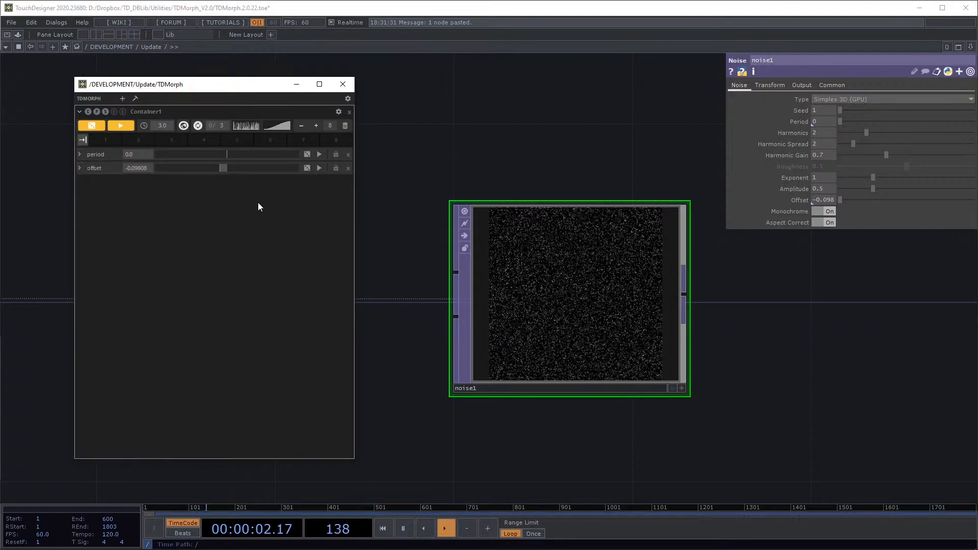
left_click(185, 128)
left_click(183, 128)
left_click(830, 200)
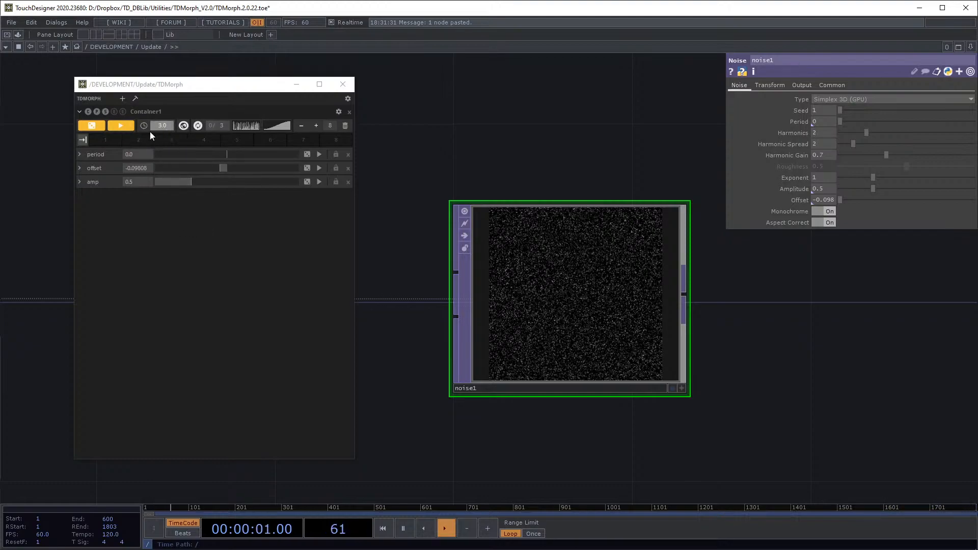
Step: Set the period's range to 0–2 and collapse its settings
left_click(80, 154)
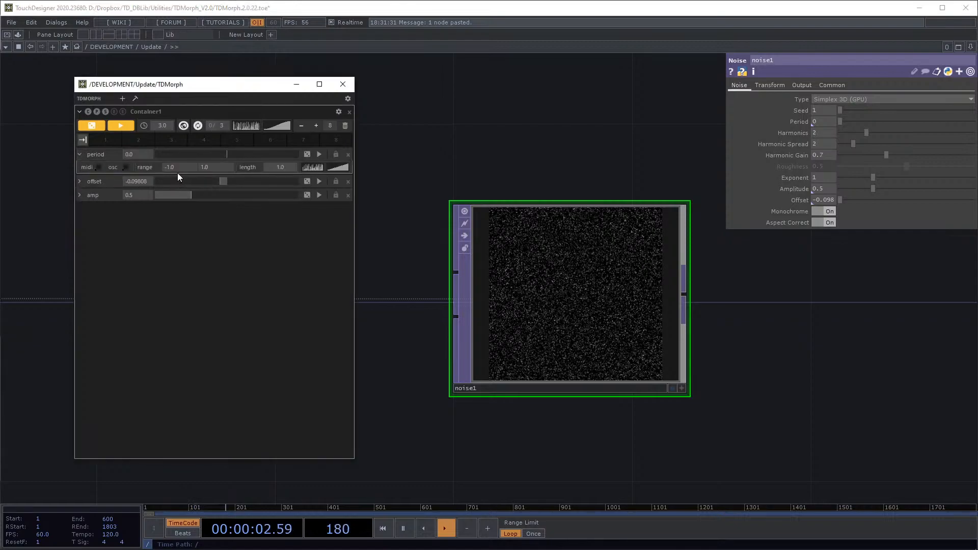
left_click(181, 168)
type("0")
left_click(200, 282)
left_click(212, 166)
type("2")
key("Return")
left_click(80, 155)
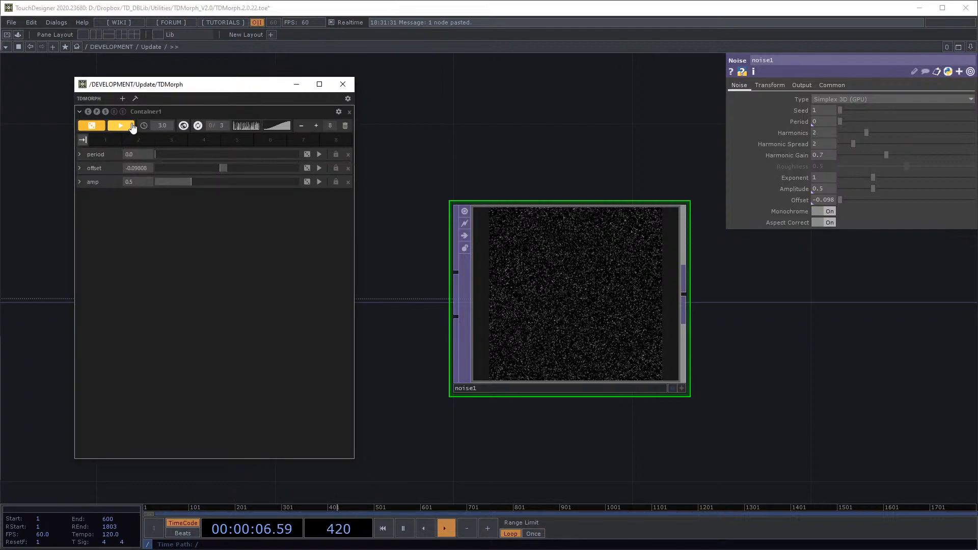
Step: Turn off the container's looping and interpolate period, offset and amp to new random values
left_click(198, 126)
left_click(120, 126)
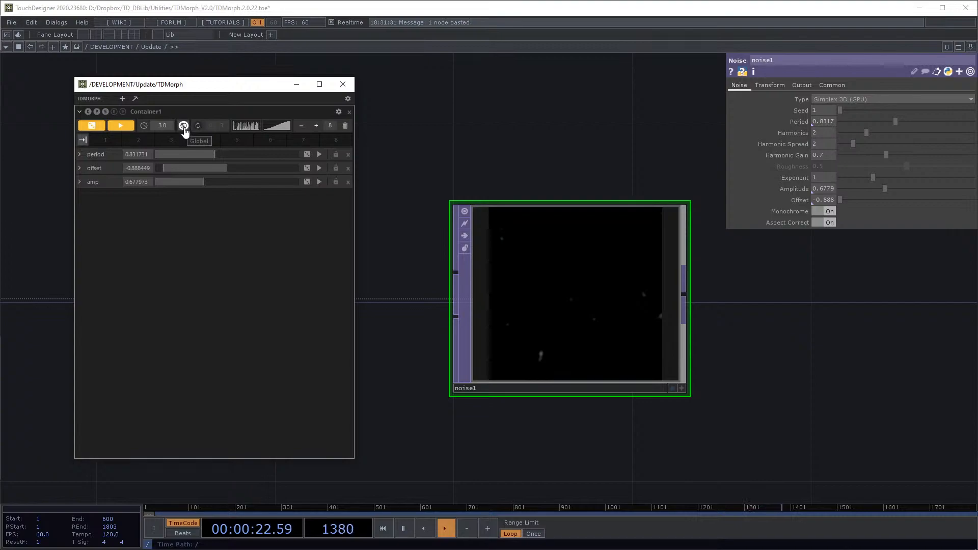
Step: Turn off the container's Global option and set individual interpolation lengths of 2 for period and 4 for amp
left_click(80, 155)
left_click(79, 181)
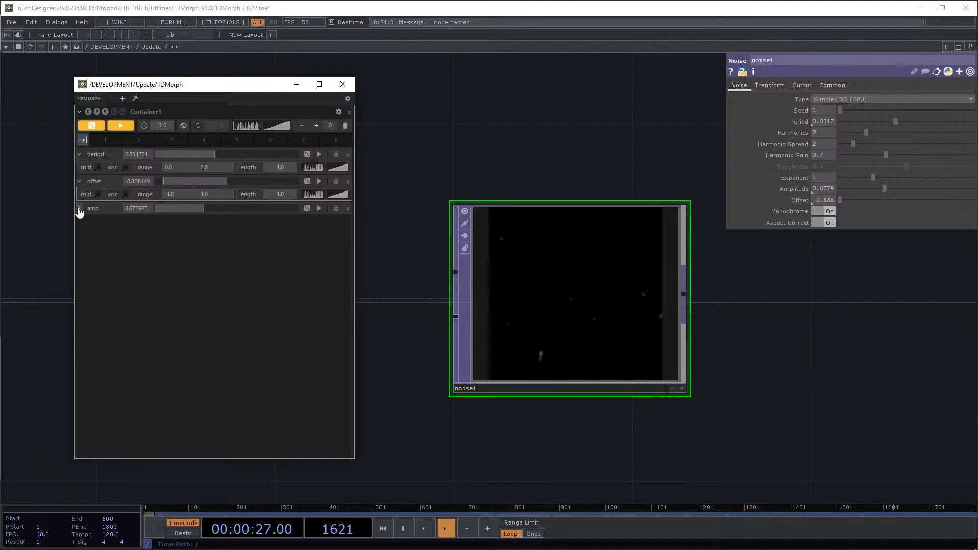
left_click(80, 209)
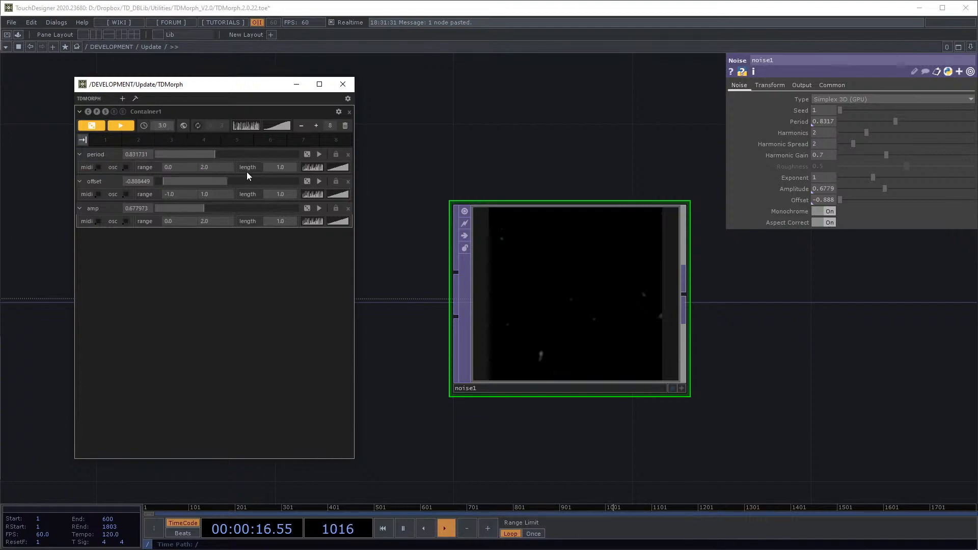
left_click(275, 195)
left_click(287, 220)
key("Return")
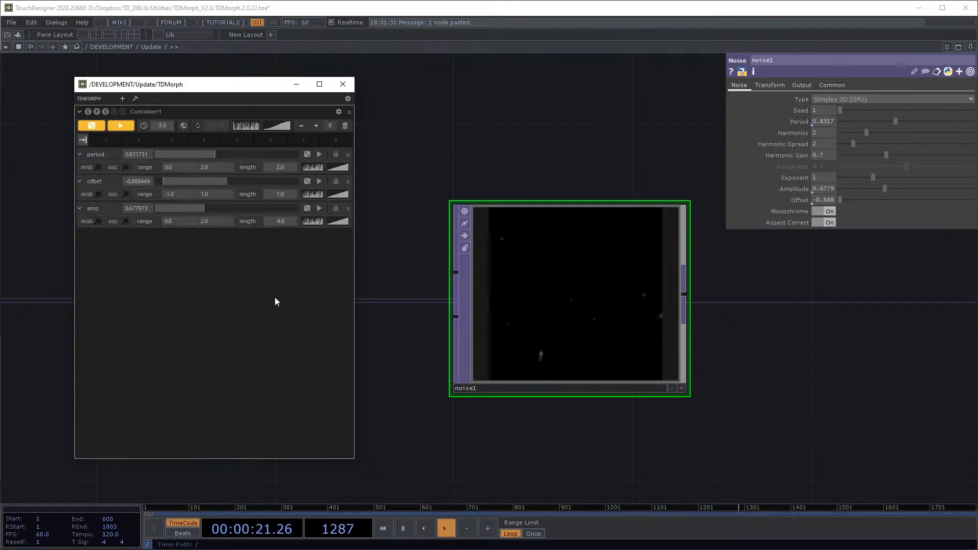
Step: Interpolate the container's parameters to new random values twice, using their individual lengths
left_click(130, 127)
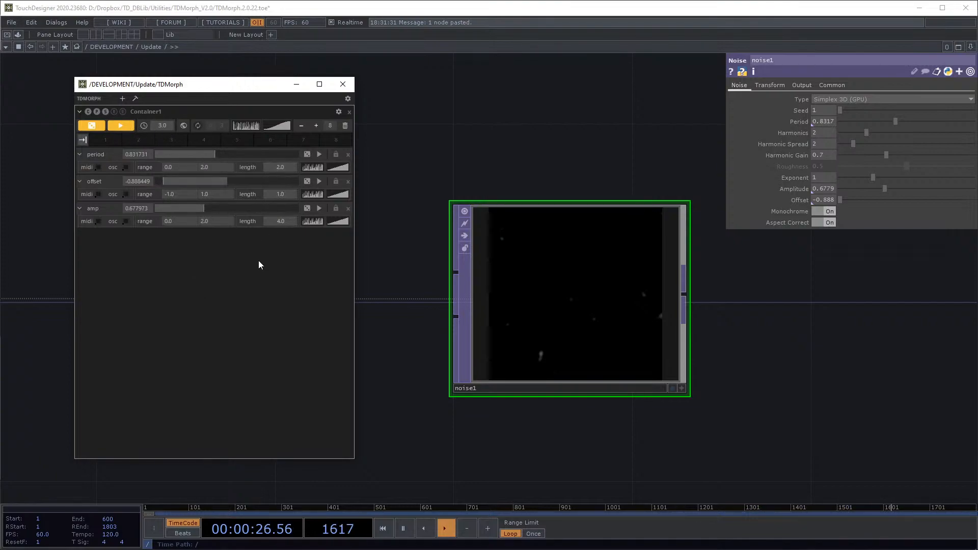
left_click(127, 126)
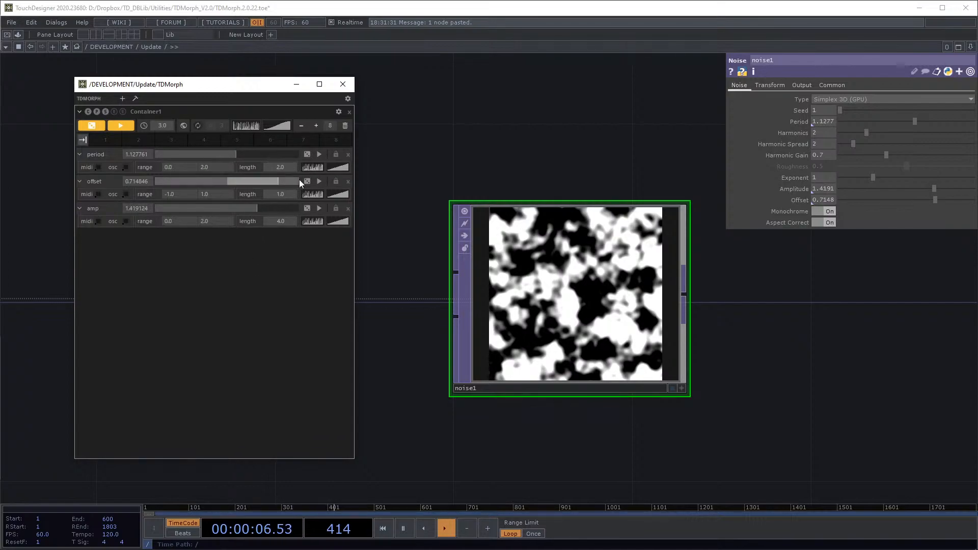
Step: Give period a peaked random distribution and amp a valley-shaped one
left_click(314, 168)
left_click(318, 186)
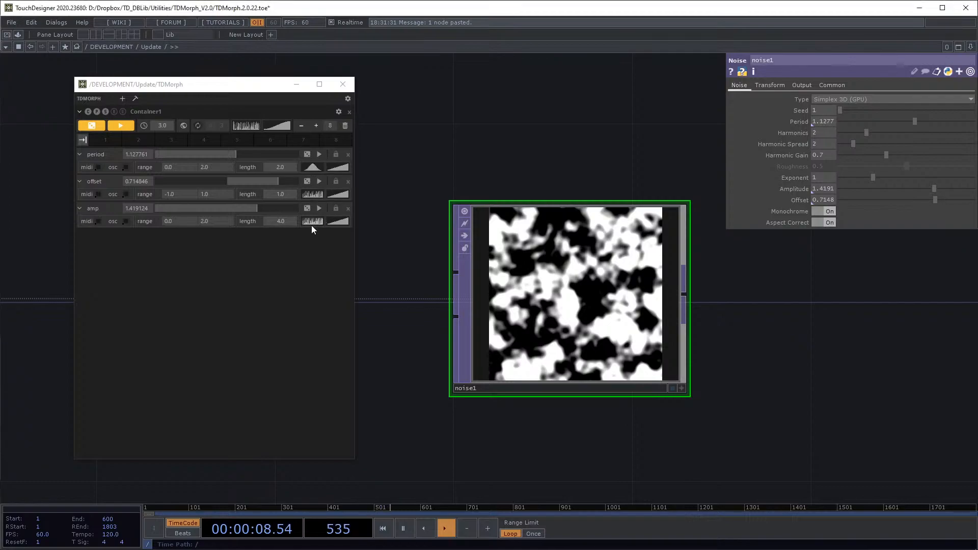
left_click(312, 223)
left_click(317, 247)
Step: Assign a bell-shaped interpolation curve to offset, a different curve to period and a stepped one to amp, and interpolate the container
left_click(337, 194)
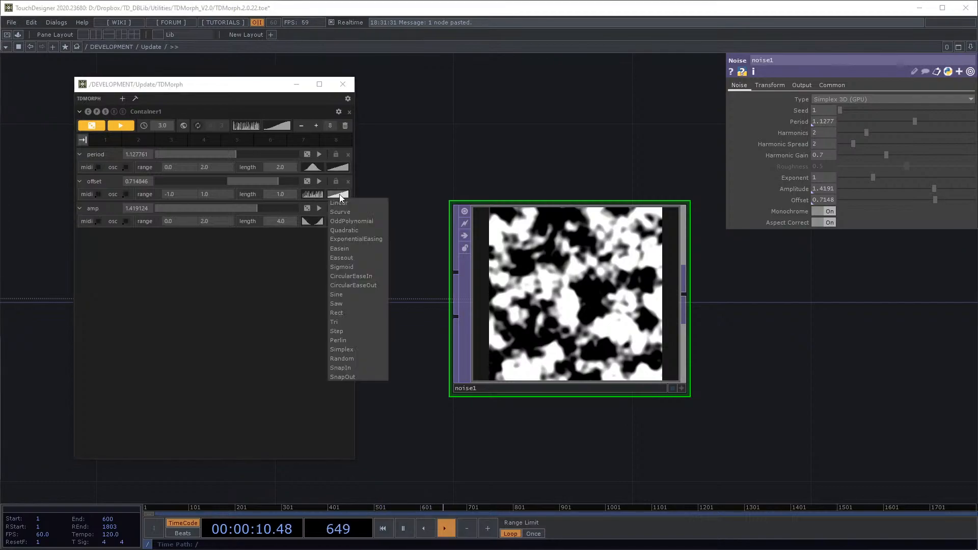
left_click(349, 283)
left_click(339, 170)
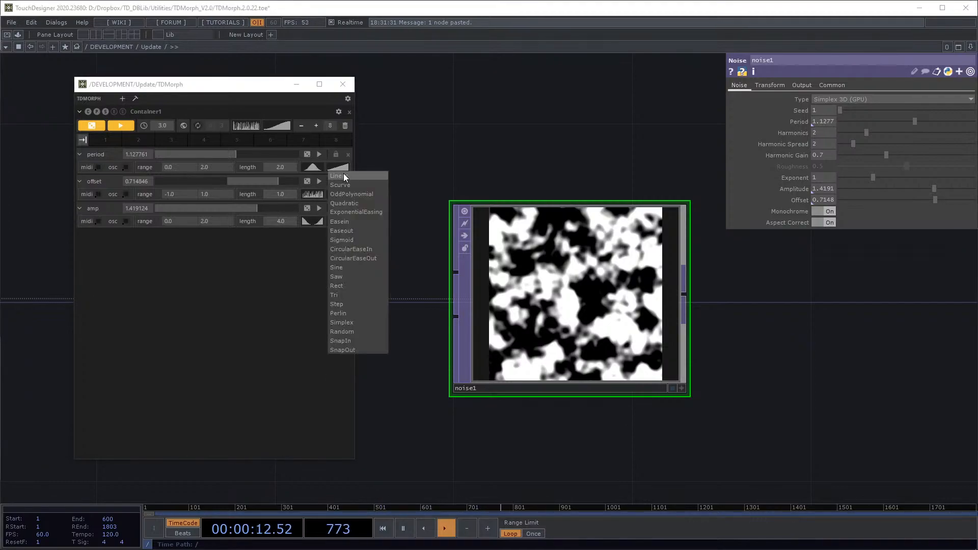
left_click(345, 182)
left_click(348, 222)
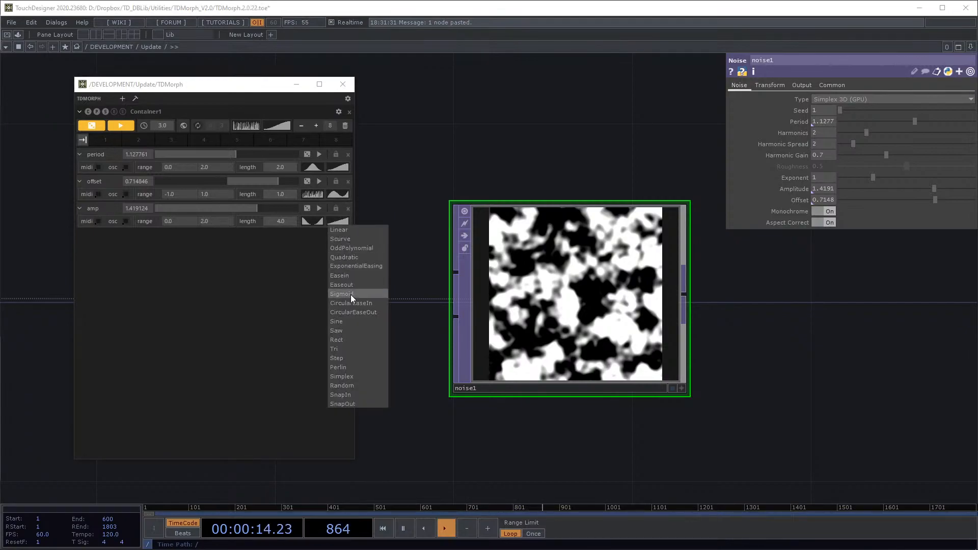
left_click(348, 337)
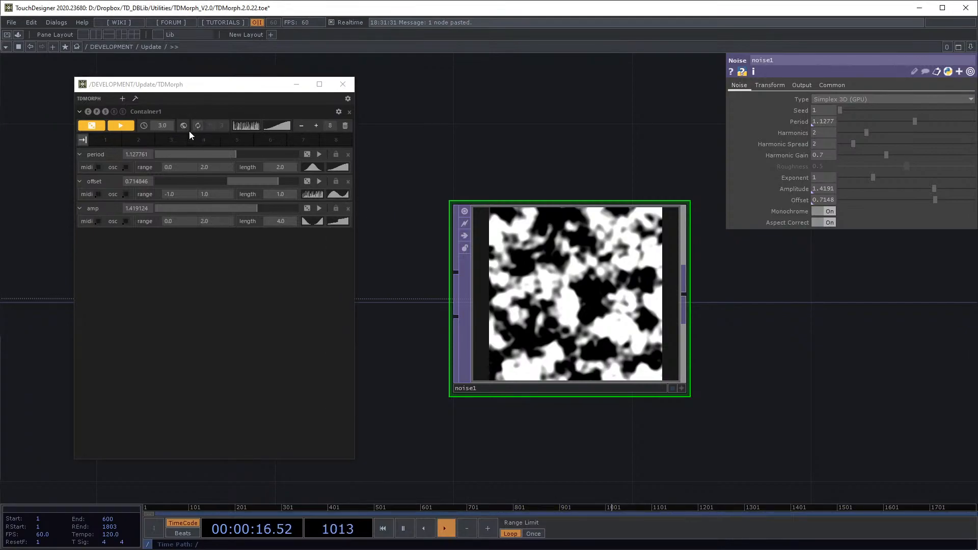
left_click(127, 132)
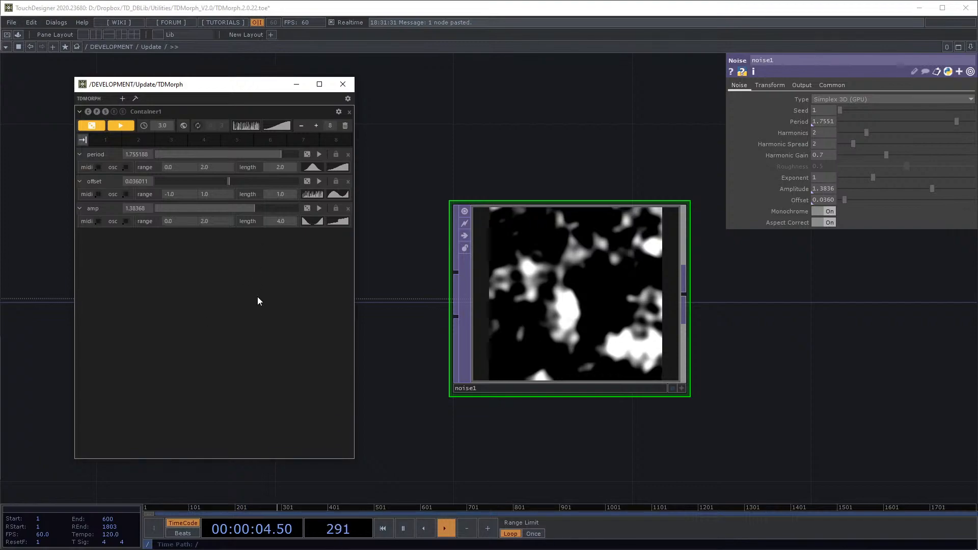
Step: Interpolate period on its own, and randomize only period several times
left_click(318, 155)
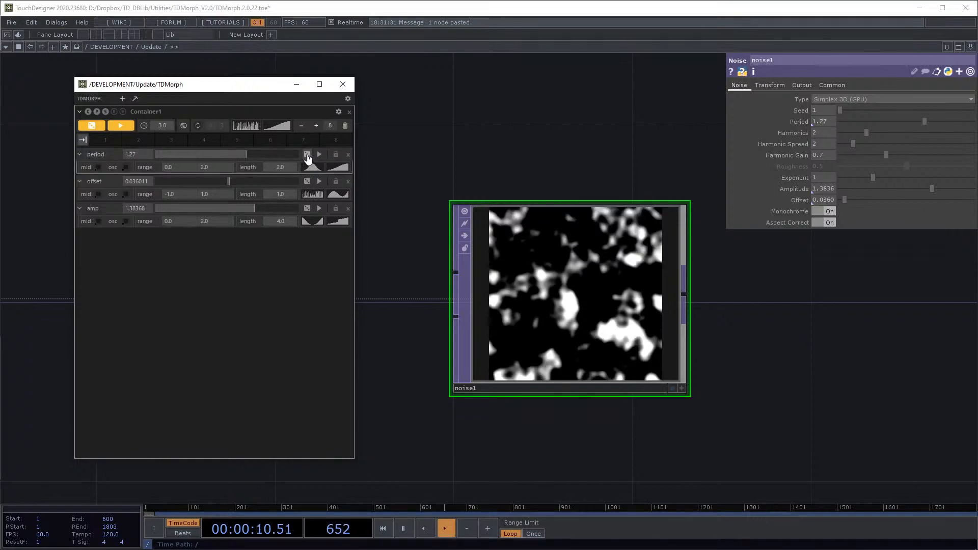
left_click(308, 155)
left_click(307, 155)
left_click(307, 154)
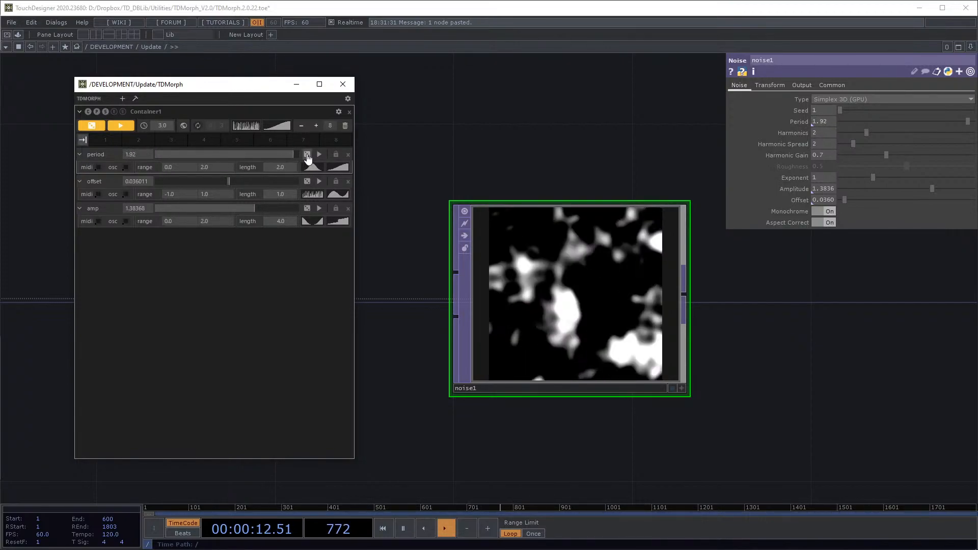
left_click(307, 155)
left_click(307, 154)
left_click(307, 154)
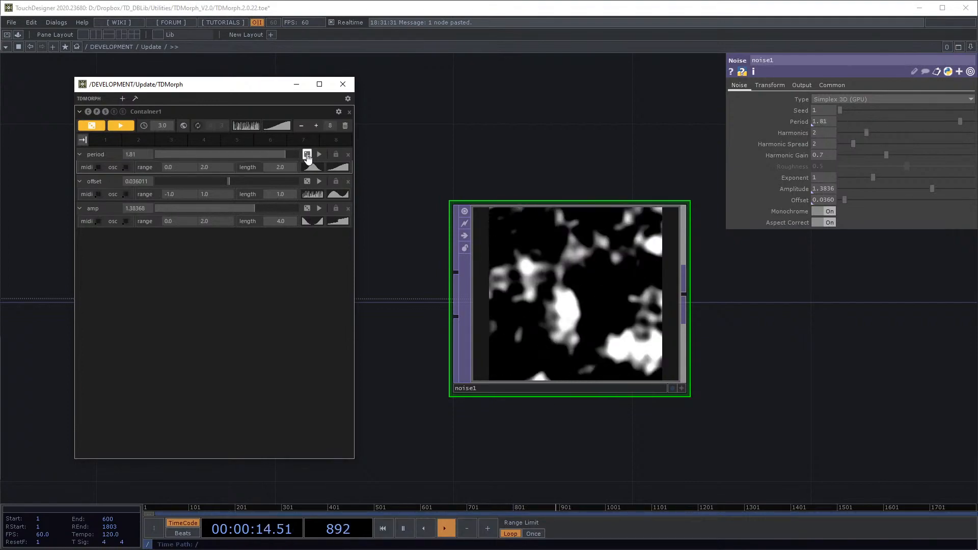
Step: Collapse the settings of offset, period and amp, and apply local randomization to period repeatedly
left_click(80, 182)
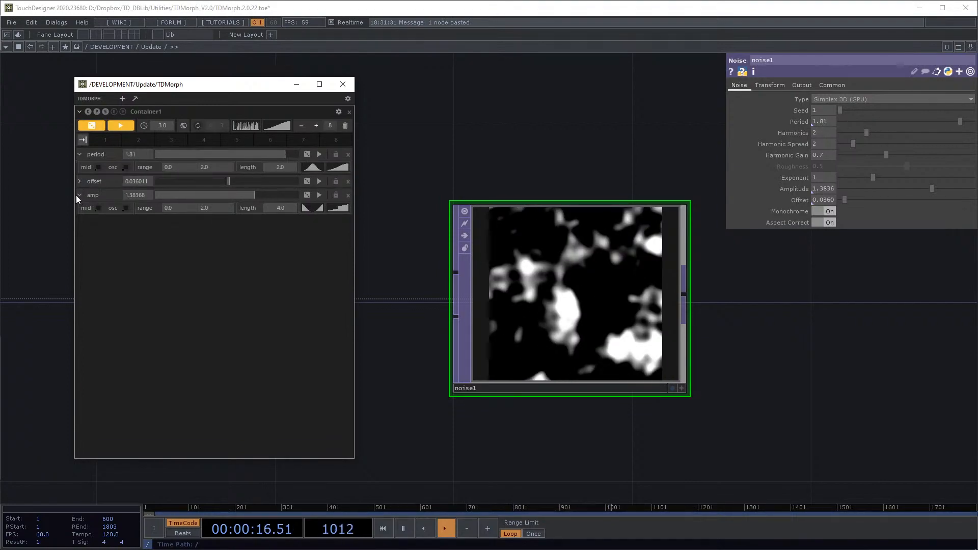
left_click(80, 155)
left_click(80, 182)
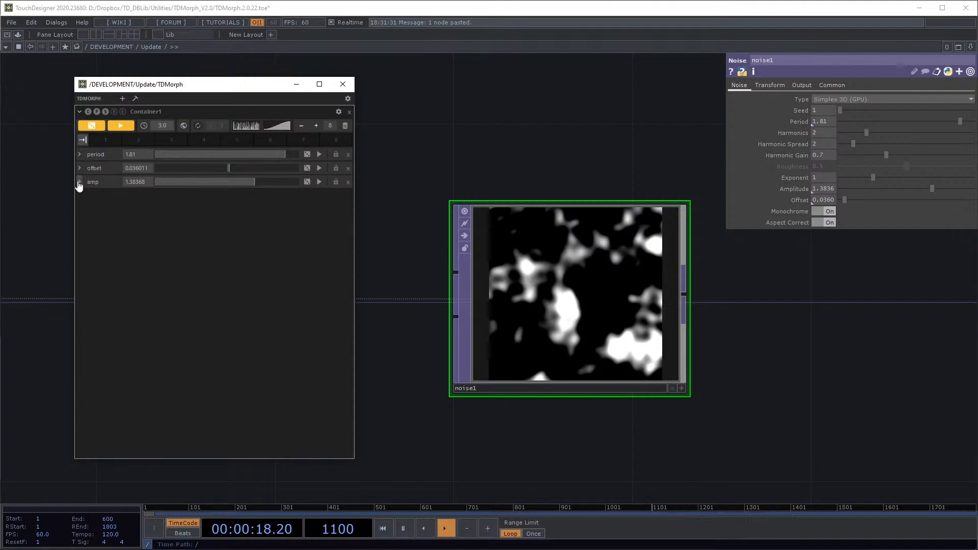
left_click(307, 154)
left_click(306, 155)
left_click(306, 154)
left_click(305, 155)
left_click(306, 155)
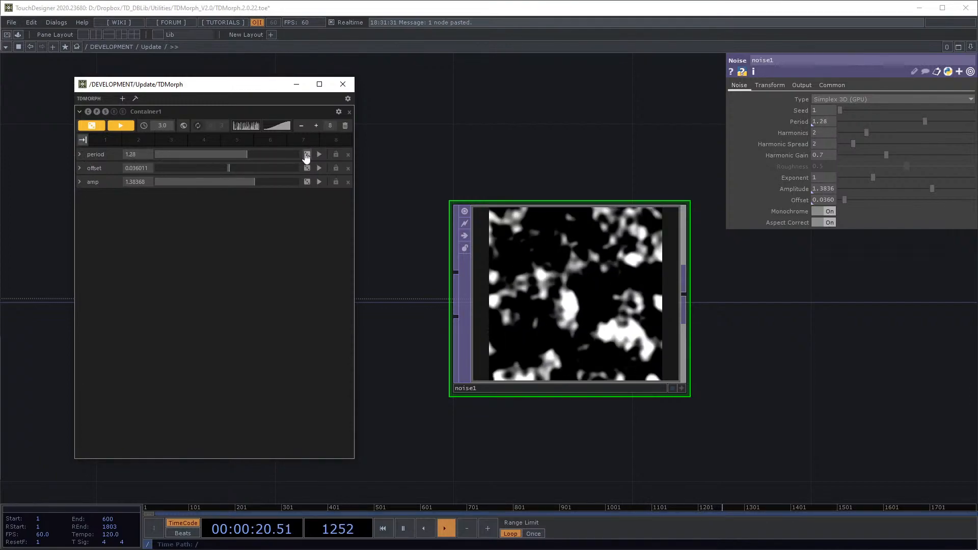
Step: Interpolate period and offset individually, and randomize and interpolate amp on its own
left_click(319, 155)
left_click(319, 169)
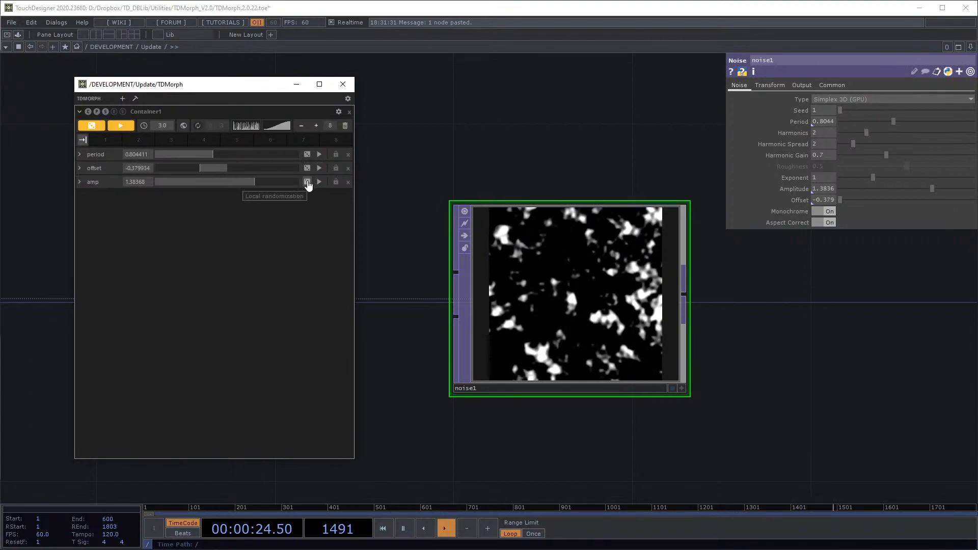
left_click(307, 182)
left_click(319, 182)
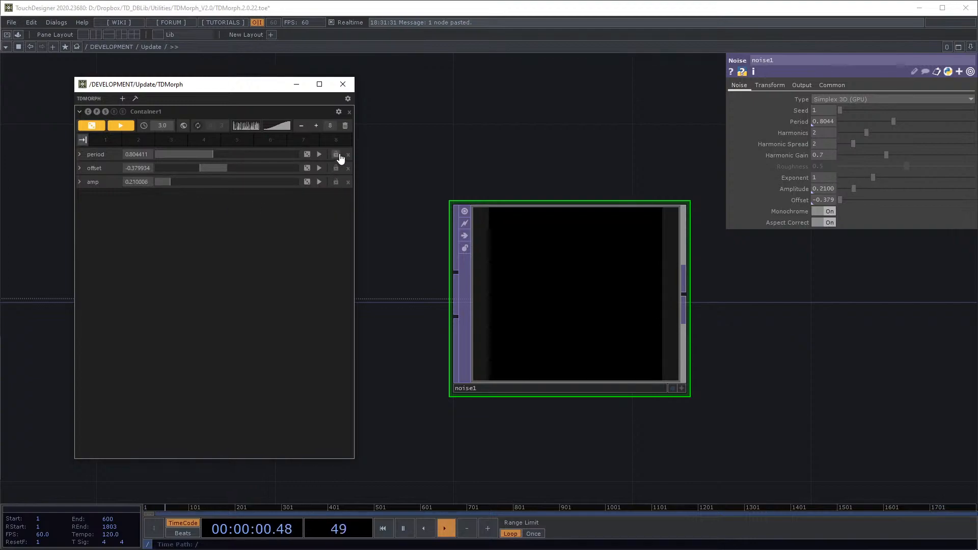
Step: Lock the offset parameter and interpolate the rest of the container to new random values
left_click(336, 169)
left_click(127, 128)
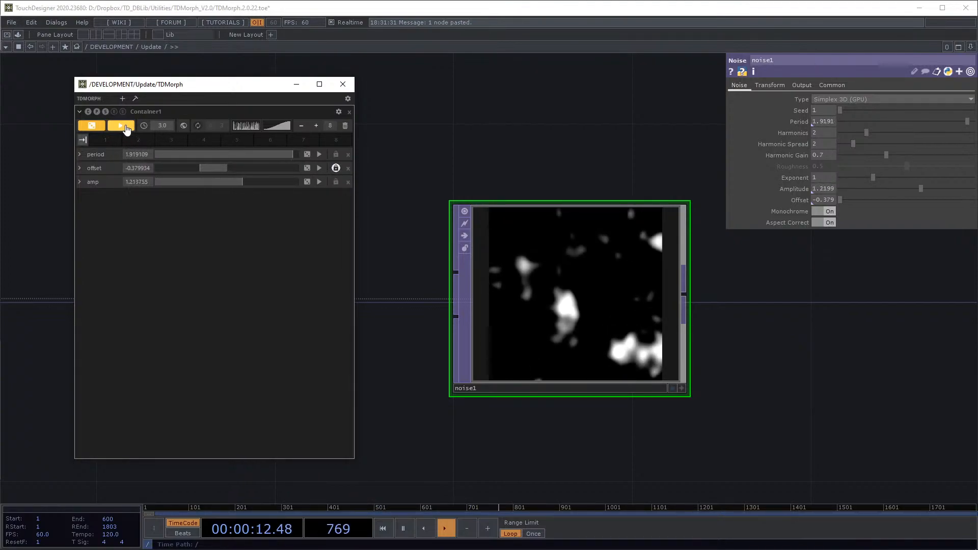
Step: Set amp's interpolation curve to Linear, collapse its settings and interpolate the container
left_click(80, 182)
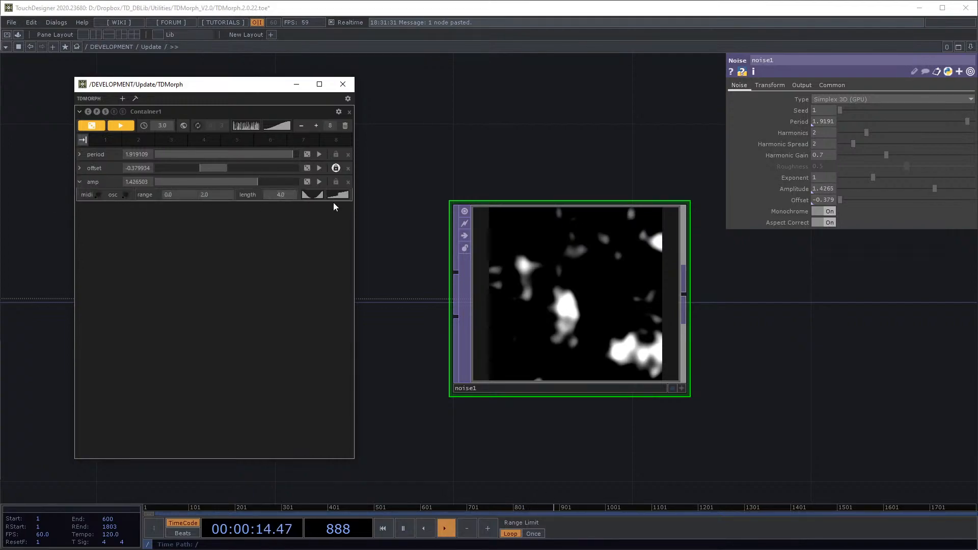
left_click(338, 195)
left_click(353, 204)
left_click(80, 182)
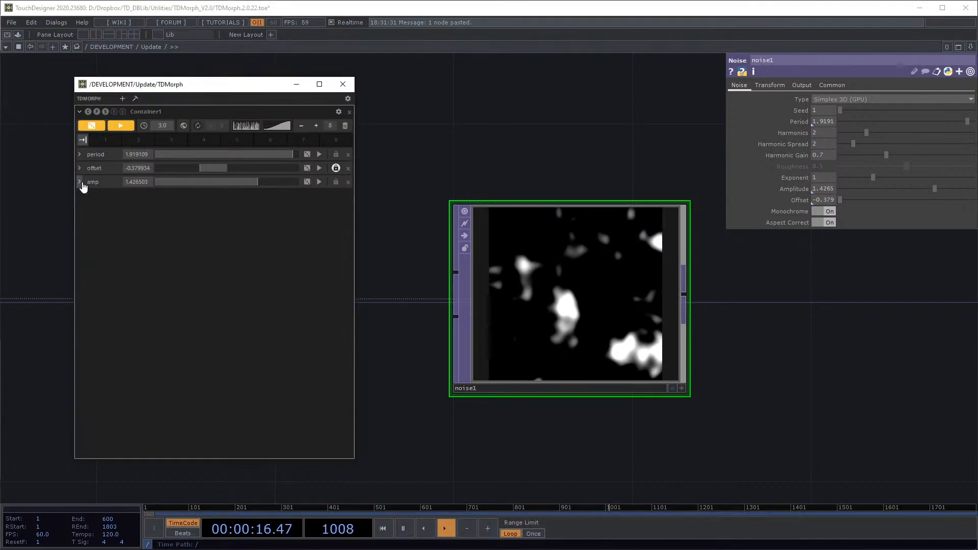
left_click(129, 125)
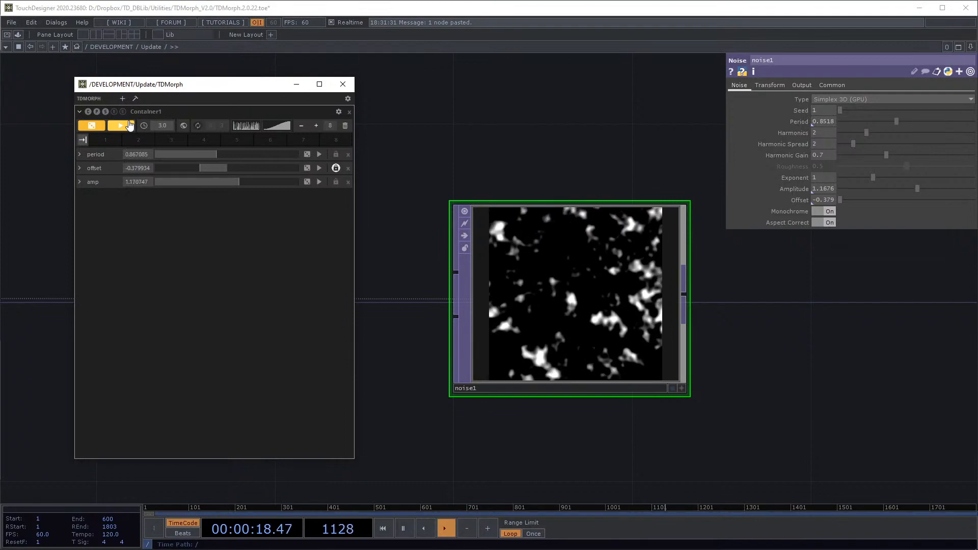
Step: Turn on the container's Global option and interpolate the unlocked parameters together
left_click(184, 126)
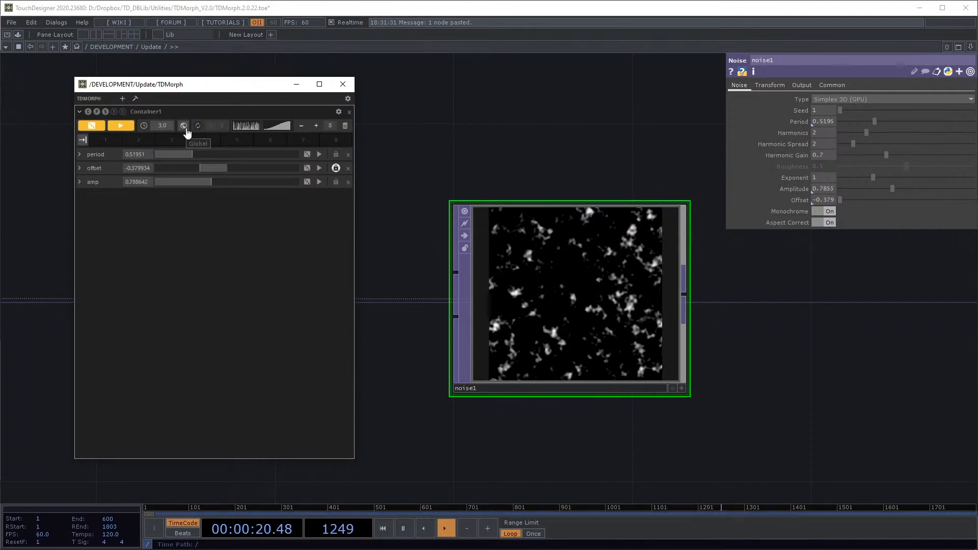
left_click(120, 128)
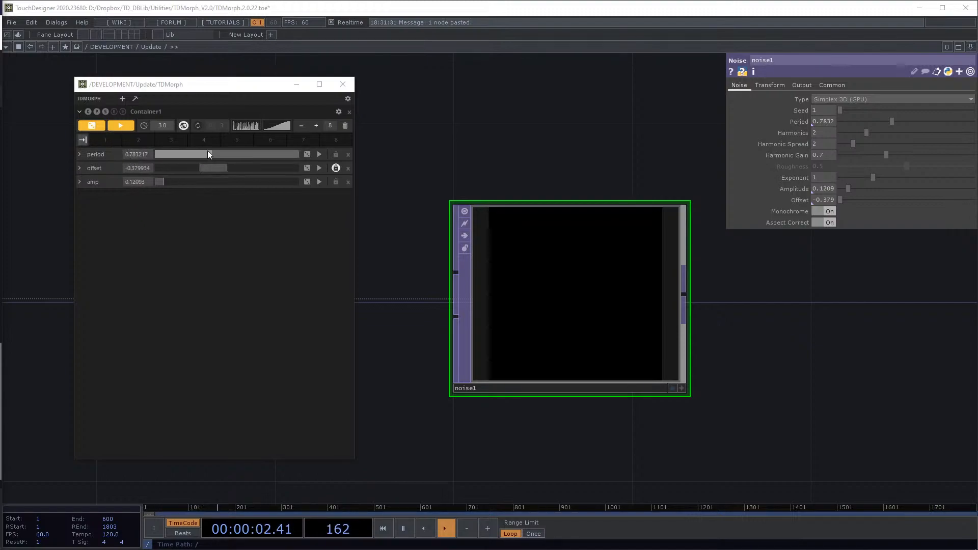
Step: Adjust the parameters to about 0.97 for period, 0.62 for offset and 0.68 for amp, and store them as preset 1
left_click_drag(210, 153, 272, 169)
left_click_drag(162, 182, 204, 178)
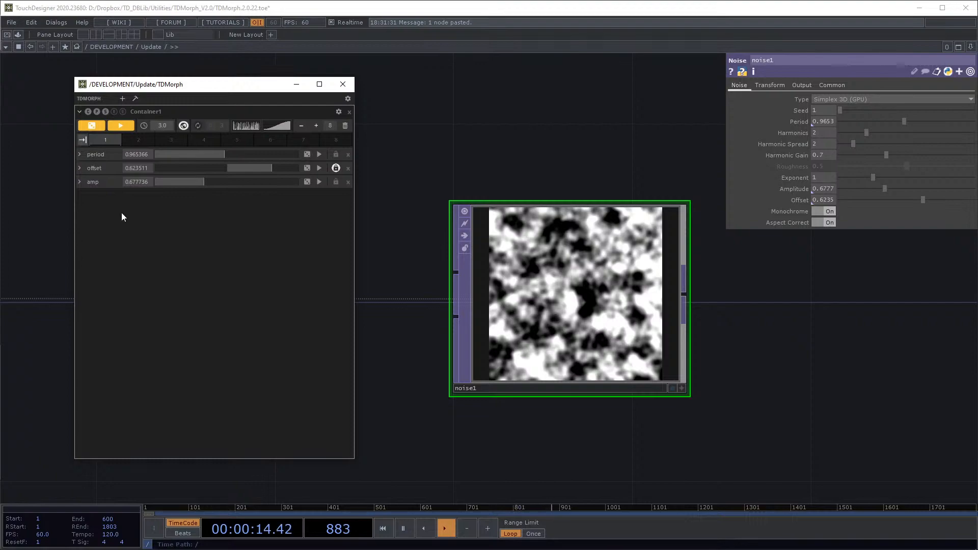
Step: Randomize the container's unlocked parameters twice and store the values as preset 2
left_click(96, 128)
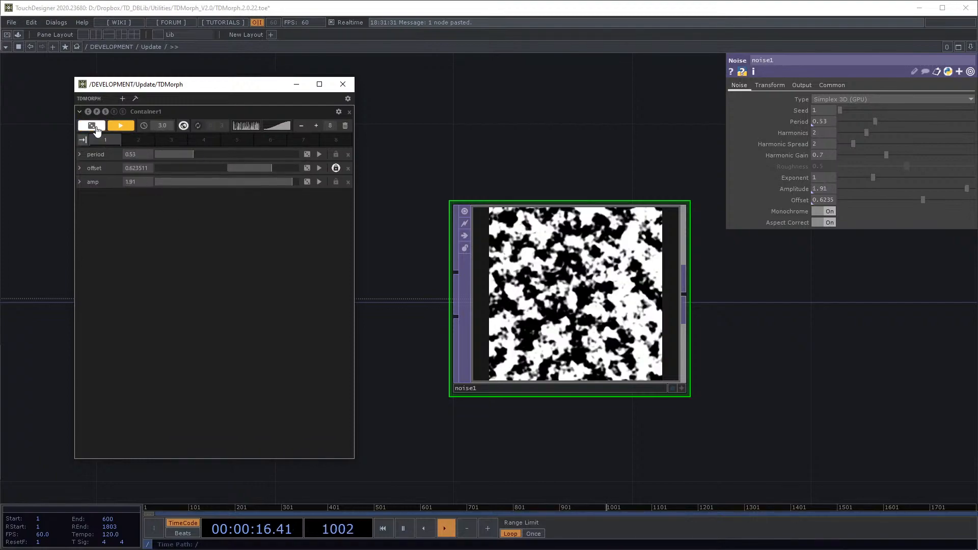
left_click(96, 128)
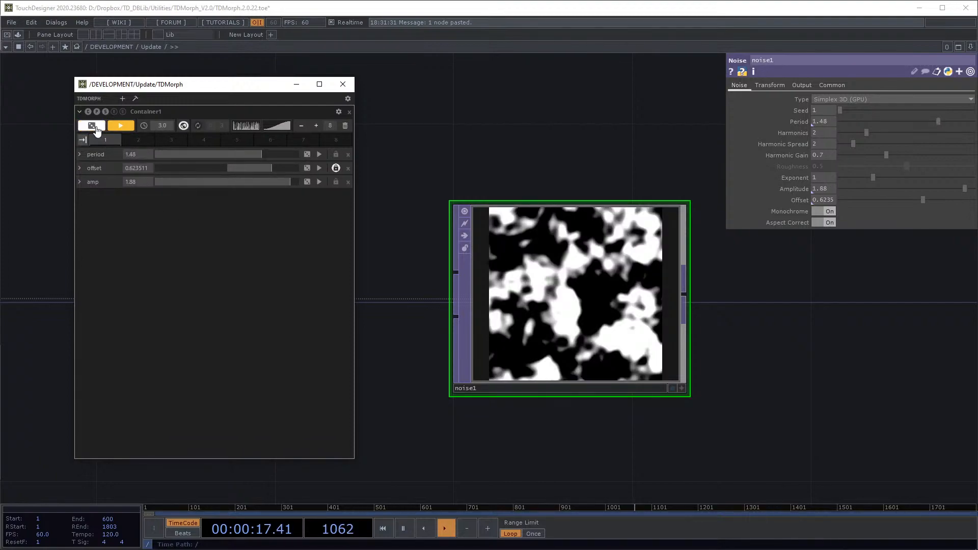
left_click(143, 139)
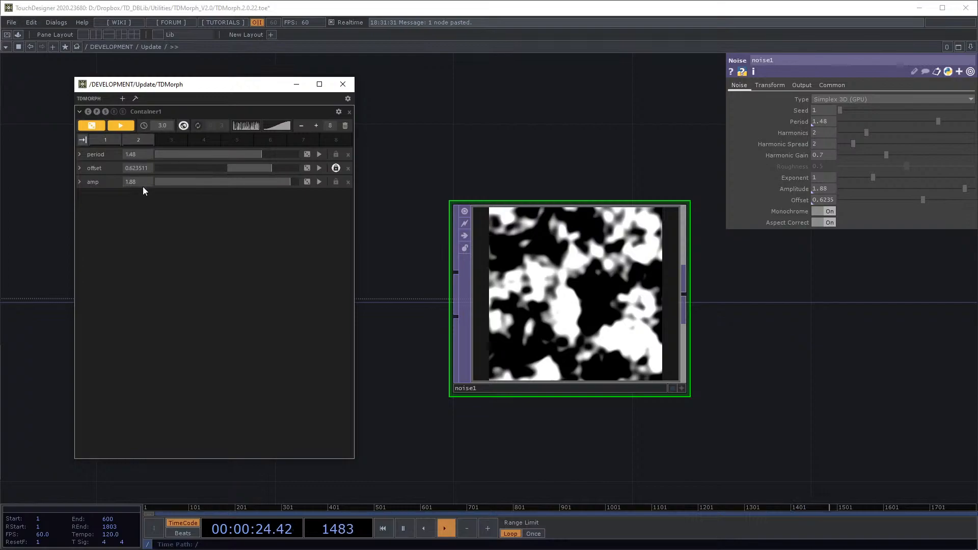
Step: Recall preset 1 and preset 2 to compare their noise patterns
left_click(109, 144)
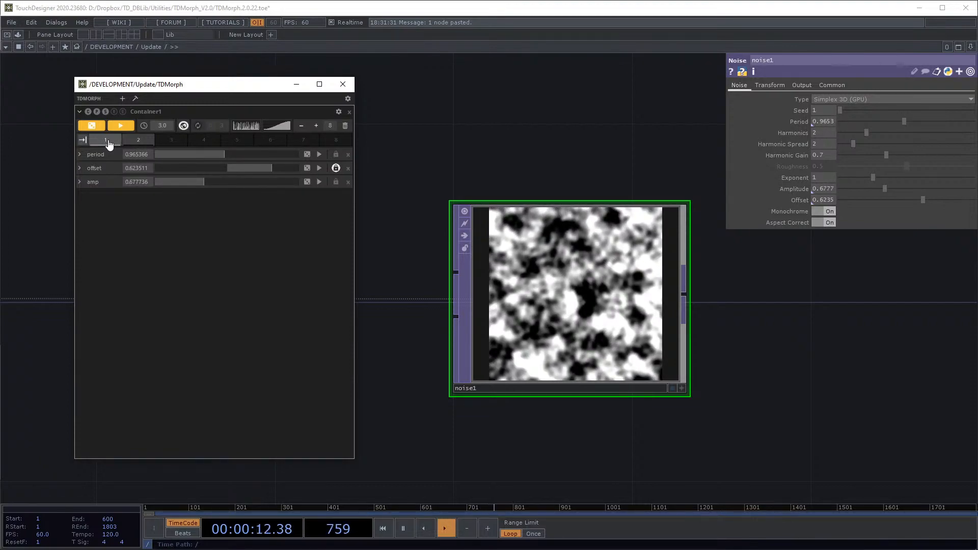
left_click(144, 146)
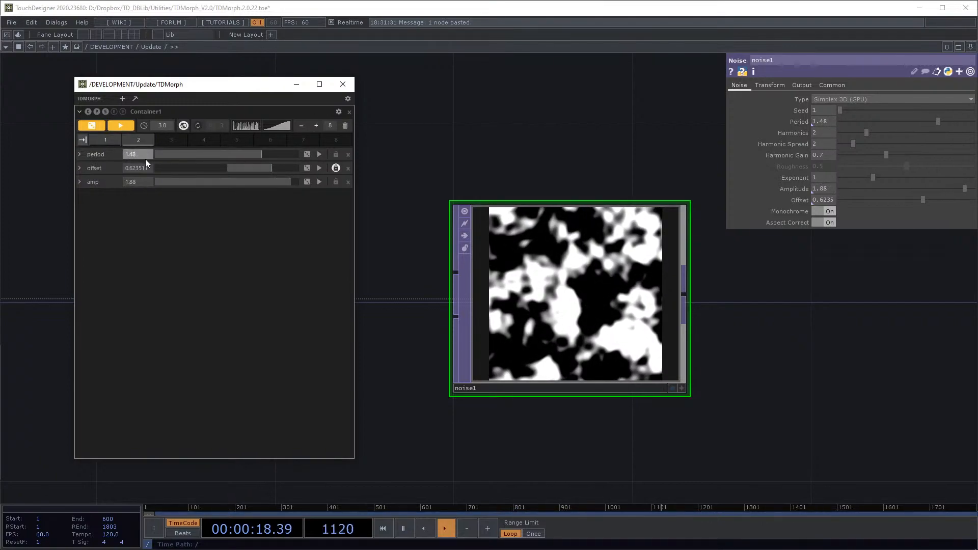
Step: Set period to about 0.36, offset 0.57, amp 1.02 and the container's length to 1, and store them as preset 3
left_click(181, 155)
left_click(266, 168)
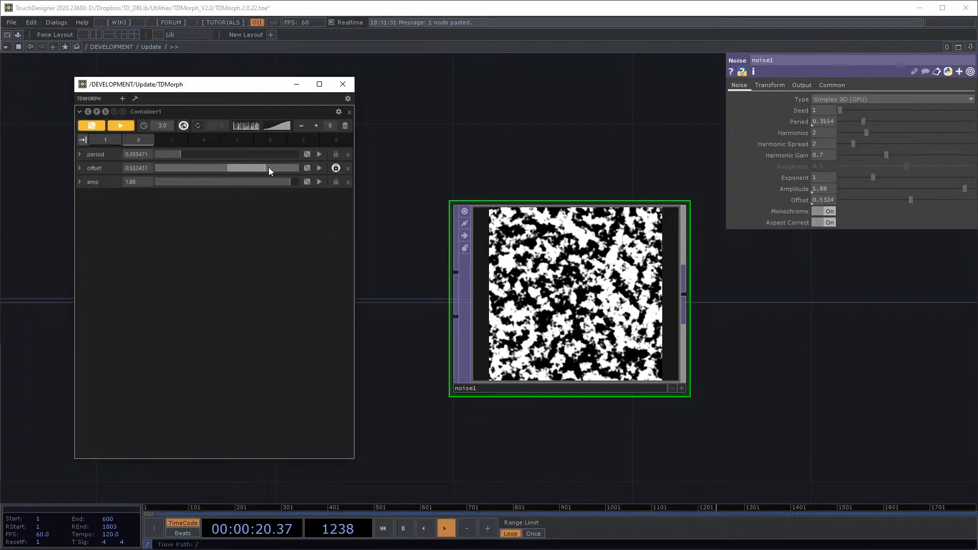
left_click_drag(268, 167, 269, 168)
left_click_drag(272, 181, 228, 186)
left_click(170, 126)
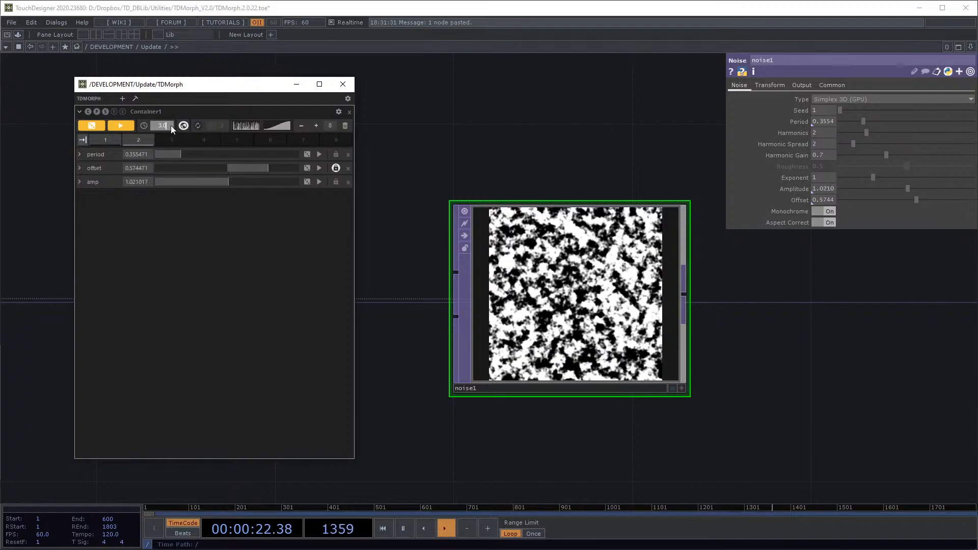
type("1")
key("Return")
left_click(179, 142)
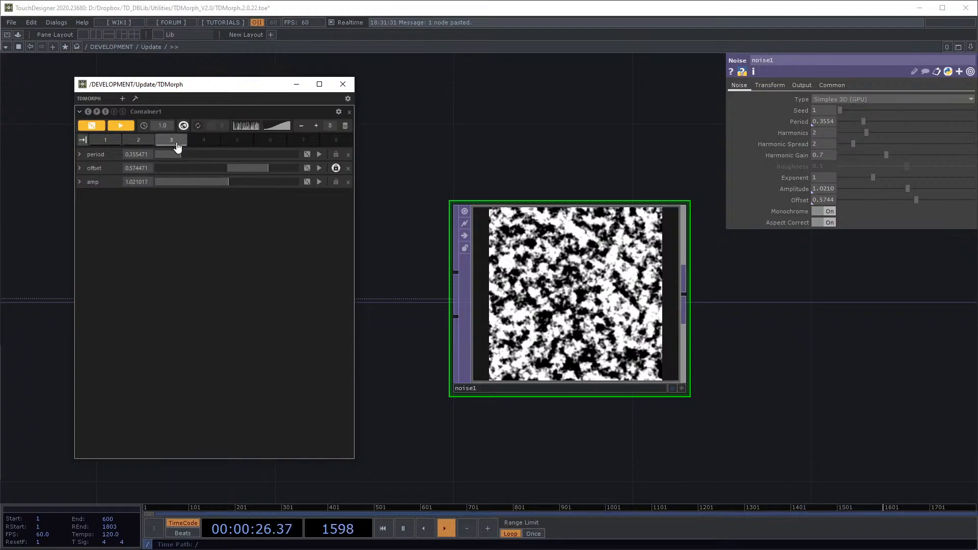
Step: Recall preset 2 and flag its slot red, and recall presets 1 and 3
left_click(138, 143)
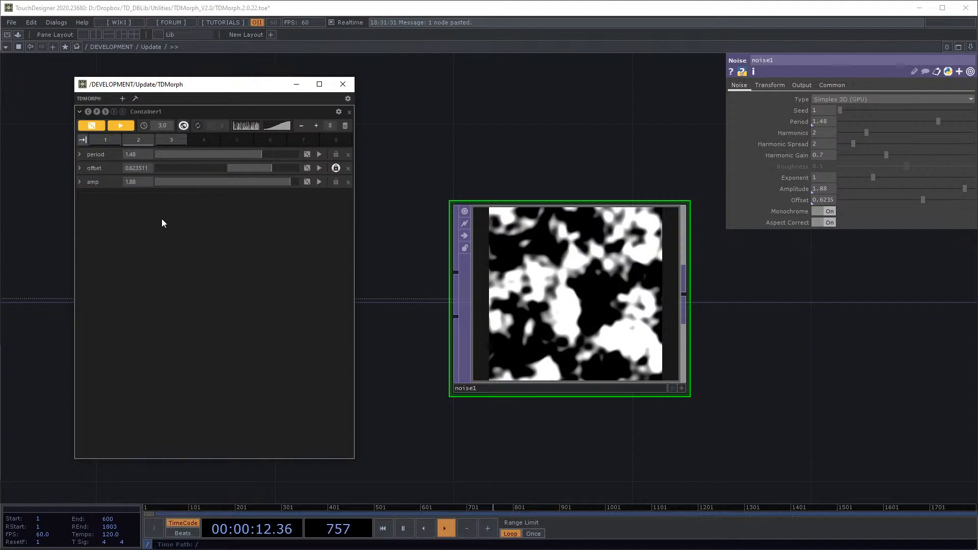
left_click(130, 141)
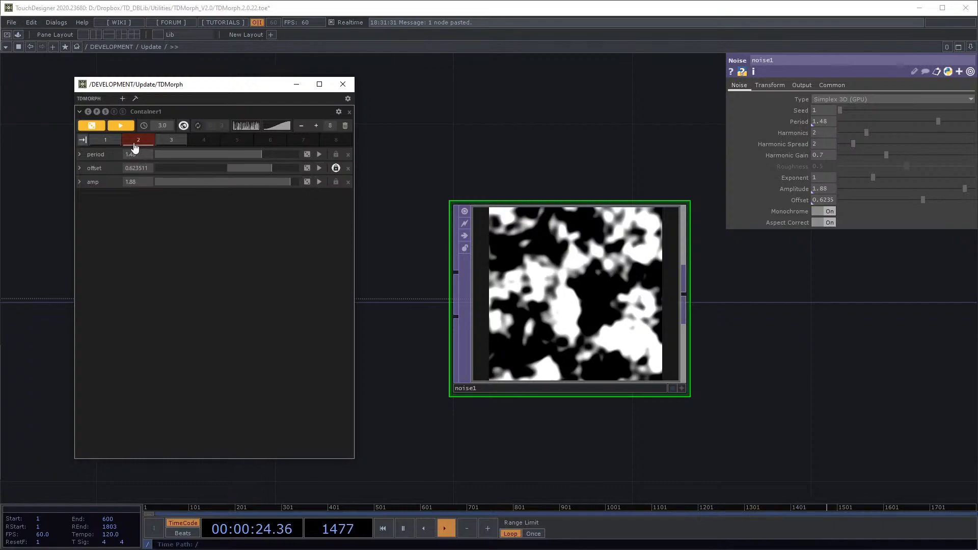
left_click(111, 145)
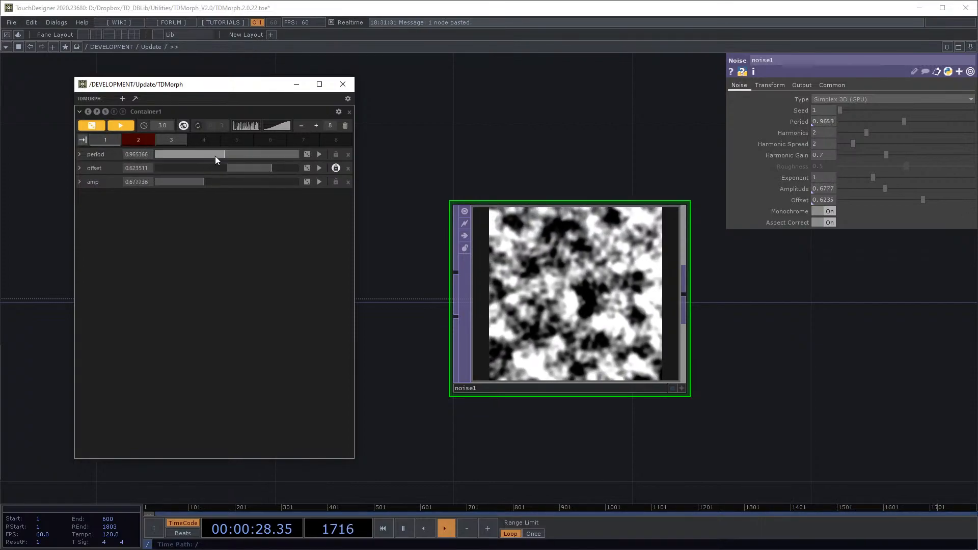
left_click(172, 141)
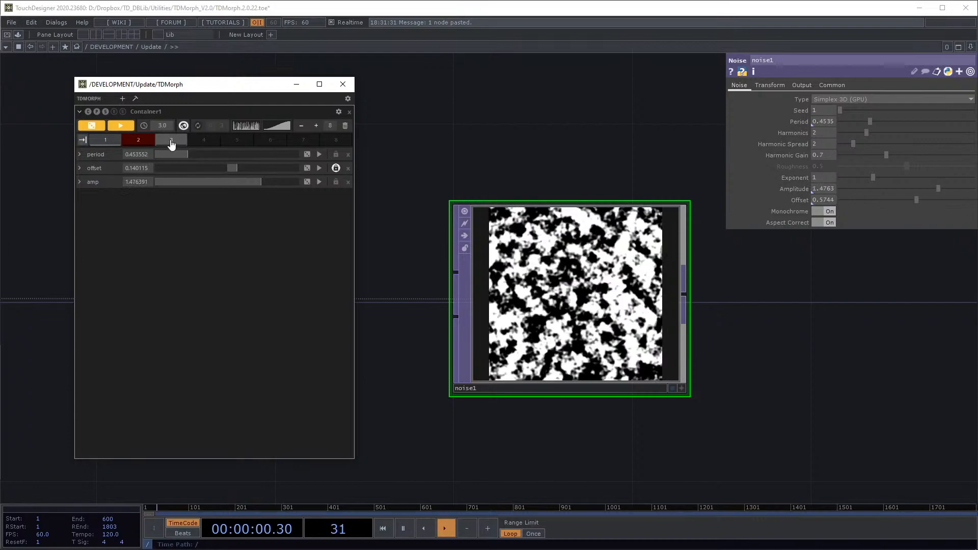
Step: Adjust the period slider, recall preset 2 and remove the red flag from its slot
left_click_drag(198, 156, 233, 159)
left_click(138, 140)
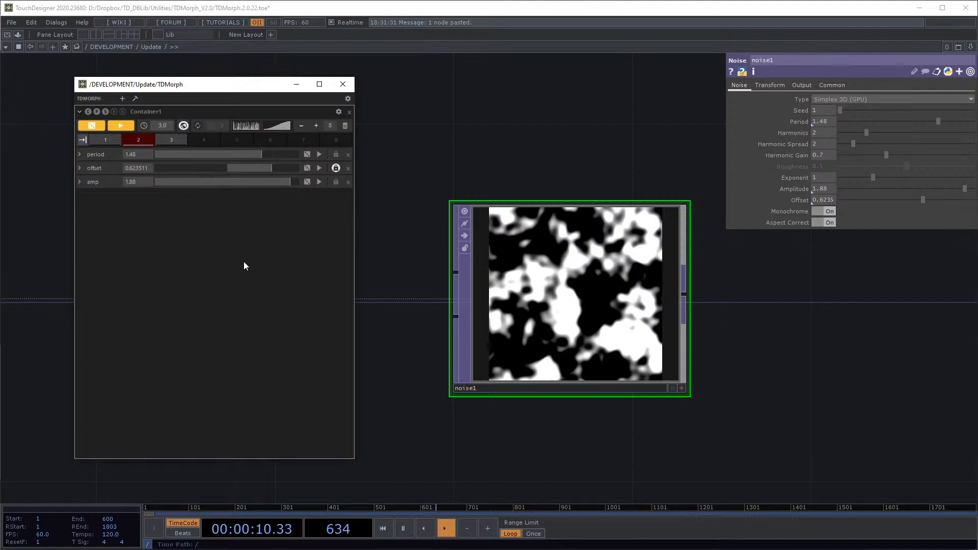
left_click(139, 140)
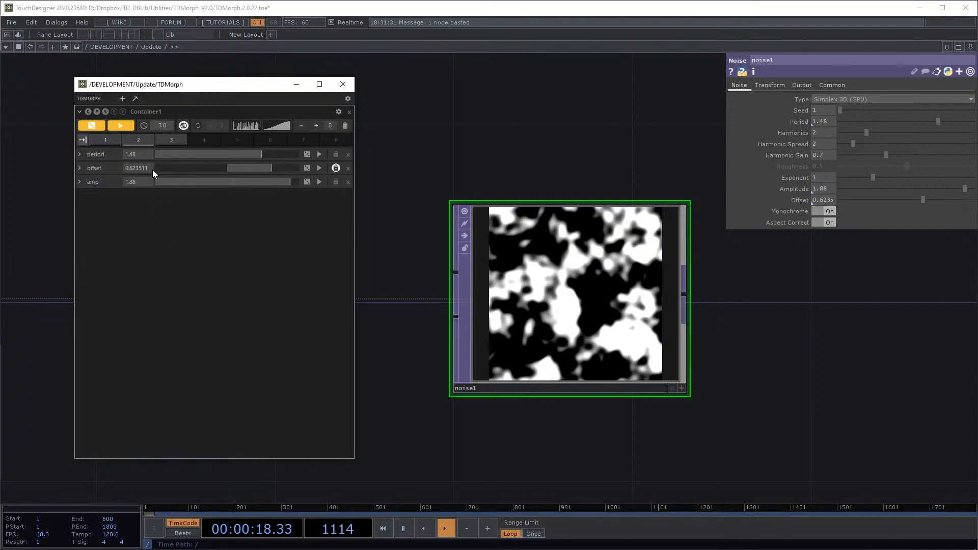
Step: Recall presets 1, 2 and 3 repeatedly to compare their noise patterns and interpolation lengths, ending on preset 1
left_click(112, 143)
left_click(164, 147)
left_click(169, 145)
left_click(140, 143)
left_click(108, 143)
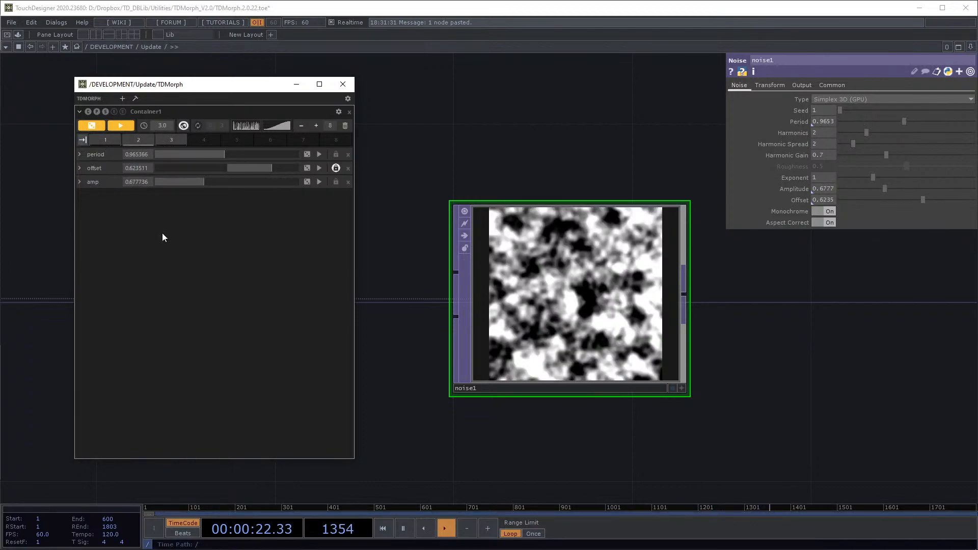
left_click(105, 144)
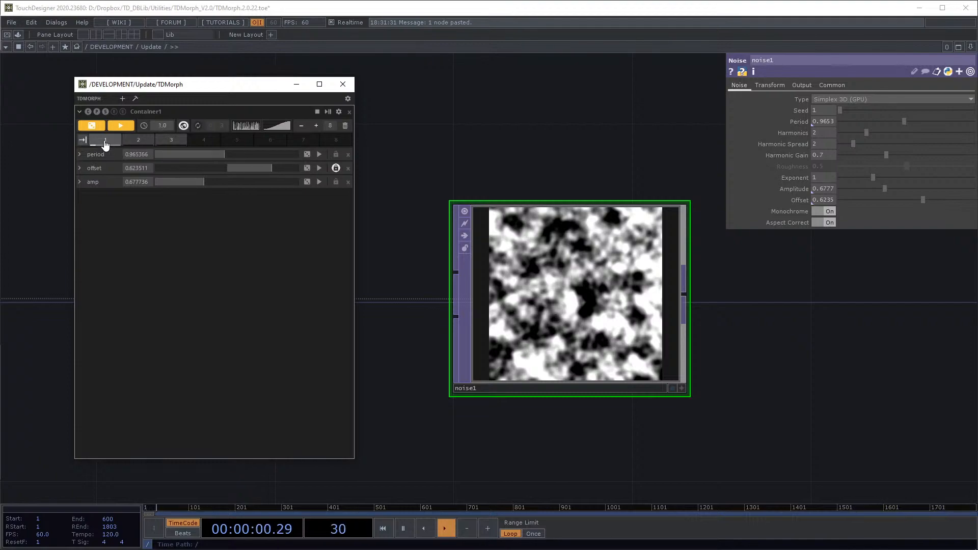
left_click(128, 148)
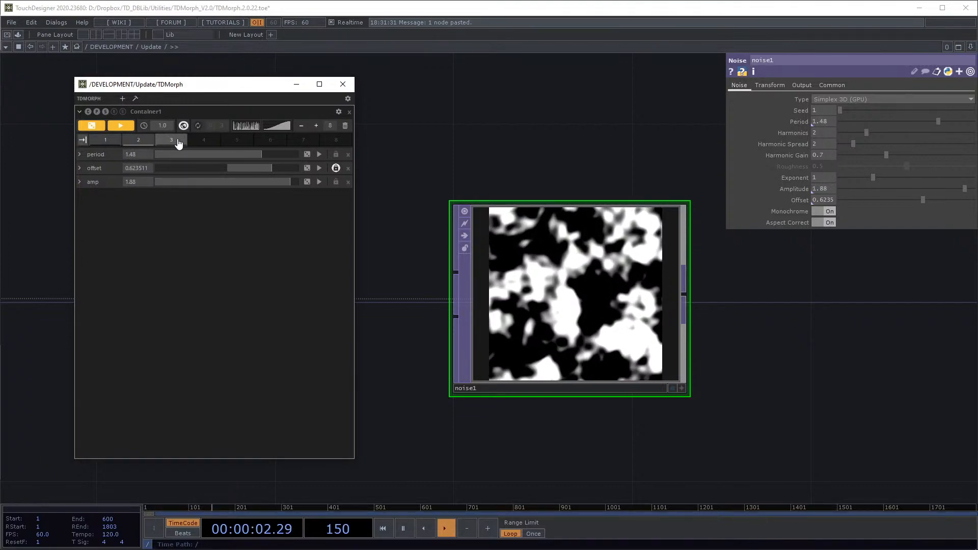
left_click(179, 144)
left_click(145, 143)
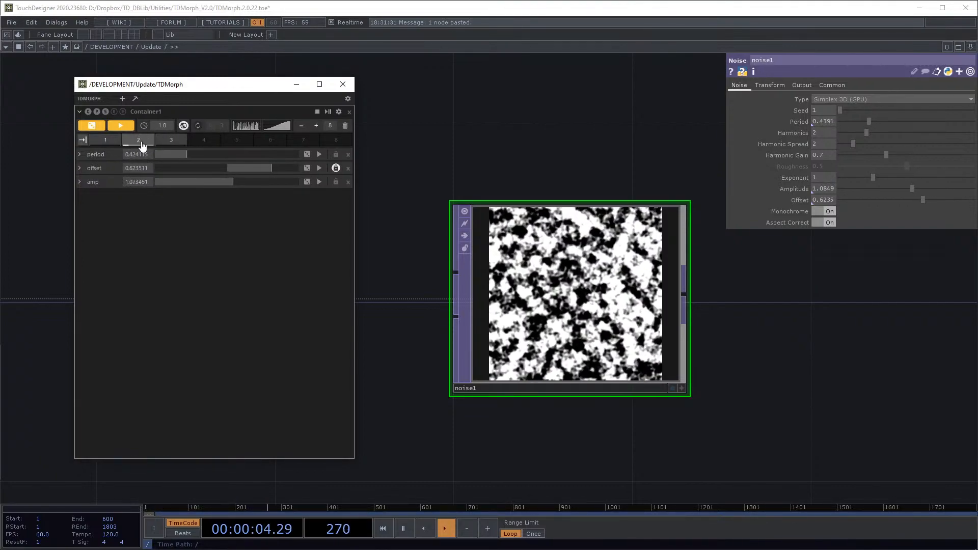
left_click(115, 146)
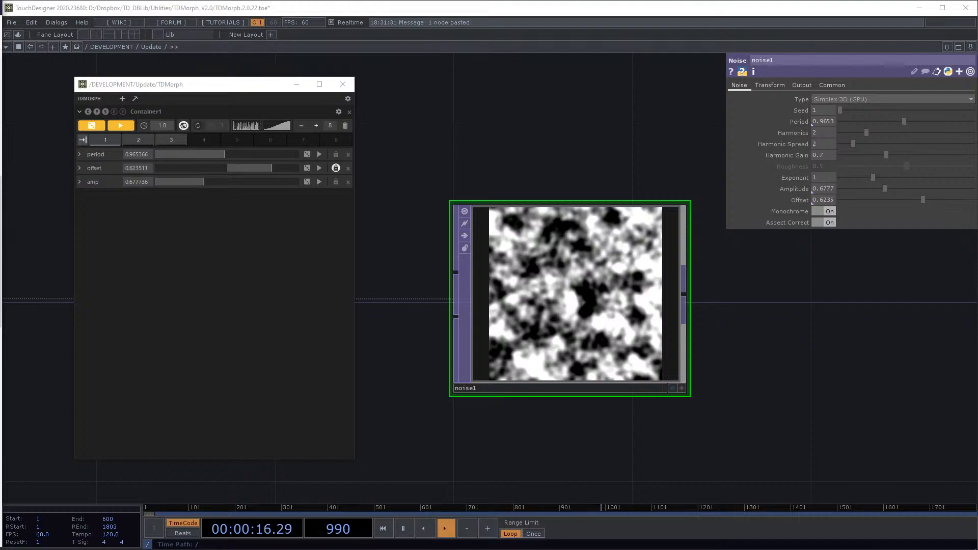
Step: Rename the period parameter to somthingE and set its value to about 0.84
right_click(112, 154)
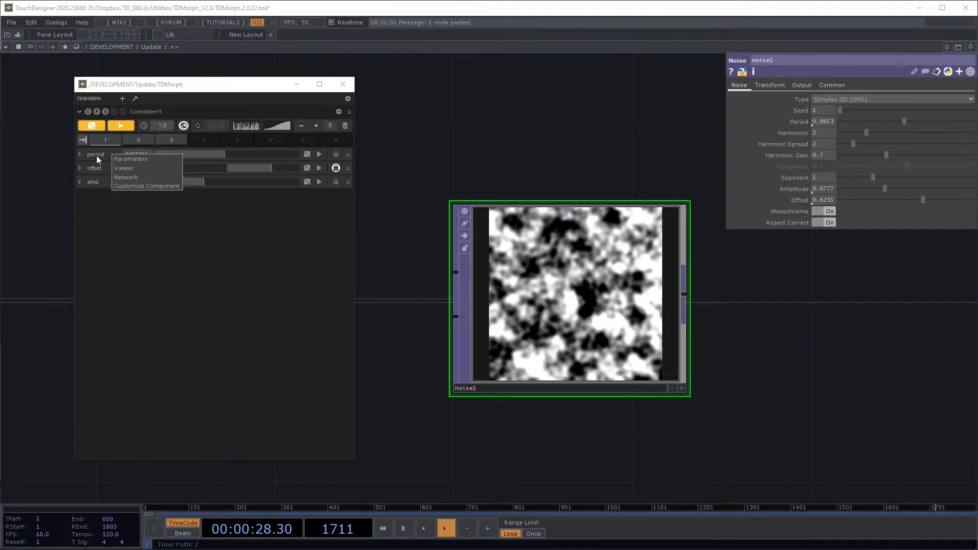
left_click(97, 155)
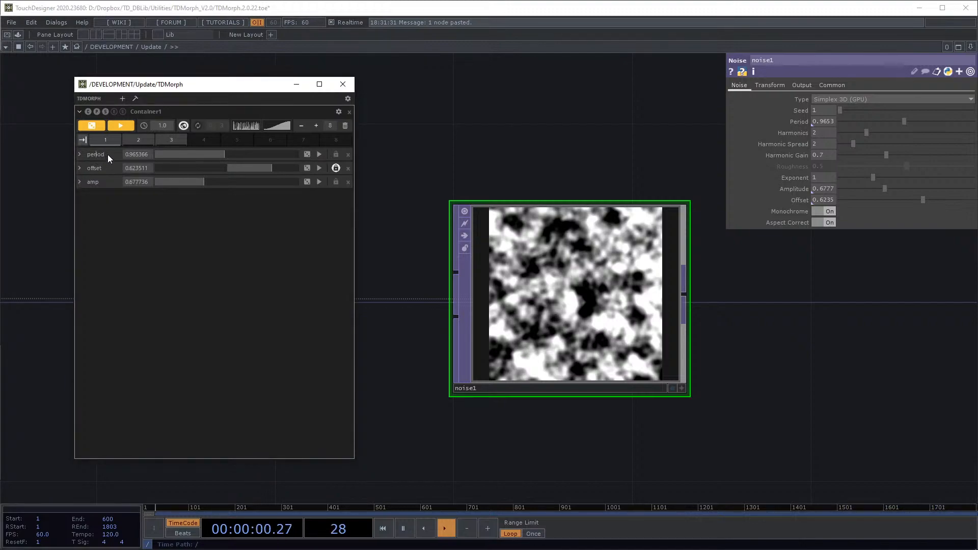
key("BackSpace")
key("BackSpace")
key("BackSpace")
type("somthingEs")
left_click_drag(190, 161, 214, 159)
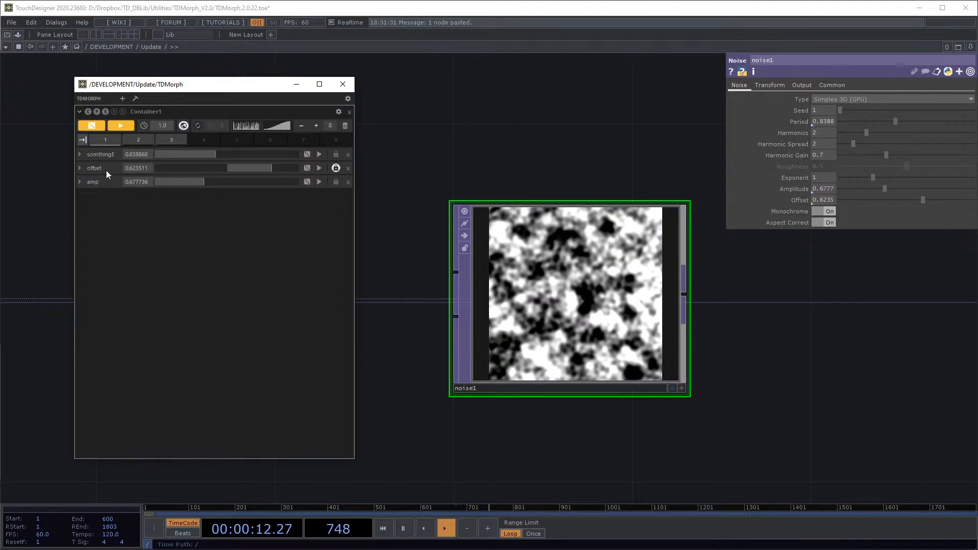
Step: Rename the offset parameter to stuff2 and the amp parameter to stuff3
key("BackSpace")
key("BackSpace")
key("BackSpace")
key("BackSpace")
type("stu")
double_click(100, 182)
type("stuff")
key("Return")
Step: Rename the container to Fluffy thing
key("BackSpace")
key("BackSpace")
key("BackSpace")
key("BackSpace")
key("BackSpace")
key("BackSpace")
key("BackSpace")
key("BackSpace")
key("BackSpace")
key("BackSpace")
type("Fluffy thing")
Step: Reset somthingE, stuff2 and stuff3 to their default values of 1.0, 0.031 and 0.5
double_click(112, 155)
double_click(107, 166)
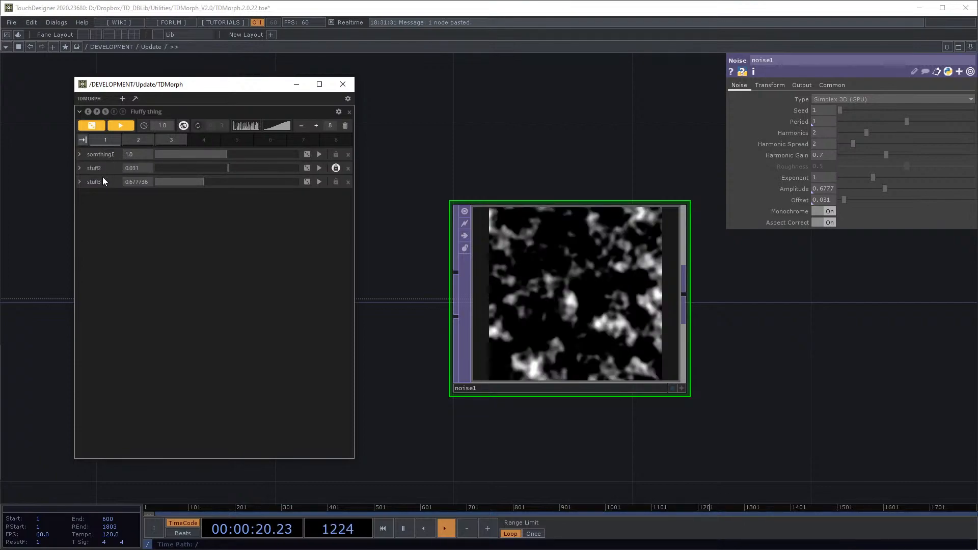
double_click(101, 182)
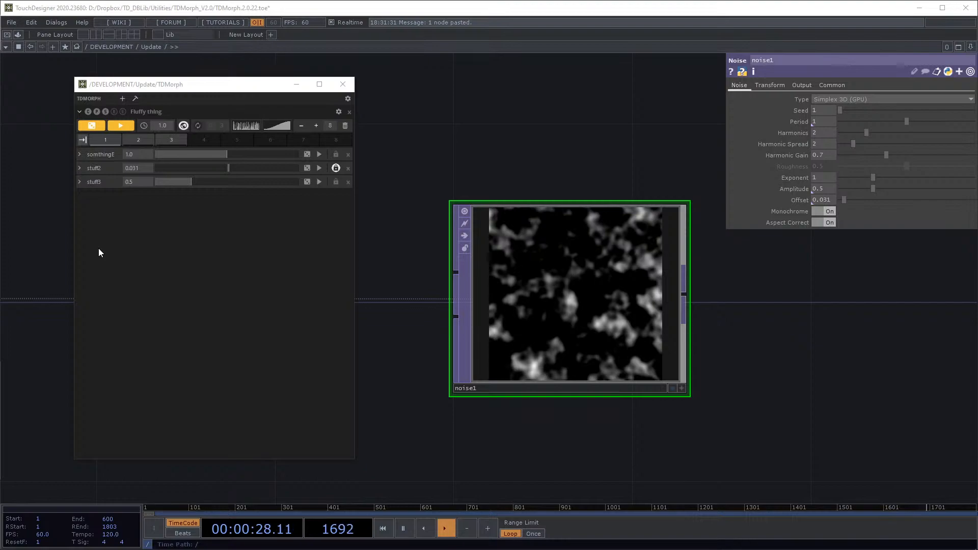
Step: Hide the container's parameter sliders, recall presets 2 and 3, and show the sliders again
left_click(105, 112)
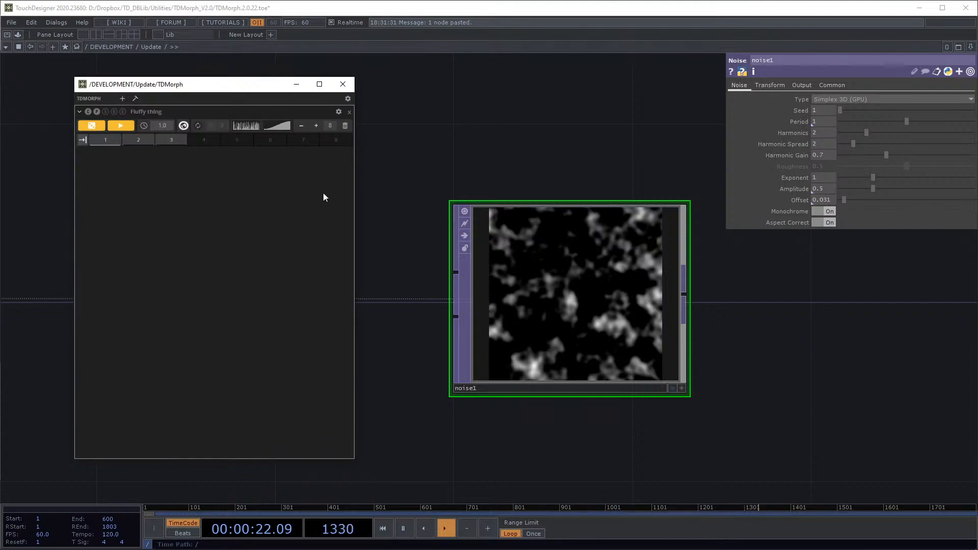
left_click(137, 141)
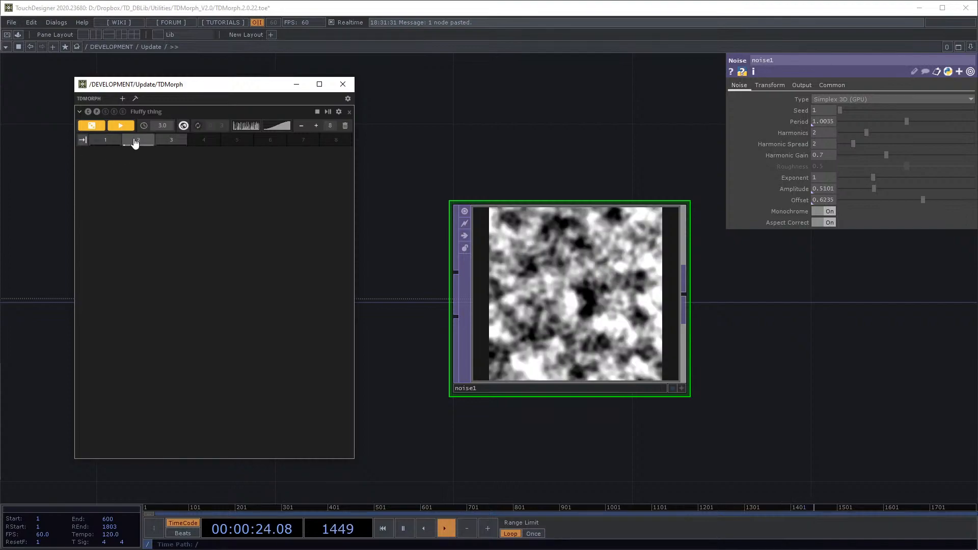
left_click(172, 142)
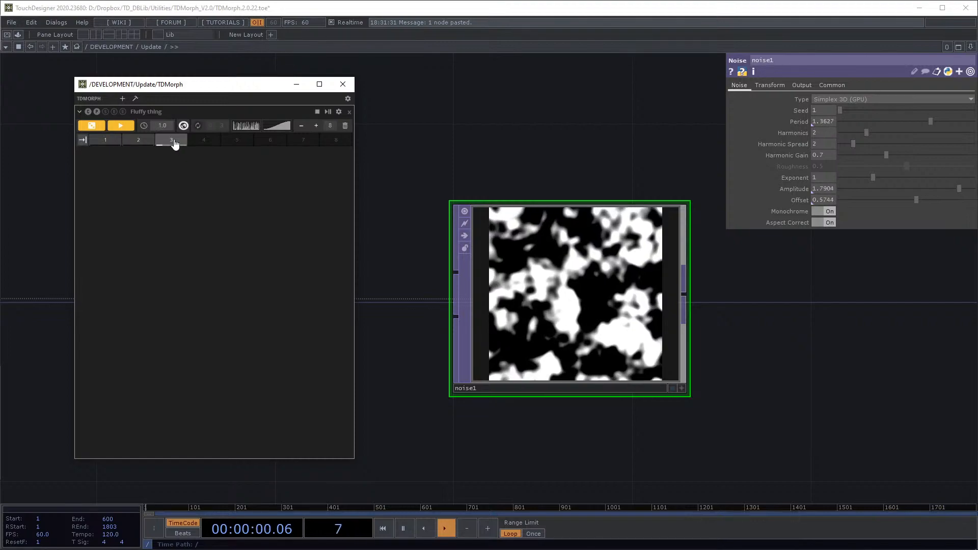
left_click(105, 112)
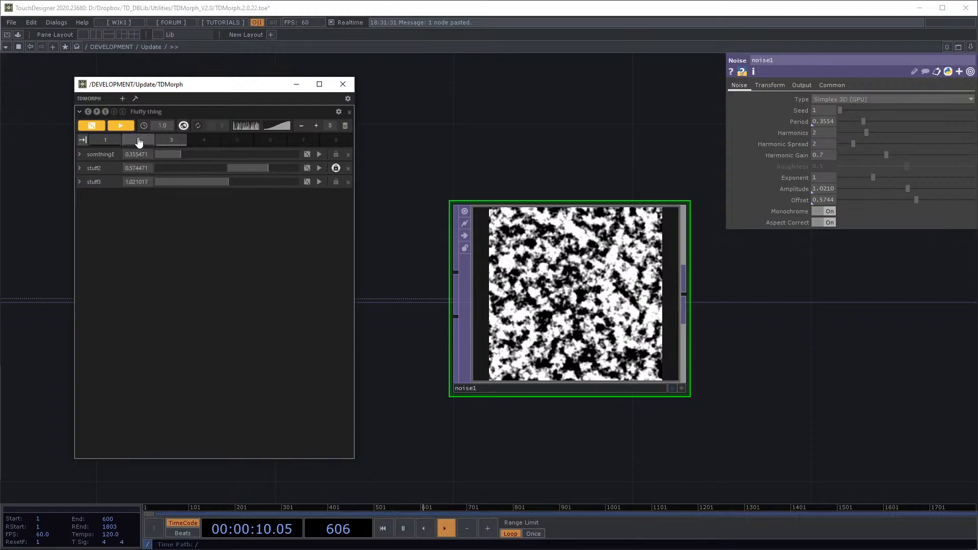
Step: Hide the Fluffy thing container's parameter sliders and recall presets 2 and 1
left_click(108, 112)
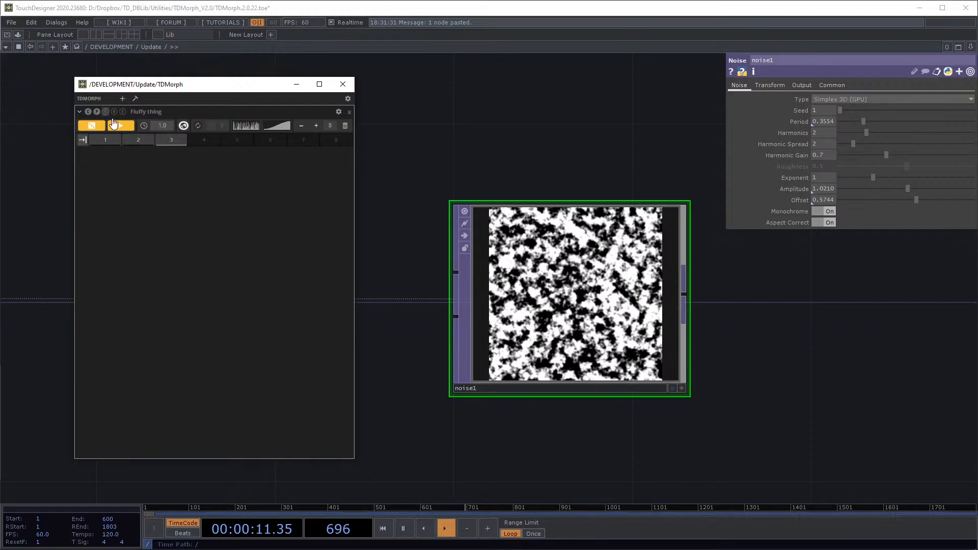
left_click(137, 142)
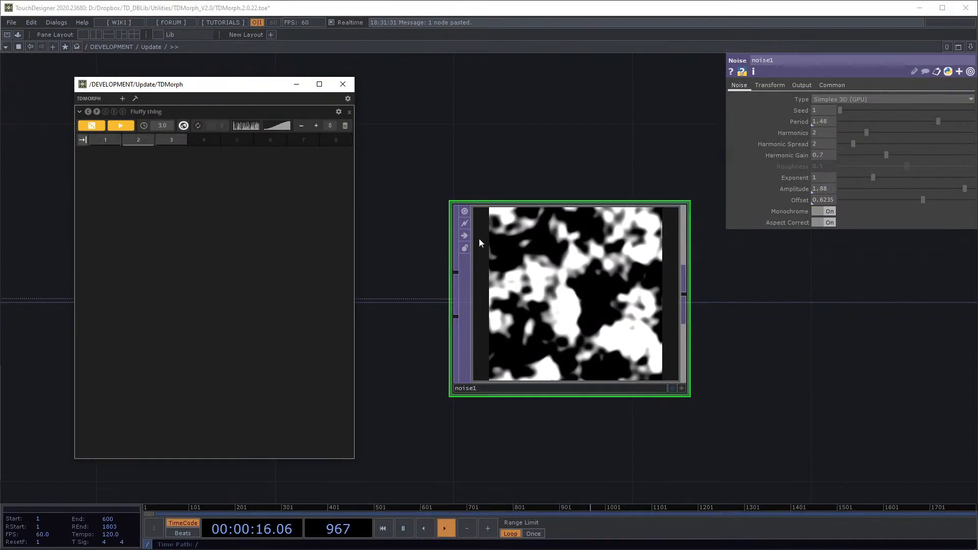
left_click(112, 146)
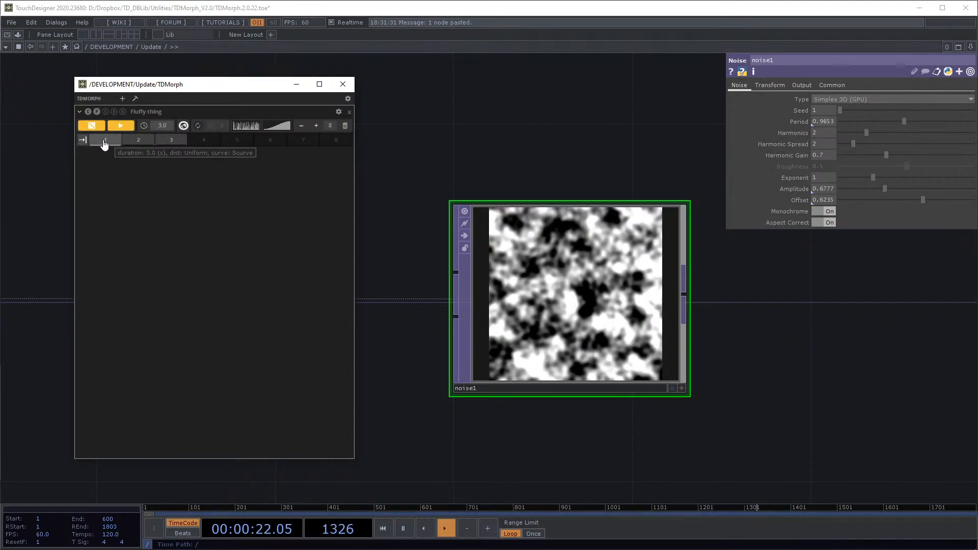
Step: Hide the preset and control rows, and restore the display of controls, presets and parameter sliders
left_click(96, 113)
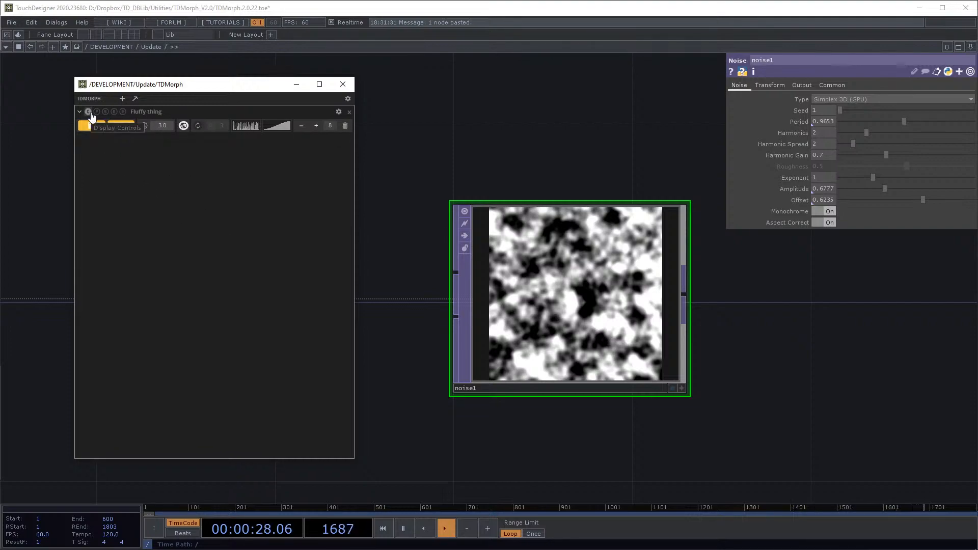
left_click(88, 112)
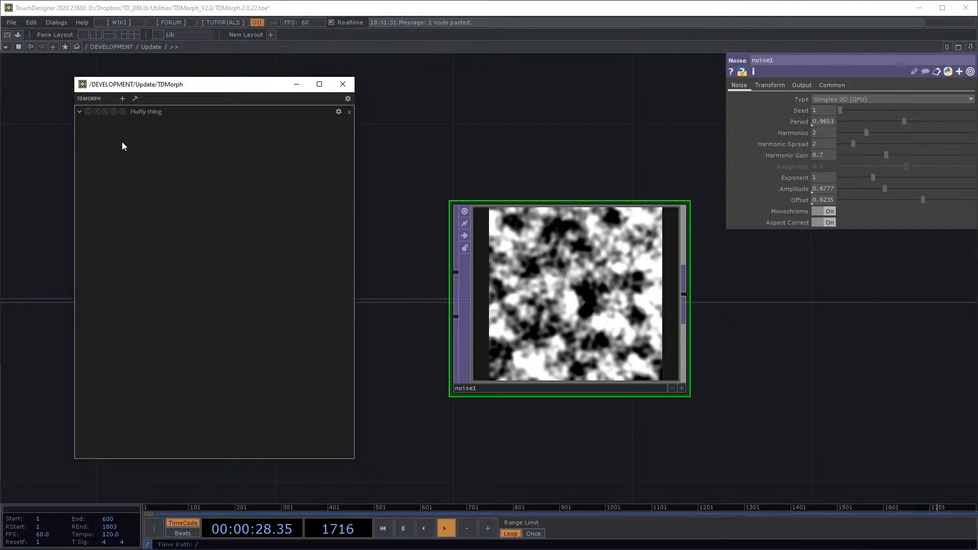
left_click(88, 112)
left_click(96, 112)
left_click(105, 112)
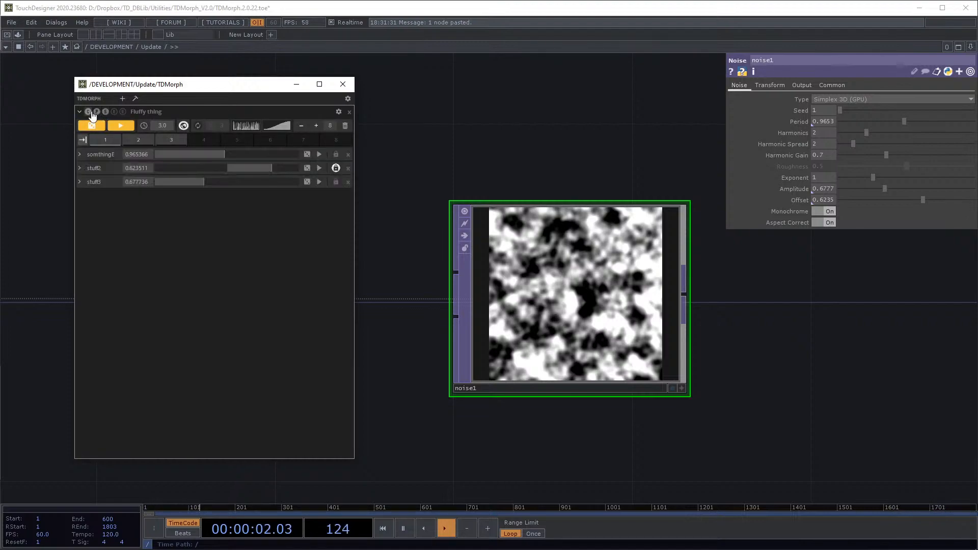
Step: Show only the parameter sliders by hiding the control and preset rows, and bring both rows back
left_click(88, 112)
left_click(97, 112)
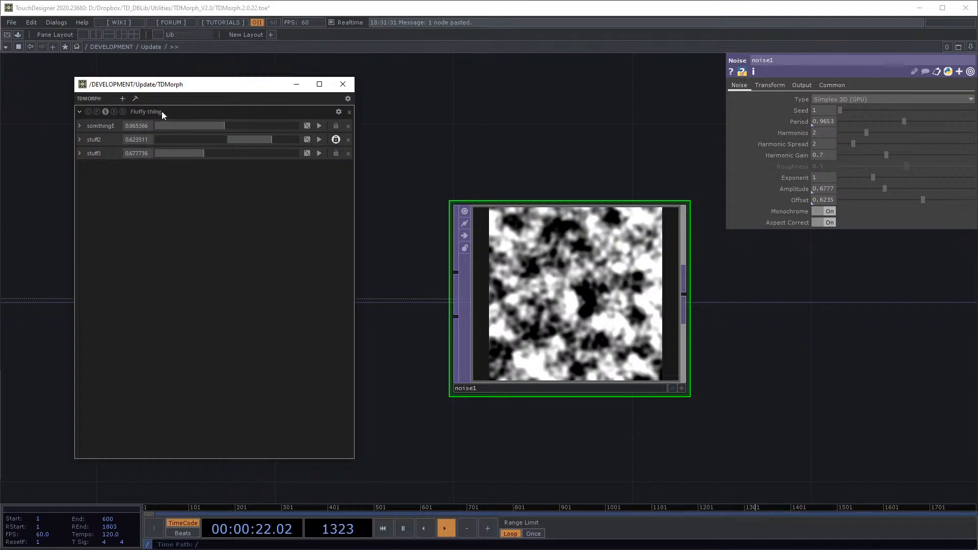
left_click(88, 112)
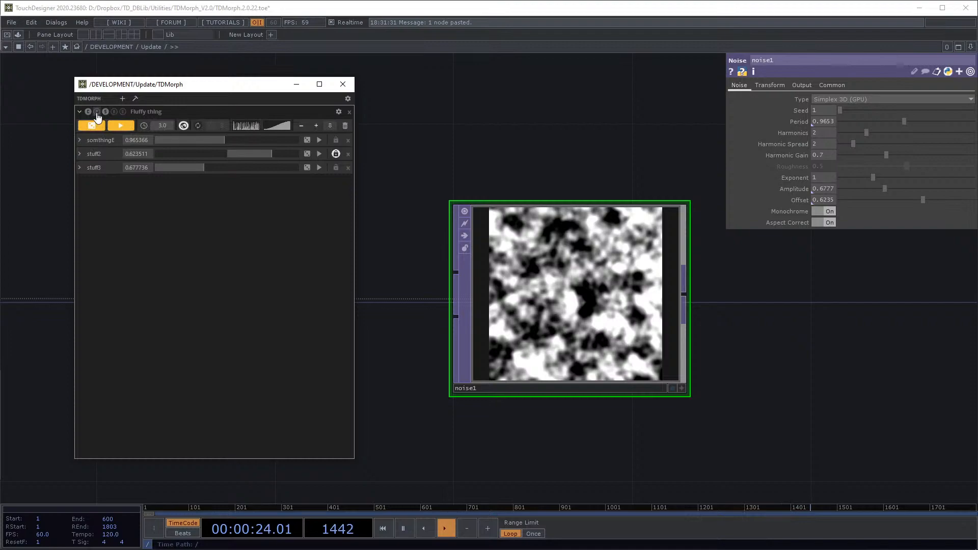
left_click(97, 112)
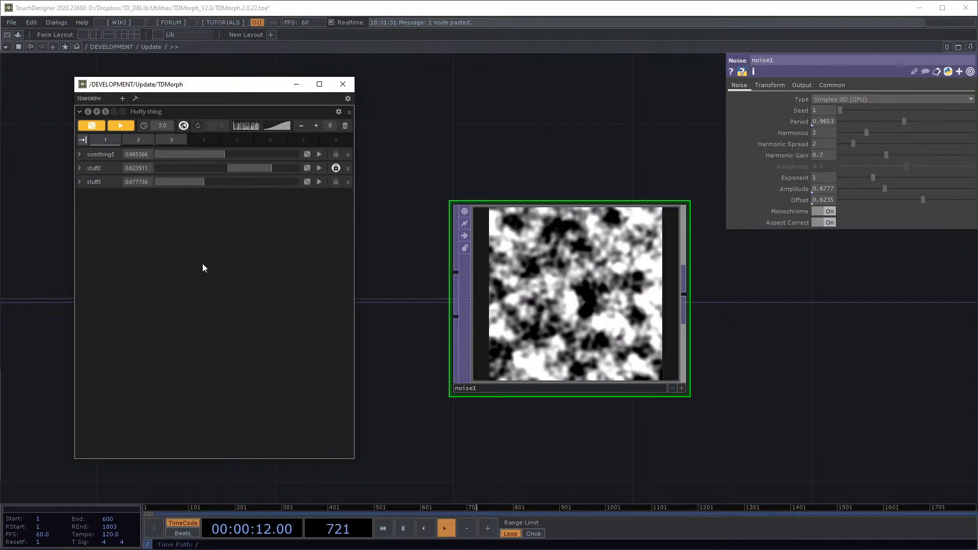
Step: Display the preset interpolation row, enable it and choose preset 1 as its start
left_click(114, 112)
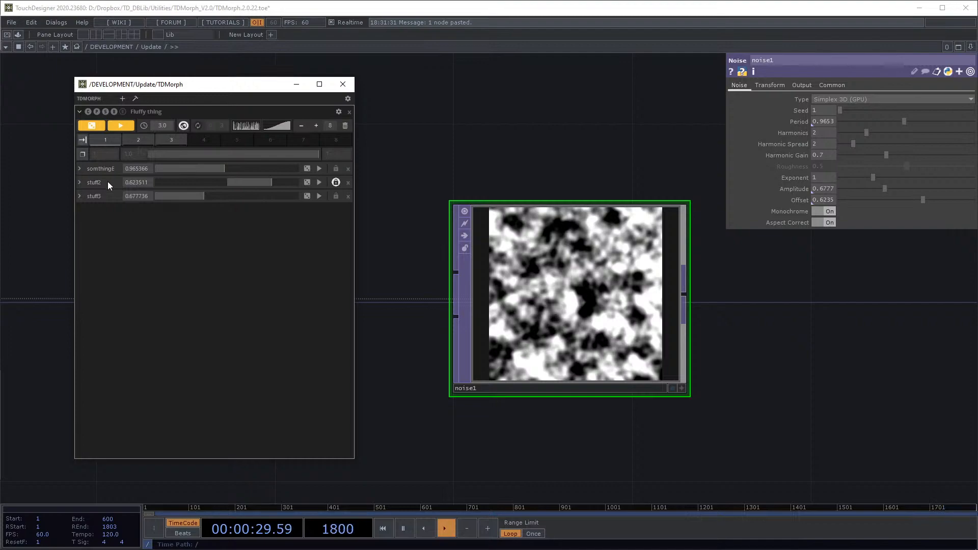
left_click(81, 155)
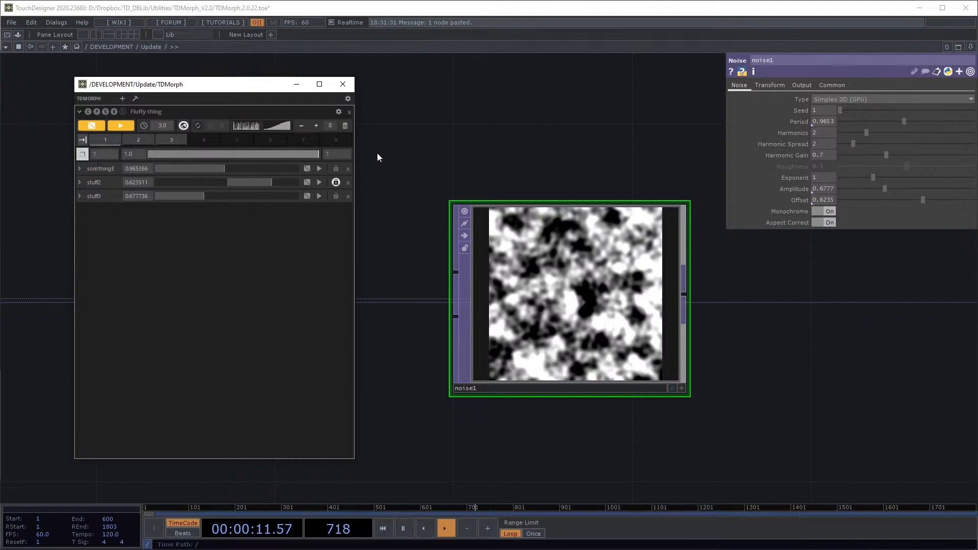
left_click(108, 158)
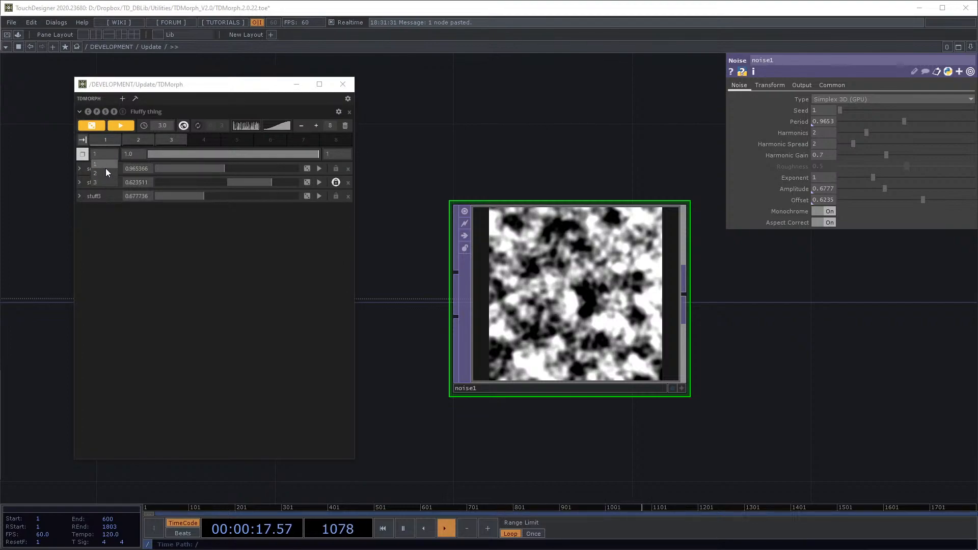
left_click(105, 166)
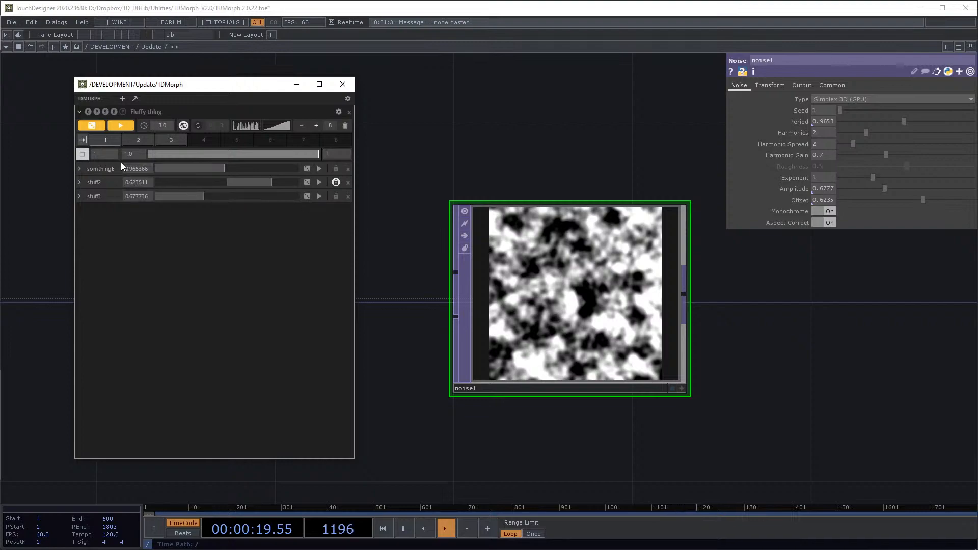
Step: Choose preset 2 as the interpolation's end and set the blend to about 0.52
mouse_move(106, 142)
left_click(339, 154)
left_click(340, 173)
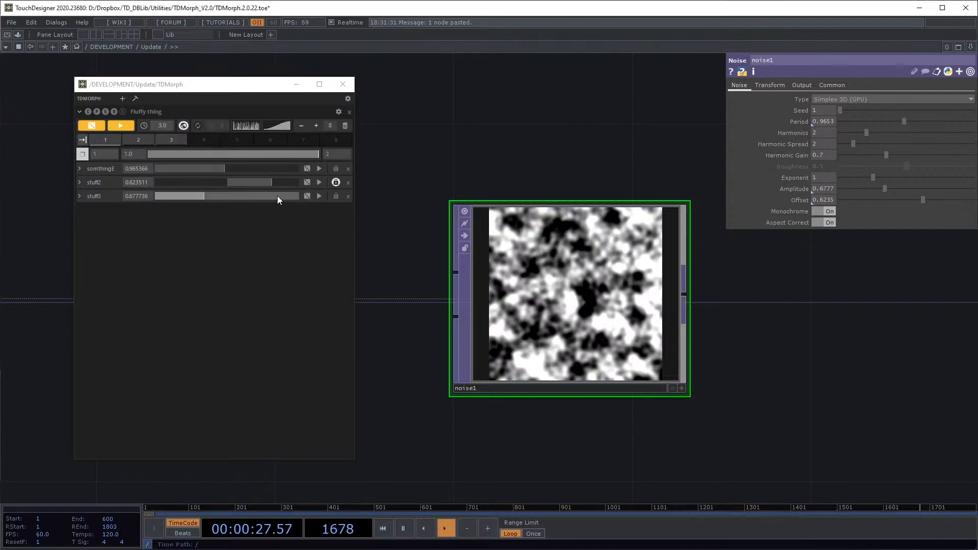
left_click_drag(310, 155, 236, 176)
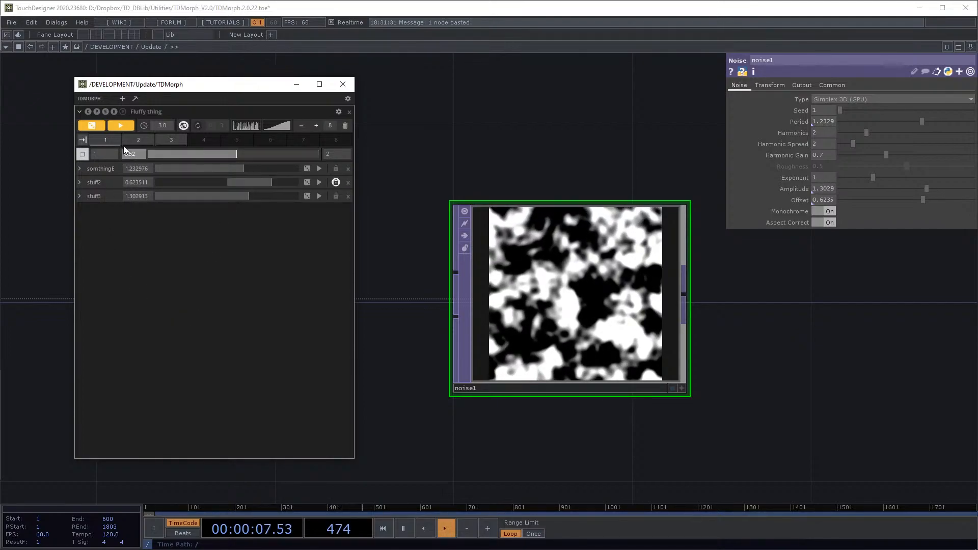
Step: Change the interpolation's end to preset 3 and set the blend to about 0.71
left_click(337, 154)
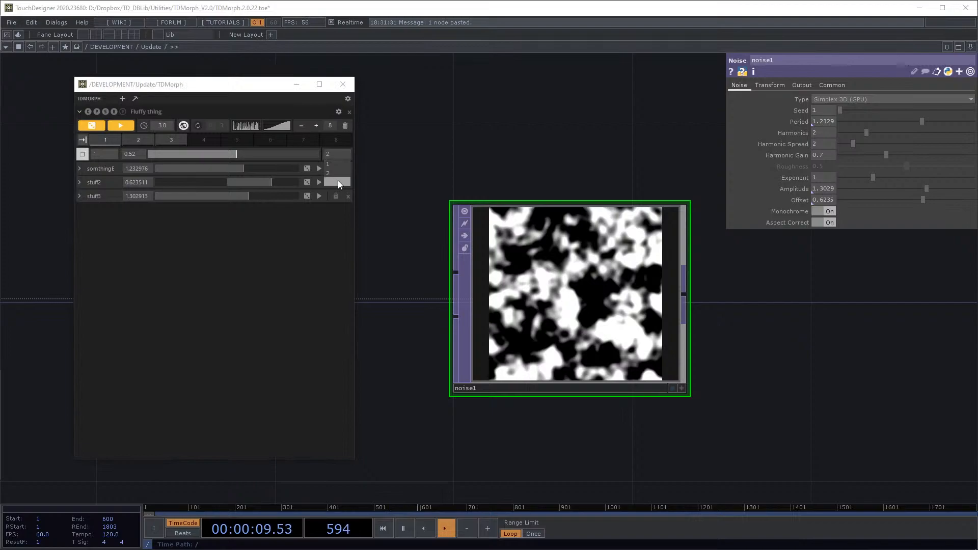
left_click(338, 182)
left_click_drag(219, 155, 283, 162)
Step: Switch the interpolation's end to preset 1 and back to preset 2
left_click(336, 152)
left_click(334, 163)
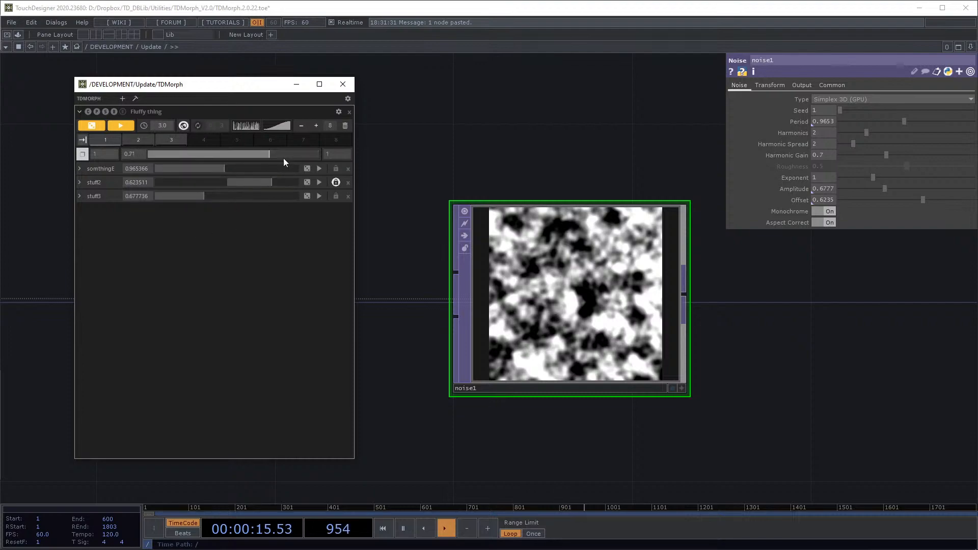
left_click(329, 152)
left_click(327, 171)
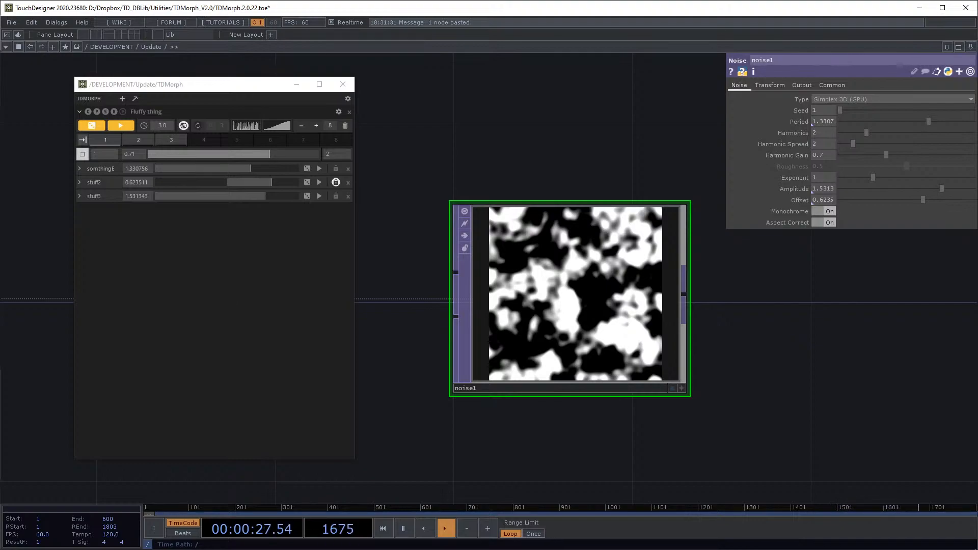
Step: Hide the preset interpolation row, then expand the somthingE item and toggle its extended signal section off and back on
left_click(123, 112)
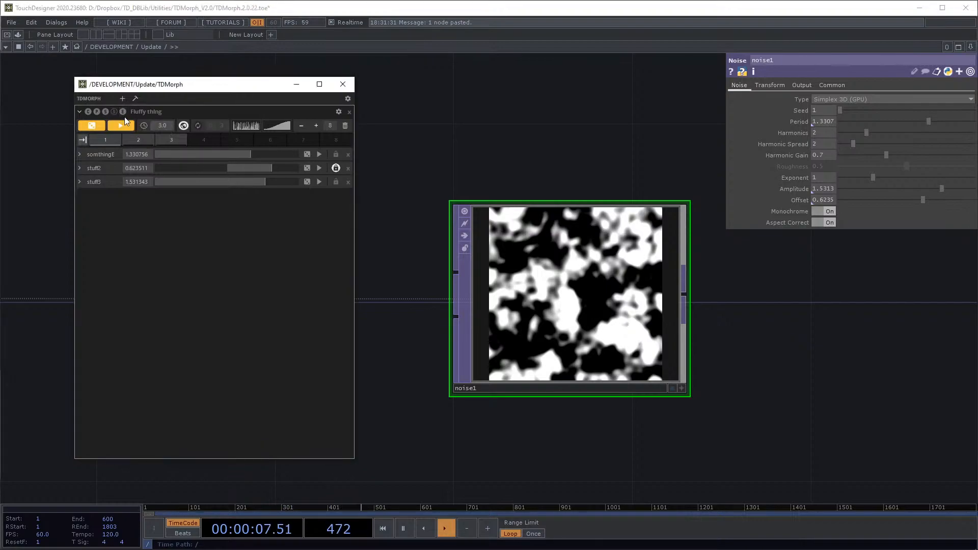
left_click(79, 154)
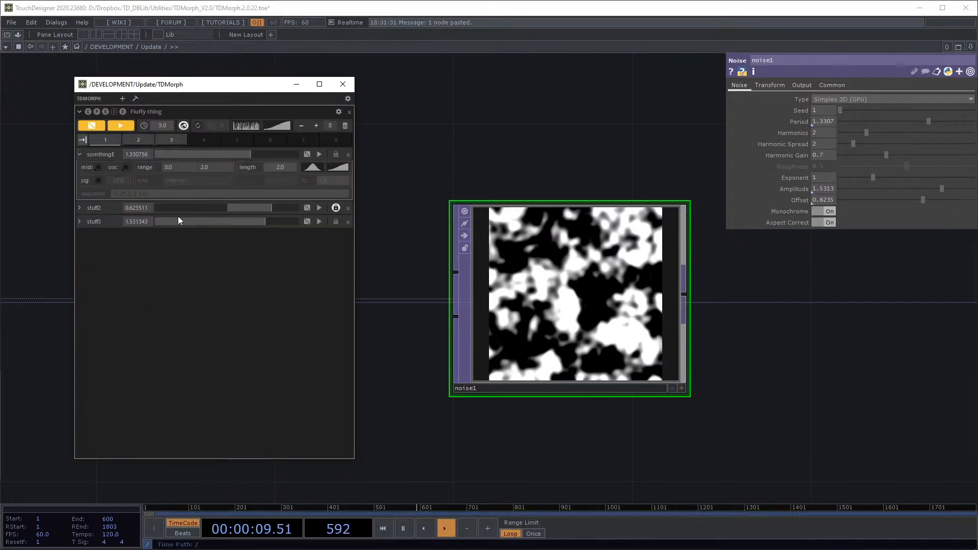
left_click(123, 112)
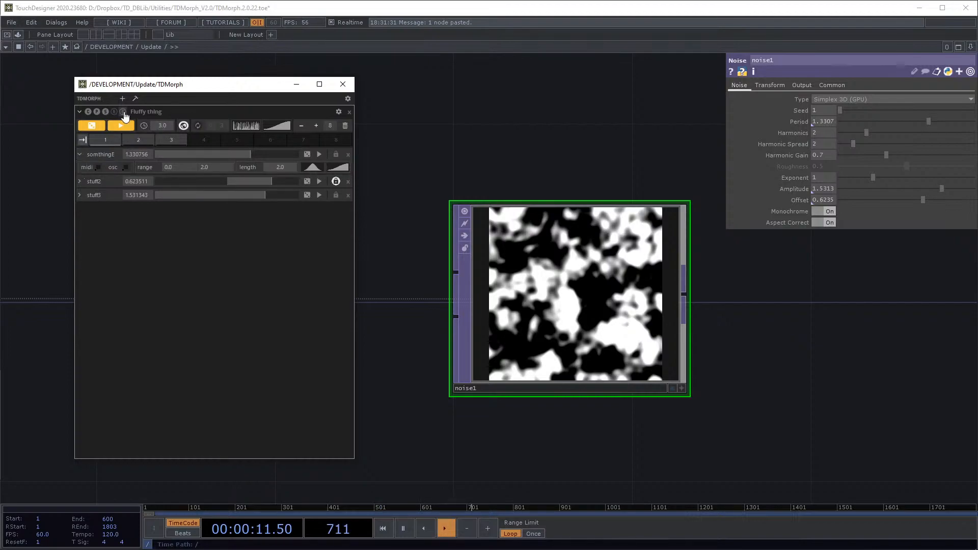
left_click(124, 112)
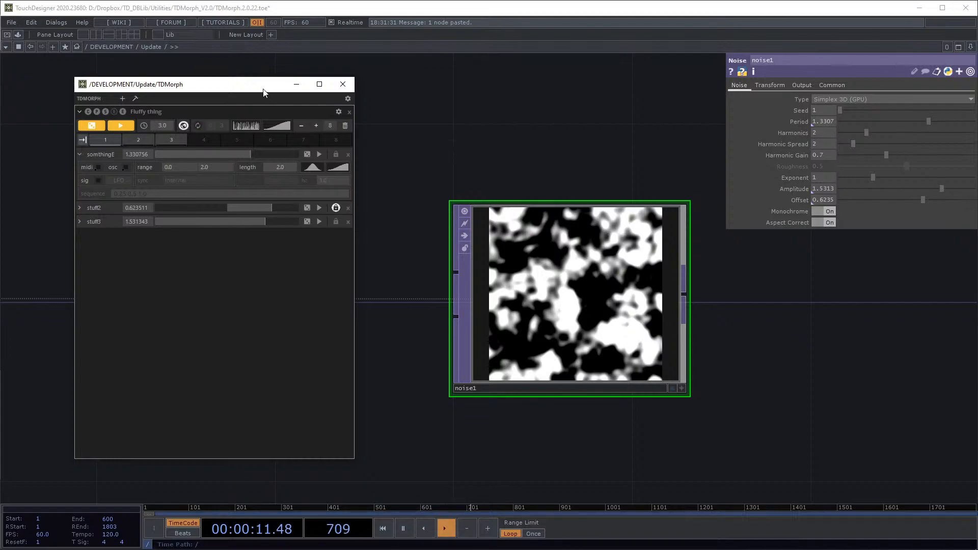
Step: Move the floating TDMorph window away from the network nodes and enable the LFO signal for the somthingE item
left_click_drag(264, 93, 218, 101)
scroll(465, 173, "down", 3)
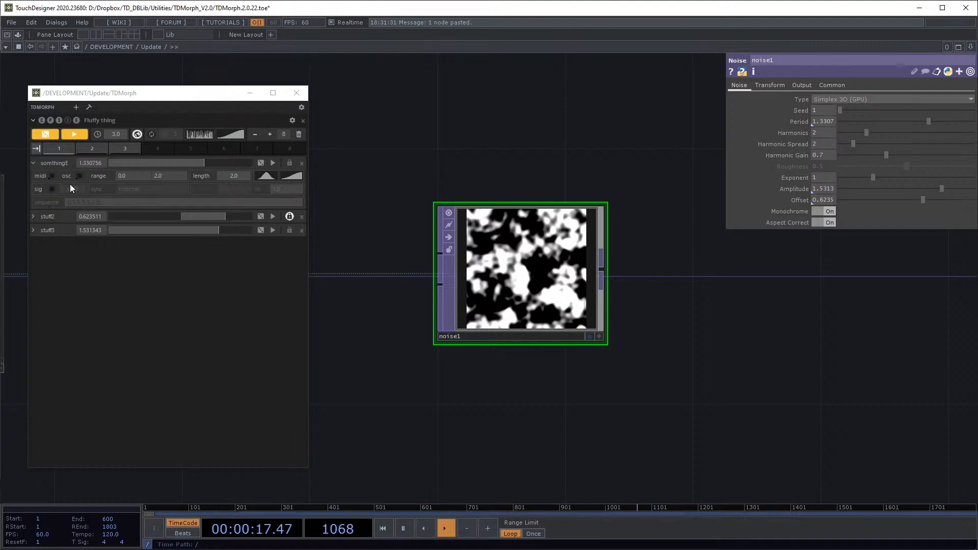
scroll(592, 148, "down", 3)
left_click_drag(593, 149, 845, 147)
left_click_drag(774, 281, 593, 278)
scroll(540, 190, "up", 3)
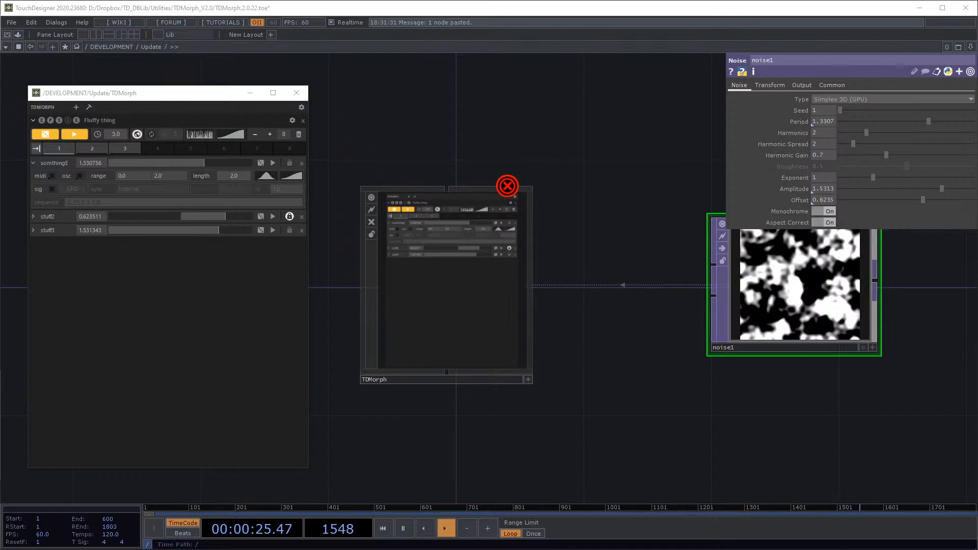
scroll(524, 175, "down", 5)
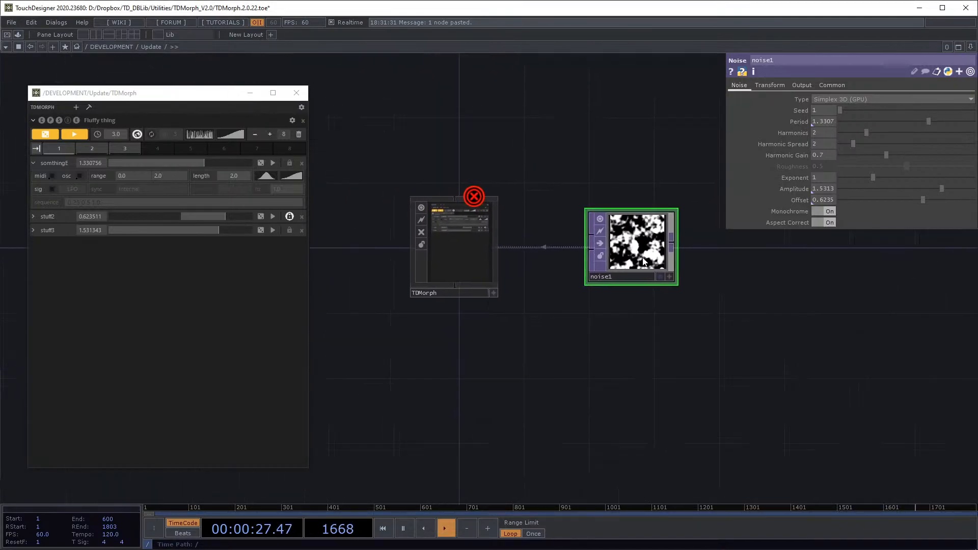
left_click_drag(623, 257, 592, 254)
left_click_drag(518, 164, 547, 233)
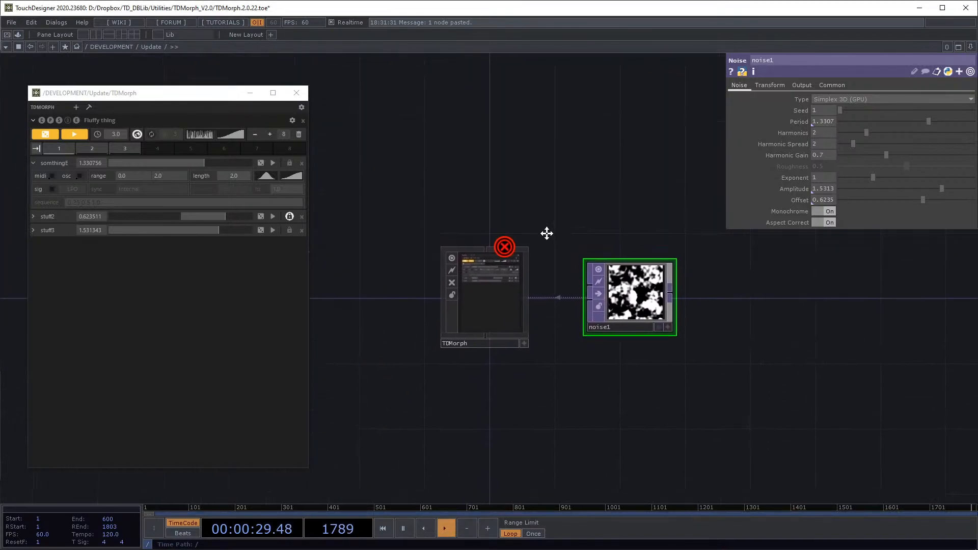
scroll(545, 232, "up", 3)
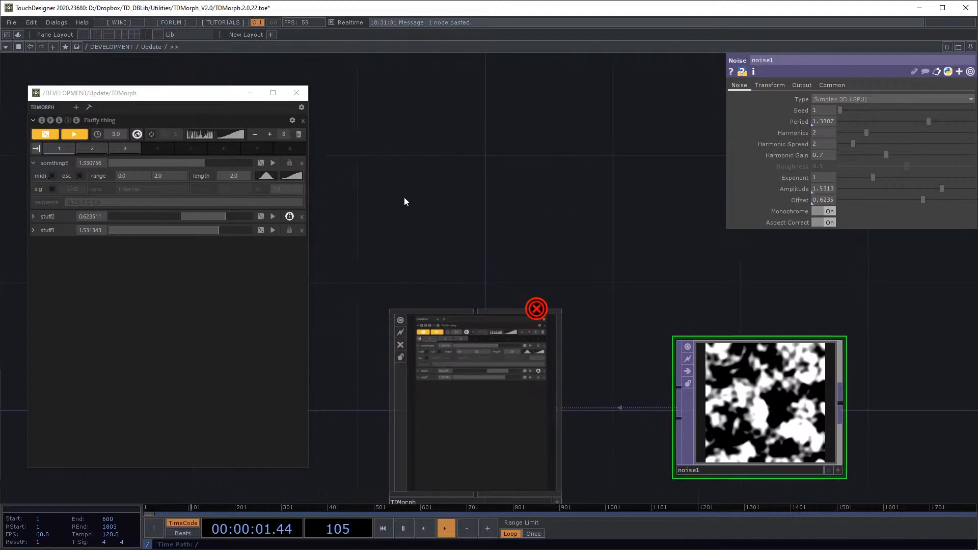
left_click_drag(505, 254, 512, 199)
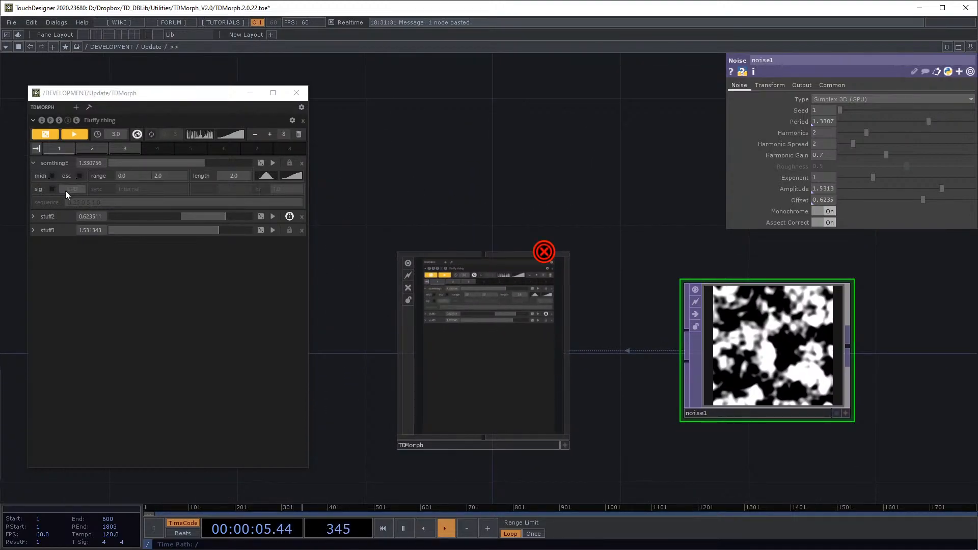
left_click(51, 190)
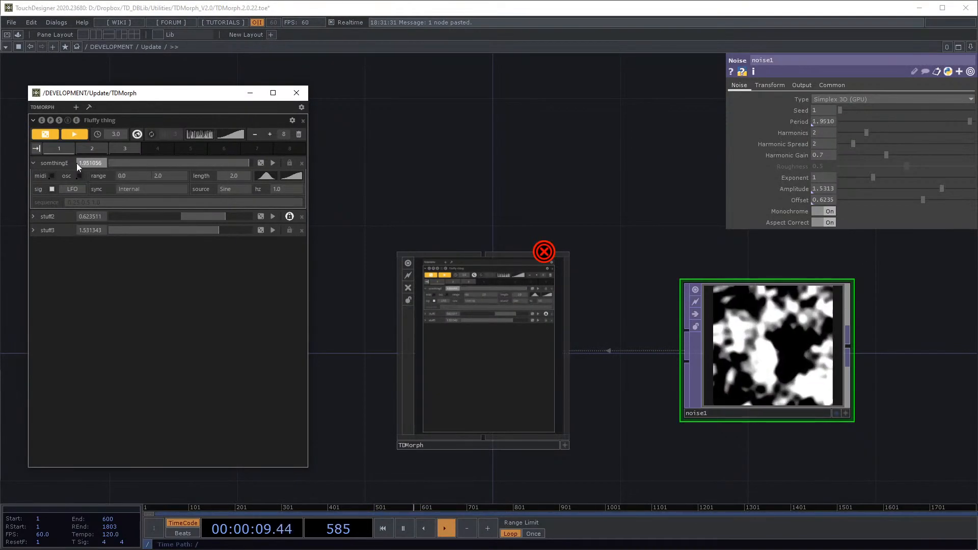
Step: Set somthingE's LFO source to Gaussian and switch it to Triangle
left_click_drag(605, 217, 578, 202)
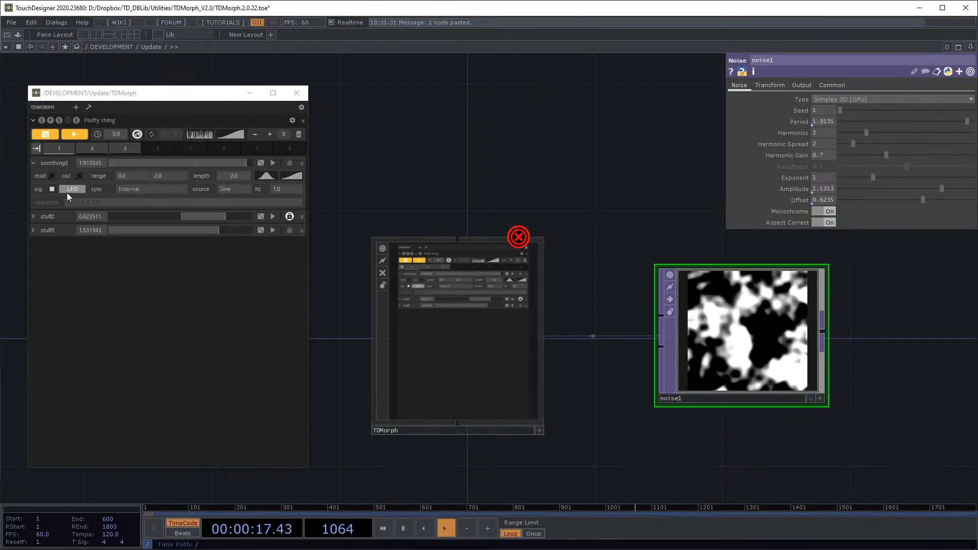
left_click(229, 192)
left_click(236, 207)
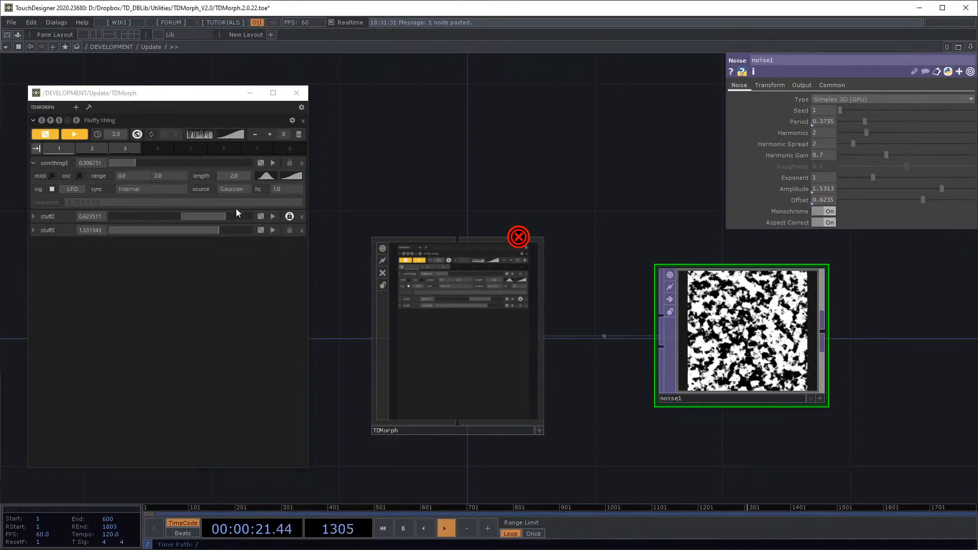
left_click(244, 192)
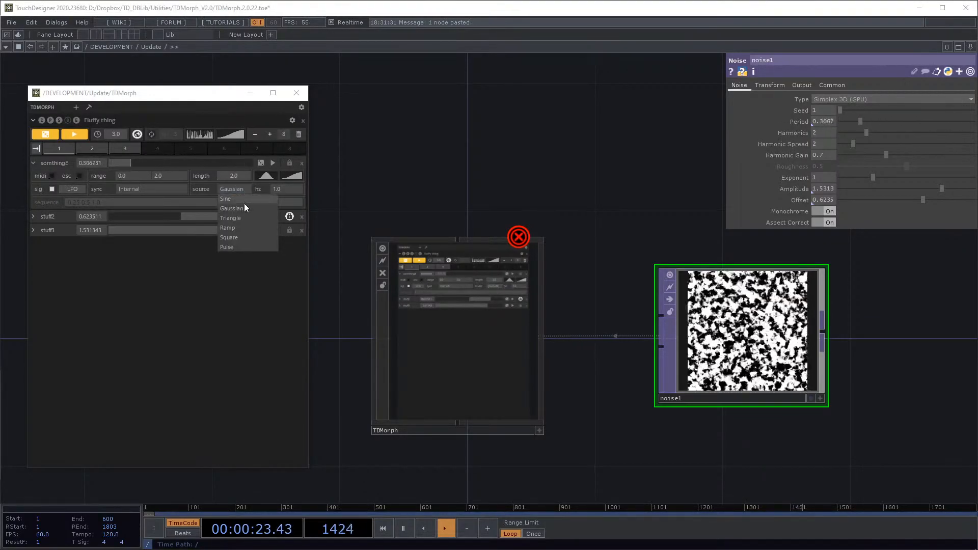
left_click(241, 218)
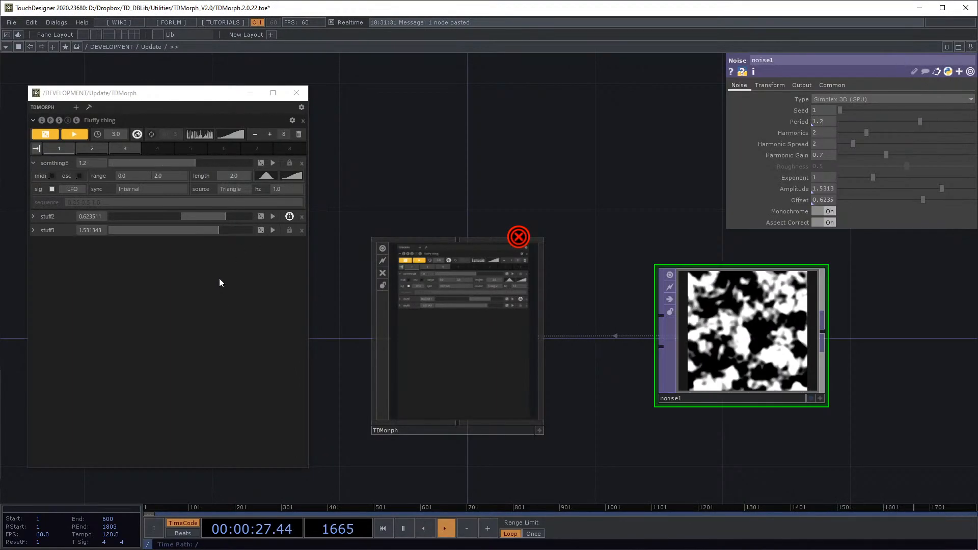
Step: Try LFO rates of 0.1 and 0.25 Hz on somthingE and set the rate back to 1.0 Hz
left_click(285, 188)
type("0.1")
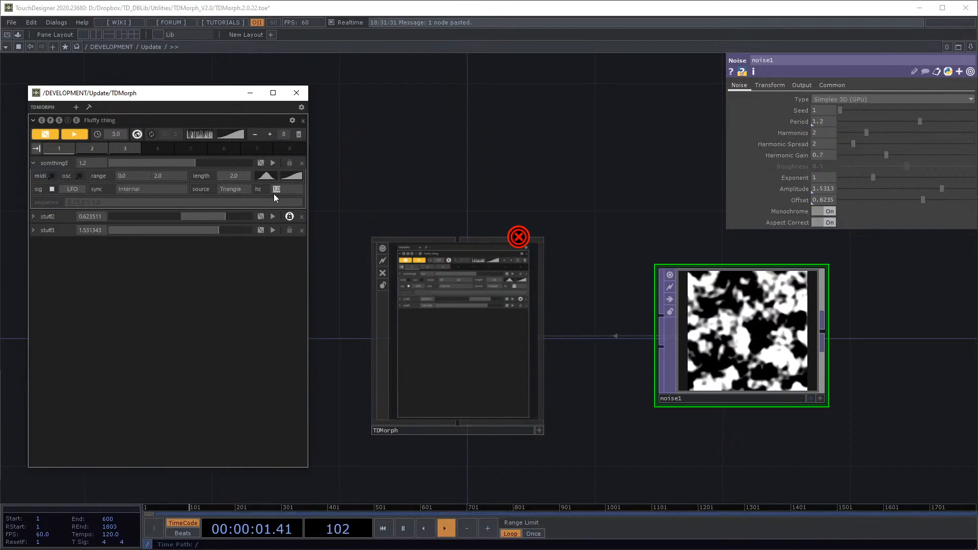
key("Return")
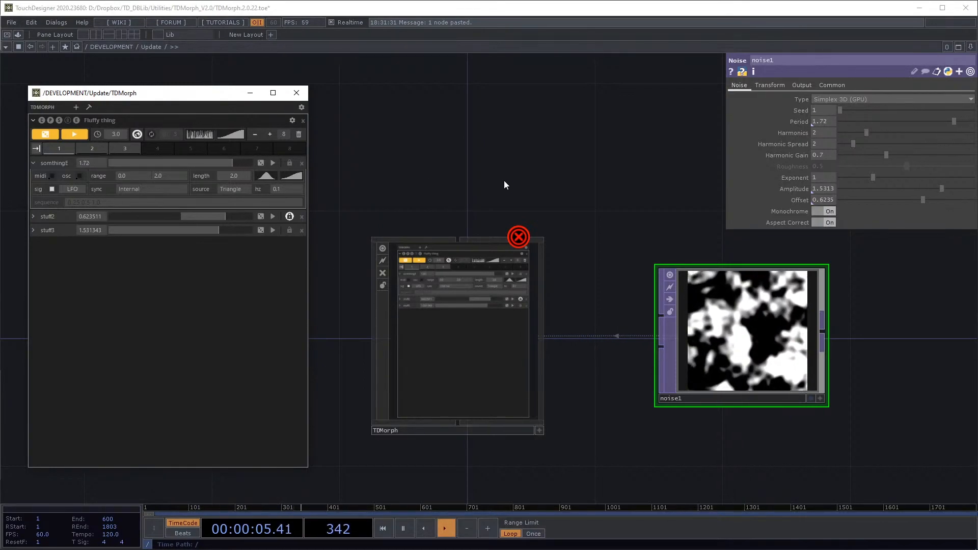
left_click_drag(544, 191, 512, 190)
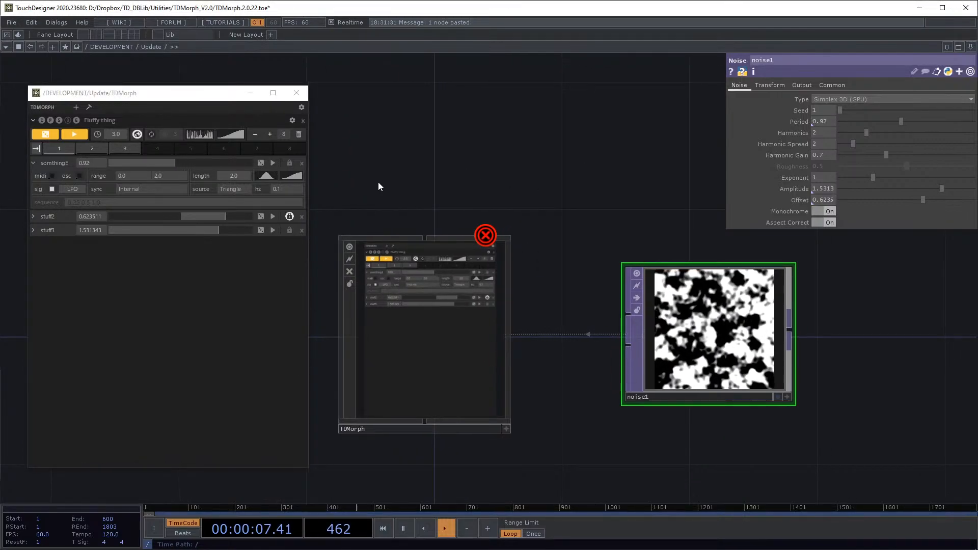
left_click(279, 190)
type("0.25")
key("Return")
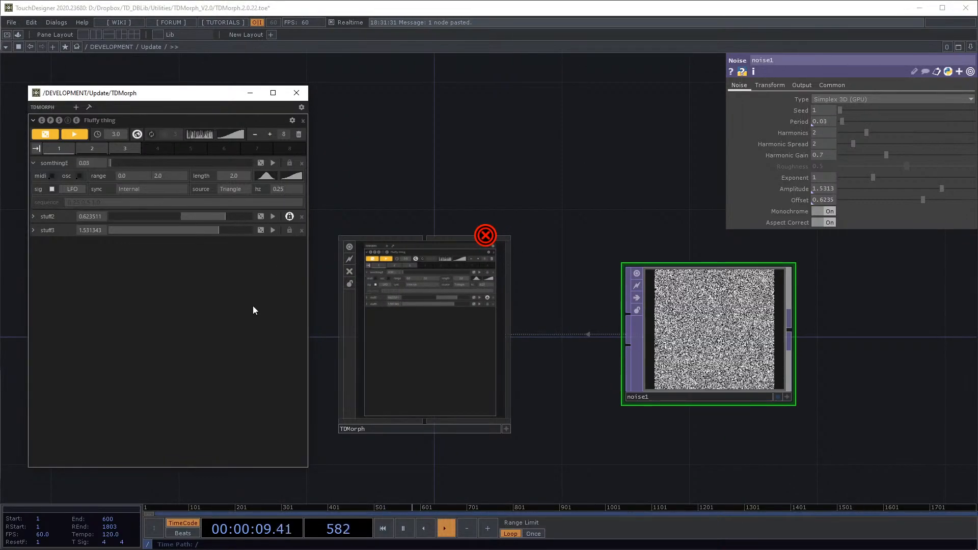
left_click(277, 191)
type("1.97")
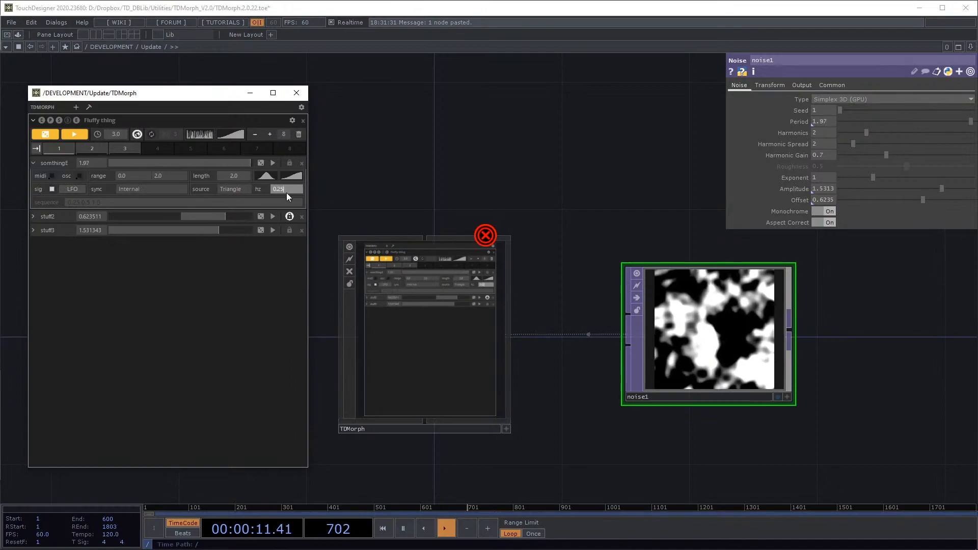
key("Return")
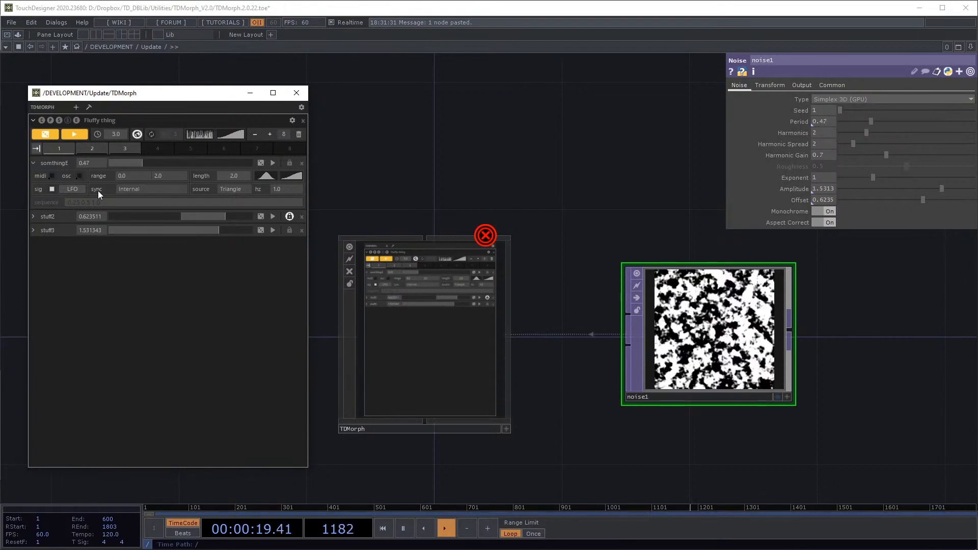
Step: Set the sync mode of somthingE's LFO to Manual
left_click(131, 190)
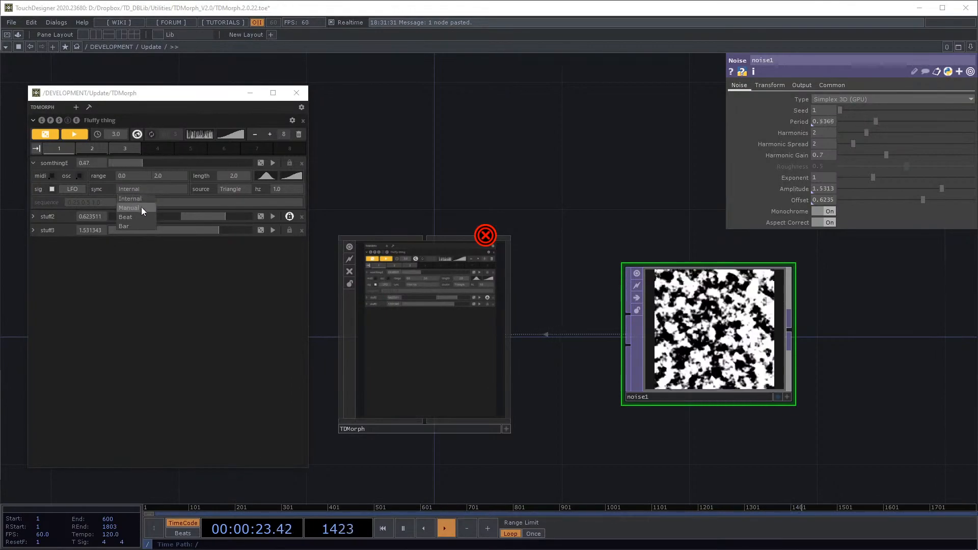
left_click(199, 298)
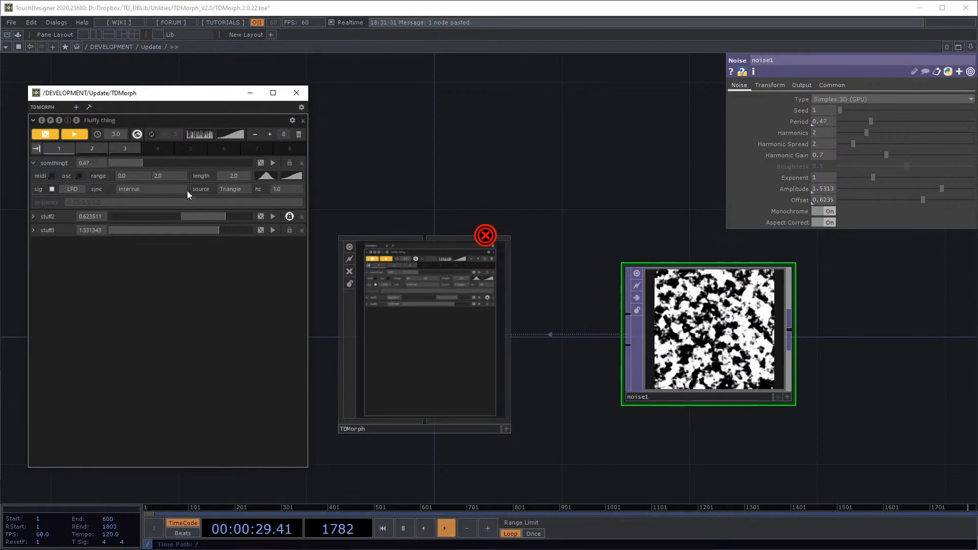
left_click(171, 191)
left_click(148, 205)
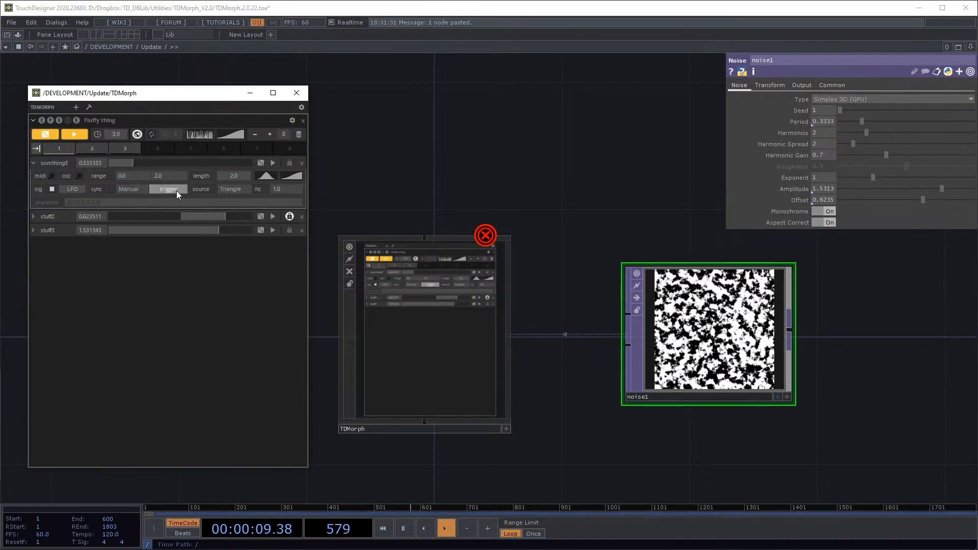
Step: Change somthingE's LFO source to Ramp and restart the waveform with the manual trigger
left_click(228, 191)
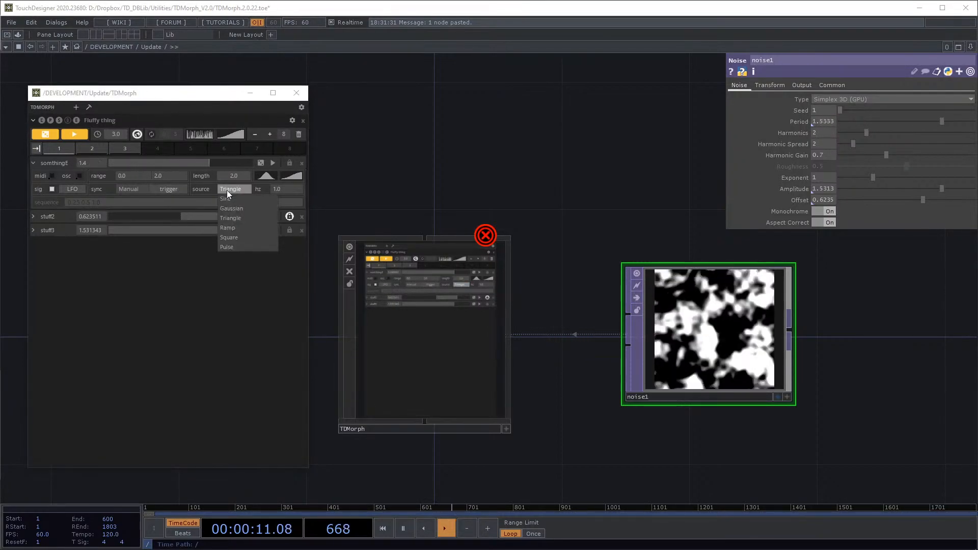
left_click(248, 227)
left_click(163, 188)
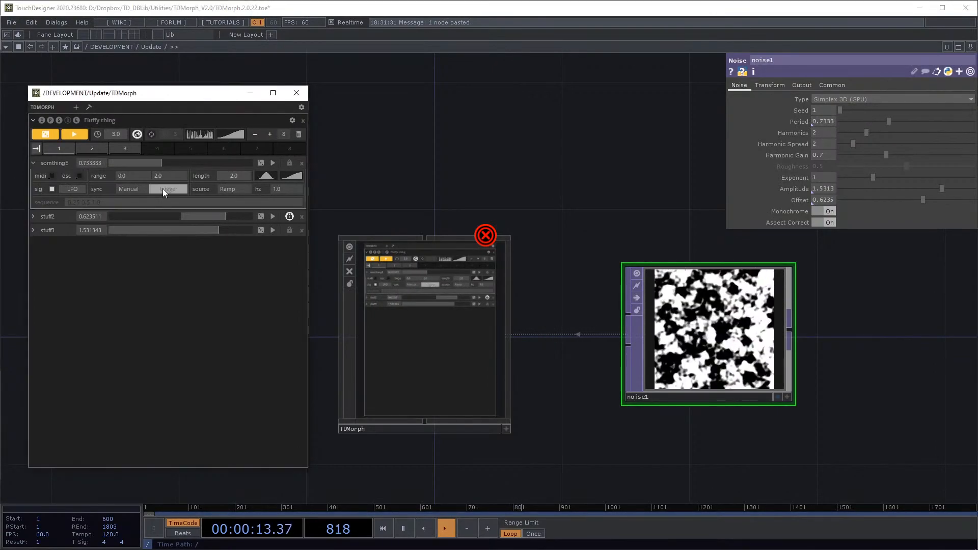
left_click(163, 189)
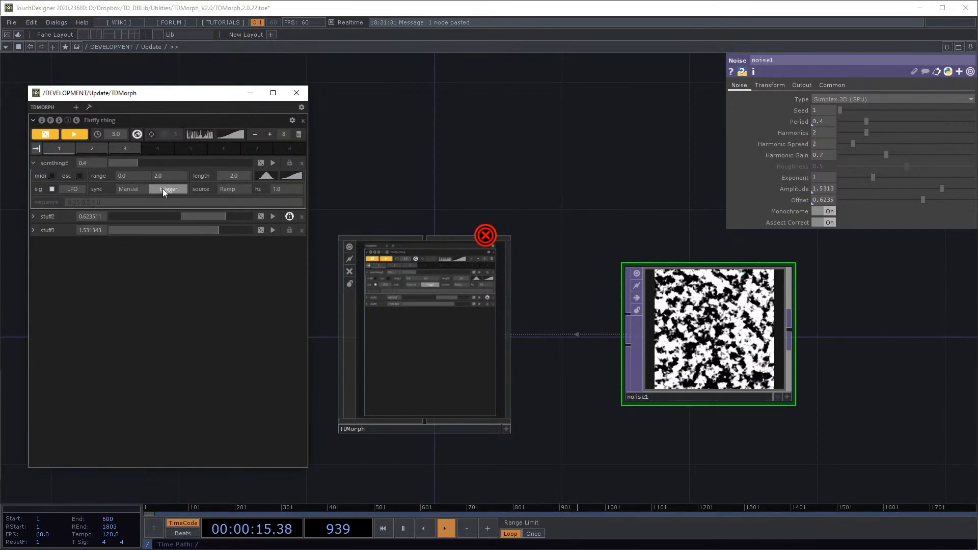
Step: Add an Ableton Link CHOP to the network near the TDMorph container
left_click_drag(522, 176, 510, 197)
scroll(556, 159, "down", 3)
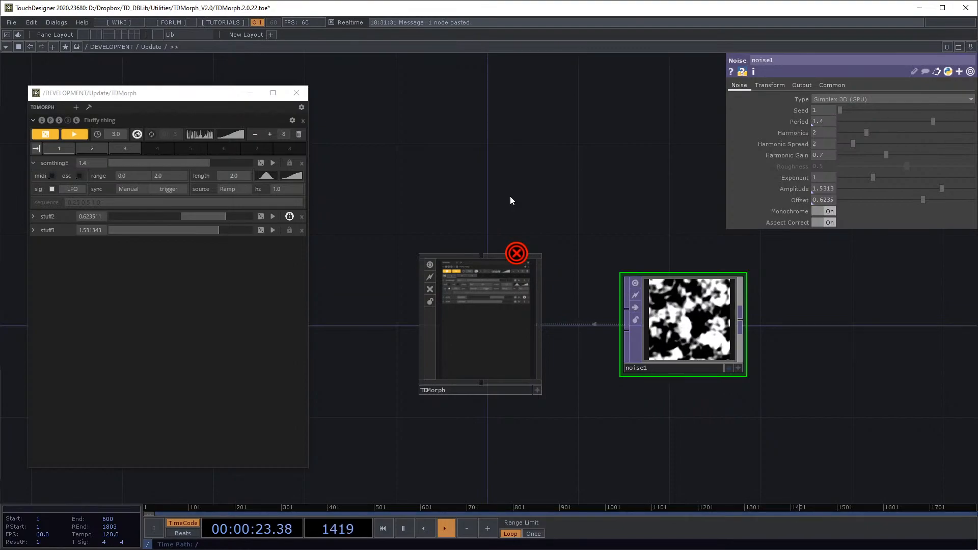
key("Tab")
left_click(404, 82)
type("abl")
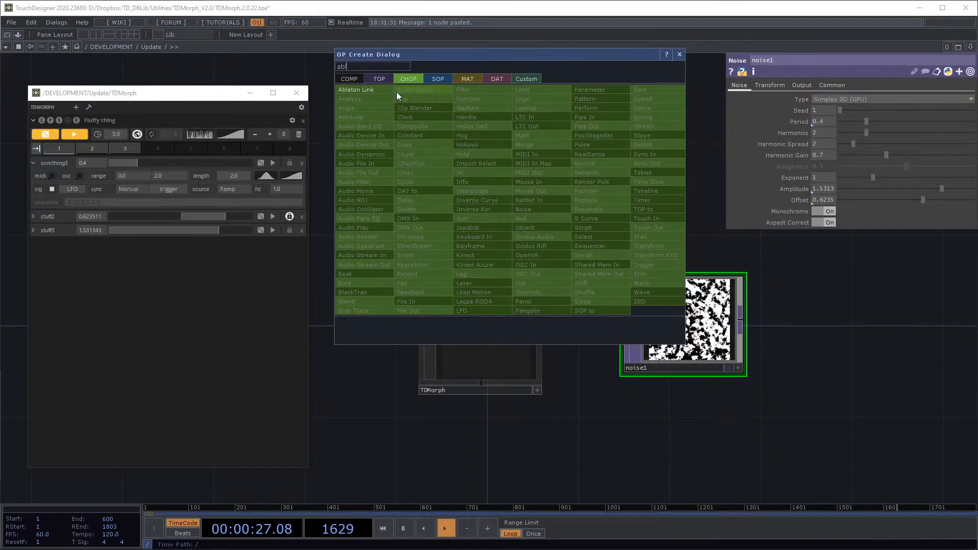
key("Return")
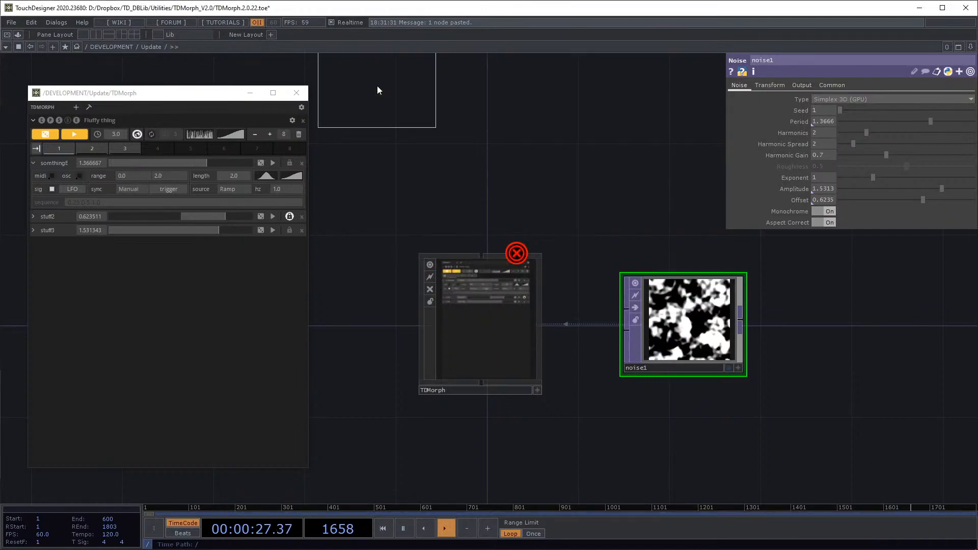
left_click(481, 189)
Step: Arrange the Ableton Link node above the TDMorph container with its callbacks DAT beside it
left_click_drag(585, 189, 561, 252)
left_click_drag(445, 263, 490, 149)
left_click_drag(512, 258, 649, 121)
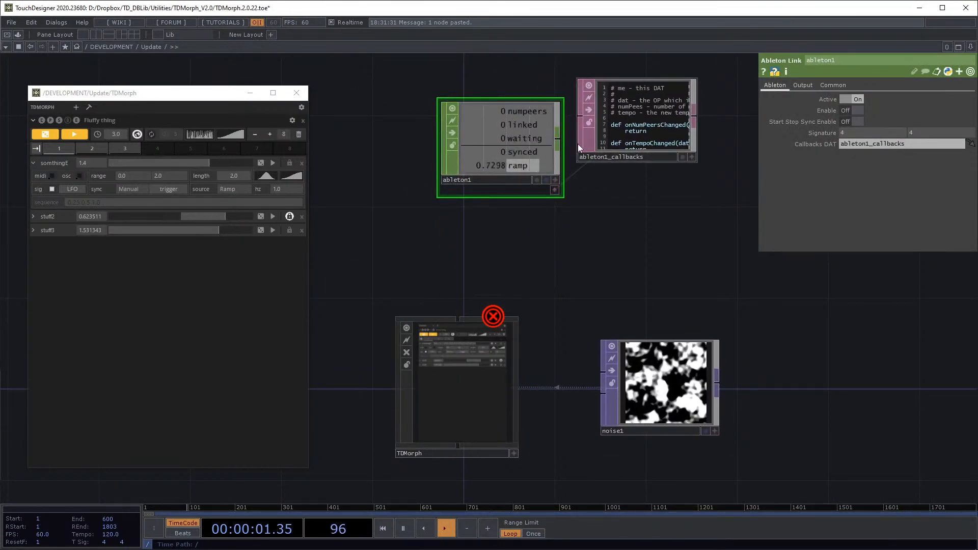
left_click_drag(507, 155, 485, 154)
Step: Assign the ableton1 CHOP as the Transport input of the TDMorph container
left_click(447, 368)
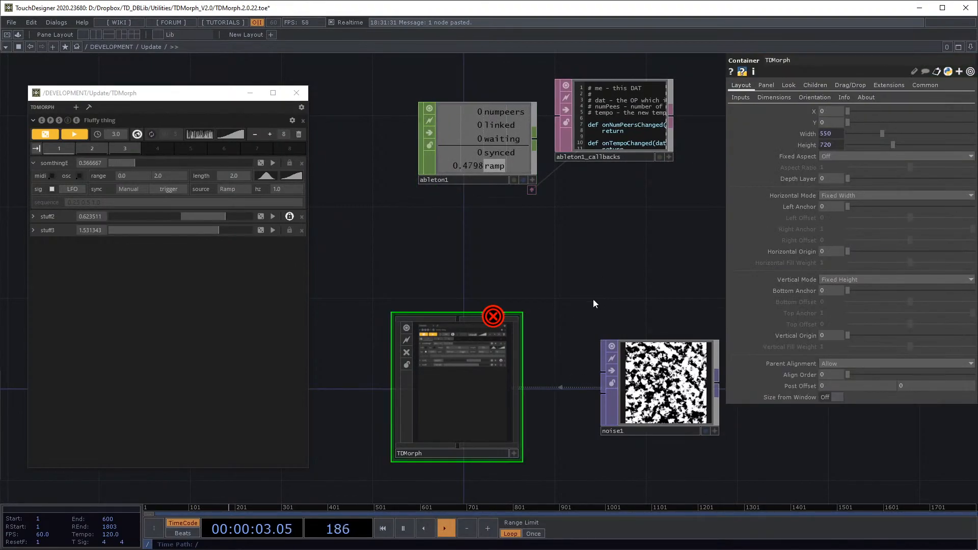
left_click(741, 97)
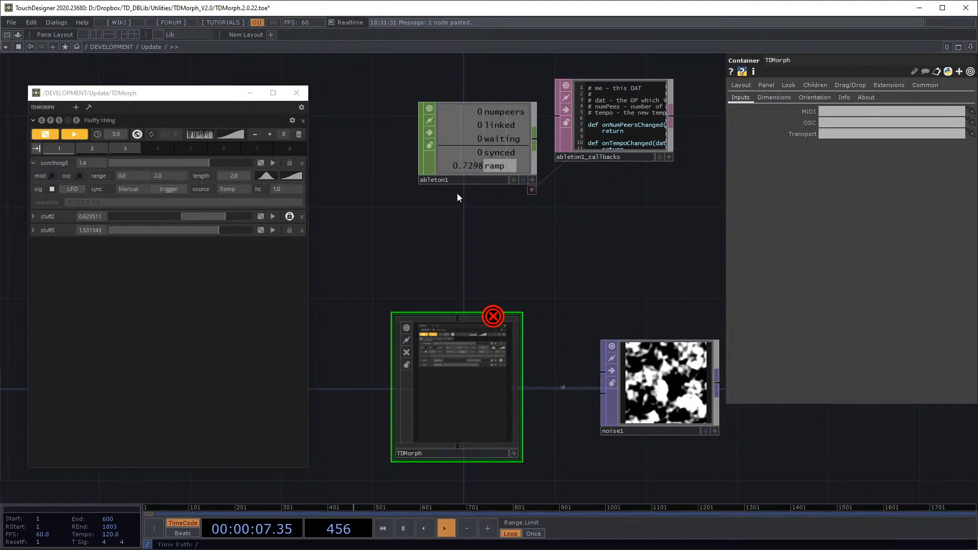
left_click_drag(507, 140, 826, 136)
scroll(545, 246, "up", 3)
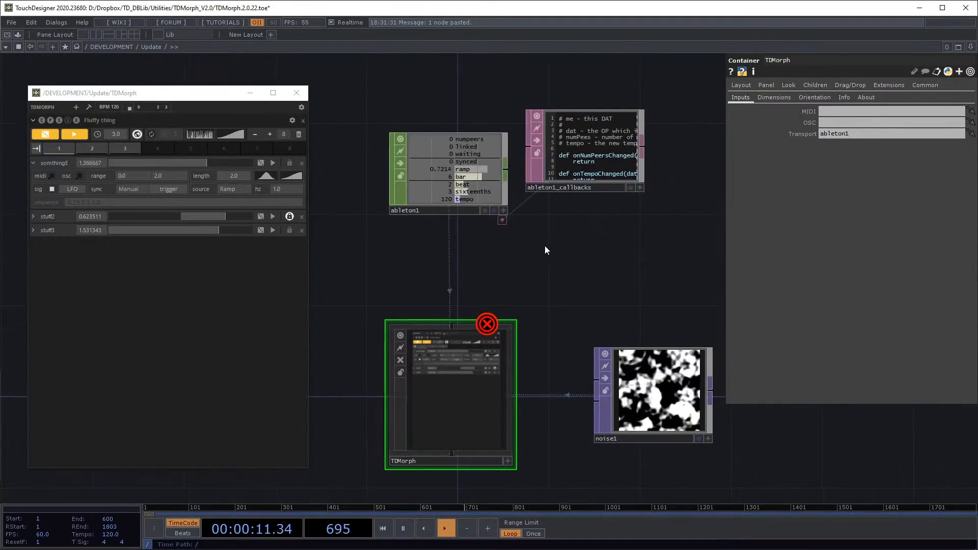
middle_click_drag(488, 175, 481, 179)
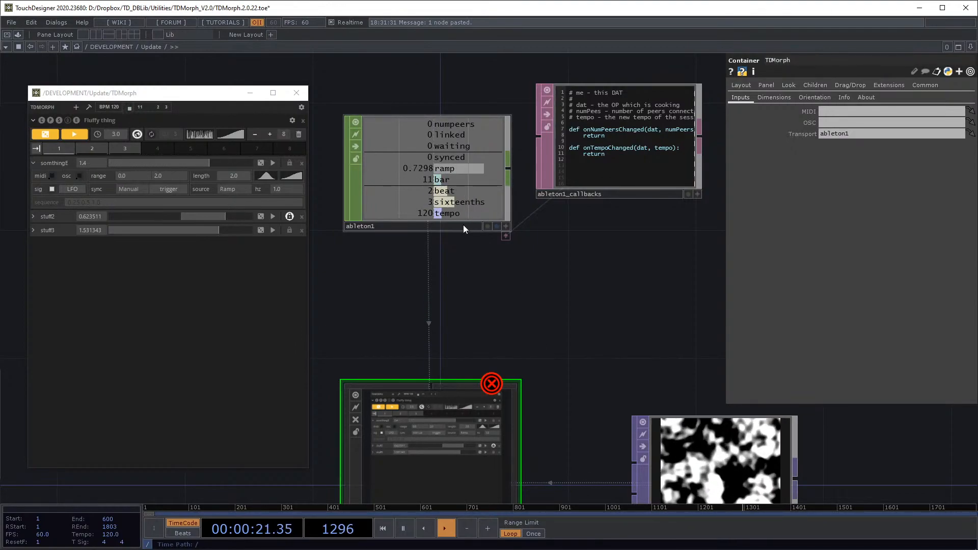
Step: Set the sync mode of somthingE's Ramp LFO to Beat so it follows the Ableton Link transport
left_click_drag(587, 310, 577, 230)
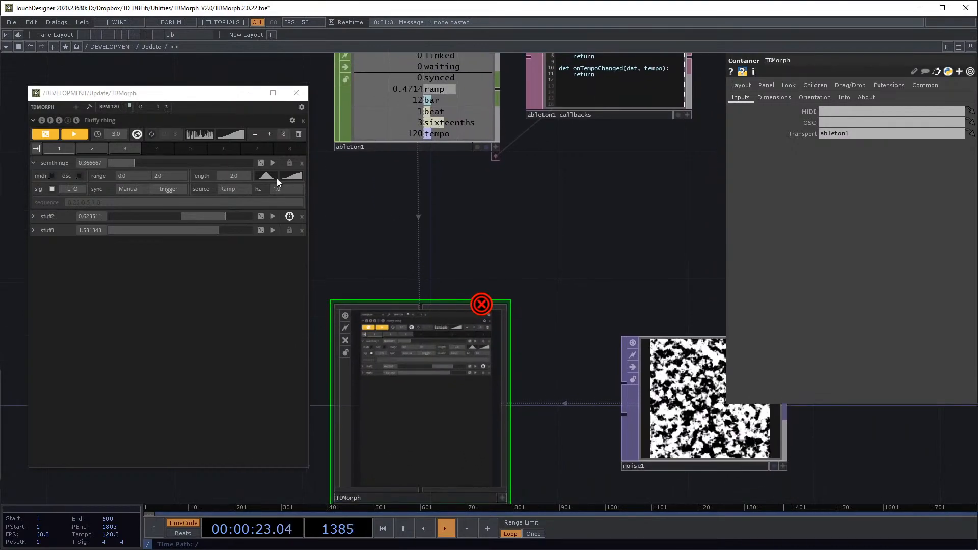
left_click(142, 190)
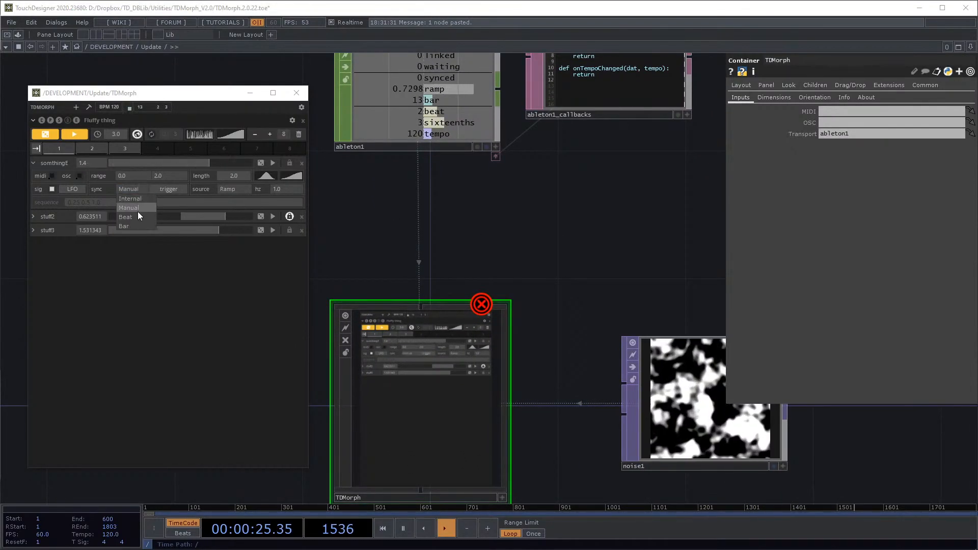
left_click(137, 215)
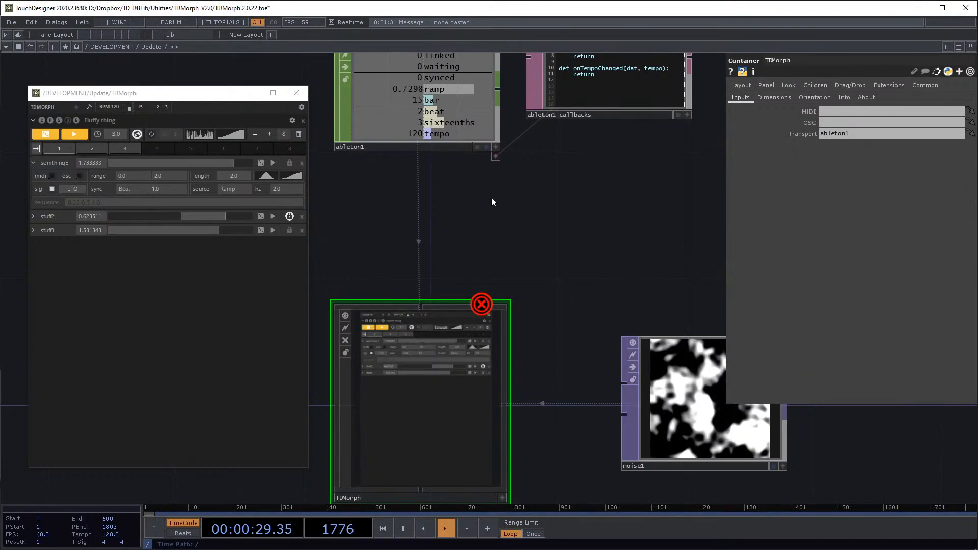
left_click_drag(491, 197, 486, 360)
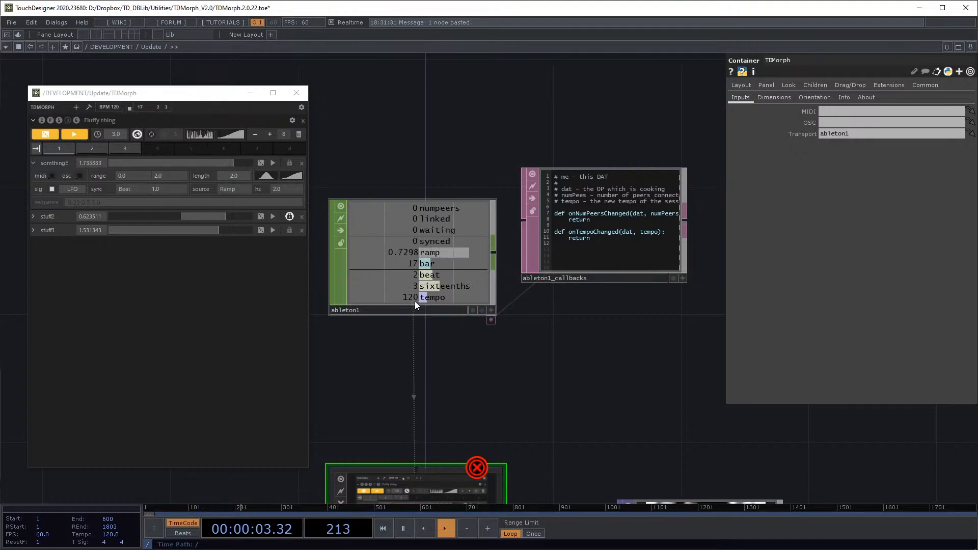
left_click_drag(445, 320, 465, 218)
middle_click_drag(464, 218, 415, 245)
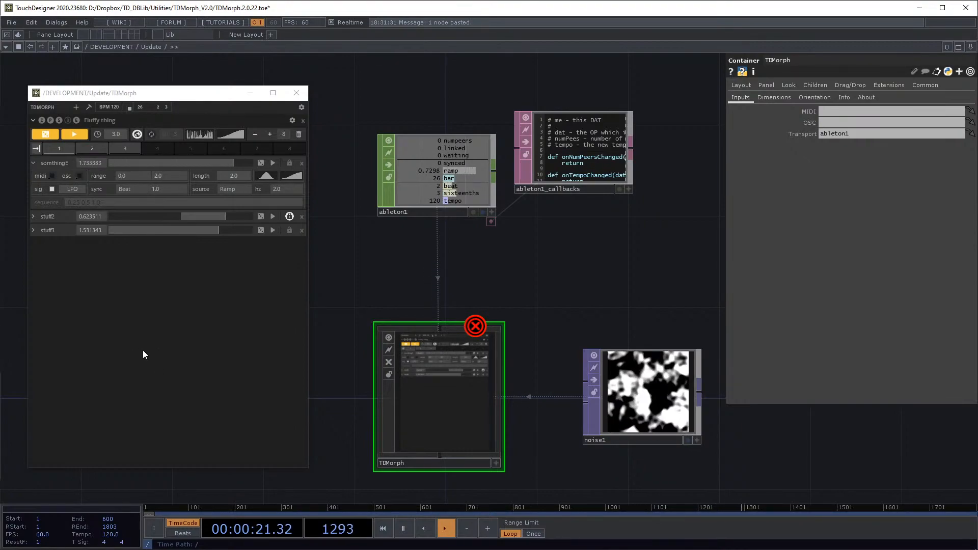
Step: Switch somthingE's LFO sync to Manual and Internal for comparison, then return it to Beat
left_click(133, 191)
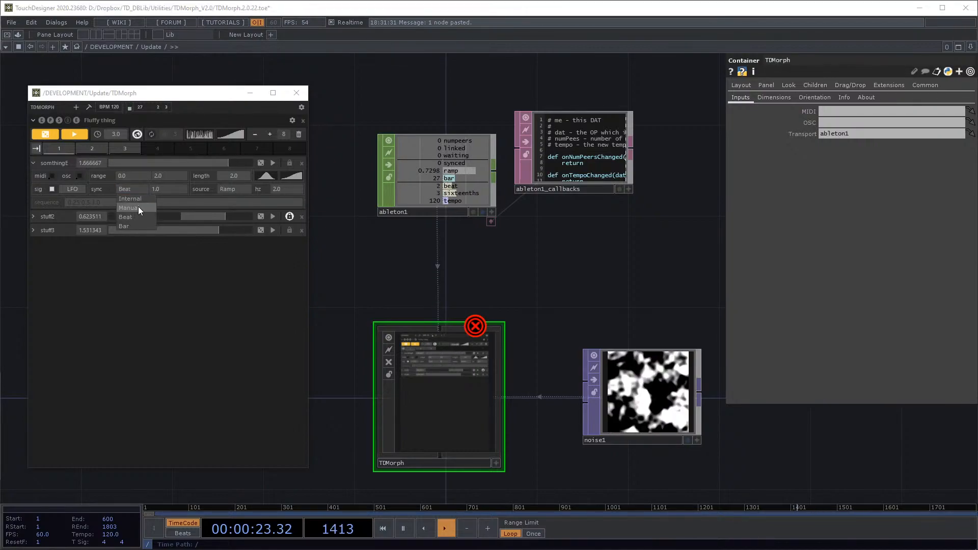
left_click(136, 208)
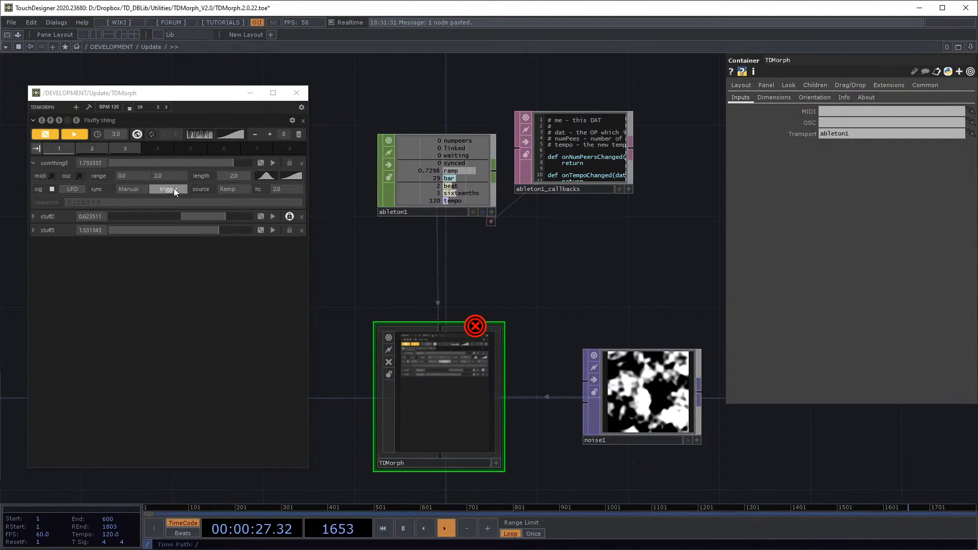
left_click(142, 187)
left_click(143, 197)
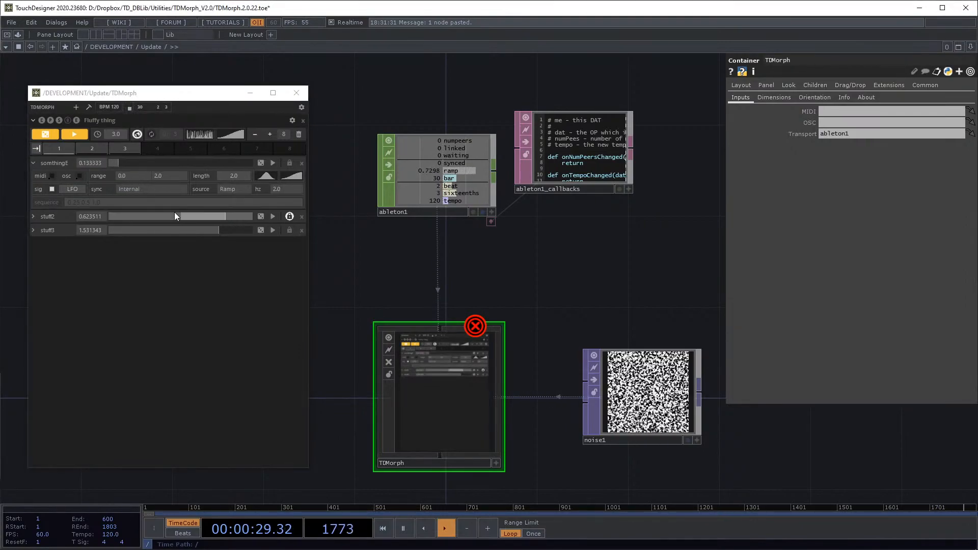
left_click(154, 188)
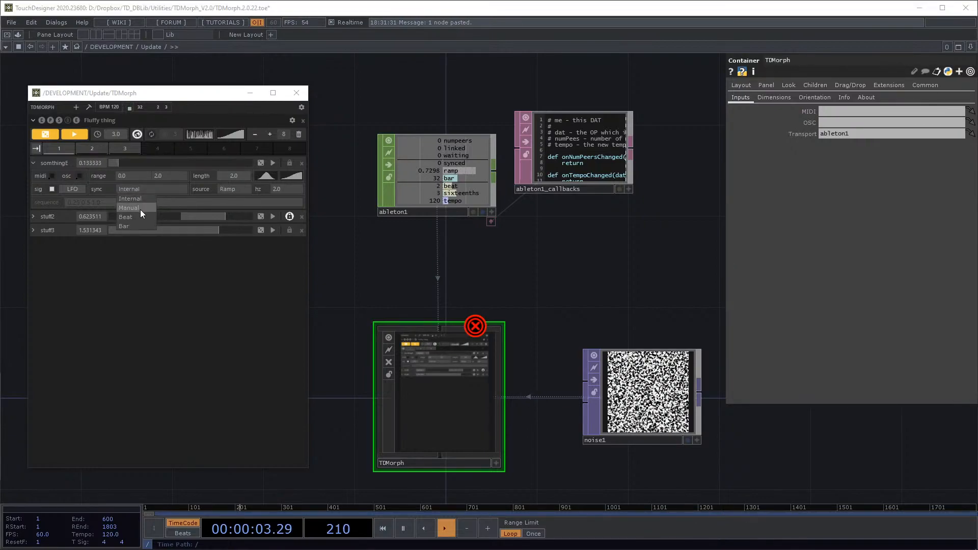
left_click(137, 216)
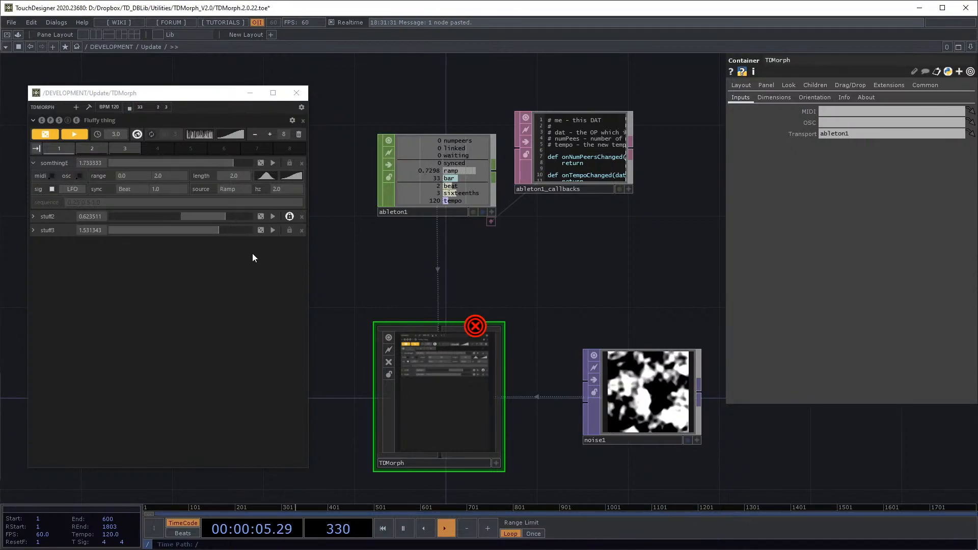
Step: Set the beat interval of somthingE's LFO sync to 2
left_click(150, 188)
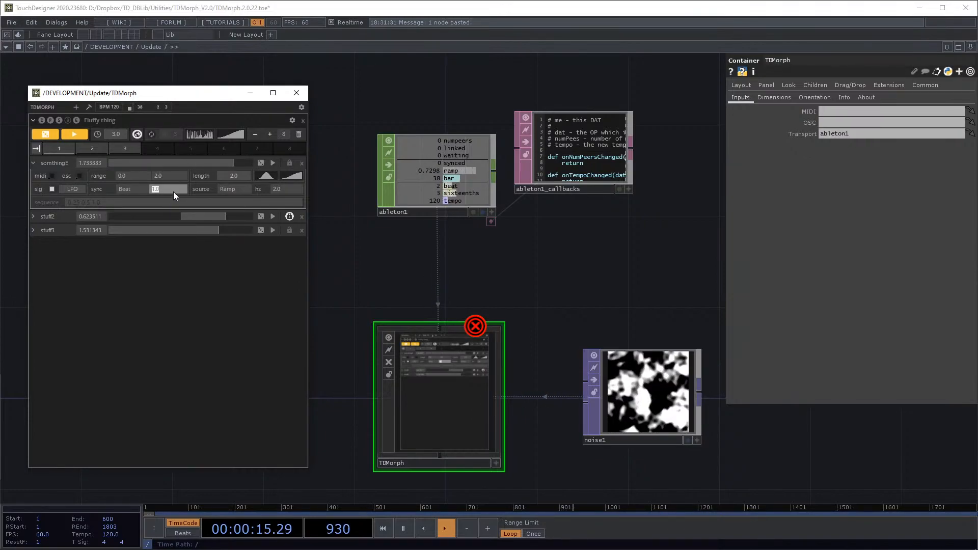
type("2")
key("Return")
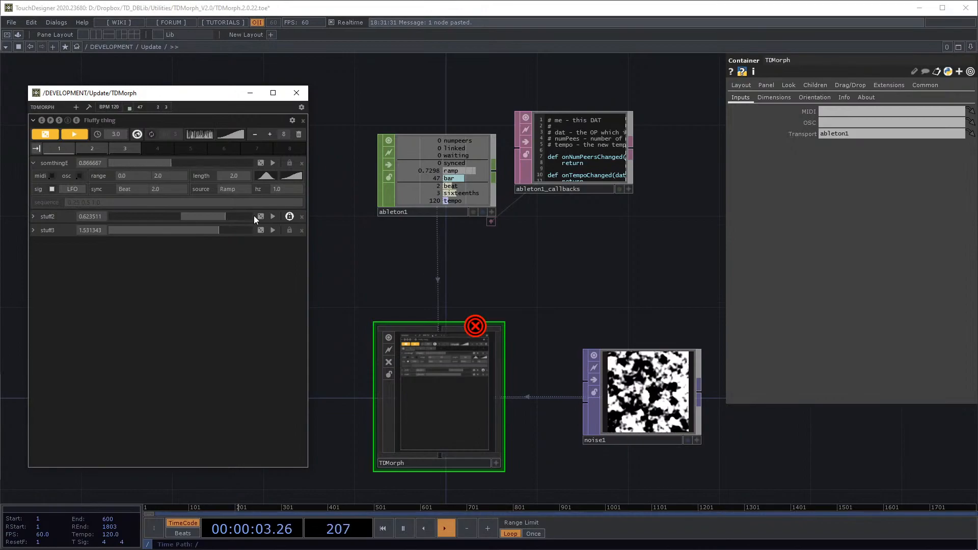
Step: Look inside TDMorph through Container1, PanelContent and ElementsContainer to Parameters, and inspect the node info of ElementUI1
left_click(478, 376)
key("i")
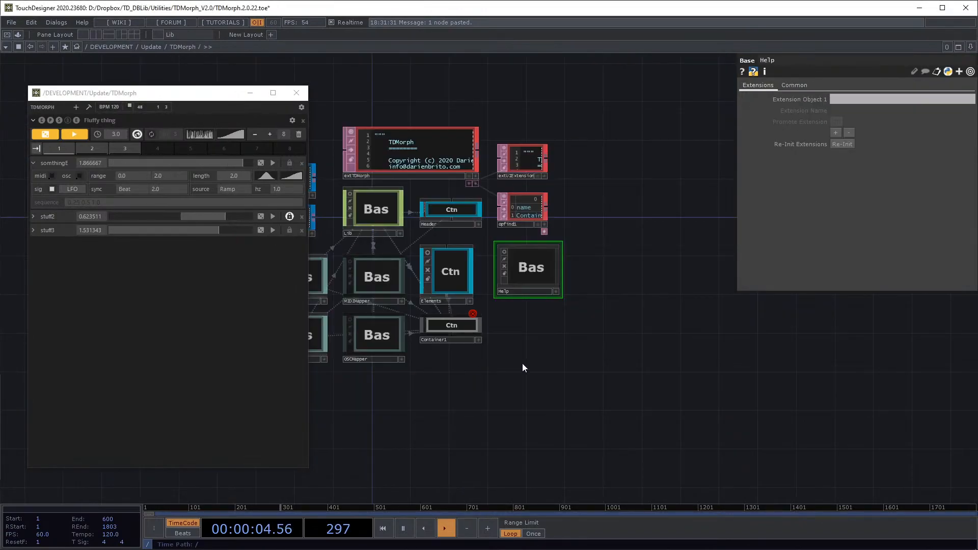
double_click(561, 353)
left_click(728, 213)
double_click(448, 328)
double_click(460, 417)
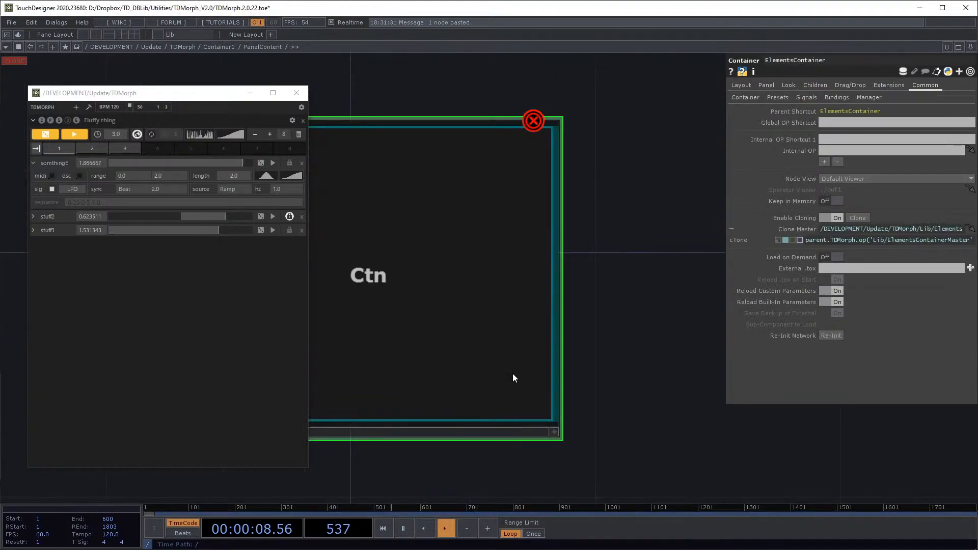
double_click(513, 295)
double_click(604, 388)
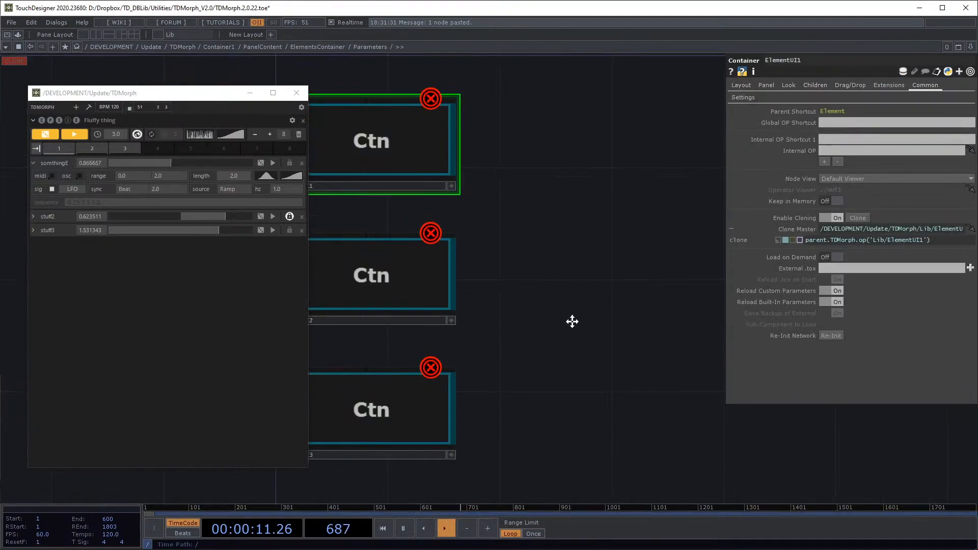
scroll(620, 356, "down", 3)
middle_click(543, 229)
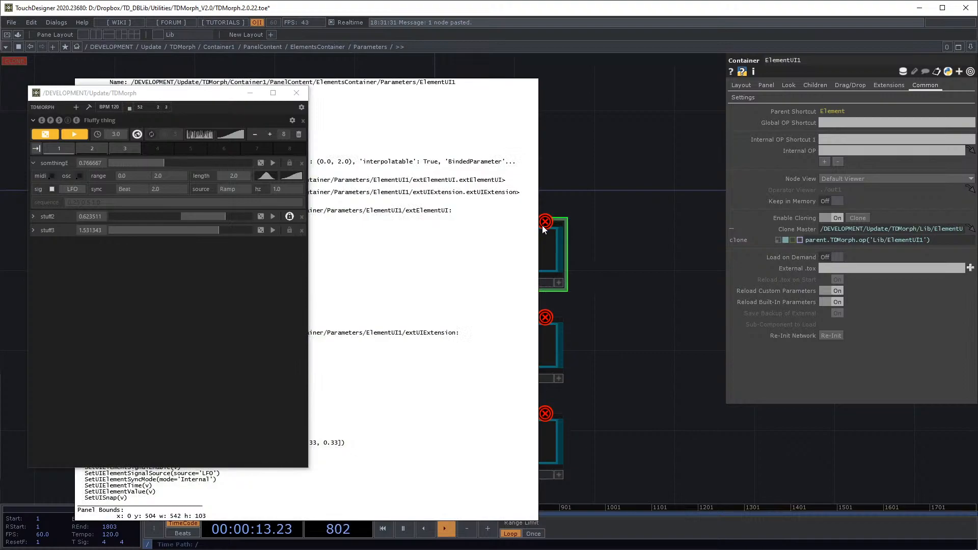
Step: Leave the nested element networks and return to the Update network containing TDMorph, ableton1 and noise1
key("u")
key("u")
key("u")
key("u")
key("u")
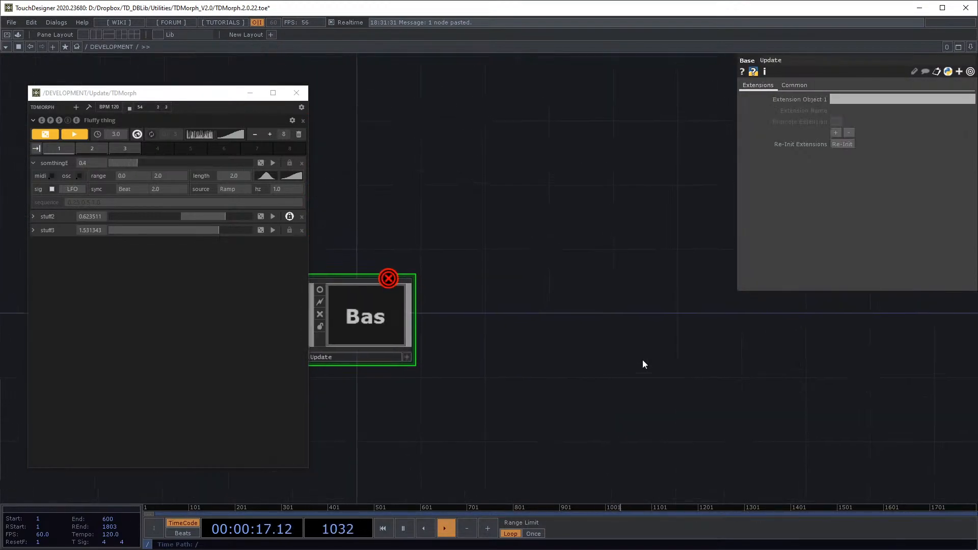
key("u")
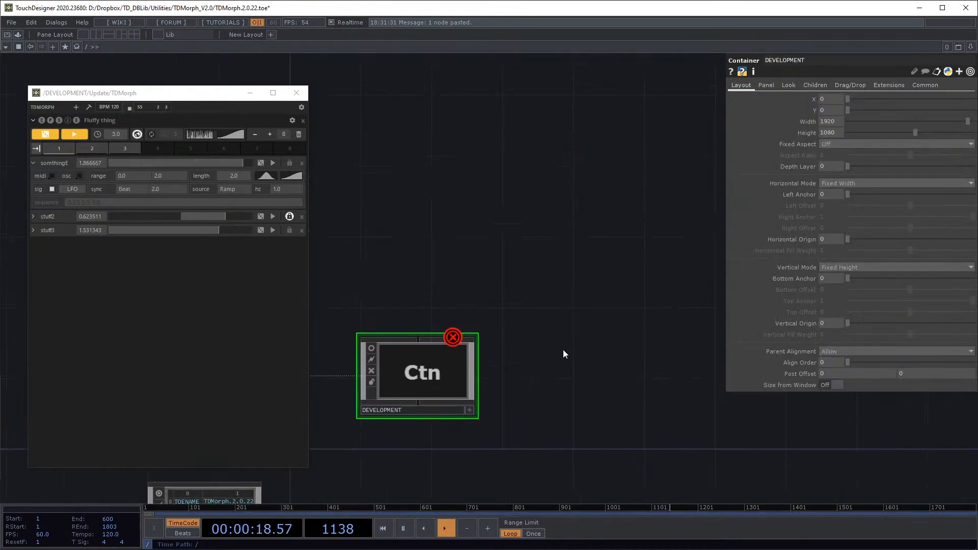
key("i")
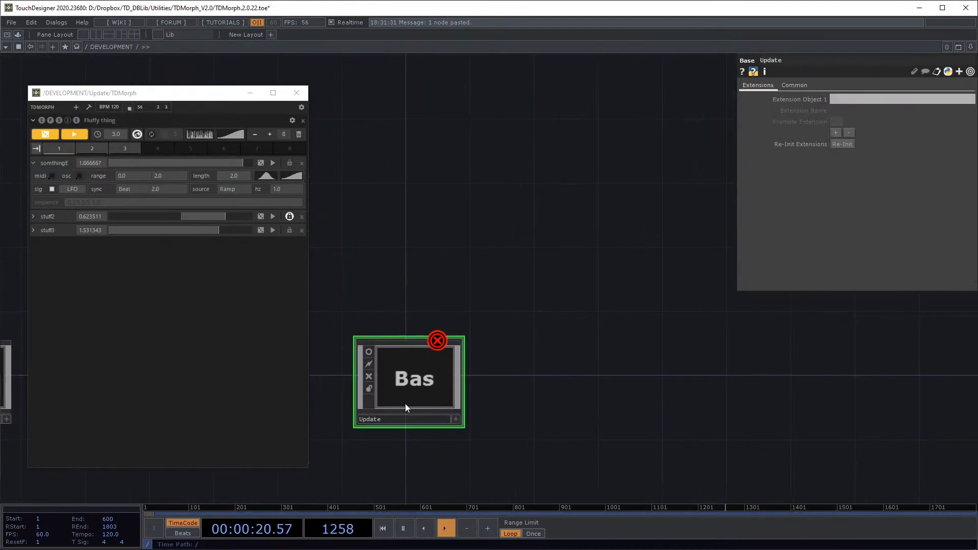
key("i")
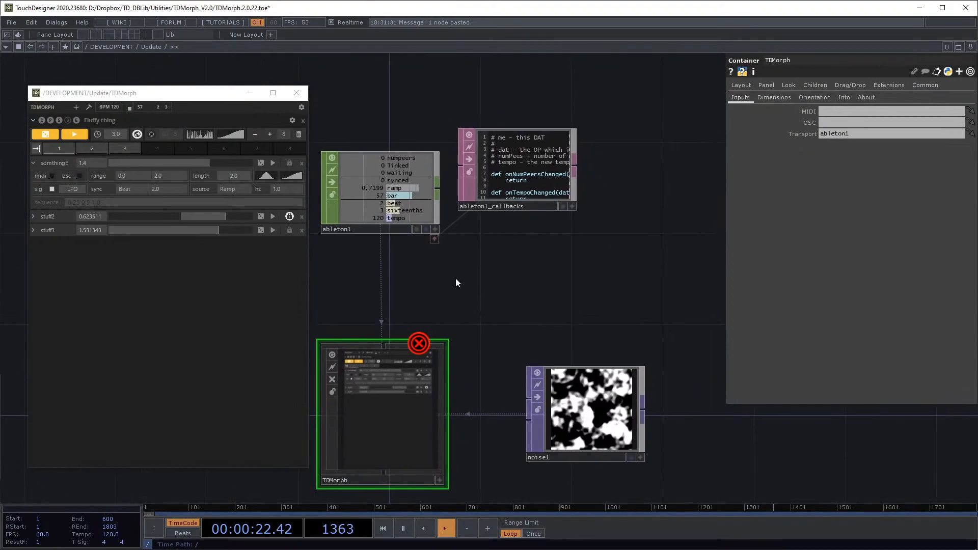
Step: Try a beat interval of 3 for somthingE's LFO sync, then set it to 5
left_click(170, 187)
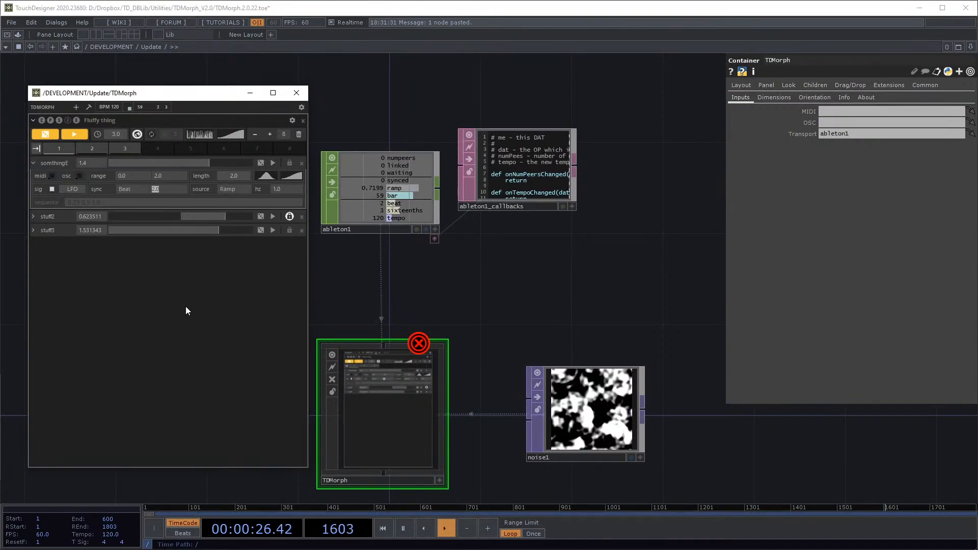
type("3")
key("Return")
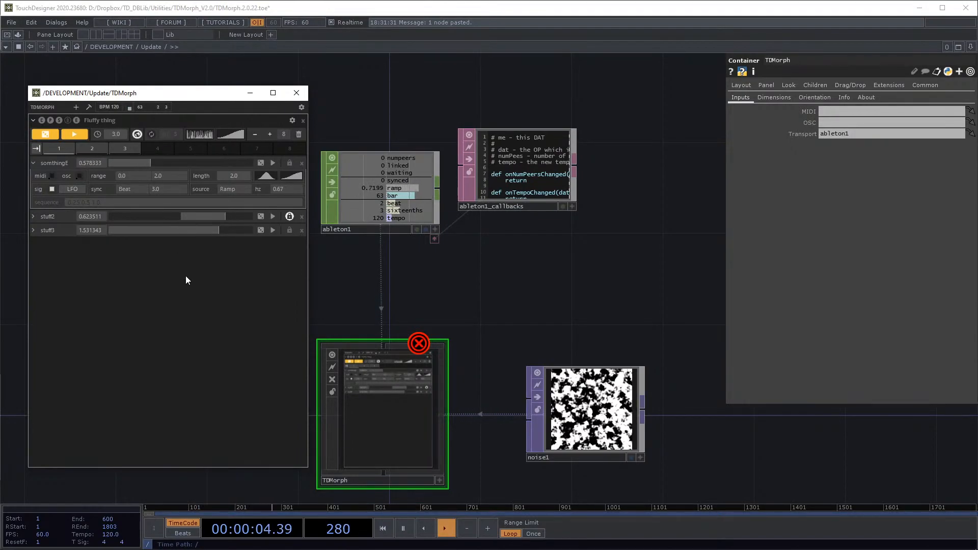
left_click(163, 192)
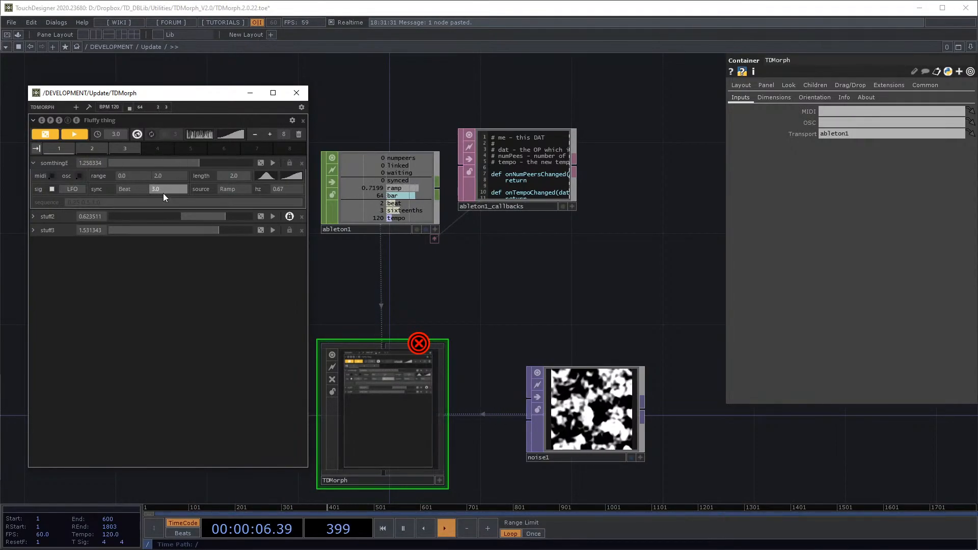
type("5")
key("Tab")
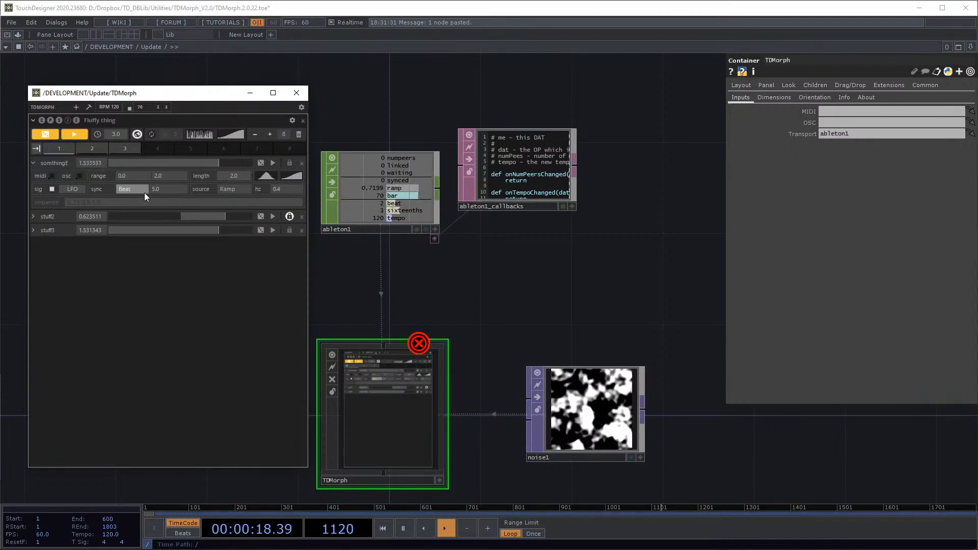
Step: Set the frequency of somthingE's beat-synced LFO to 3 Hz
left_click(283, 189)
type("1")
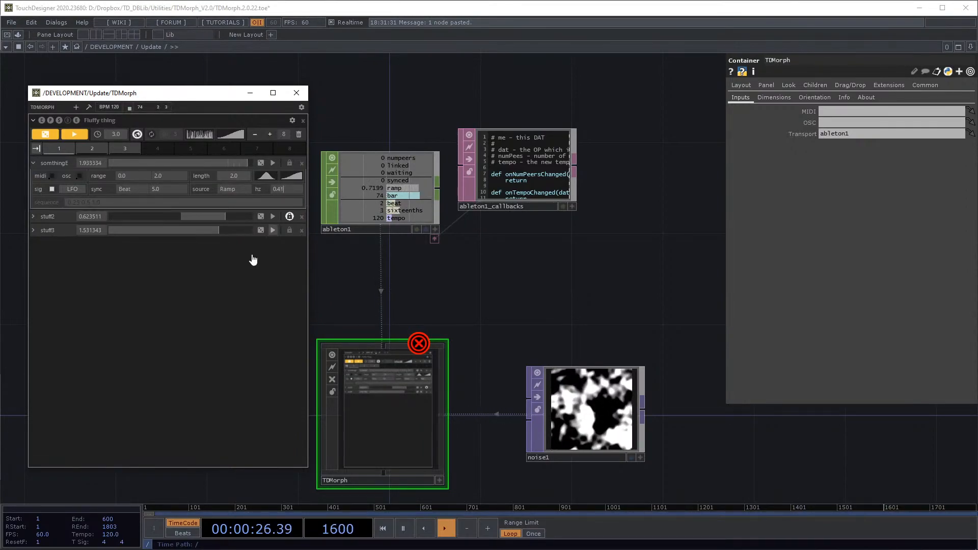
left_click(251, 278)
left_click(288, 190)
type("3")
left_click(263, 283)
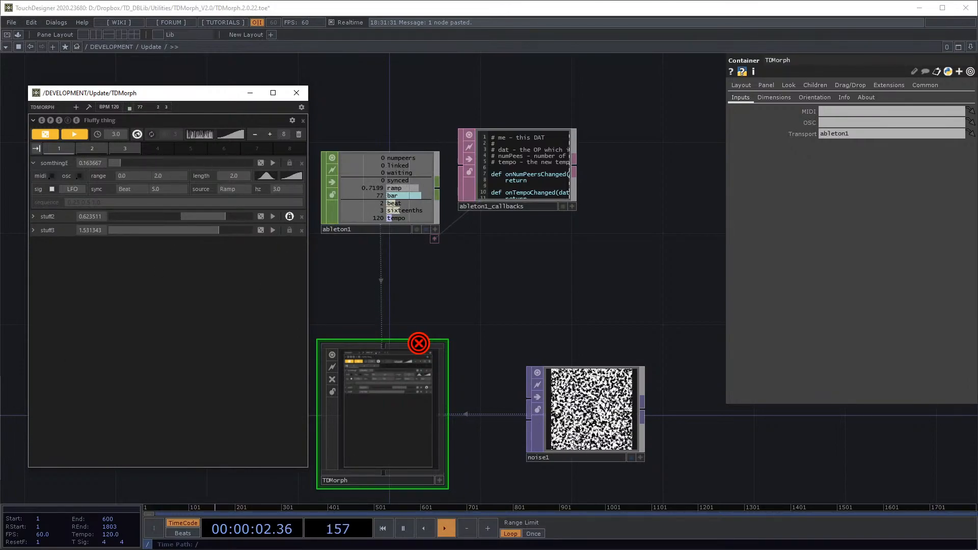
Step: Reopen somthingE's settings and sync its LFO to Bar with an interval of 2
left_click(33, 163)
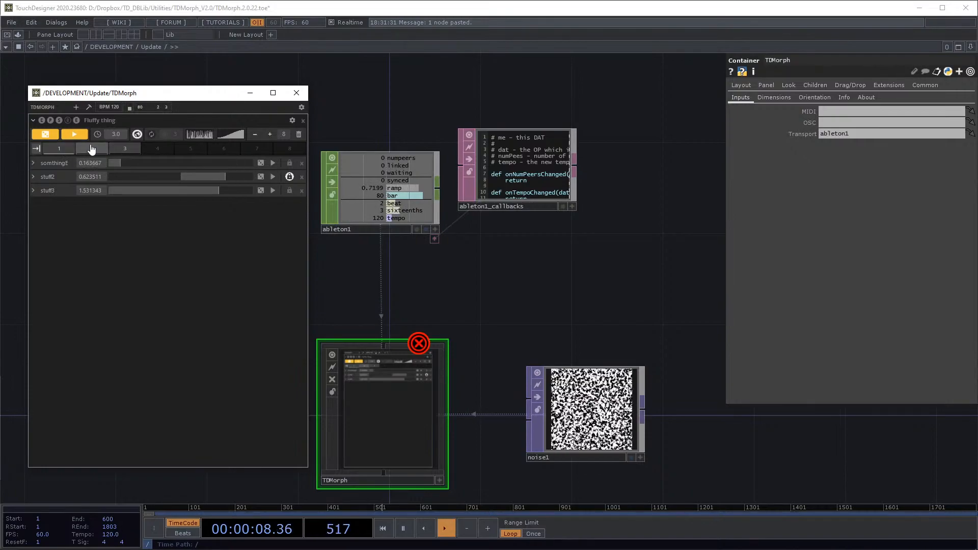
left_click(34, 163)
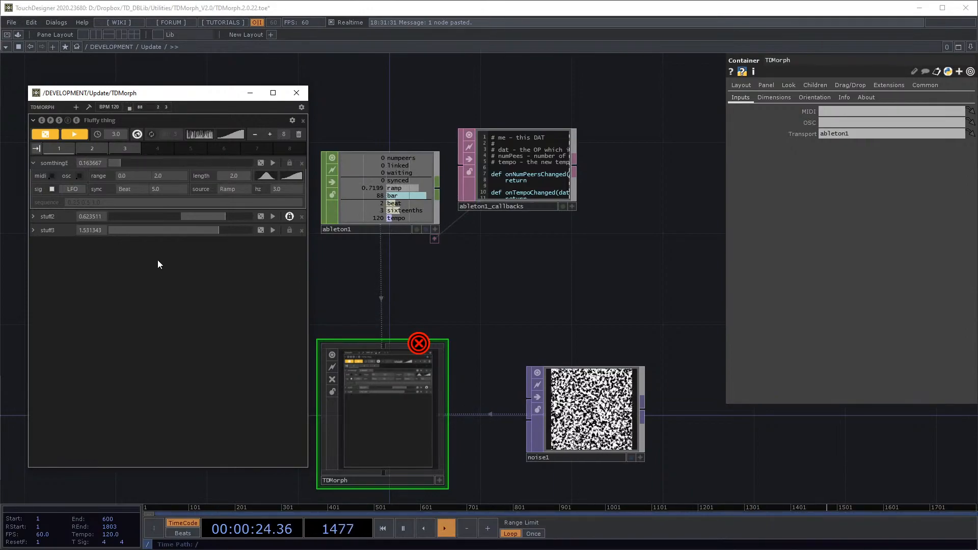
left_click(140, 191)
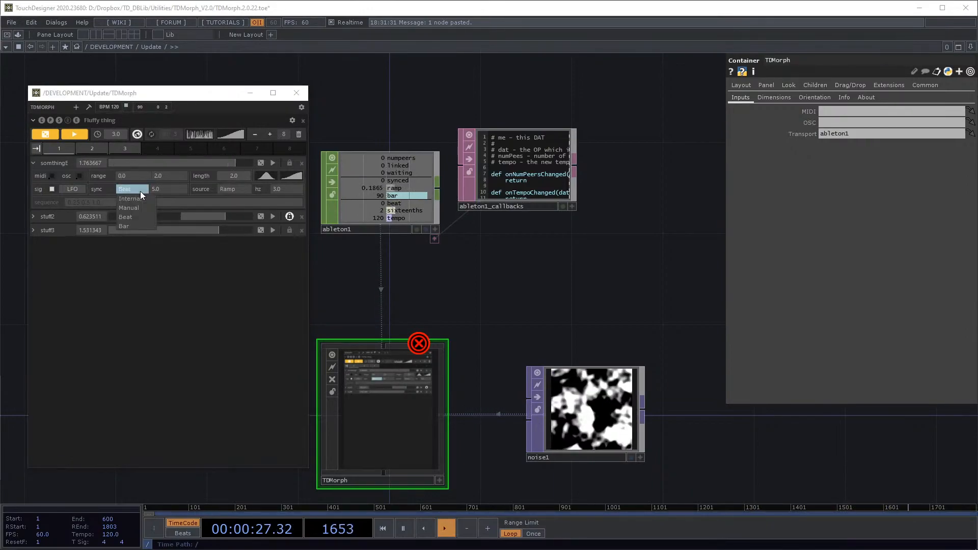
left_click(133, 225)
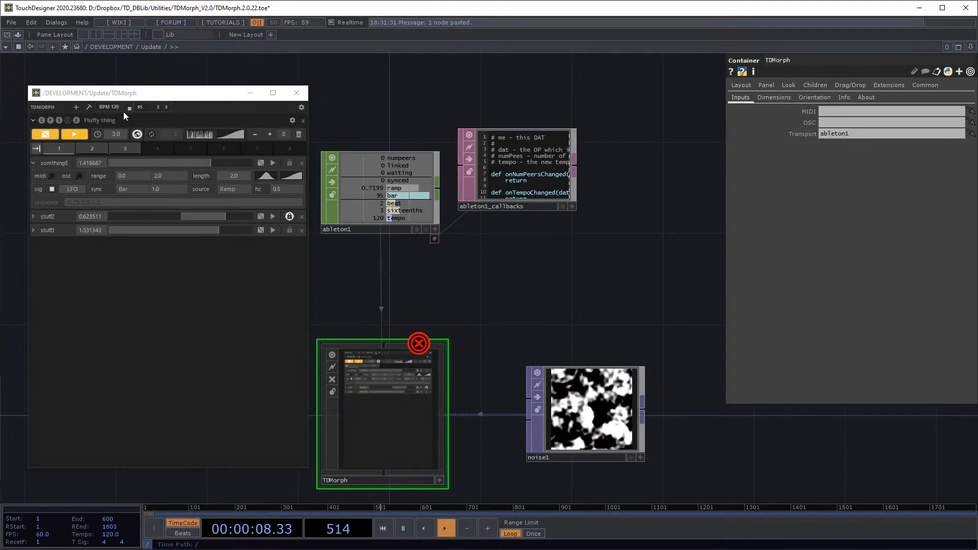
left_click(172, 188)
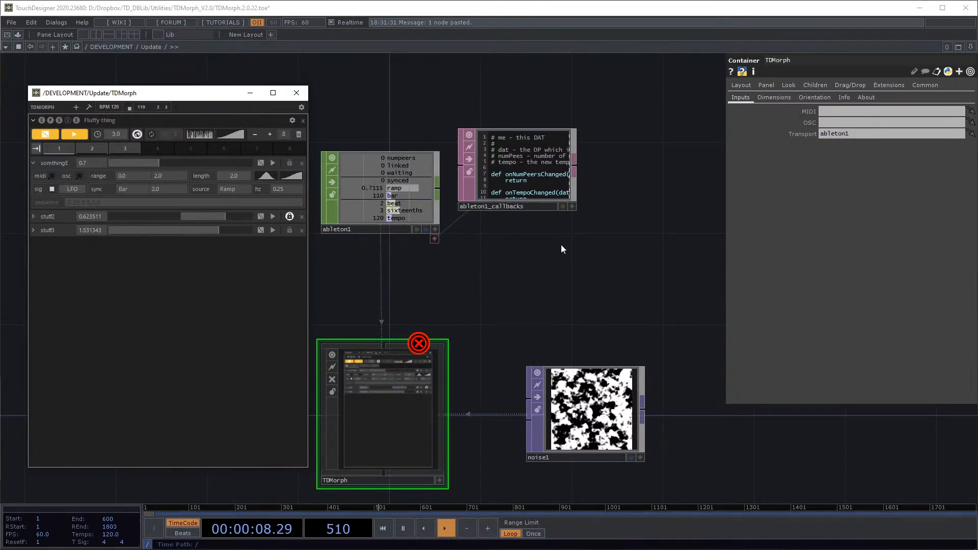
Step: Switch somthingE's signal type to Pattern with Internal sync and a frequency of 1 Hz
left_click(71, 190)
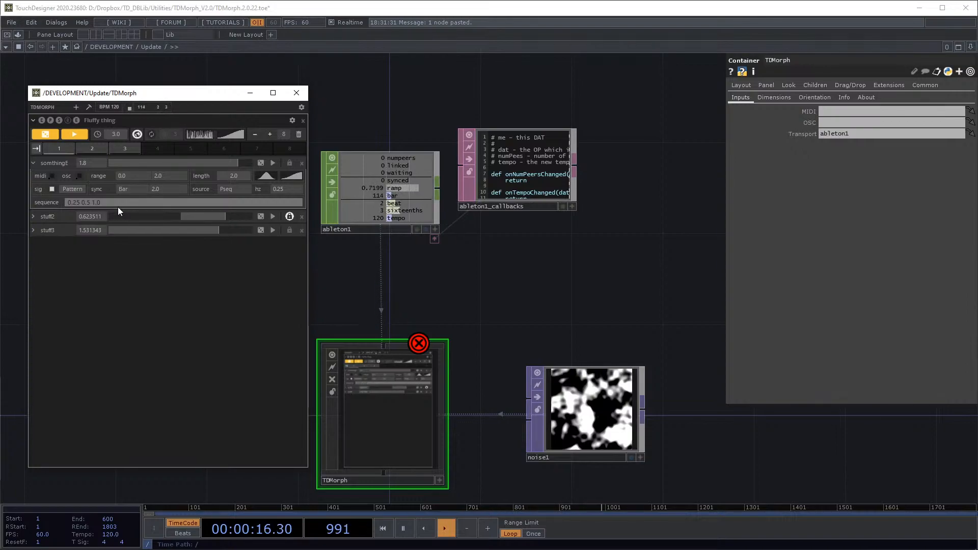
left_click(138, 190)
left_click(136, 198)
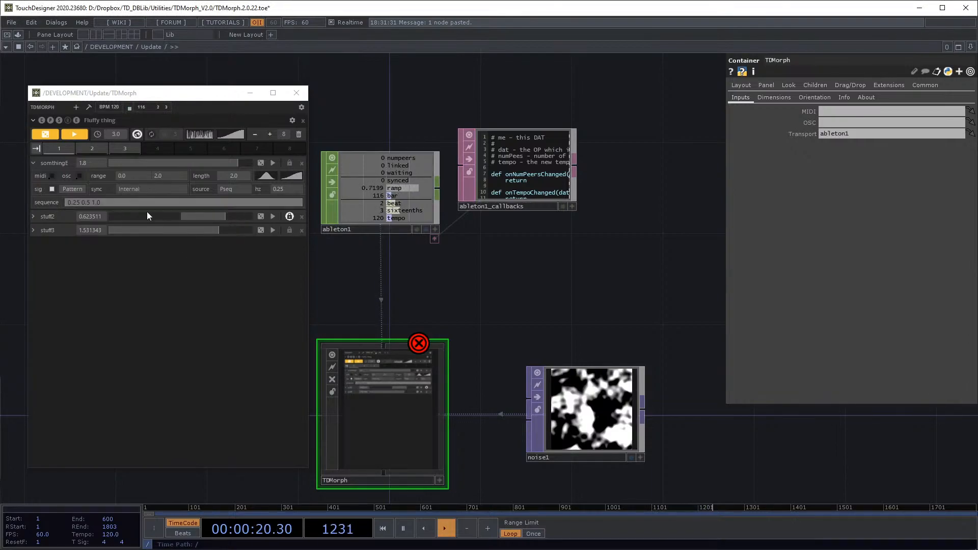
left_click(286, 189)
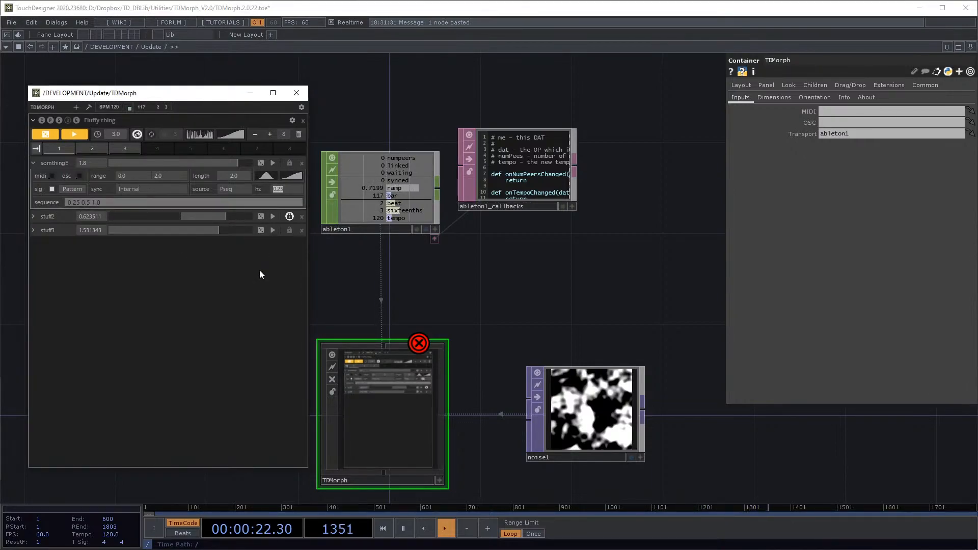
type("1")
key("Return")
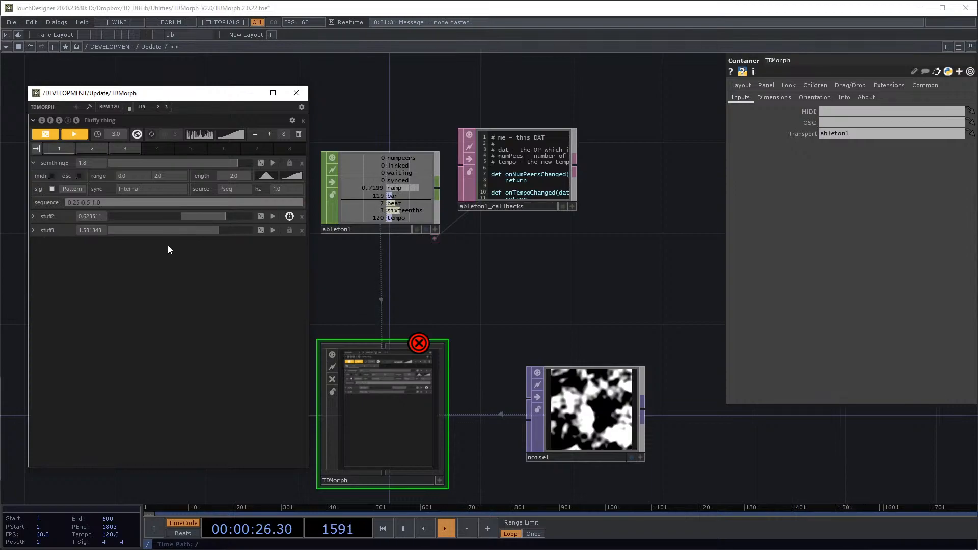
Step: Set somthingE's pattern sync to Manual and choose Pseq as its source
left_click(151, 188)
left_click(140, 305)
left_click(143, 194)
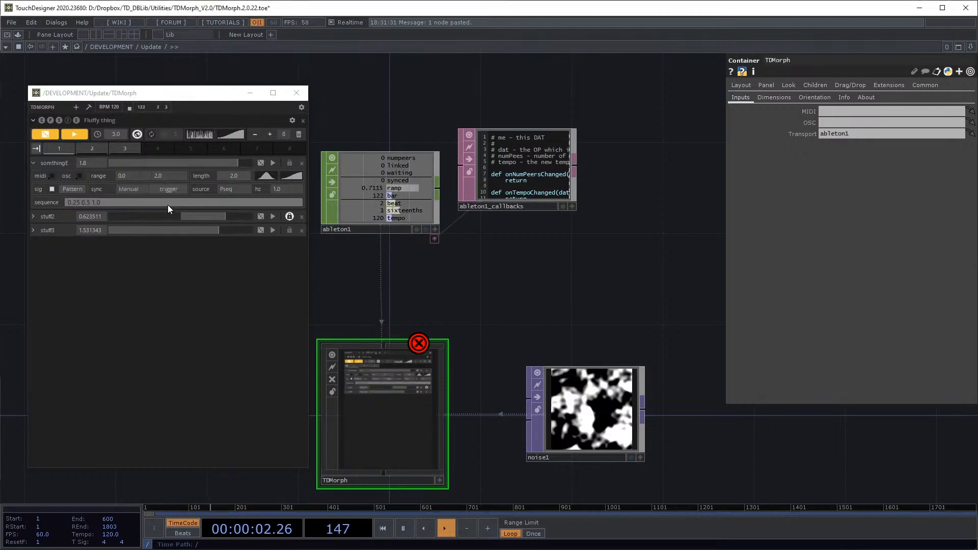
left_click(168, 203)
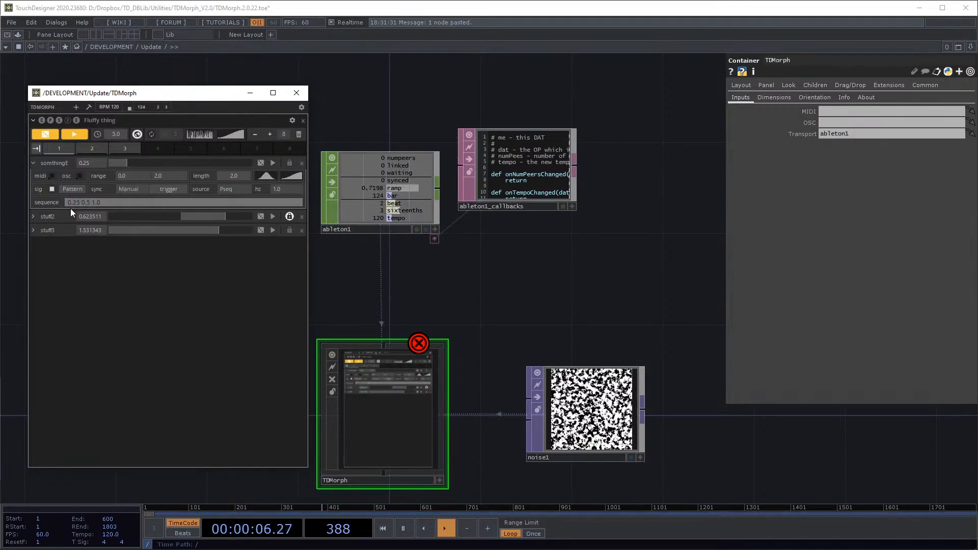
left_click(229, 191)
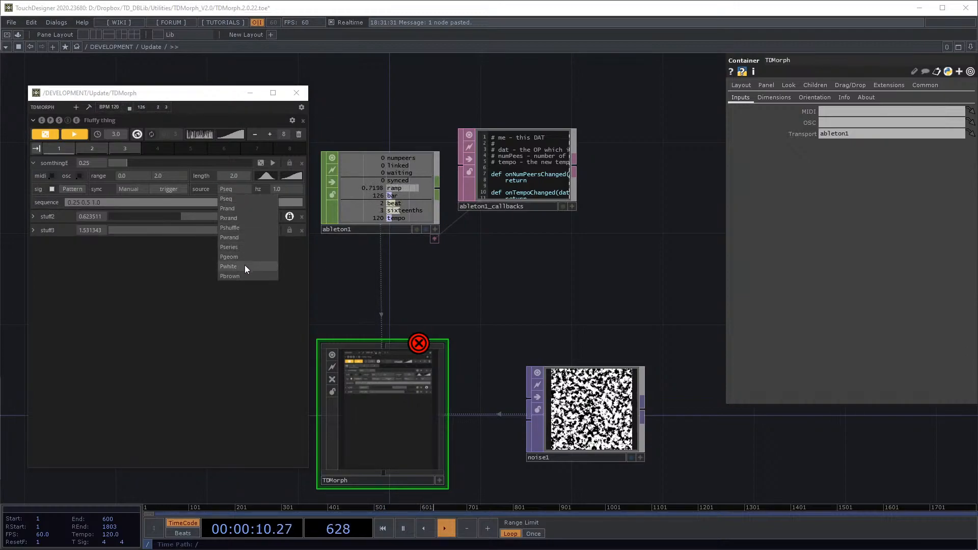
left_click(233, 203)
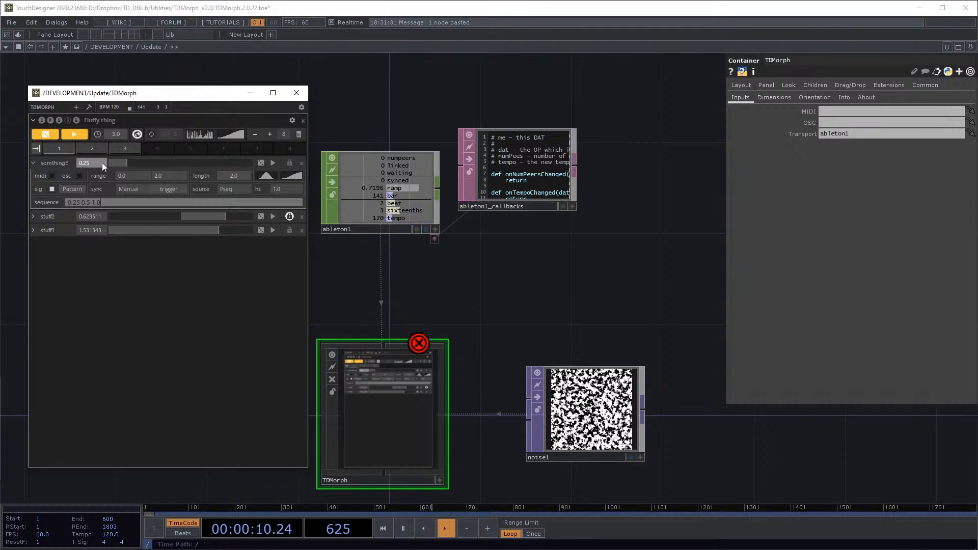
Step: Trigger somthingE's pattern manually several times to step through its sequence values
left_click(166, 188)
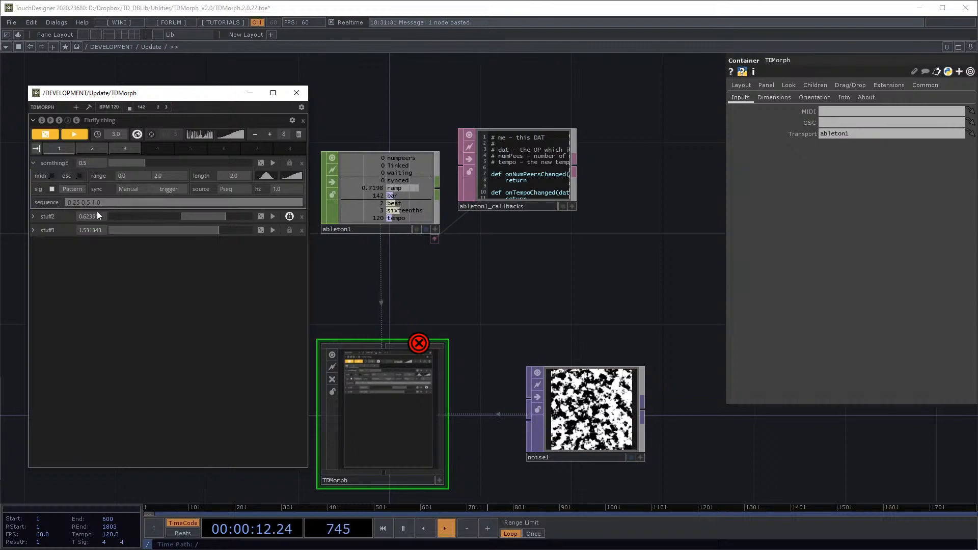
left_click(163, 190)
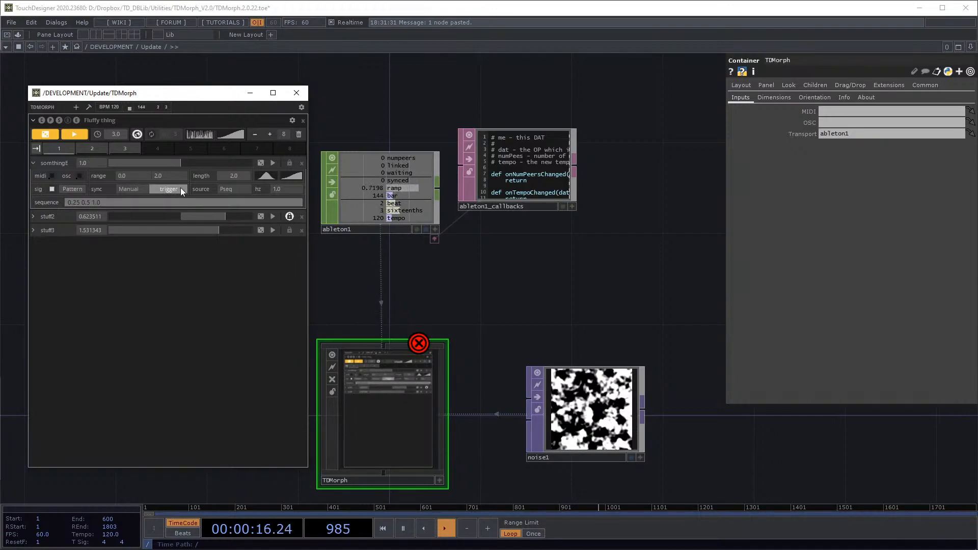
left_click(179, 189)
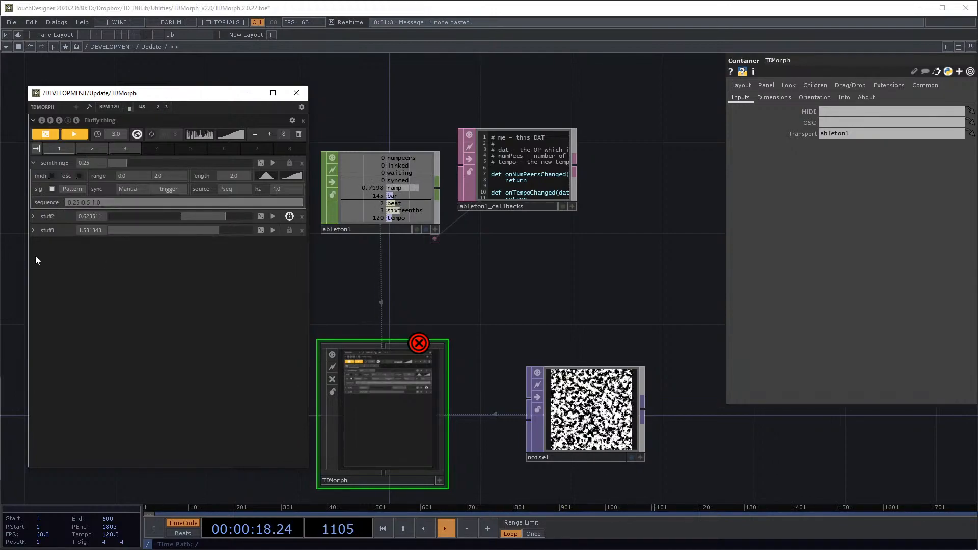
left_click(178, 186)
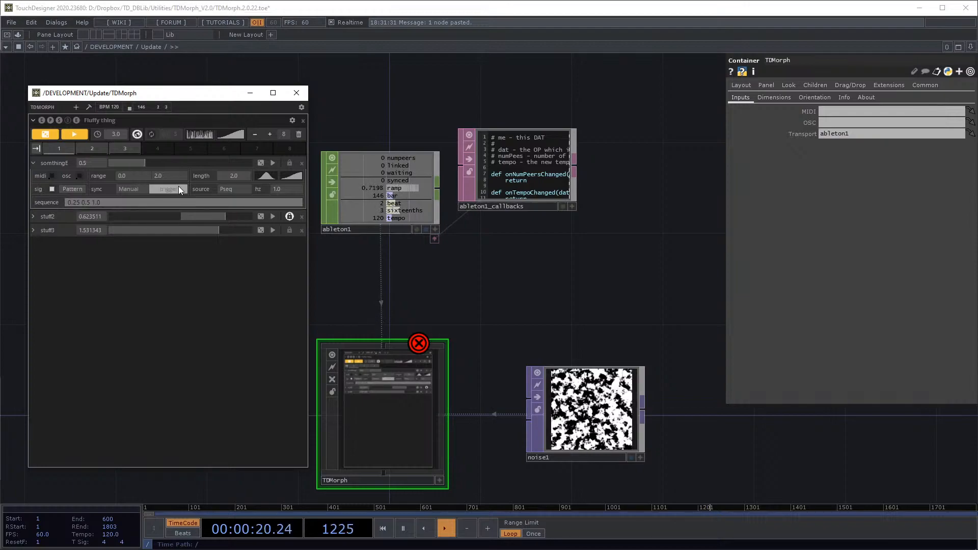
left_click(178, 186)
left_click(178, 186)
left_click(178, 187)
left_click(179, 188)
Step: Append 0.1 0.2 0.8 1.1 1.5 2.0 to somthingE's pattern sequence
left_click(163, 202)
type("0.1 0.2 0")
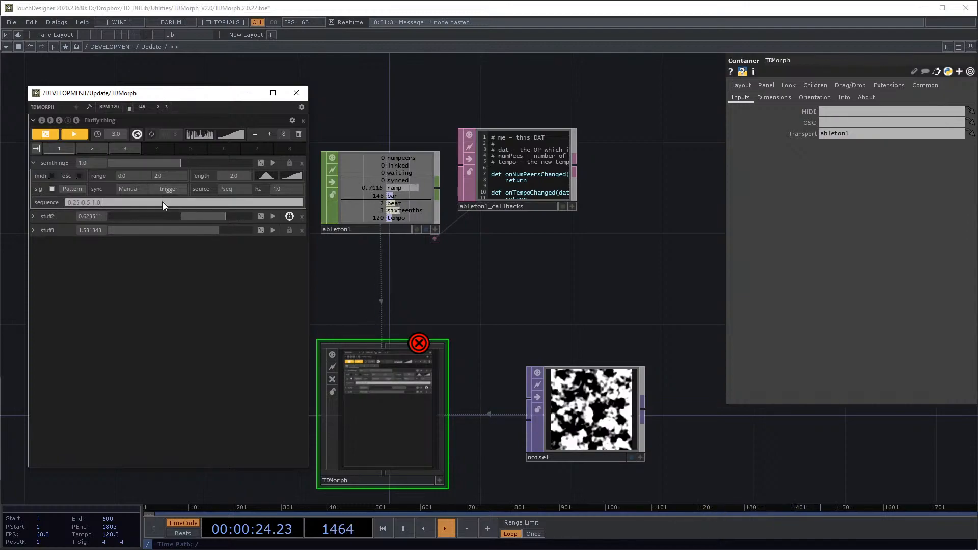
type(".8 1.1 1.5 2.0")
key("Return")
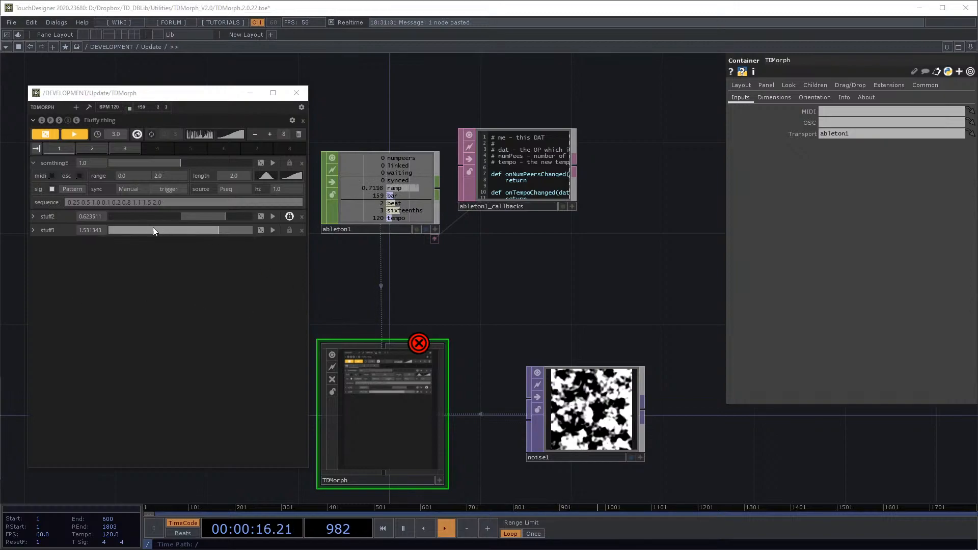
Step: Sync somthingE's pattern to Beat with an interval of 1
left_click(137, 221)
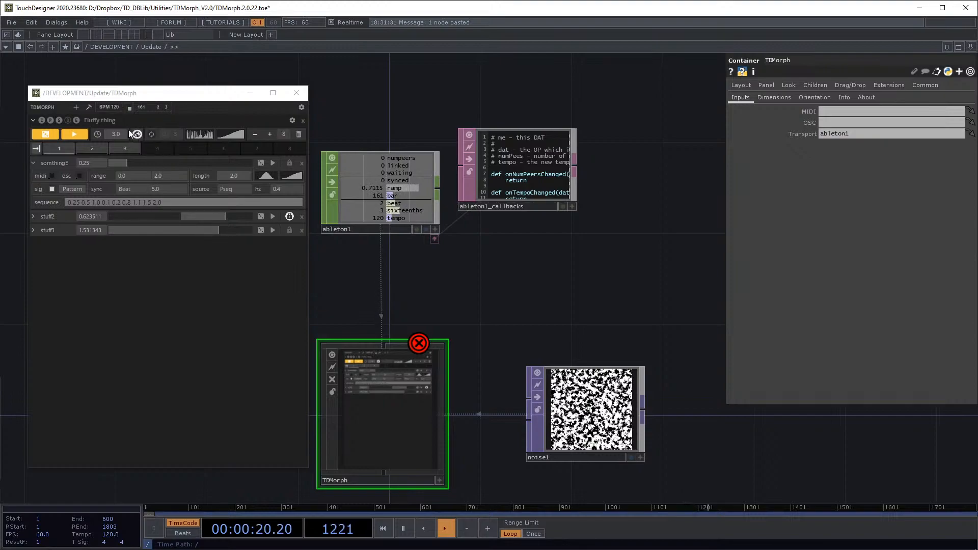
left_click(140, 190)
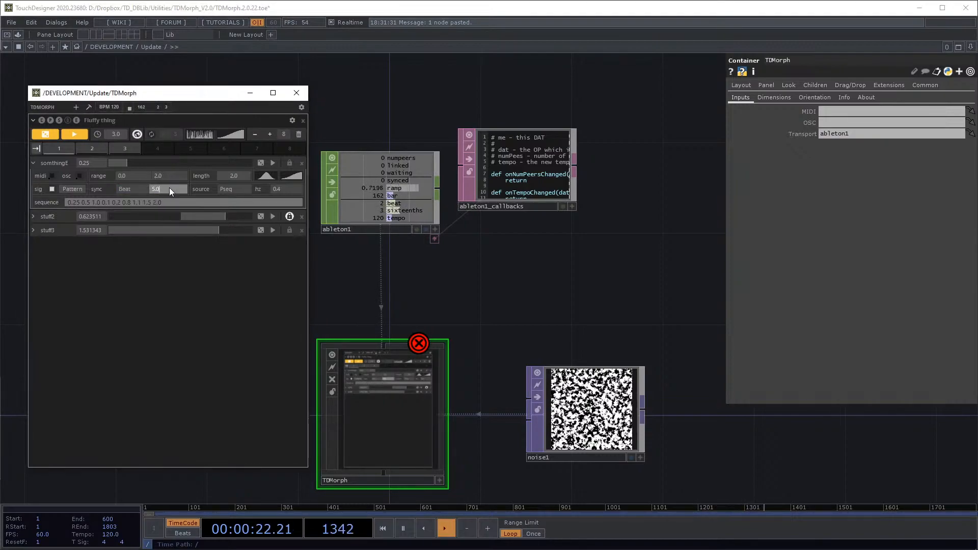
left_click_drag(169, 188, 168, 258)
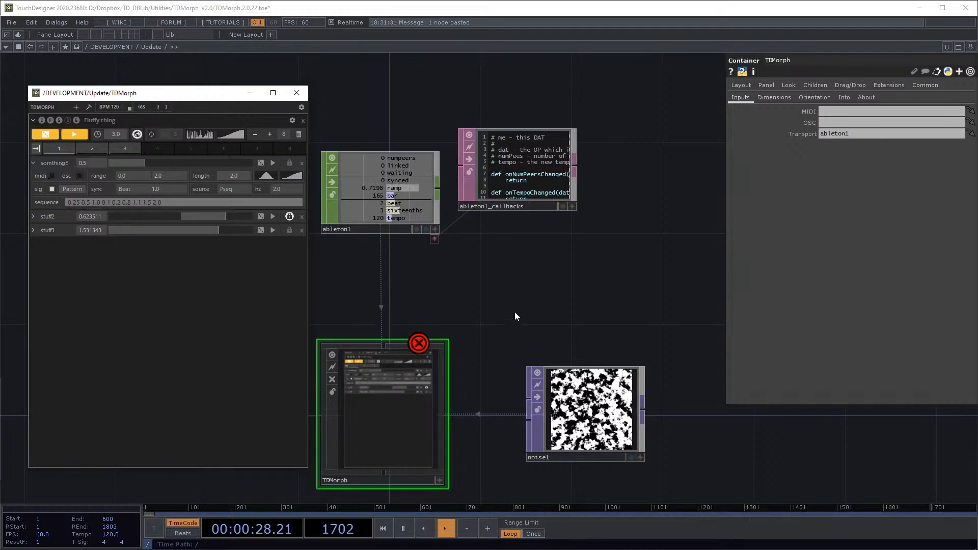
Step: Enter the TDMorph component's Lib network and look inside its Elements base
left_click_drag(514, 312, 558, 262)
key("i")
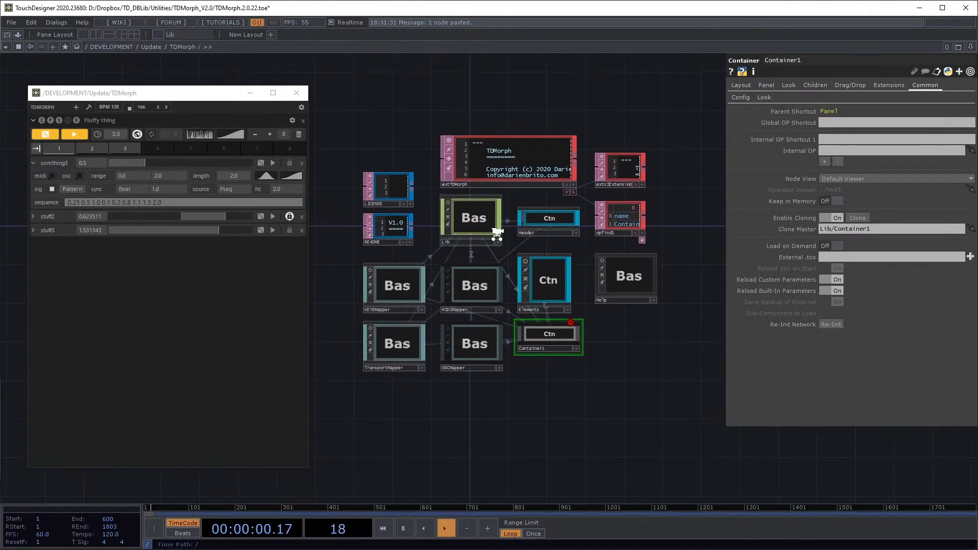
left_click(477, 210)
key("i")
left_click_drag(413, 345, 606, 348)
scroll(511, 327, "up", 3)
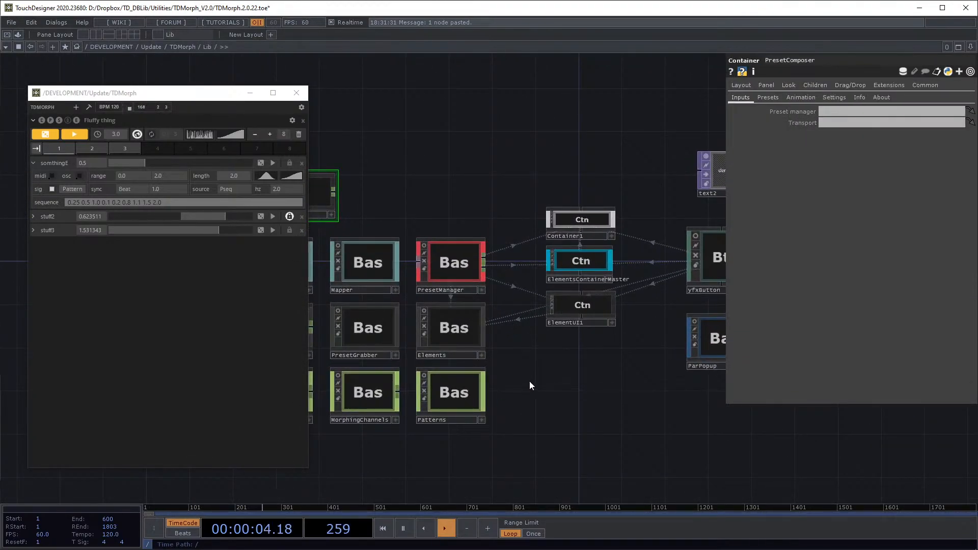
left_click(467, 329)
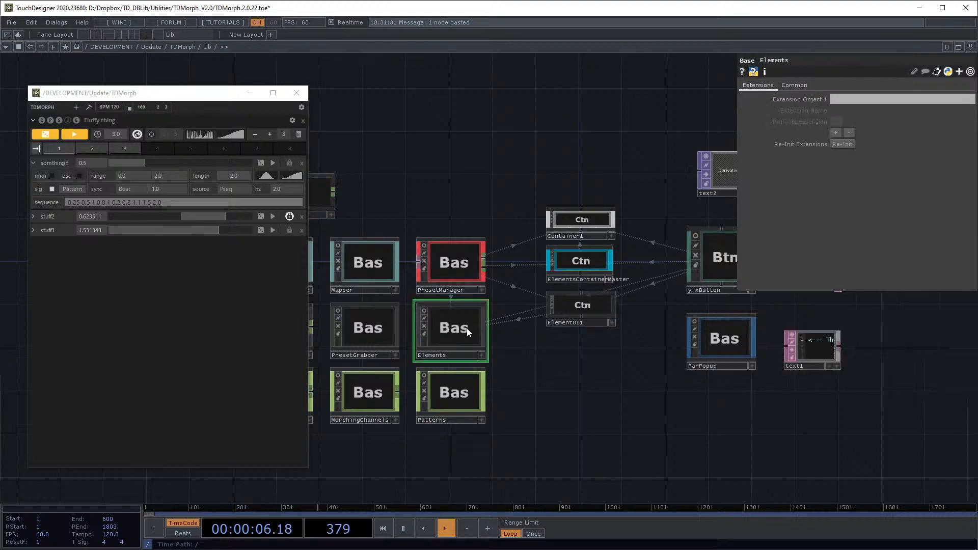
key("i")
key("u")
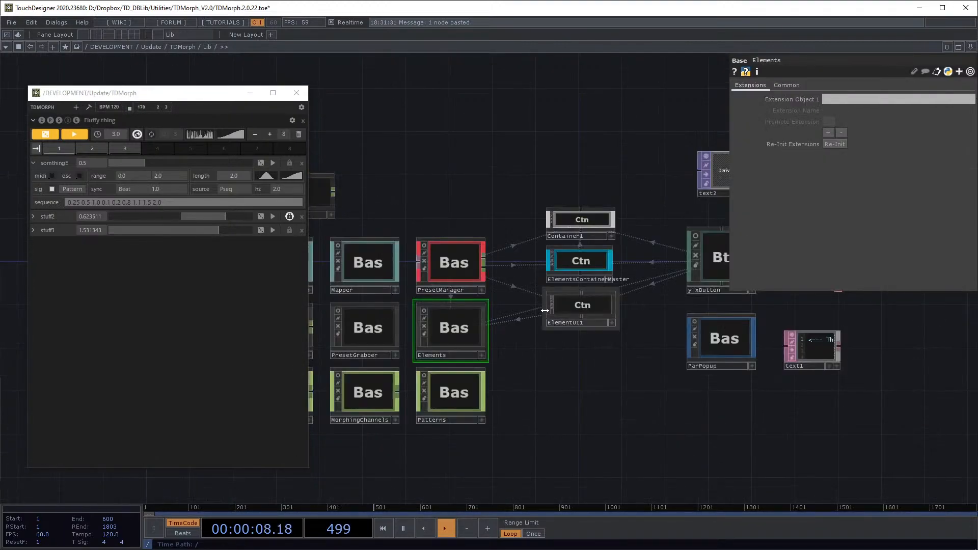
Step: Go through ElementUI1 and MorphSettings into Settings and look inside its Patterns container
left_click(585, 299)
key("i")
left_click_drag(603, 308, 696, 289)
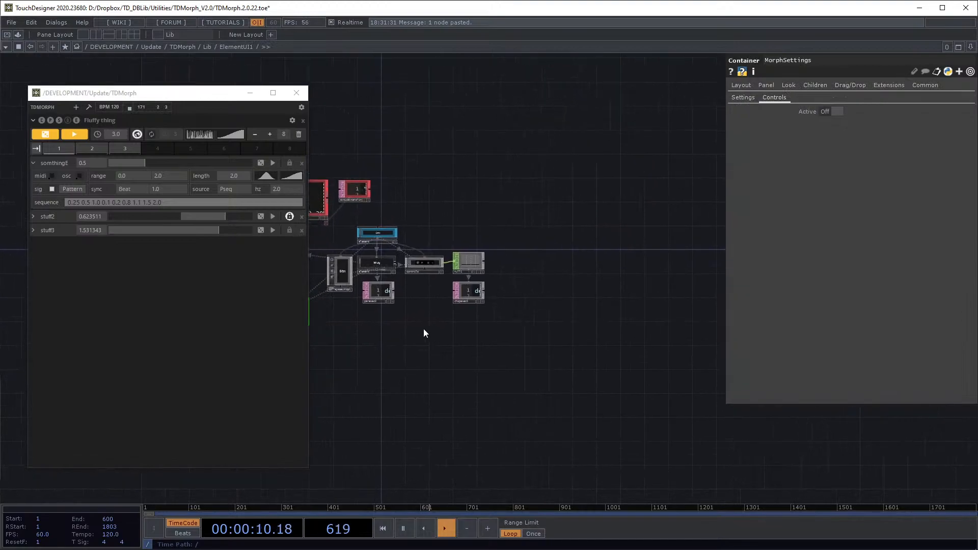
left_click_drag(340, 312, 537, 305)
key("i")
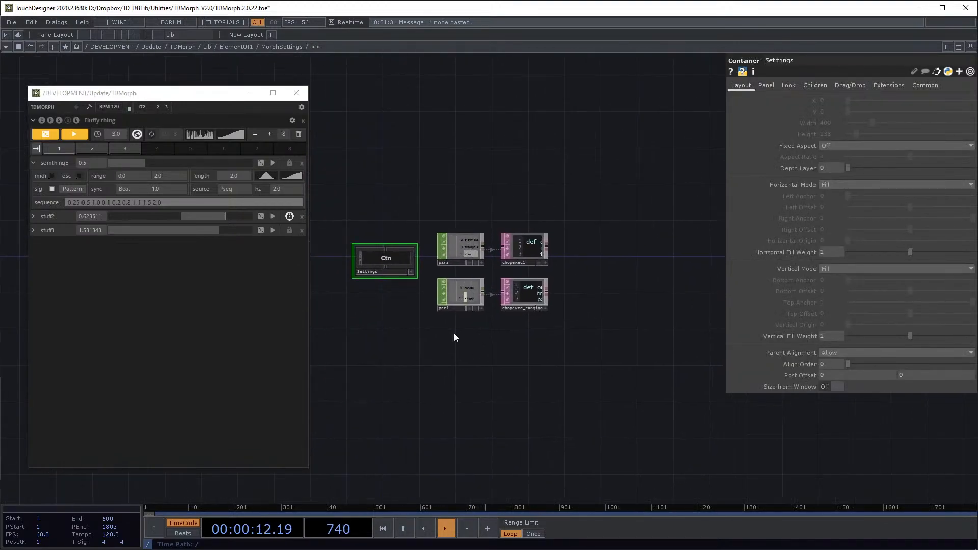
key("i")
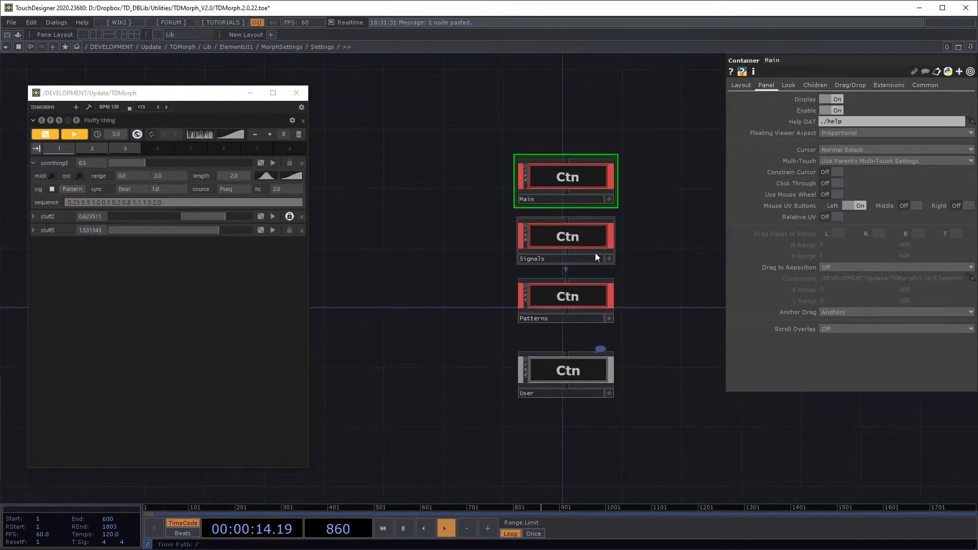
key("i")
left_click_drag(576, 304, 886, 329)
key("u")
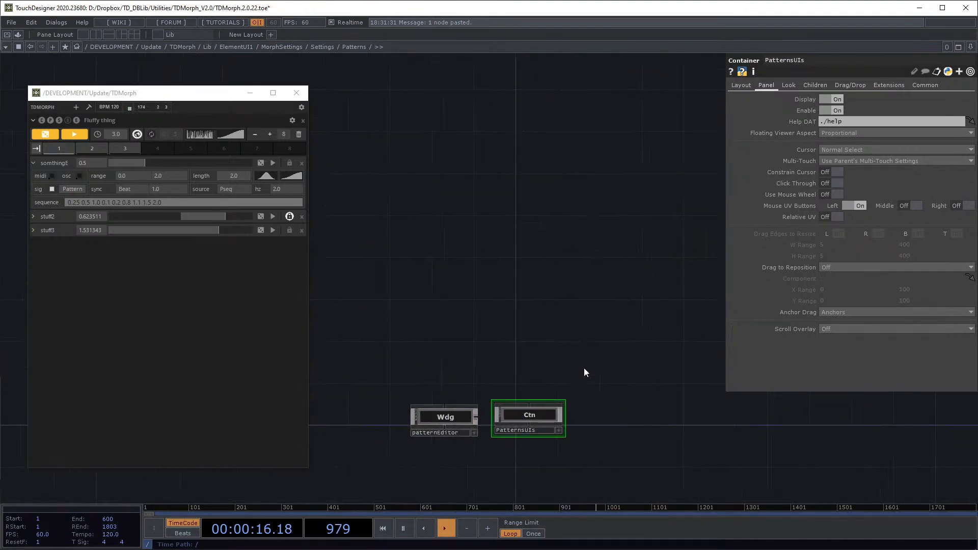
Step: Enter the Signals container and open its Parameters network
left_click(577, 237)
key("i")
left_click_drag(577, 237, 713, 310)
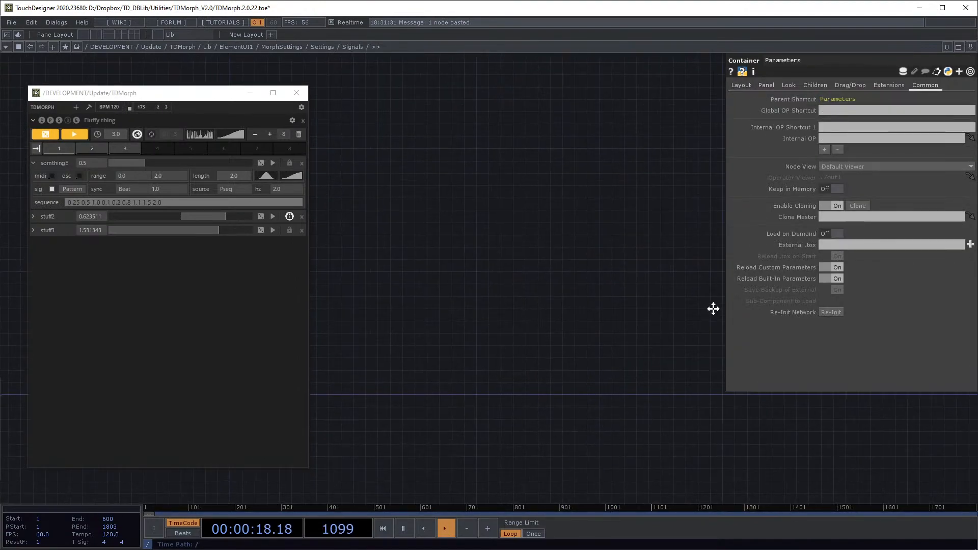
scroll(714, 310, "down", 5)
scroll(519, 341, "up", 3)
key("i")
left_click_drag(564, 347, 752, 396)
left_click_drag(500, 287, 558, 323)
scroll(558, 322, "up", 3)
Step: Examine the parameters of PatternsEngine, LFOEngine, Syncing, SyncMenu and the source widget
left_click(496, 412)
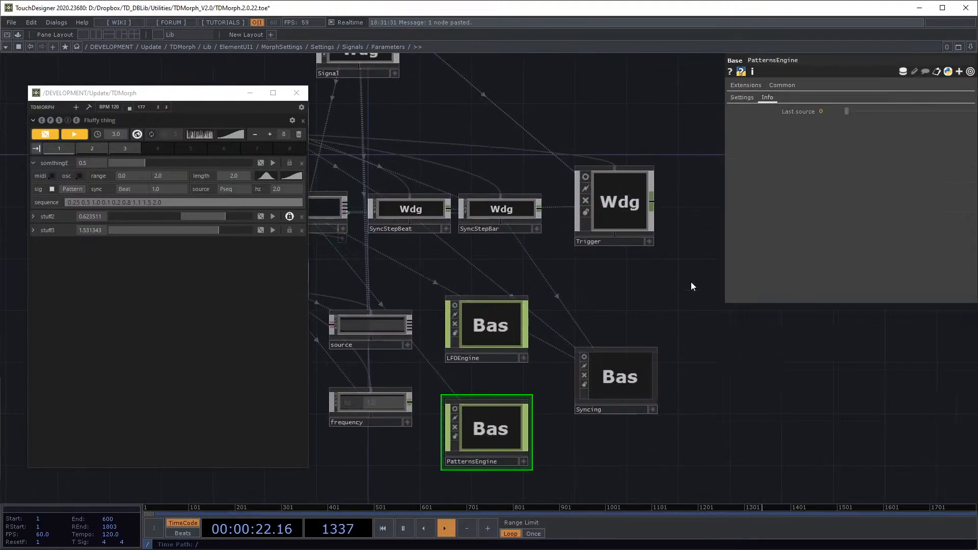
left_click(745, 98)
left_click_drag(677, 343, 798, 391)
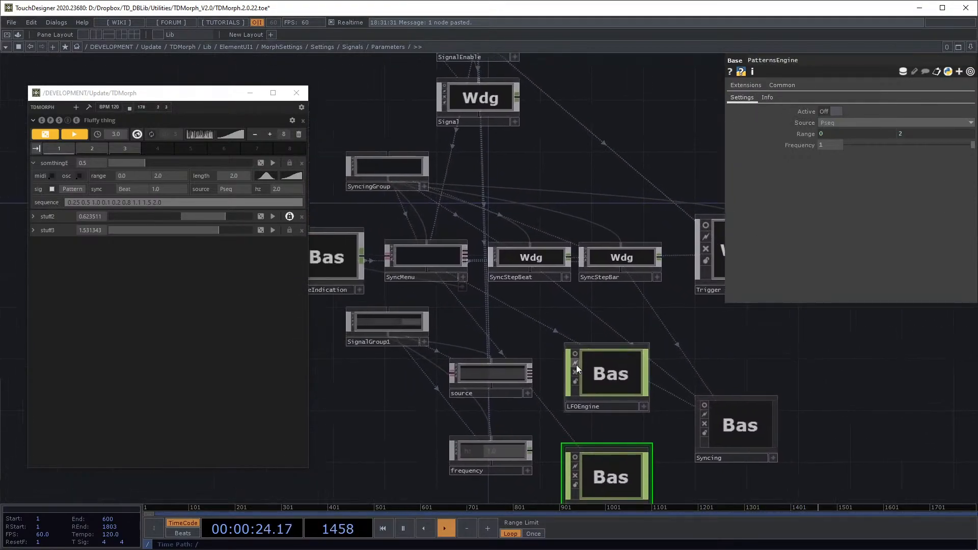
left_click(597, 374)
left_click(733, 398)
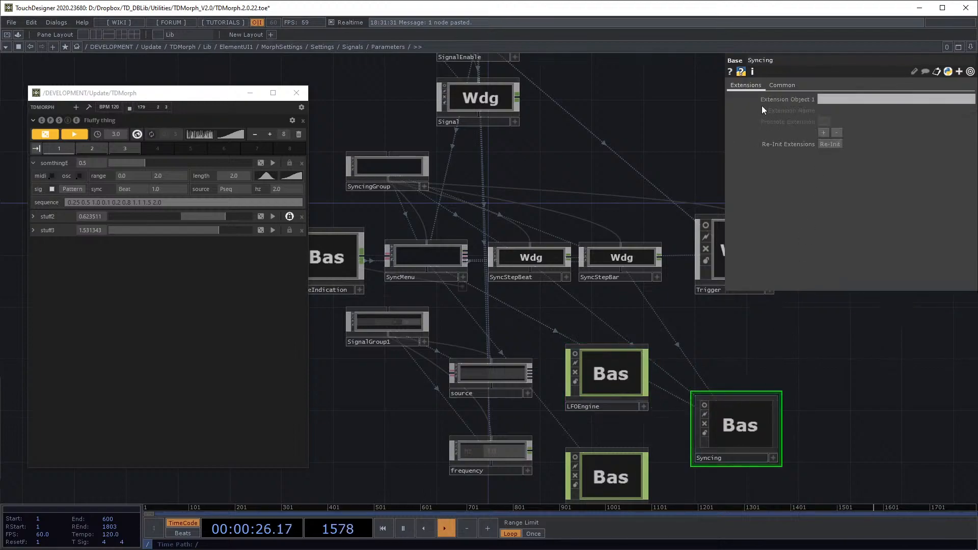
mouse_move(610, 322)
left_mouse_down()
mouse_move(611, 352)
mouse_move(621, 314)
left_mouse_up()
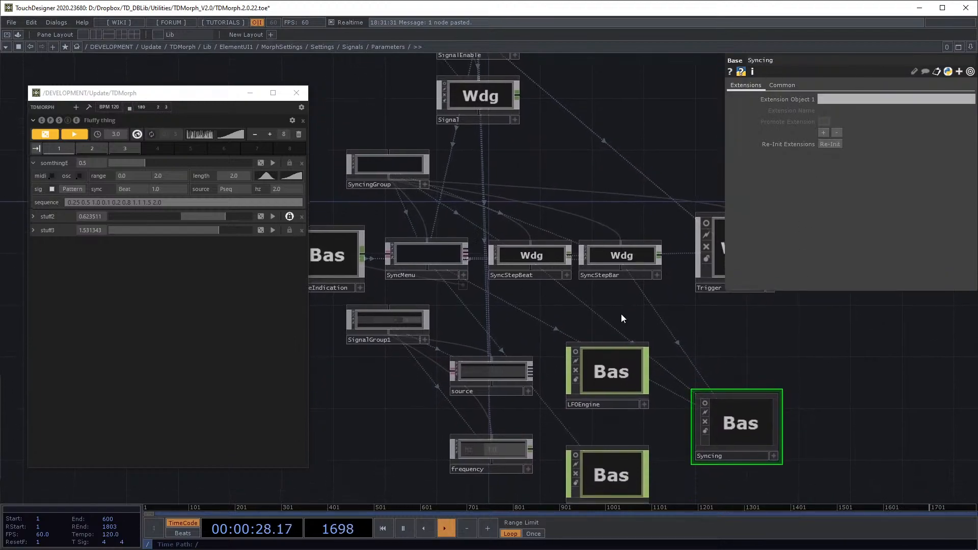
left_click(439, 269)
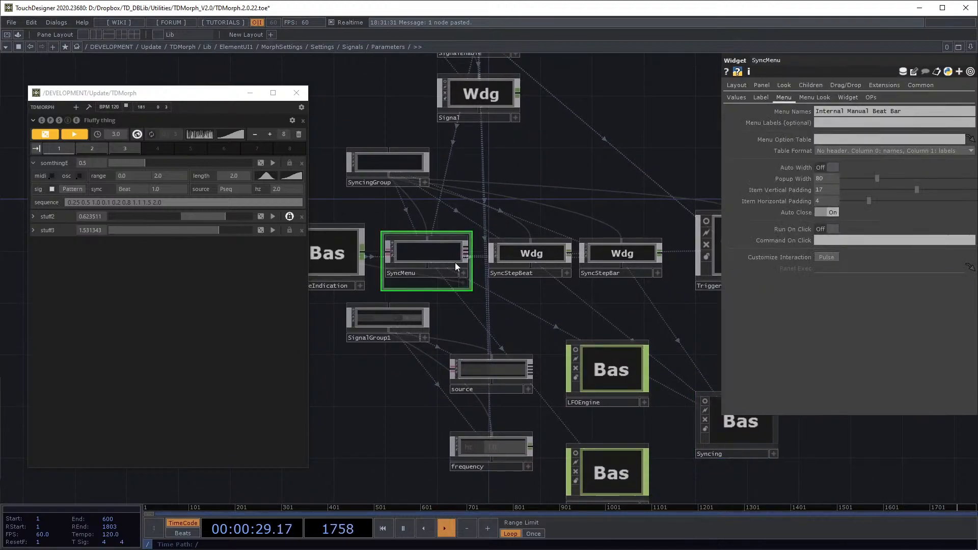
left_click(742, 100)
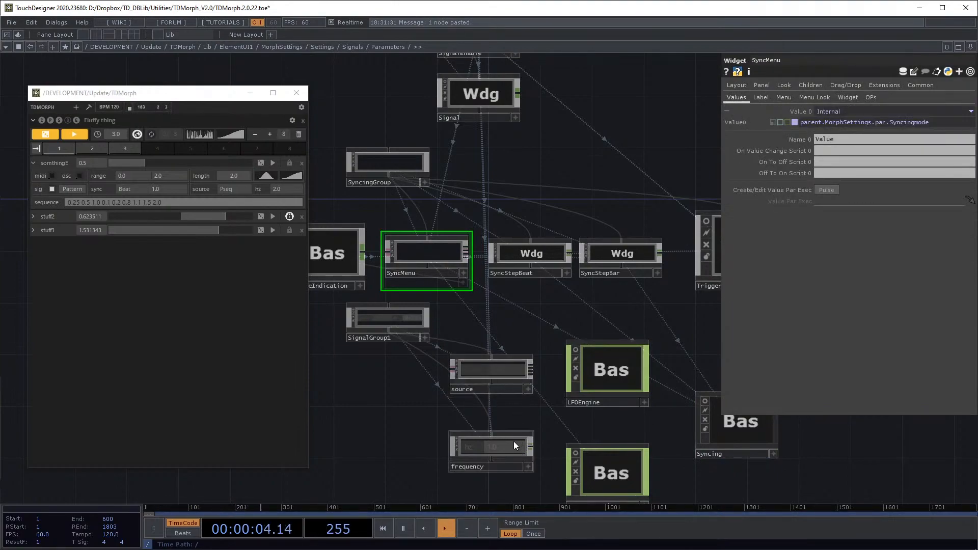
left_click(528, 388)
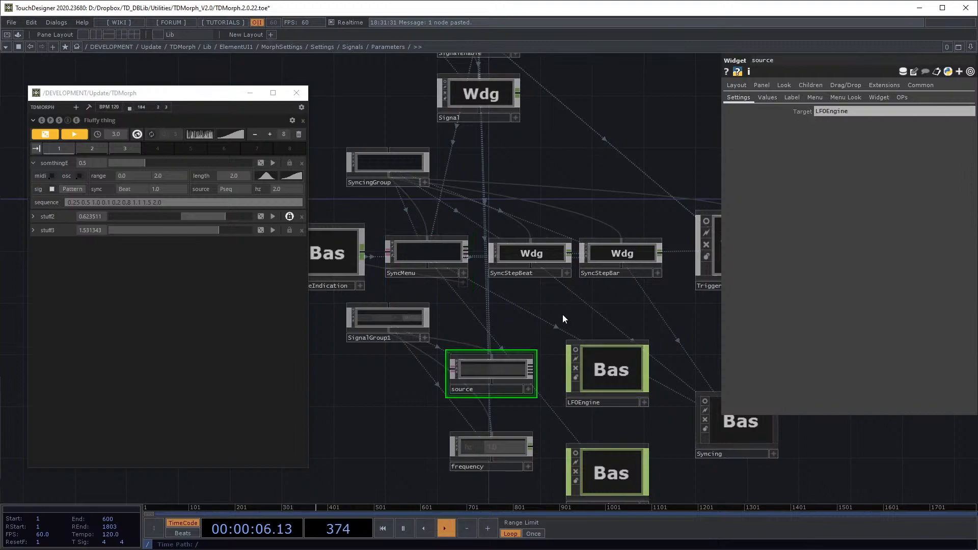
Step: Return up through the network levels to the Update network
key("u")
key("u")
key("u")
key("u")
key("u")
key("u")
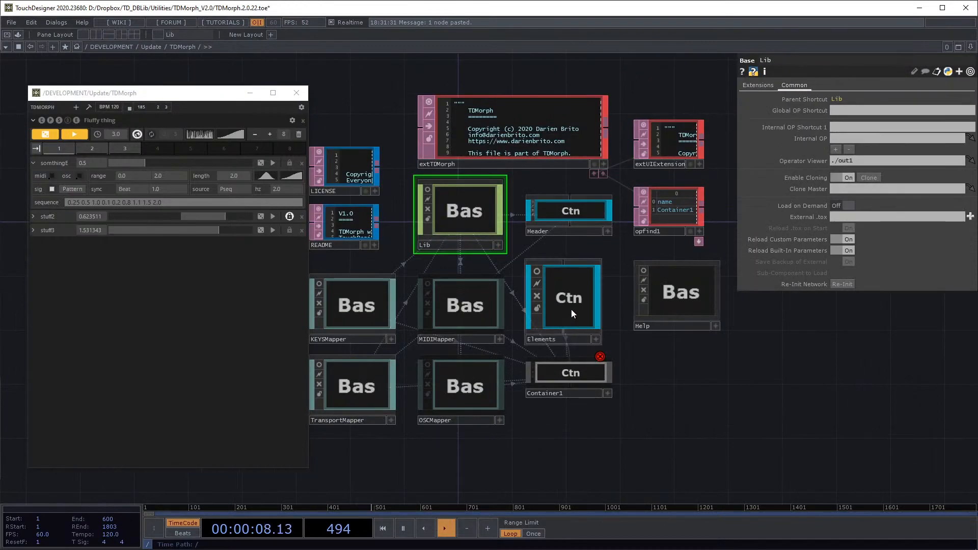
key("u")
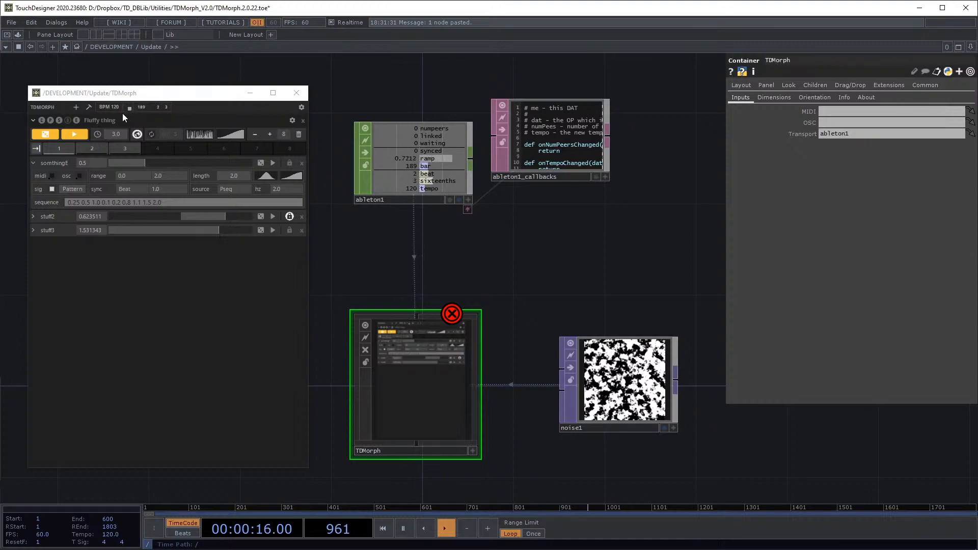
Step: Switch somthingE's pattern sync back to Manual and trigger the pattern
left_click(126, 191)
left_click(133, 207)
left_click(181, 191)
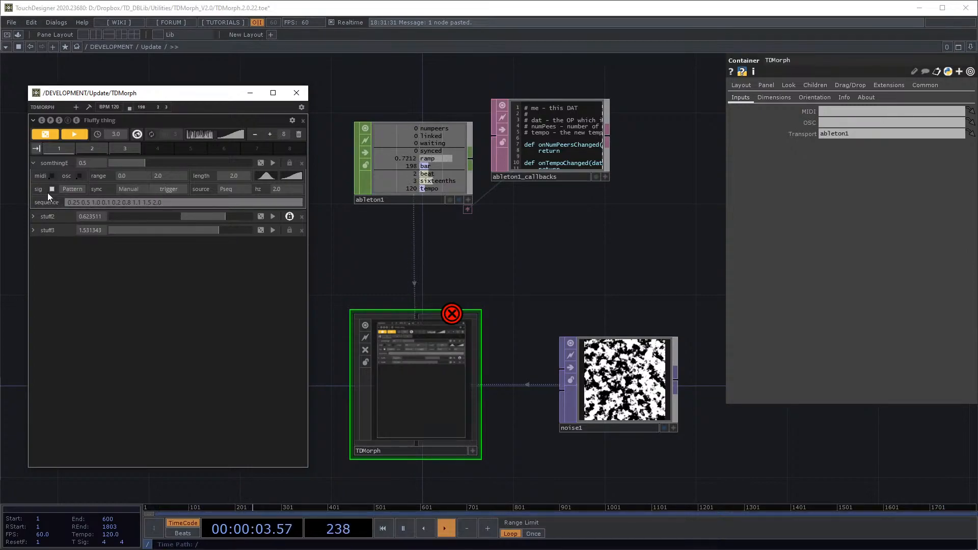
Step: Try Prand as somthingE's pattern source, then set the source to Pwhite and trigger the pattern
left_click(235, 189)
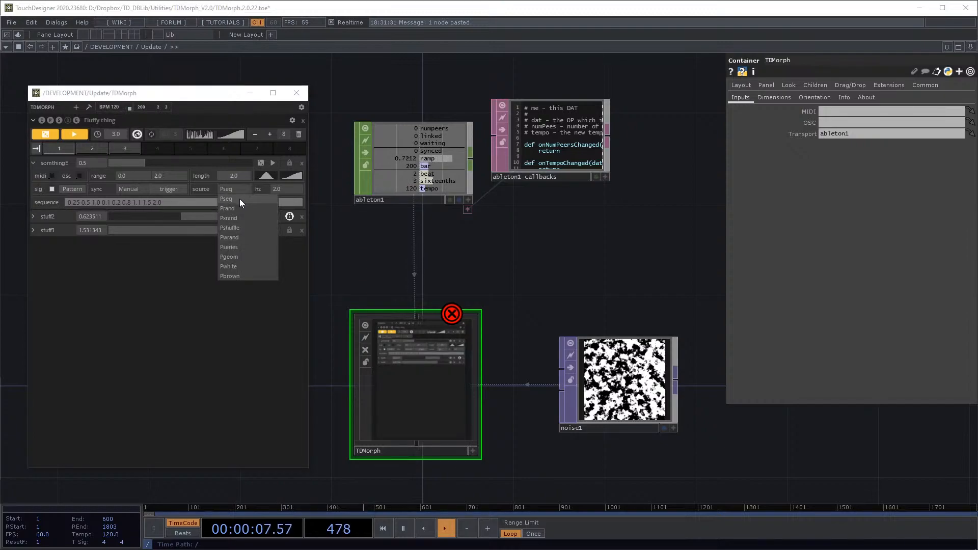
left_click(235, 208)
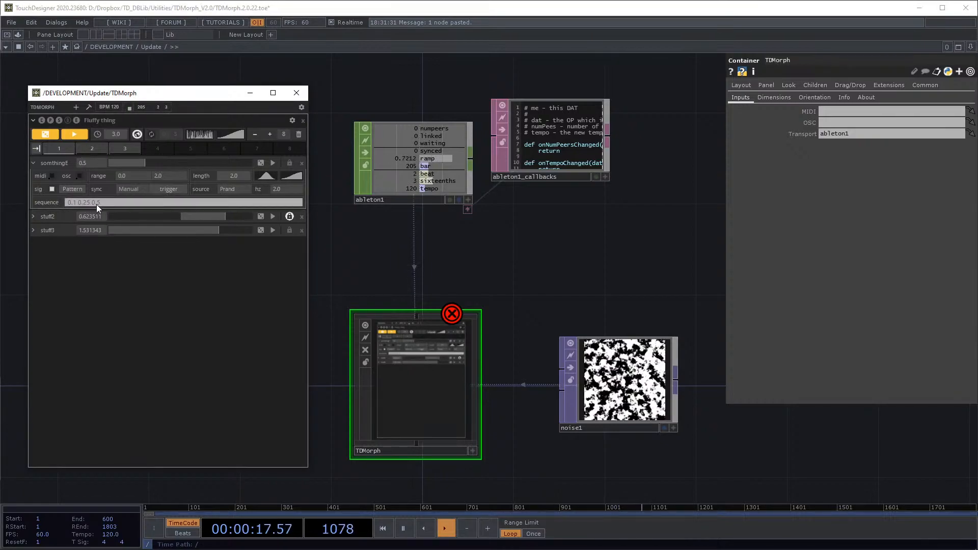
left_click(235, 189)
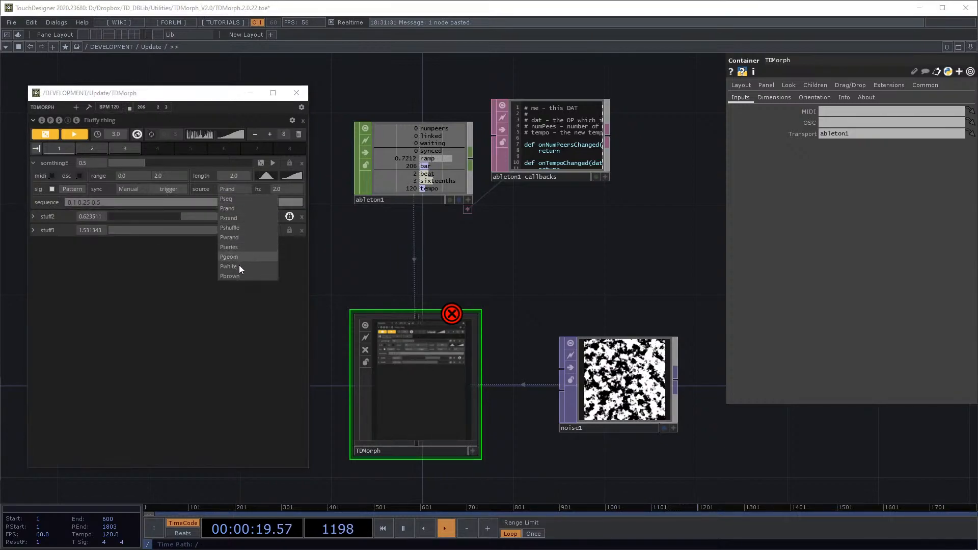
left_click(234, 266)
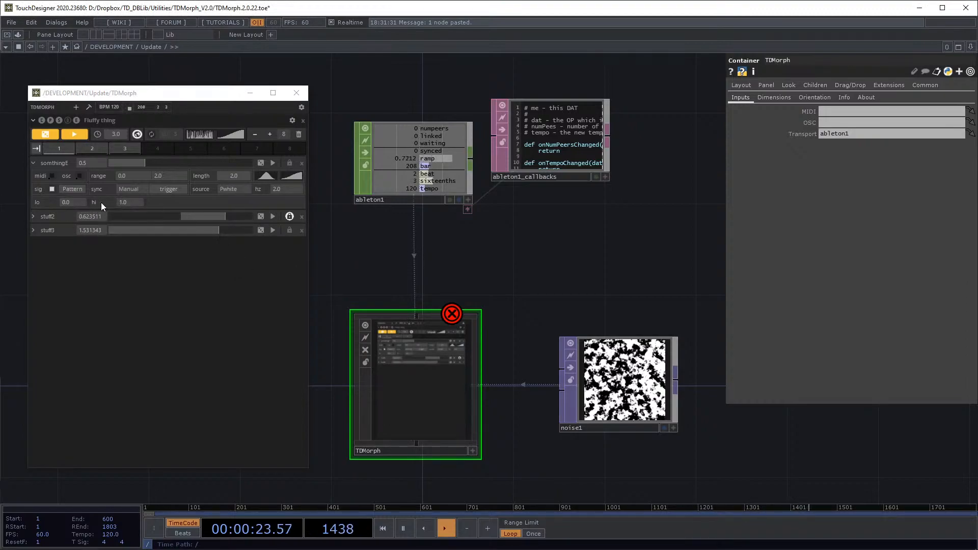
left_click(161, 190)
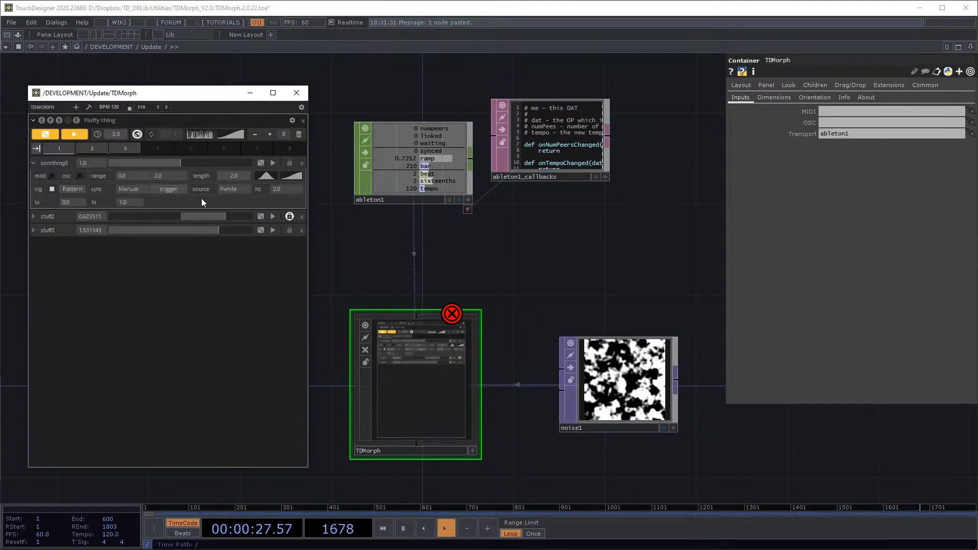
left_click(233, 189)
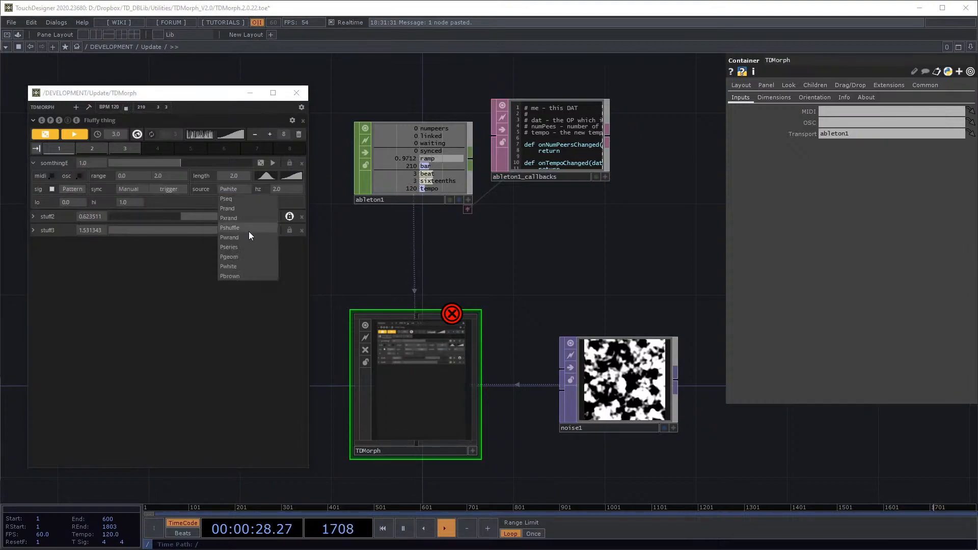
left_click(186, 323)
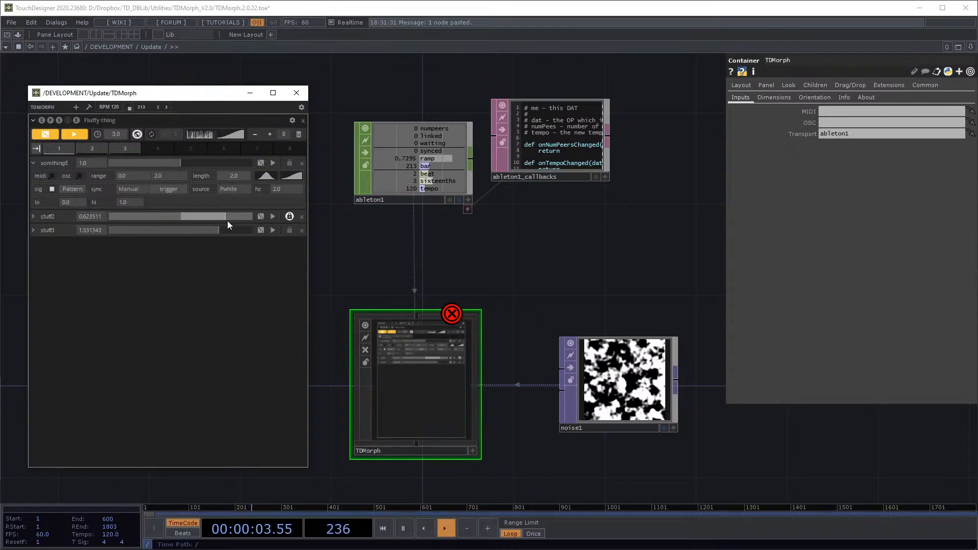
left_click(35, 164)
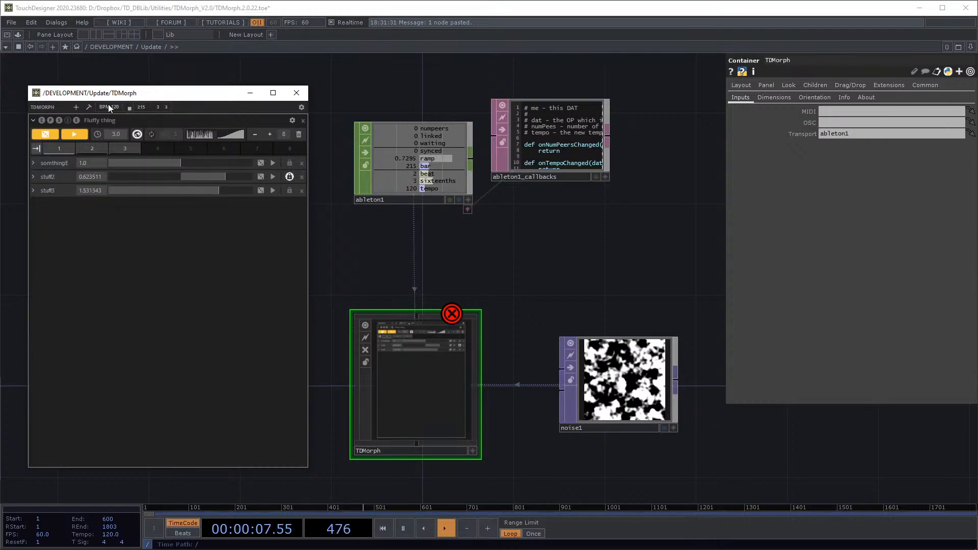
left_click(76, 120)
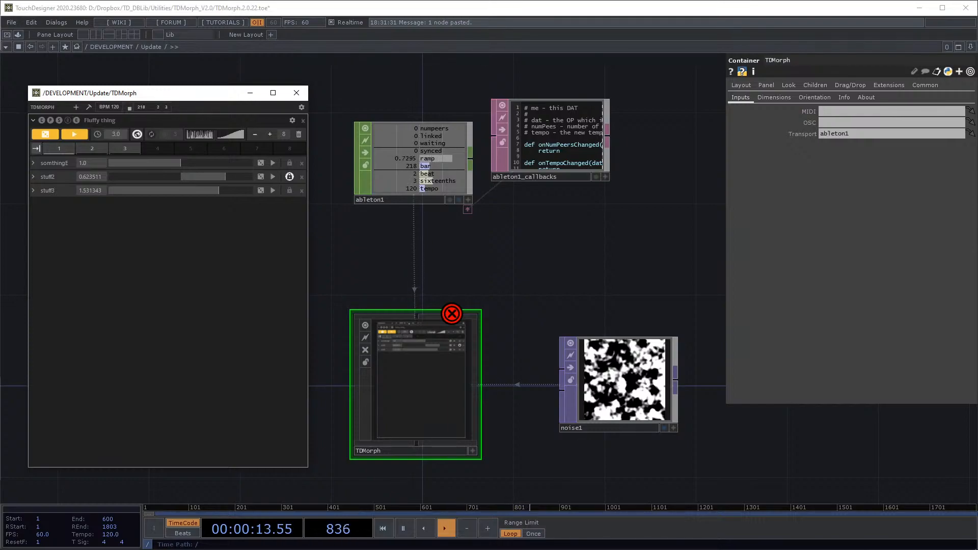
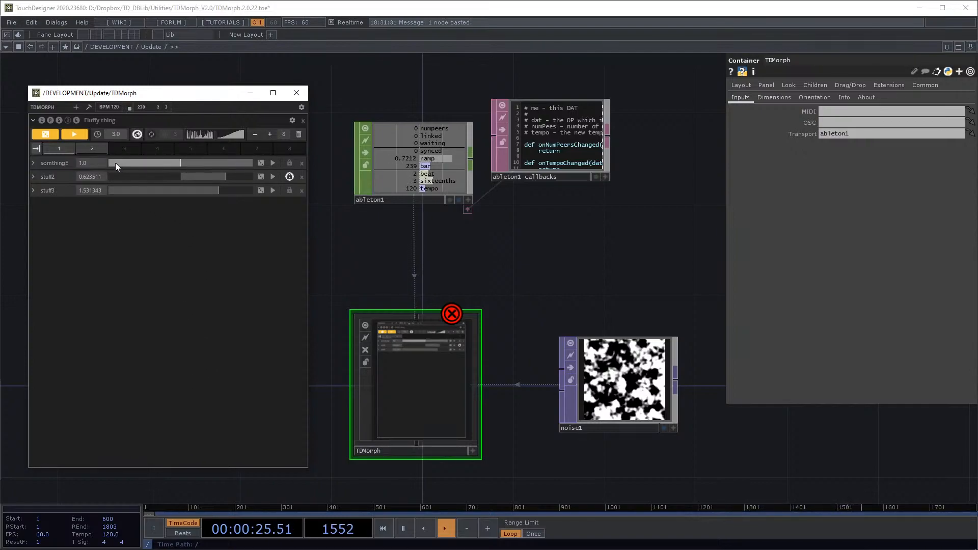
Step: Store randomized parameter values in presets 3 and 4, and swap preset 4 with preset 2
left_click(92, 149)
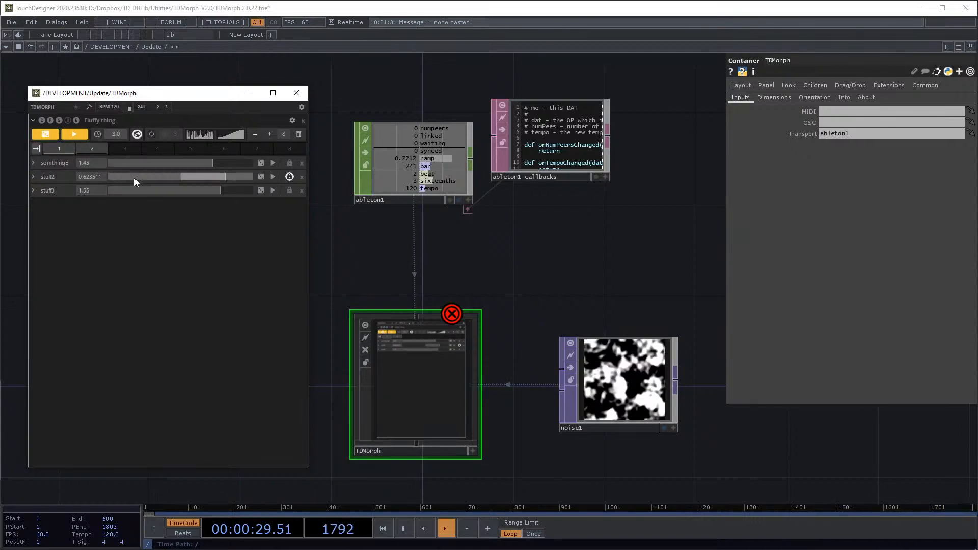
left_click(124, 148)
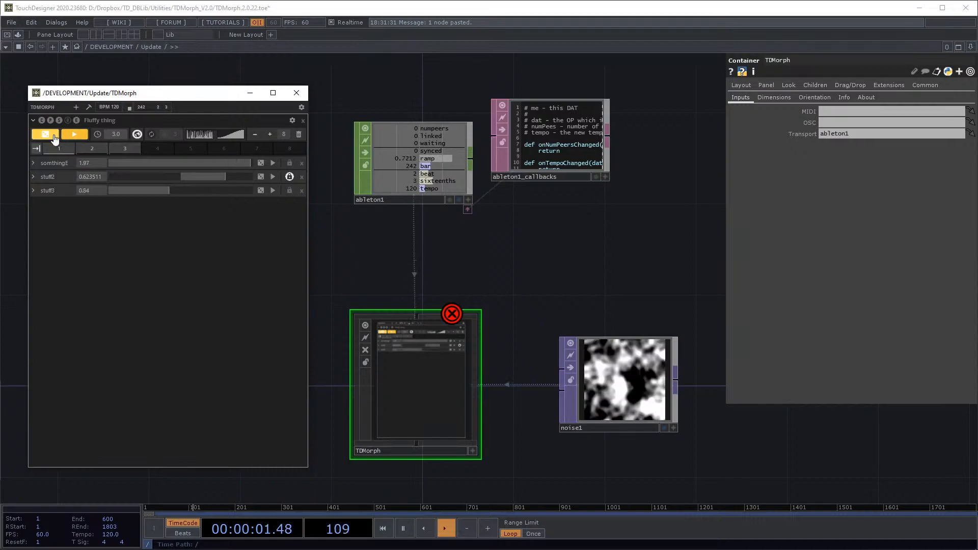
left_click(54, 135)
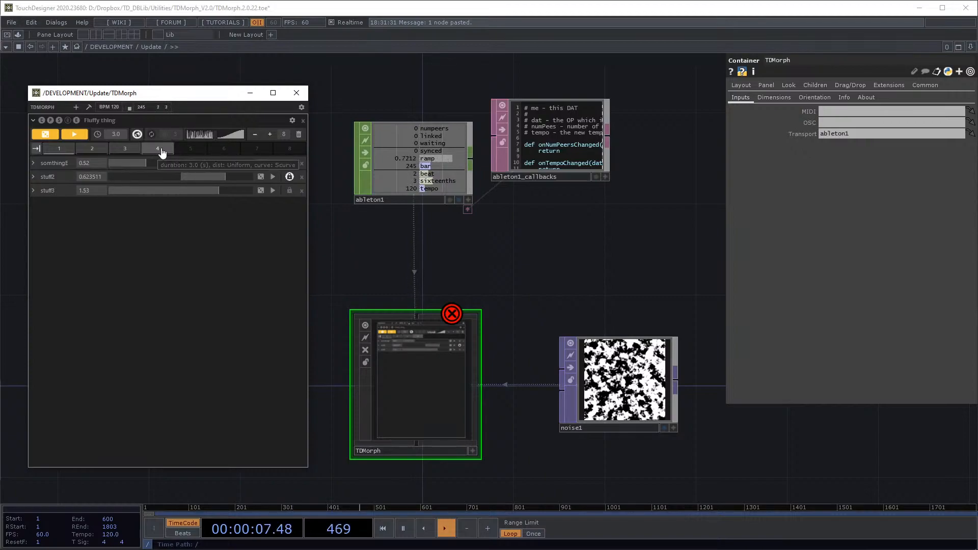
left_click_drag(162, 153, 96, 149)
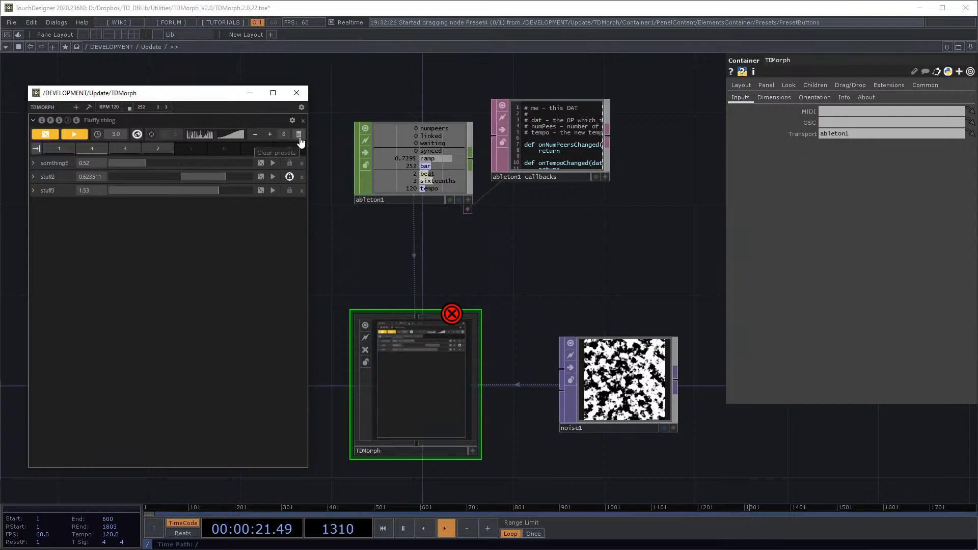
Step: Clear preset 3 on its own and then clear all of the container's remaining presets
right_click(126, 149)
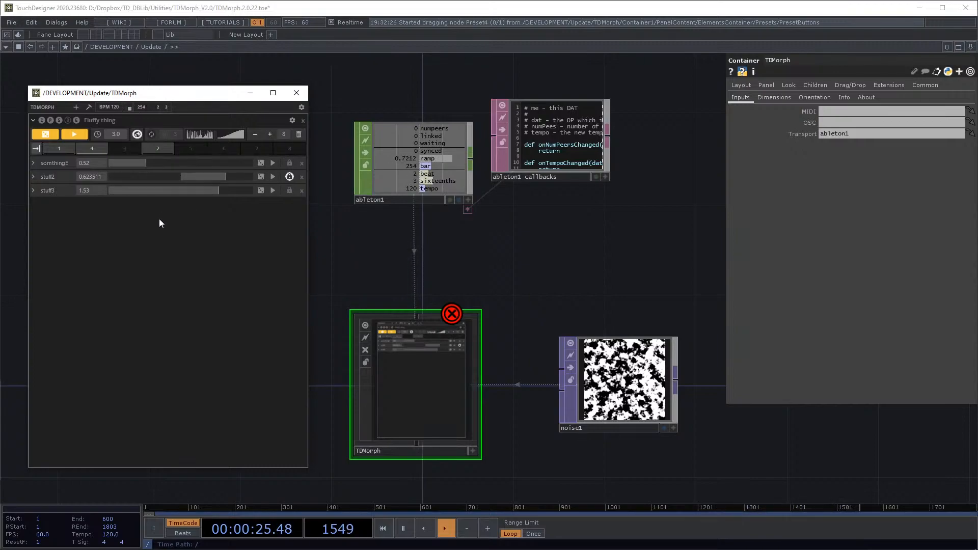
left_click(298, 134)
left_click(308, 155)
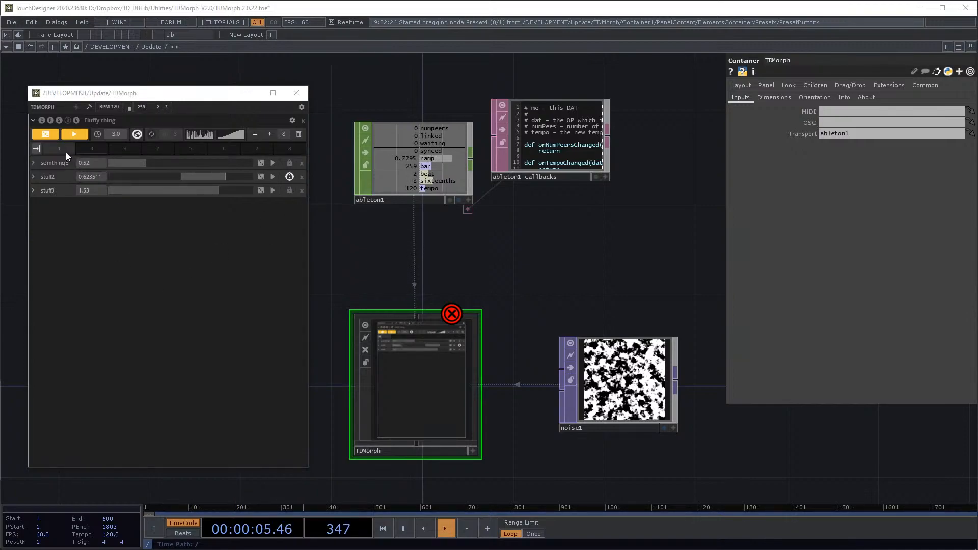
Step: Randomize the container's parameters, set the morph duration to 0.5 seconds and store the values in preset 1
left_click(47, 139)
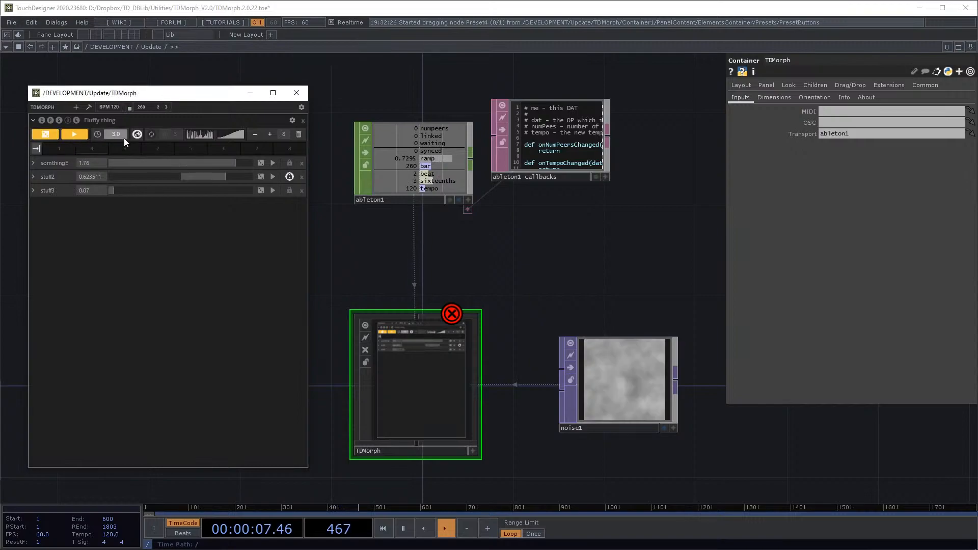
type("0.2")
left_click(45, 136)
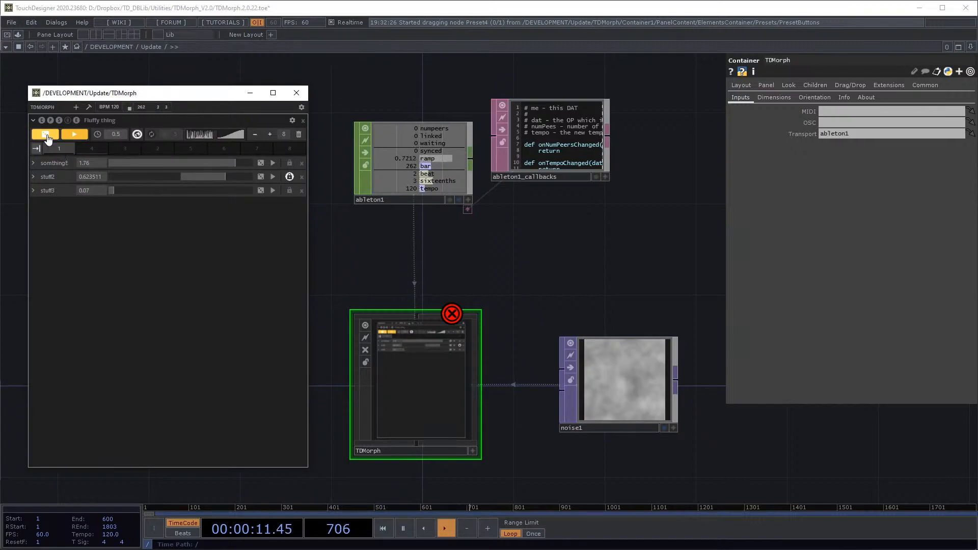
Step: Store freshly randomized values in the next four preset slots and rearrange the presets into the order 5, 2, 3, 4, 1
left_click(47, 136)
left_click(88, 149)
left_click(49, 136)
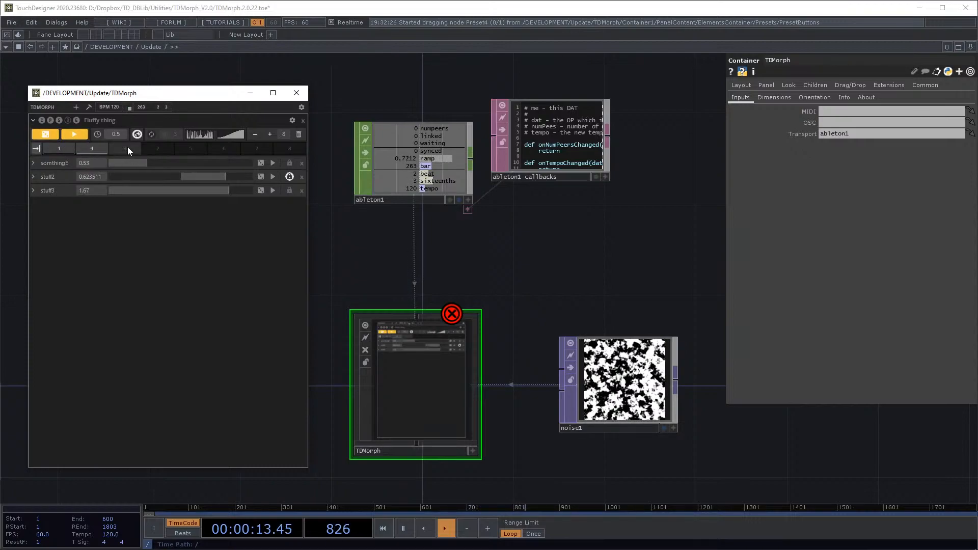
left_click(127, 148)
left_click(50, 136)
left_click(154, 151)
left_click(50, 136)
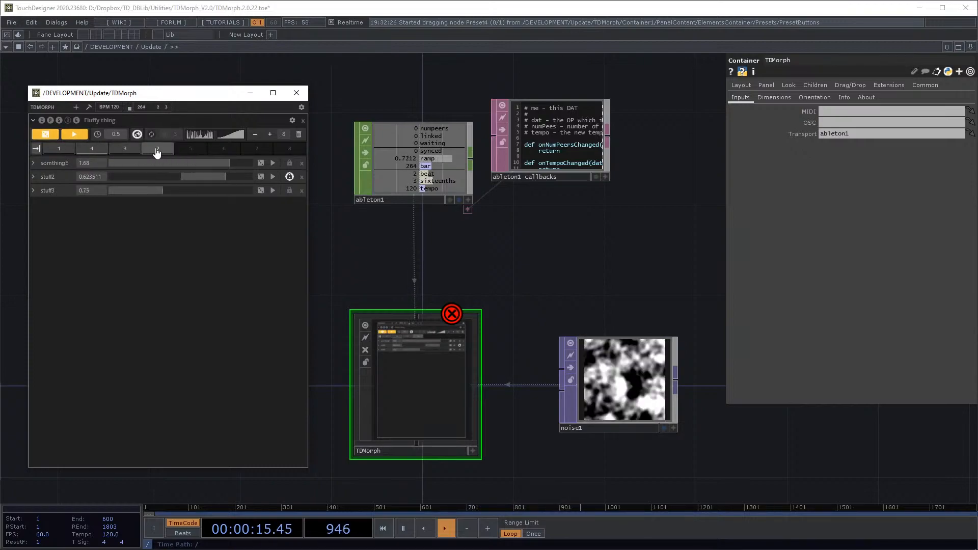
left_click(189, 148)
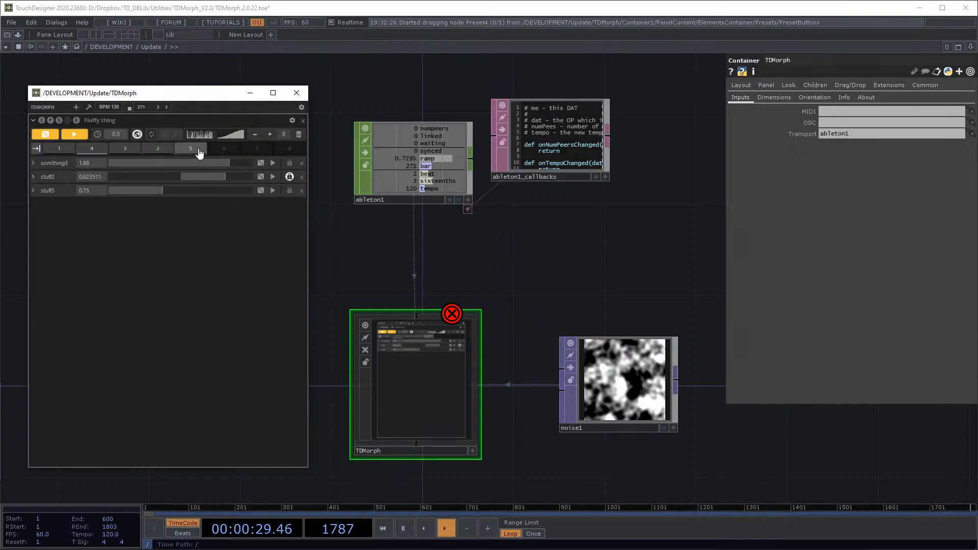
left_click_drag(199, 152, 65, 152)
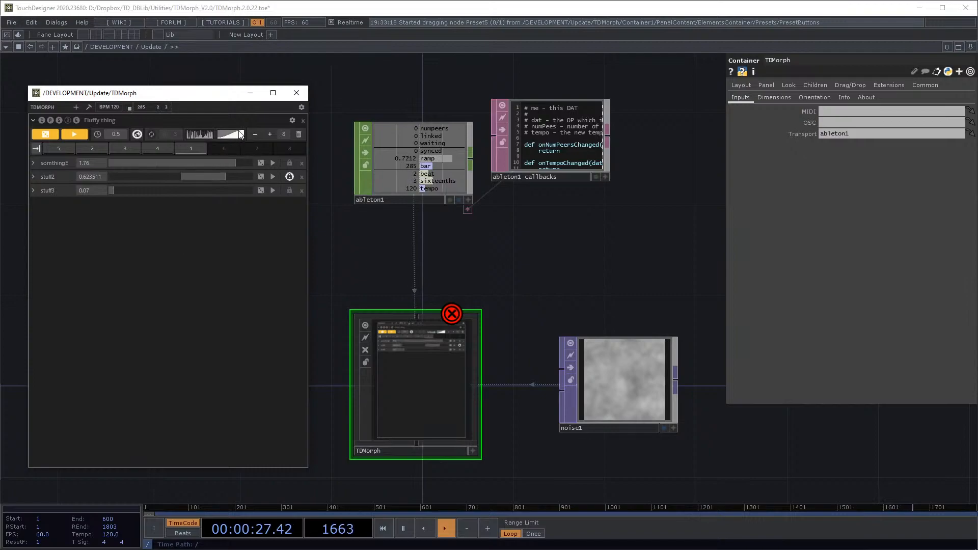
Step: Try the Beta and Normal distributions for the container, then return the distribution to Uniform
left_click(203, 135)
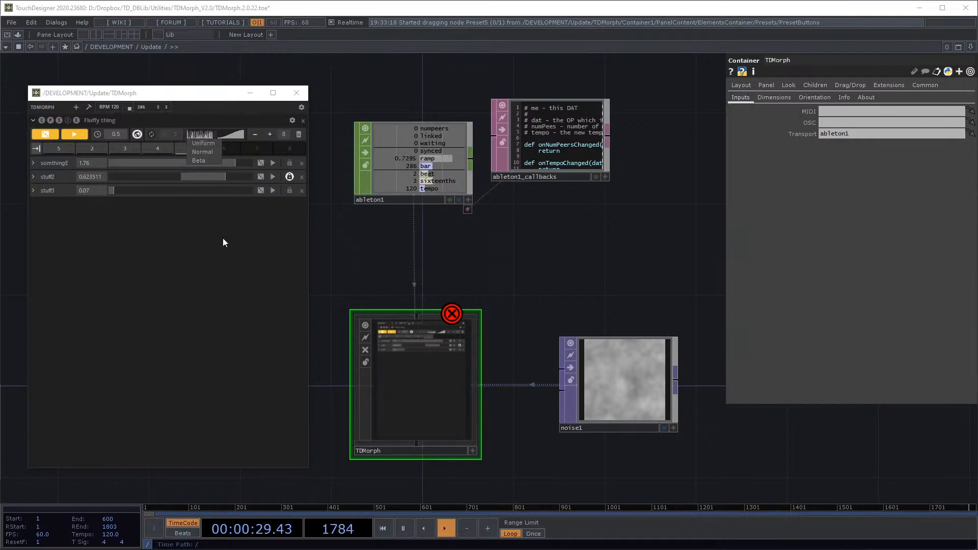
left_click(205, 160)
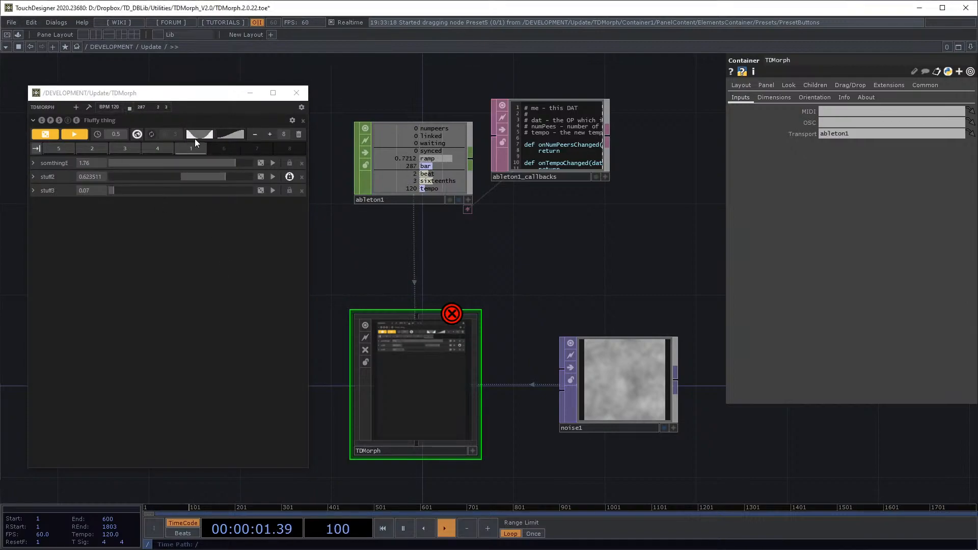
left_click(197, 137)
left_click(215, 152)
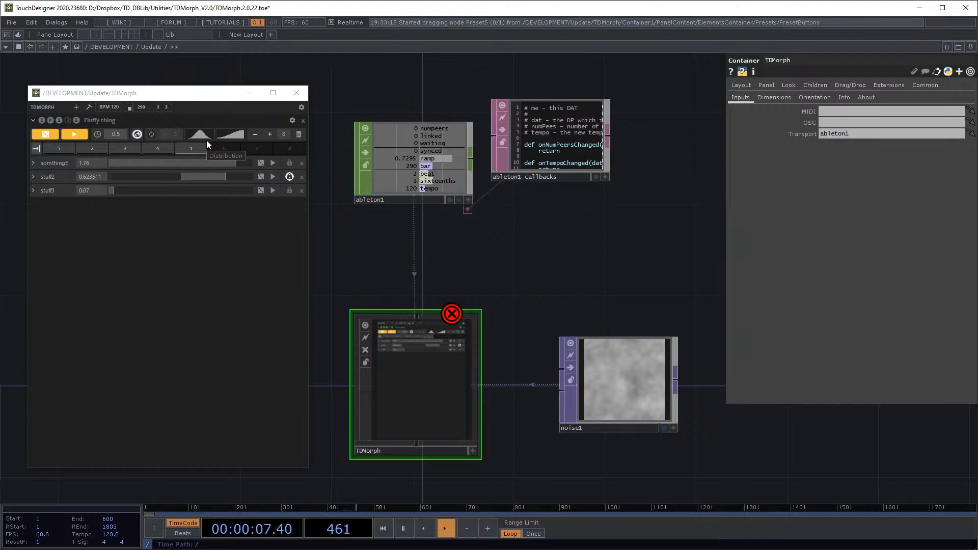
left_click(200, 136)
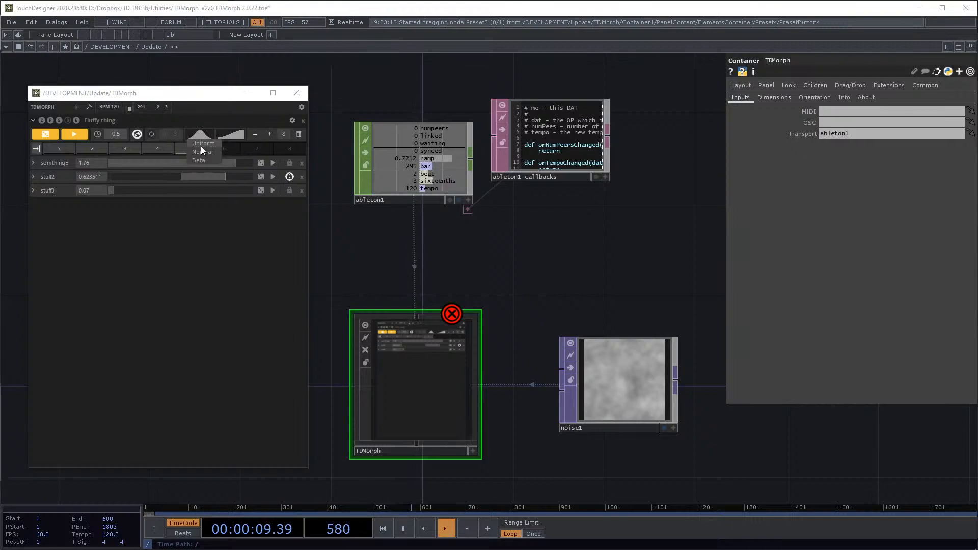
left_click(201, 145)
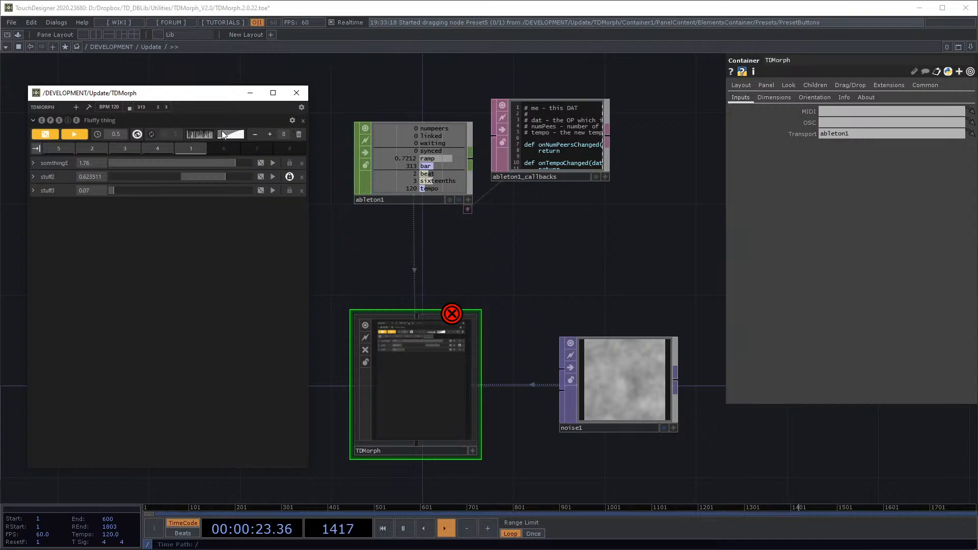
Step: Review the preset and signal options in the Fluffy thing container's settings and pulse Hard sync for its signals
left_click(291, 123)
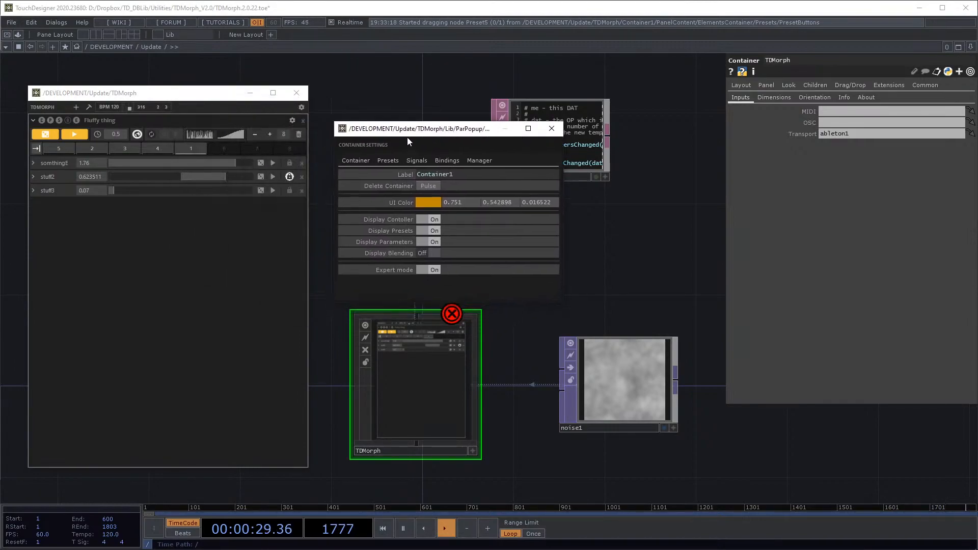
left_click(386, 162)
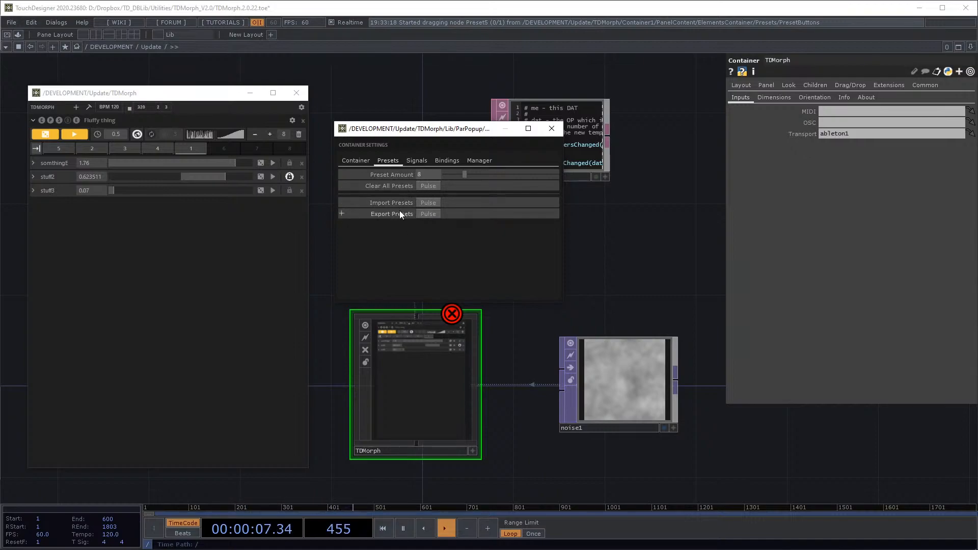
left_click(411, 162)
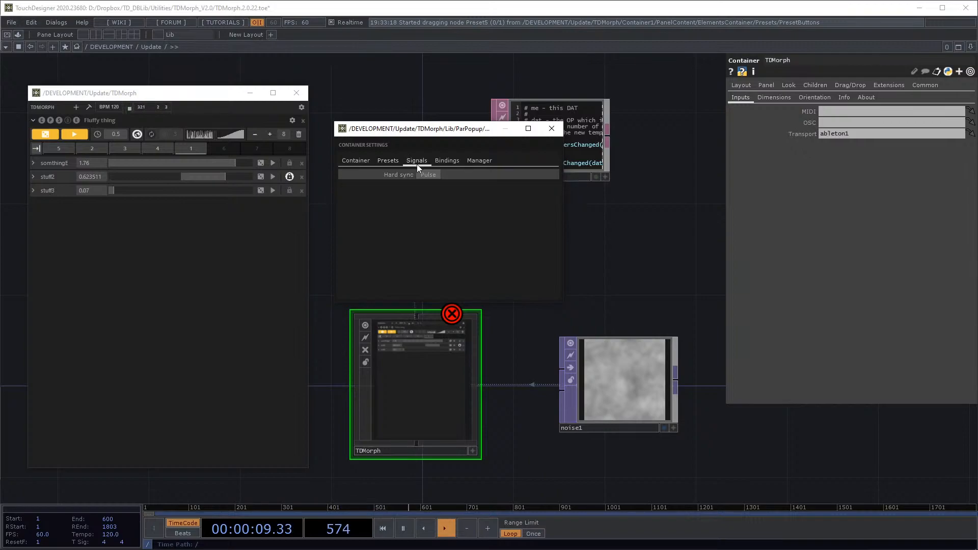
left_click(33, 164)
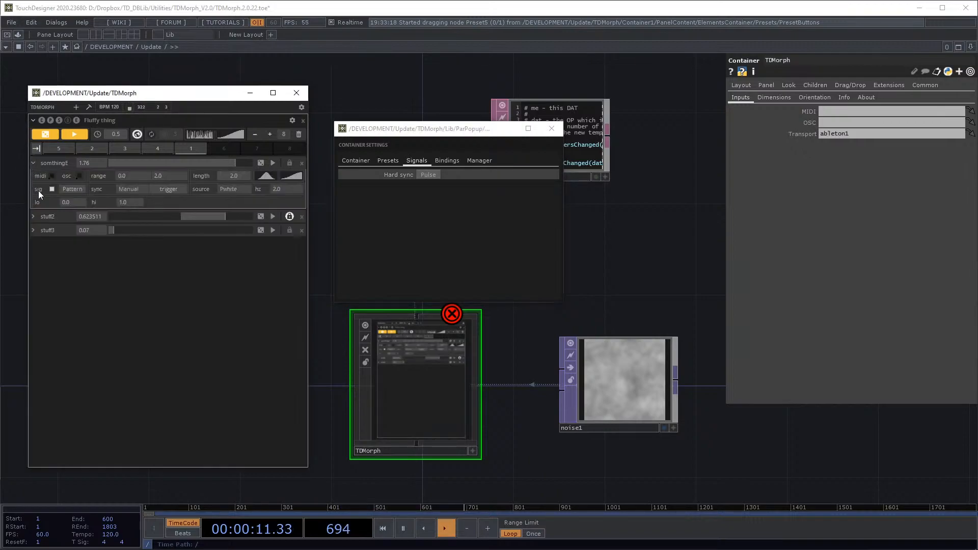
left_click(432, 175)
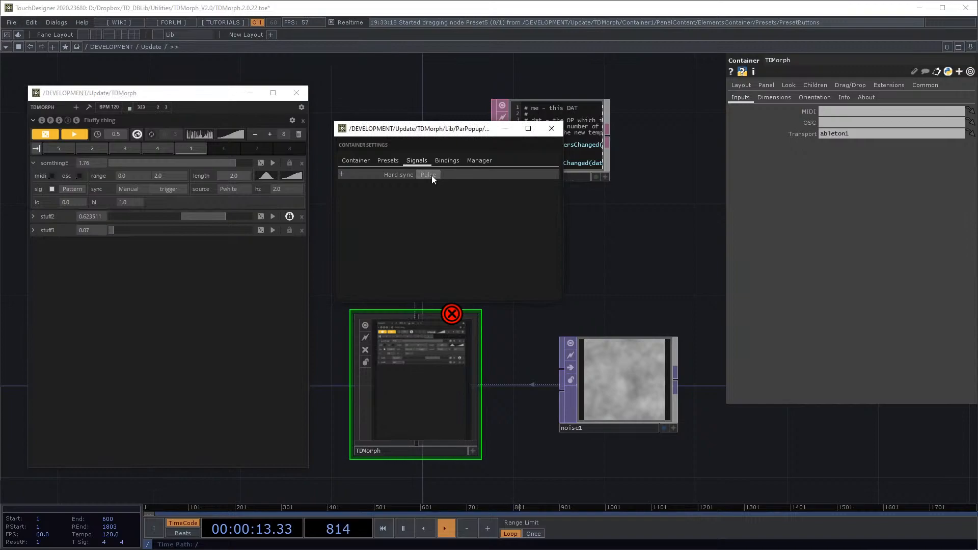
Step: Export the Fluffy thing container's presets to the Desktop, overwriting Presets_X, and check the preset import dialog without loading a file
left_click(443, 162)
left_click(381, 161)
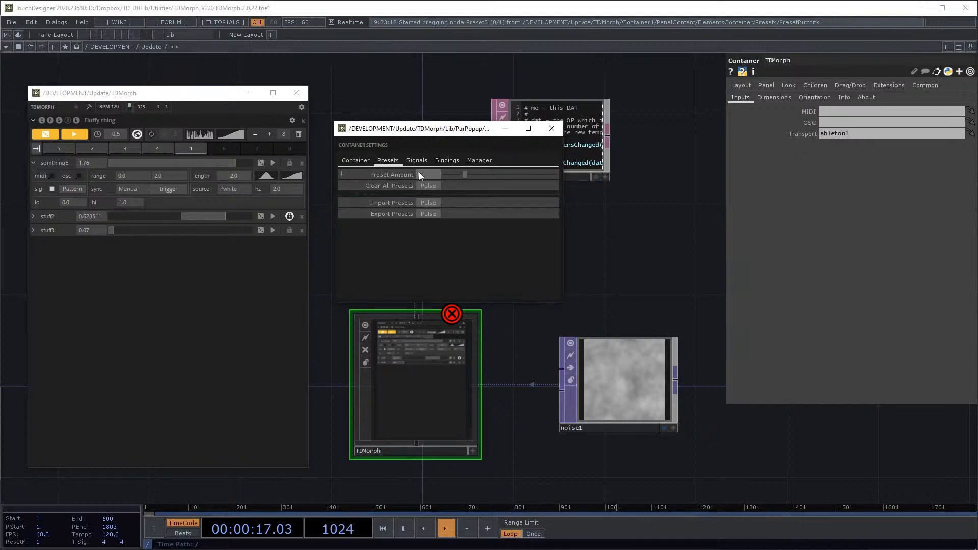
left_click(34, 163)
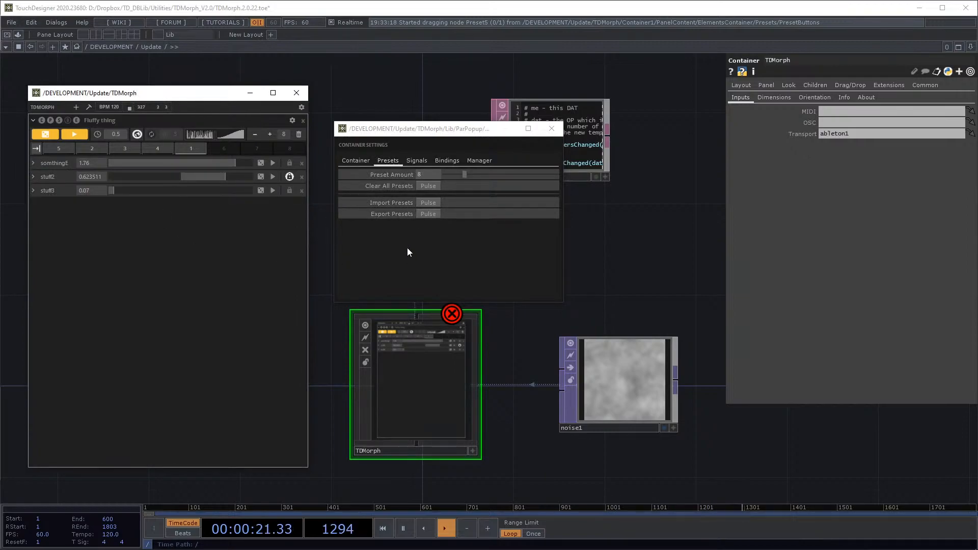
left_click(426, 211)
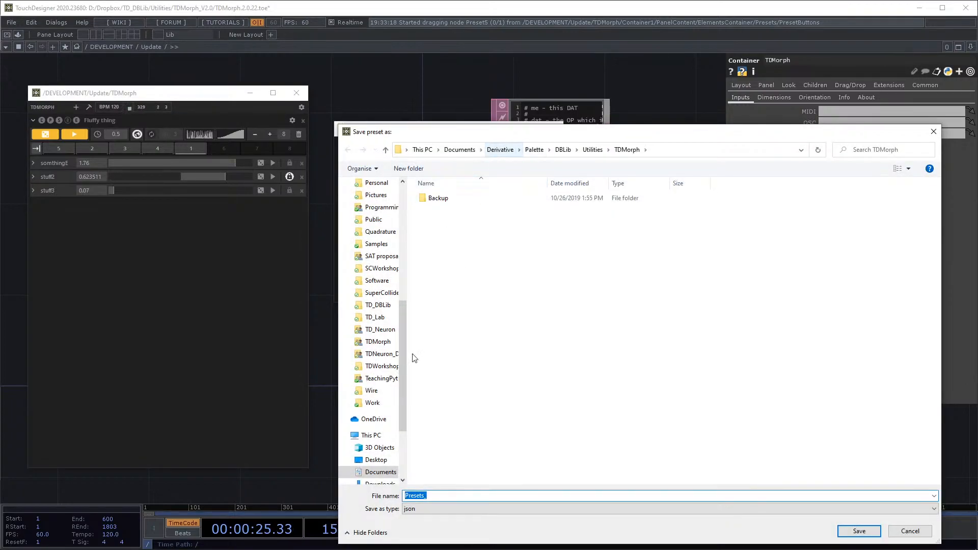
left_click(377, 461)
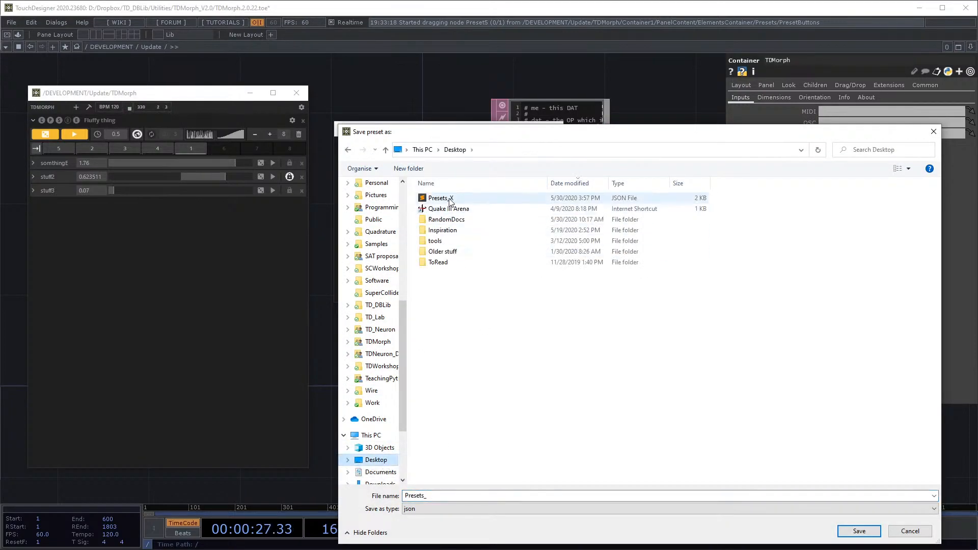
left_click(452, 198)
left_click(858, 531)
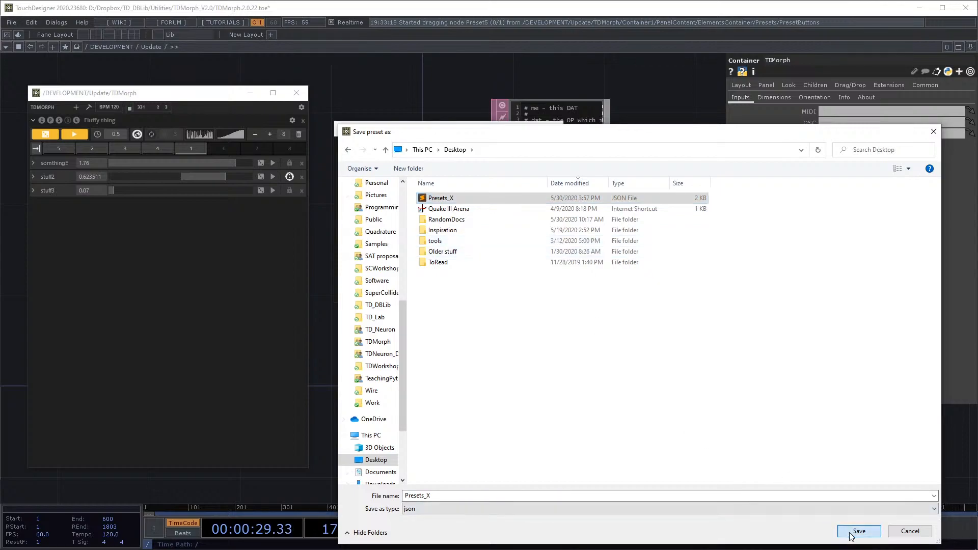
left_click(29, 282)
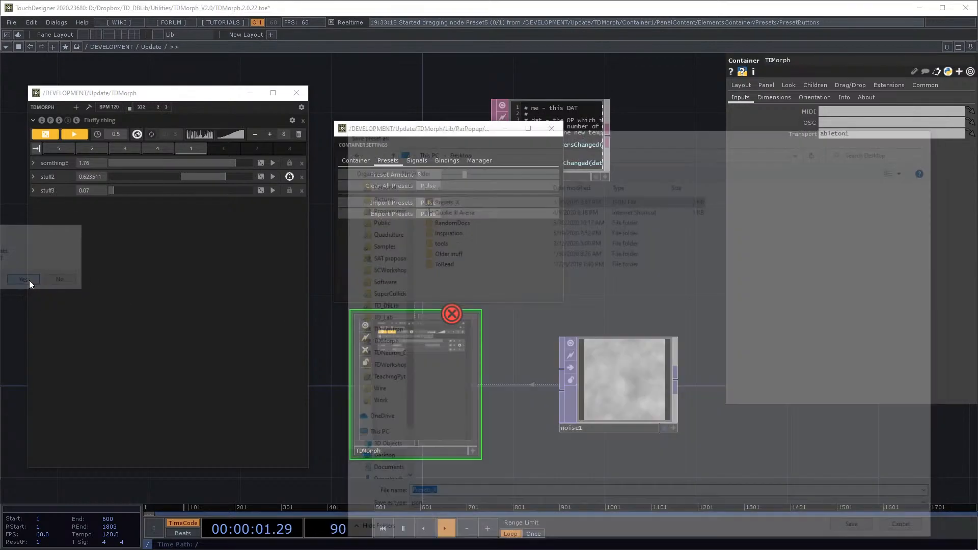
left_click_drag(60, 259, 135, 259)
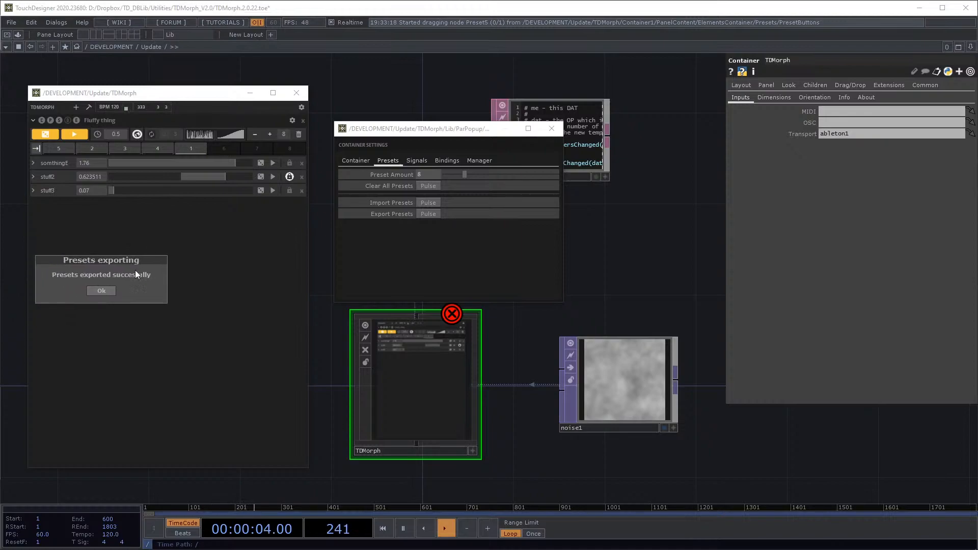
left_click(100, 290)
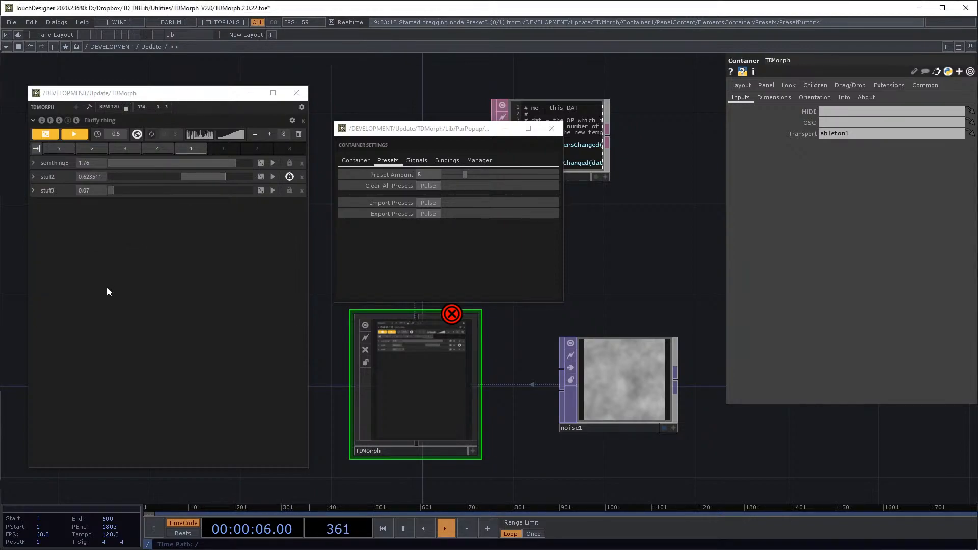
left_click(428, 202)
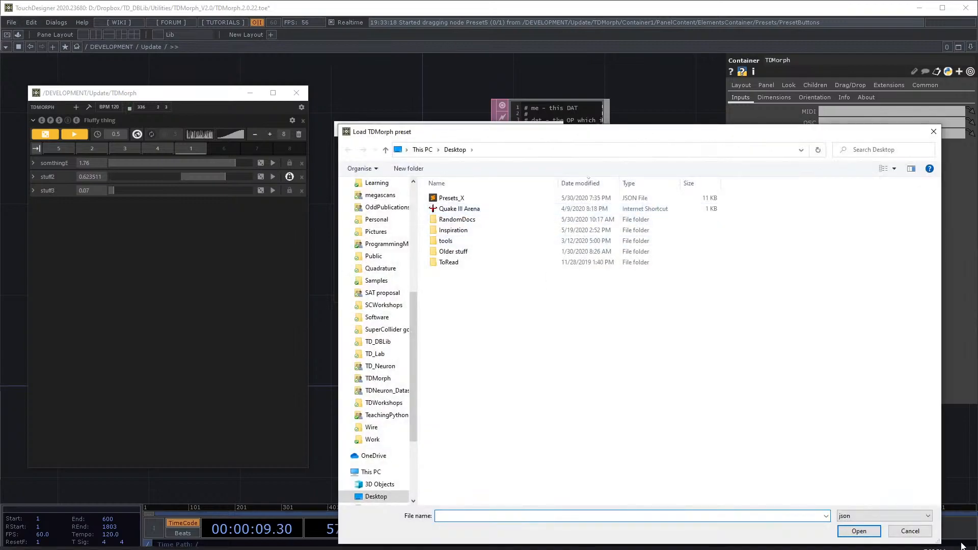
left_click(910, 532)
Step: Delete the stuff3, stuff2 and somthingE parameters from the Fluffy thing container and clear all its presets
left_click(301, 191)
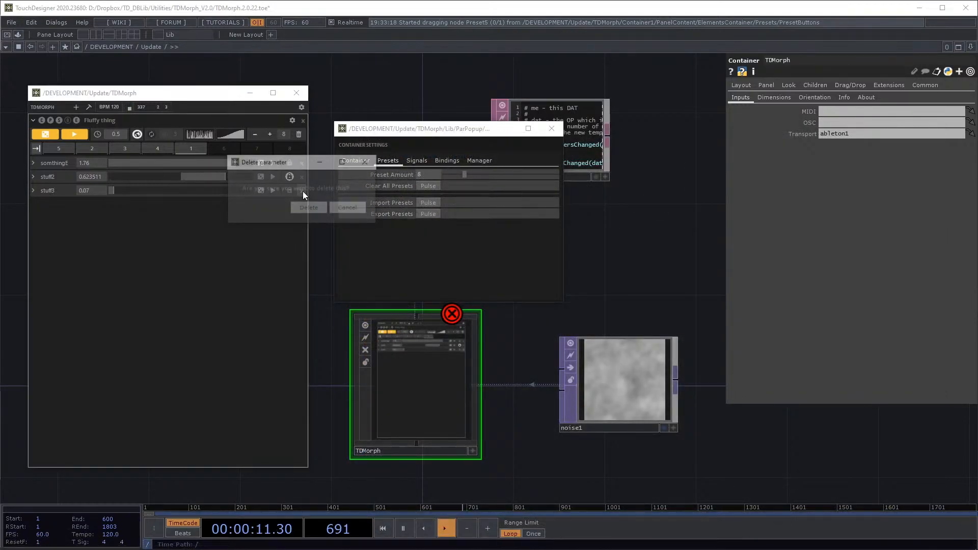
left_click(308, 206)
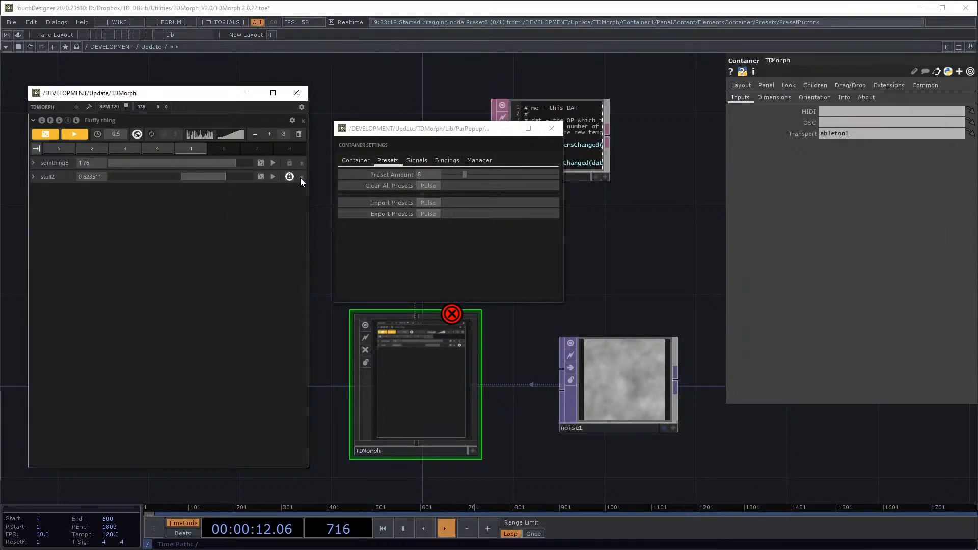
left_click(301, 176)
left_click(302, 186)
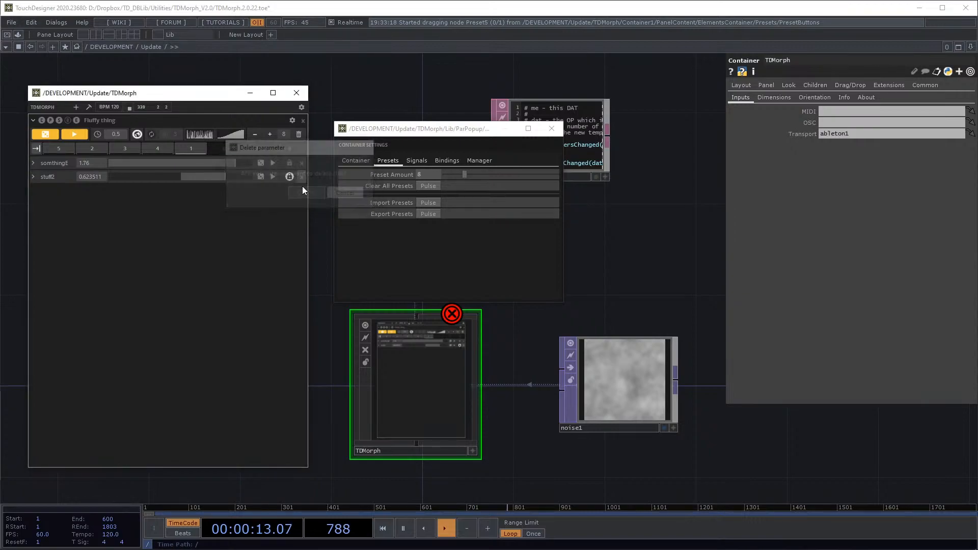
left_click(299, 134)
left_click(305, 151)
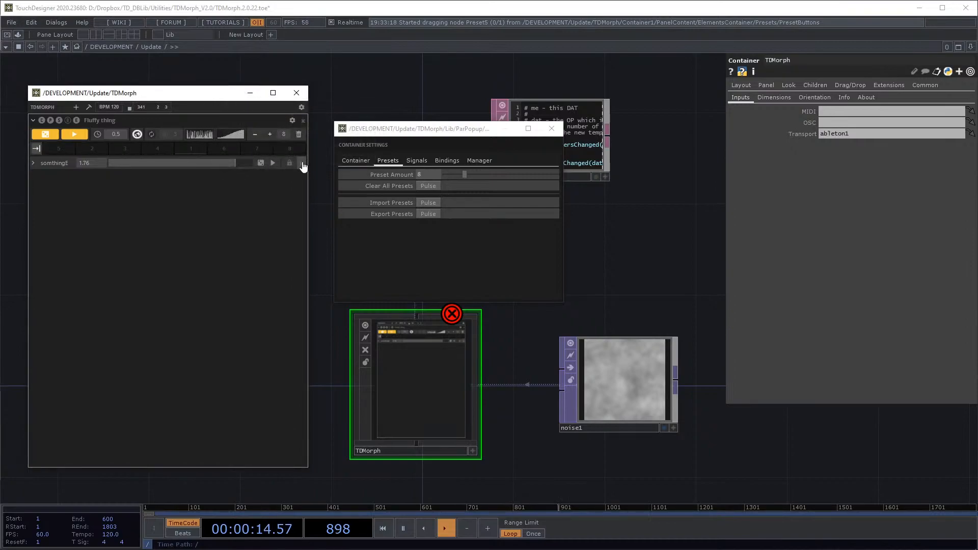
left_click(303, 166)
left_click(308, 178)
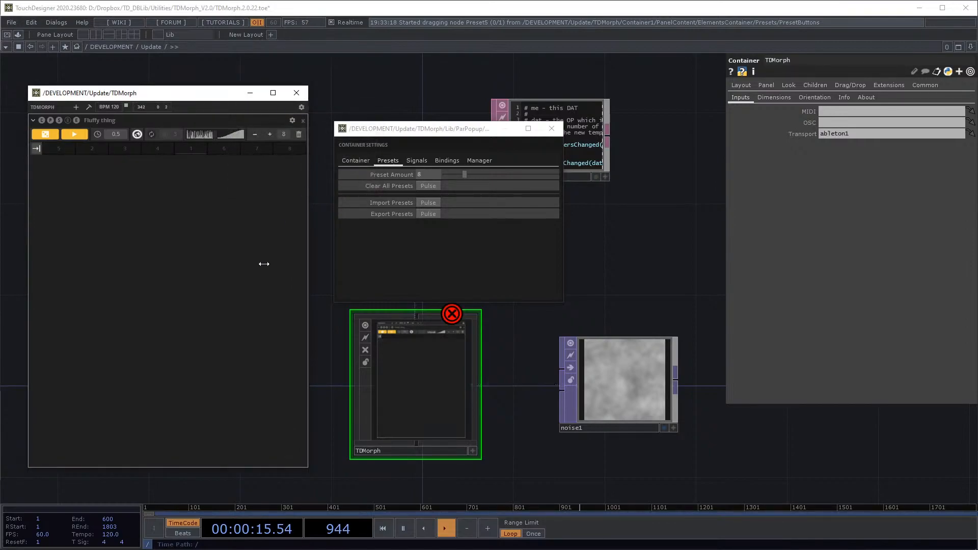
Step: Enter the TDMorph component's network and go down through Container1 and PanelContent into ElementsContainer
double_click(456, 398)
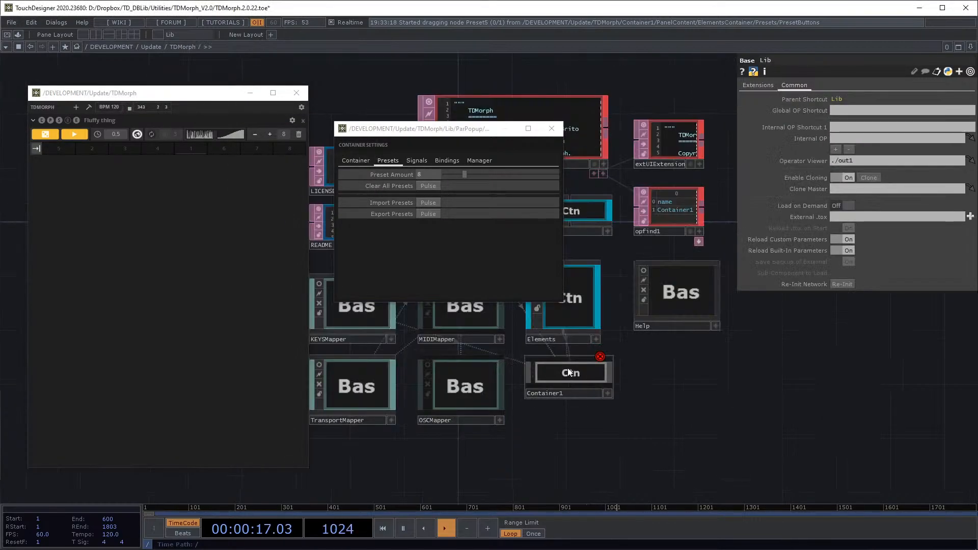
double_click(549, 384)
double_click(457, 405)
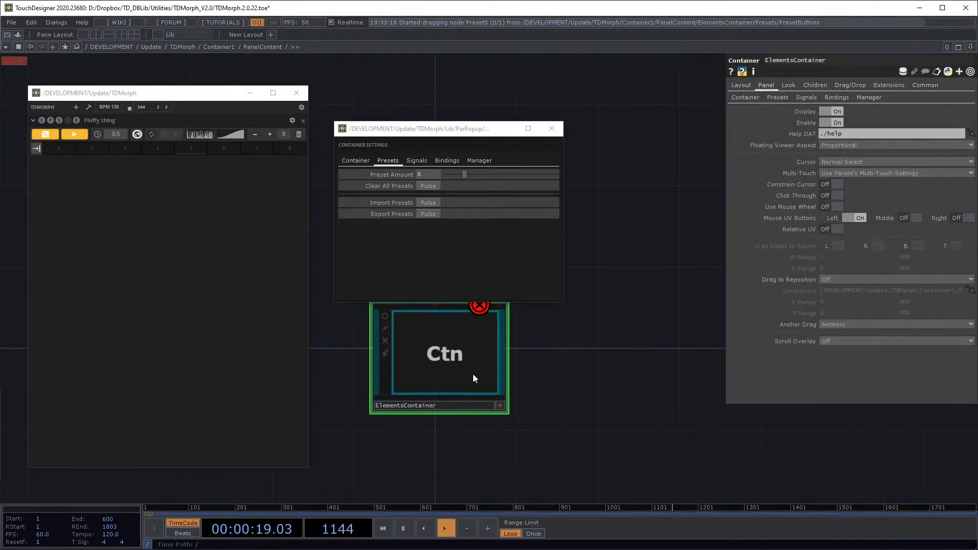
double_click(472, 376)
scroll(436, 397, "up", 10)
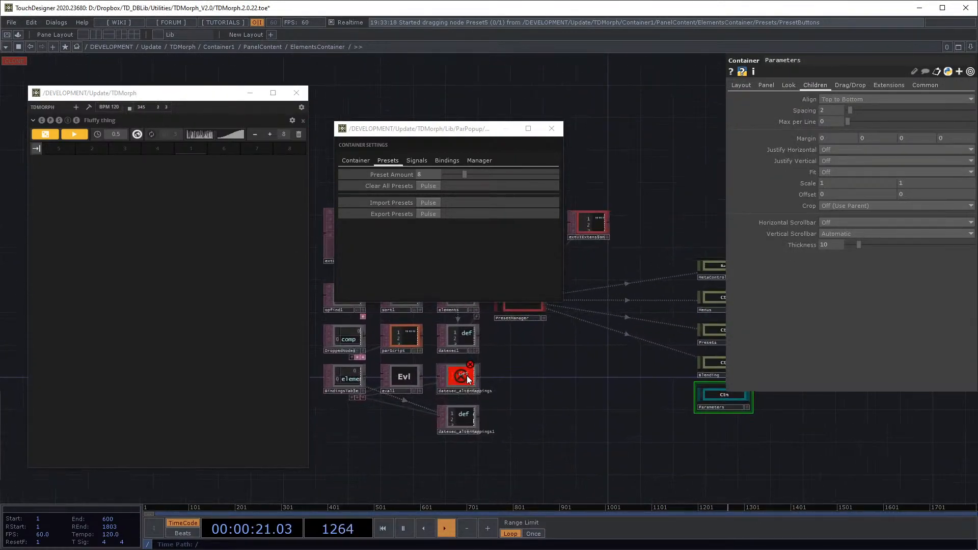
left_click(442, 372)
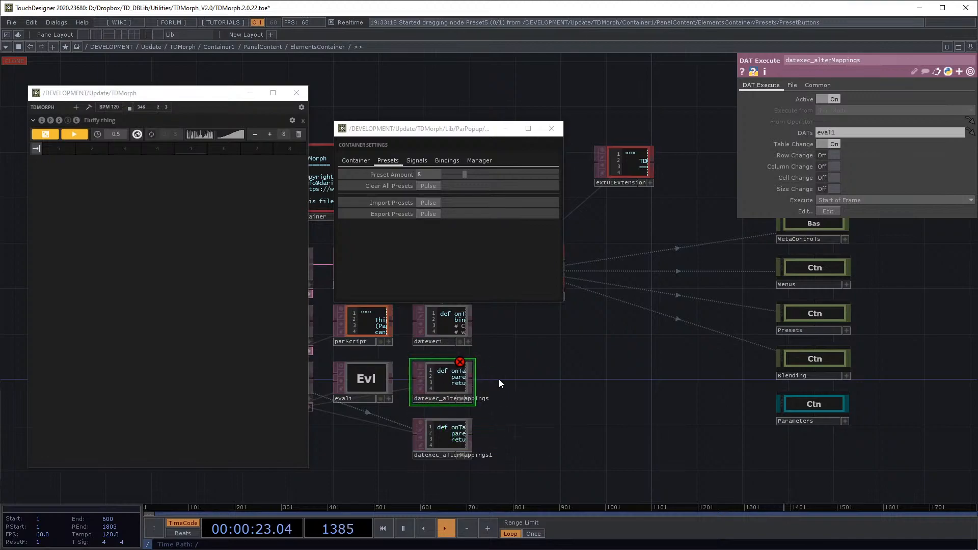
key("Tab")
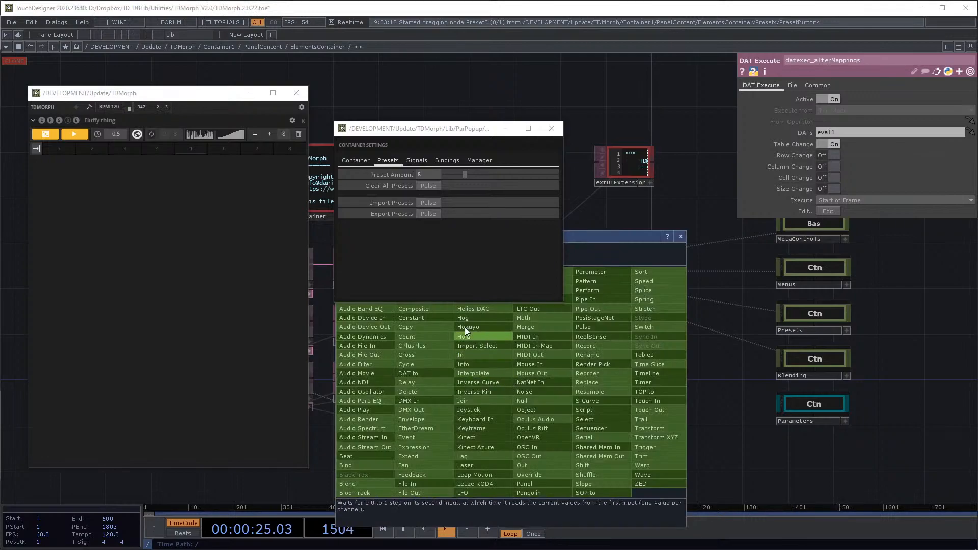
left_click_drag(460, 131, 1, 133)
left_click(353, 263)
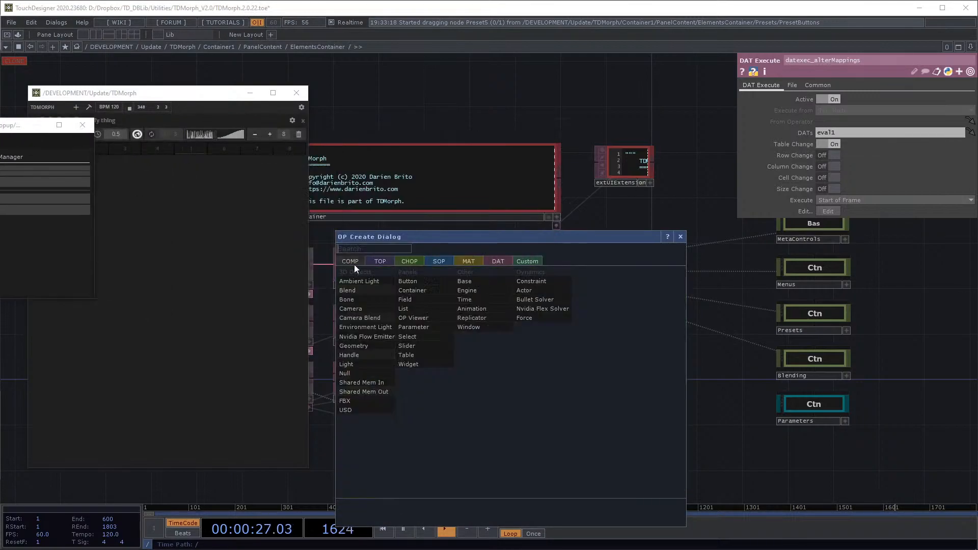
left_click(415, 280)
left_click(584, 379)
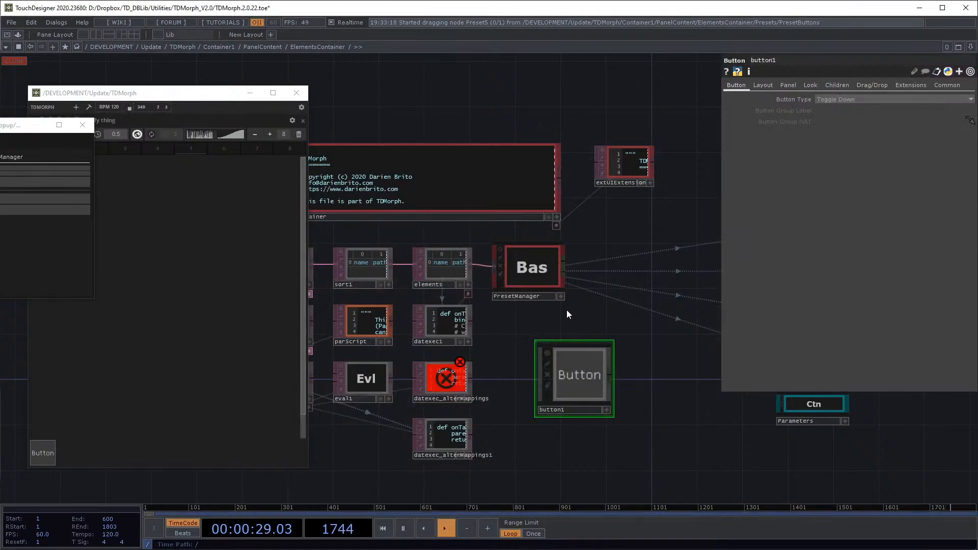
key("u")
key("i")
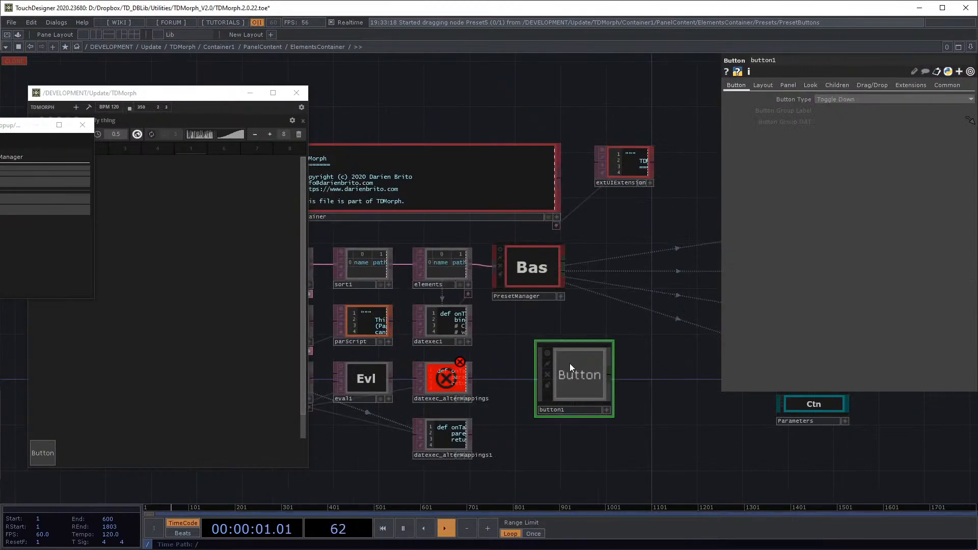
key("Delete")
left_click(462, 382)
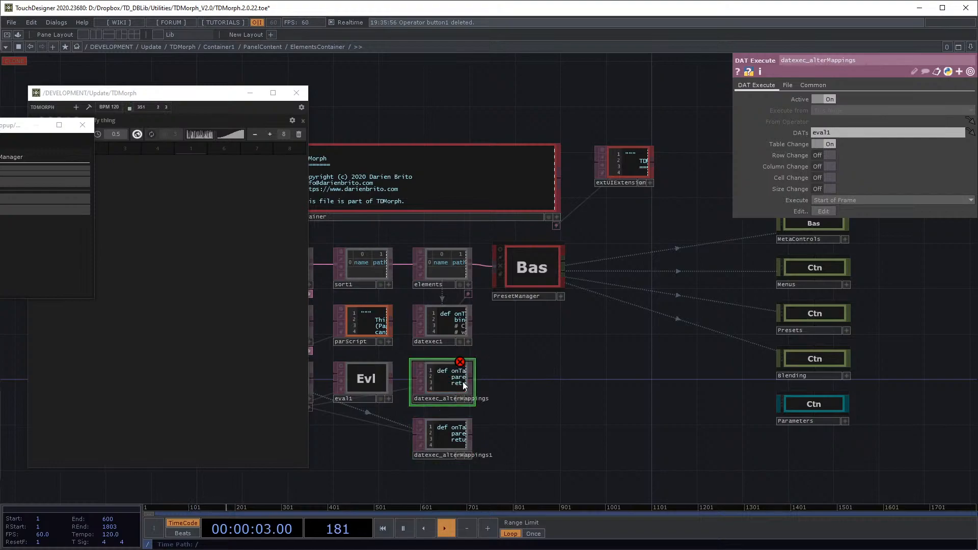
Step: Delete the "Fluffy thing" container from TDMorph and add a new empty container in its place
left_click(299, 134)
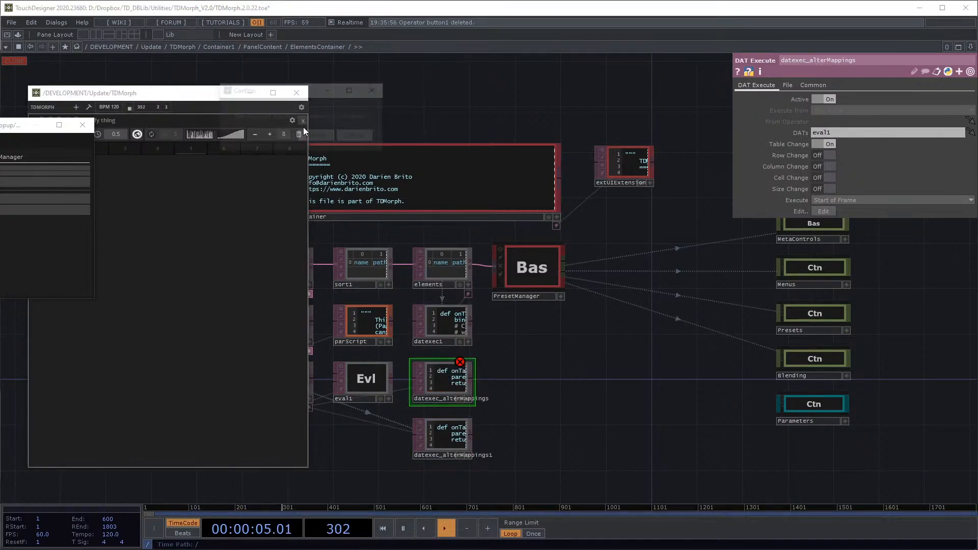
left_click(314, 136)
scroll(461, 359, "up", 3)
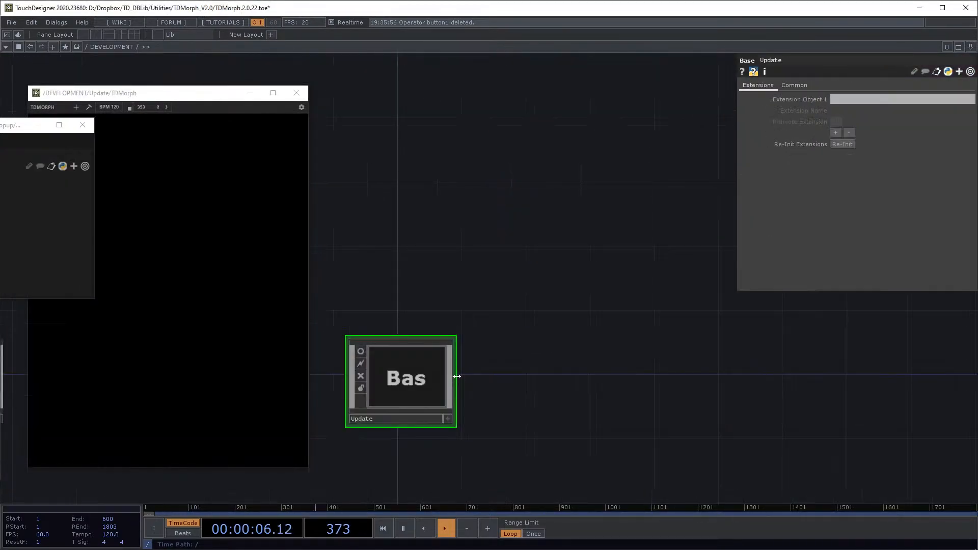
scroll(412, 371, "up", 3)
left_click_drag(521, 337, 532, 339)
left_click_drag(19, 125, 0, 132)
left_click(71, 111)
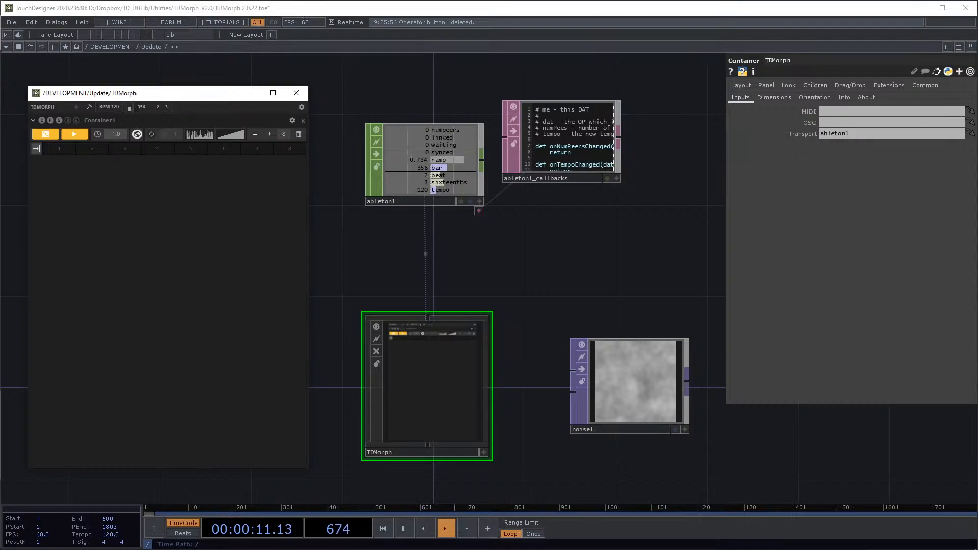
Step: Import the presets JSON file from the Desktop into the new container and close the container settings
left_click_drag(0, 142, 637, 147)
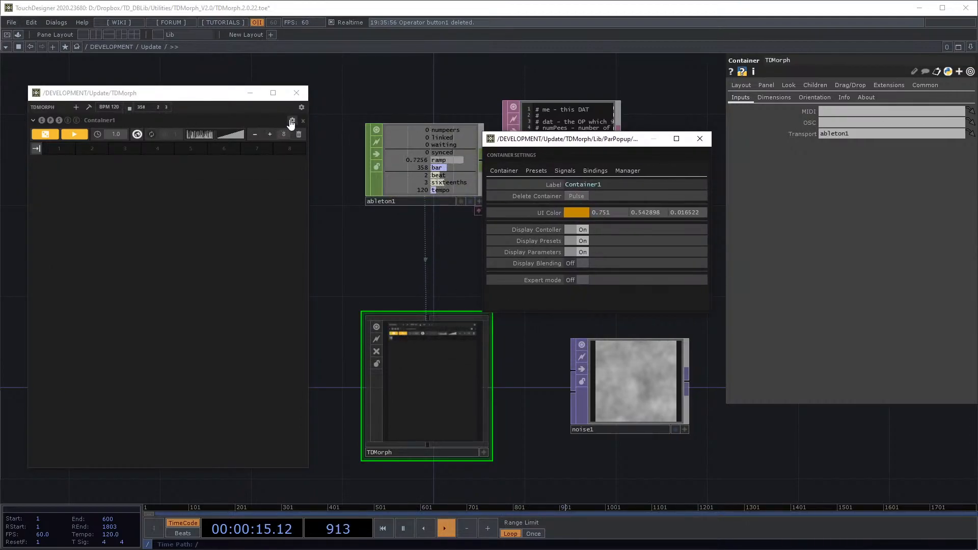
left_click(548, 171)
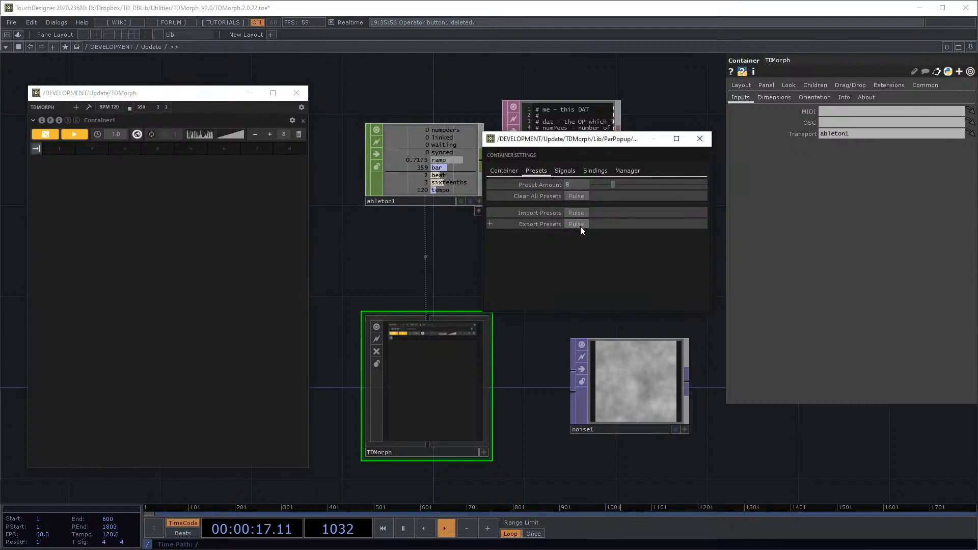
left_click(580, 213)
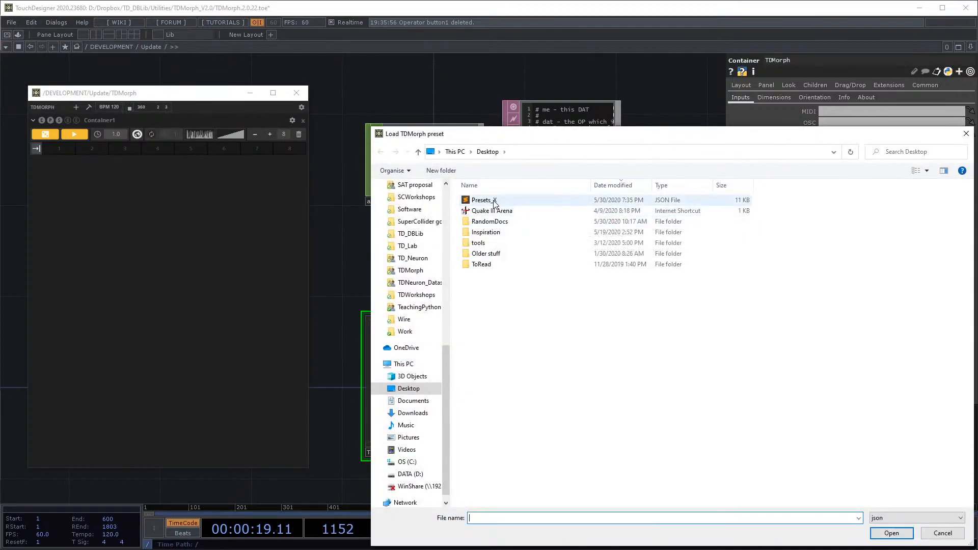
double_click(494, 200)
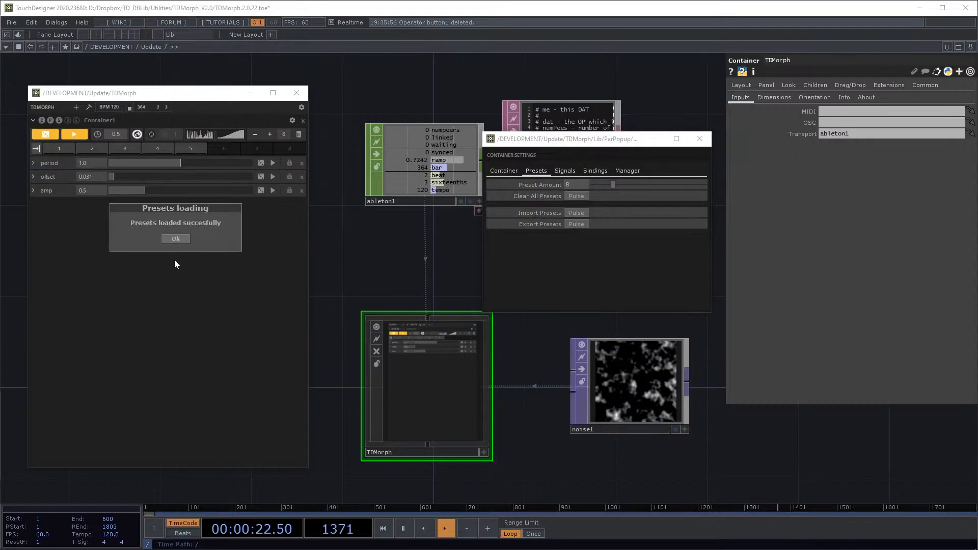
left_click(176, 240)
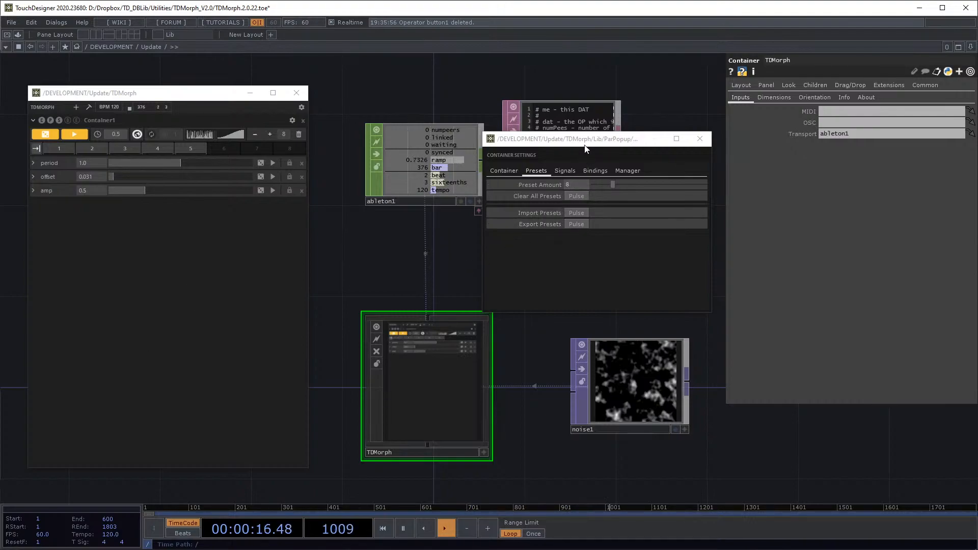
left_click(700, 139)
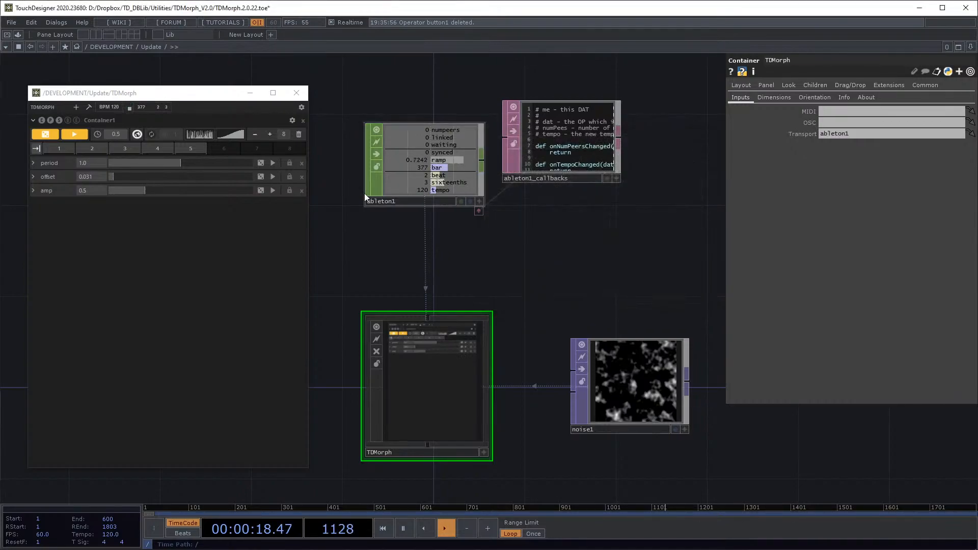
Step: Add the noise1 operator's Monochrome parameter to the TDMorph container
scroll(512, 229, "down", 3)
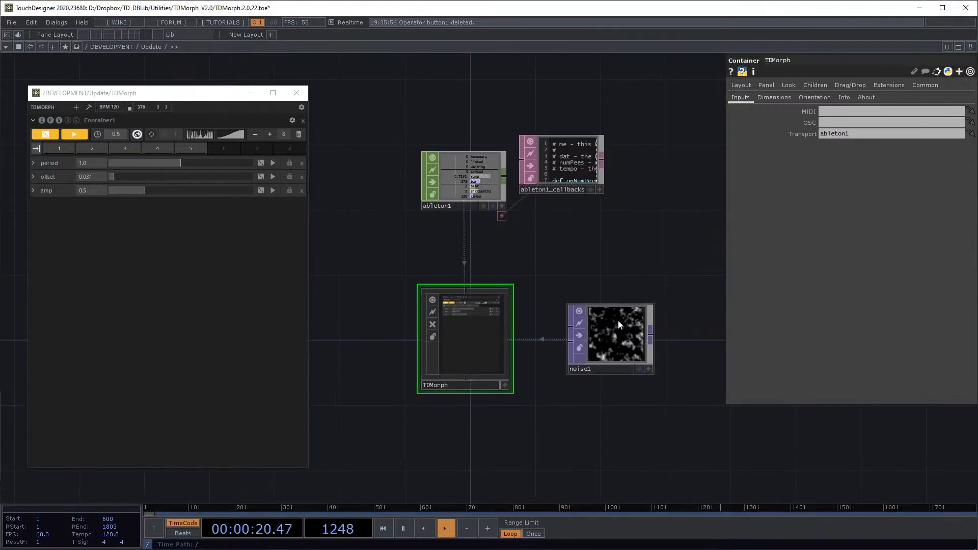
left_click(608, 319)
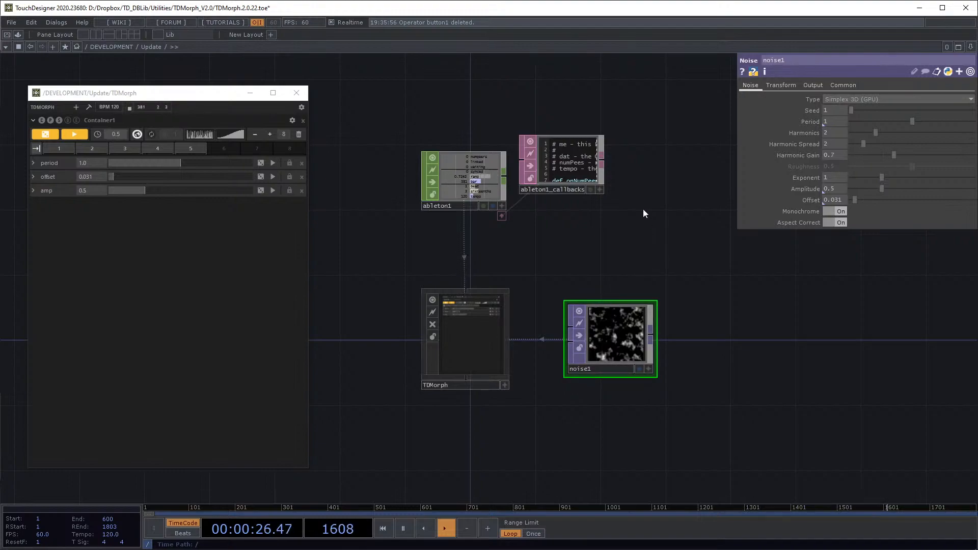
left_click_drag(556, 159, 572, 172)
left_click_drag(598, 341, 579, 340)
left_click_drag(679, 329, 657, 273)
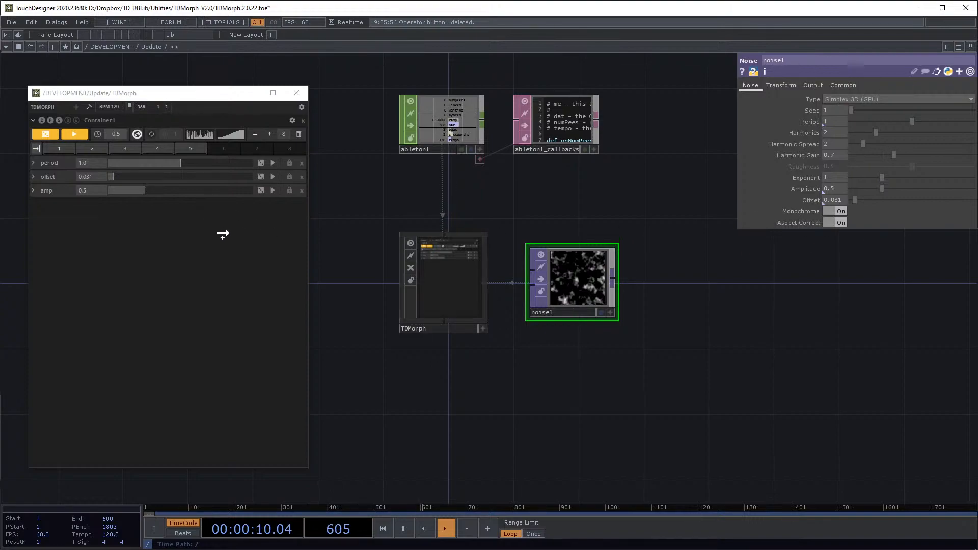
left_click_drag(224, 234, 217, 231)
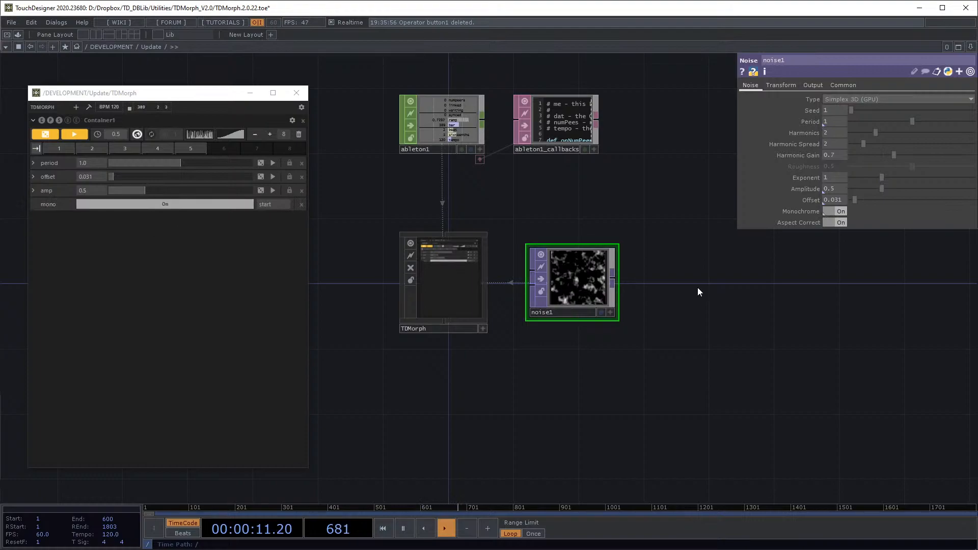
Step: Create a Text TOP and place it directly below noise1
key("Tab")
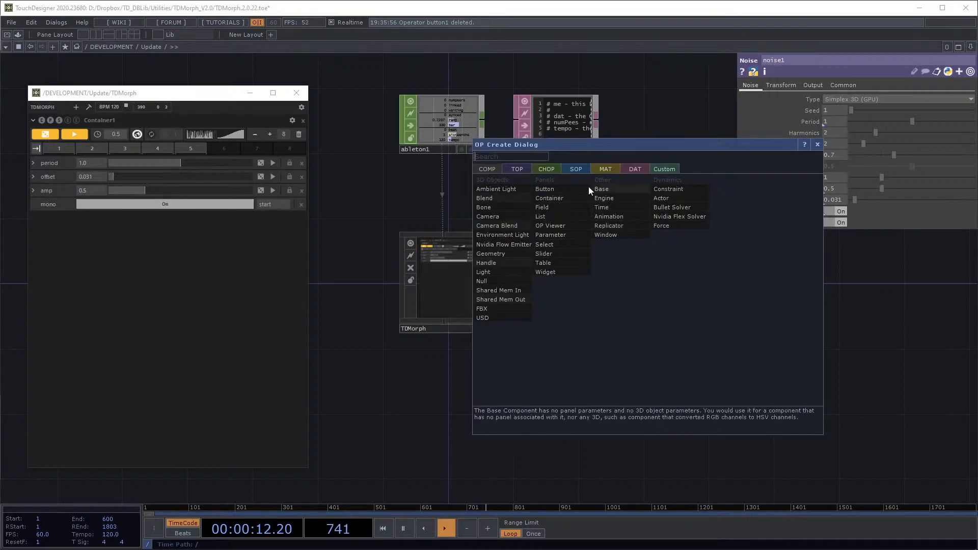
left_click(516, 168)
left_click(702, 212)
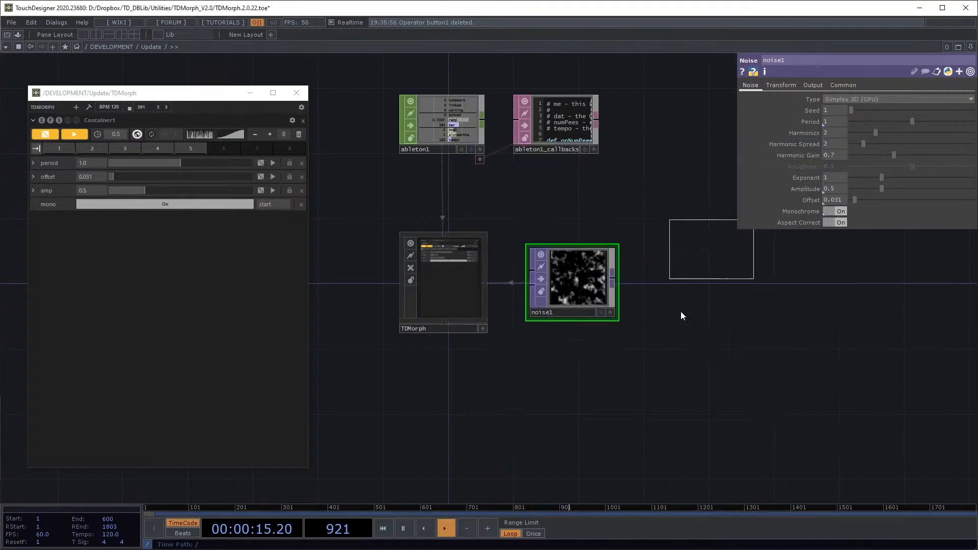
left_click(571, 365)
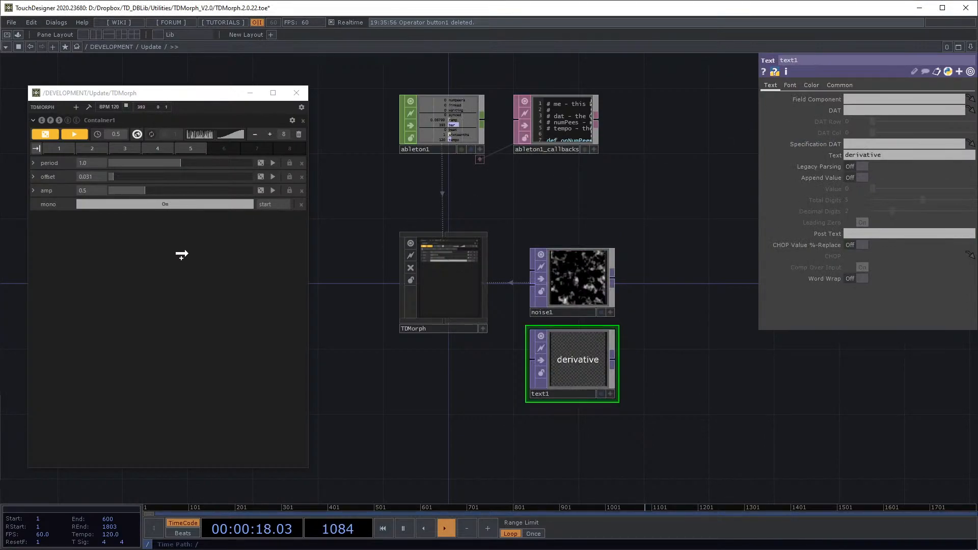
Step: Add the text1 operator's DAT and Text parameters to the TDMorph container
left_click_drag(182, 254, 180, 253)
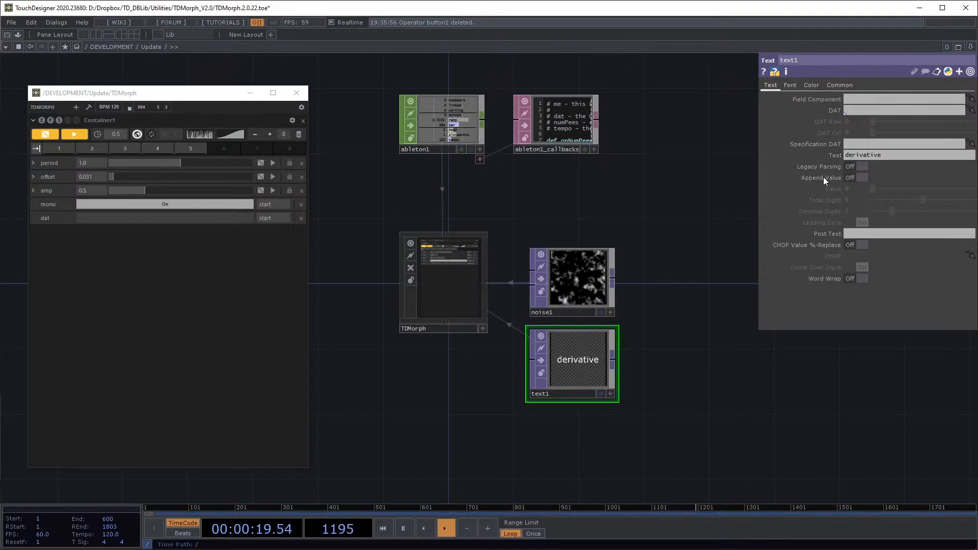
left_click_drag(835, 156, 203, 274)
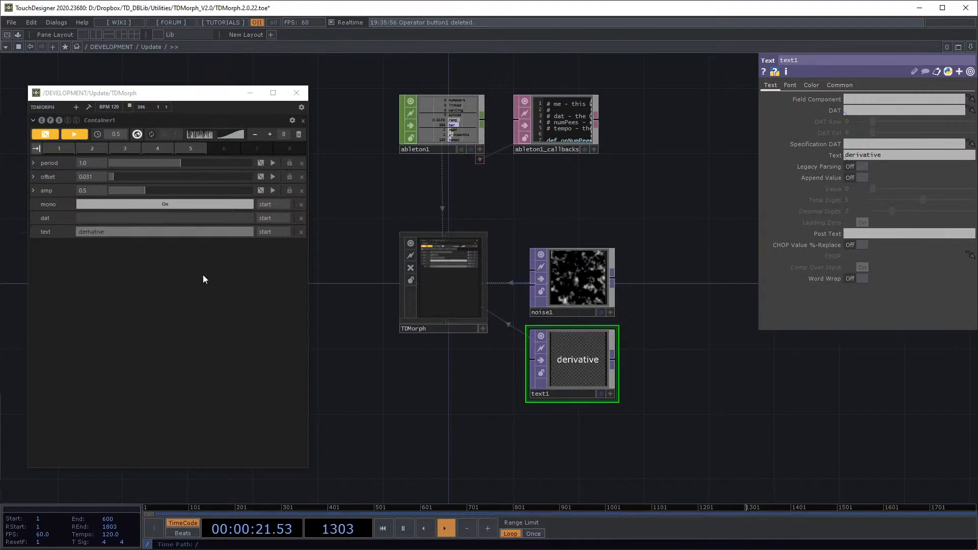
left_click(131, 234)
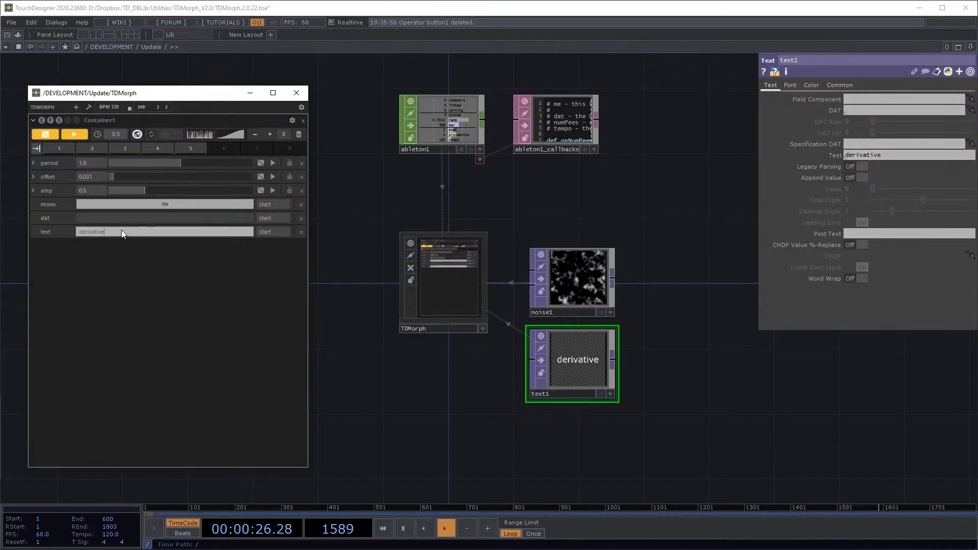
Step: Clear all presets of the container and store the current parameter state in preset slot 1
left_click(298, 134)
left_click(297, 151)
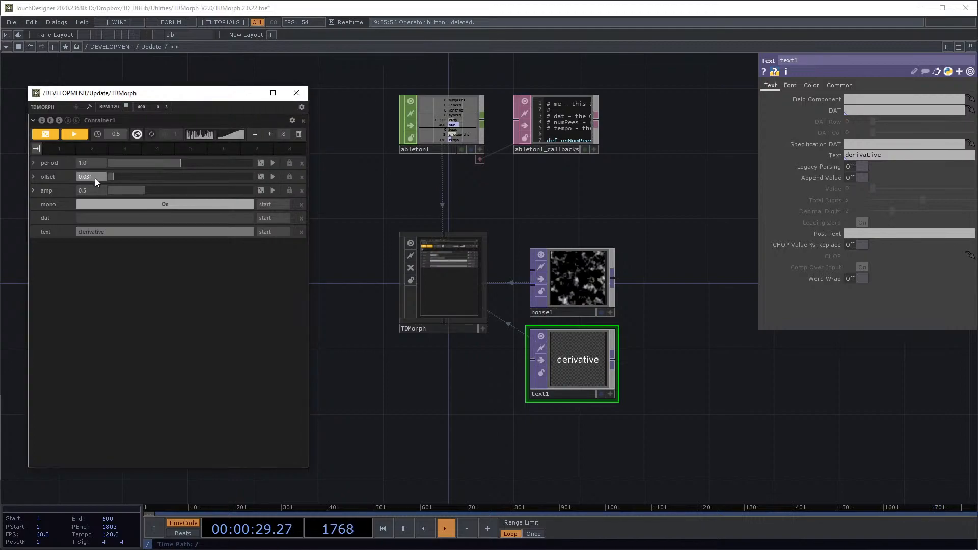
left_click(59, 147)
Step: Set the container's text parameter to "Other" and store the state in preset slot 2
left_click(127, 234)
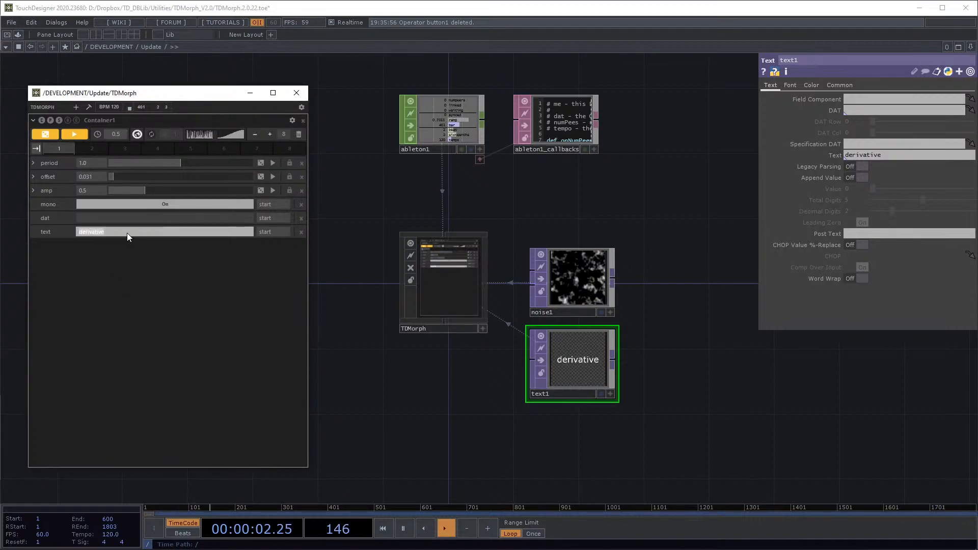
type("Other")
key("Return")
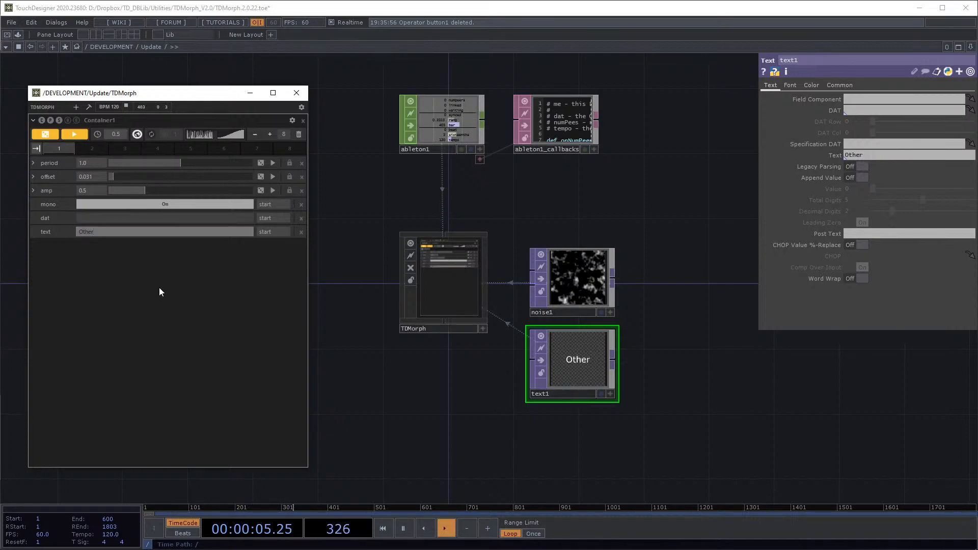
left_click(92, 148)
Step: Try the end option for the text parameter by recalling presets 1 and 2, and switch it back to start
left_click(274, 232)
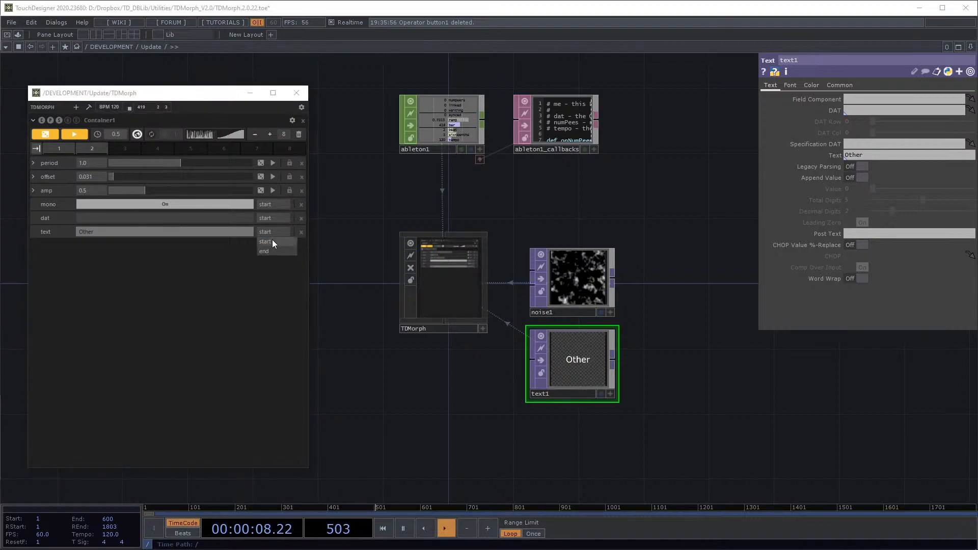
left_click(200, 264)
left_click(56, 151)
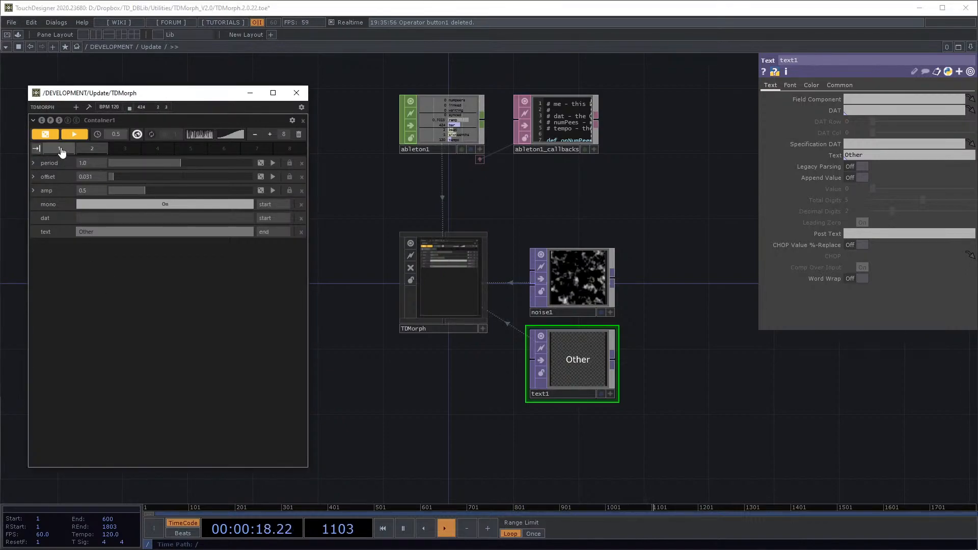
left_click(84, 151)
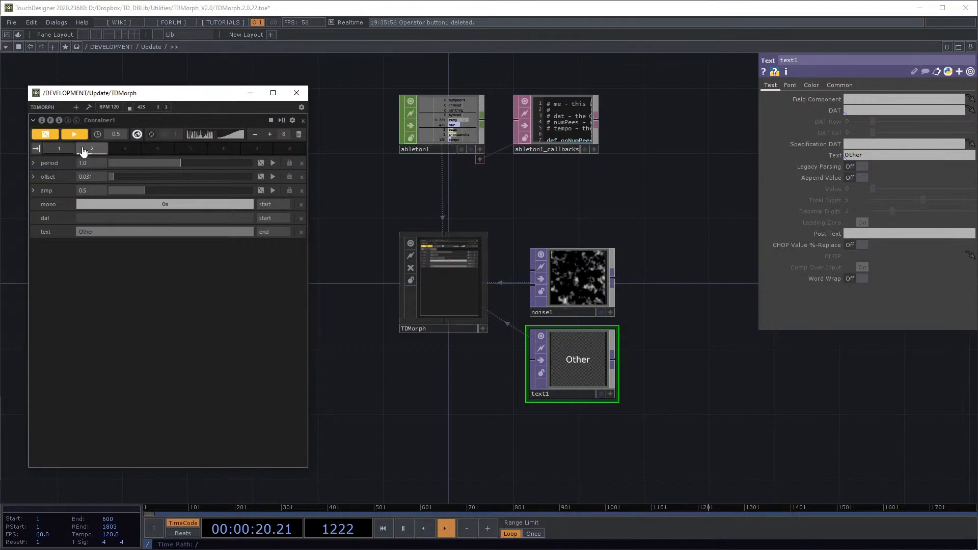
left_click(271, 232)
left_click(270, 241)
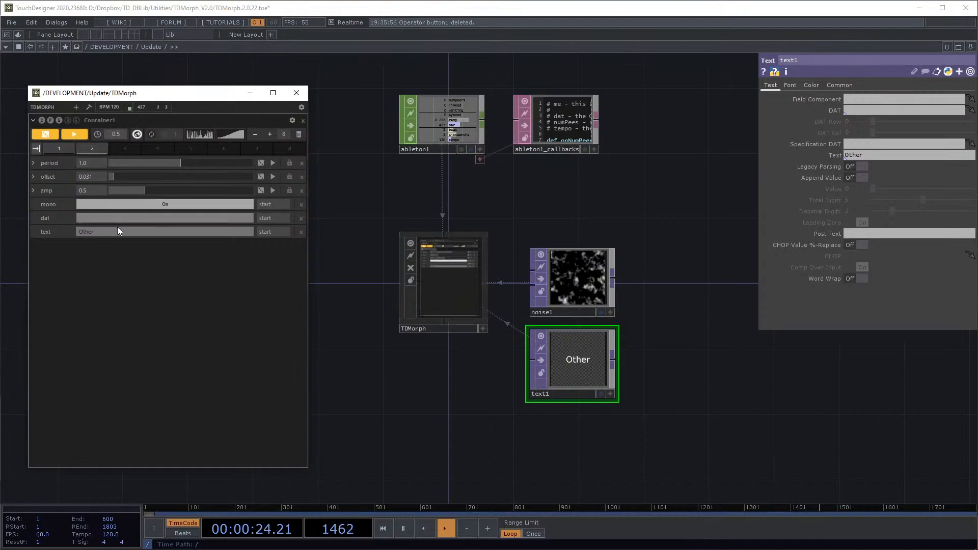
Step: Clear presets 2 and 1 and store the current parameter state again in preset slot 1
right_click(85, 151)
right_click(59, 149)
left_click(59, 152)
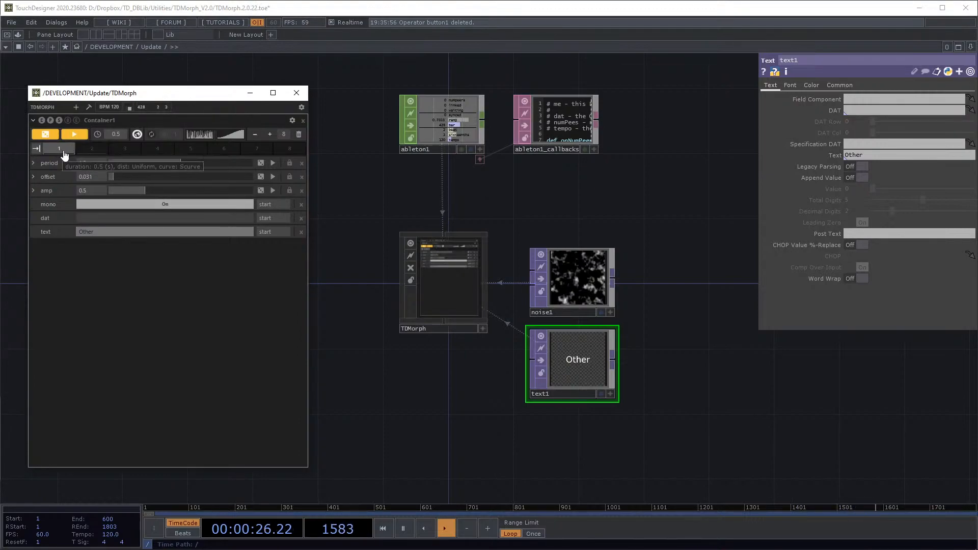
left_click(94, 228)
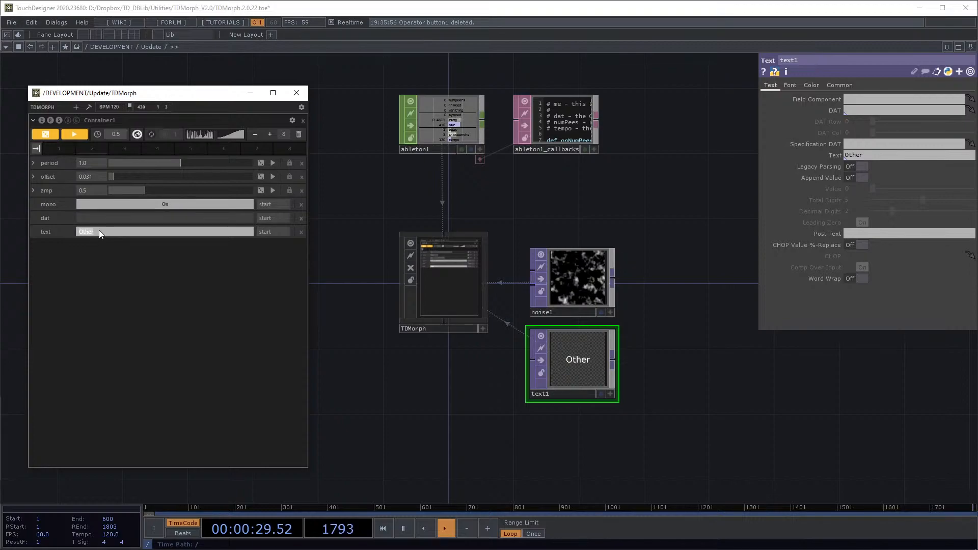
left_click(161, 270)
left_click(54, 146)
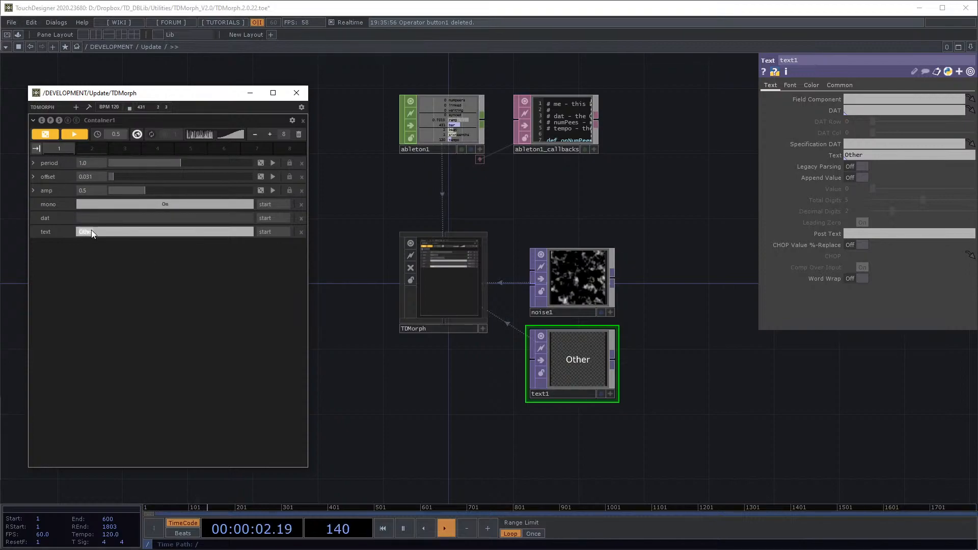
Step: Set the container's text parameter to "Ppppp", store it in preset slot 2, and test by recalling presets 1 and 2
left_click(90, 234)
type("Ppppp")
key("Return")
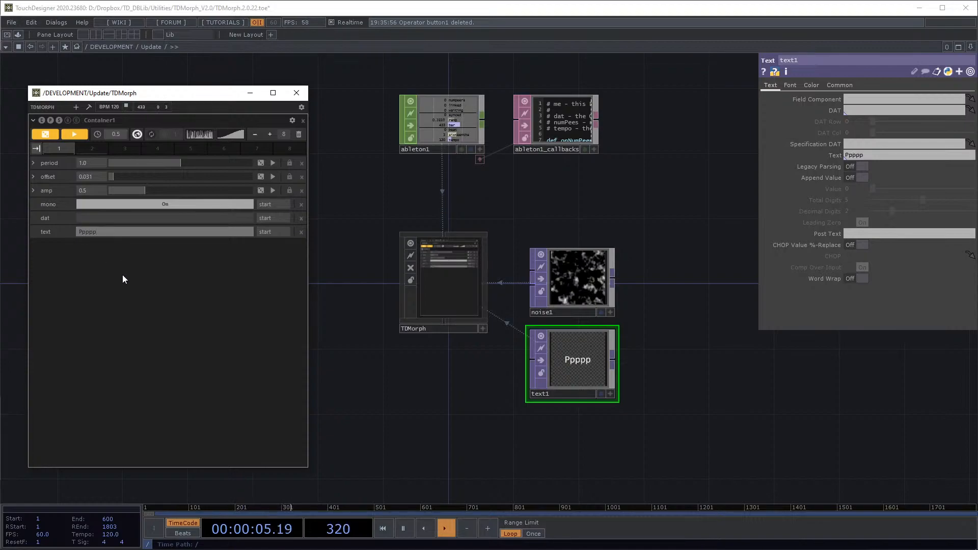
left_click(94, 149)
left_click(67, 151)
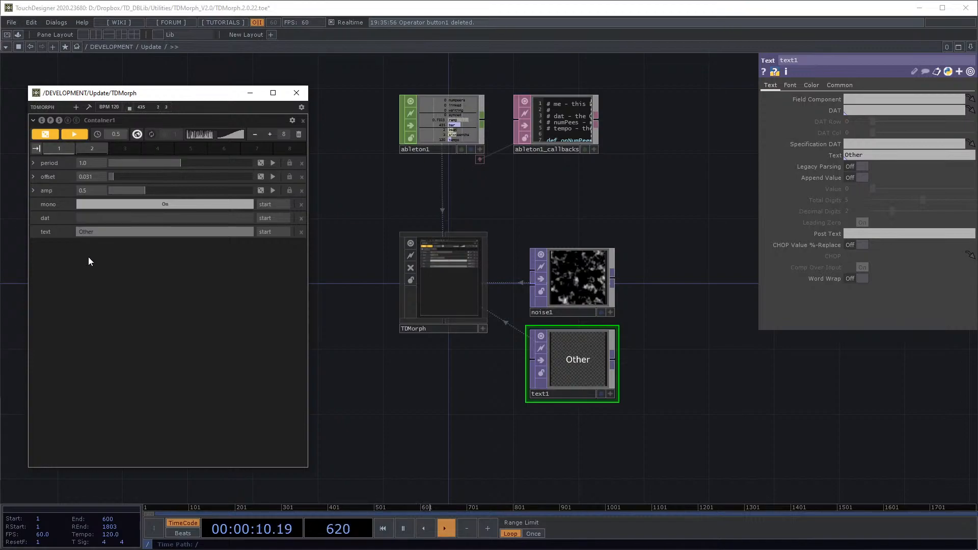
left_click(92, 149)
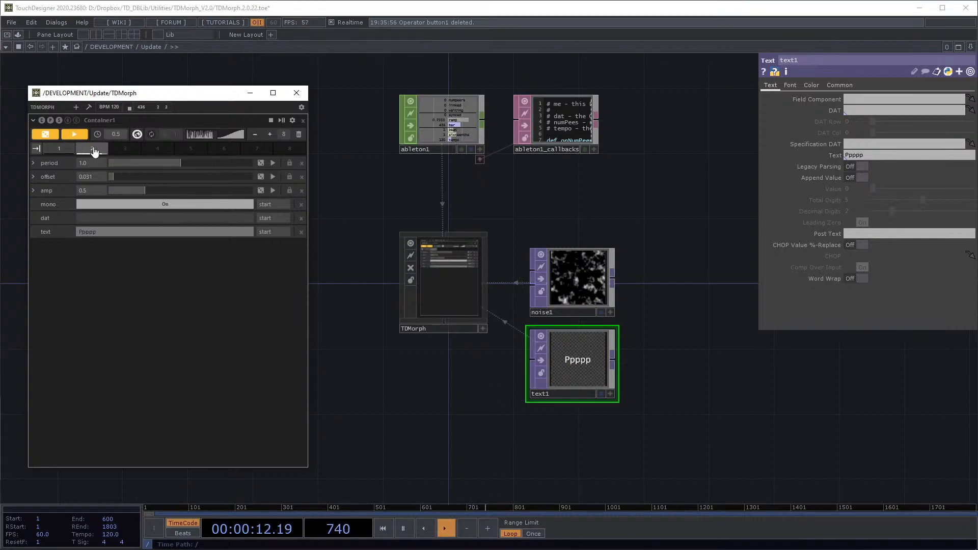
Step: Switch the text parameter from start to end and test it by recalling presets 1 and 2
left_click(283, 233)
left_click(279, 249)
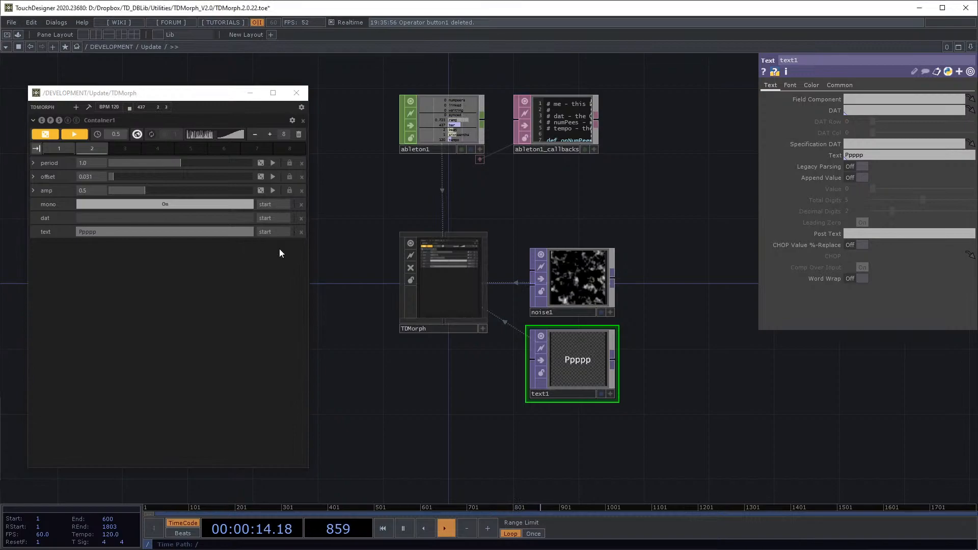
left_click(56, 150)
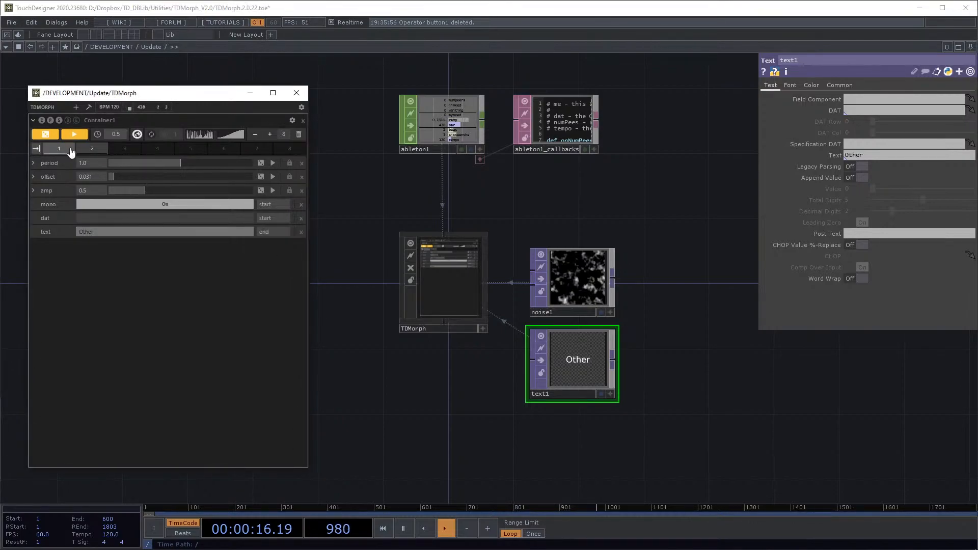
left_click(90, 149)
left_click(61, 149)
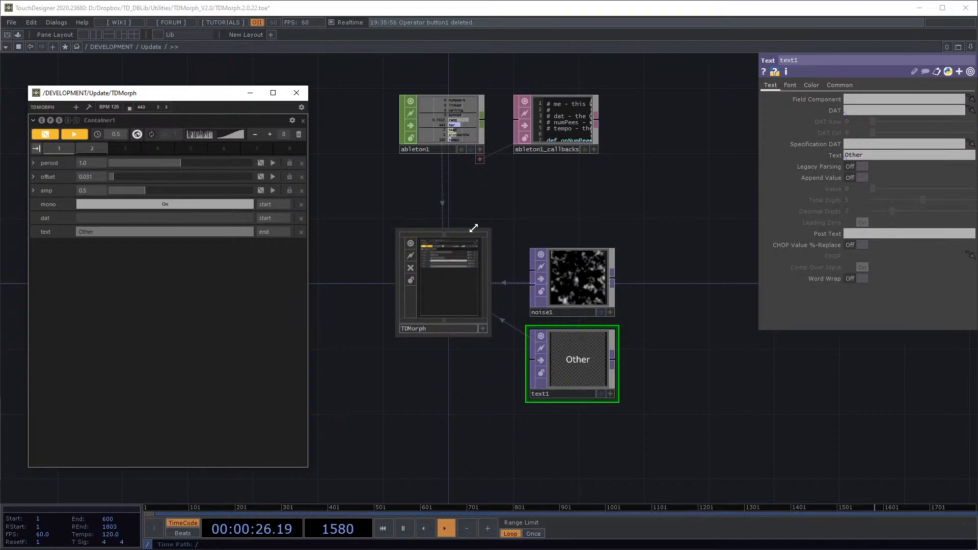
left_click_drag(463, 237, 440, 225)
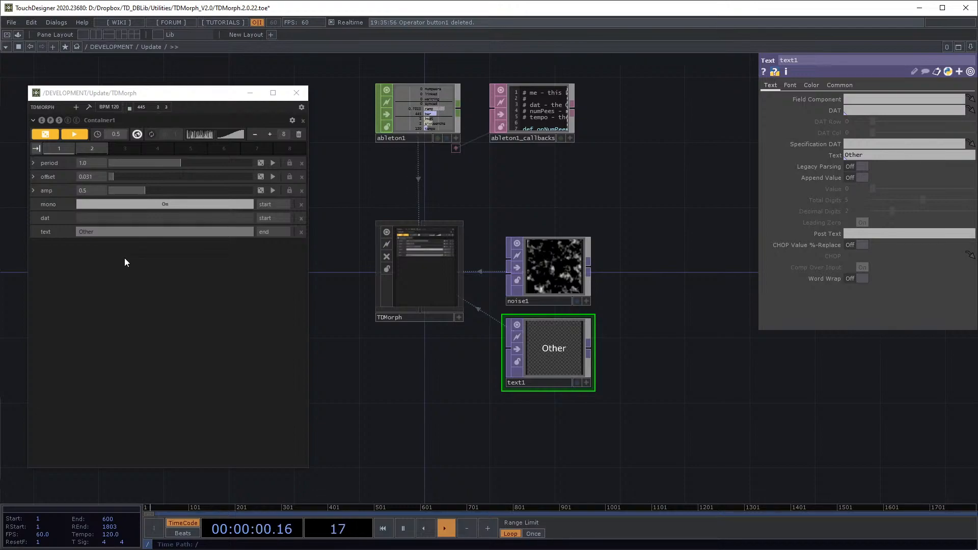
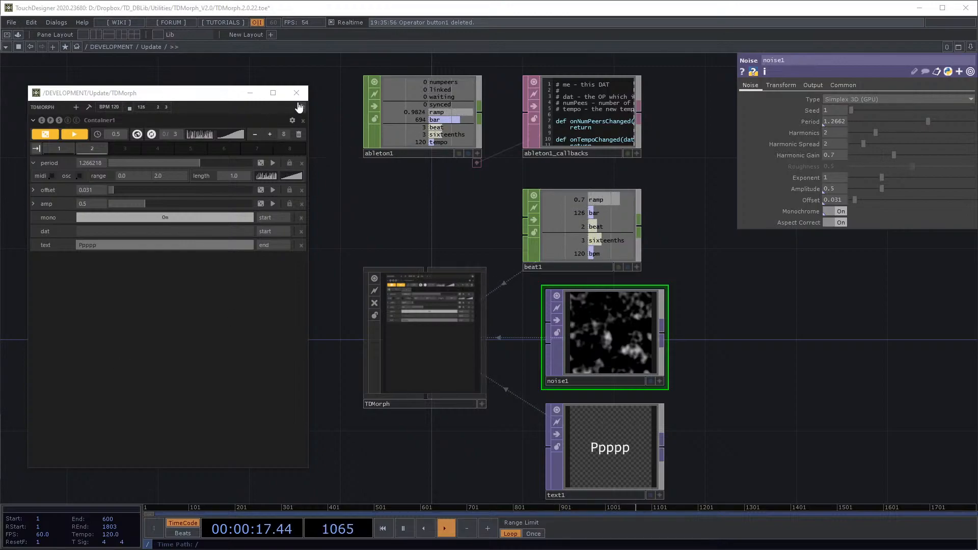
Step: Add the Morphing Timers component to the network from TDMorph's tools
left_click_drag(425, 190, 451, 177)
scroll(461, 170, "down", 4)
scroll(571, 204, "up", 2)
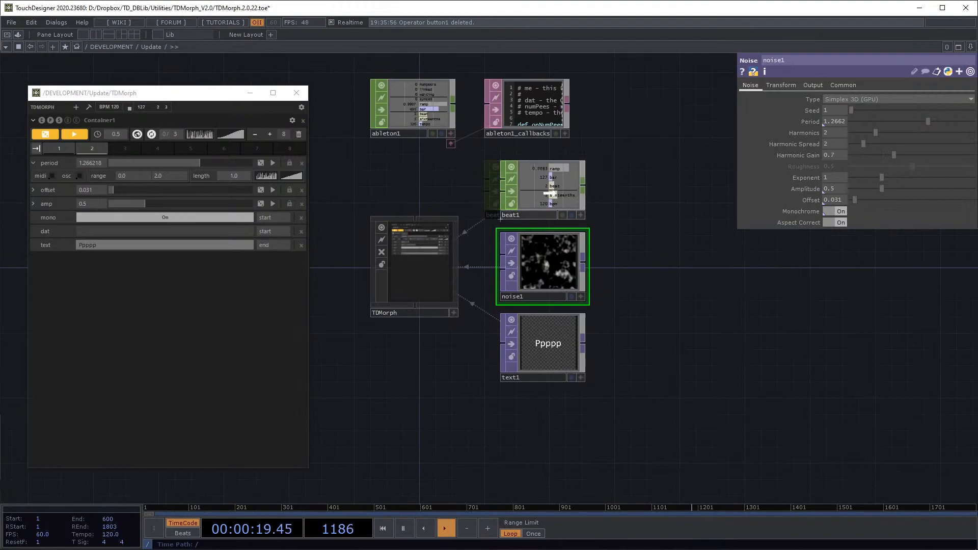
left_click_drag(457, 343, 521, 315)
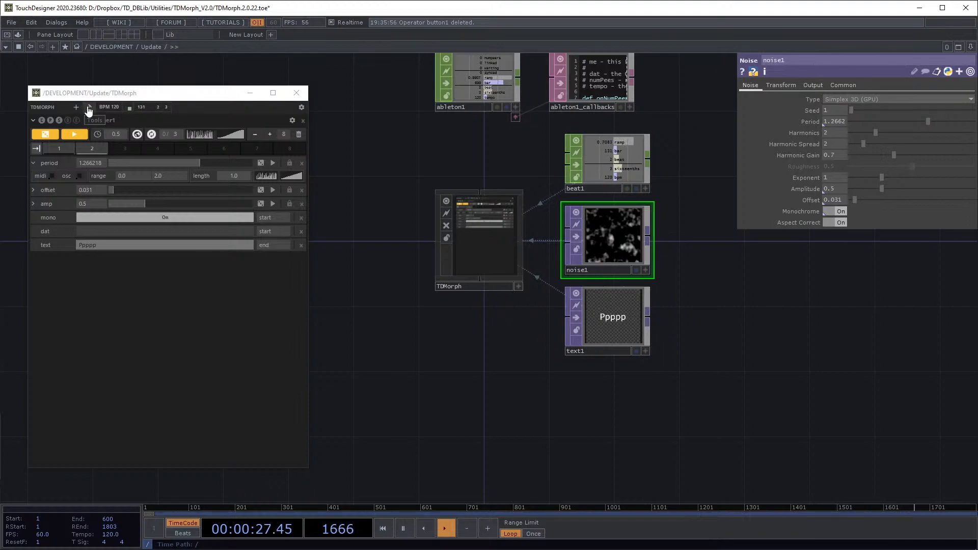
left_click(89, 109)
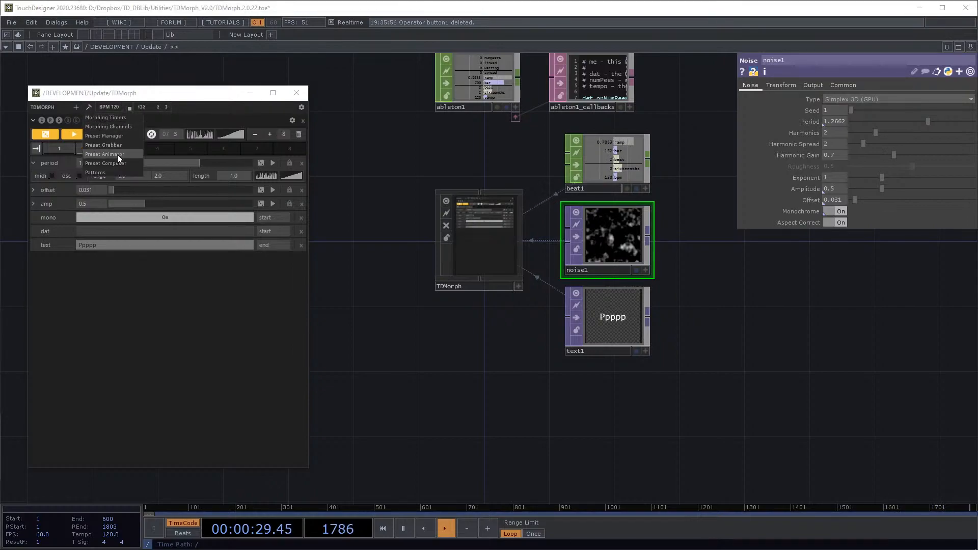
left_click(129, 119)
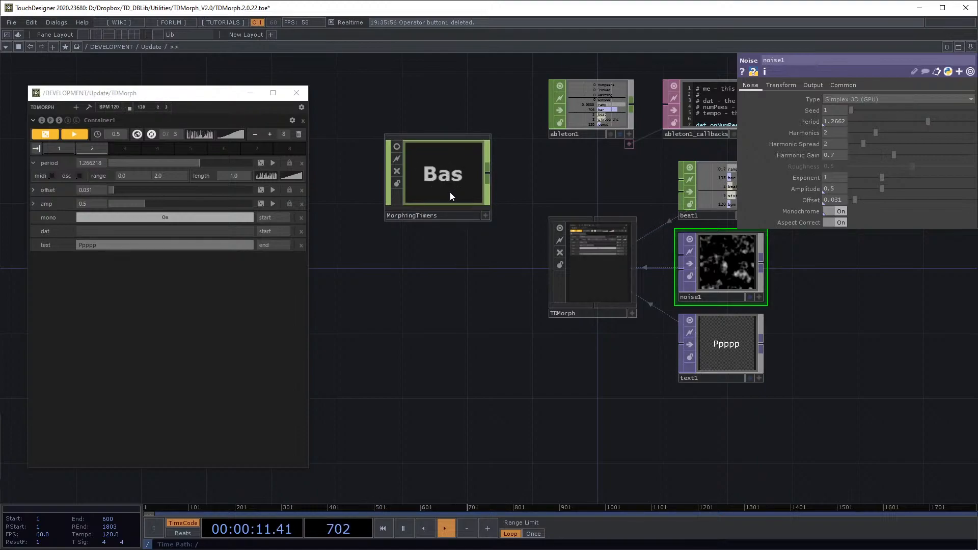
Step: Enter the MorphingTimers component and turn on the Container1 node's viewer to display its timer channels
key("i")
left_click_drag(525, 215, 700, 213)
scroll(700, 213, "down", 3)
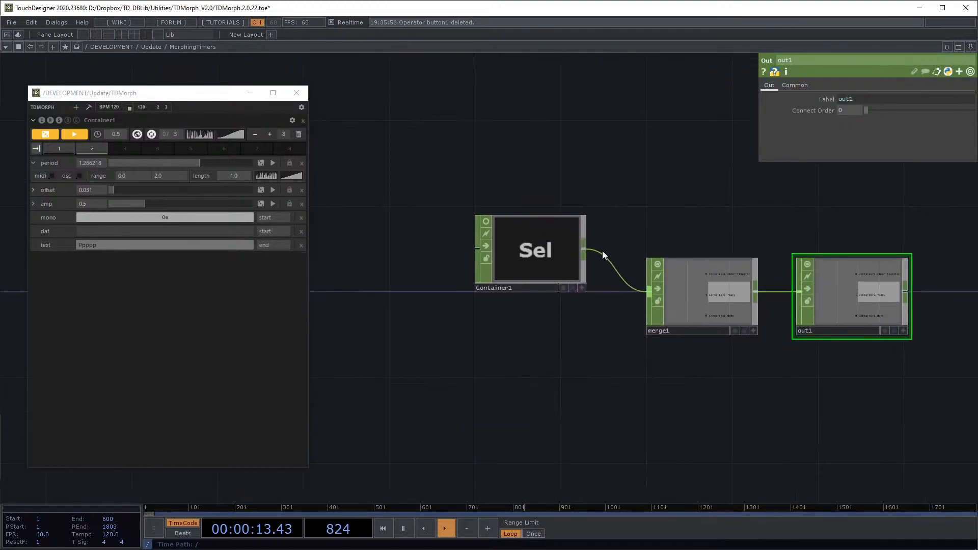
scroll(552, 246, "up", 2)
left_click(475, 306)
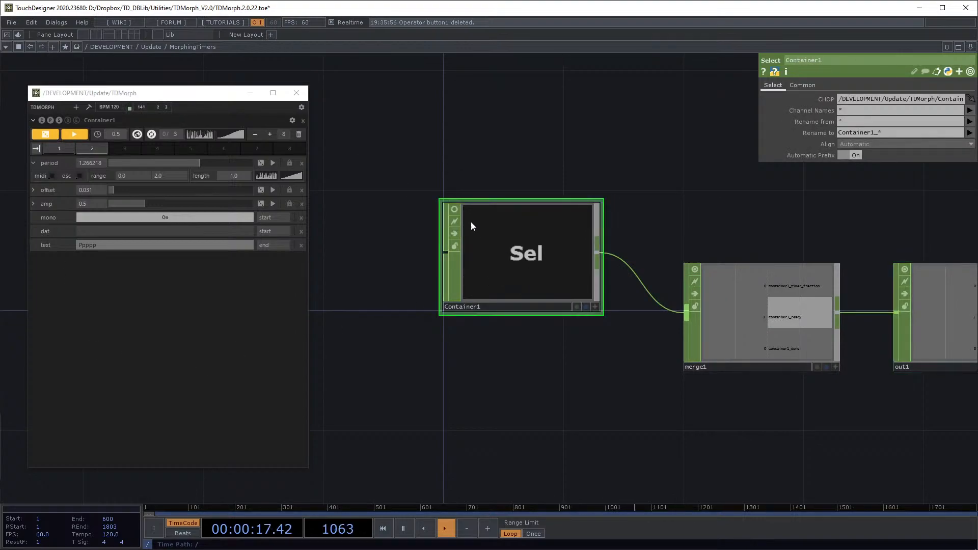
scroll(657, 203, "up", 3)
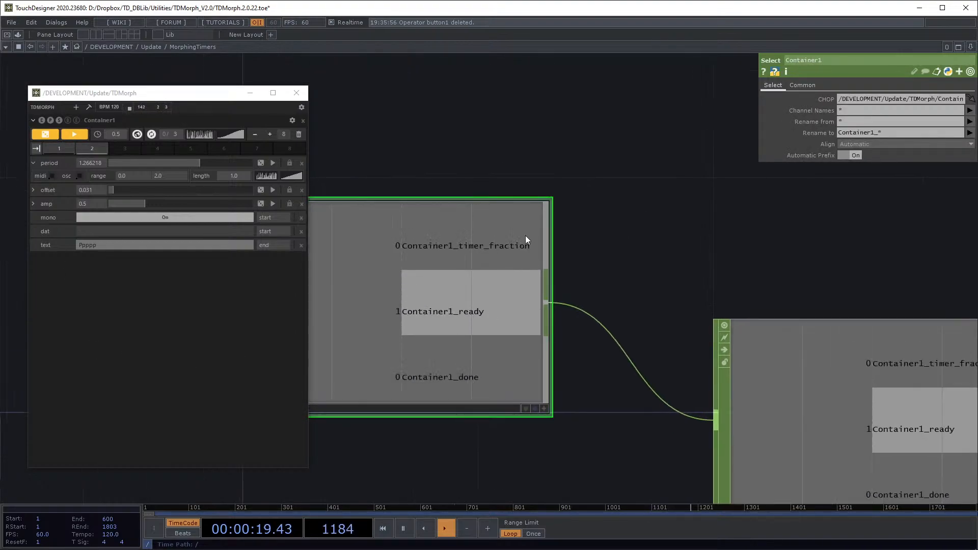
Step: Recall presets 1 and 2 alternately to check Container1's timer_fraction, ready and done channels, and return to the Update network
left_click(52, 151)
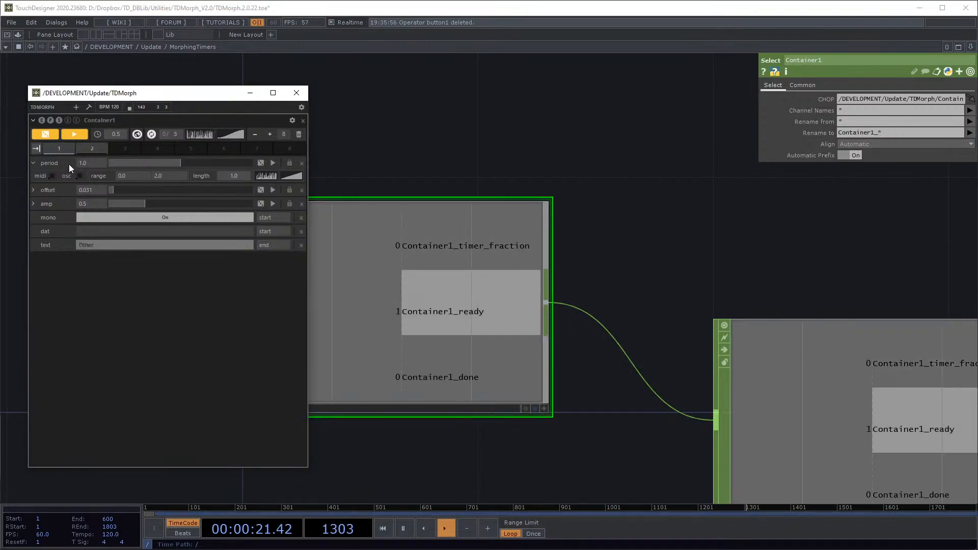
left_click(90, 149)
scroll(598, 163, "down", 5)
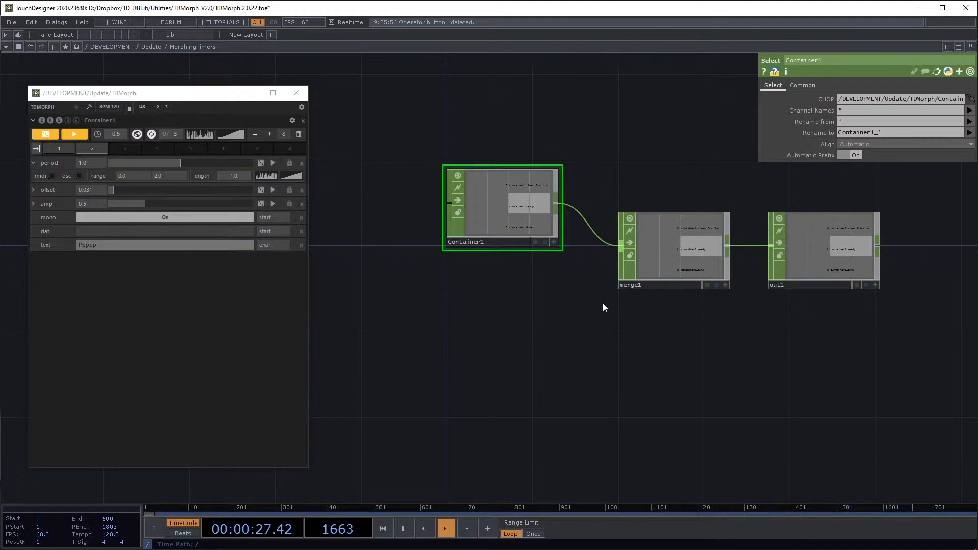
left_click(59, 153)
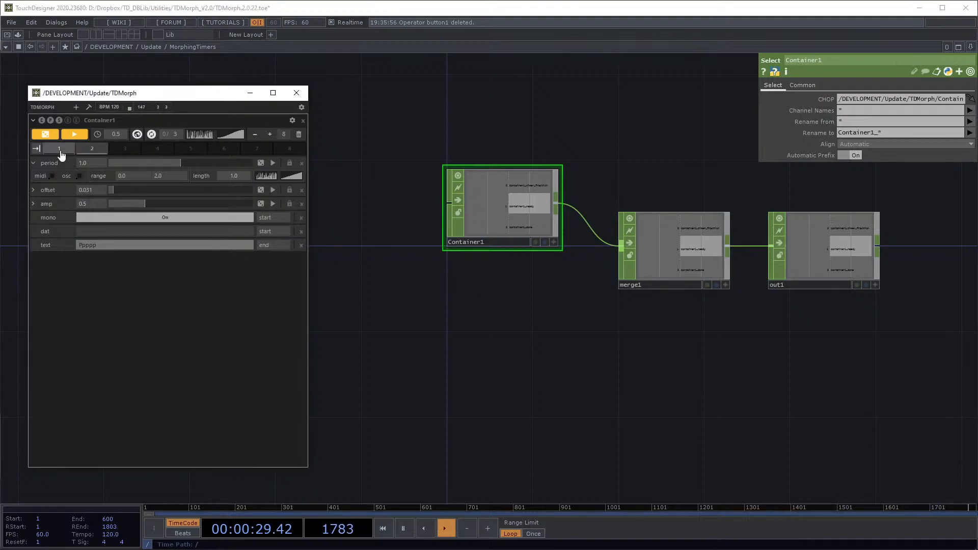
left_click(60, 153)
scroll(587, 215, "up", 5)
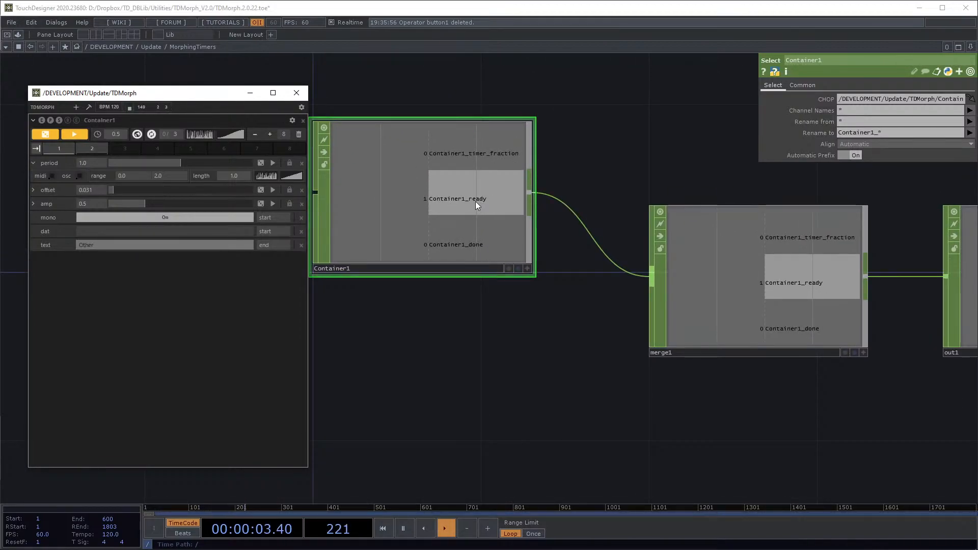
left_click(90, 150)
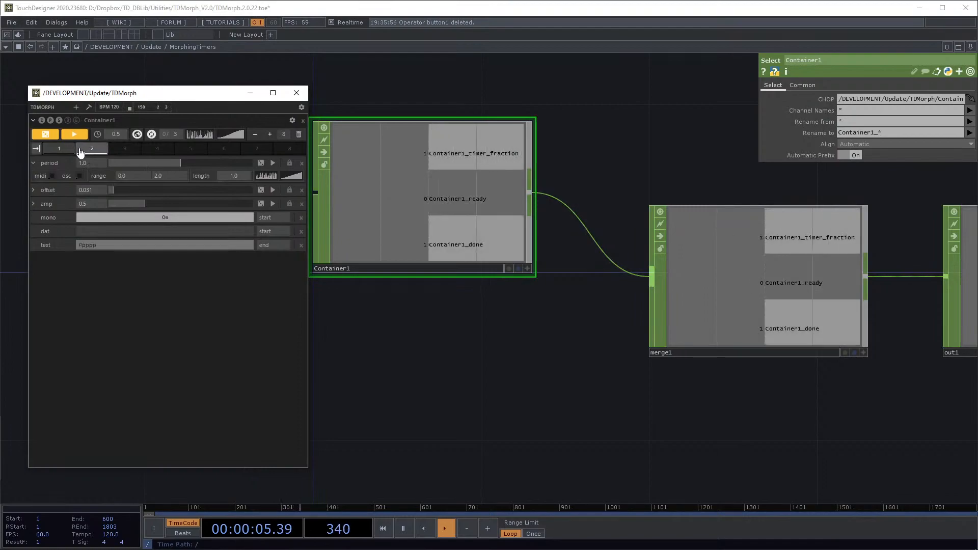
left_click(67, 150)
left_click_drag(651, 149, 533, 193)
middle_click_drag(533, 192, 579, 177)
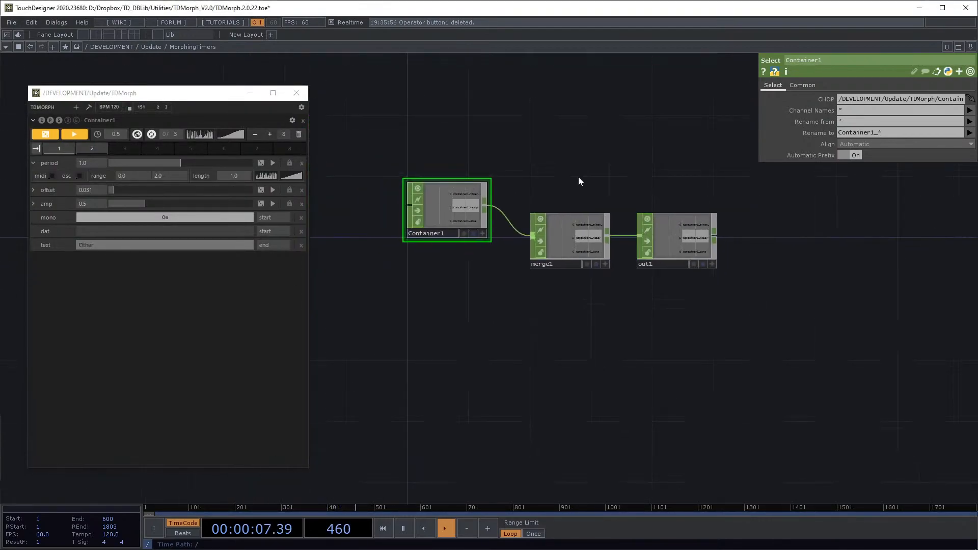
key("u")
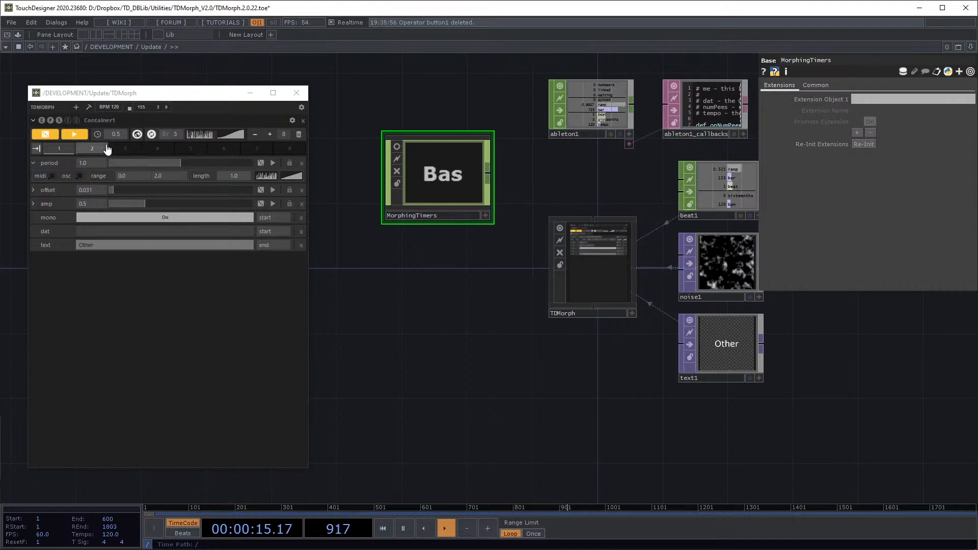
Step: Add a second container to TDMorph and delete the existing MorphingTimers component
left_click(76, 109)
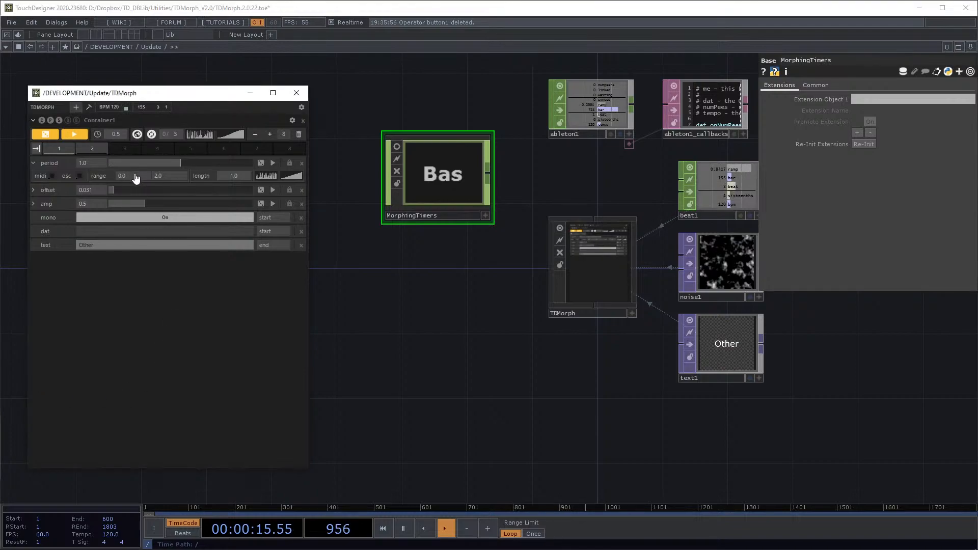
left_click(474, 173)
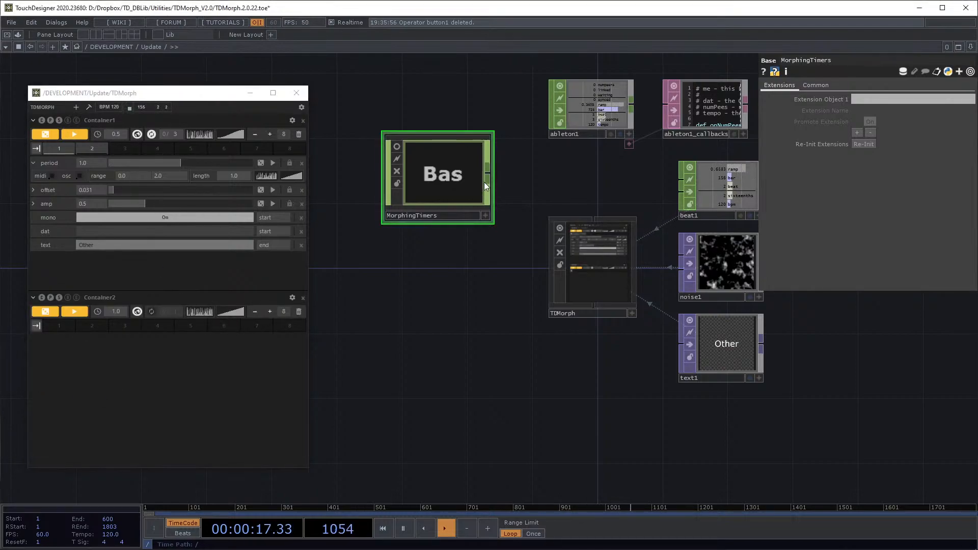
key("Delete")
Step: Generate a new Morphing Timers component from TDMorph's tools for both containers
left_click(759, 267)
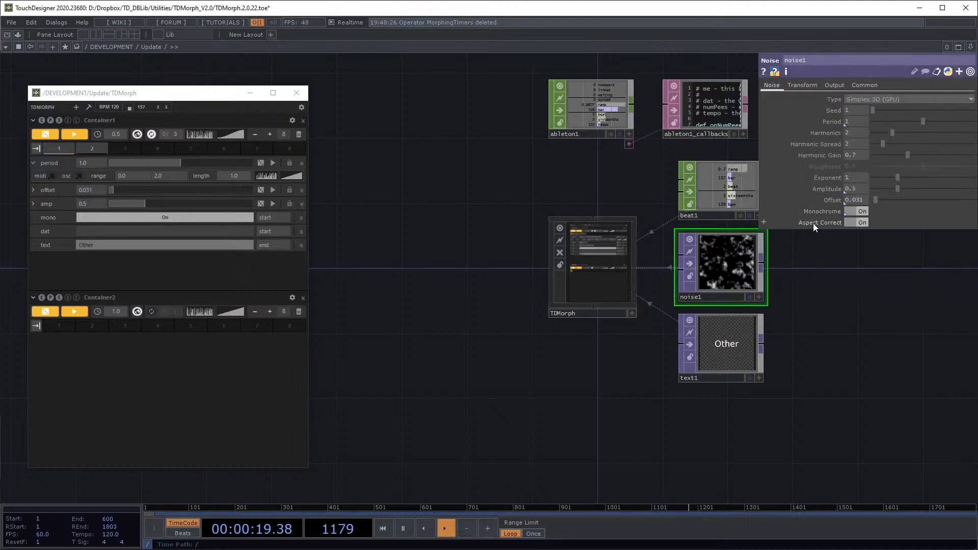
left_click(87, 113)
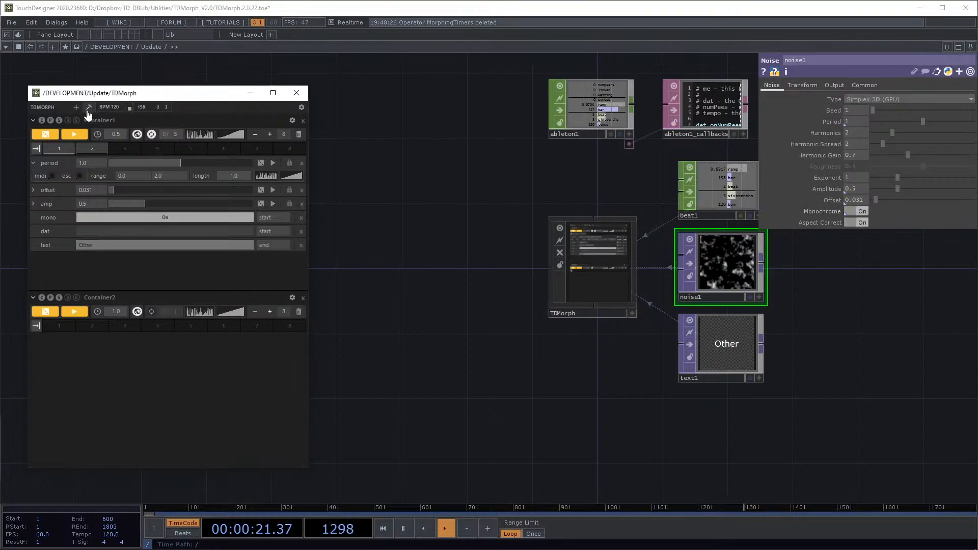
left_click(88, 113)
left_click(105, 118)
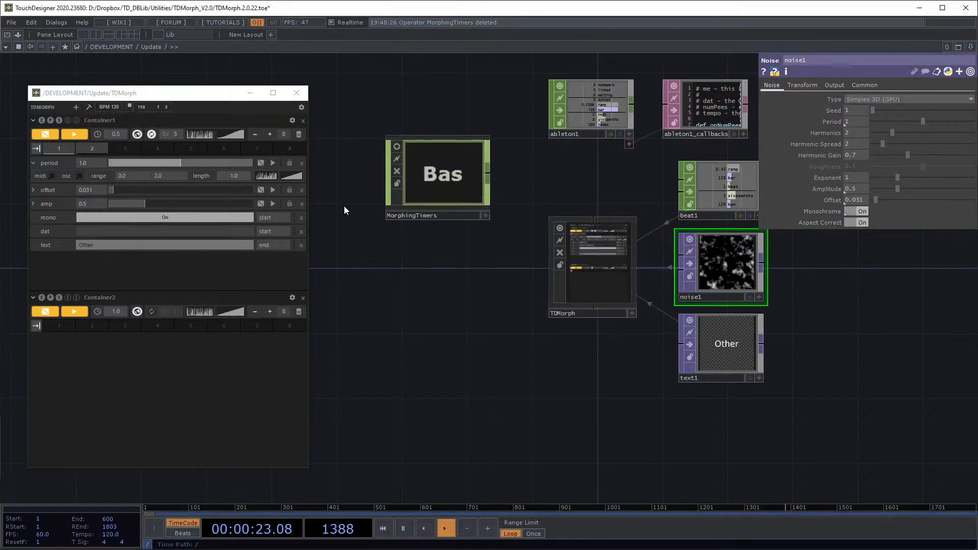
Step: Enter the new MorphingTimers component and turn on the viewers of the Container1 and Container2 nodes
double_click(449, 178)
scroll(570, 128, "down", 3)
scroll(484, 276, "up", 3)
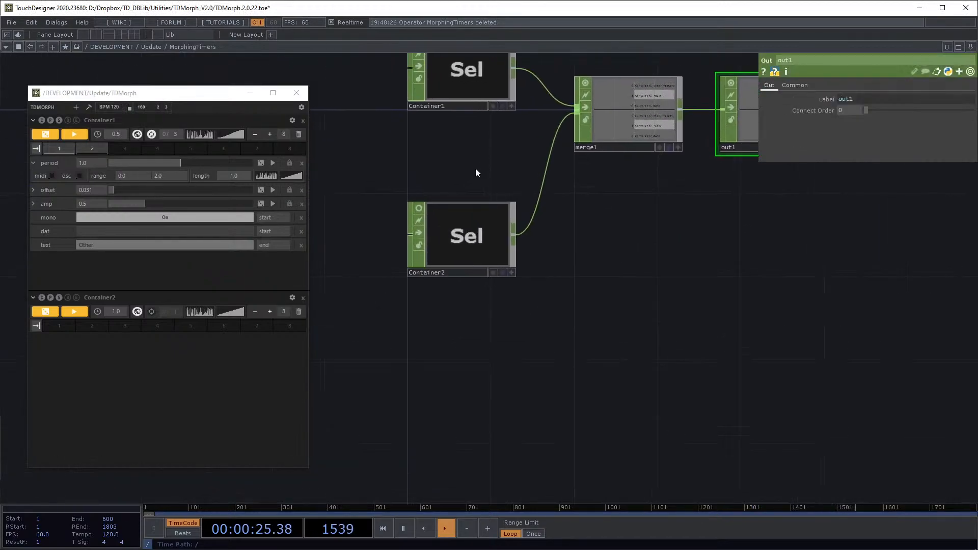
left_click_drag(475, 168, 468, 221)
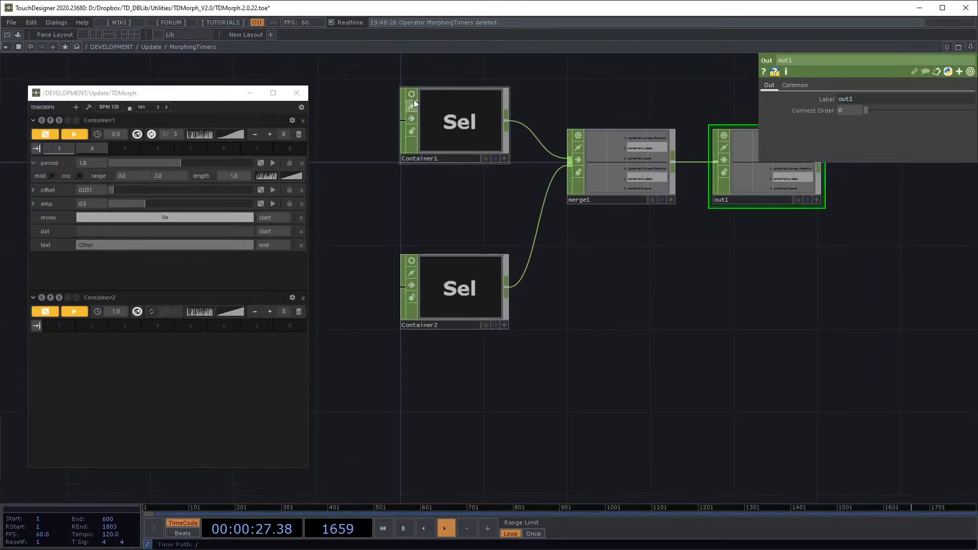
left_click(410, 263)
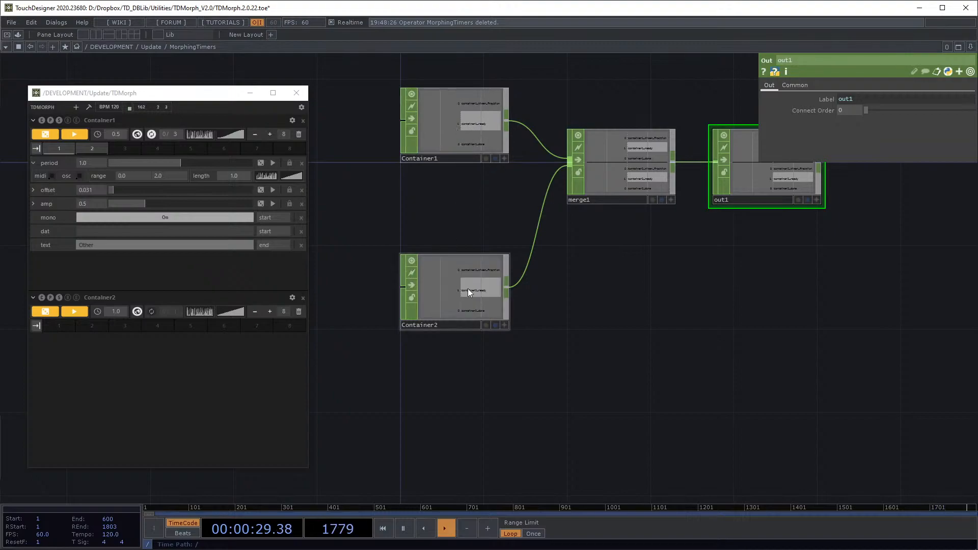
scroll(444, 265, "up", 4)
scroll(444, 184, "down", 3)
scroll(447, 186, "down", 2)
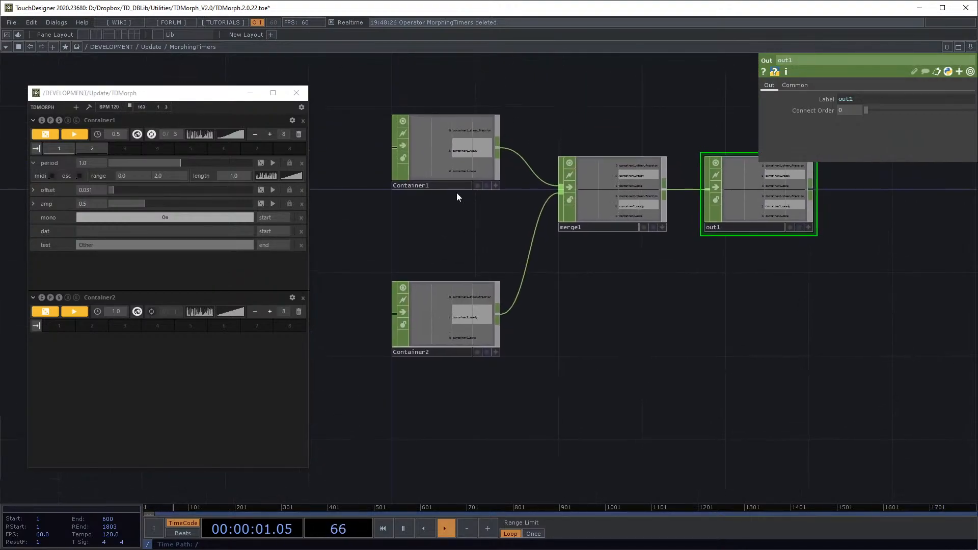
left_click(457, 164)
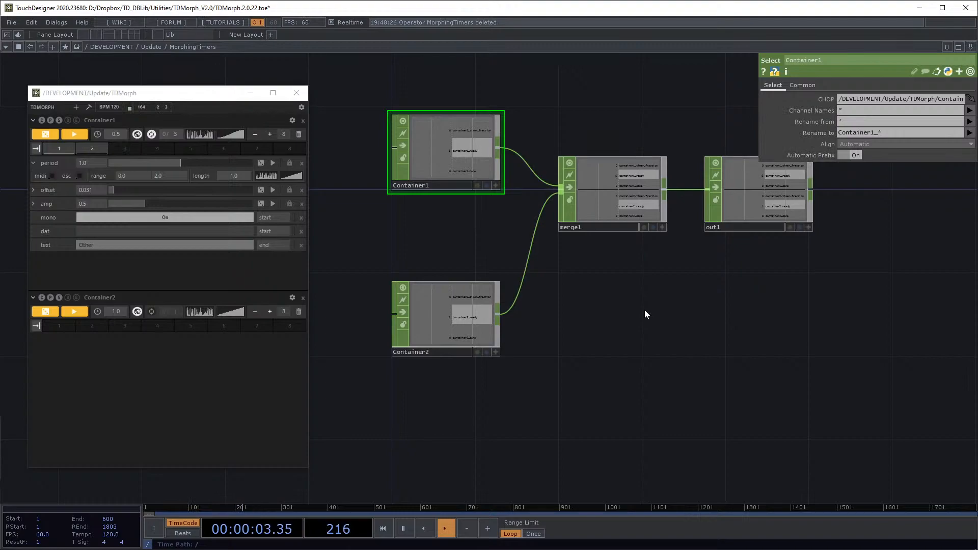
Step: Return to the Update network and add the Morphing Channels component from TDMorph's tools
key("u")
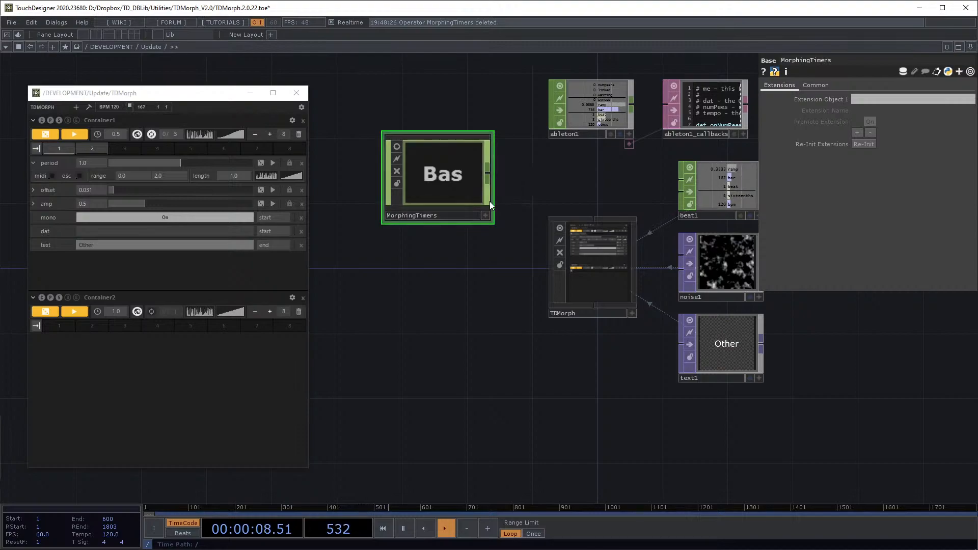
left_click(89, 107)
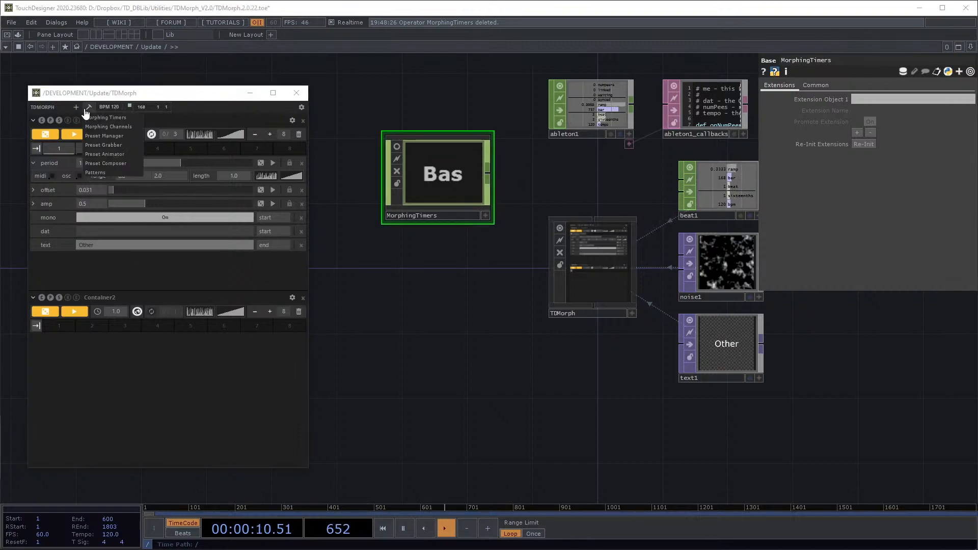
left_click(102, 127)
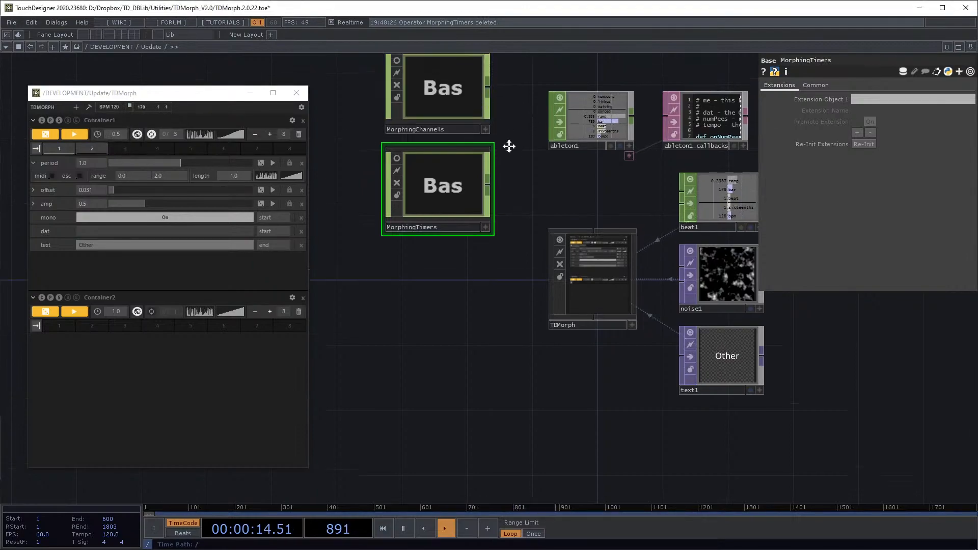
Step: Enter the MorphingChannels component and turn on the viewers of the Container1 and Container2 nodes
double_click(449, 145)
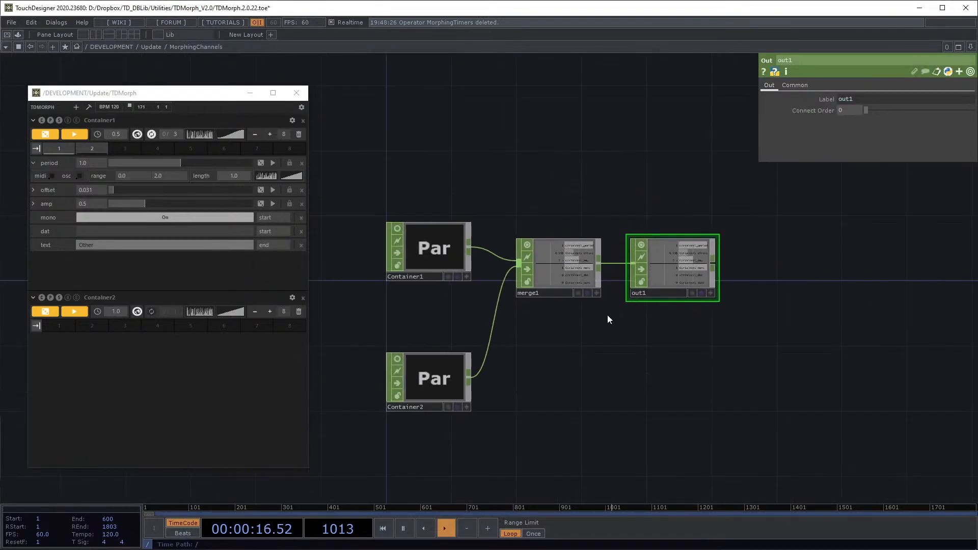
scroll(507, 305, "up", 3)
left_click(347, 195)
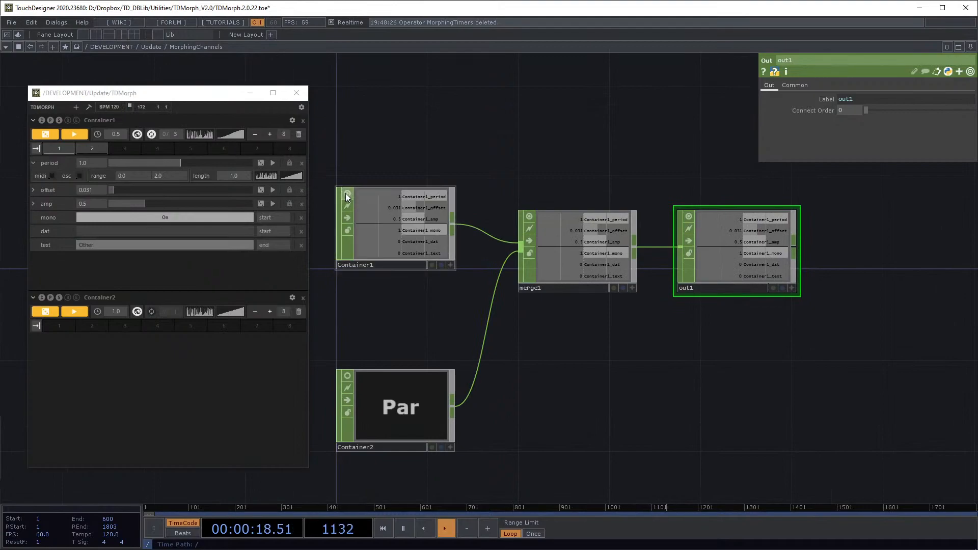
scroll(403, 248, "up", 2)
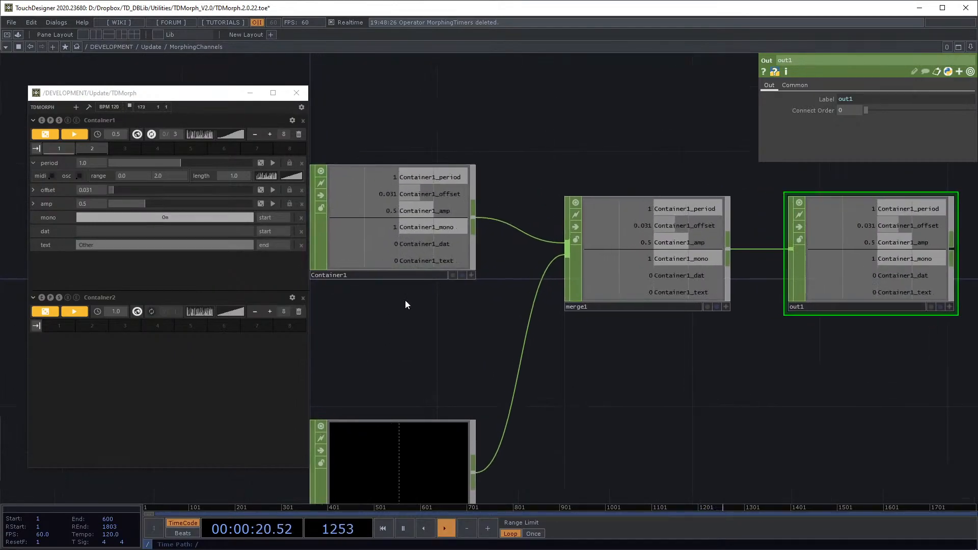
scroll(409, 300, "down", 2)
left_click_drag(431, 311, 522, 262)
scroll(540, 197, "up", 2)
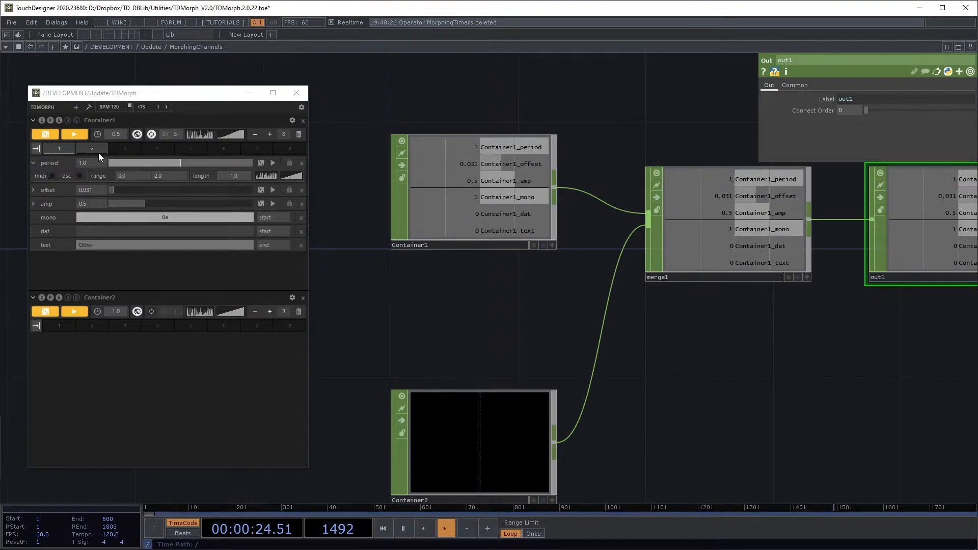
Step: Collapse the period parameter's extra settings in TDMorph, then return to the Update network after examining the Container2 node
left_click(33, 164)
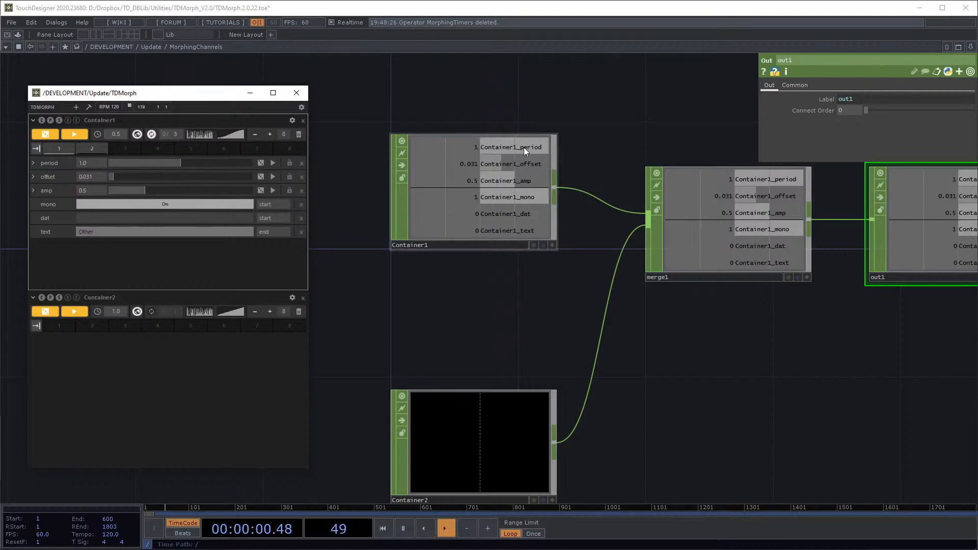
left_click_drag(644, 135, 616, 142)
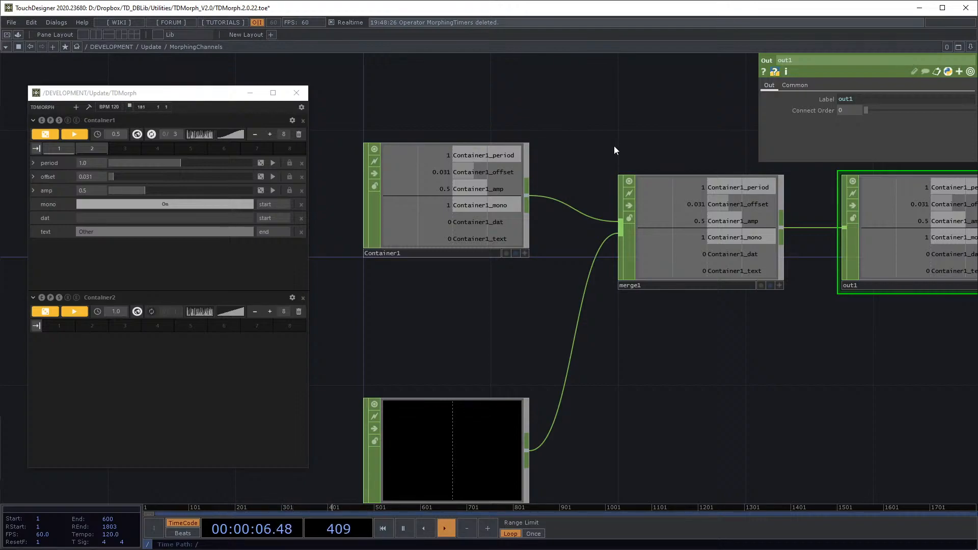
left_click_drag(572, 250, 579, 203)
left_click(477, 411)
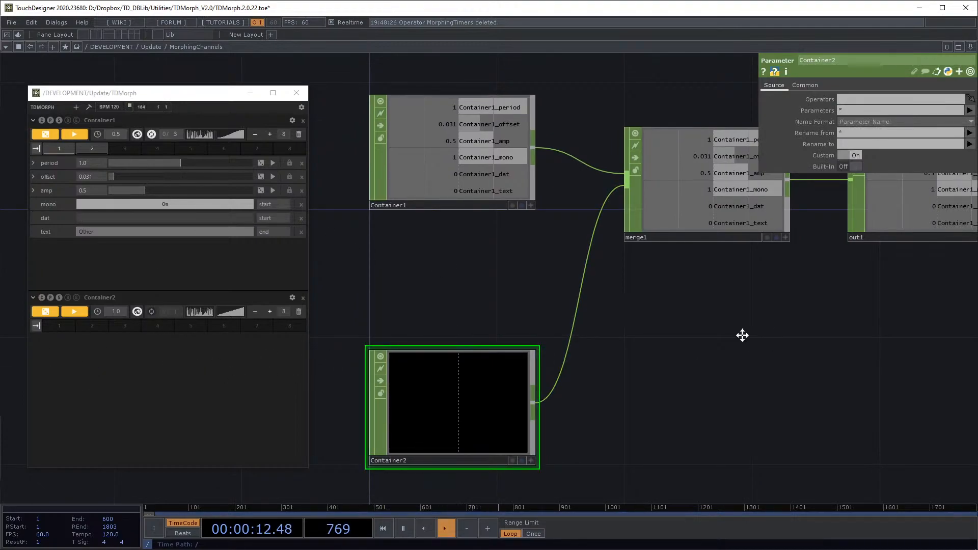
left_click_drag(743, 335, 664, 312)
scroll(667, 306, "down", 3)
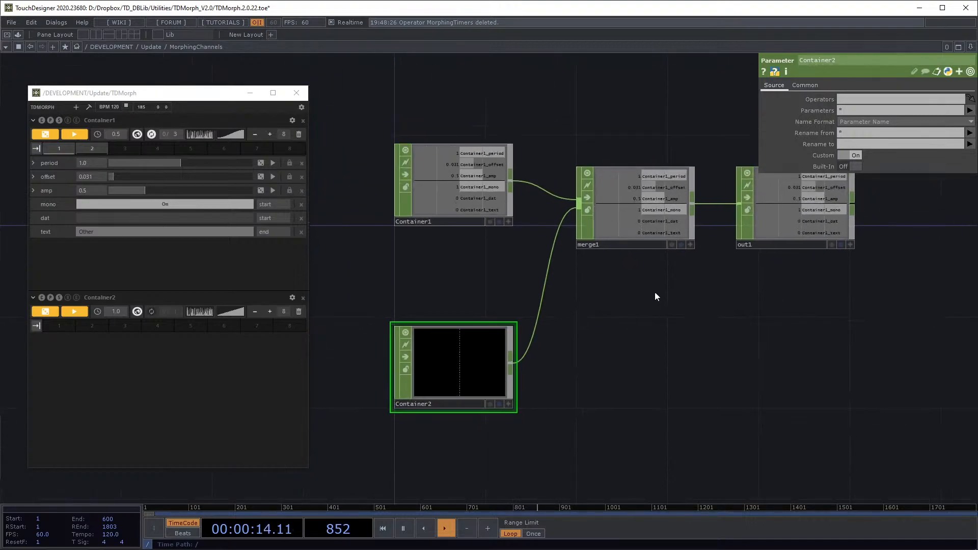
key("u")
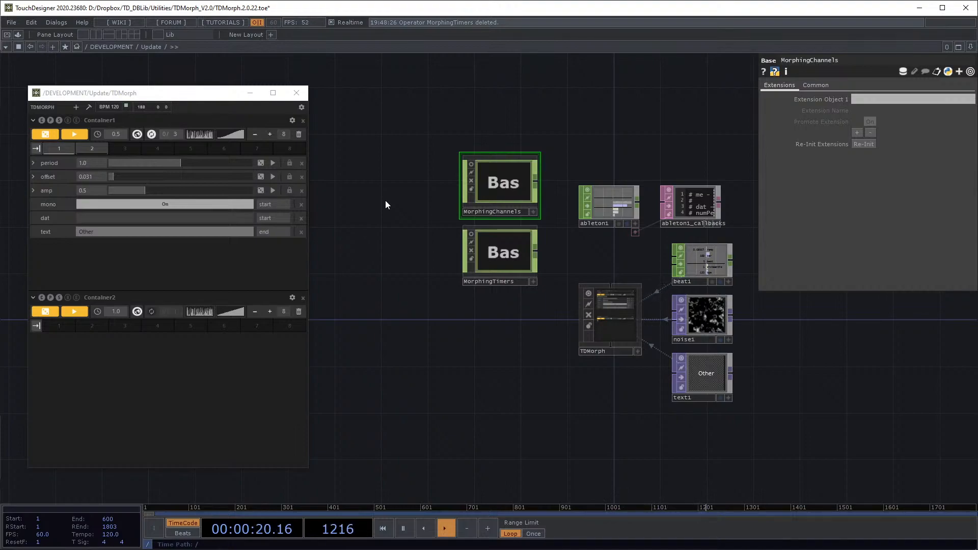
Step: Add a Preset Manager from TDMorph's tools, look at its Storing parameters and delete it
left_click(94, 109)
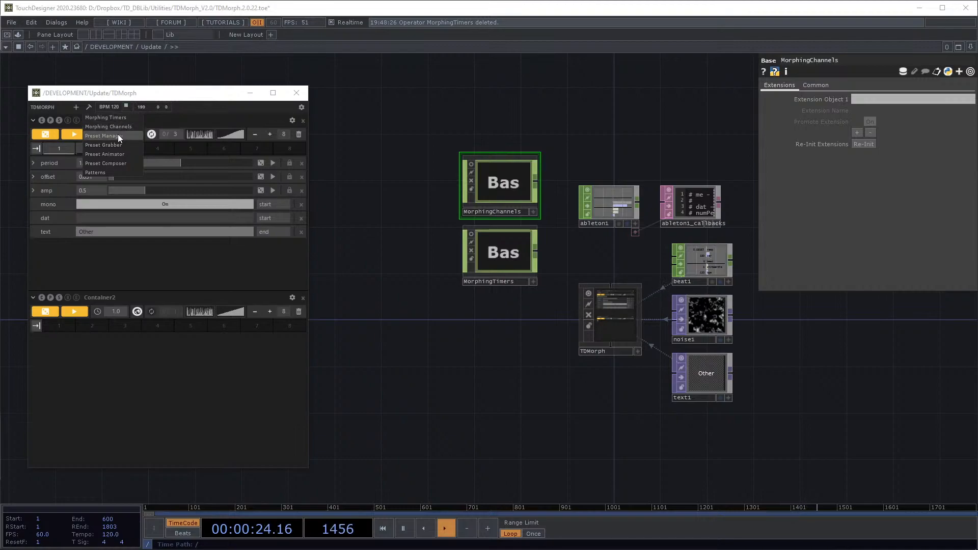
left_click(118, 134)
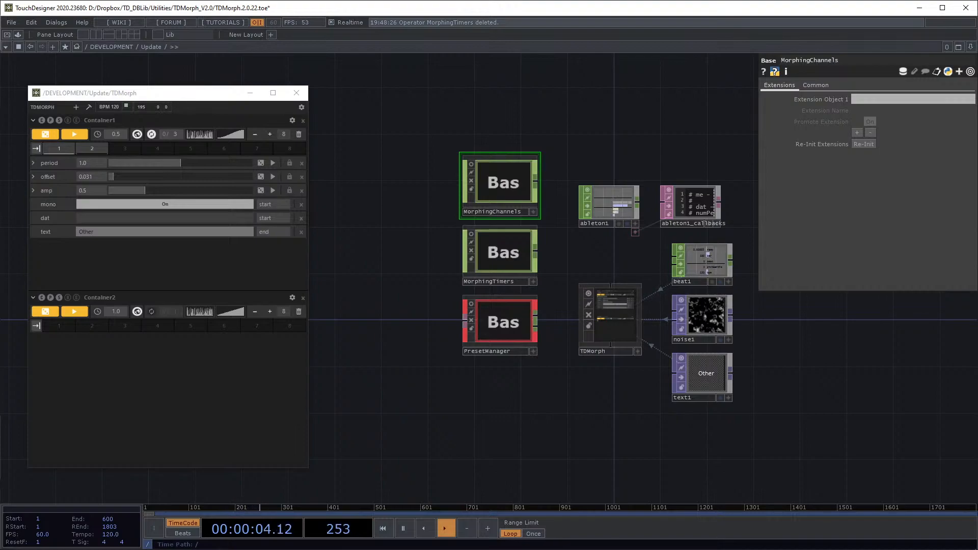
scroll(509, 291, "up", 3)
left_click(515, 295)
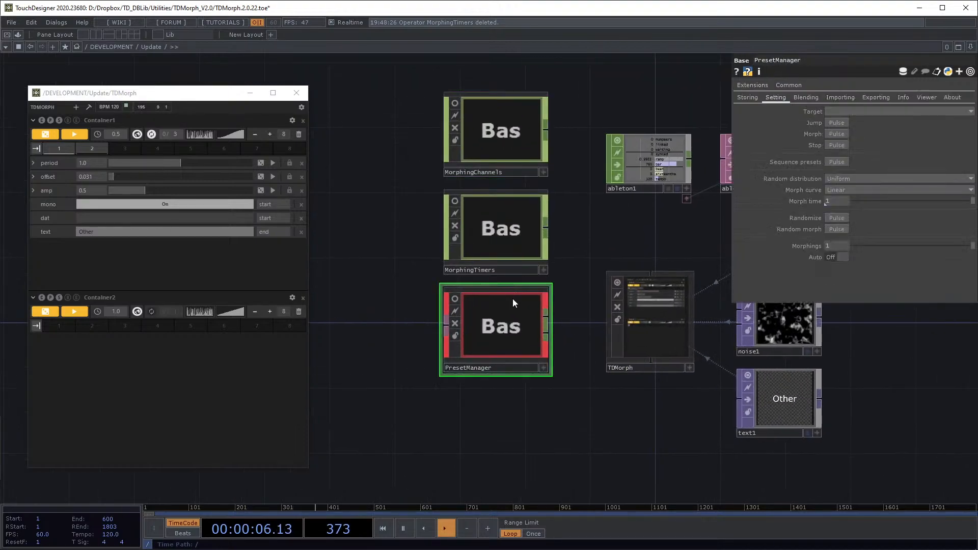
left_click(747, 98)
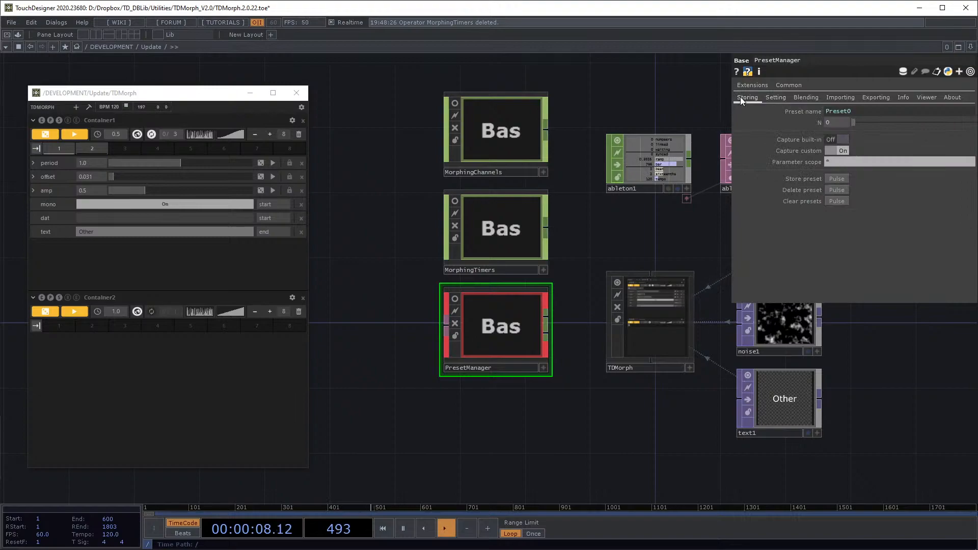
key("Delete")
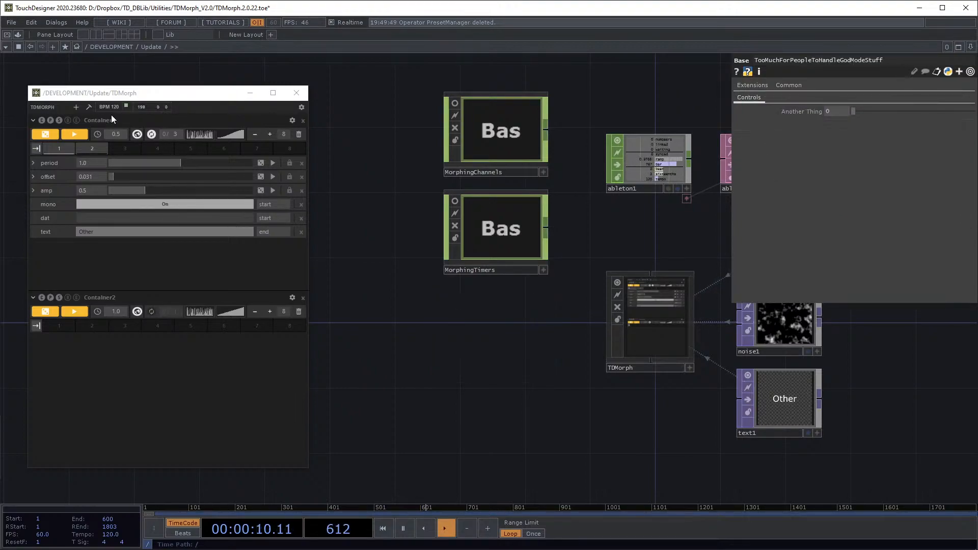
Step: Add the Preset Grabber component from TDMorph's tools and display its parameters
left_click(88, 107)
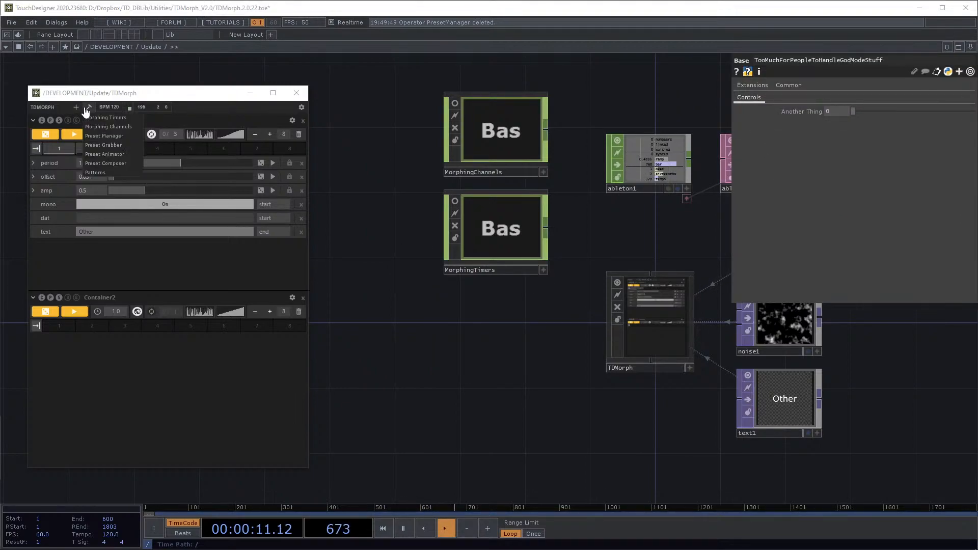
left_click(112, 145)
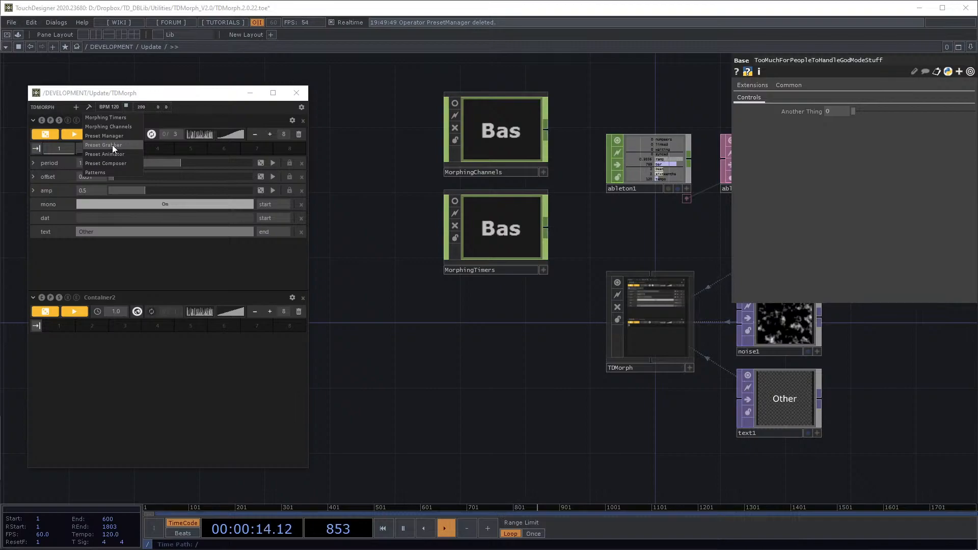
left_click_drag(514, 365, 490, 301)
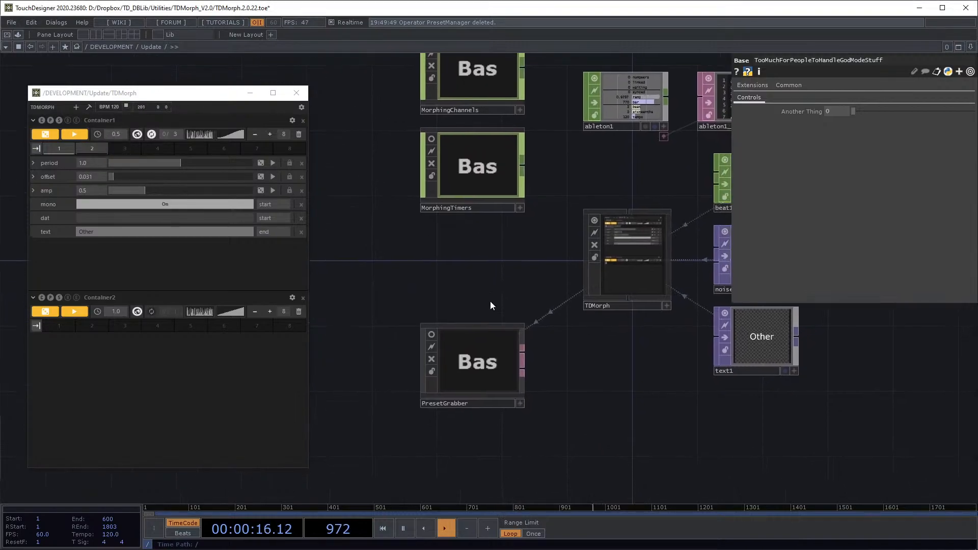
left_click(502, 327)
left_click_drag(506, 258, 486, 246)
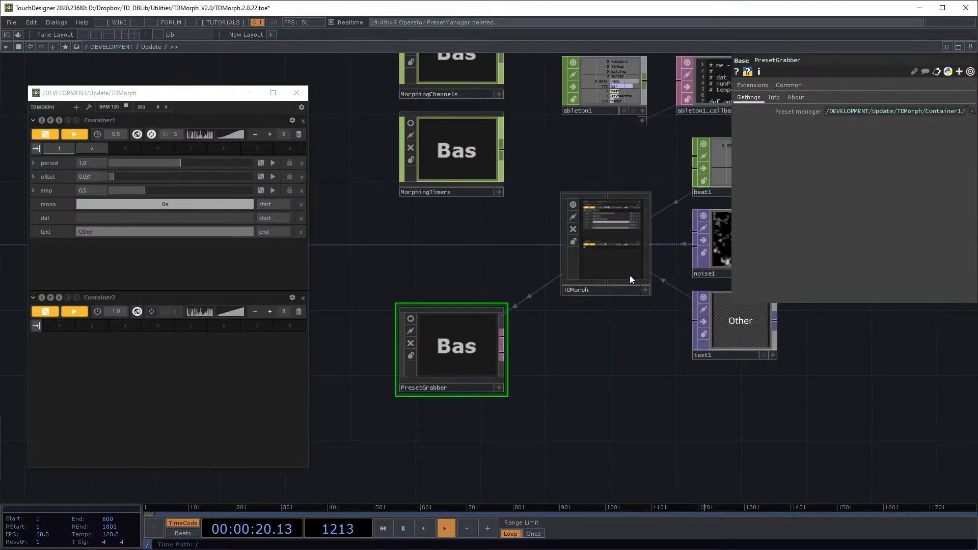
Step: Reopen the TDMorph component's viewer window and move it clear of the network nodes
scroll(629, 275, "up", 2)
scroll(468, 208, "down", 2)
scroll(468, 208, "down", 2)
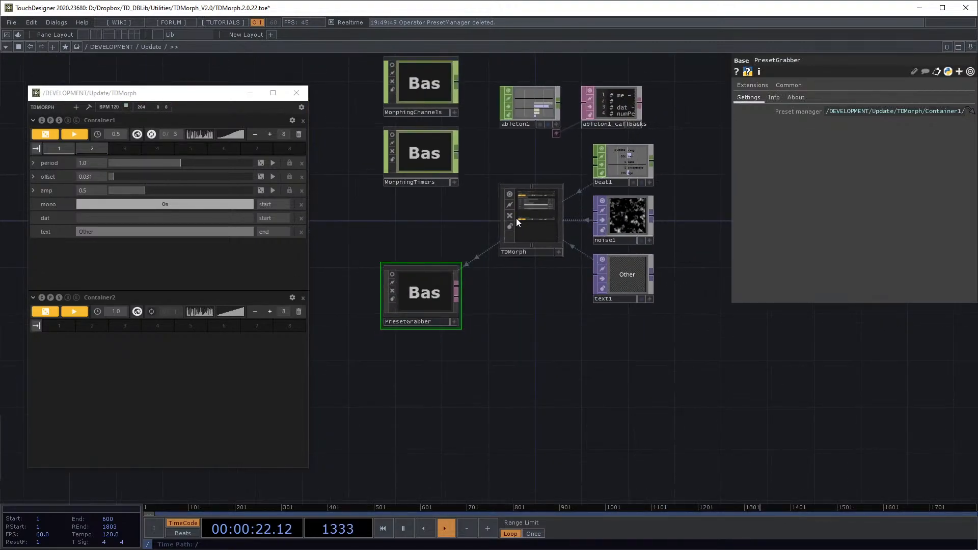
scroll(527, 219, "up", 2)
right_click(535, 218)
left_click(563, 196)
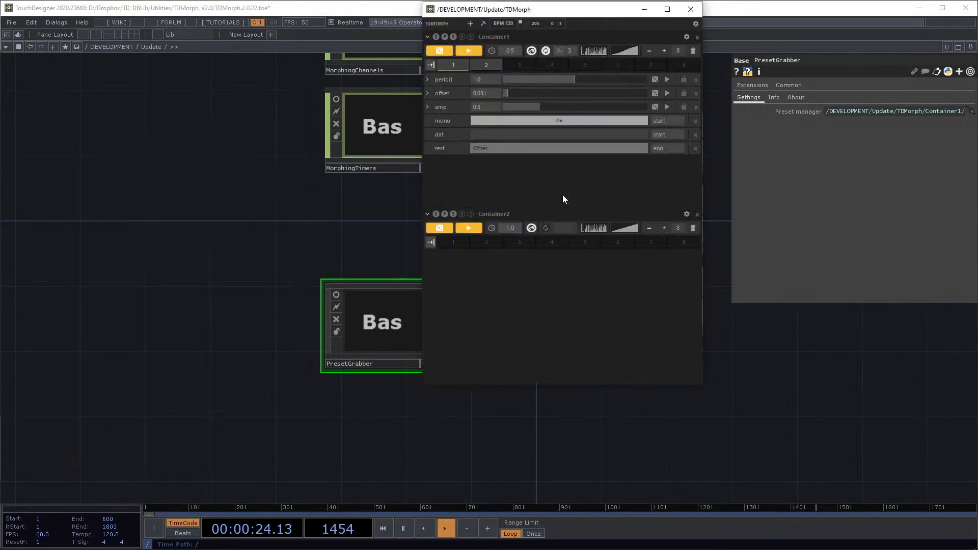
left_click_drag(523, 10, 133, 89)
left_click_drag(479, 385, 591, 394)
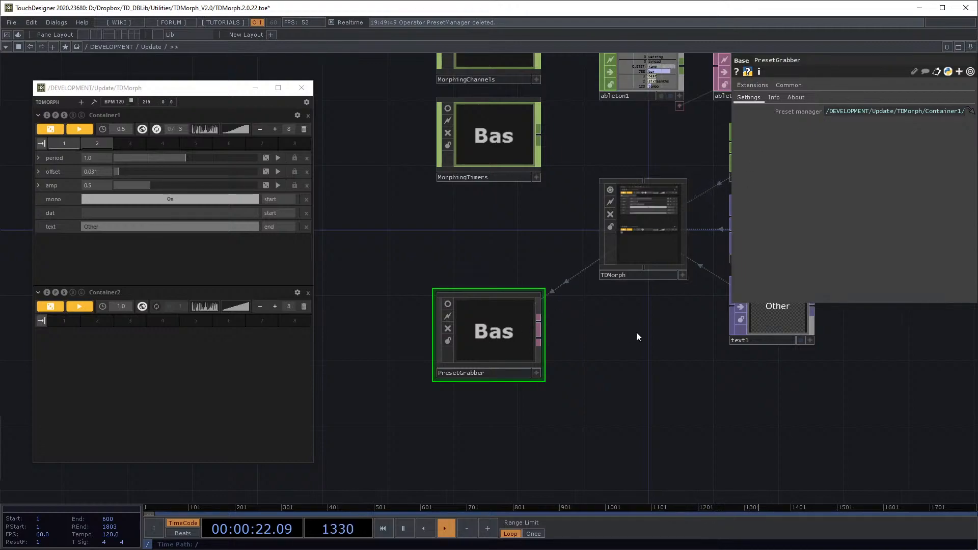
Step: Expand the PresetGrabber's Preset manager parameter to show its expression and preview the component's preset table in its node viewer
left_click_drag(637, 332, 599, 343)
left_click(809, 113)
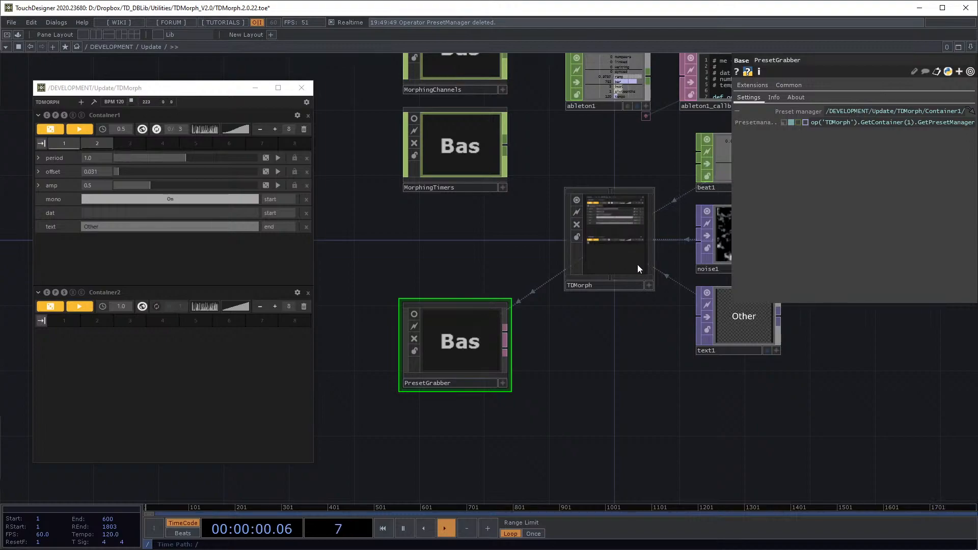
left_click_drag(617, 352, 627, 342)
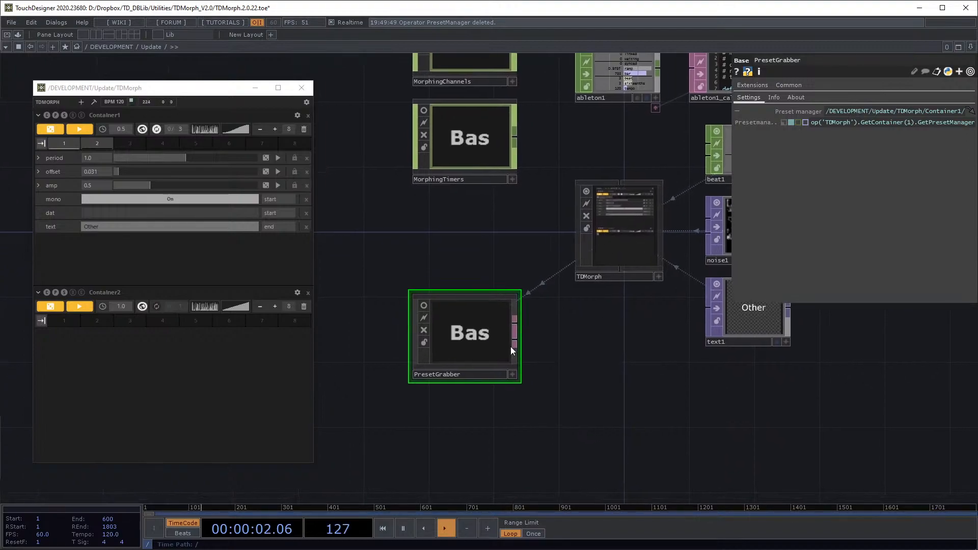
scroll(456, 331, "up", 2)
left_click(417, 295)
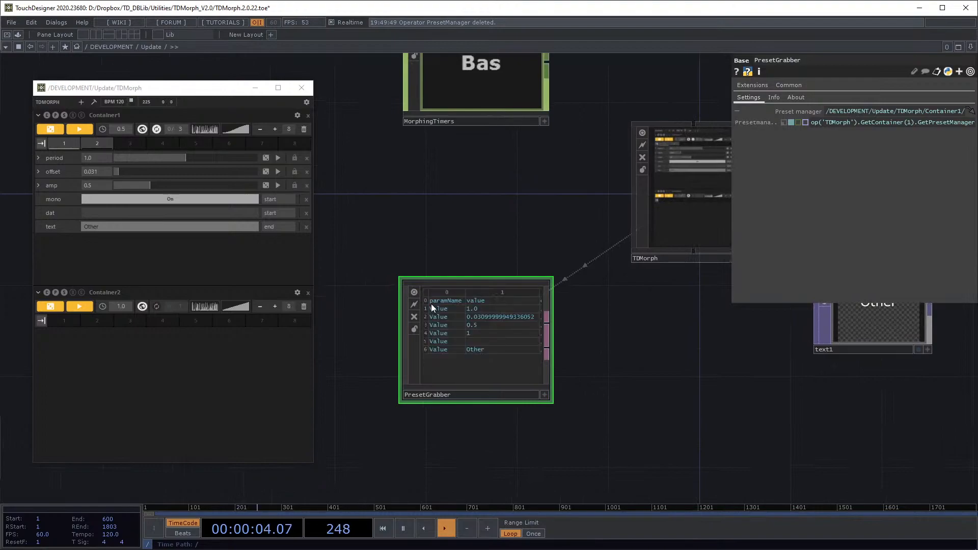
scroll(431, 303, "up", 2)
left_click(387, 278)
Step: Enter the PresetGrabber component and examine its preset tables and the output nodes connected to them
key("i")
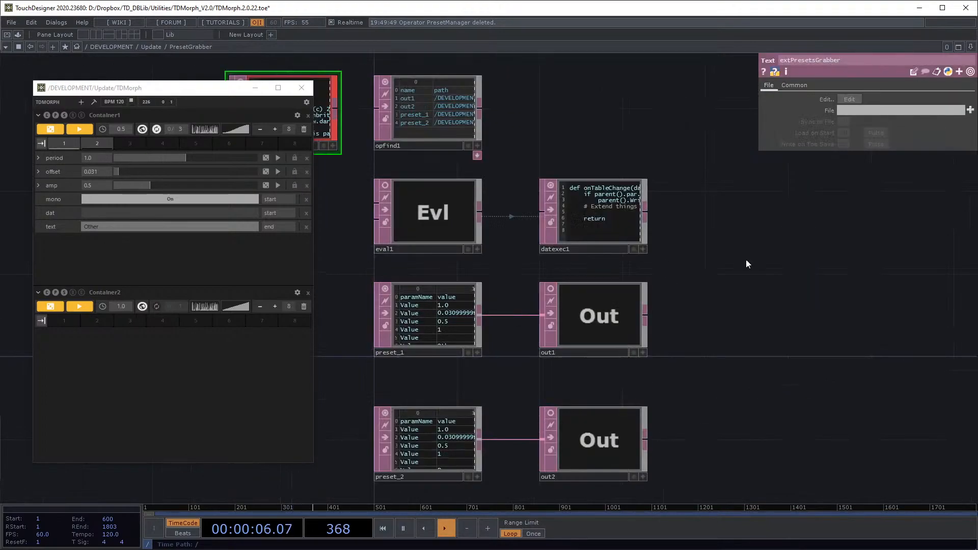
scroll(745, 252, "down", 1)
scroll(751, 244, "down", 3)
scroll(744, 274, "up", 2)
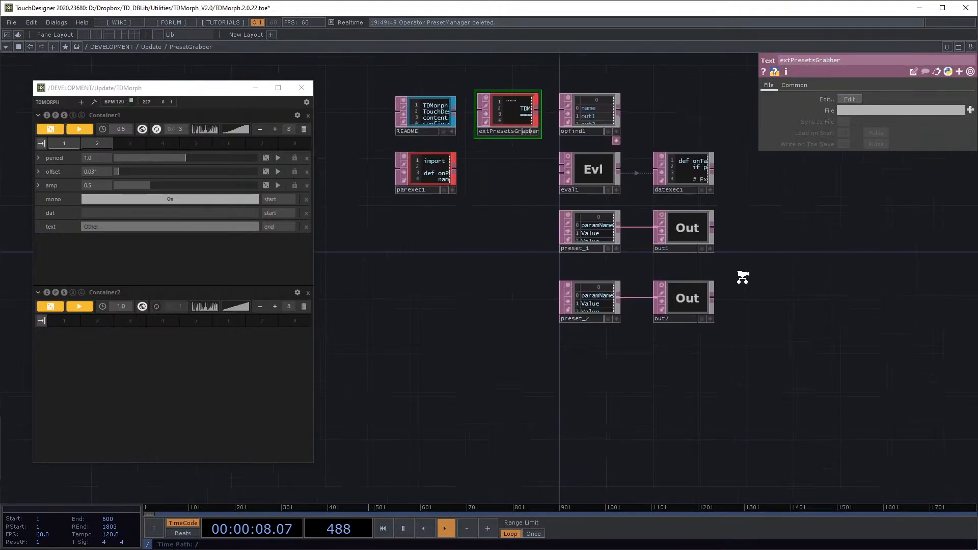
left_click_drag(750, 291, 720, 292)
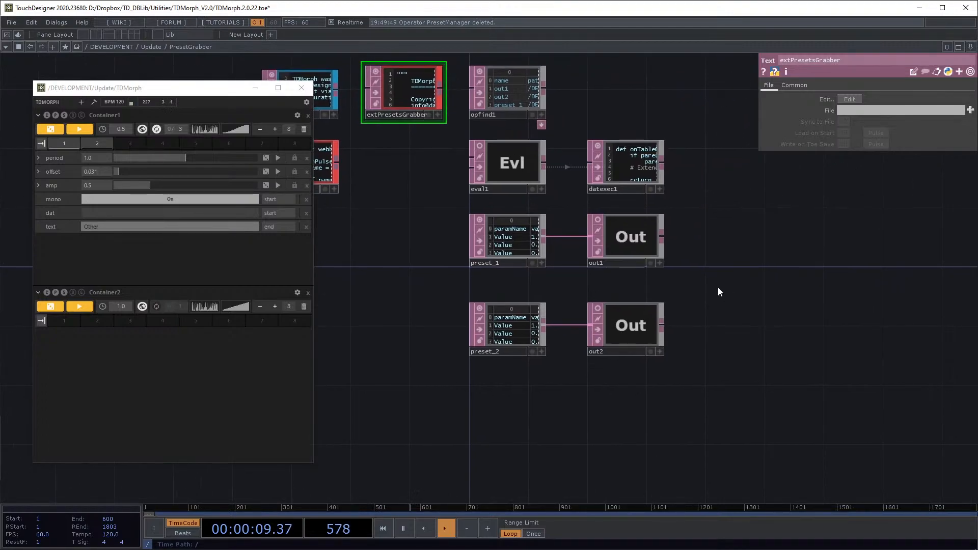
Step: Return to the Update network and inspect the PresetGrabber's output connectors
key("u")
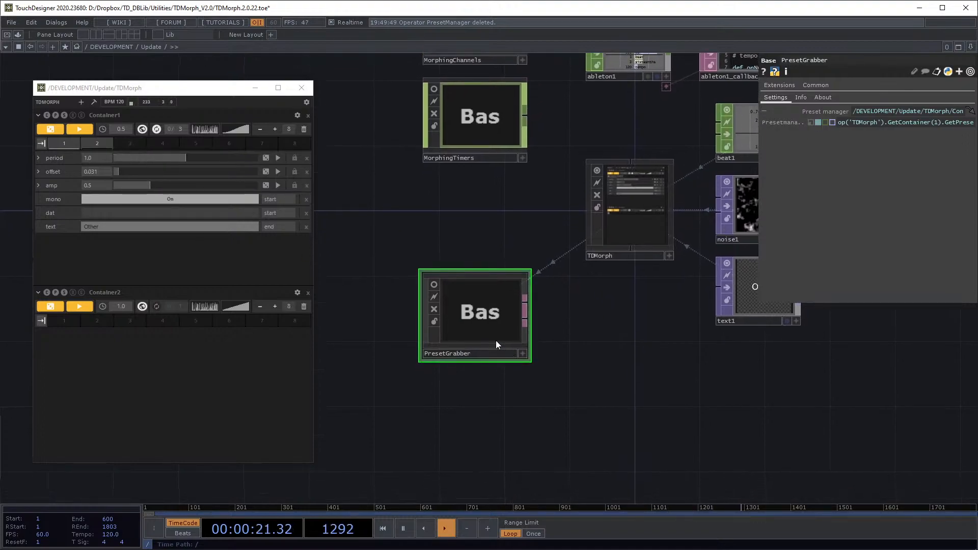
scroll(497, 342, "up", 2)
left_click(538, 287)
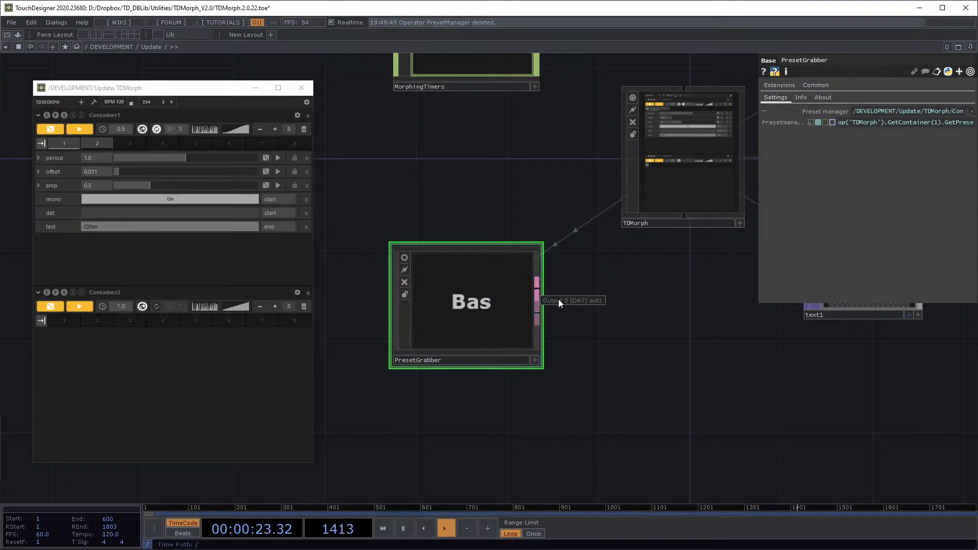
left_click(586, 312)
left_click(758, 174)
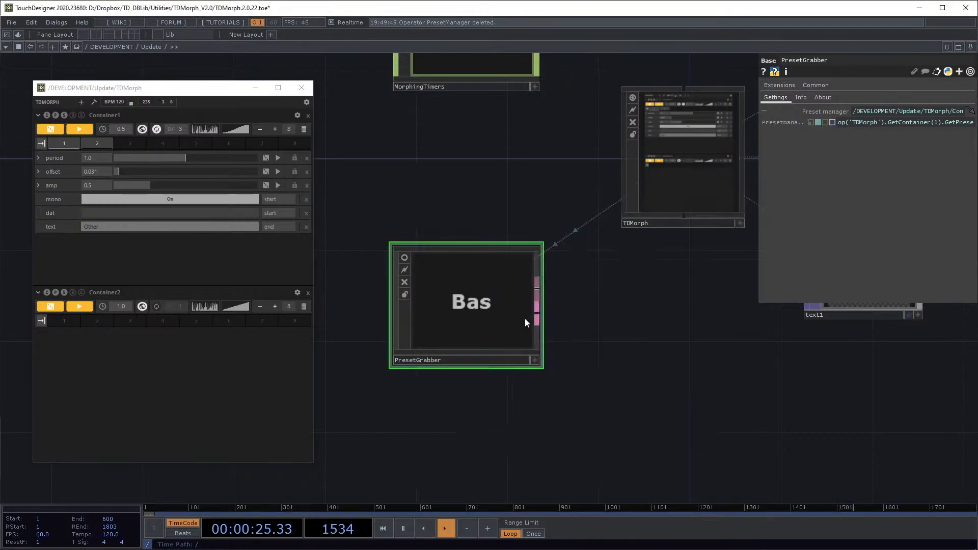
Step: Go back inside the PresetGrabber, store a third preset in TDMorph's Container1 and select that preset
key("i")
scroll(598, 224, "up", 2)
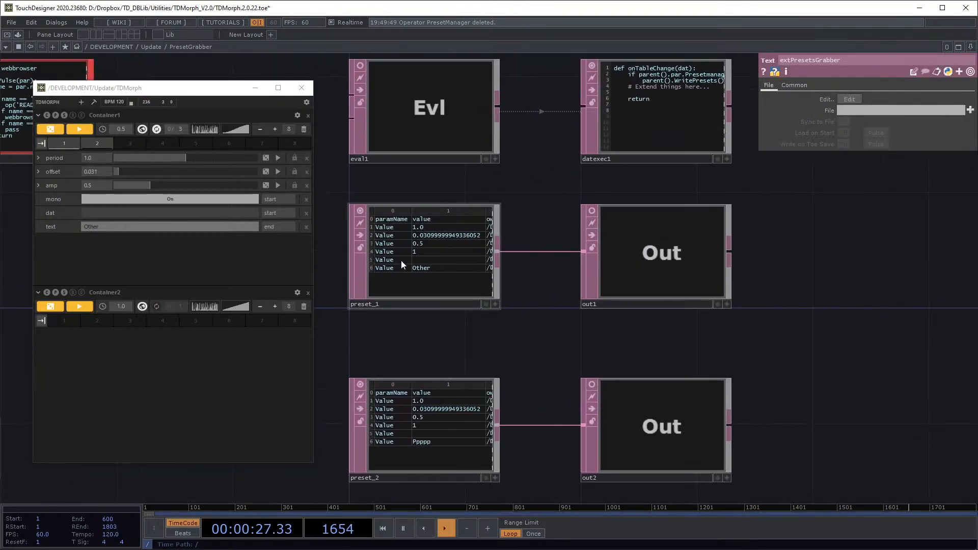
scroll(474, 286, "down", 4)
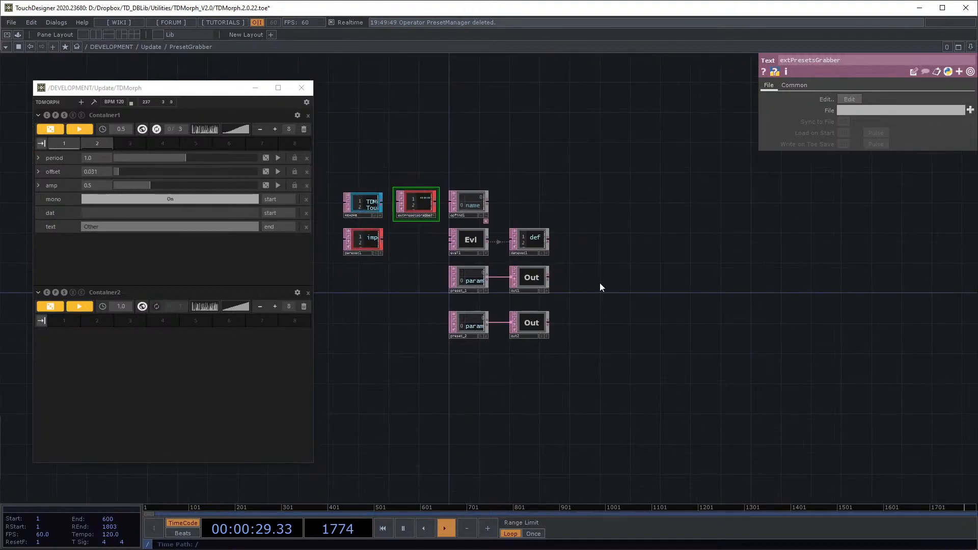
left_click(133, 145)
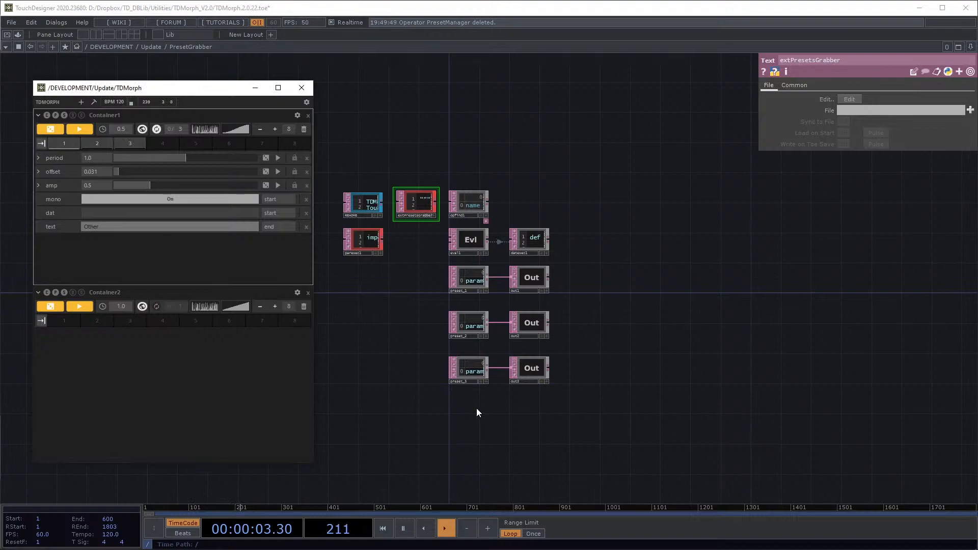
scroll(497, 383, "up", 1)
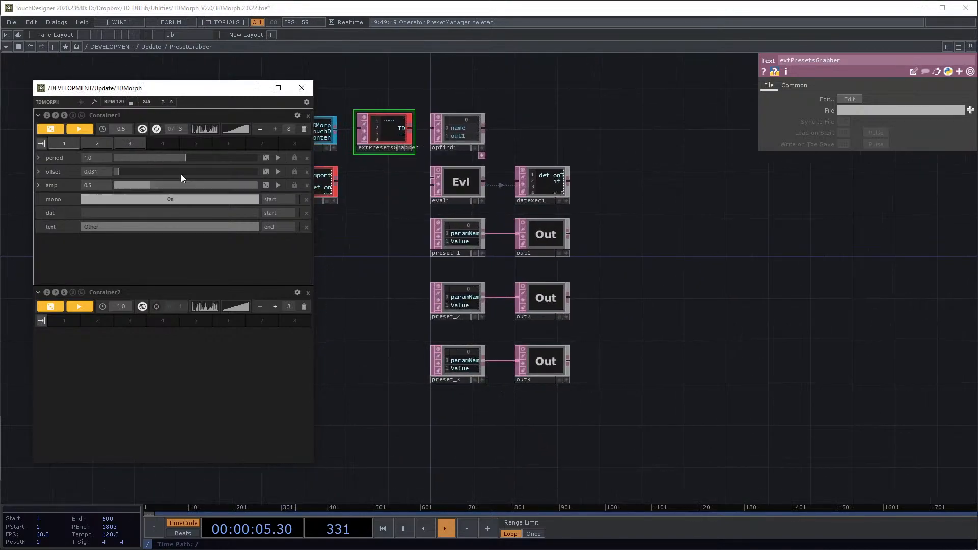
left_click(132, 144)
left_click(131, 143)
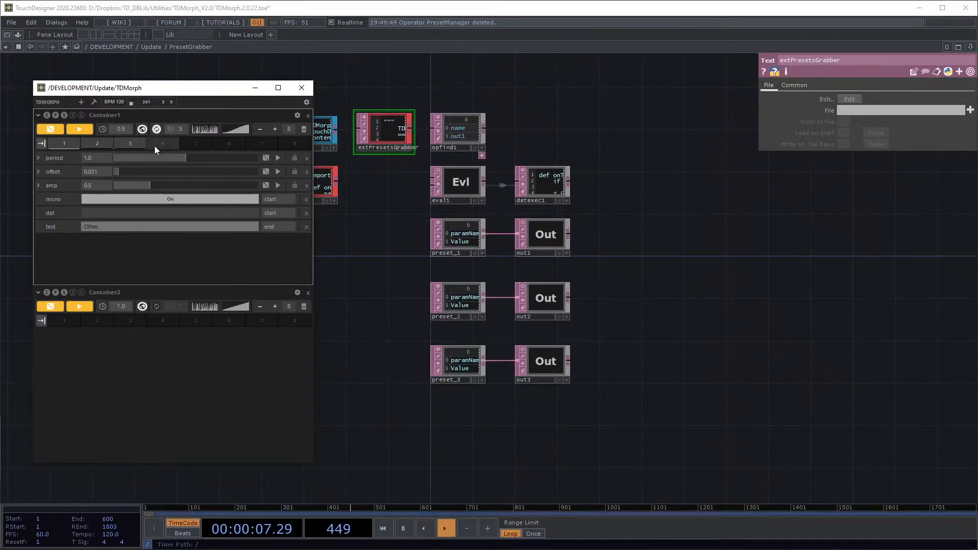
Step: Store a fourth preset in TDMorph's Container1, then return to the Update network and inspect the PresetGrabber's output connectors
left_click(162, 143)
left_click_drag(633, 335, 617, 298)
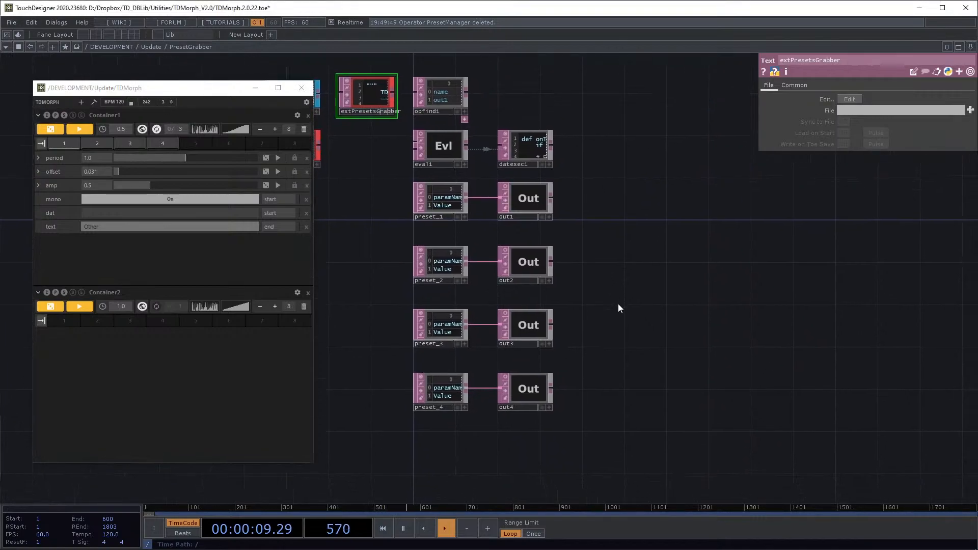
key("u")
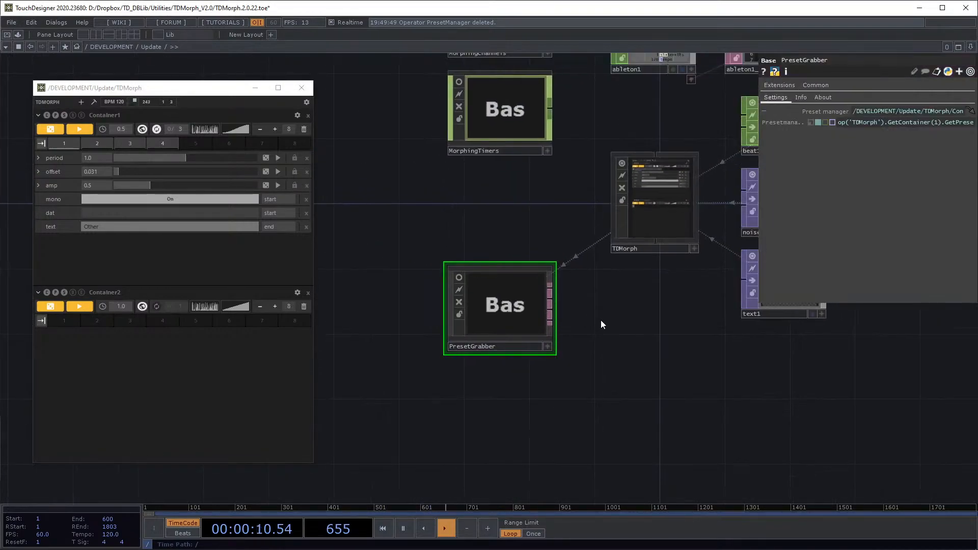
scroll(591, 297, "up", 3)
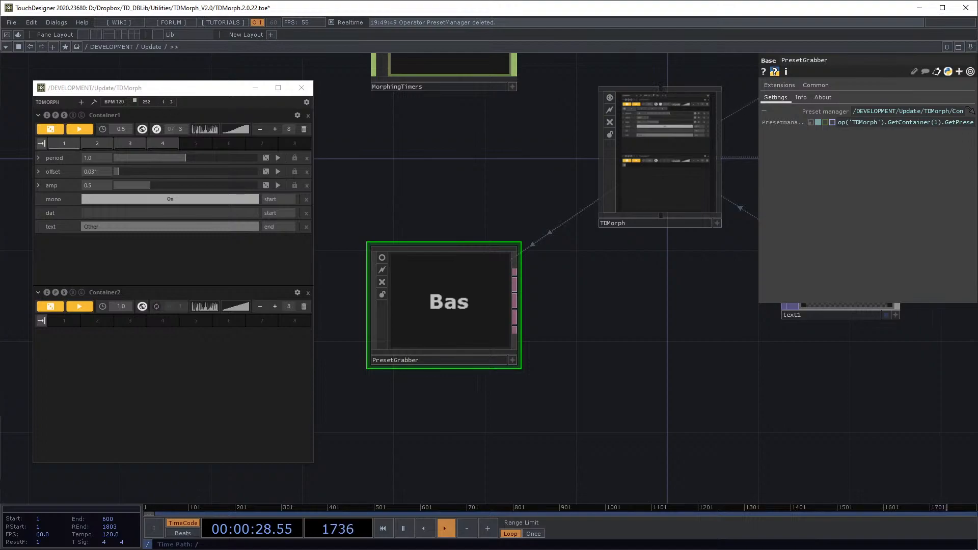
left_click_drag(522, 153, 350, 423)
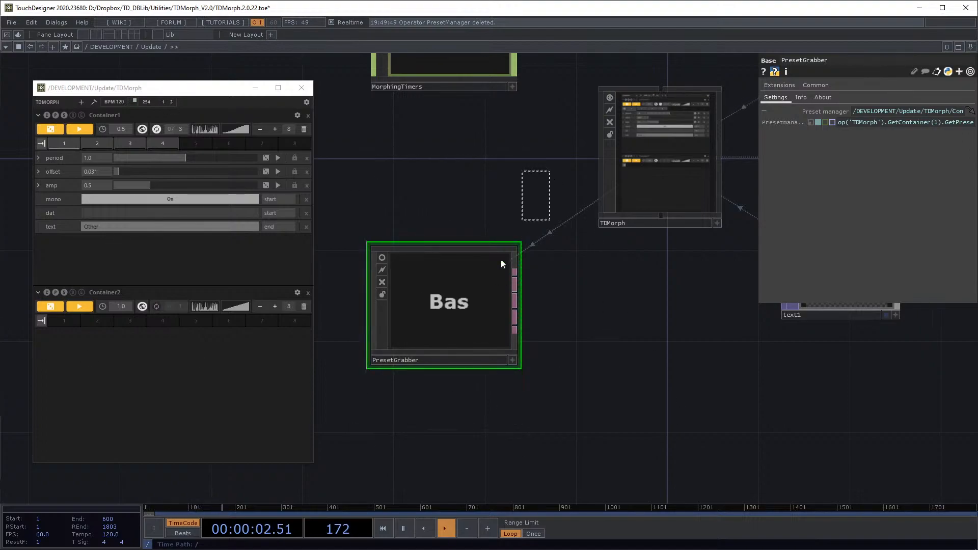
left_click_drag(502, 264, 497, 417)
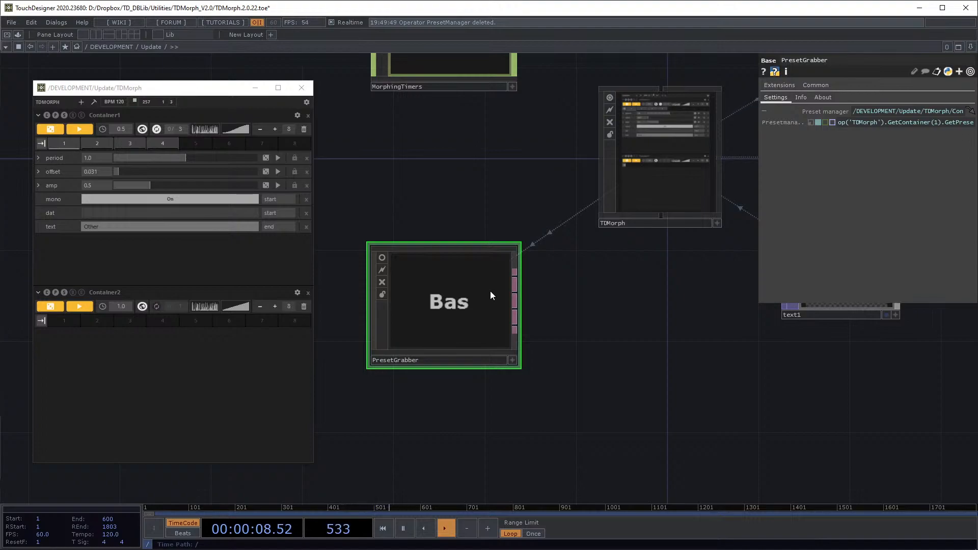
Step: Delete Container2 from TDMorph and confirm the removal
left_click(311, 294)
left_click(329, 312)
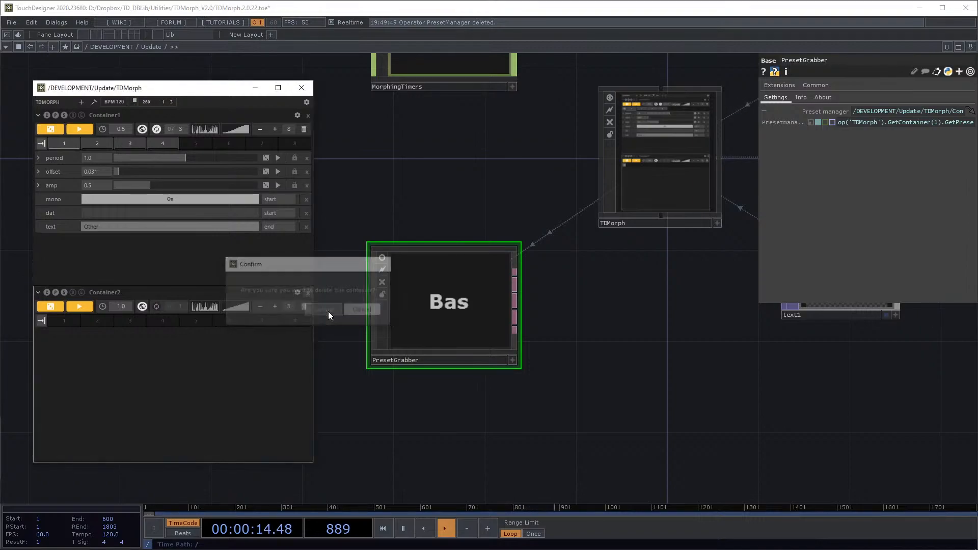
scroll(481, 252, "down", 2)
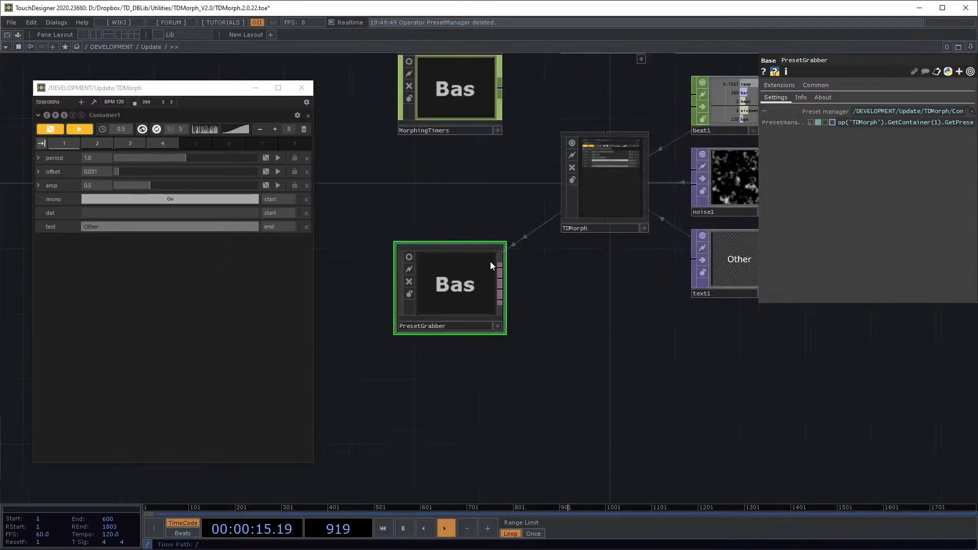
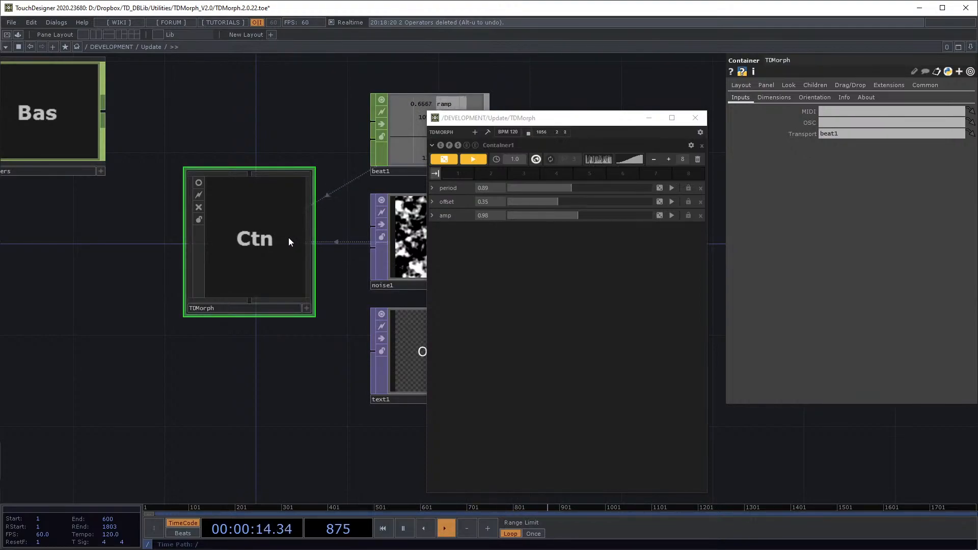
Step: Examine the list of tools offered in the TDMorph window without adding any of them
left_click_drag(260, 112, 225, 108)
scroll(225, 108, "down", 2)
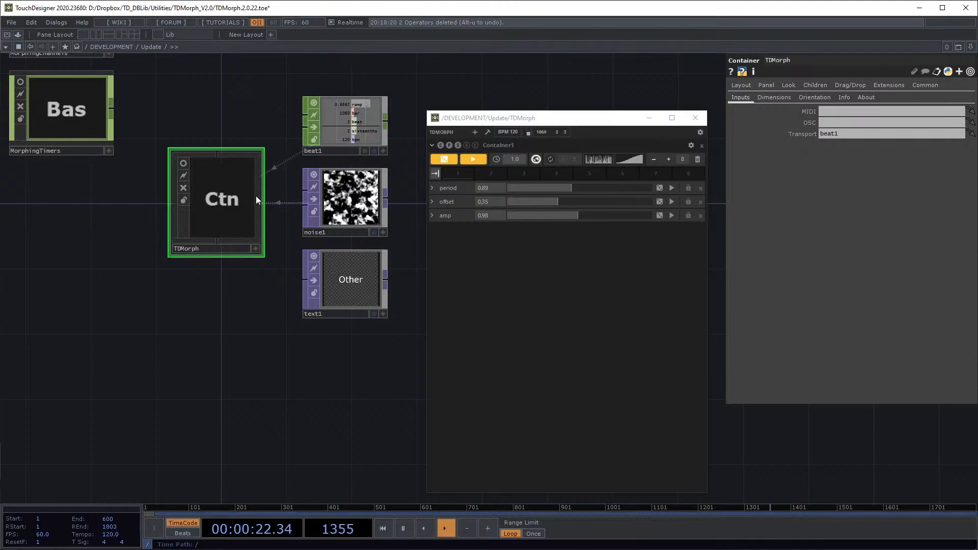
left_click_drag(141, 95, 281, 285)
right_click(221, 187)
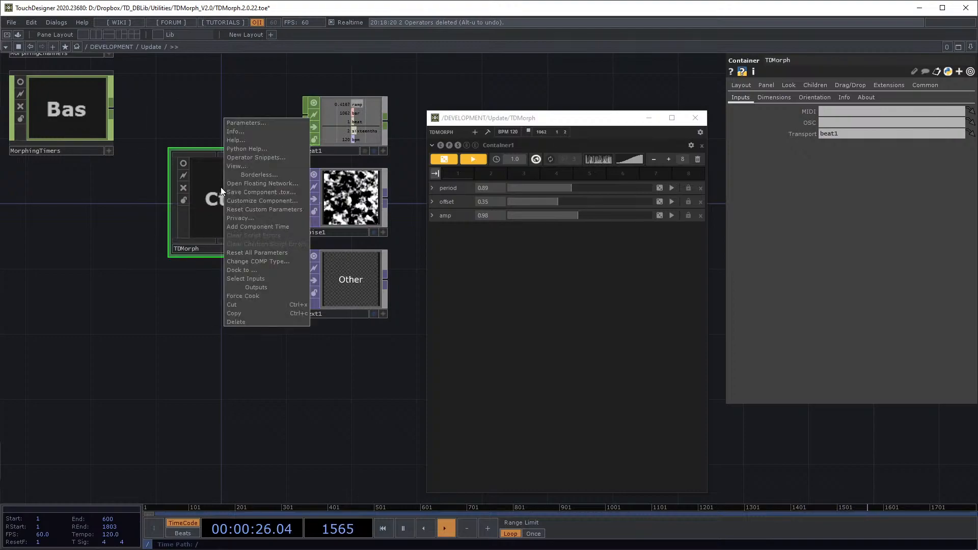
left_click(487, 311)
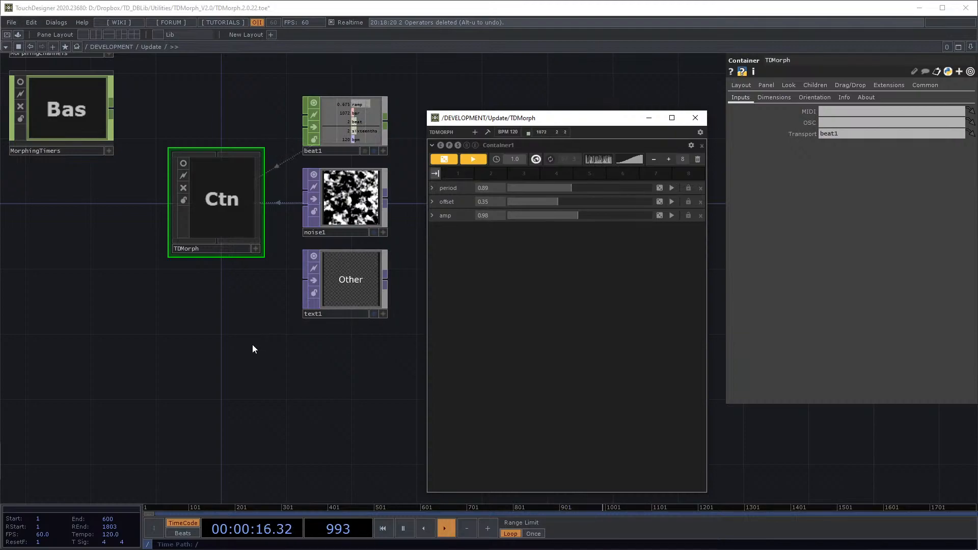
left_click(488, 133)
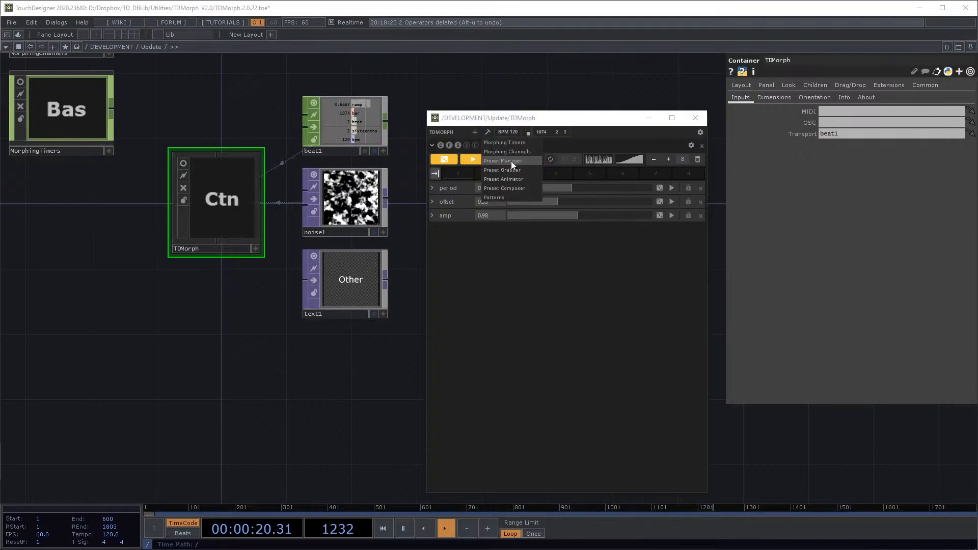
left_click(553, 243)
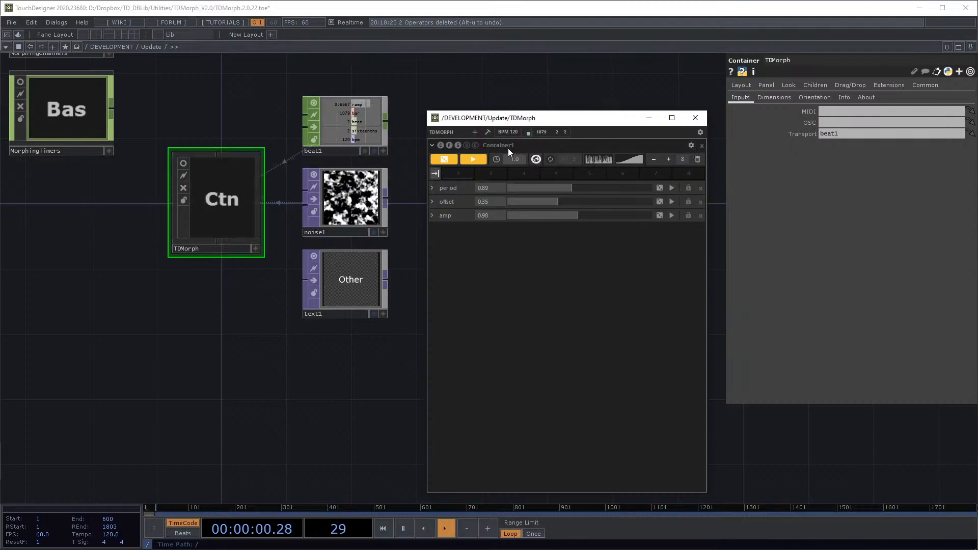
Step: Export a preset manager from Container1's Manager settings and close the container settings window
left_click(691, 145)
left_click(630, 145)
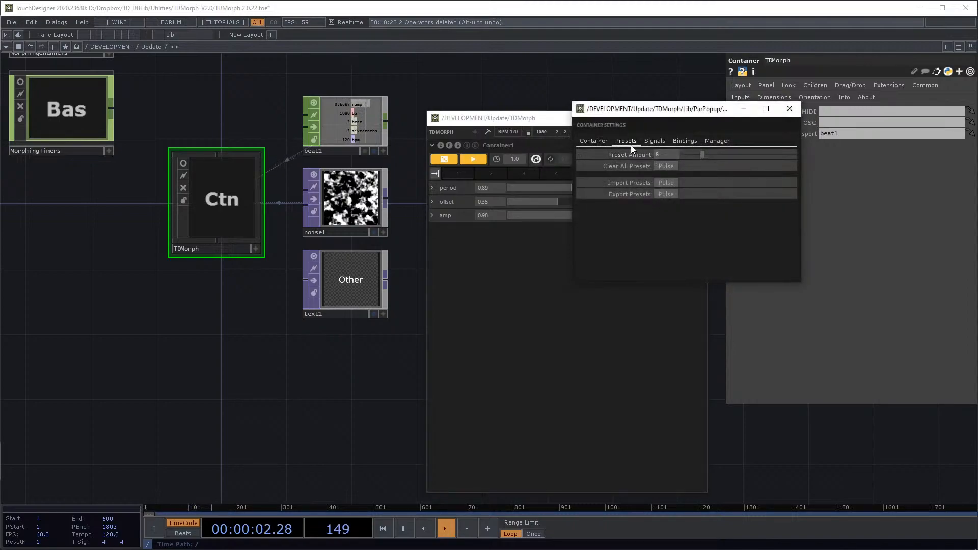
left_click(713, 142)
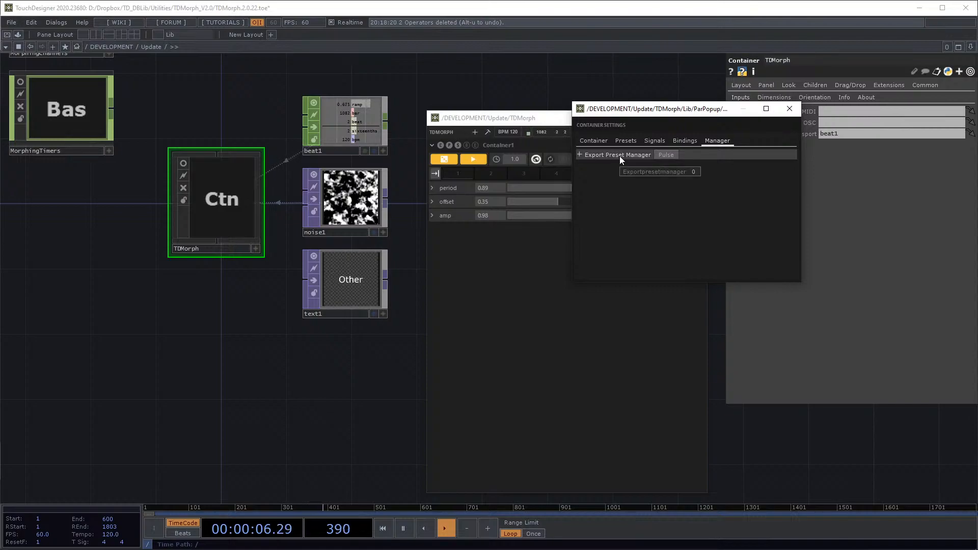
left_click(666, 155)
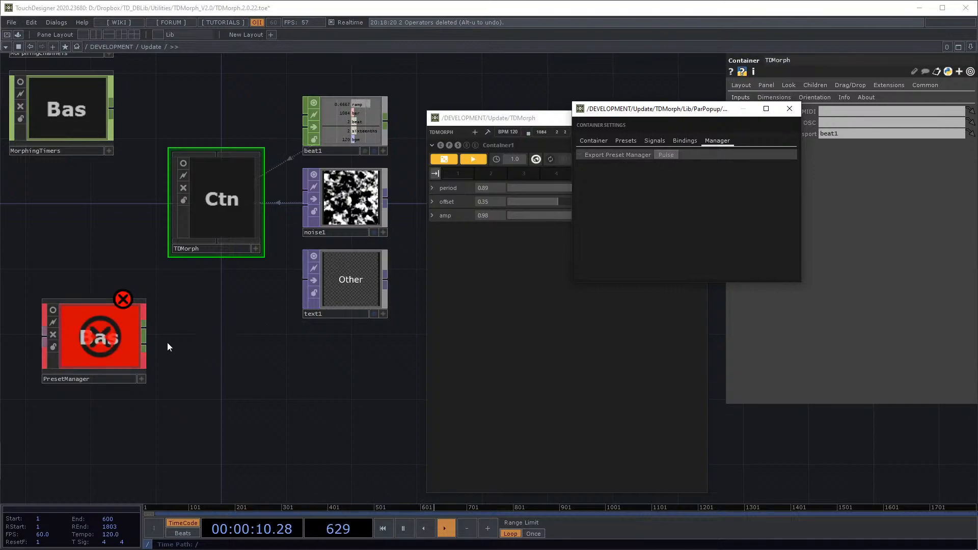
left_click_drag(171, 341, 246, 320)
scroll(160, 306, "up", 4)
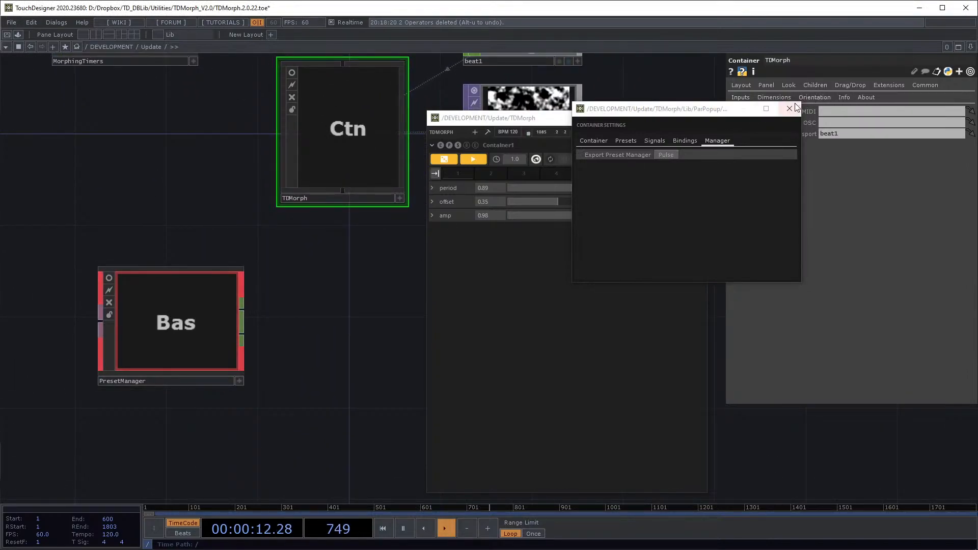
left_click(790, 108)
Step: Close the TDMorph window and move the exported PresetManager component further below TDMorph in the network
left_click(147, 302)
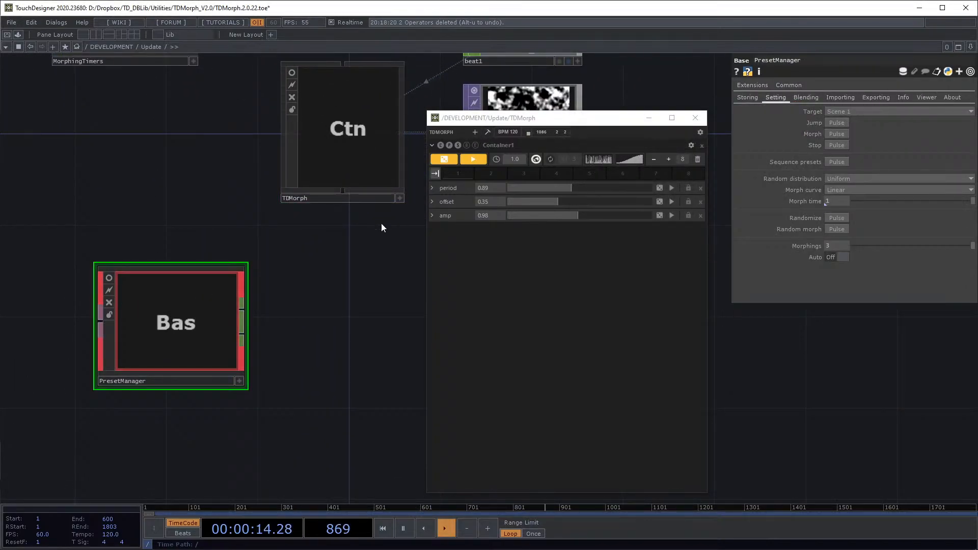
left_click_drag(364, 217, 389, 174)
left_click(692, 124)
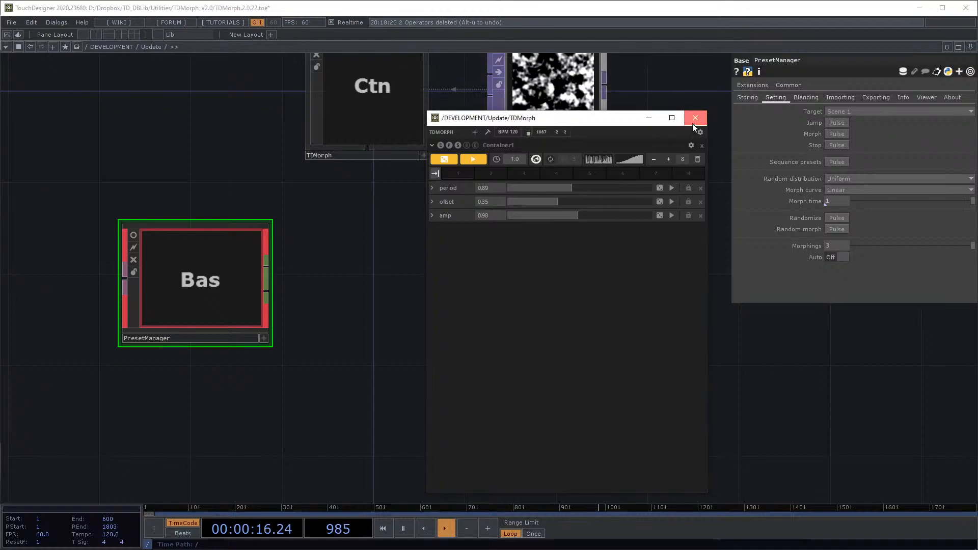
scroll(460, 226, "down", 3)
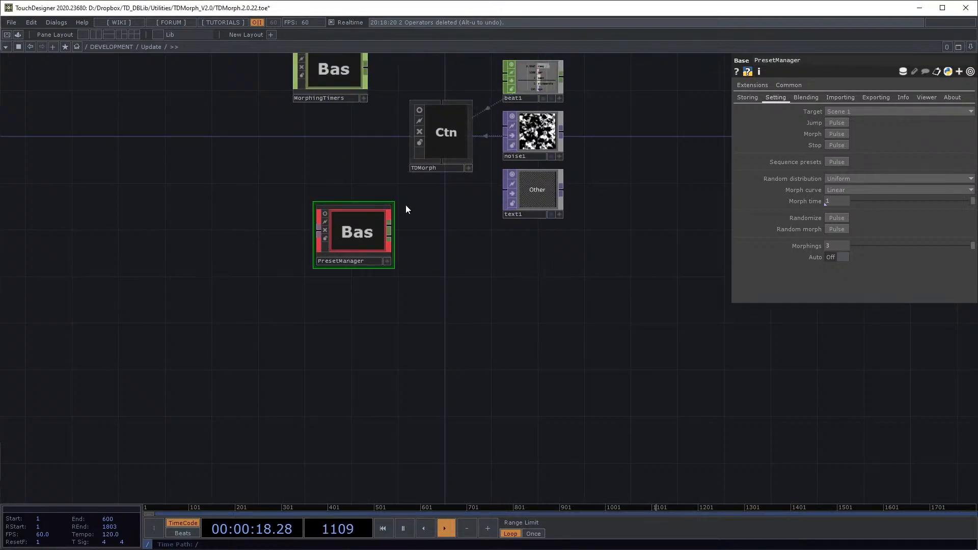
left_click_drag(358, 234, 382, 362)
left_click_drag(529, 220, 558, 102)
scroll(463, 191, "up", 3)
scroll(463, 191, "up", 2)
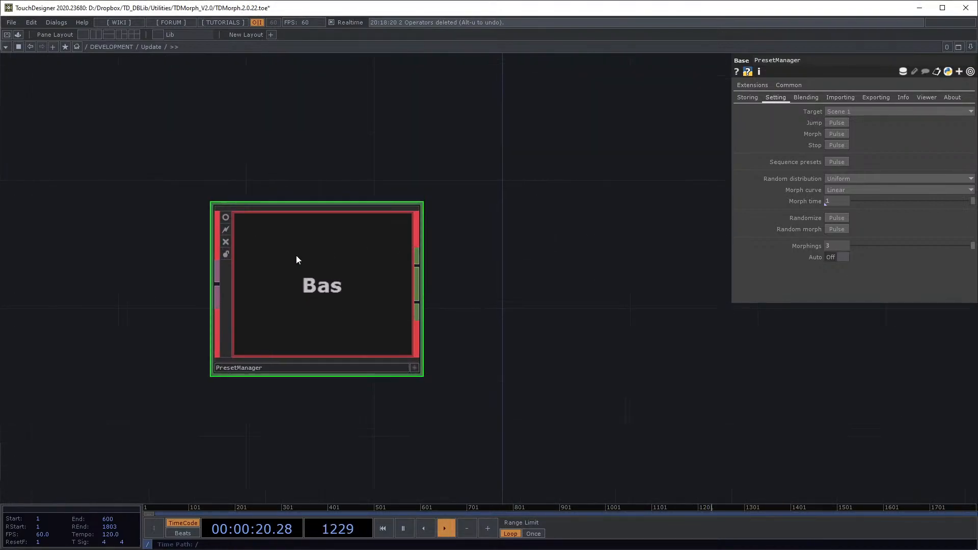
scroll(410, 285, "down", 3)
left_click_drag(463, 334, 449, 500)
right_click(424, 119)
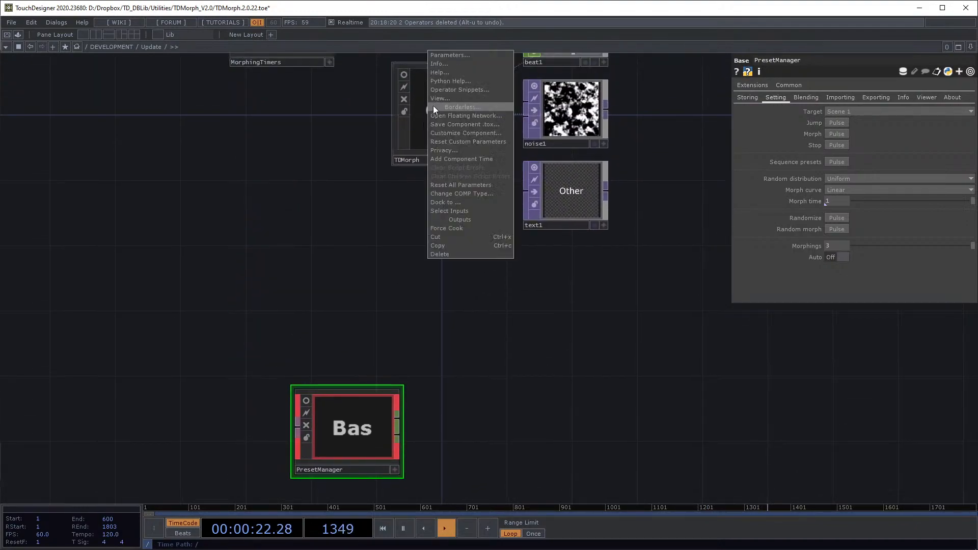
left_click(435, 100)
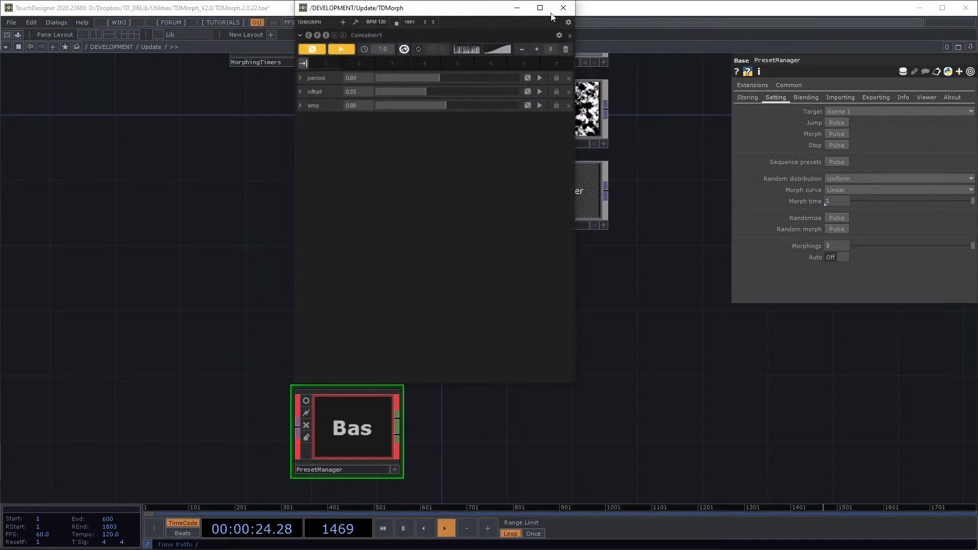
left_click(565, 7)
Step: Shift the PresetManager away from TDMorph, then add a Preset Composer from TDMorph's tools and close its window
left_click_drag(419, 303, 302, 297)
left_click_drag(247, 430, 148, 364)
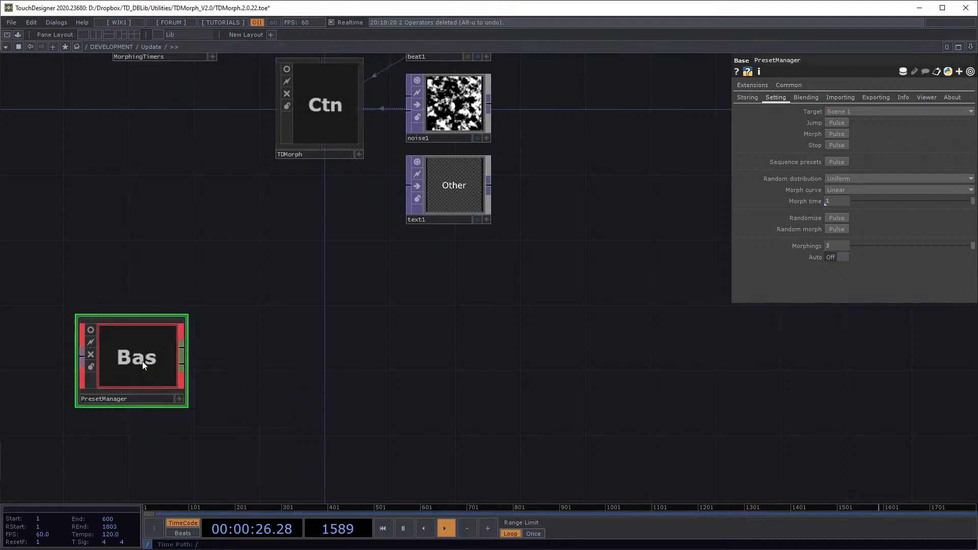
right_click(312, 123)
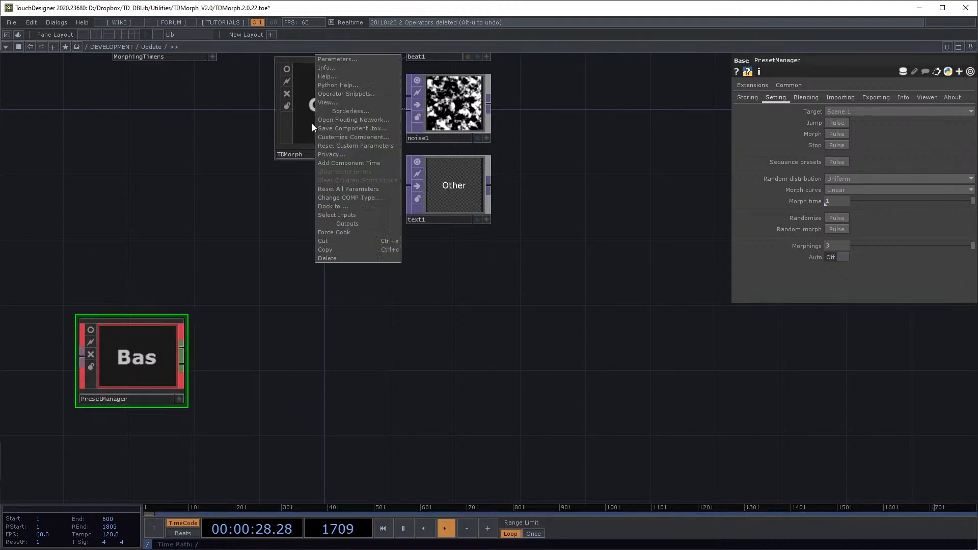
left_click(330, 101)
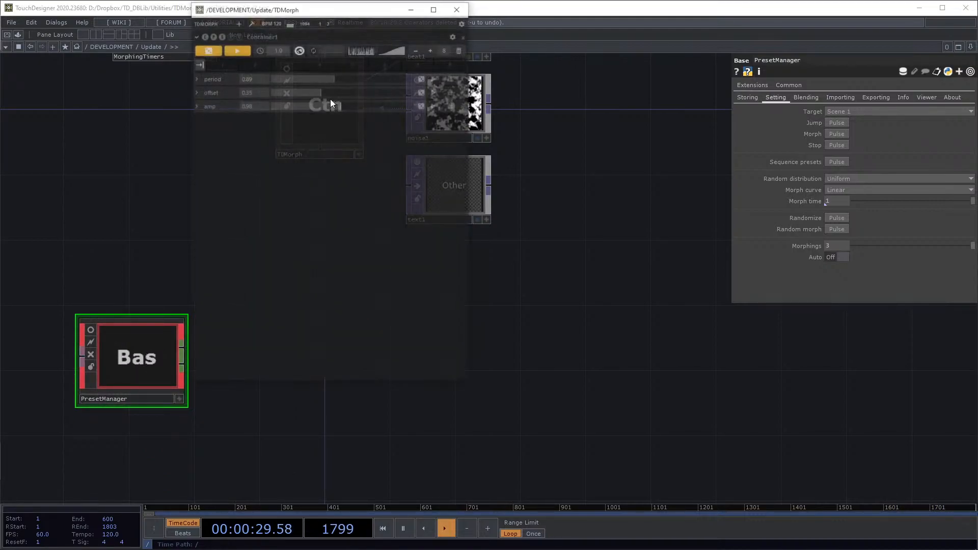
left_click(251, 24)
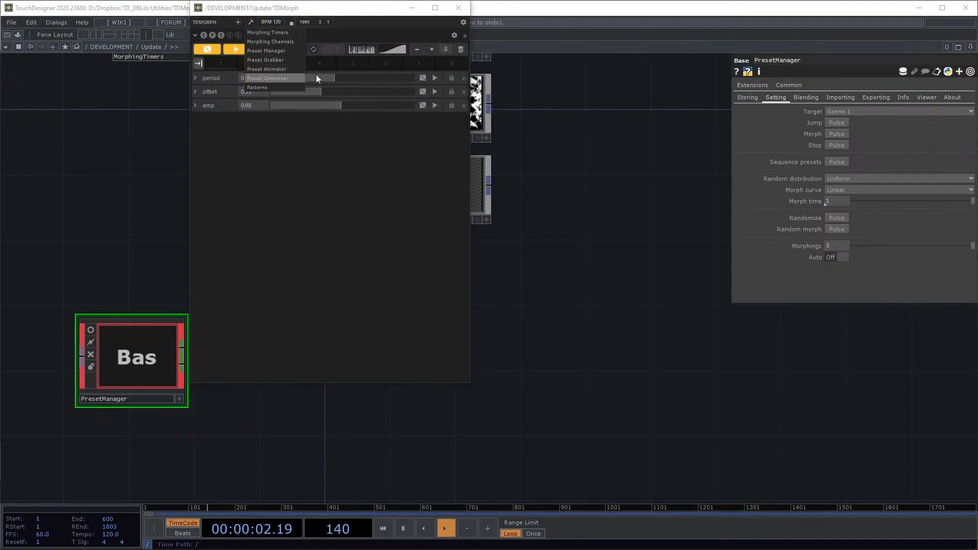
left_click(458, 8)
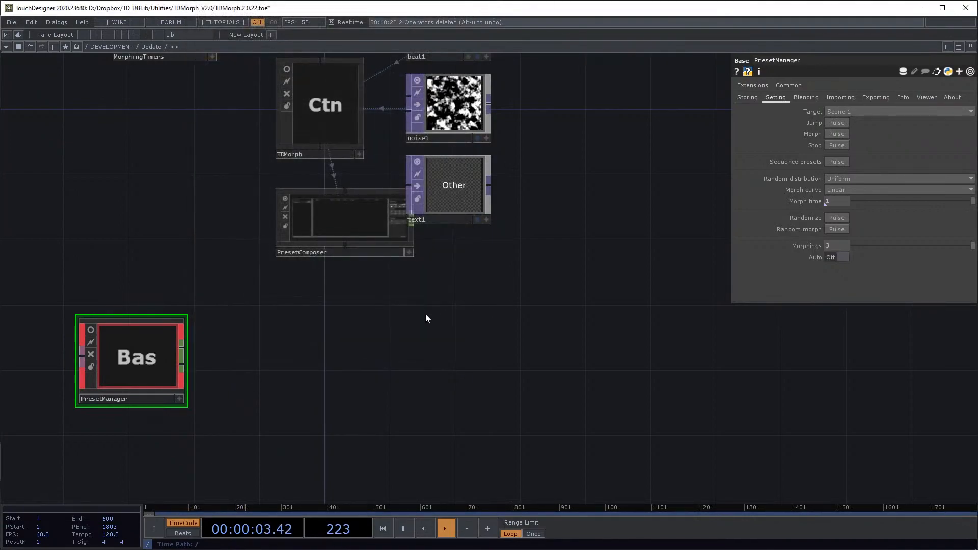
Step: Move the PresetComposer down below TDMorph, level with the PresetManager component
left_click_drag(352, 254, 369, 335)
left_click_drag(376, 288, 390, 331)
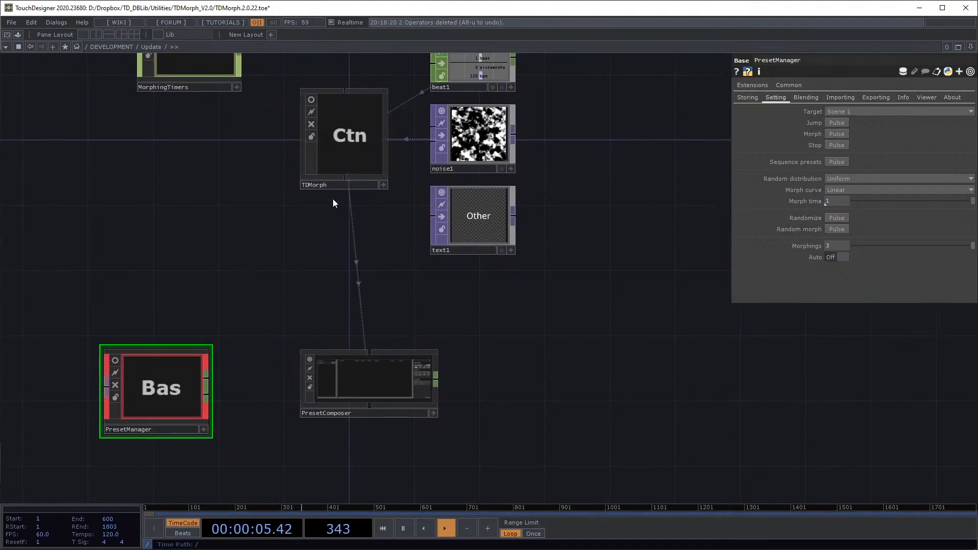
right_click_drag(224, 96, 381, 204)
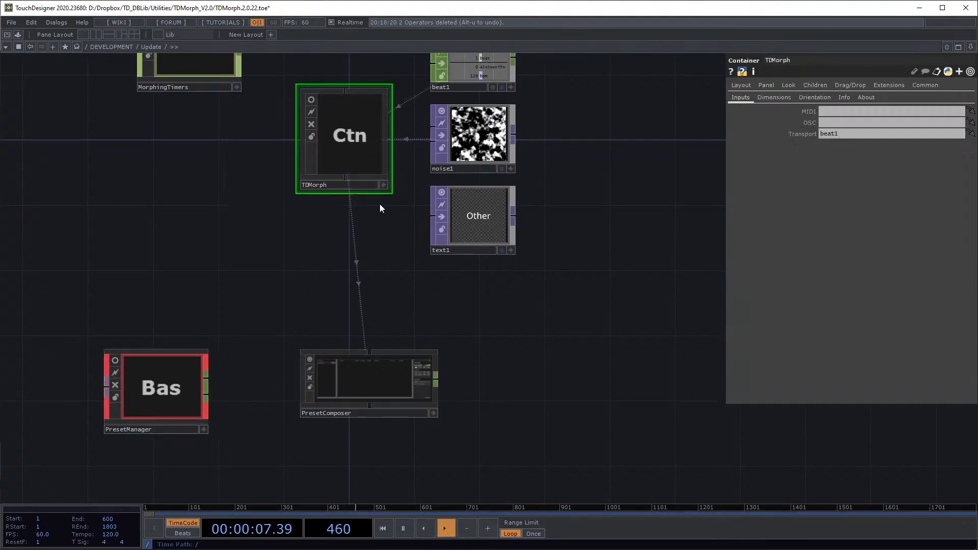
left_click_drag(305, 286, 335, 166)
scroll(208, 300, "up", 3)
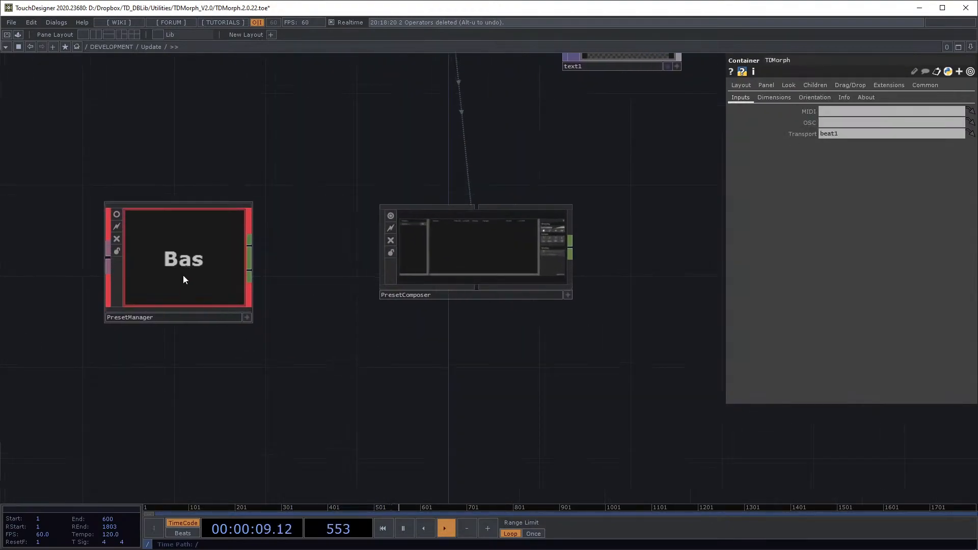
Step: Assign PresetManager as the PresetComposer's Preset manager and move the composer closer beside it
left_click(476, 255)
left_click_drag(206, 248, 853, 113)
left_click_drag(515, 254, 445, 271)
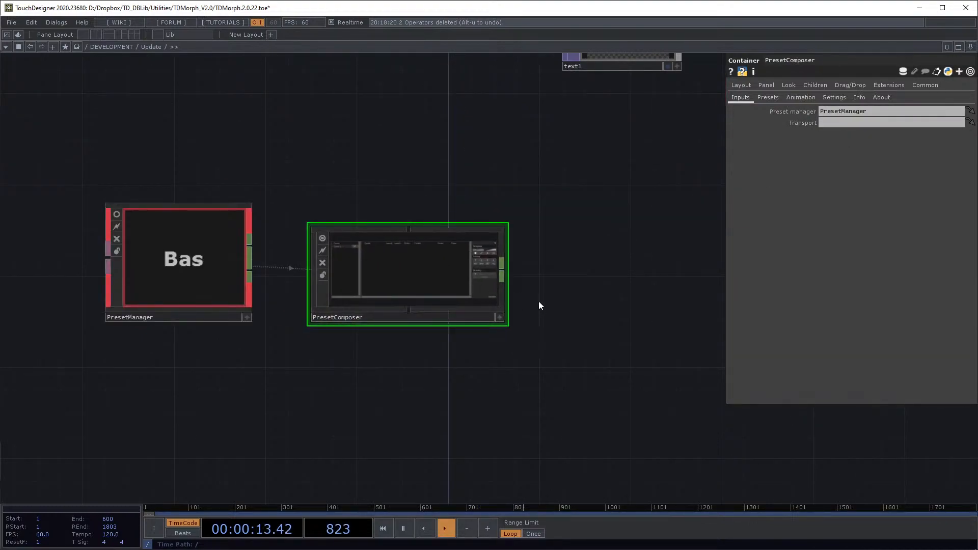
Step: Open the PresetComposer's interface in its own window and place it below the two components in the network
scroll(513, 295, "up", 2)
right_click(364, 257)
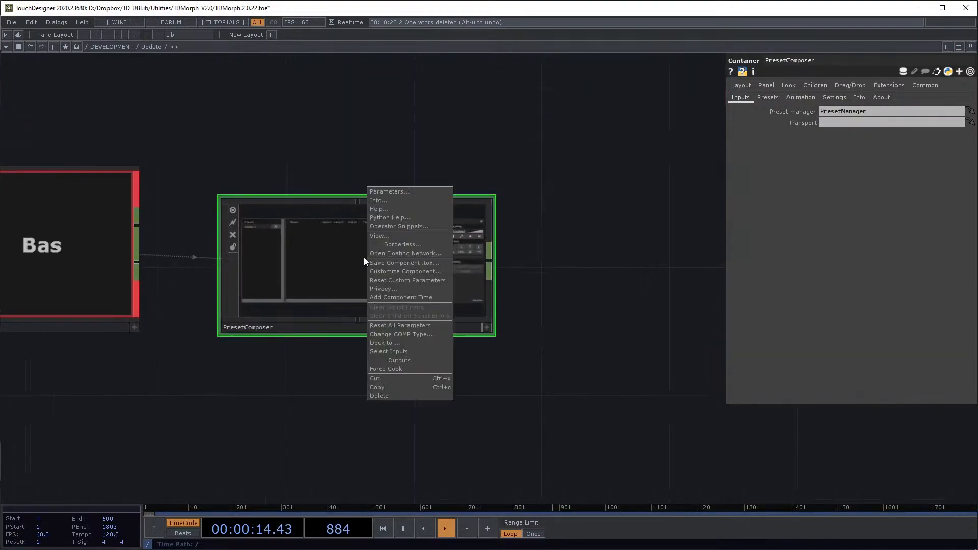
left_click(407, 235)
left_click_drag(432, 341, 492, 307)
left_click_drag(397, 145, 463, 352)
Step: Select PresetManager to show its parameters and create a scene named "Scene x" in the PresetComposer's scene list
left_click(118, 173)
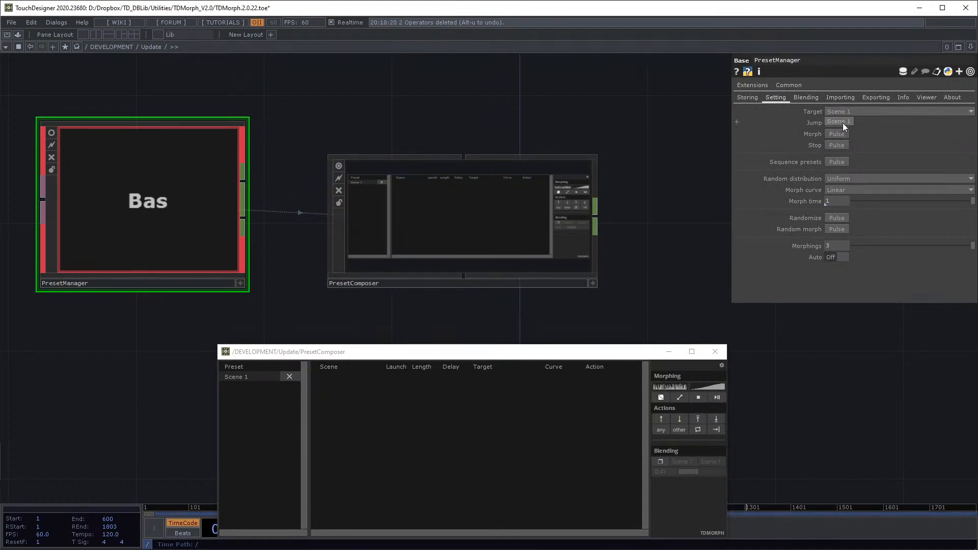
left_click(273, 441)
right_click(416, 399)
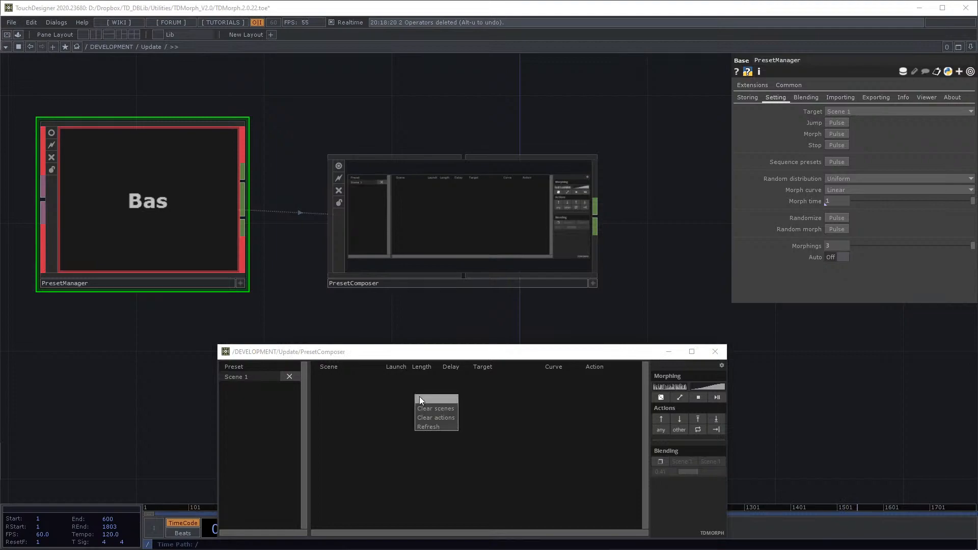
left_click(420, 396)
type("Scene")
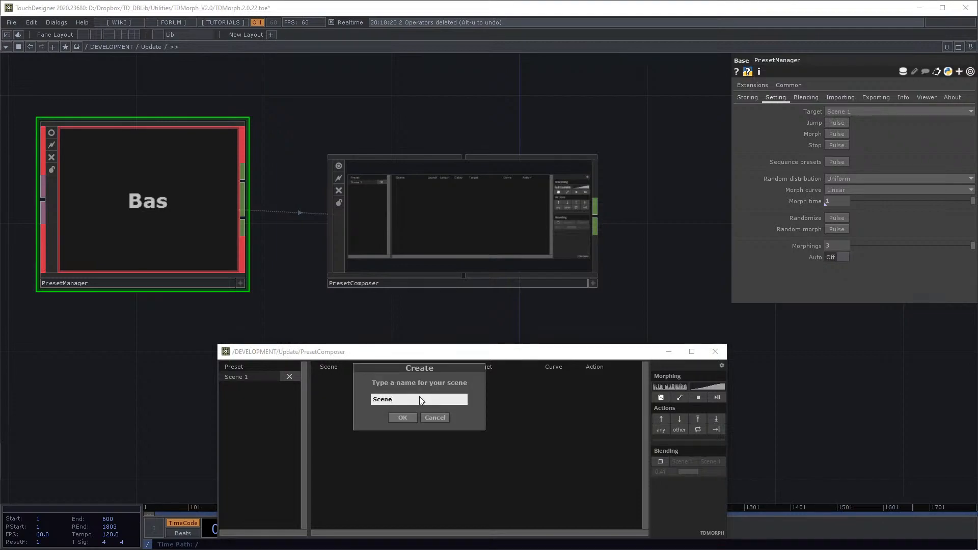
type(" x")
key("Return")
Step: Create a second scene named "Scene p" in the PresetComposer's scene list
right_click(421, 403)
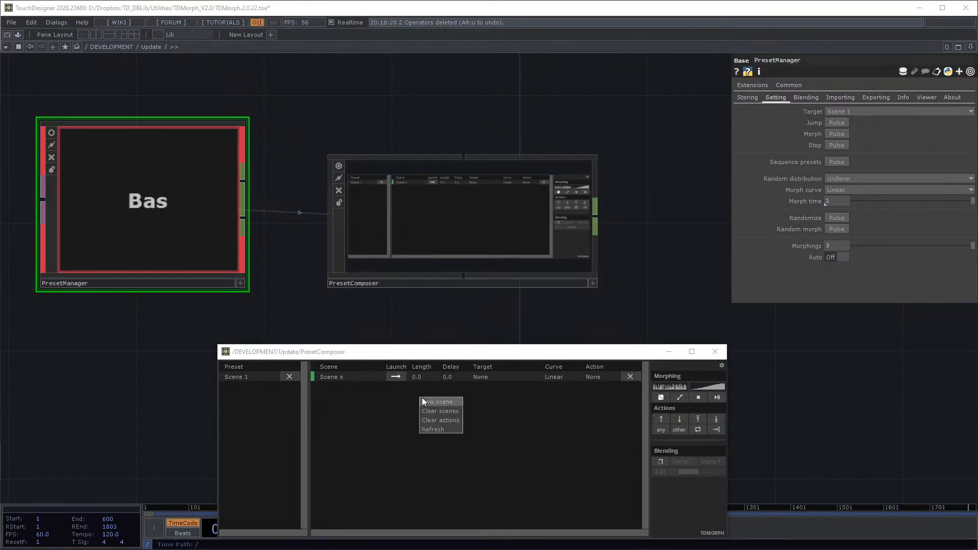
left_click(428, 403)
type("Scene p")
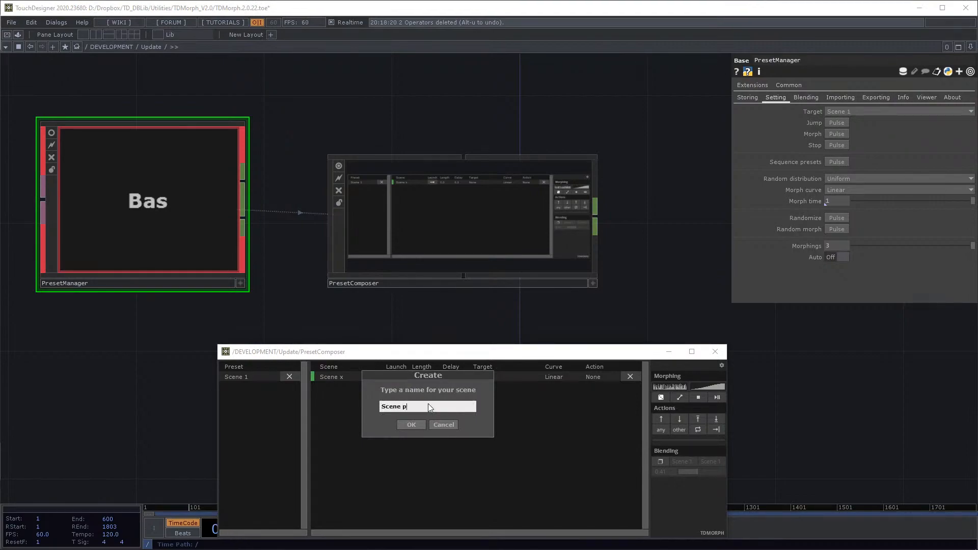
key("Return")
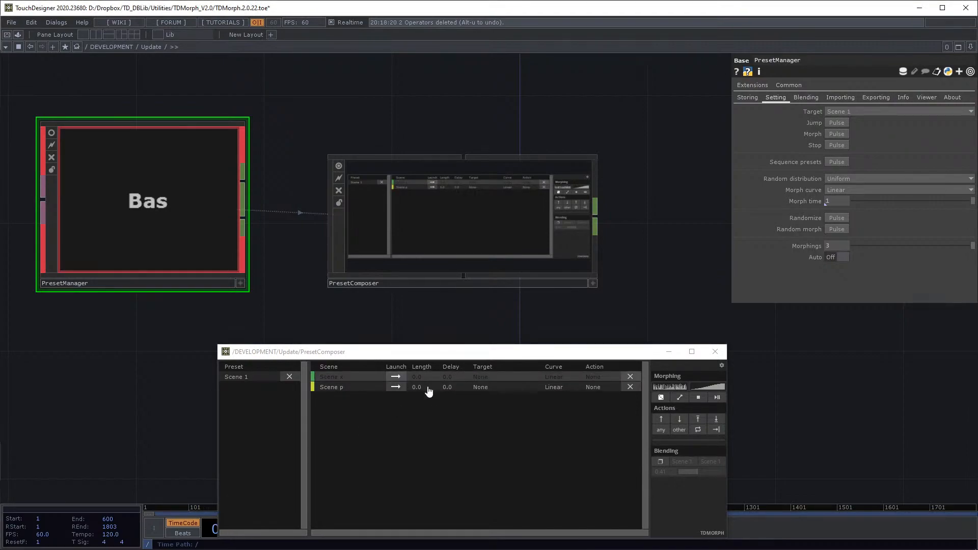
Step: Set Scene x's target to the Scene 1 preset and launch Scene x
left_click(488, 380)
left_click(508, 388)
left_click(401, 381)
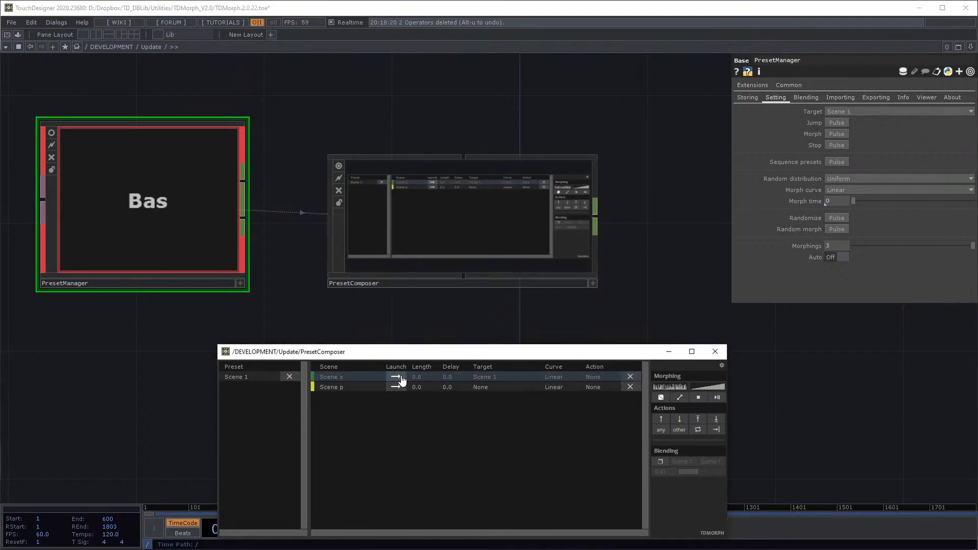
Step: Set the length of Scene x to 1 in the PresetComposer
scroll(508, 99, "down", 3)
left_click_drag(487, 136, 455, 234)
scroll(455, 233, "down", 2)
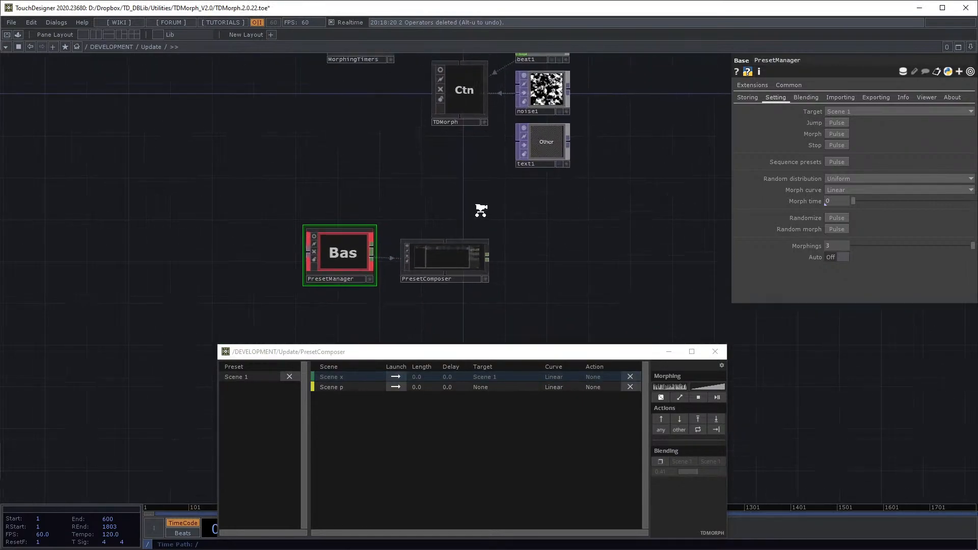
left_click(417, 377)
type("1")
left_click(585, 323)
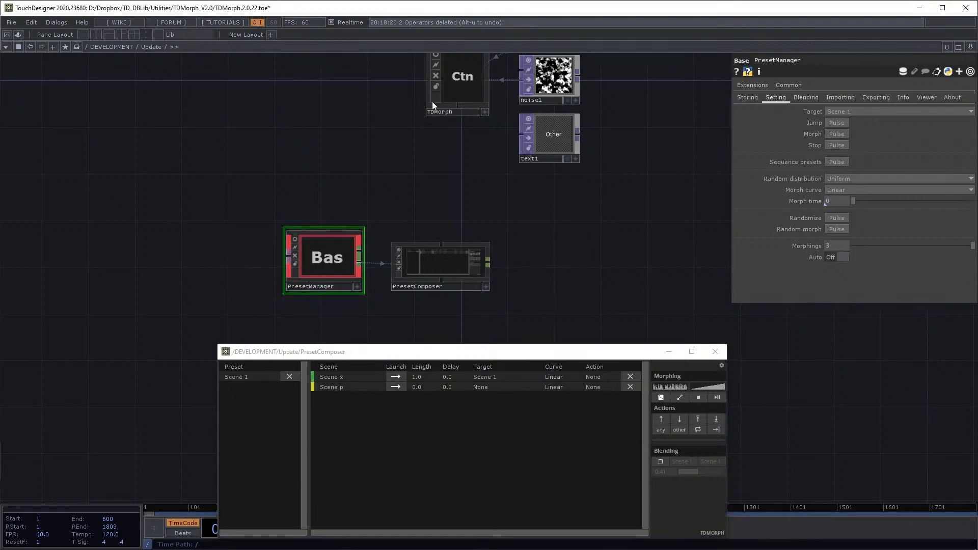
left_click_drag(507, 230, 509, 186)
middle_click_drag(392, 218, 368, 260)
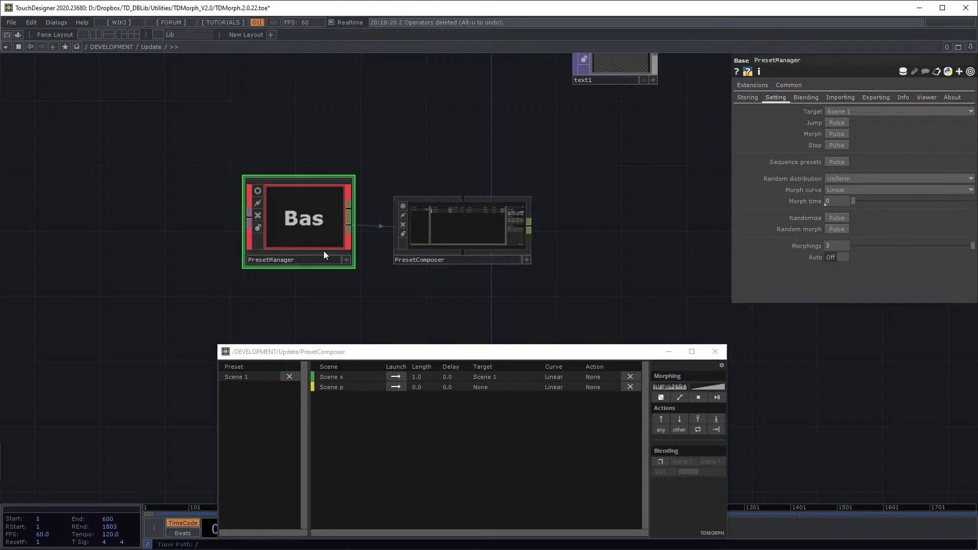
left_click_drag(408, 172, 384, 120)
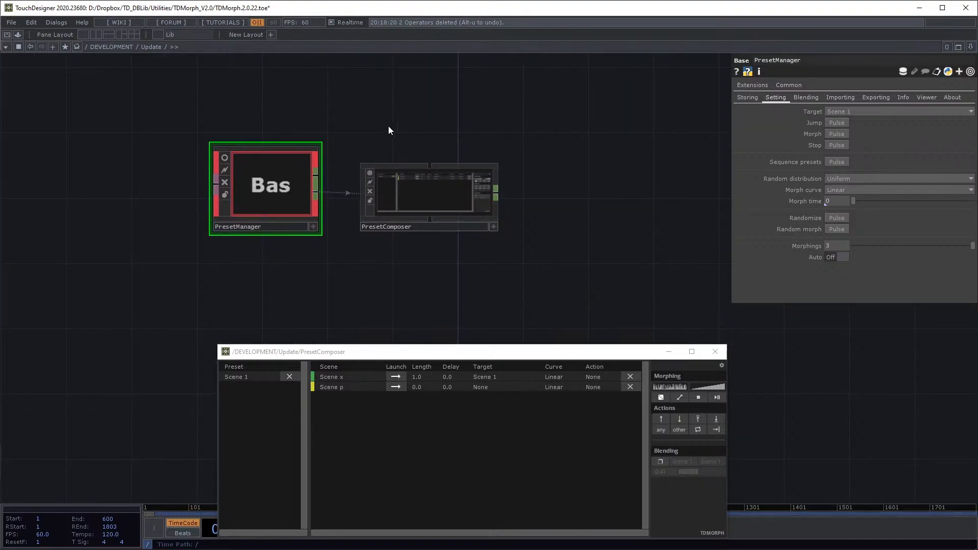
scroll(260, 191, "up", 2)
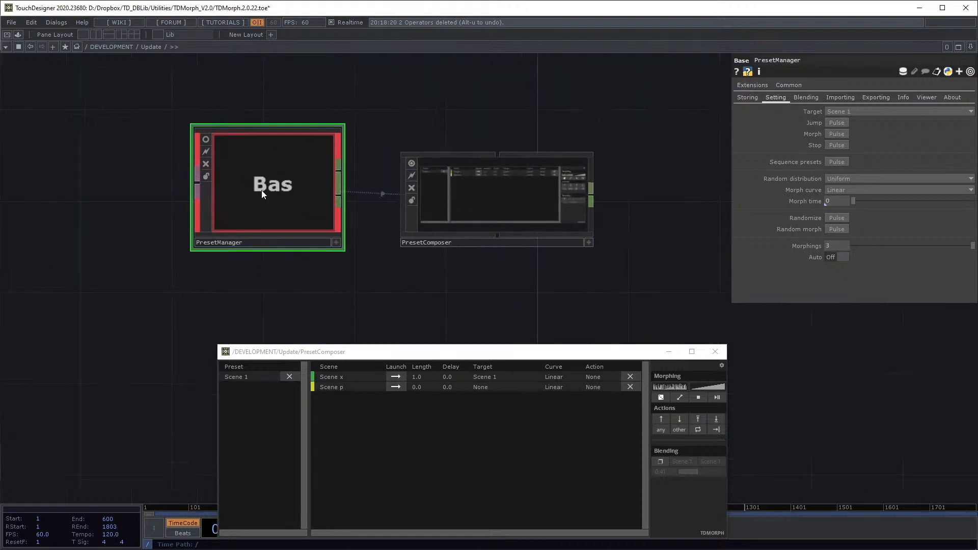
left_click_drag(276, 205, 359, 284)
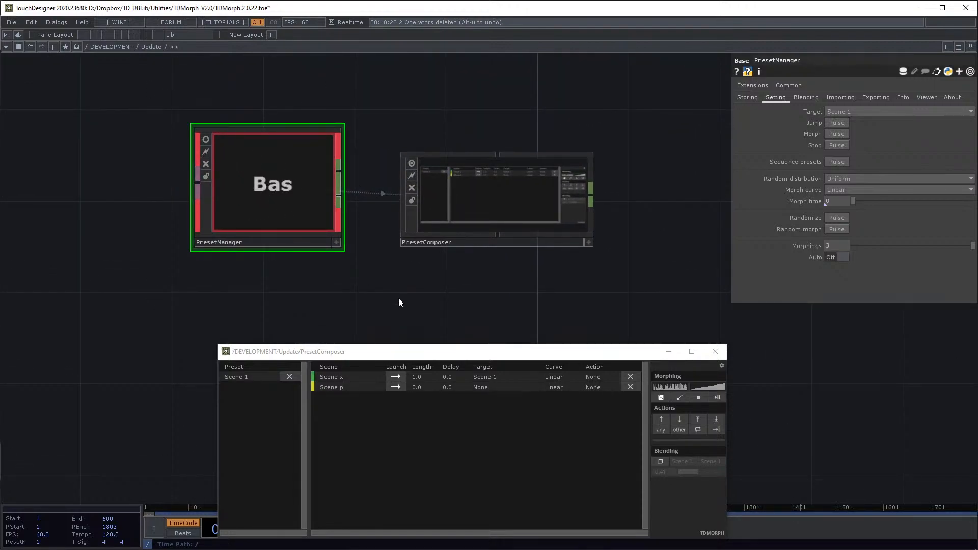
middle_click_drag(422, 304, 413, 299)
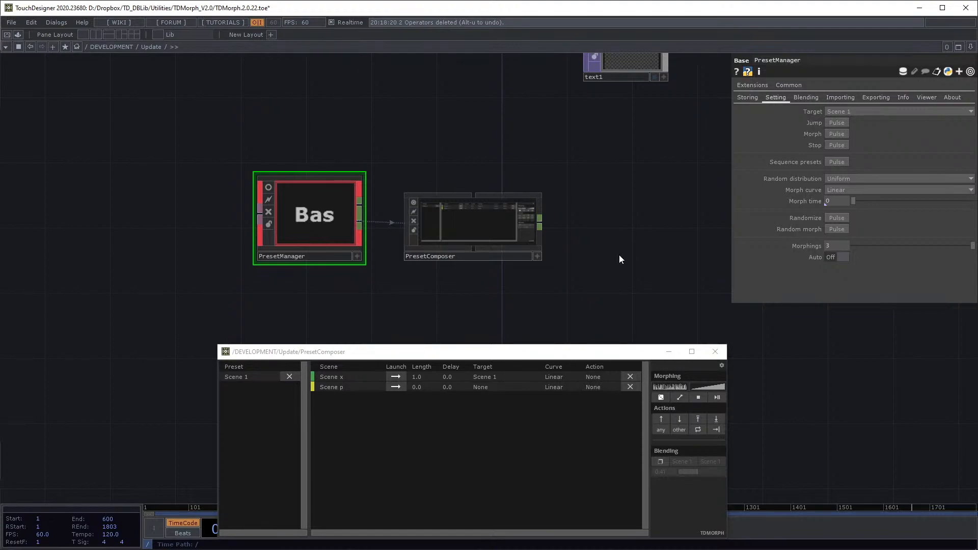
left_click_drag(594, 240, 510, 305)
middle_click_drag(510, 305, 548, 299)
left_click_drag(548, 299, 551, 331)
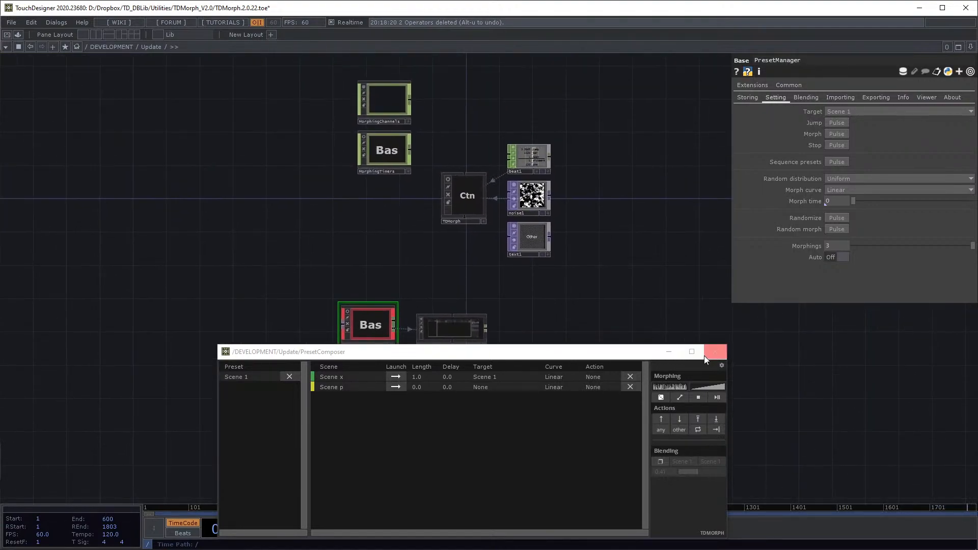
Step: Close the PresetComposer window and delete both the PresetManager and PresetComposer components from the network
left_click(713, 356)
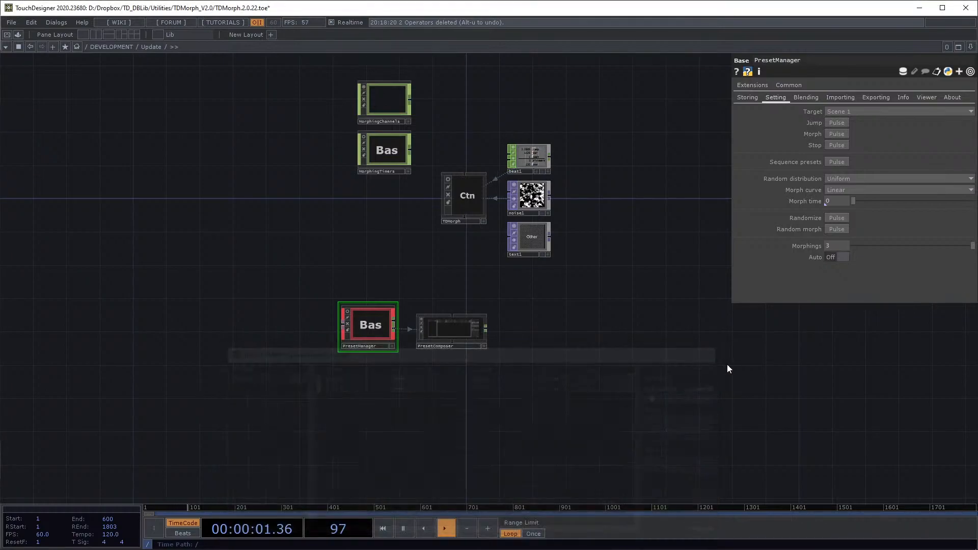
left_click_drag(728, 368, 749, 321)
scroll(490, 279, "up", 2)
left_click(490, 279)
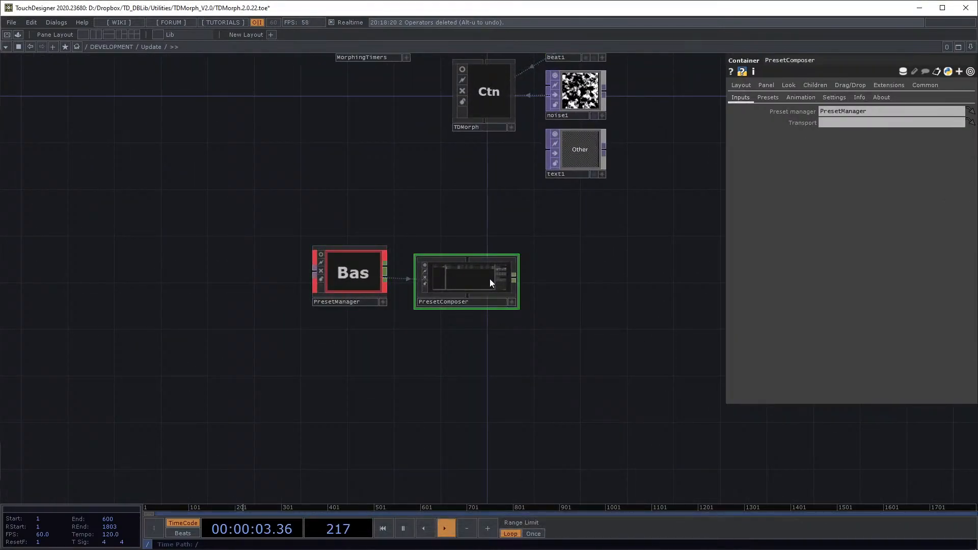
right_click_drag(455, 233, 267, 325)
key("Delete")
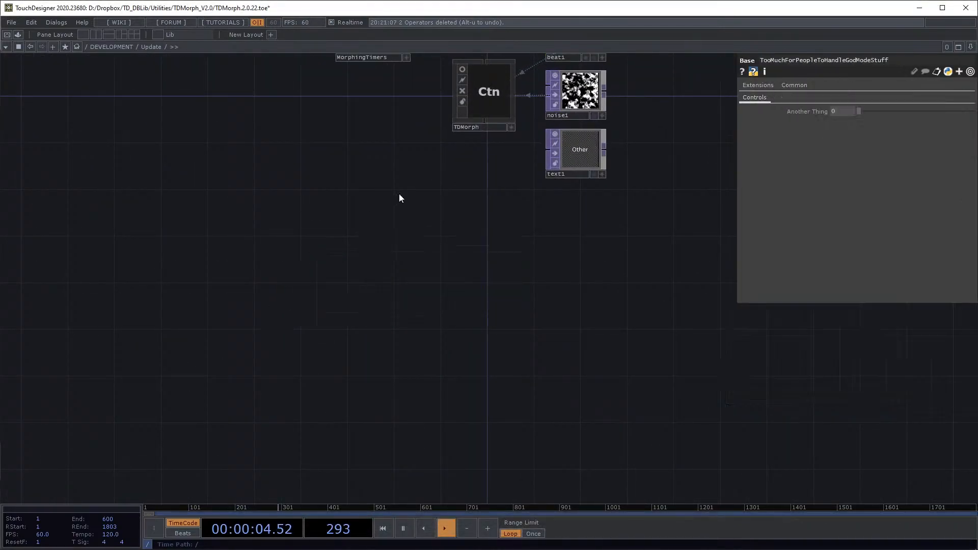
Step: Open TDMorph's interface in its own window and remove Container1 from it
right_click(382, 180)
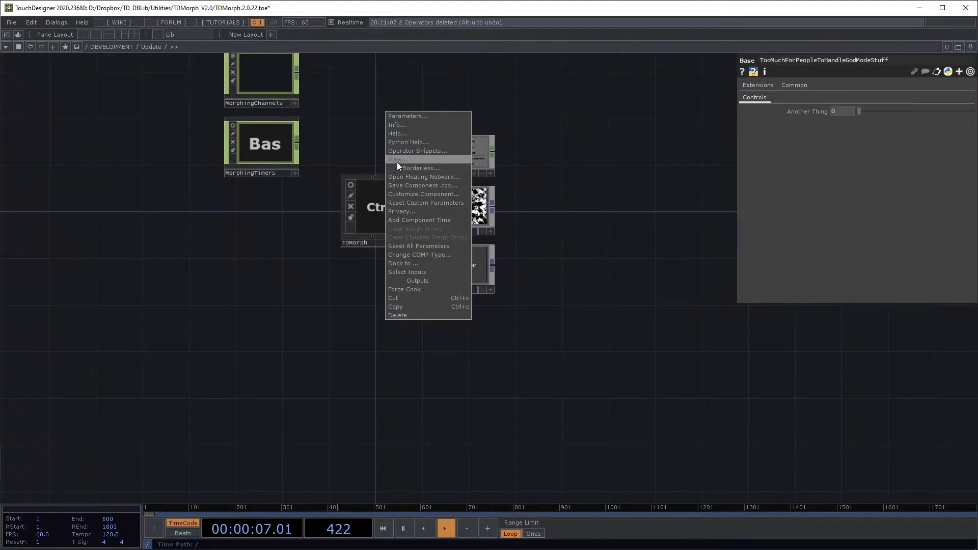
left_click(396, 162)
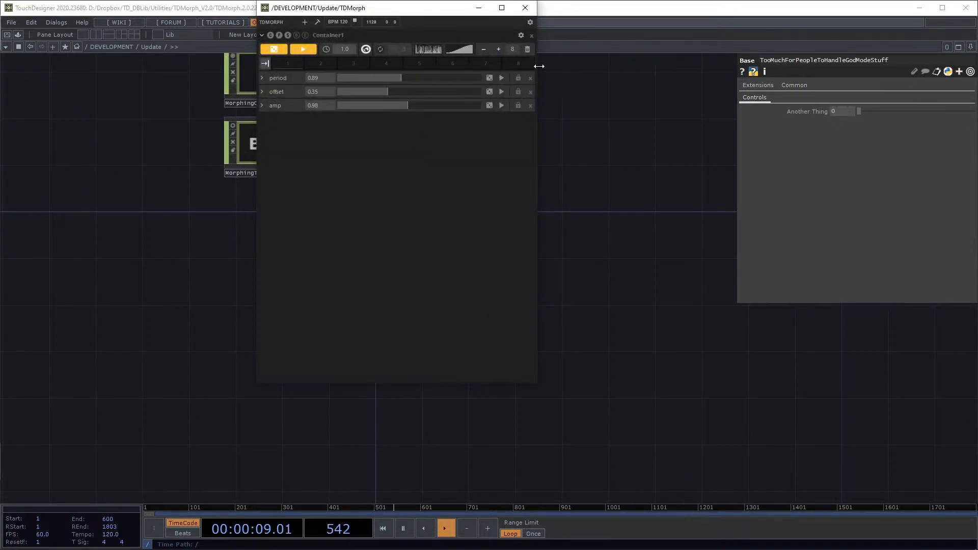
left_click(532, 36)
left_click(543, 54)
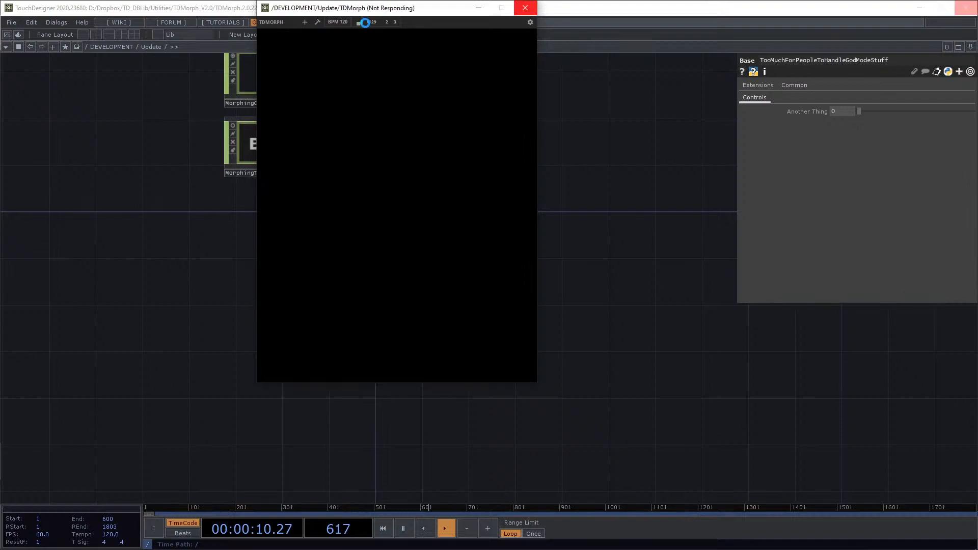
Step: Add a new Preset Manager from TDMorph's tools and close the TDMorph window
left_click(348, 55)
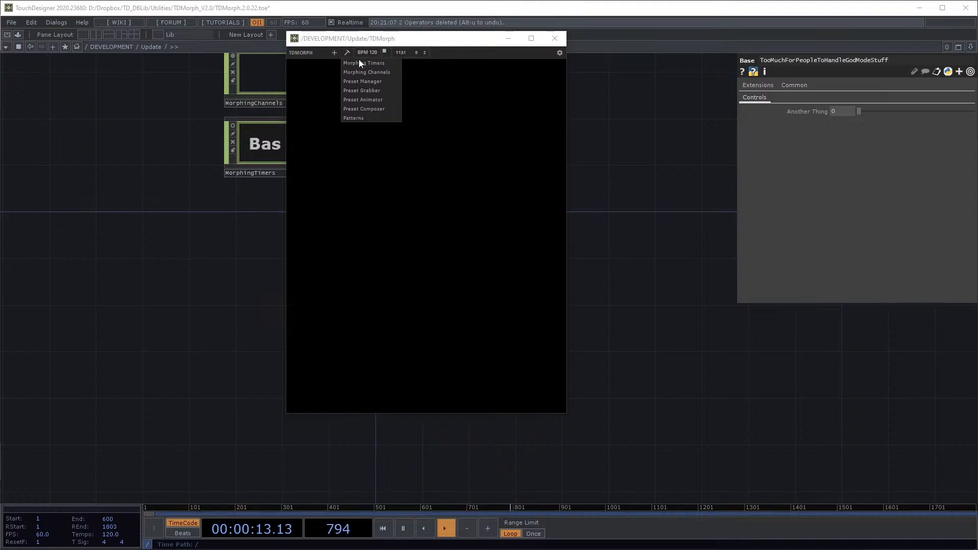
left_click(377, 81)
left_click(555, 38)
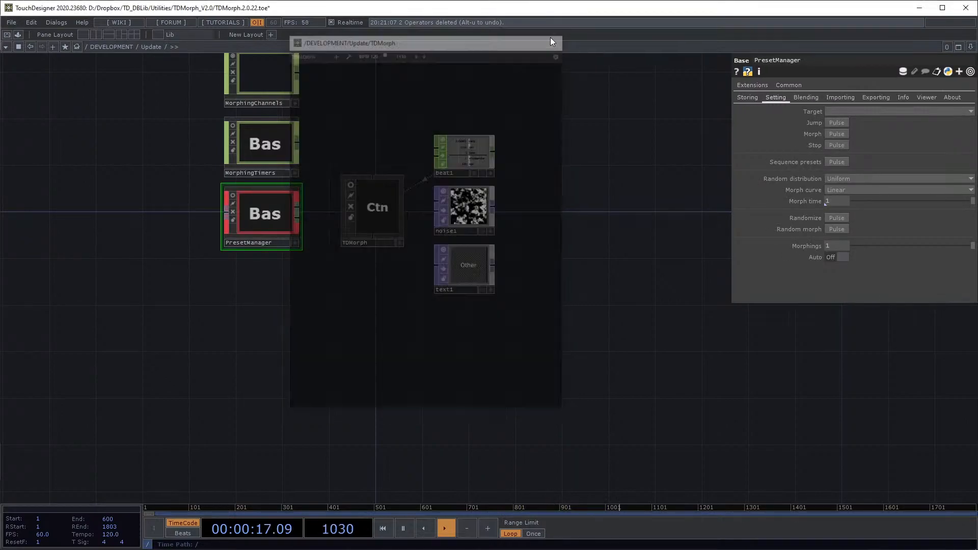
Step: Move the new PresetManager component down into the empty area below TDMorph
left_click(262, 212)
left_click_drag(262, 212, 250, 339)
left_click_drag(355, 320, 408, 172)
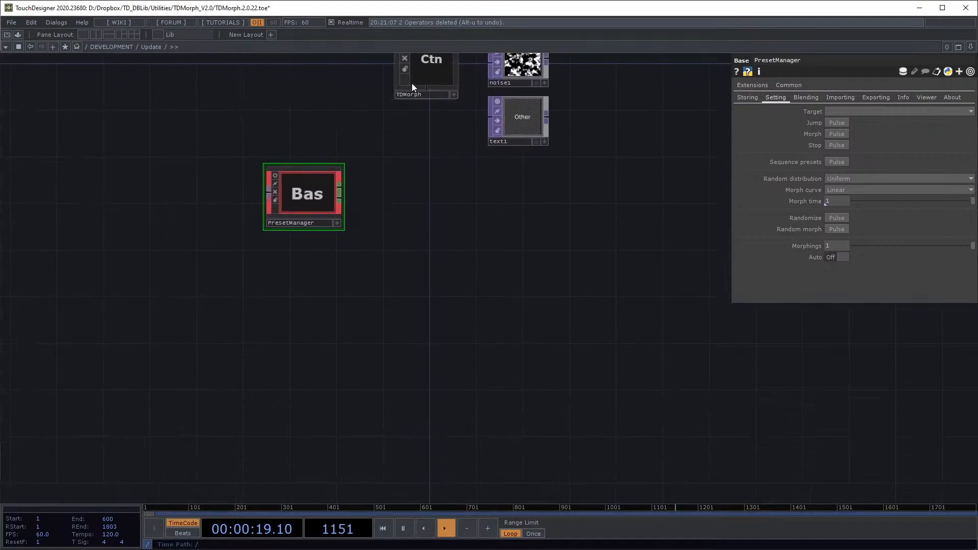
left_click_drag(310, 191, 298, 318)
left_click_drag(376, 271, 394, 160)
scroll(387, 207, "up", 4)
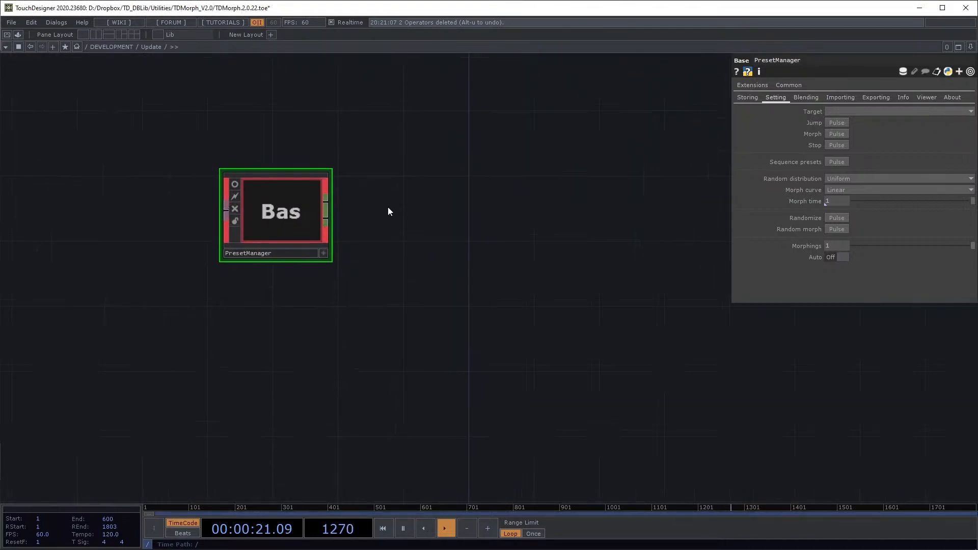
Step: Add a Base component to the network, placed to the right of PresetManager
key("Tab")
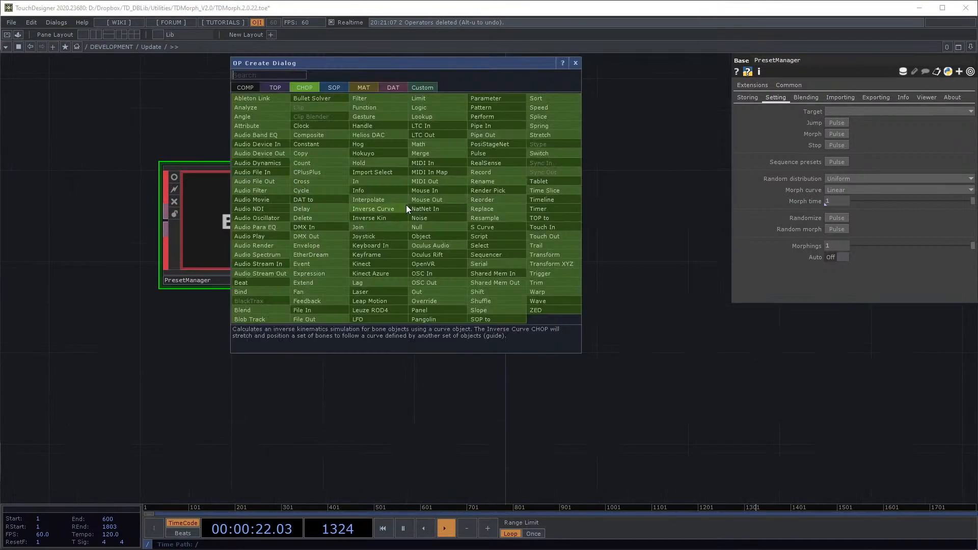
left_click(243, 89)
type("base")
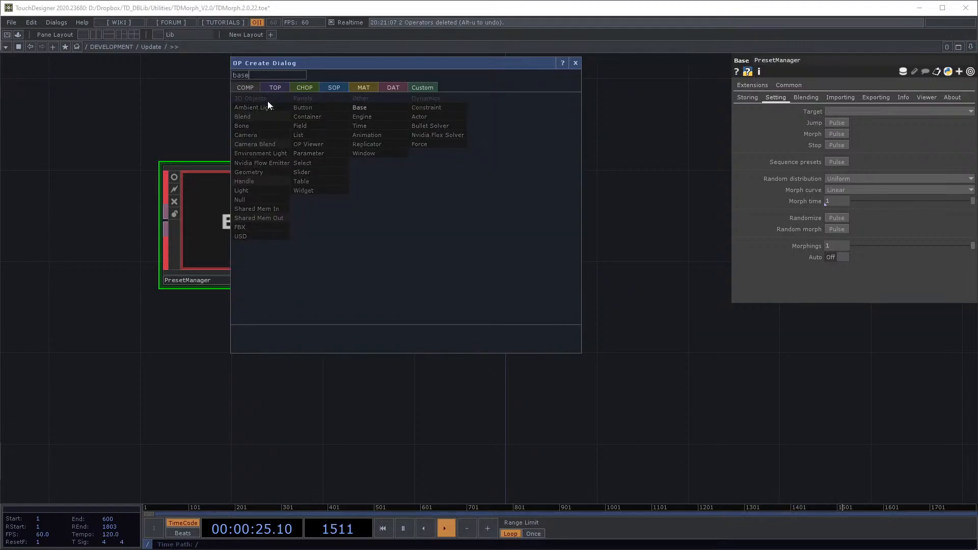
left_click(361, 107)
left_click(551, 197)
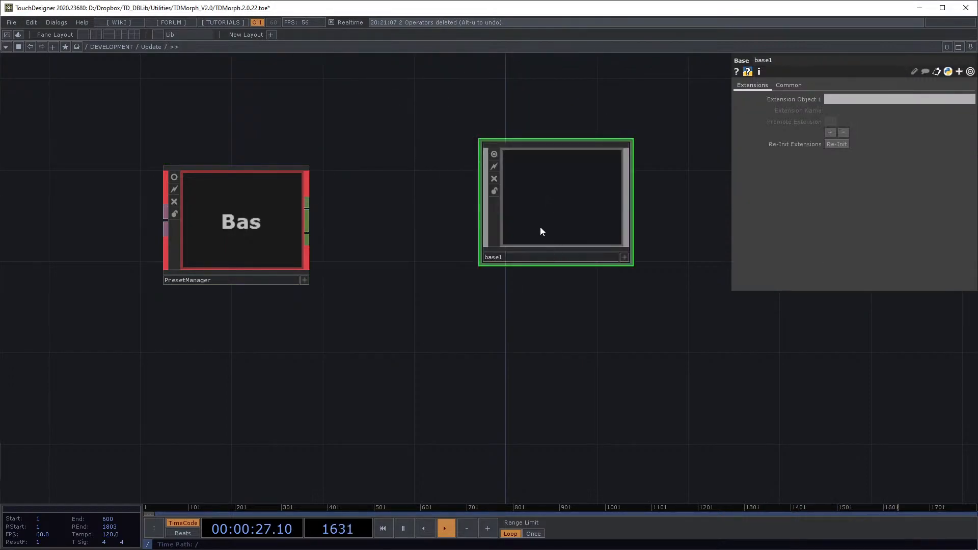
Step: Rename the new Base component as AwesomeStuff and move it slightly up and to the left
left_click(506, 256)
type("AwesomeStuff")
key("Return")
left_click_drag(542, 203, 518, 180)
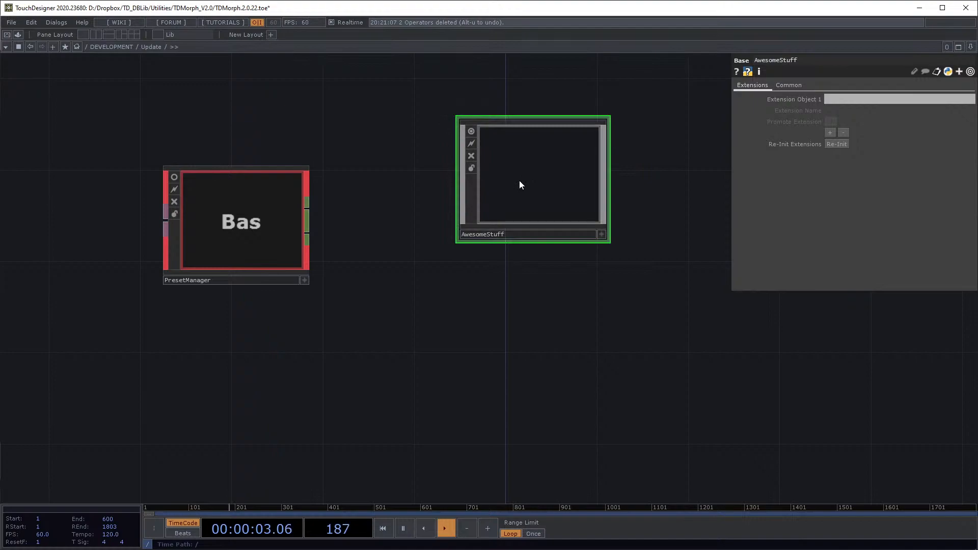
Step: Duplicate AwesomeStuff directly below the original and name the copy MoreAwesomeStuff
key("ctrl+c")
key("ctrl+v")
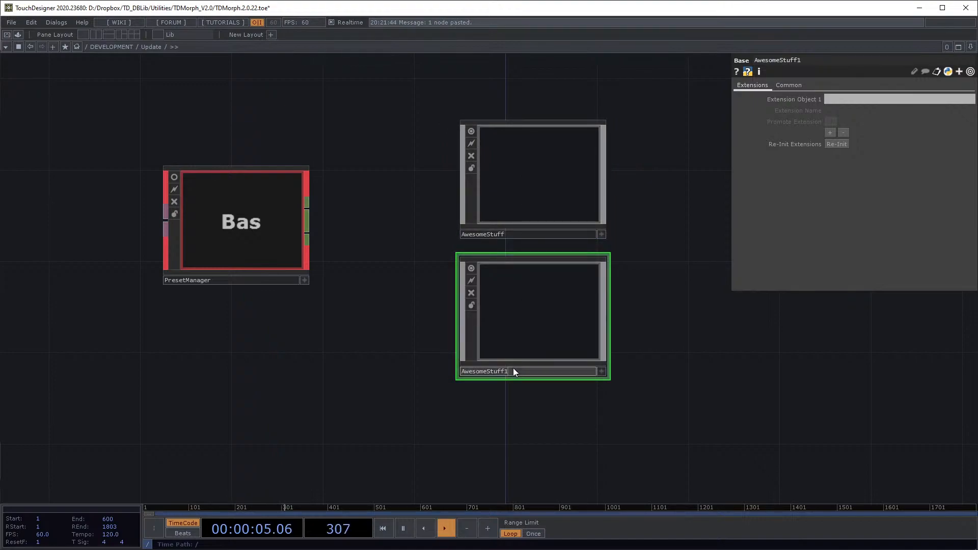
type("MoreAwesomeStuff")
key("Return")
Step: Duplicate MoreAwesomeStuff directly below it and name the copy Evenmoreawesomestuff
key("ctrl+c")
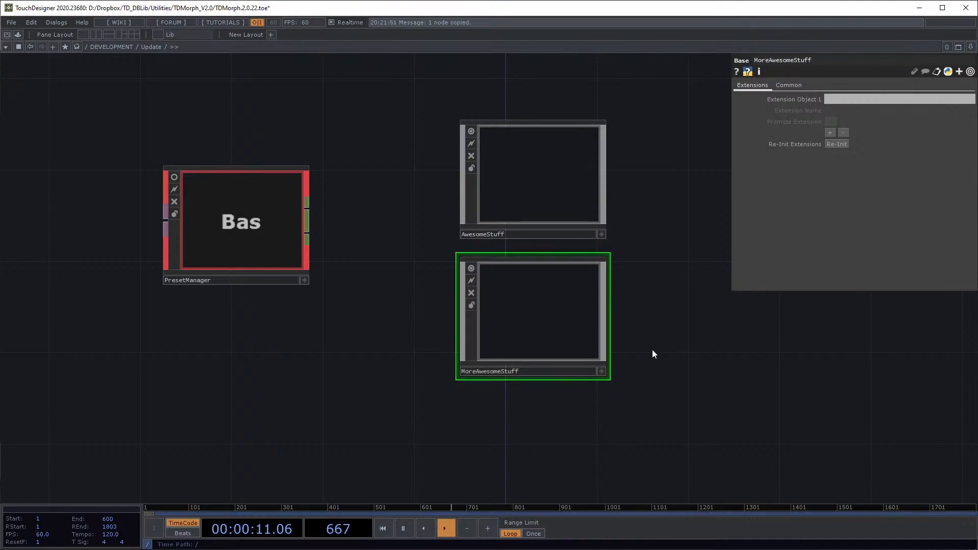
key("ctrl+v")
left_click(472, 463)
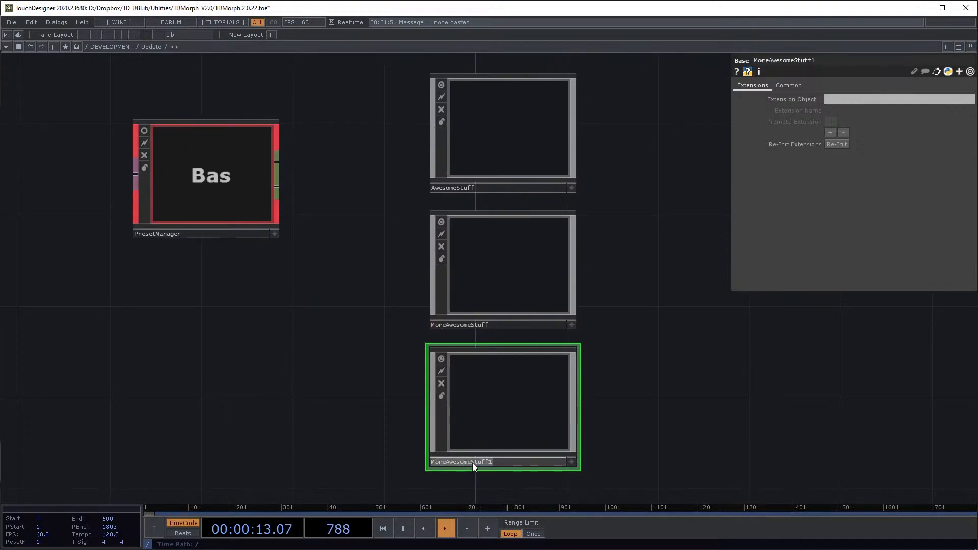
type("Evenmorea")
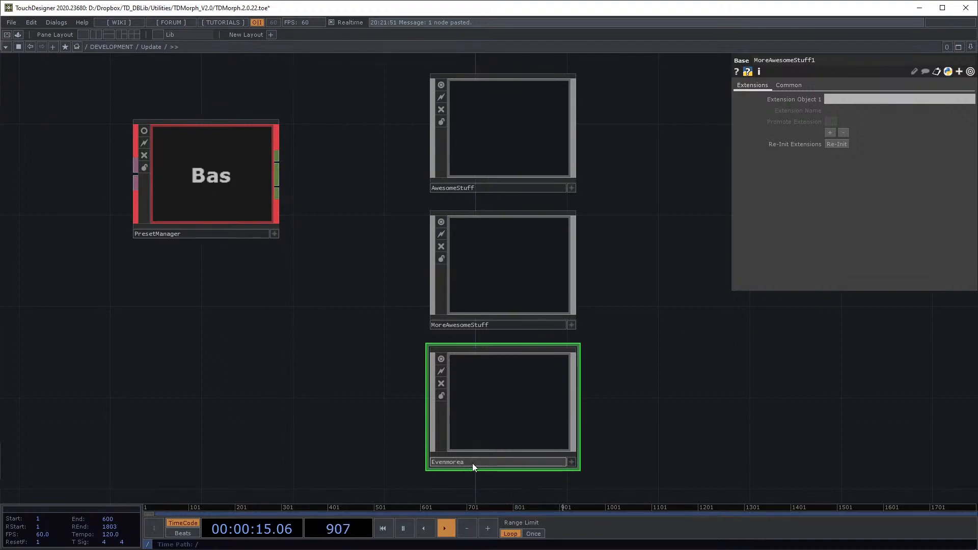
type("wesomestuff")
key("Return")
Step: Add a float custom parameter named Something to the AwesomeStuff component on a page named Controls
left_click(511, 126)
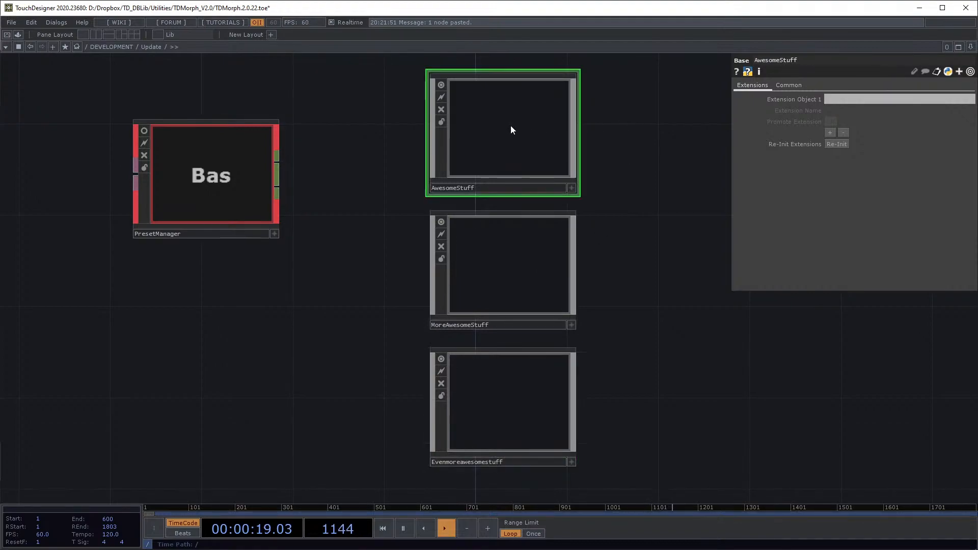
right_click(498, 143)
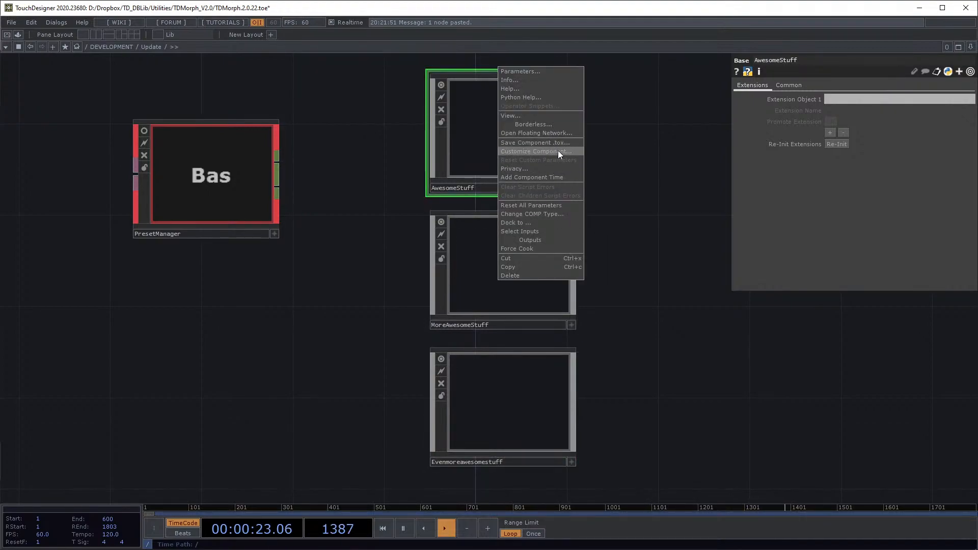
left_click(575, 152)
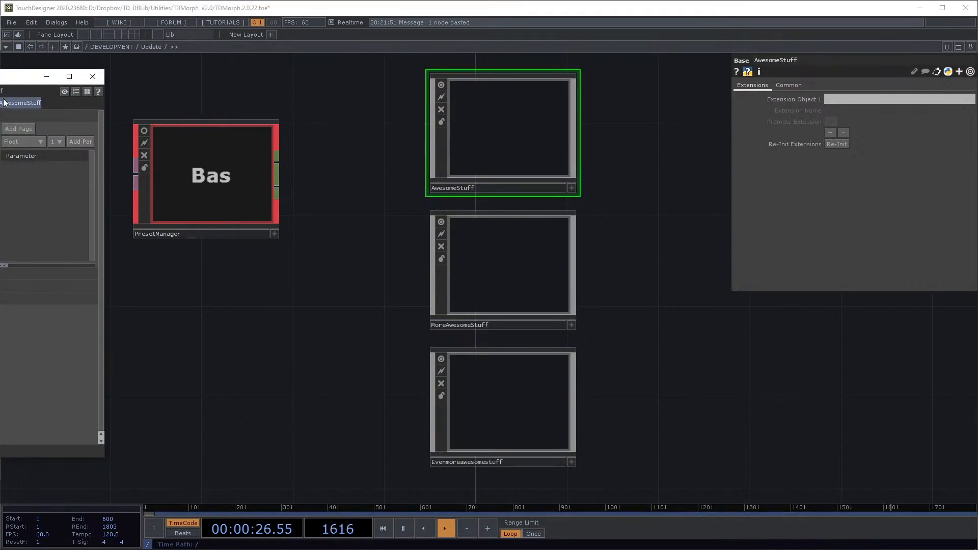
left_click_drag(9, 71, 345, 160)
left_click(289, 217)
type("Something")
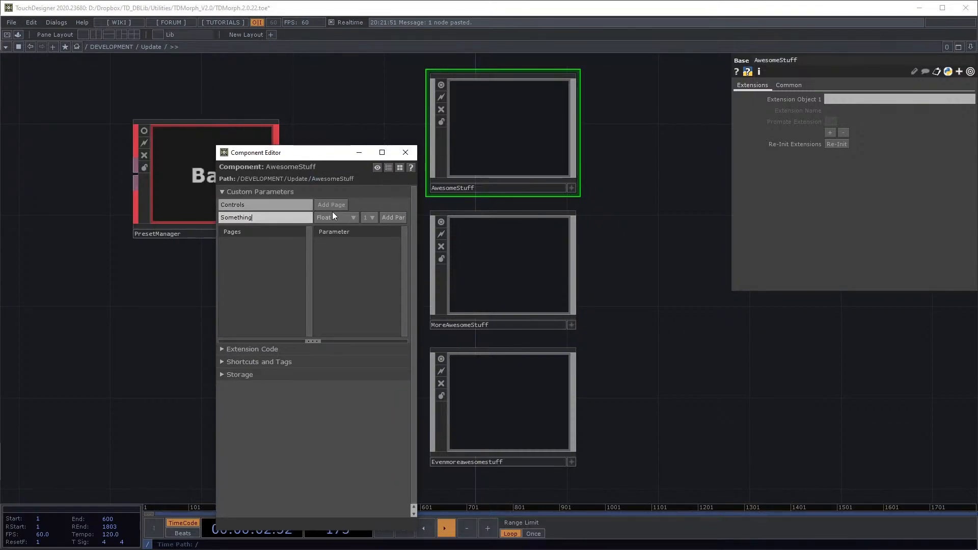
left_click(383, 217)
left_click(406, 154)
Step: Add a float custom parameter named Something2 to the MoreAwesomeStuff component
right_click(503, 247)
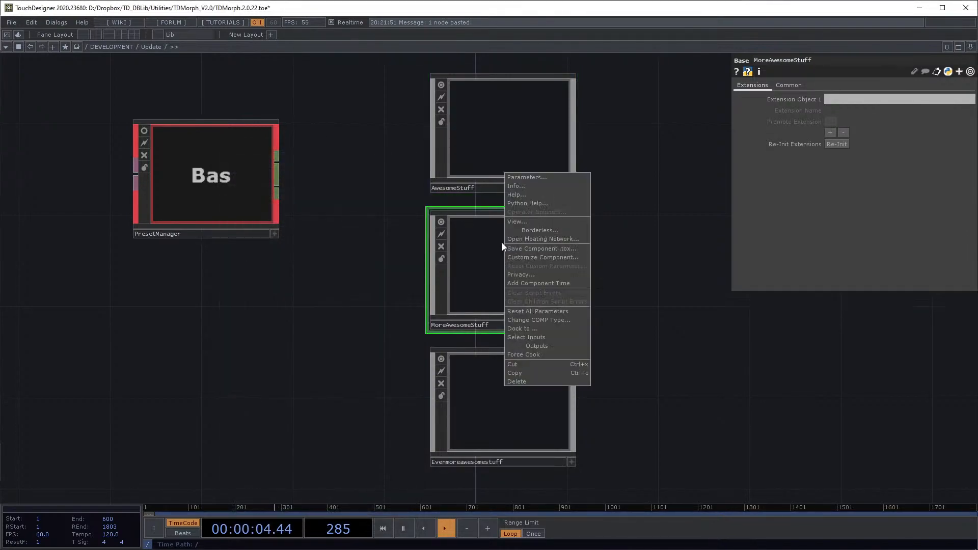
left_click(527, 258)
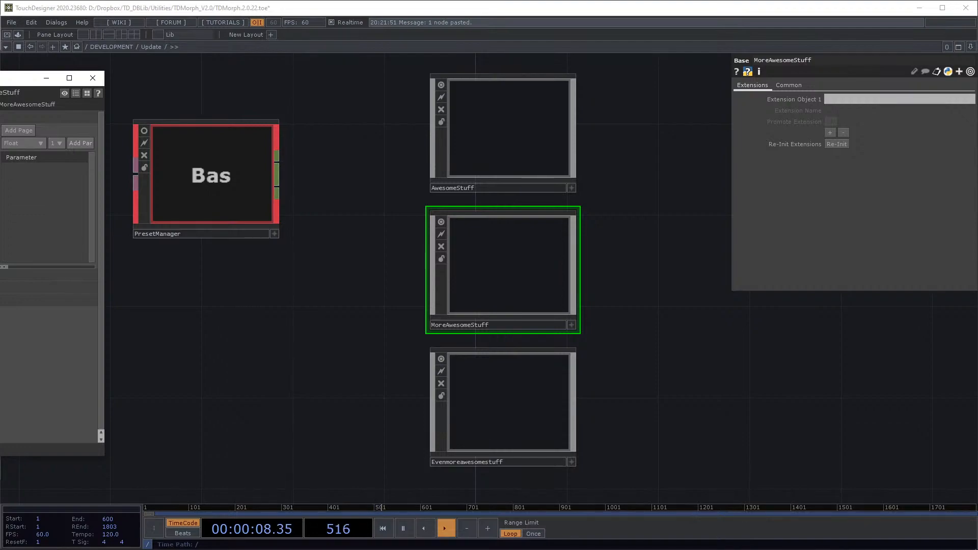
left_click(78, 143)
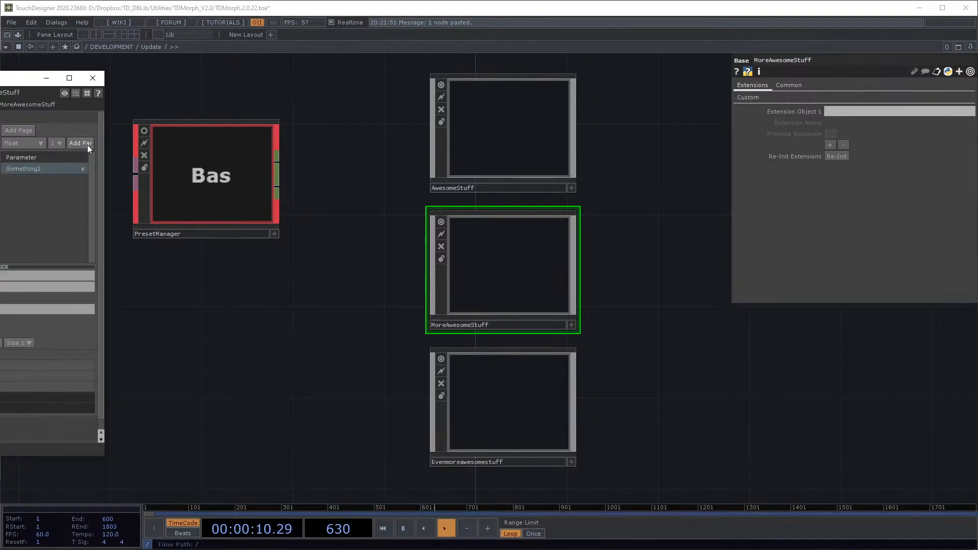
left_click(109, 91)
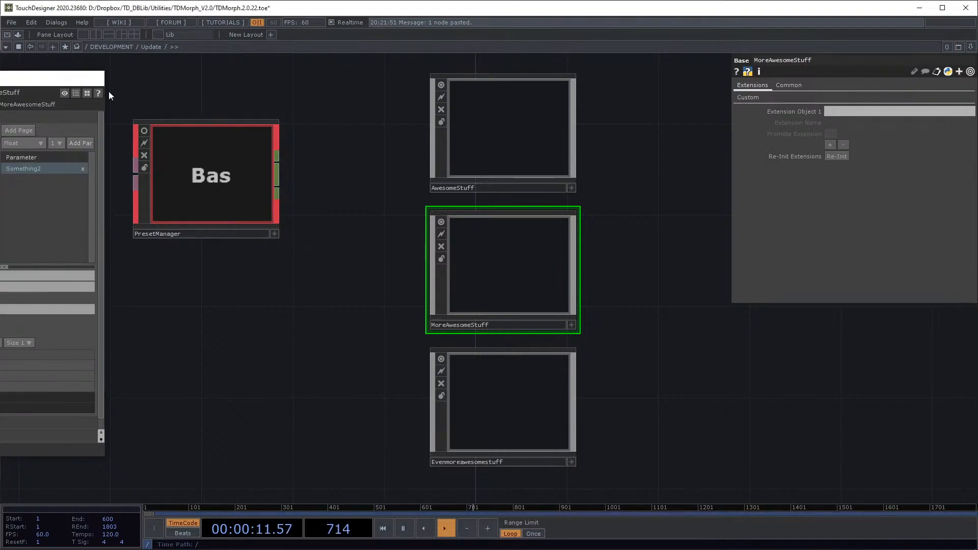
Step: Add a float custom parameter named Something 3 to the Evenmoreawesomestuff component
right_click(465, 365)
left_click(486, 378)
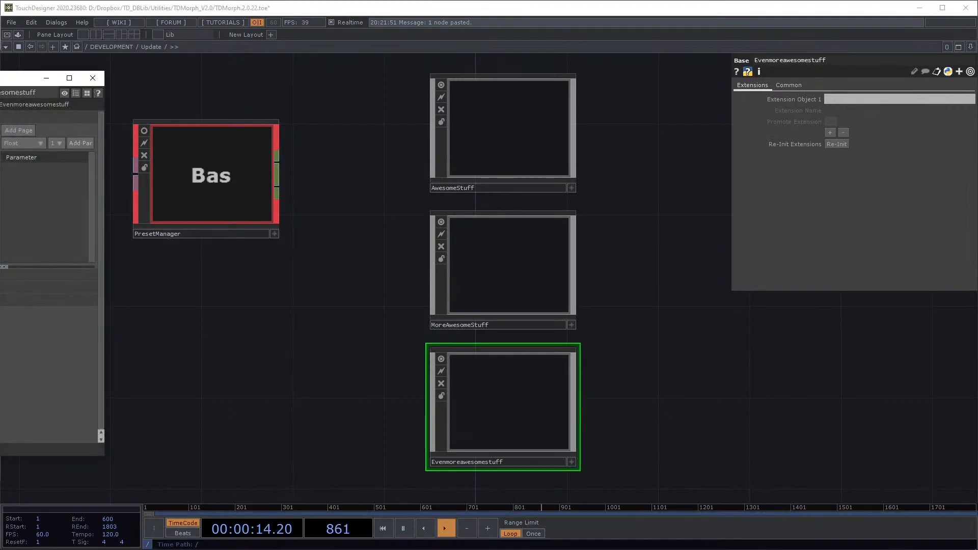
left_click(233, 164)
type("Something 3")
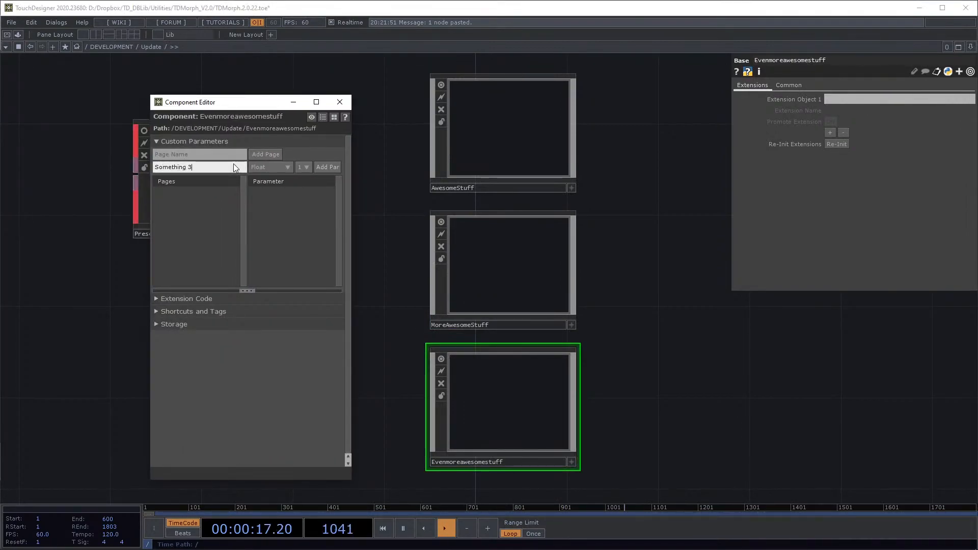
key("Return")
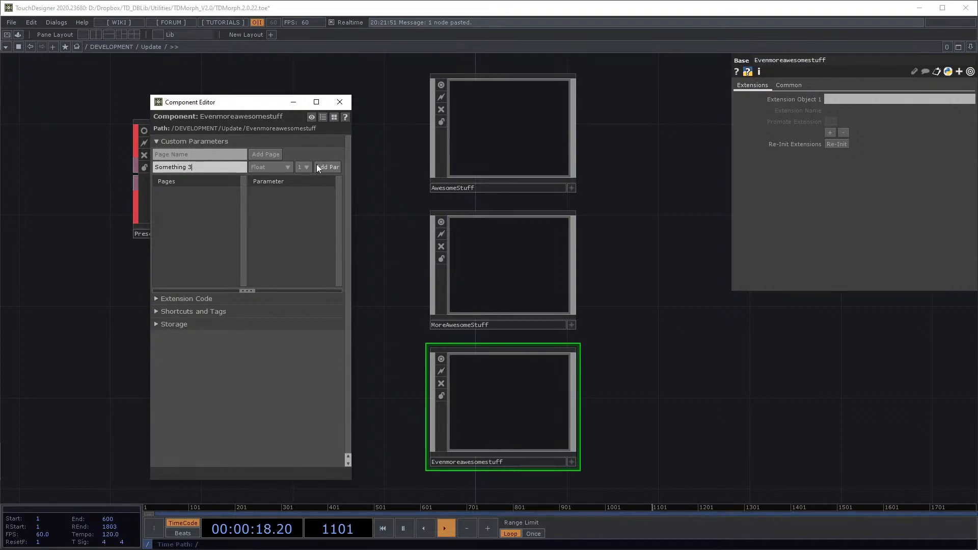
left_click(339, 103)
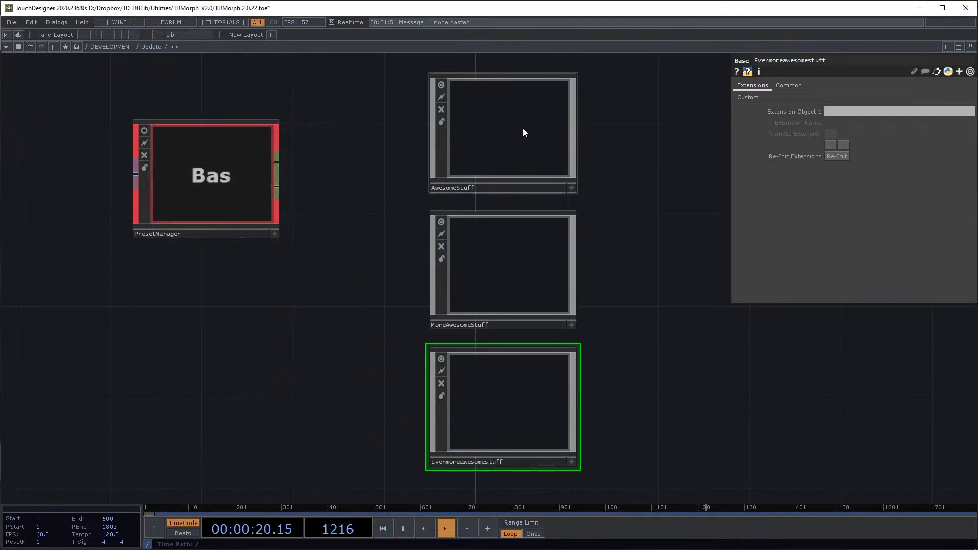
Step: Check the custom parameter pages of the three Base components
left_click(523, 128)
left_click(750, 98)
left_click(546, 251)
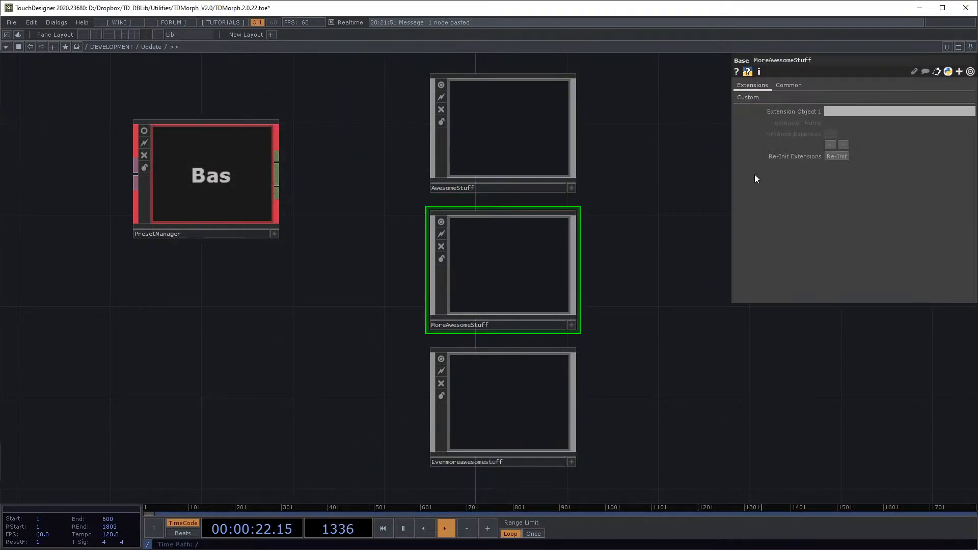
left_click(540, 387)
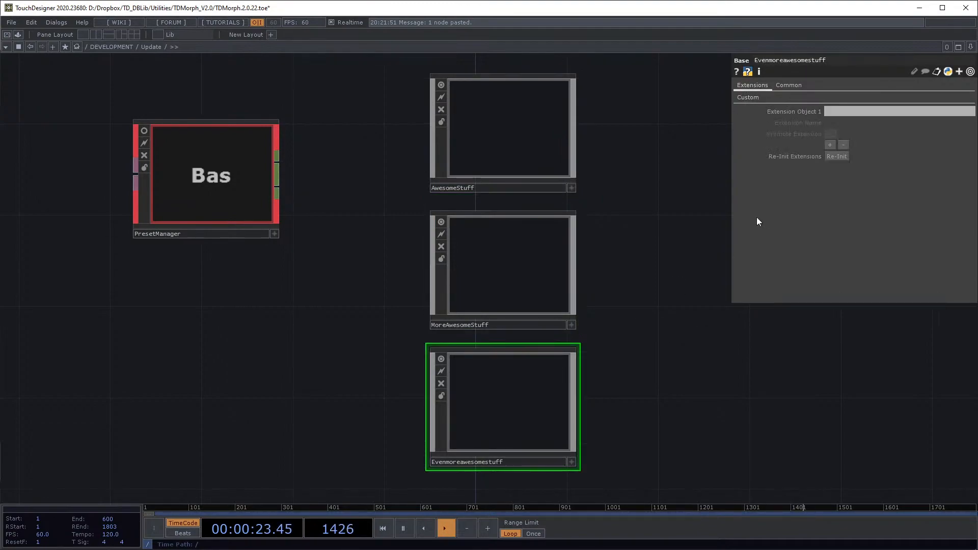
left_click(750, 98)
Step: Move PresetManager down so it lines up with MoreAwesomeStuff in the network
left_click_drag(322, 305, 374, 250)
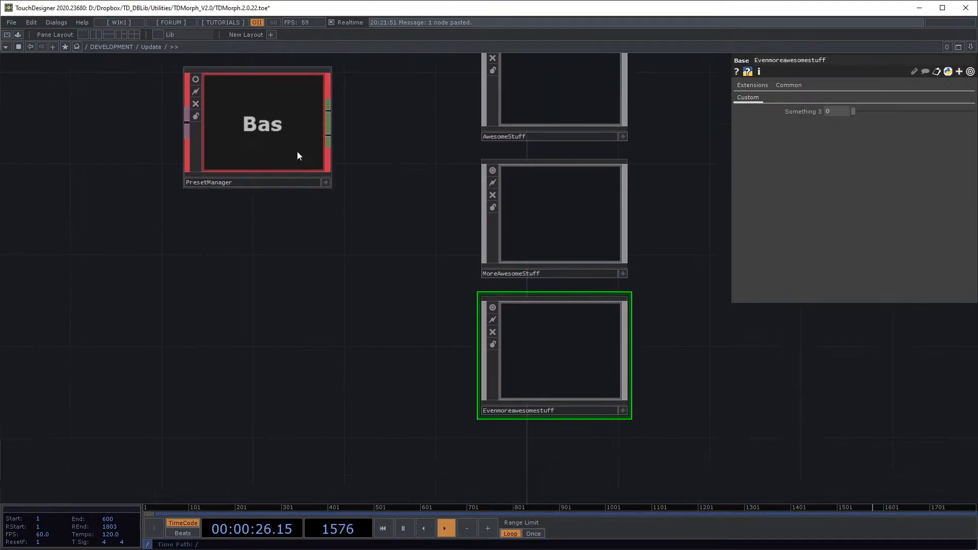
left_click_drag(297, 156, 285, 247)
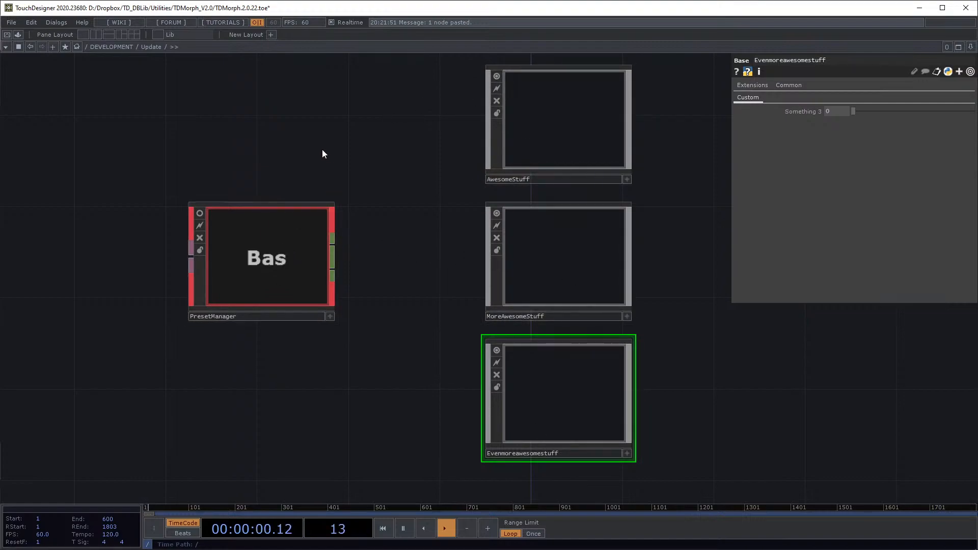
scroll(297, 173, "down", 2)
scroll(260, 170, "up", 2)
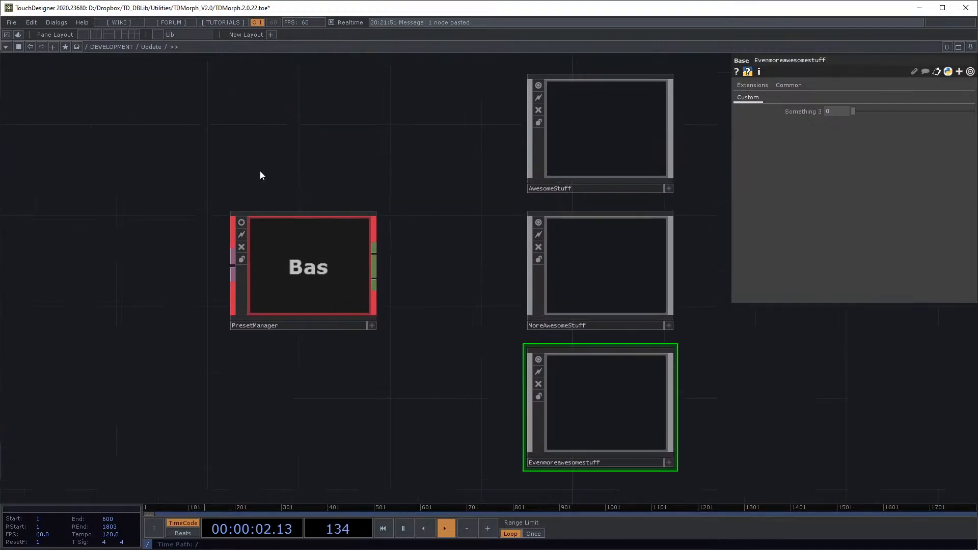
Step: Add an OP Find DAT to the left of PresetManager and show its filter parameters
key("Tab")
left_click(192, 38)
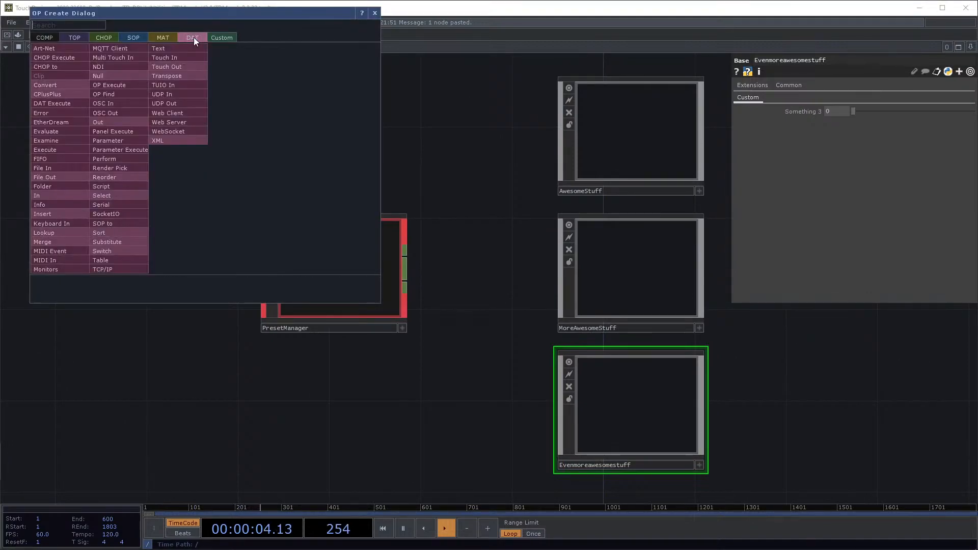
left_click(138, 85)
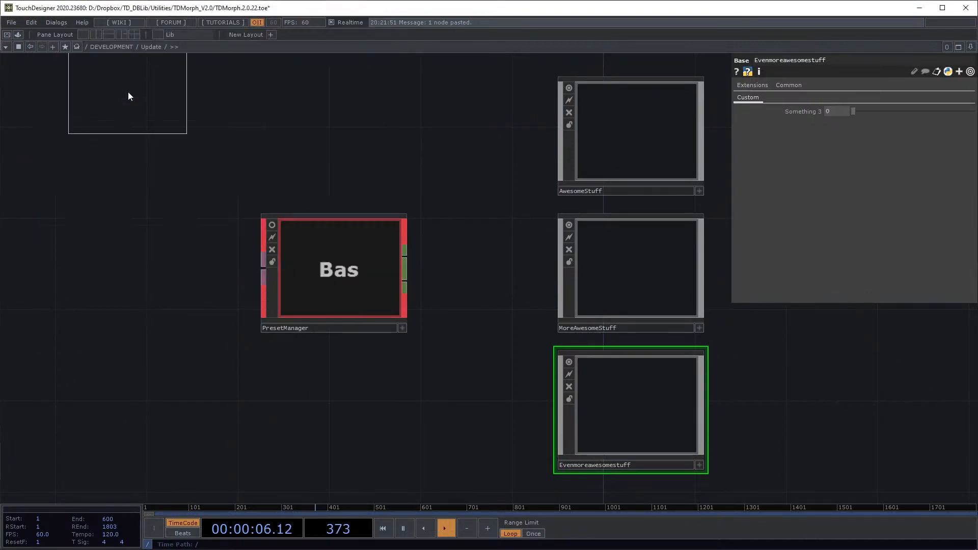
left_click(144, 274)
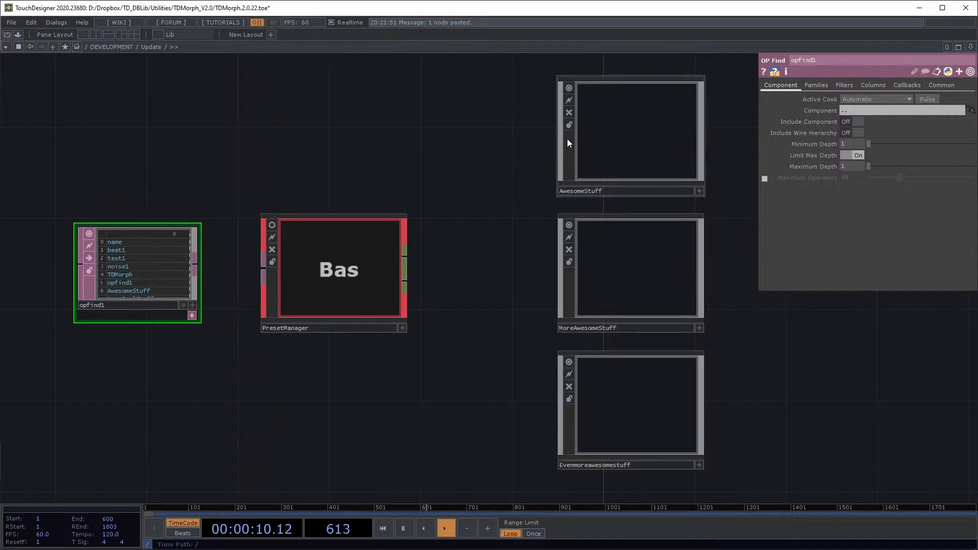
left_click(837, 87)
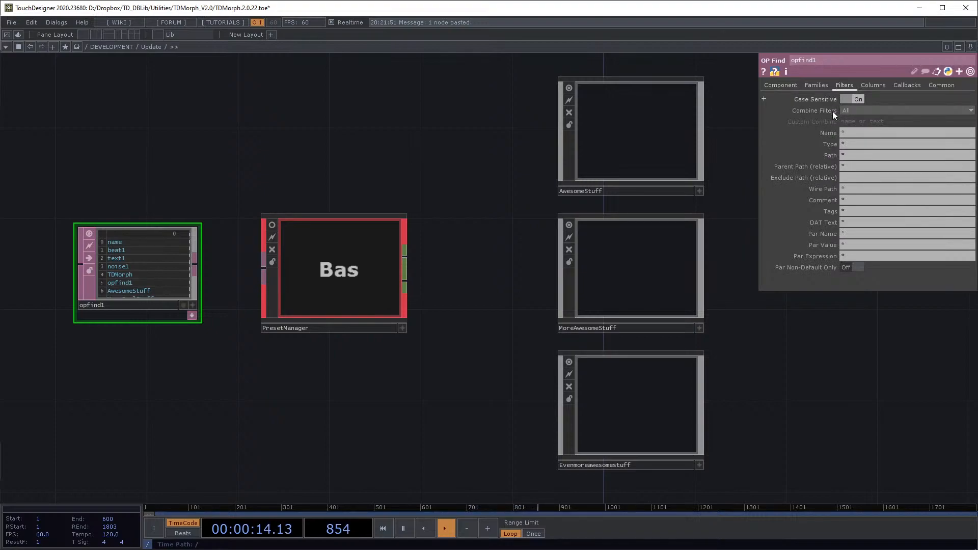
Step: Capitalize the A in the lowest Base component's name so it reads EvenmoreAwesomestuff
left_click(592, 466)
key("BackSpace")
type("A")
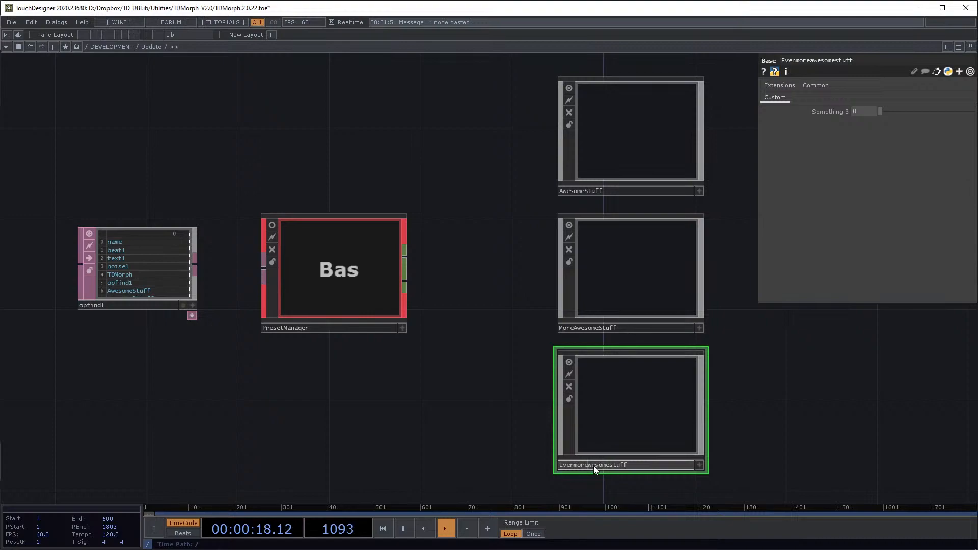
key("Return")
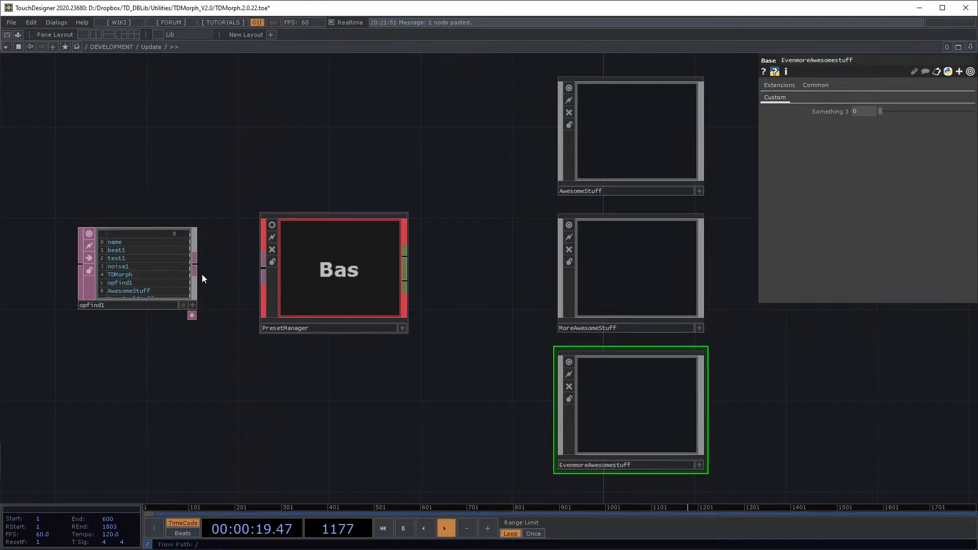
Step: Set the OP Find DAT's Name filter to *Awesome* so it matches the three Base components
left_click(196, 274)
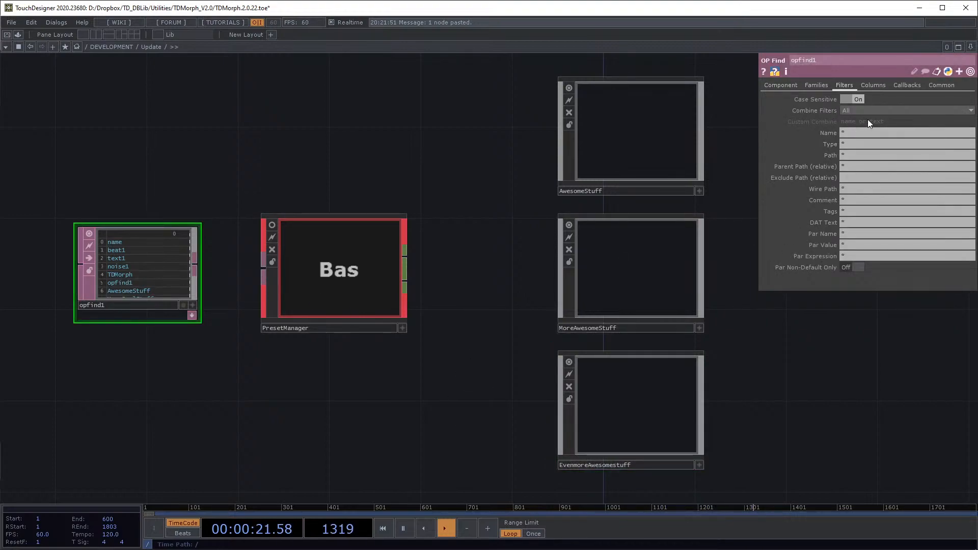
left_click(855, 133)
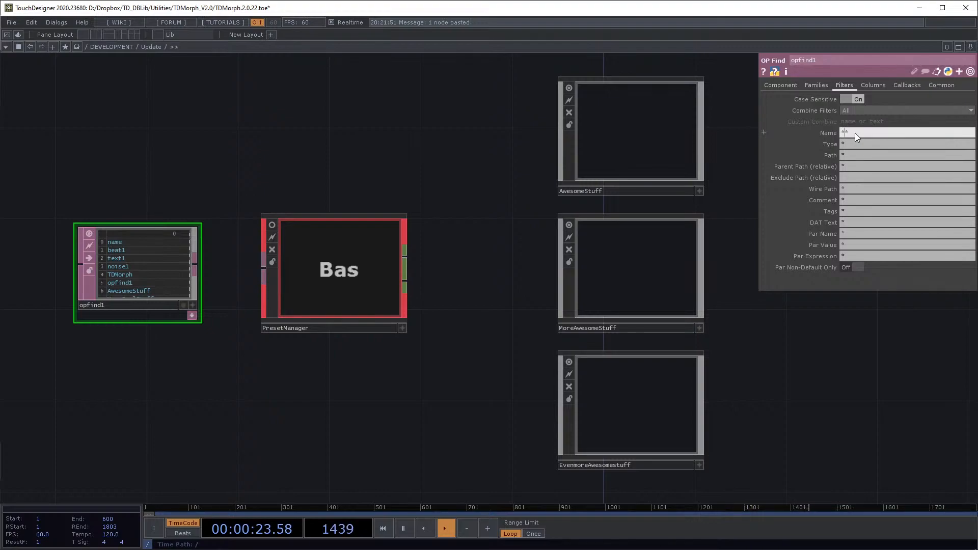
type("Awesome")
key("Return")
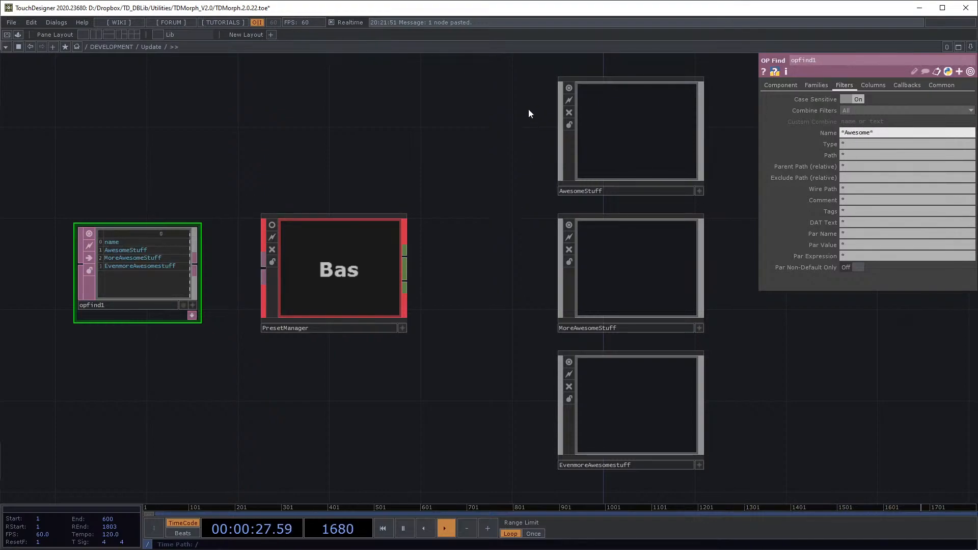
left_click_drag(529, 110, 651, 437)
left_click(476, 384)
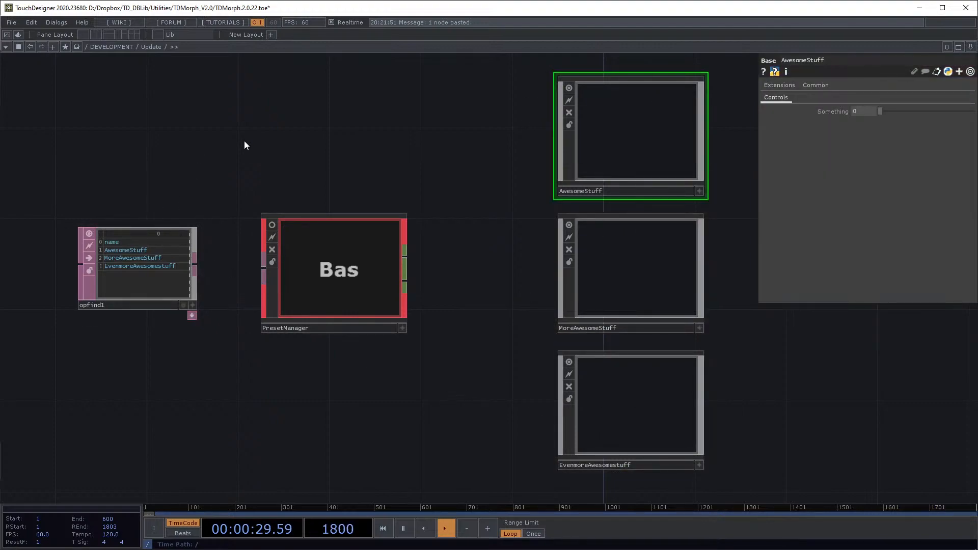
Step: Turn off the Name and Type columns of the OP Find DAT and turn on the Path column
scroll(143, 257, "up", 3)
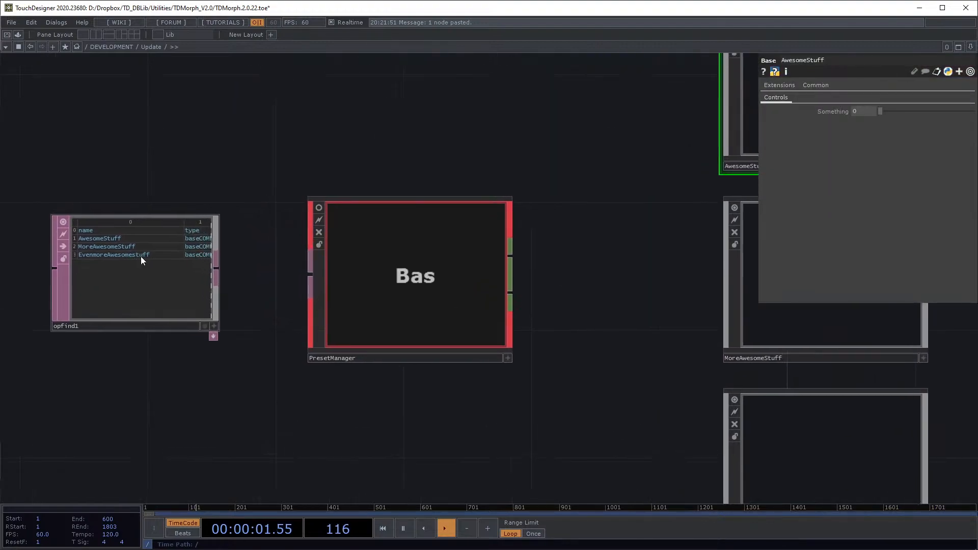
left_click(141, 255)
left_click(866, 87)
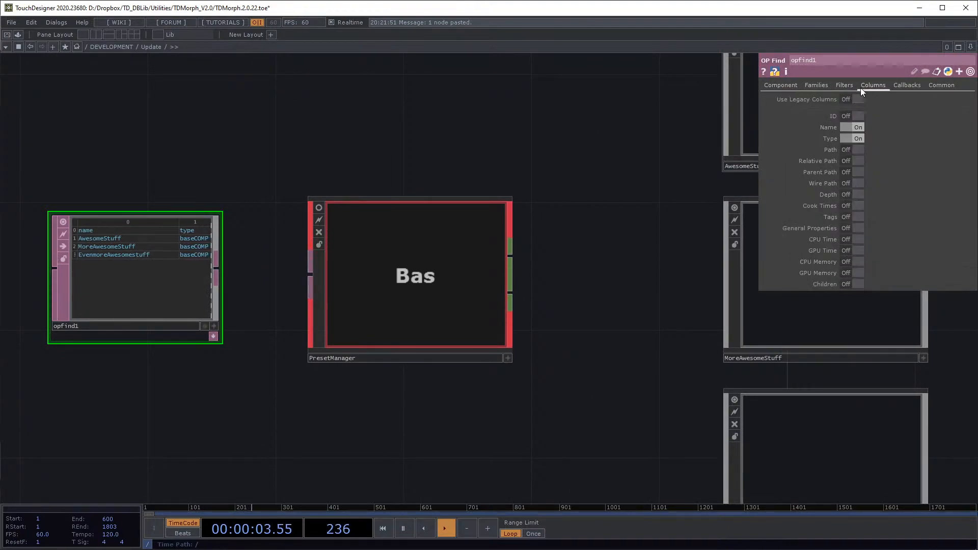
left_click(858, 127)
left_click(858, 139)
left_click(857, 149)
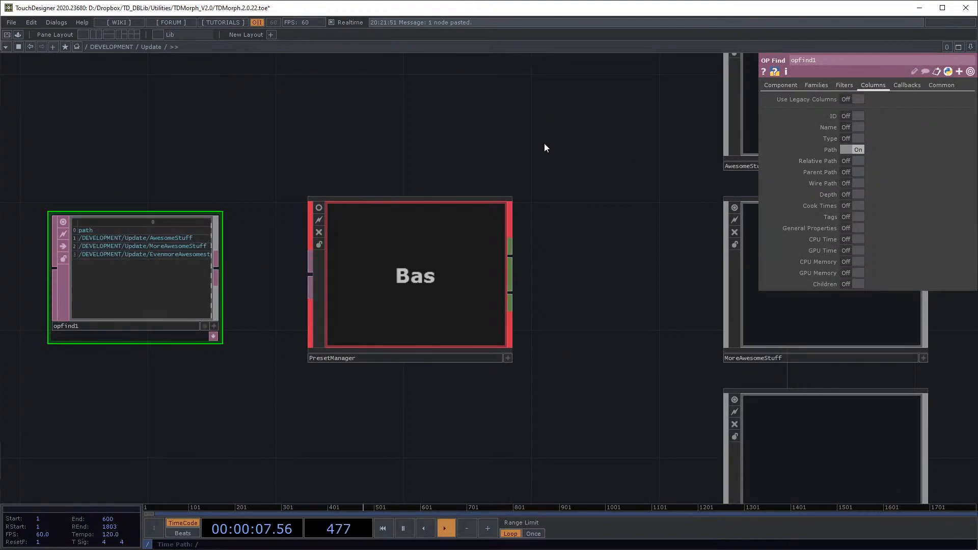
Step: Move the OP Find DAT slightly left, away from PresetManager, and place a copy of it directly below
scroll(387, 167, "down", 5)
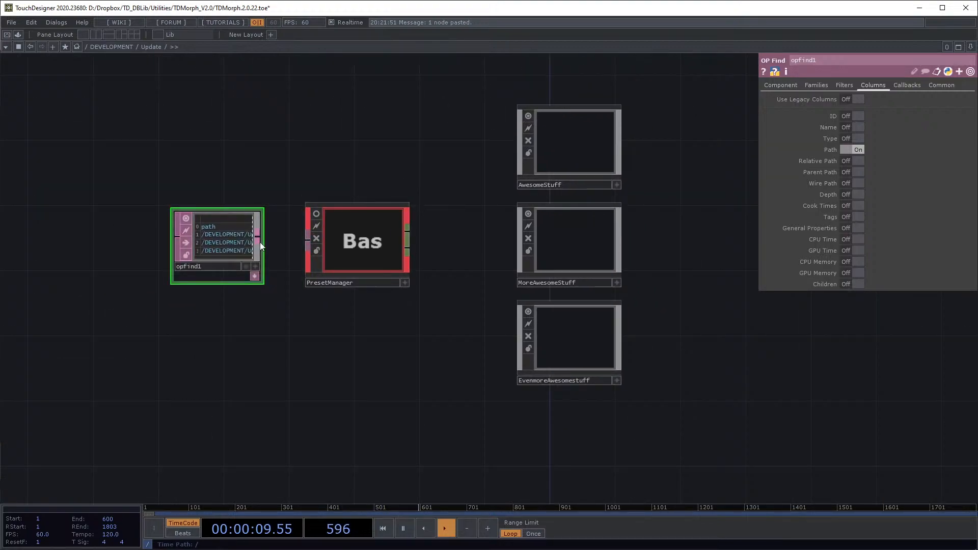
scroll(259, 240, "up", 3)
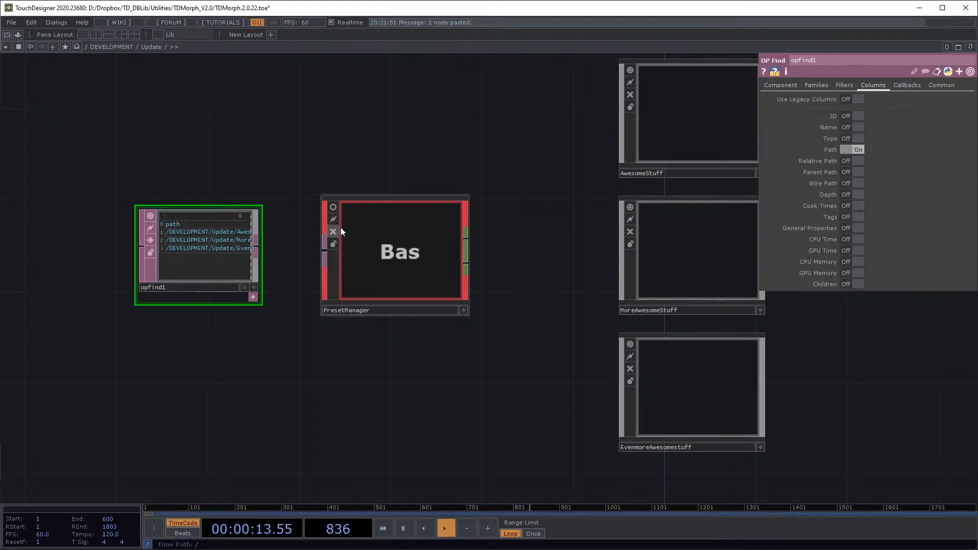
left_click_drag(392, 127, 303, 178)
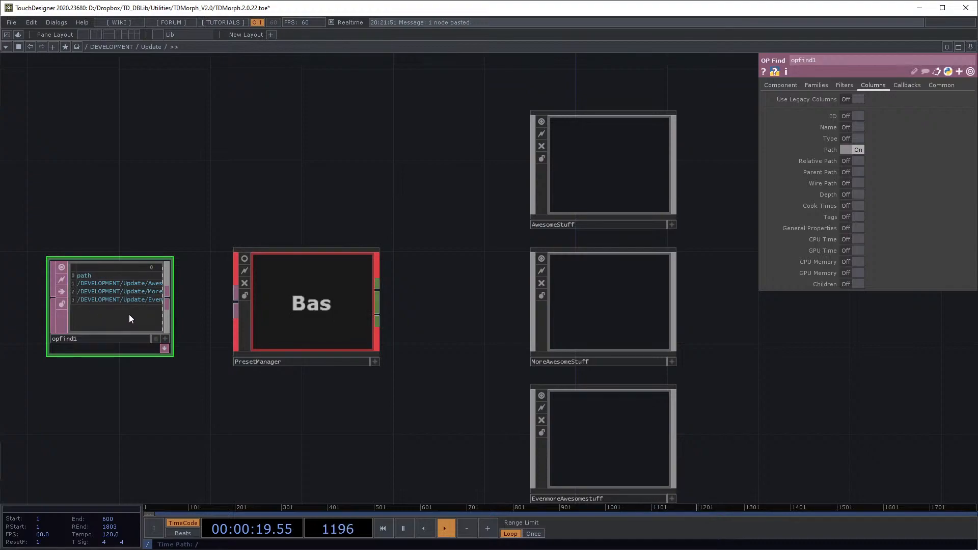
left_click_drag(271, 146, 413, 89)
left_click_drag(259, 243, 212, 242)
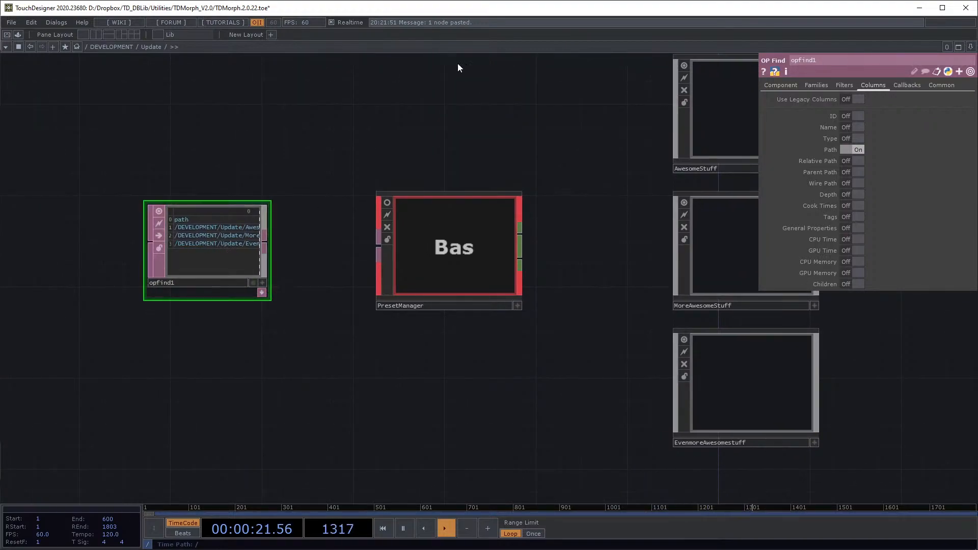
key("ctrl+v")
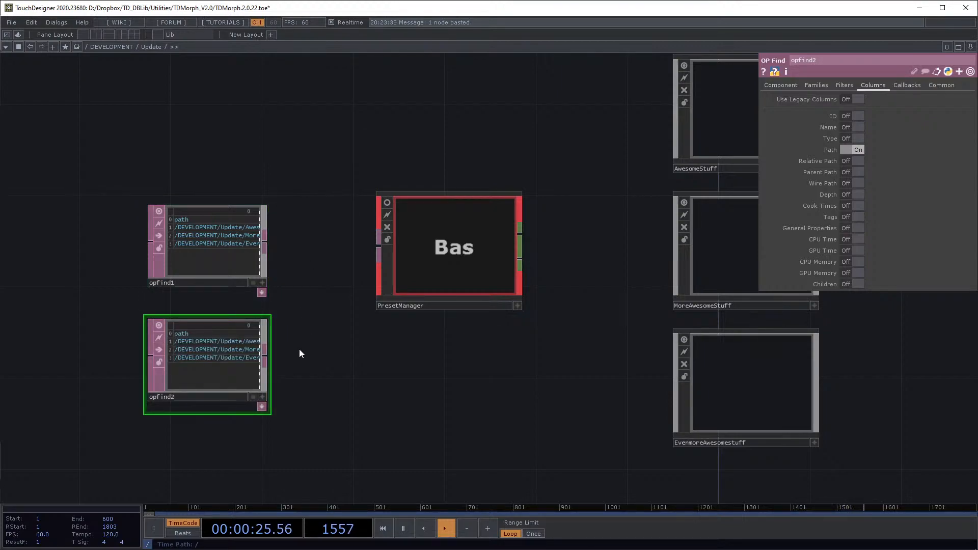
Step: Delete the copy of the OP Find DAT placed below the original
key("Delete")
left_click_drag(494, 409, 409, 419)
scroll(409, 419, "down", 3)
right_click_drag(684, 118, 612, 445)
left_click(692, 378)
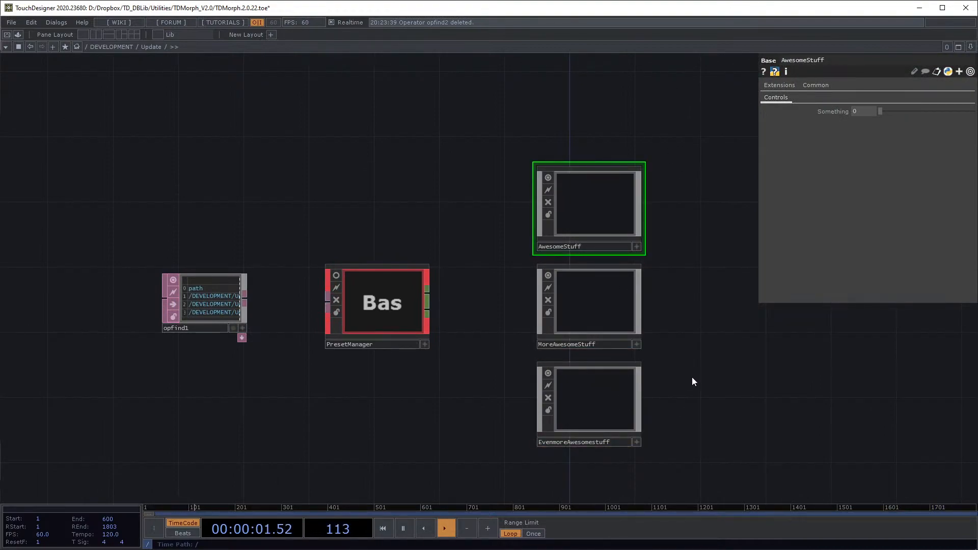
scroll(393, 238, "up", 3)
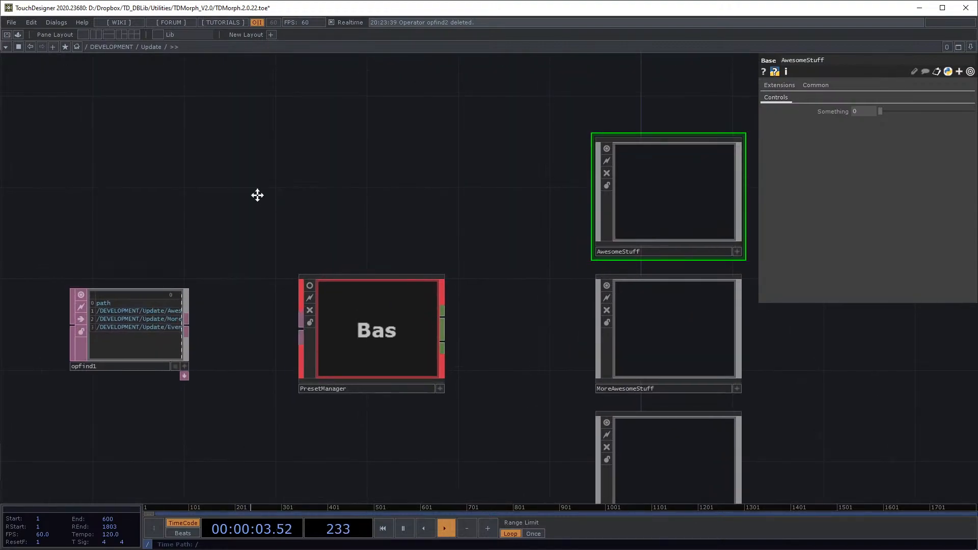
Step: Connect the OP Find DAT's output to PresetManager's input and select PresetManager
left_click_drag(188, 323, 302, 327)
left_click_drag(127, 326, 178, 325)
left_click(421, 320)
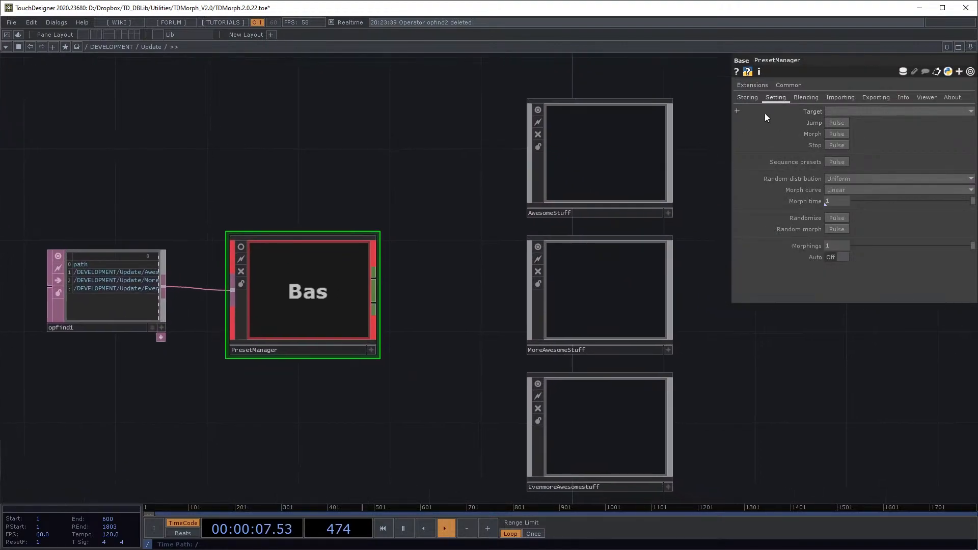
Step: Examine PresetManager's Storing parameters and the custom parameters of the three Base components
left_click(749, 97)
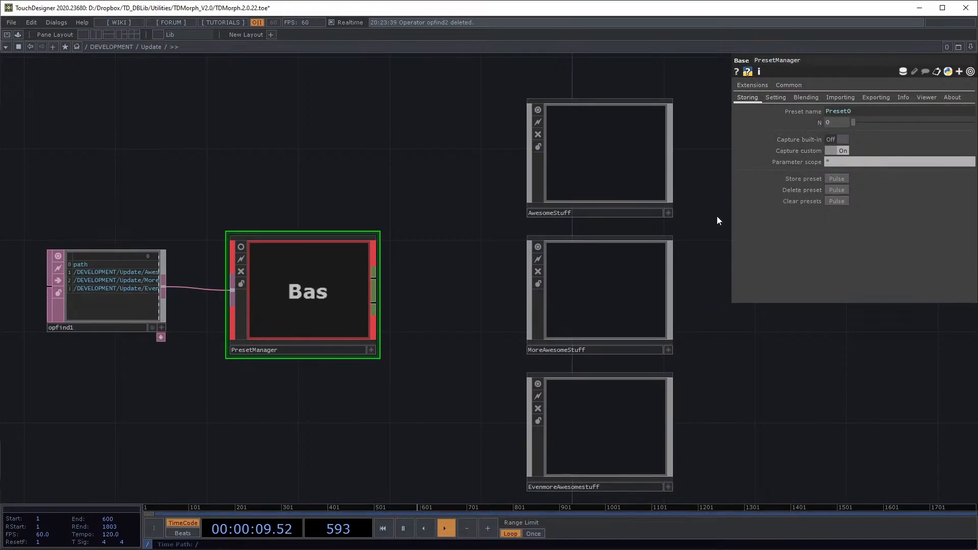
right_click_drag(465, 98, 600, 423)
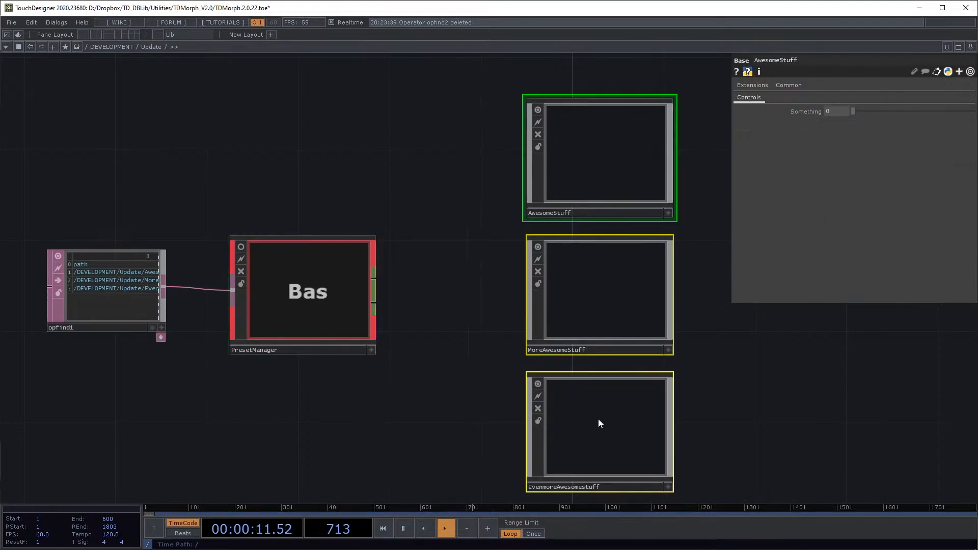
left_click(499, 246)
left_click(585, 277)
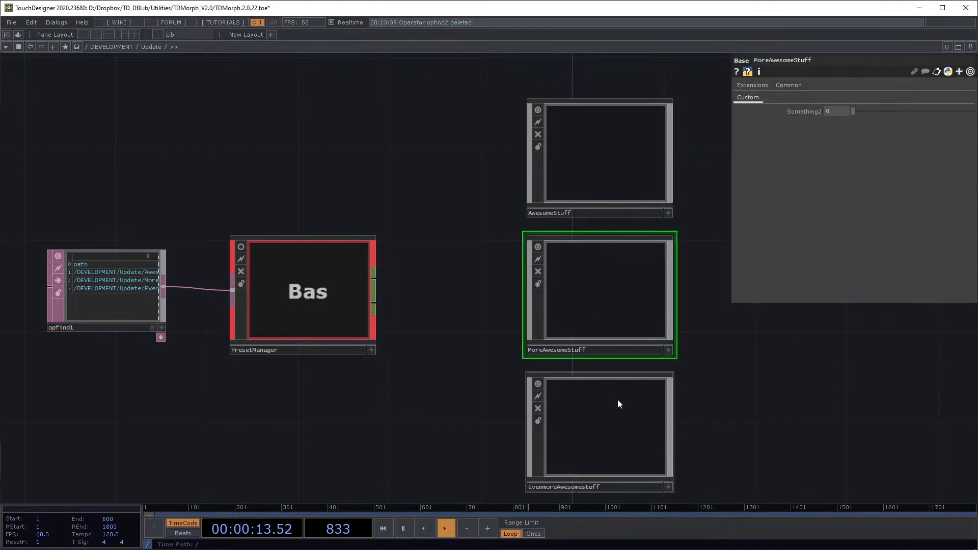
left_click(618, 404)
left_click(319, 307)
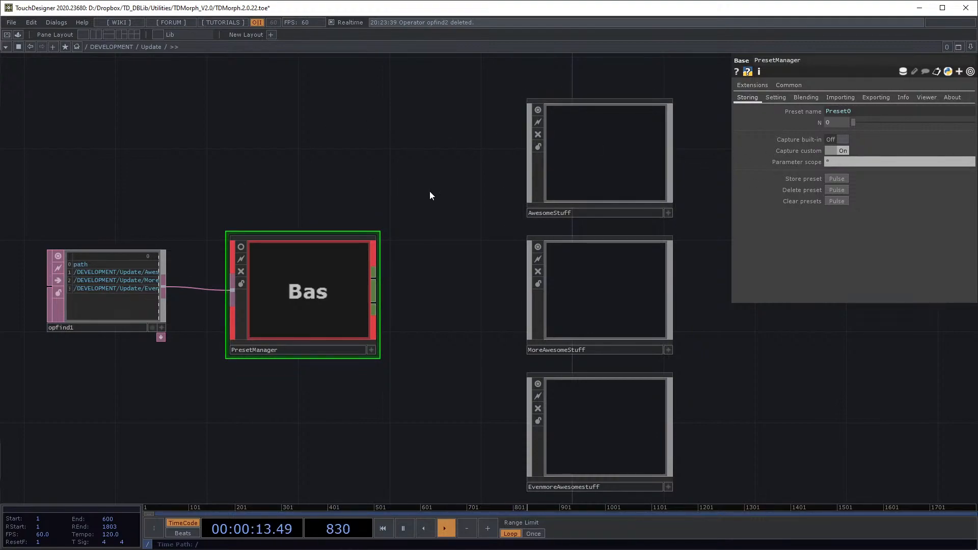
left_click(564, 179)
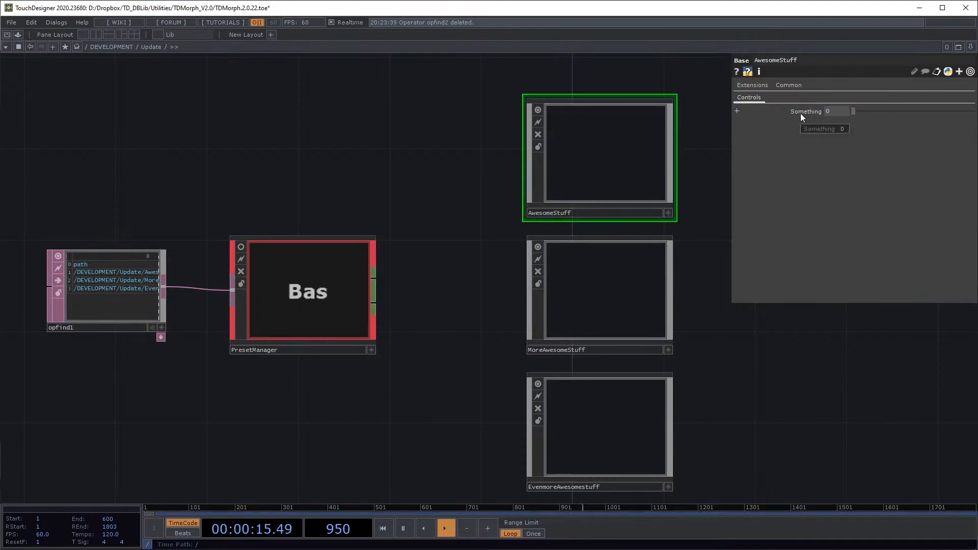
left_click(622, 281)
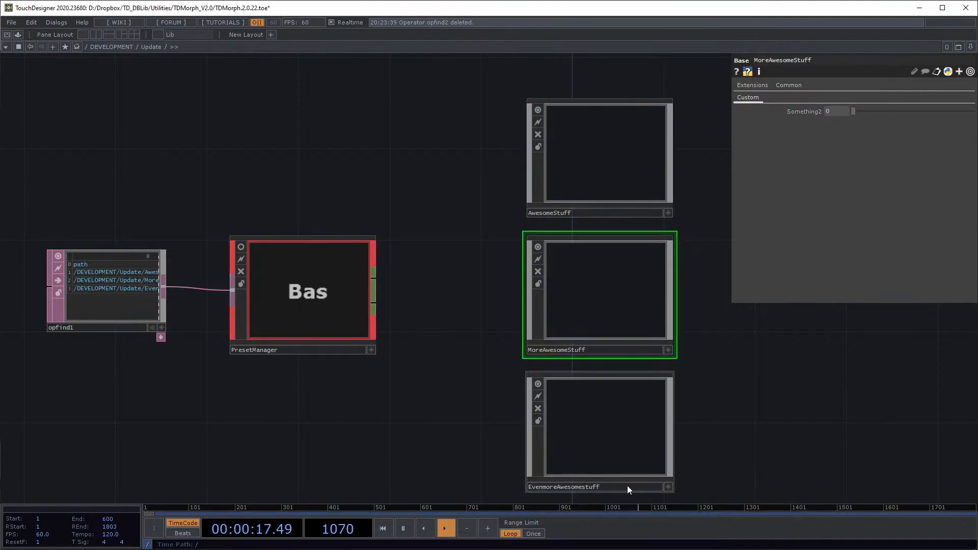
left_click(615, 433)
Step: Set PresetManager's Parameter scope to *Something*
left_click(351, 295)
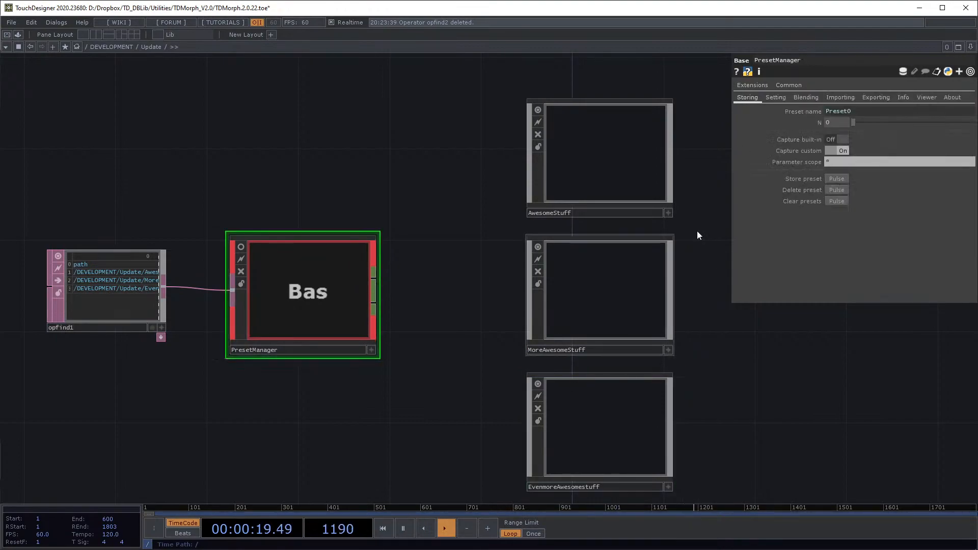
left_click(835, 165)
type("*Something")
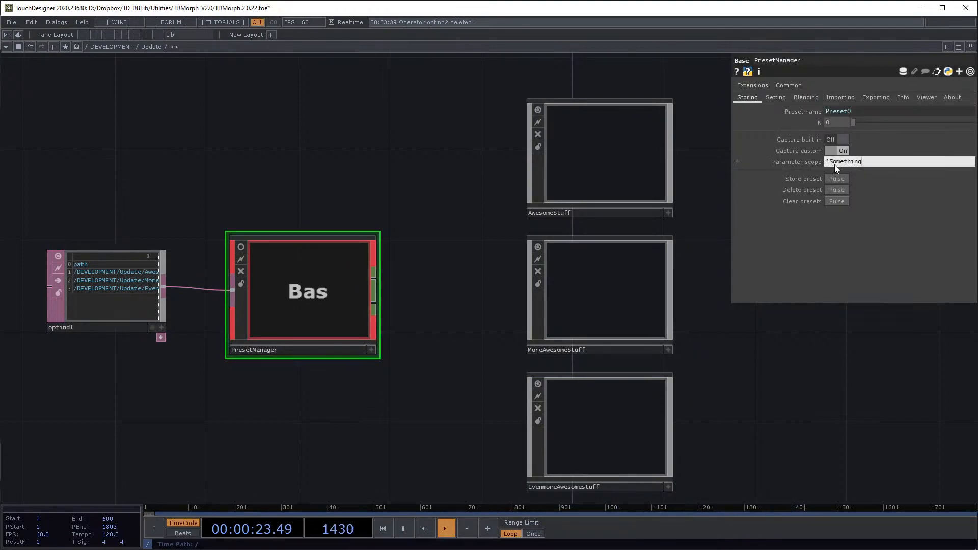
type("*")
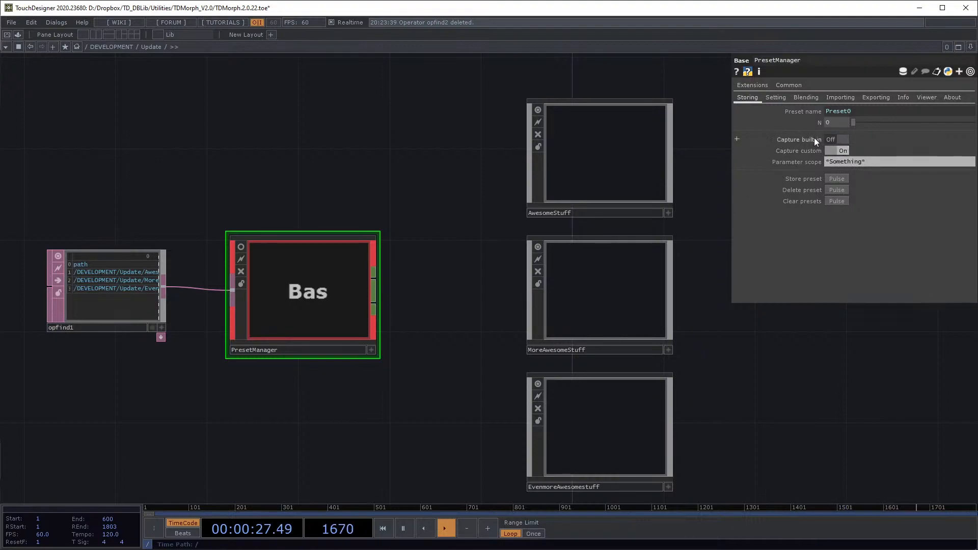
Step: Look at AwesomeStuff's built-in Common parameters and its custom Controls page, and return to PresetManager
left_click(637, 146)
left_click(791, 86)
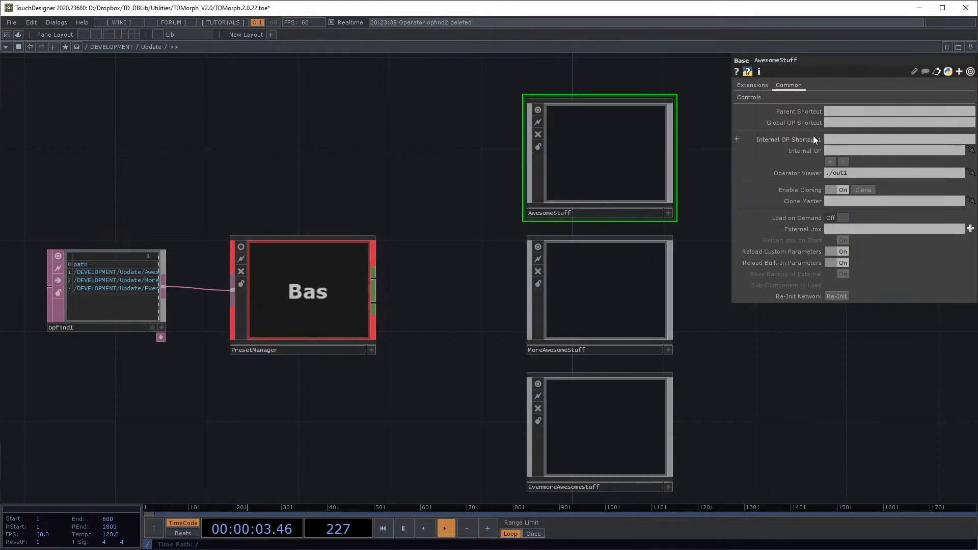
left_click(750, 97)
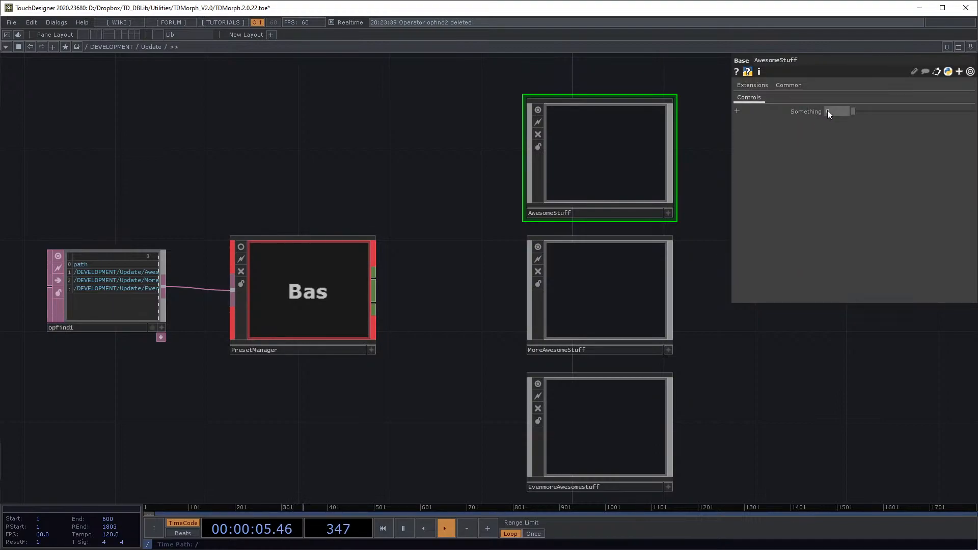
left_click(316, 278)
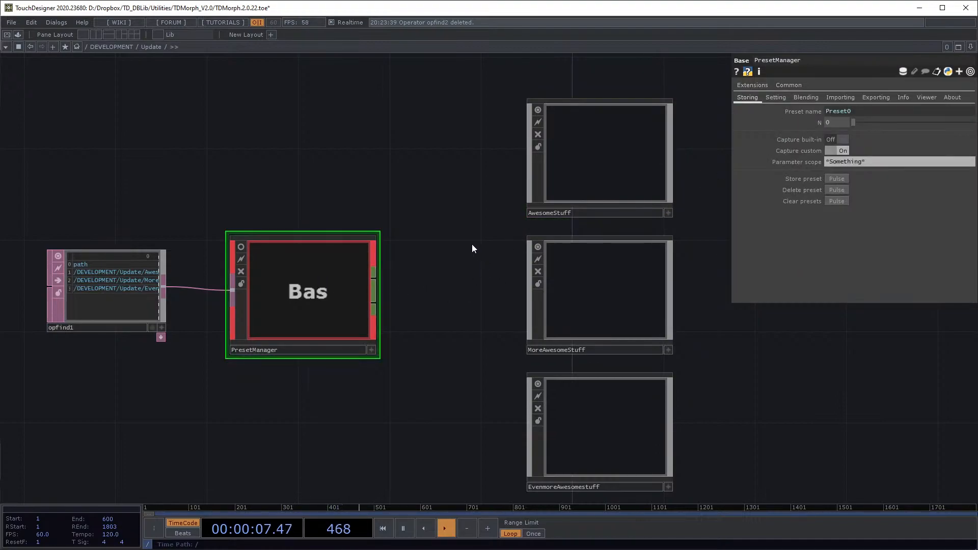
Step: Show AwesomeStuff's parameters in a floating window and place it beside the Base components, below PresetManager's Storing parameters
right_click(568, 163)
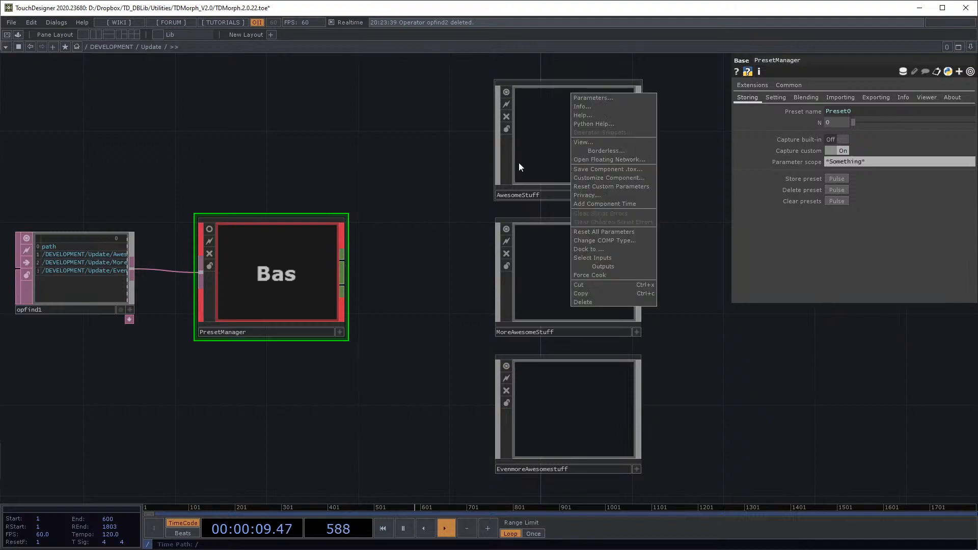
left_click(596, 98)
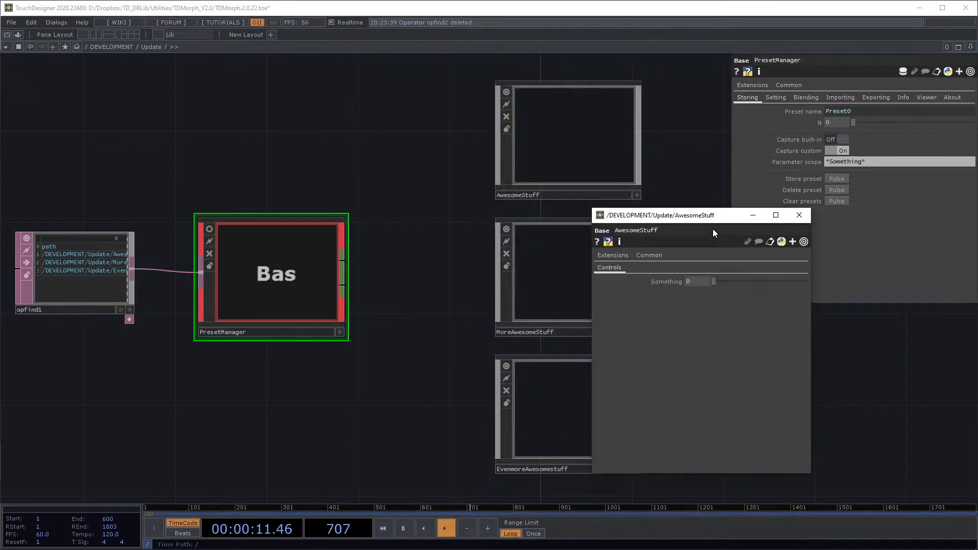
left_click_drag(713, 215, 802, 255)
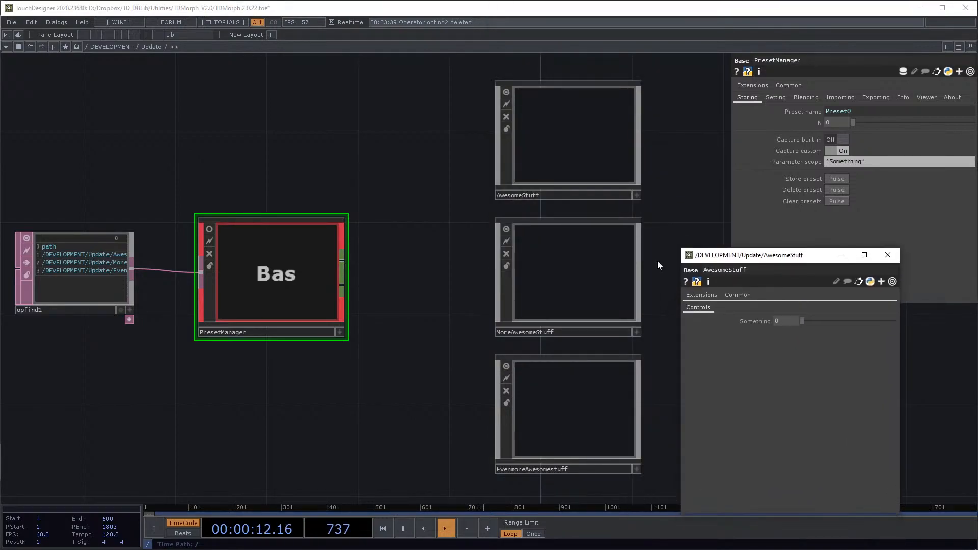
Step: Randomize the parameters in scope with PresetManager and check Something2 on MoreAwesomeStuff
left_click(773, 98)
left_click(841, 218)
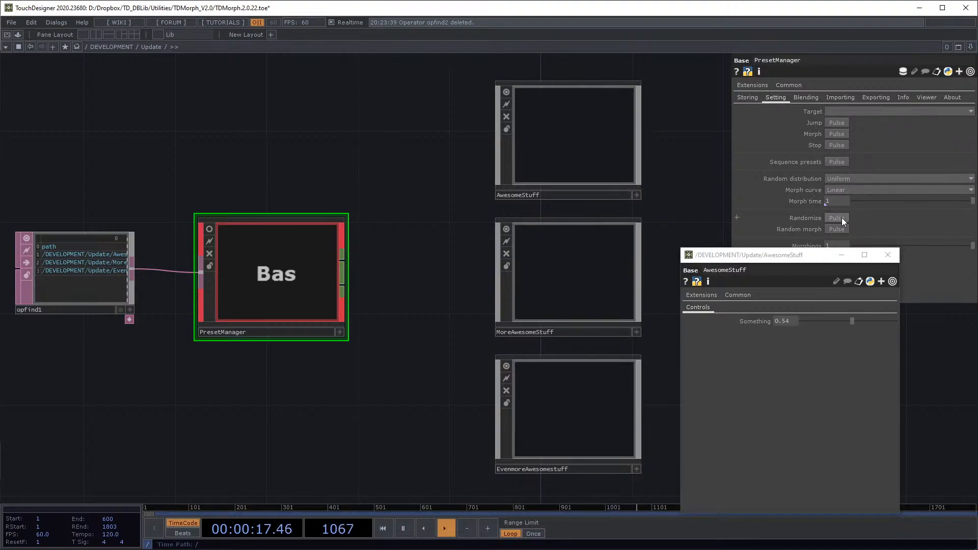
left_click(591, 257)
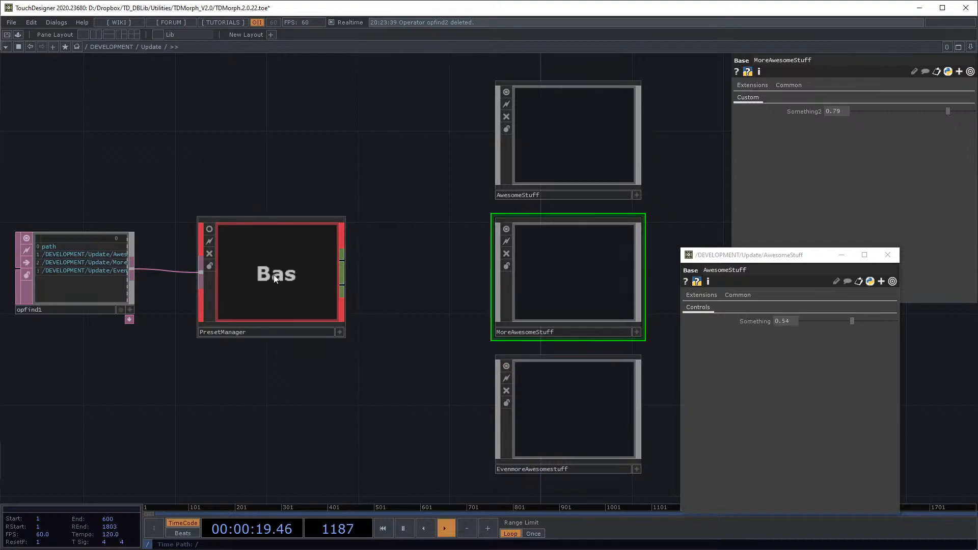
left_click(276, 277)
left_click(599, 256)
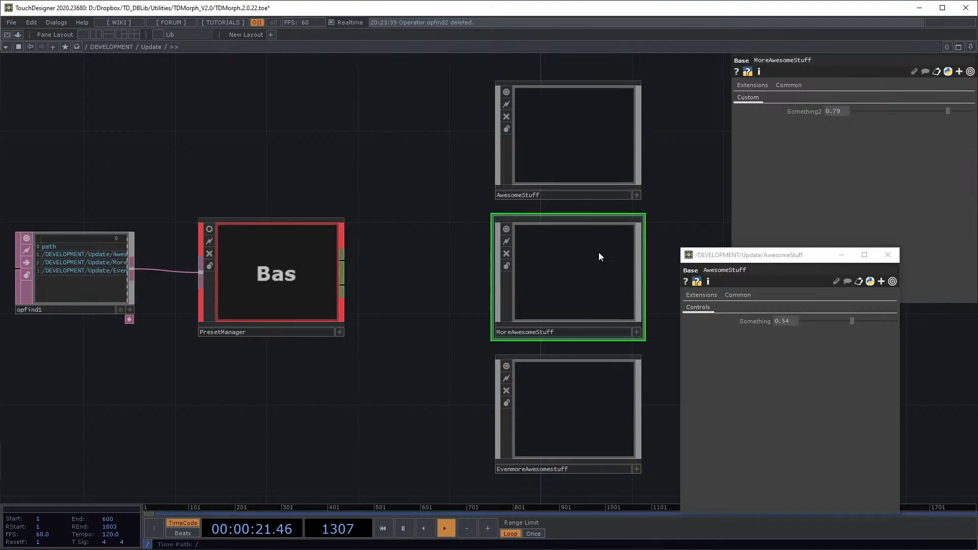
Step: Open PresetManager's parameters in a floating window, randomize twice while comparing the components' values, and close the window
right_click(253, 245)
left_click(282, 177)
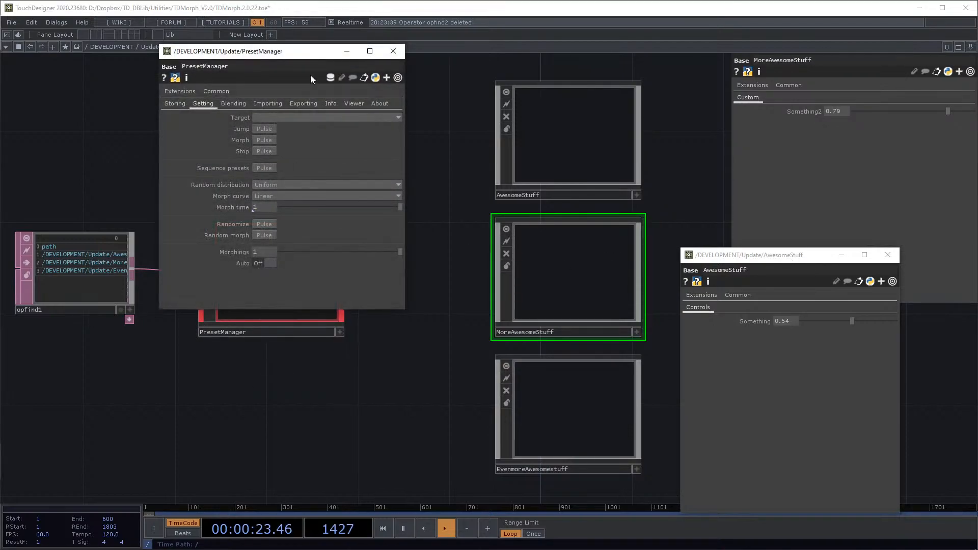
left_click(269, 224)
left_click(270, 224)
left_click(590, 141)
left_click(393, 51)
Step: Add a custom Float parameter named X to AwesomeStuff's Controls page
right_click(545, 122)
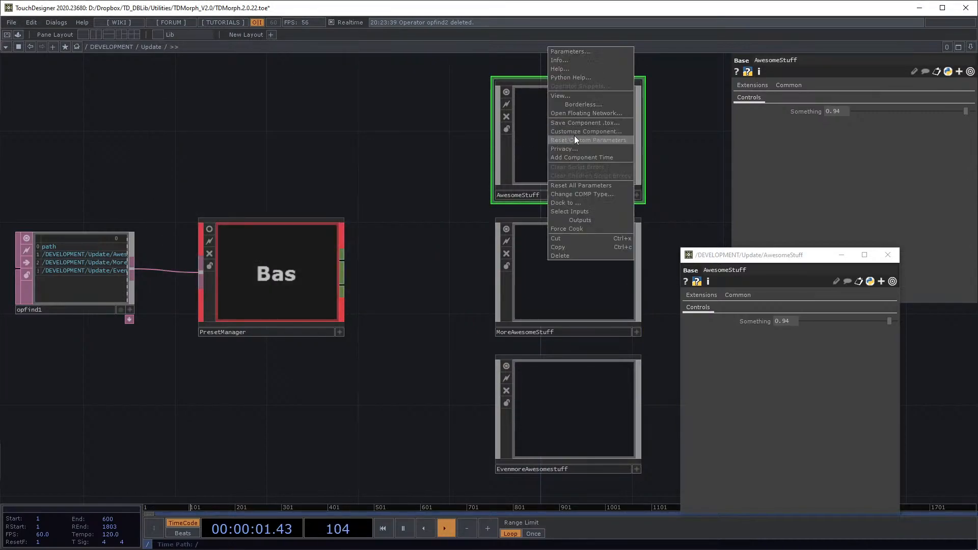
left_click(579, 133)
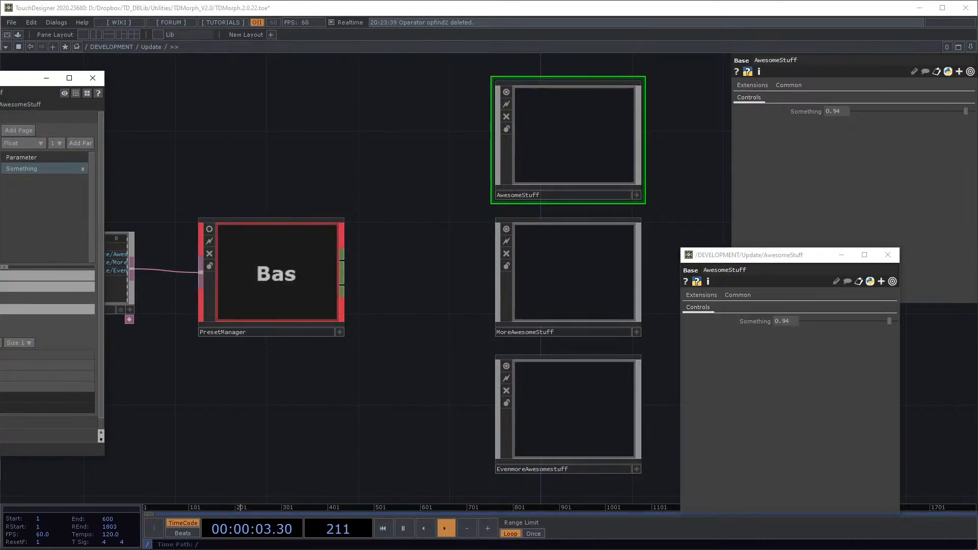
left_click(84, 144)
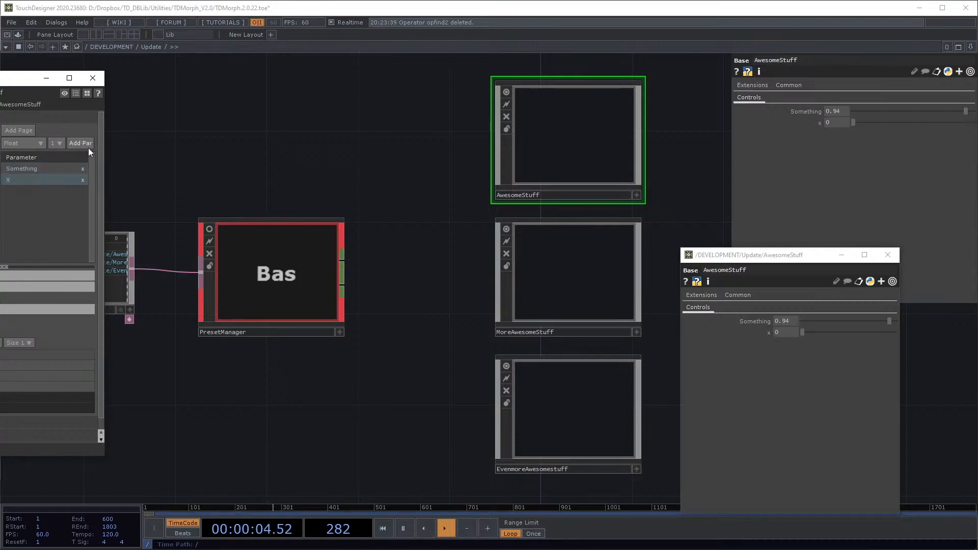
Step: Add another custom Float parameter named Kkakaasdasf to AwesomeStuff and close the component editor
right_click(566, 130)
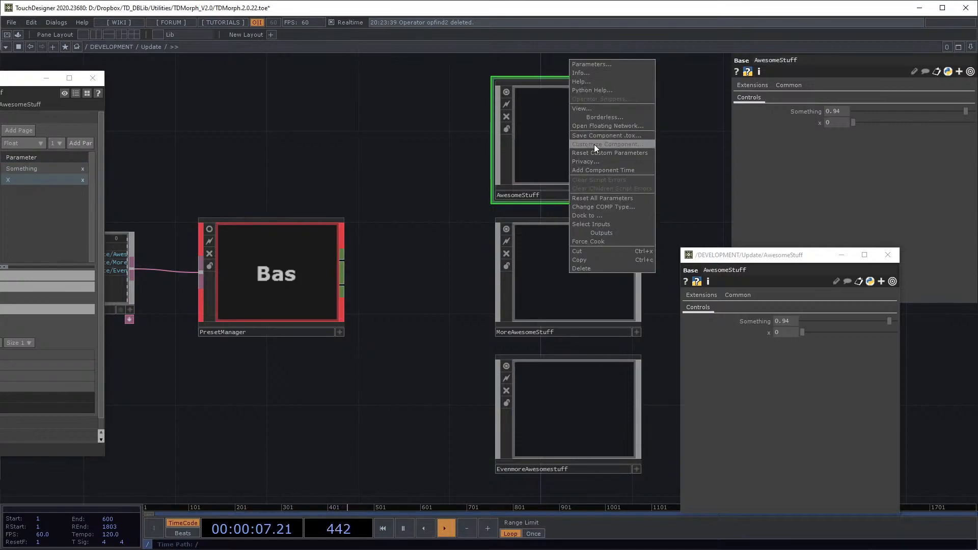
left_click(594, 145)
left_click(16, 144)
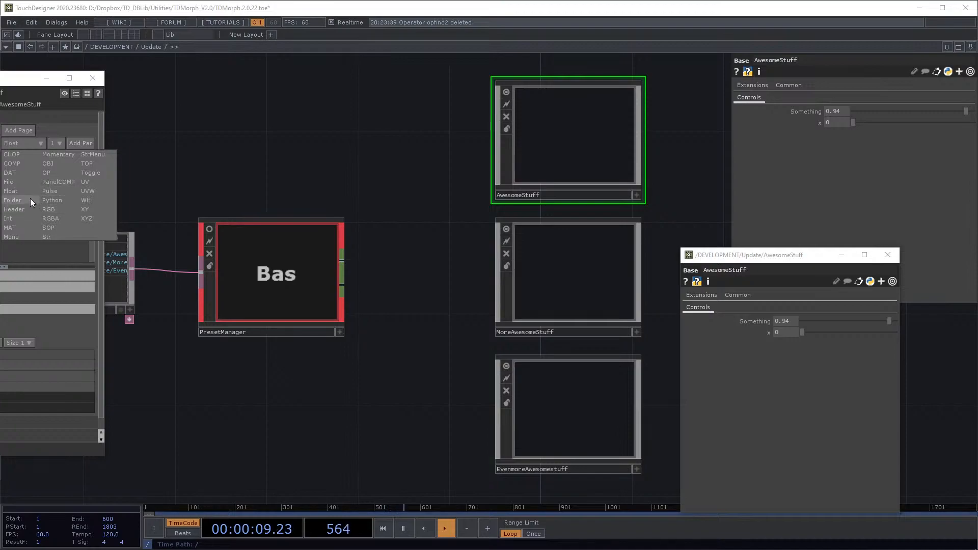
key("Escape")
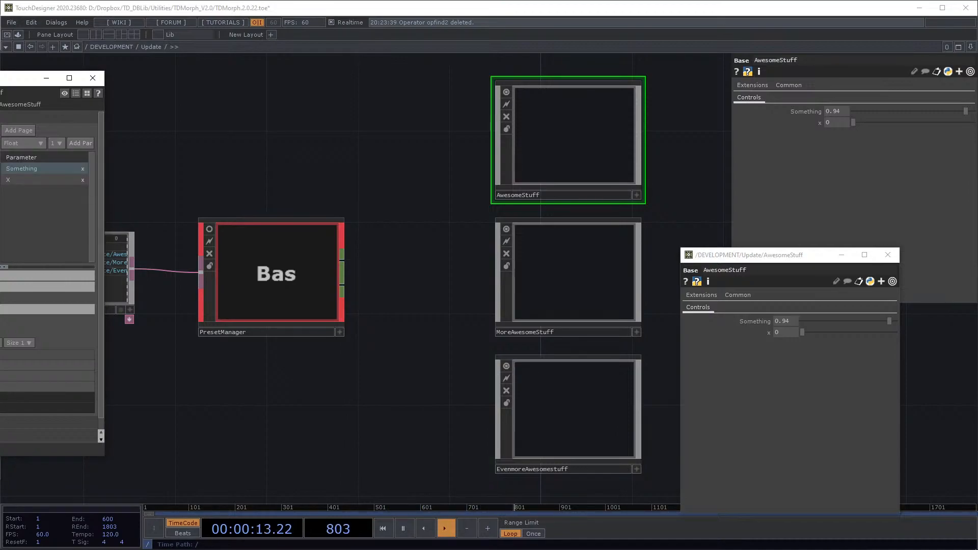
left_click(80, 144)
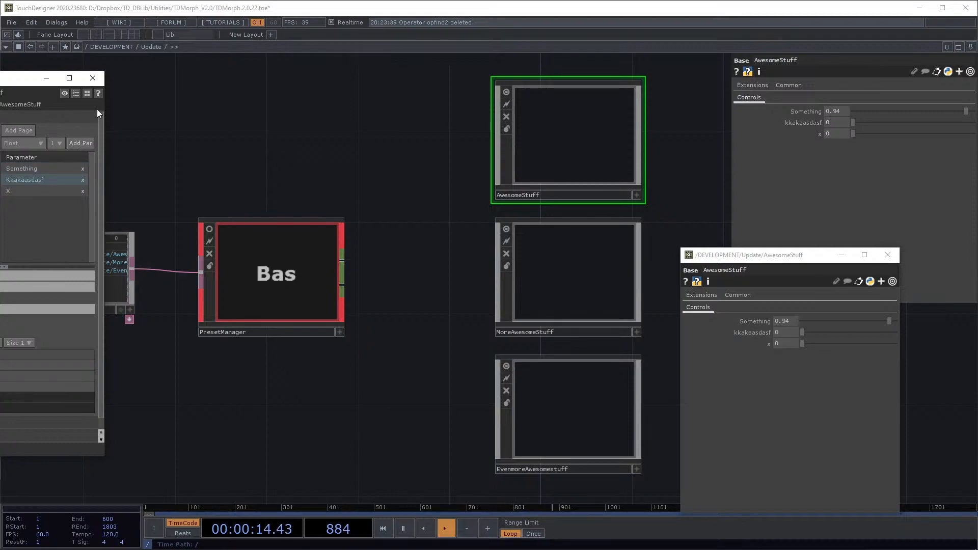
left_click(93, 79)
Step: Set PresetManager's Parameter scope to * so it covers every custom parameter
left_click(317, 265)
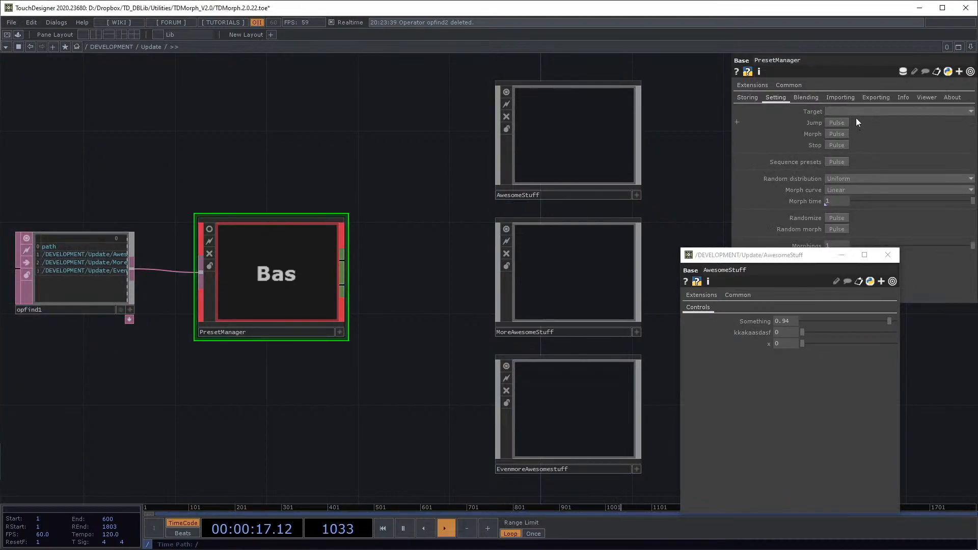
left_click(758, 100)
left_click(867, 162)
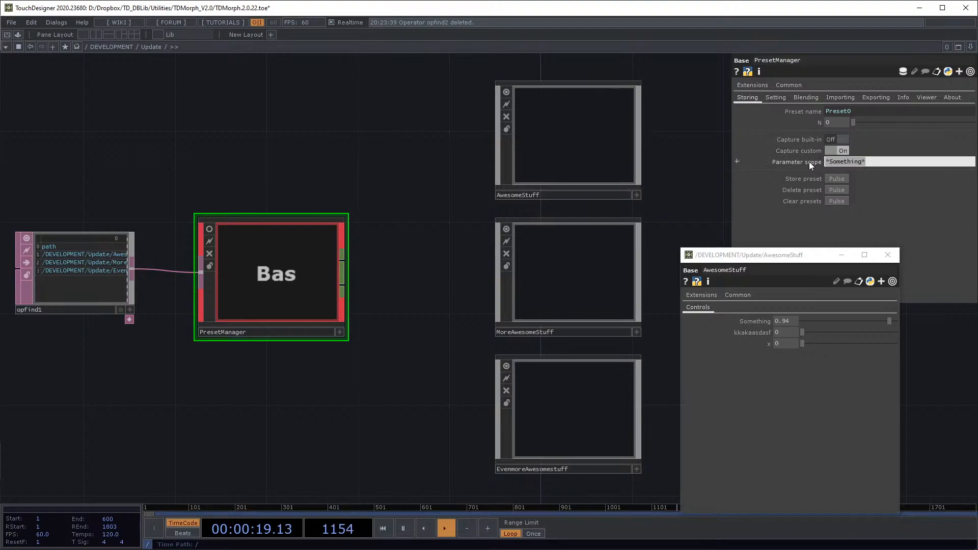
type("*(")
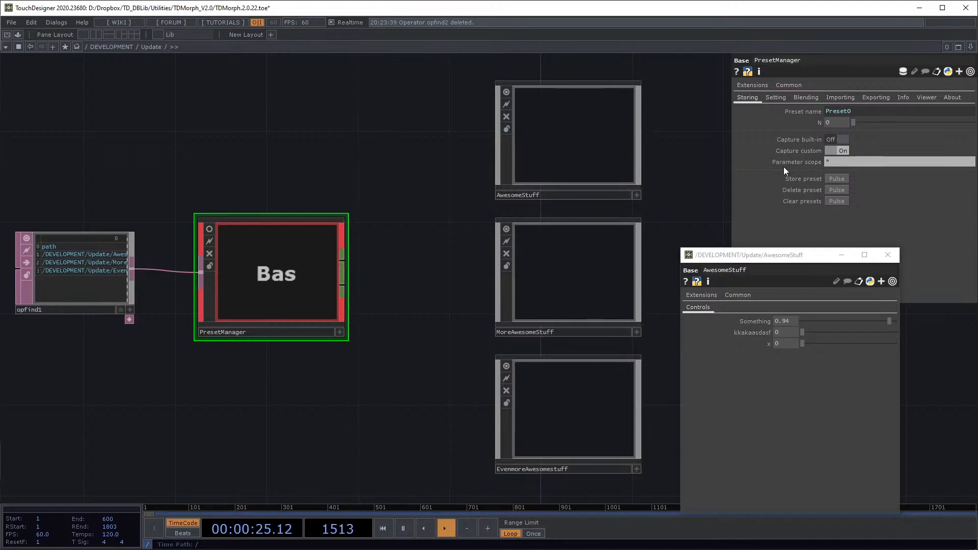
Step: Randomize all custom parameters with PresetManager and return to its Storing parameters
left_click(793, 102)
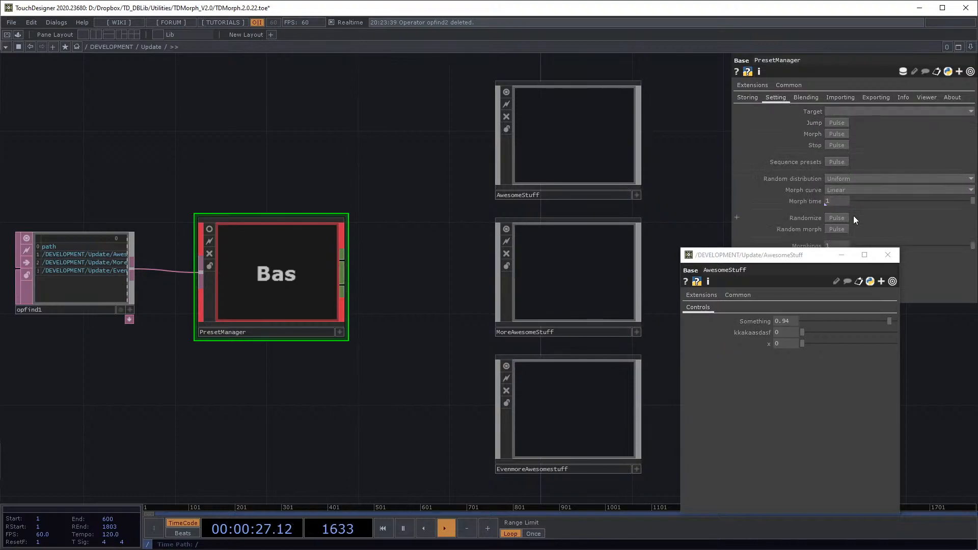
left_click(840, 219)
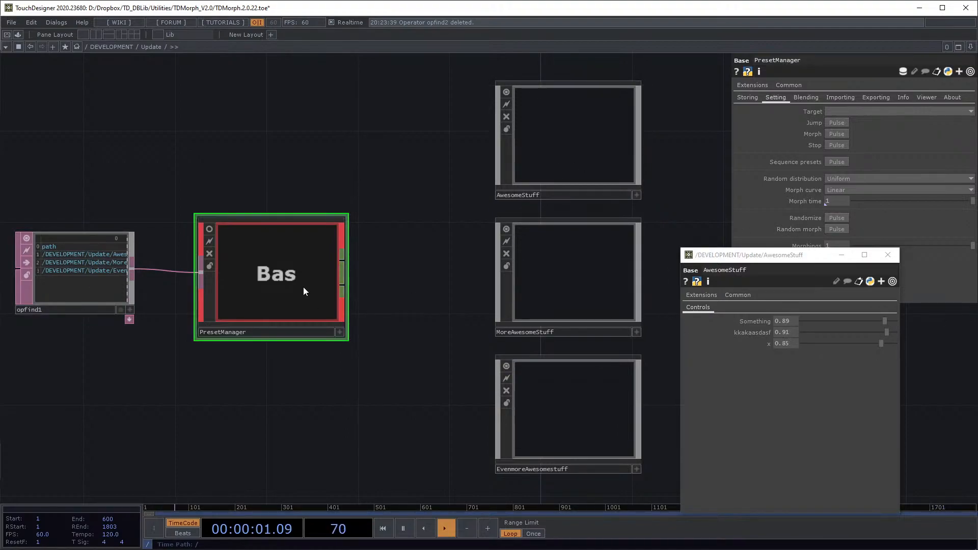
left_click(753, 101)
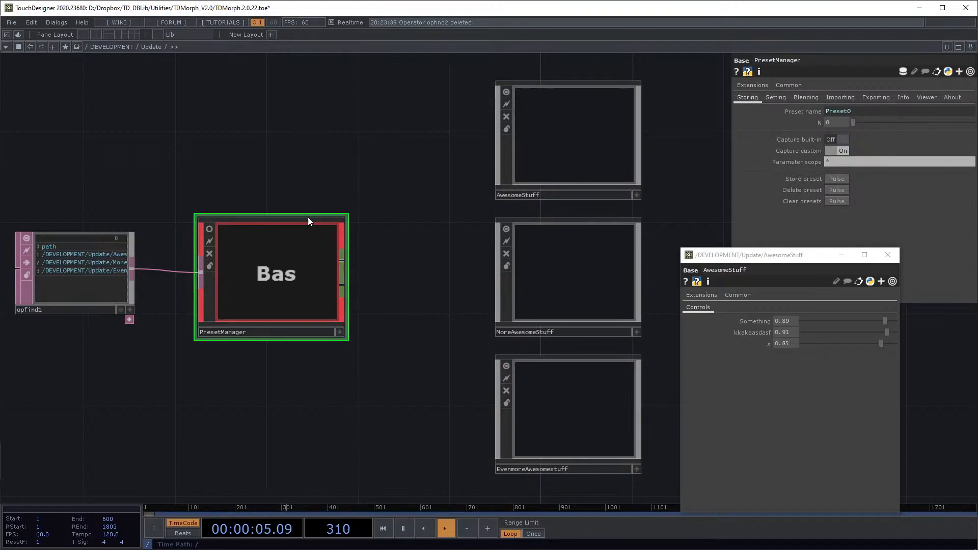
left_click_drag(402, 157, 168, 377)
scroll(387, 140, "down", 3)
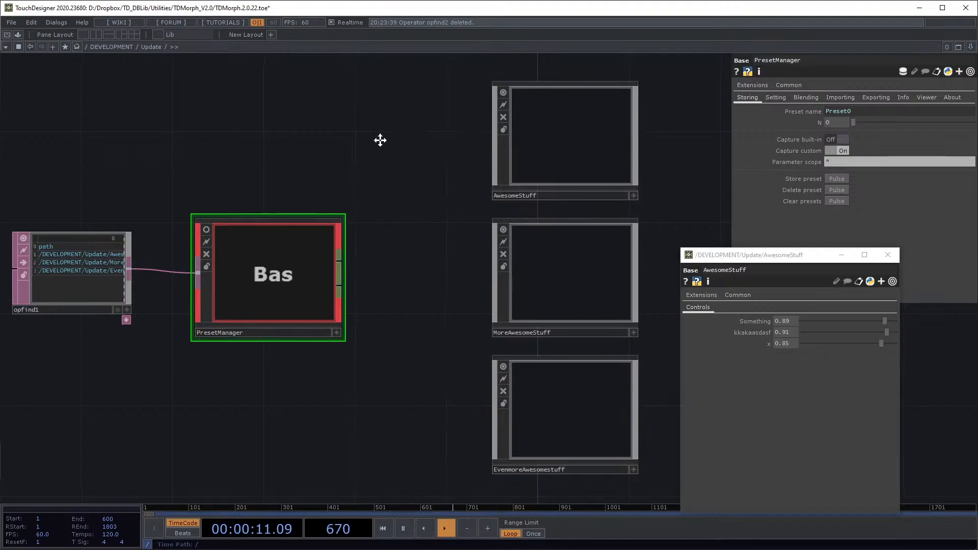
left_click_drag(591, 176, 494, 199)
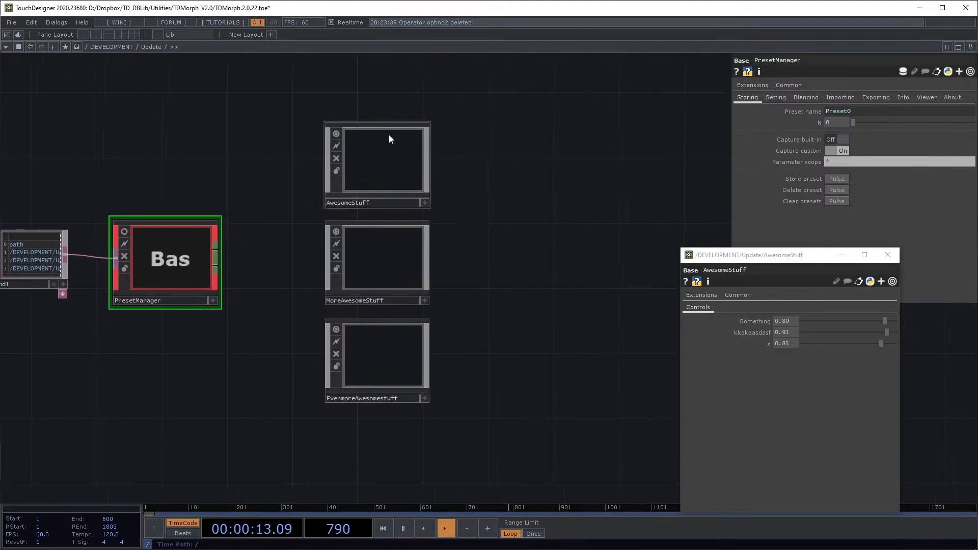
left_click_drag(610, 221, 684, 214)
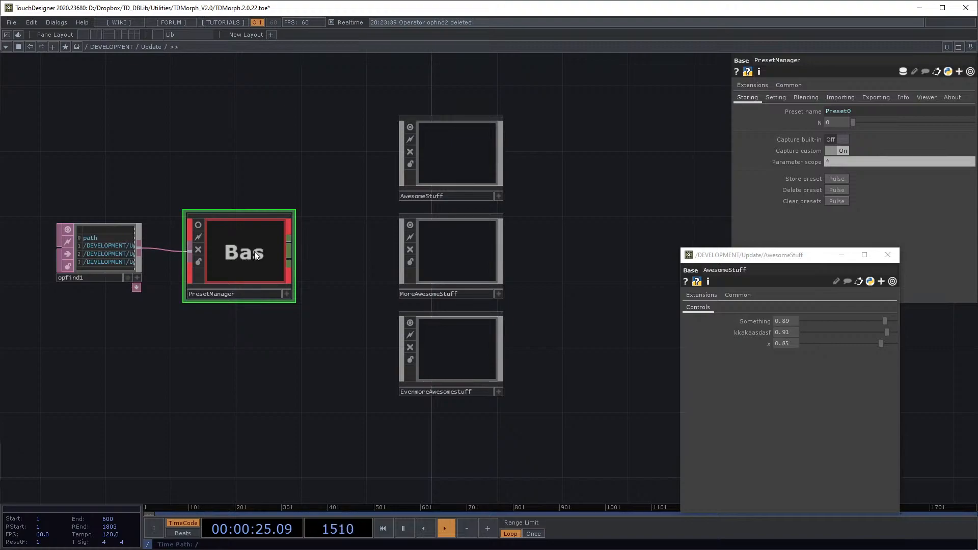
Step: Look through PresetManager's Setting, Blending, Importing and Storing parameters, moving the floating AwesomeStuff parameter window out of the way
left_click(782, 96)
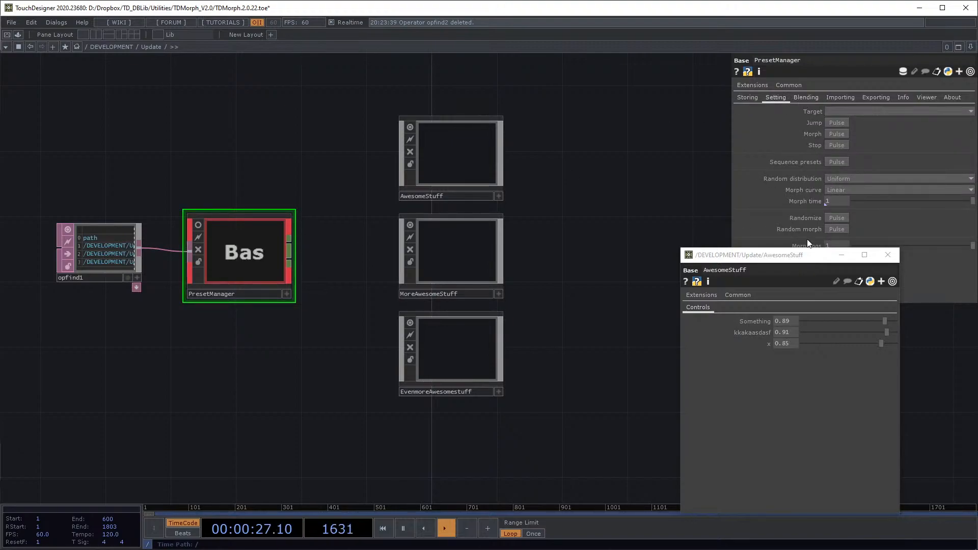
left_click_drag(795, 255, 795, 330)
left_click(836, 96)
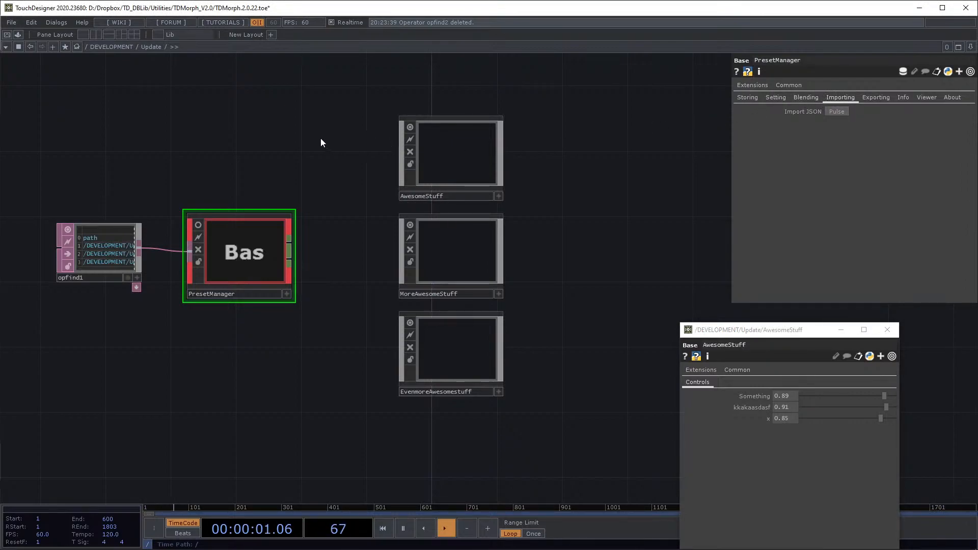
left_click(756, 94)
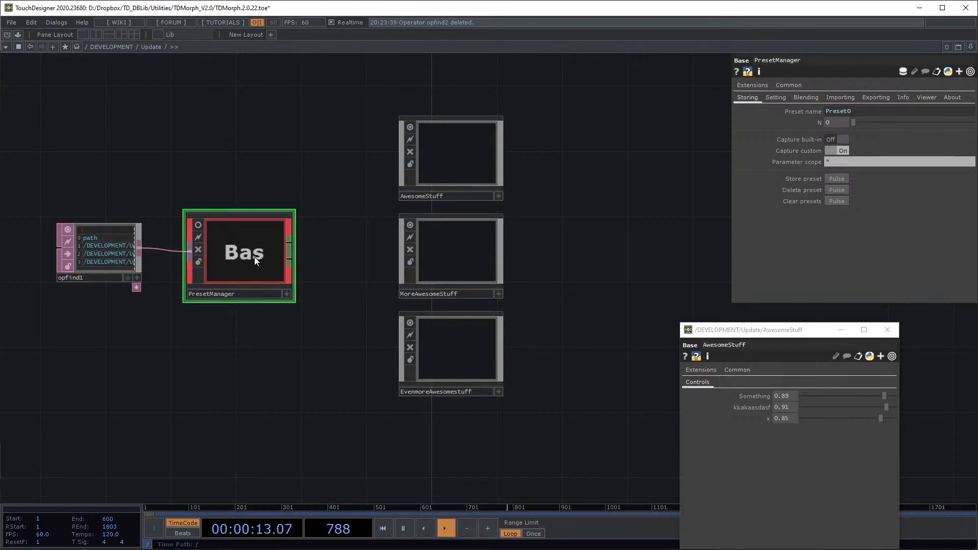
left_click(806, 97)
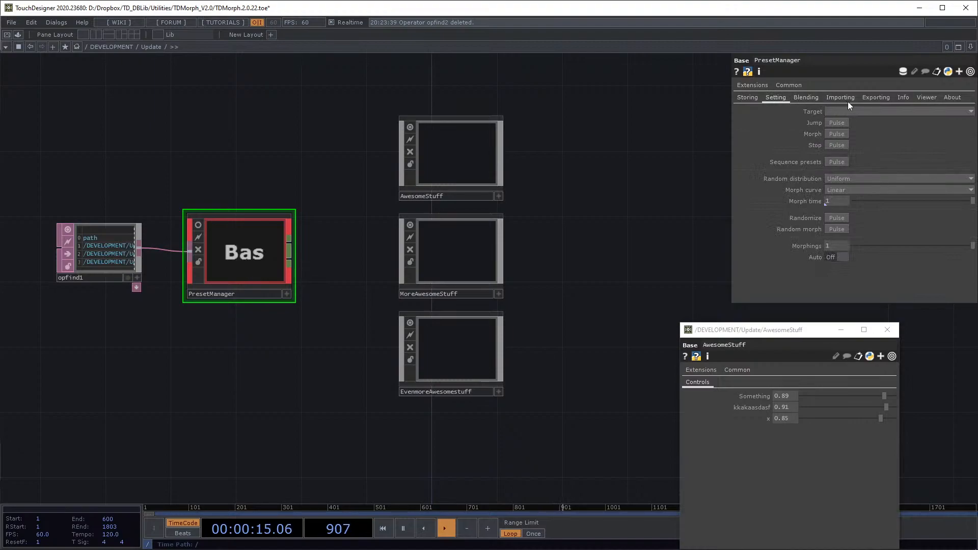
left_click(846, 99)
left_click(798, 97)
left_click(776, 98)
left_click(748, 97)
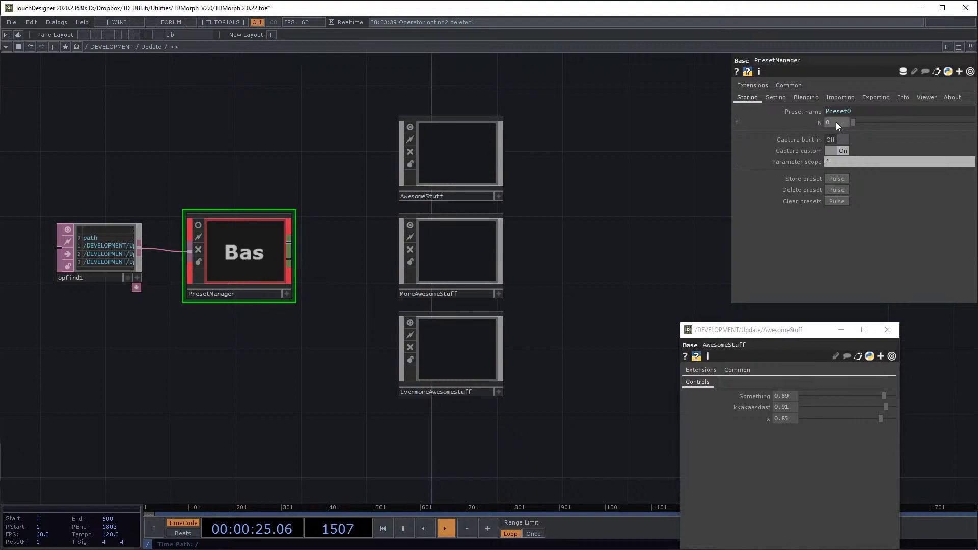
Step: Check the stored presets available as PresetManager's target, and set the storing preset number N to 1
left_click(779, 98)
left_click(830, 113)
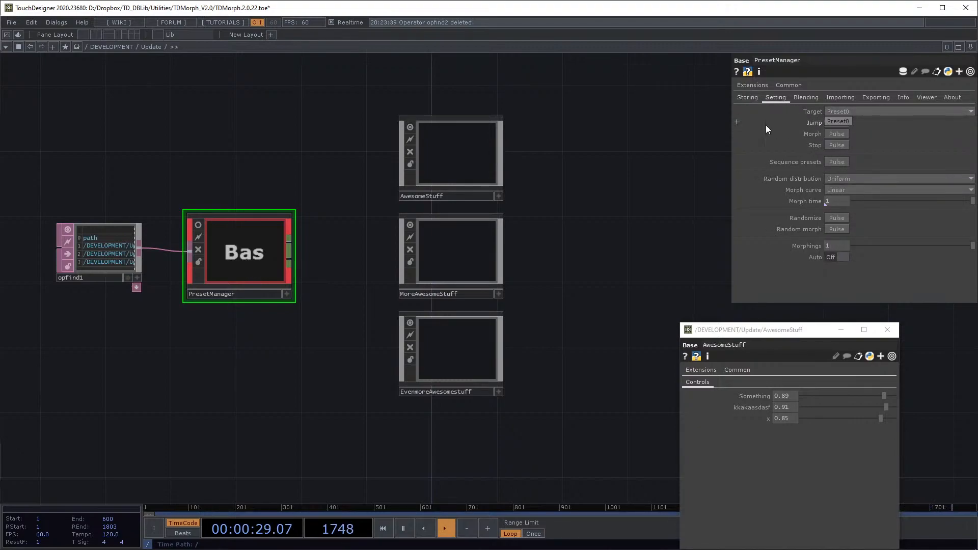
left_click(750, 98)
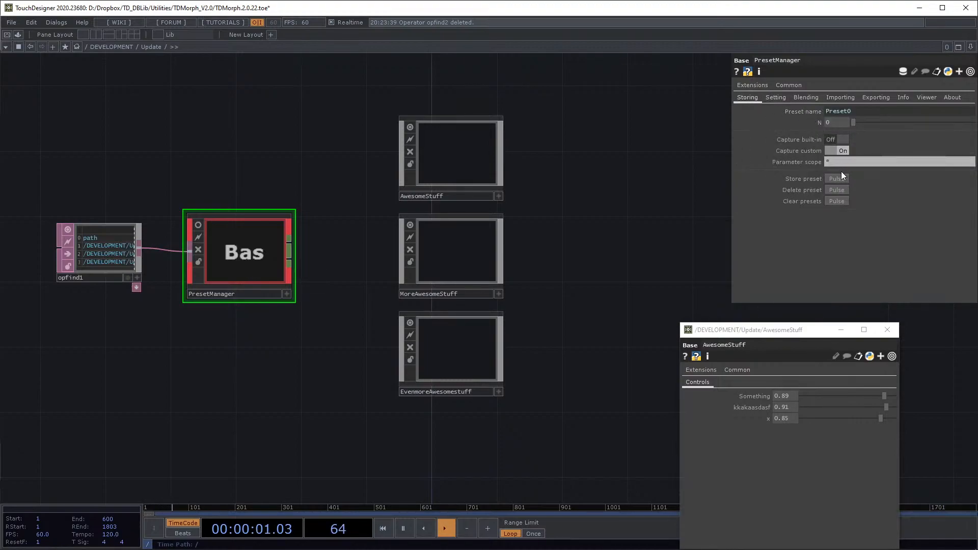
left_click(835, 123)
type("1")
key("Return")
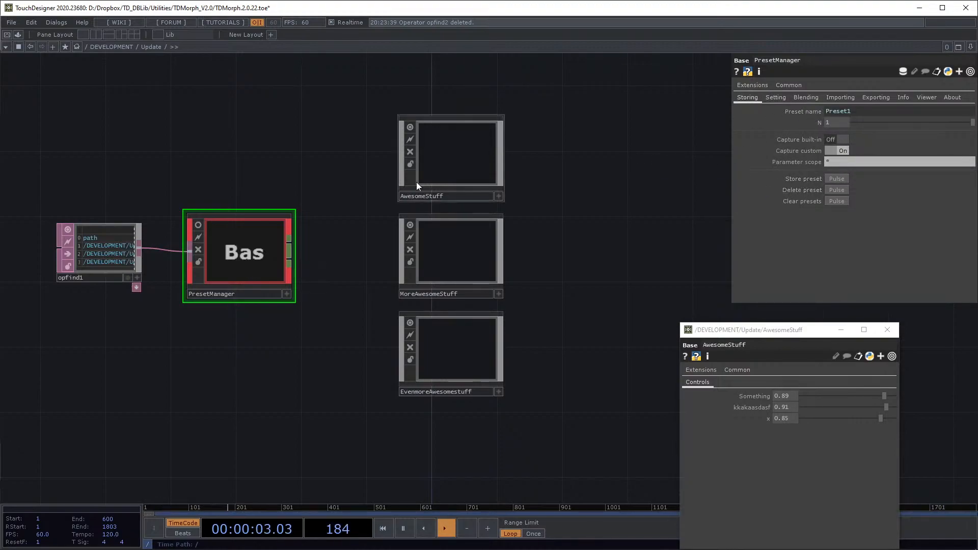
Step: Randomize the scoped custom parameters with PresetManager and store the result as Preset1
left_click(776, 98)
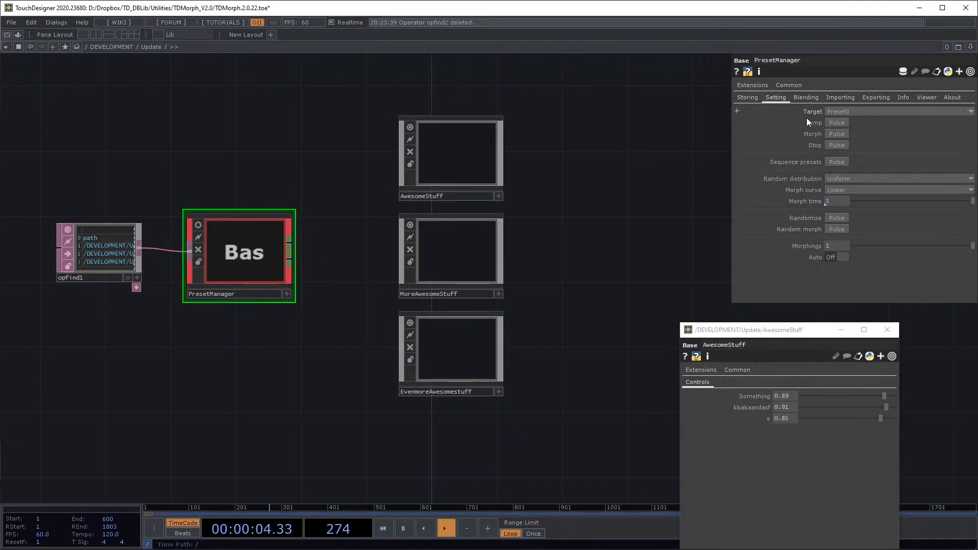
left_click(835, 217)
left_click(750, 98)
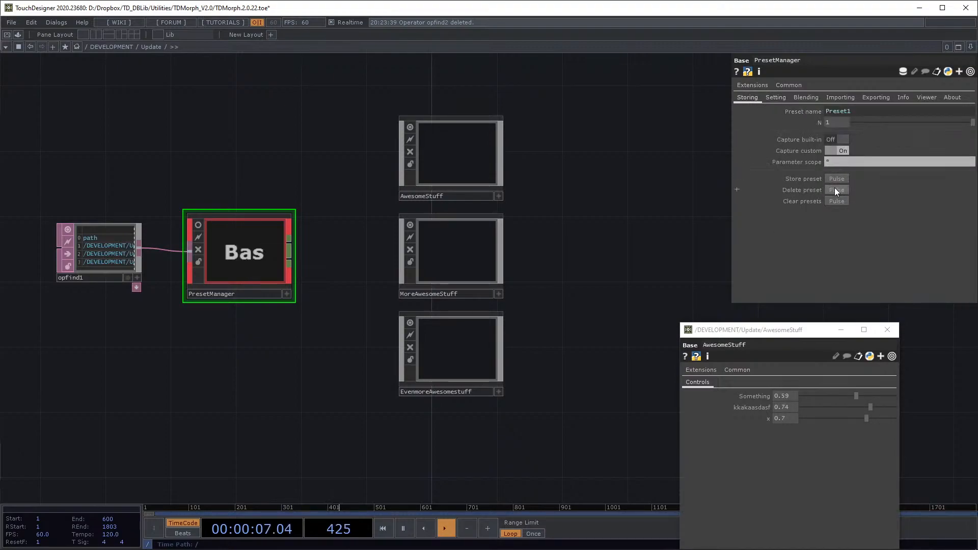
left_click(835, 179)
Step: Set PresetManager's target to Preset0 and morph the parameters to it
left_click(773, 97)
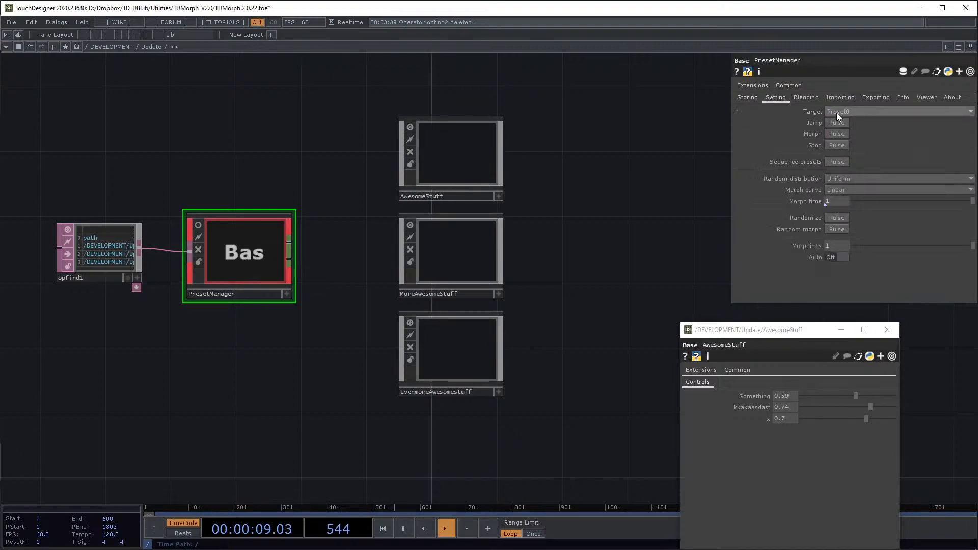
left_click(836, 112)
left_click(845, 130)
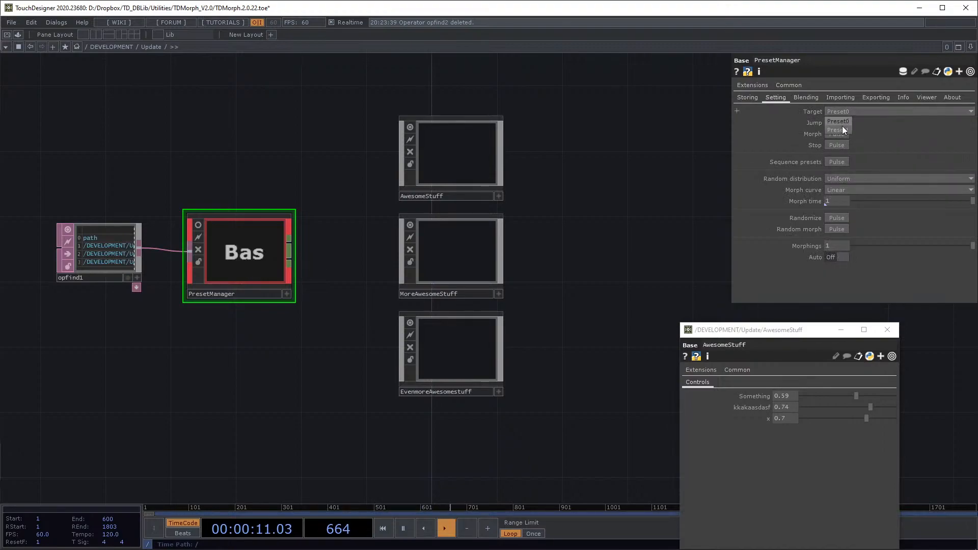
left_click(843, 113)
left_click(845, 124)
left_click(844, 113)
left_click(844, 123)
left_click(840, 134)
Step: Morph to Preset1 and inspect the custom parameters of MoreAwesomeStuff and EvenmoreAwesomestuff
left_click(844, 112)
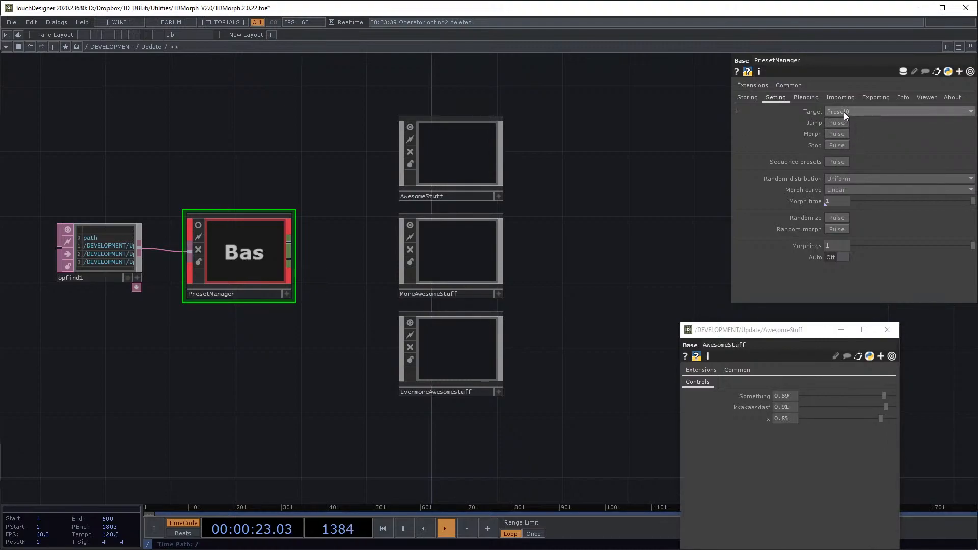
left_click(844, 132)
left_click(843, 137)
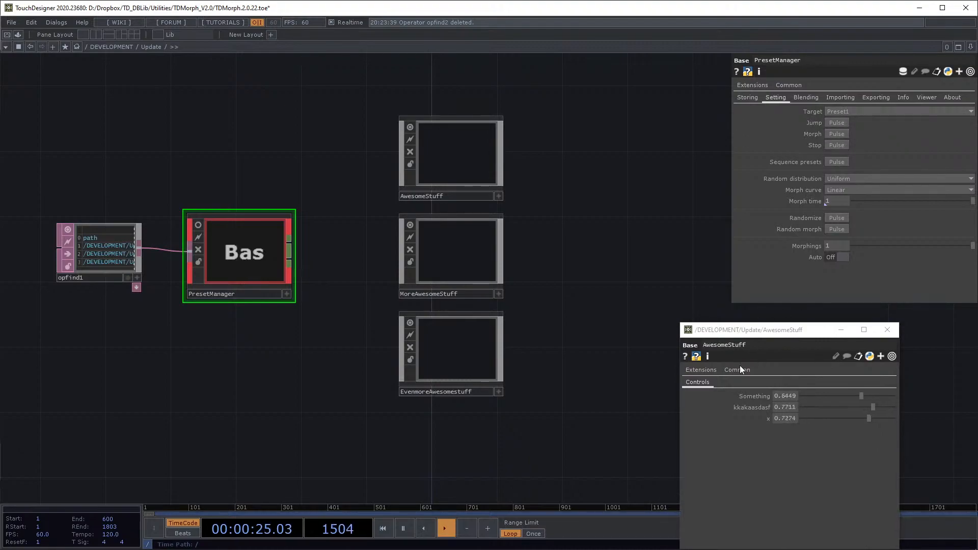
left_click(477, 279)
left_click(480, 330)
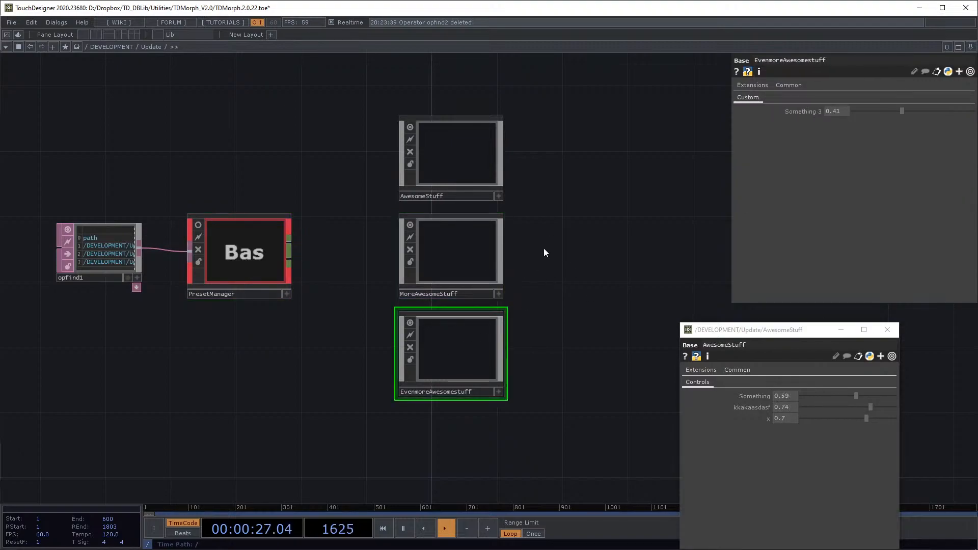
left_click_drag(267, 163, 298, 158)
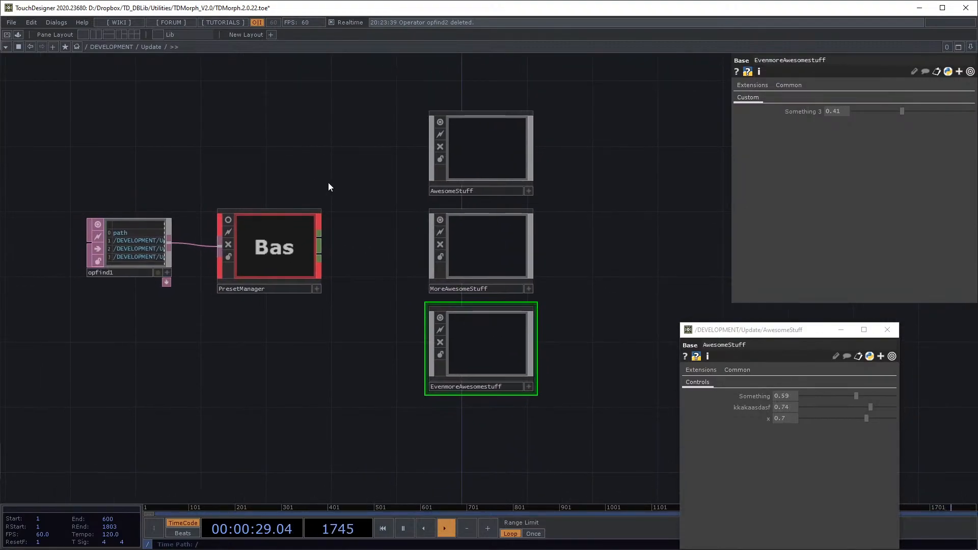
Step: Add a Text DAT below PresetManager
left_click(299, 257)
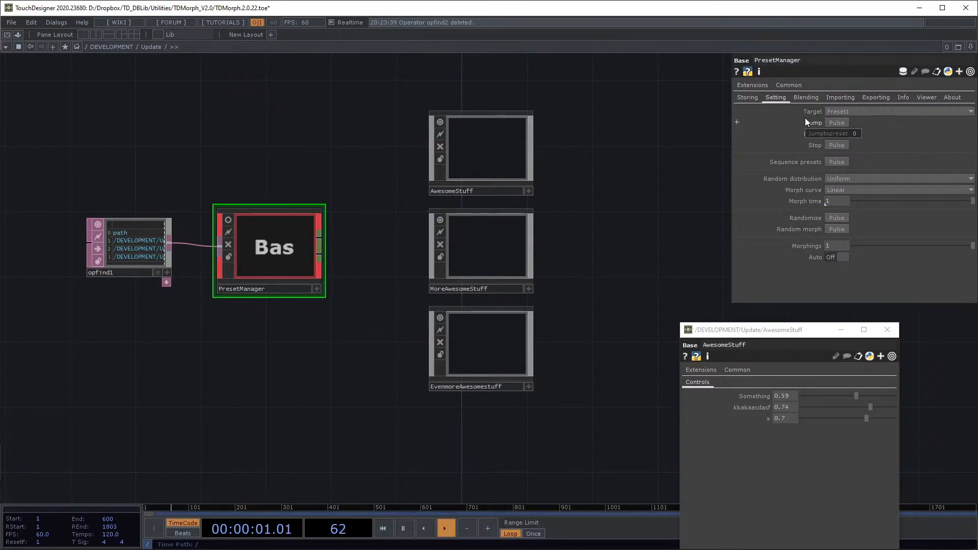
left_click_drag(278, 381, 319, 326)
key("Tab")
left_click(295, 217)
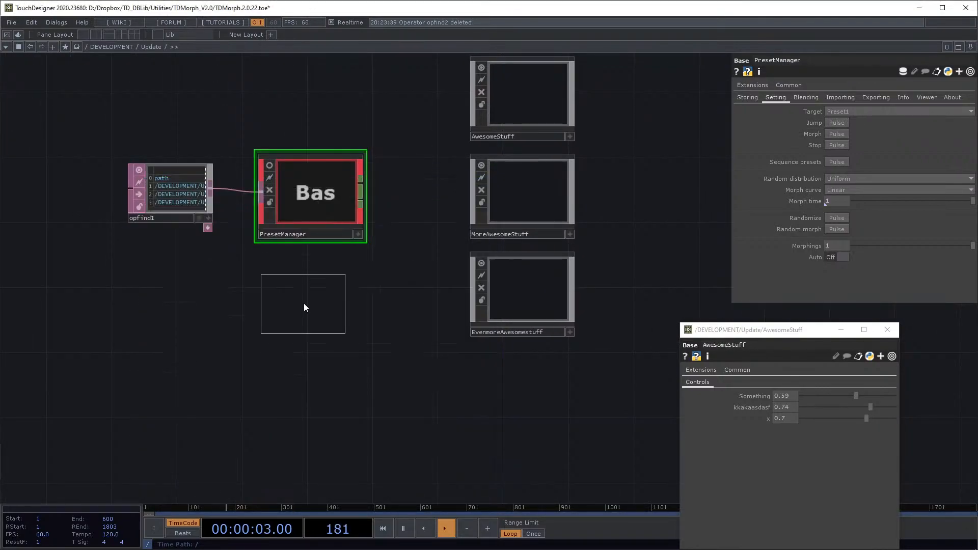
left_click(304, 304)
scroll(304, 305, "up", 3)
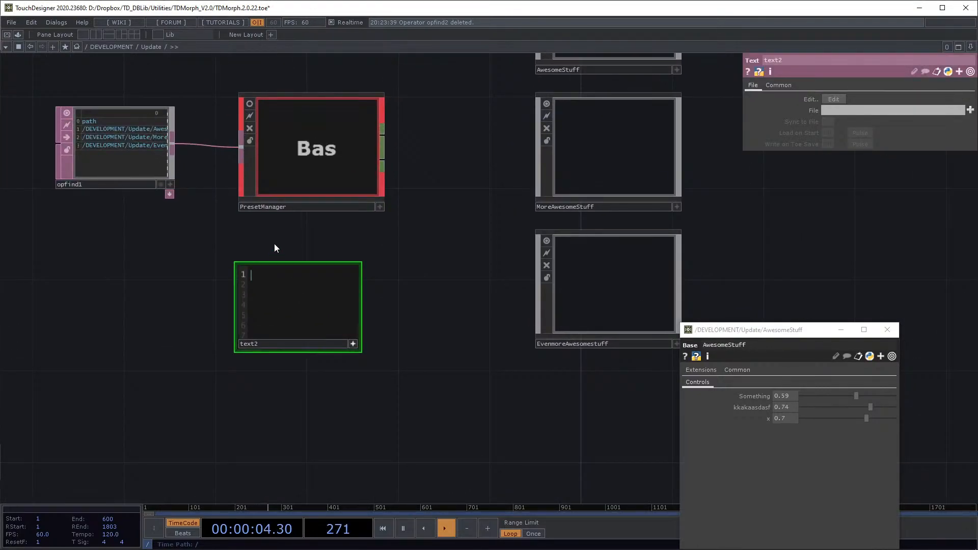
Step: Write a script line in the text2 DAT that calls par.Jump.pulse() on op PresetManager
left_click(286, 209)
type("op")
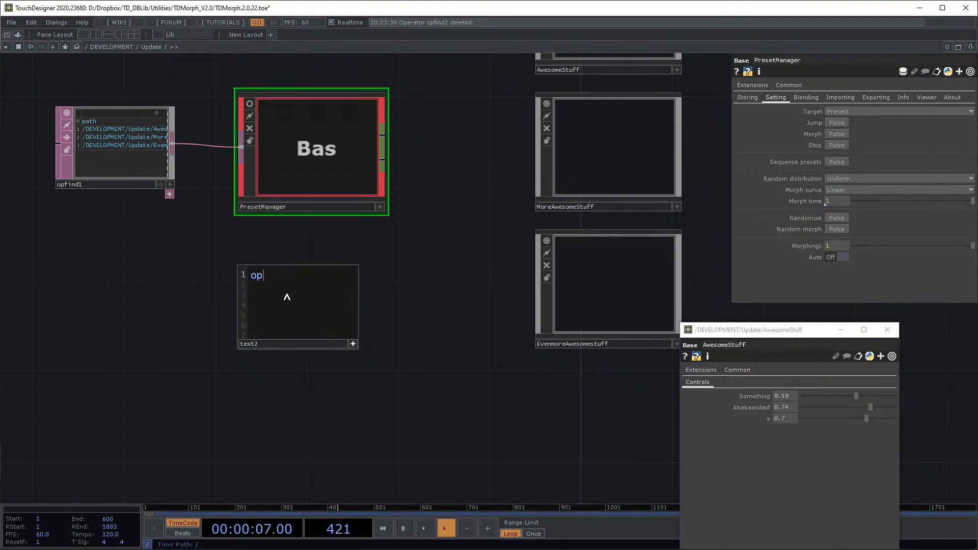
type("('PresetManager).par.")
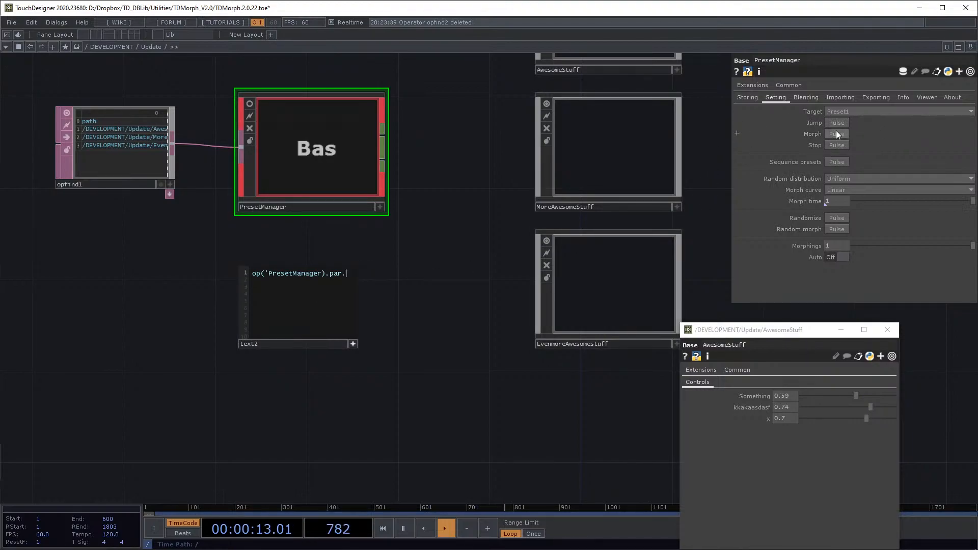
type("Ju")
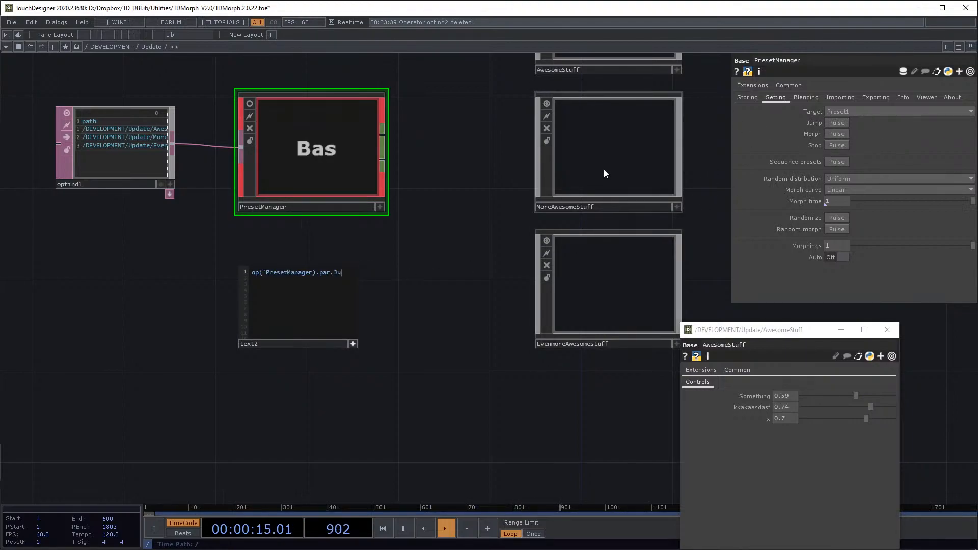
type("mp.pulse()")
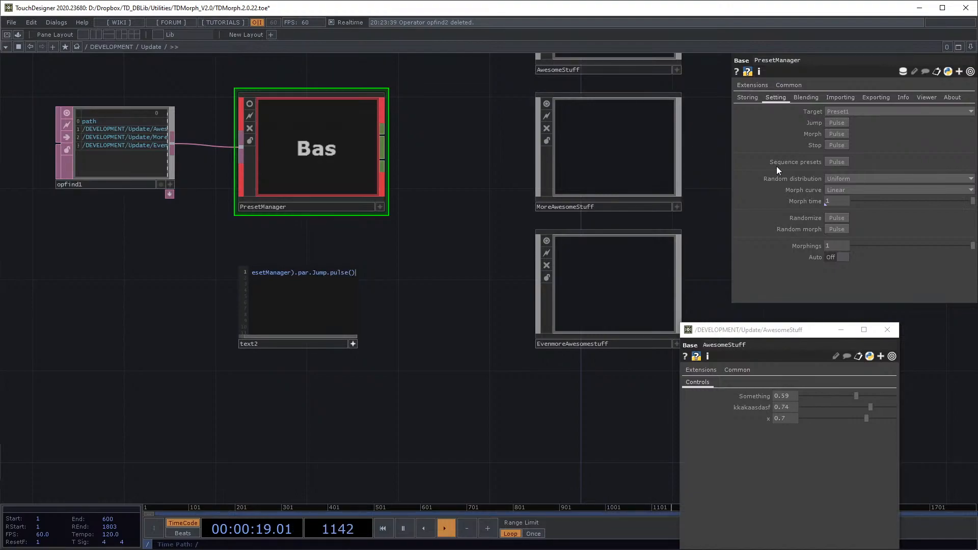
Step: Set PresetManager's target to Preset0 and run the script in text2
left_click(850, 112)
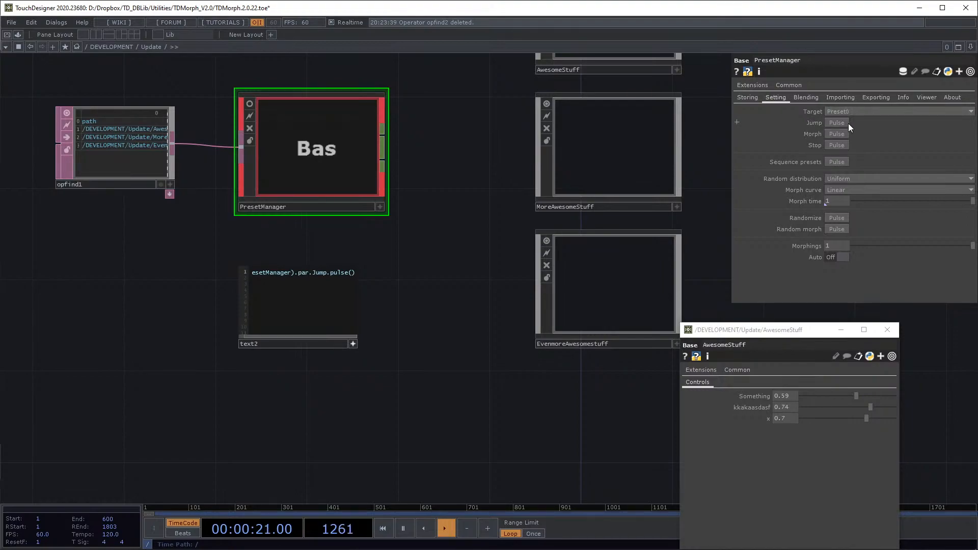
left_click(849, 122)
left_click(338, 347)
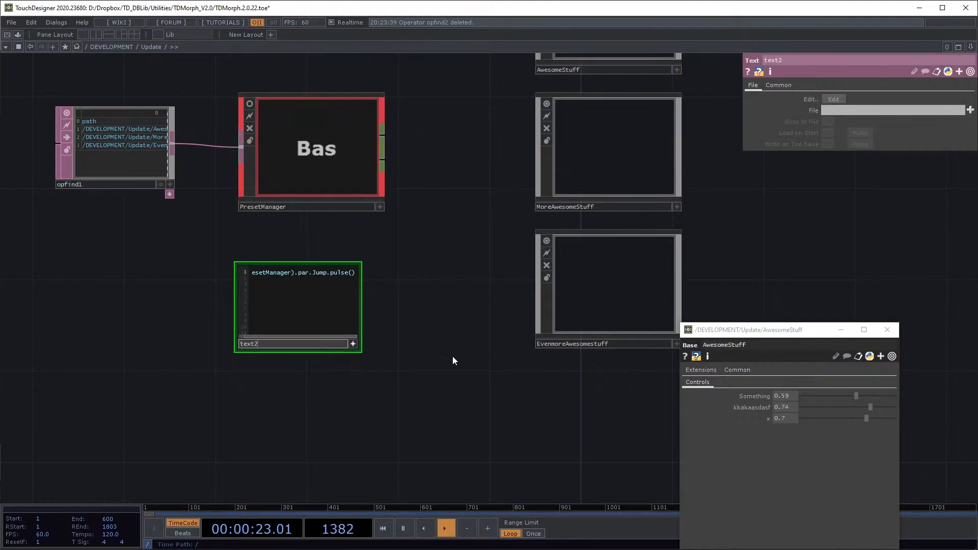
key("ctrl+r")
Step: Inspect text2's script error and look up the scripting name of PresetManager's Jump parameter
scroll(355, 265, "up", 3)
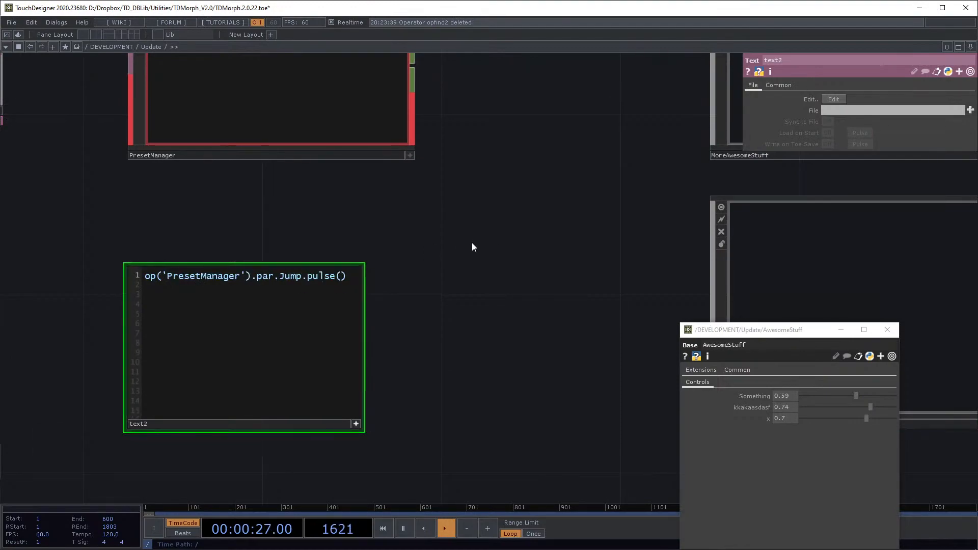
scroll(281, 245, "up", 2)
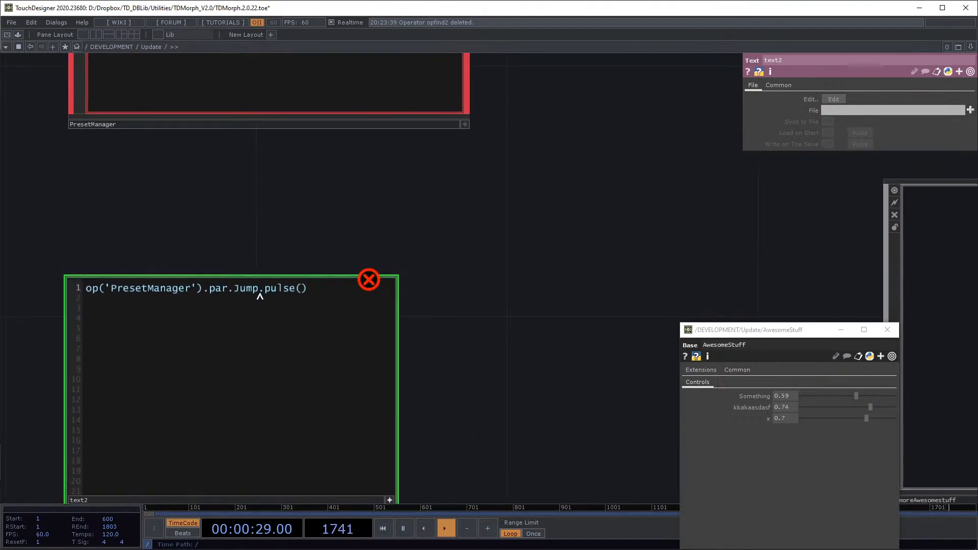
left_click(364, 281)
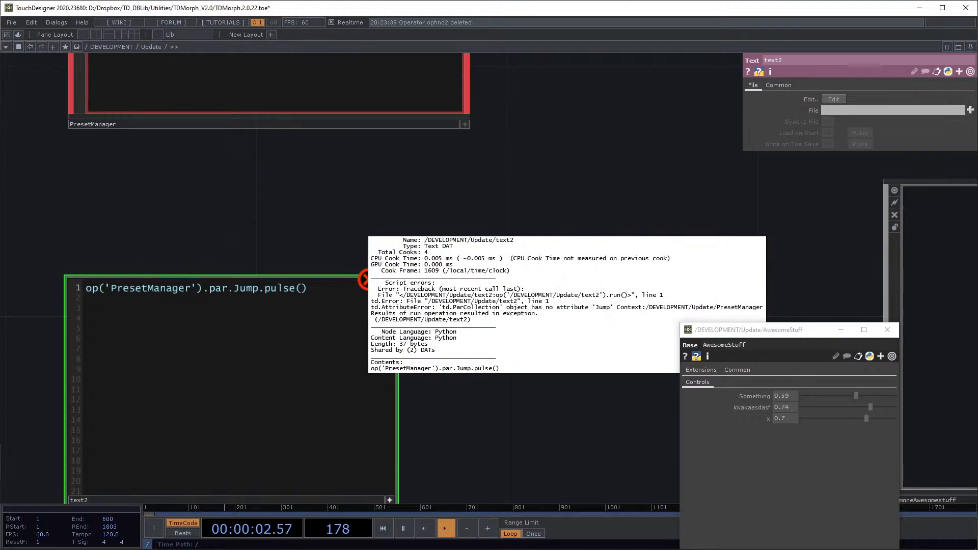
scroll(535, 234, "down", 6)
left_click(509, 148)
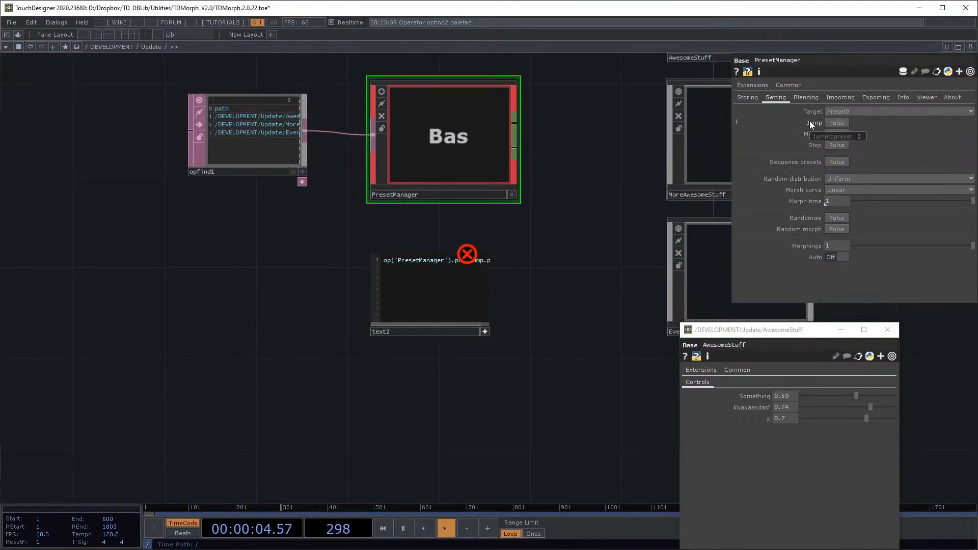
Step: Change the parameter name in text2's script from Jump to Jumptopreset and select the DAT
scroll(531, 258, "up", 4)
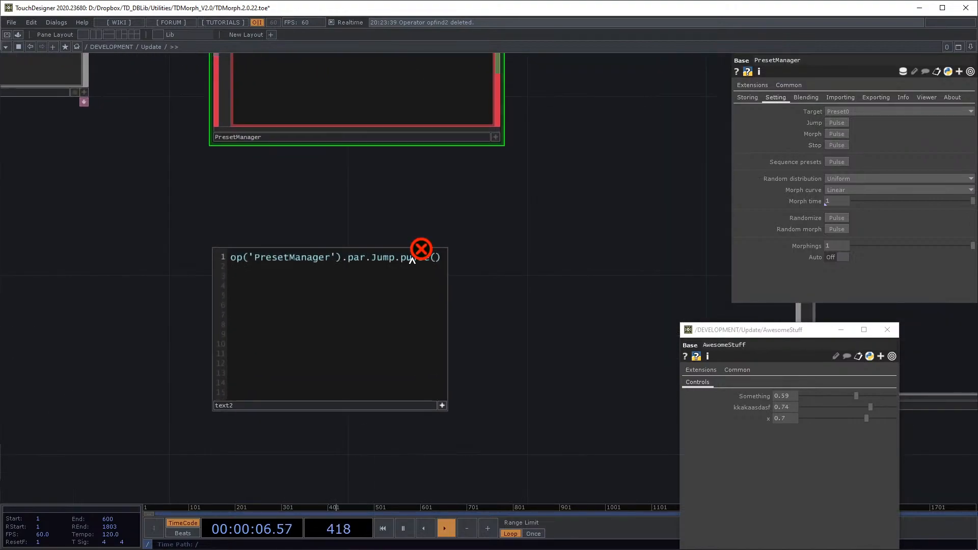
left_click(396, 259)
type("toprese")
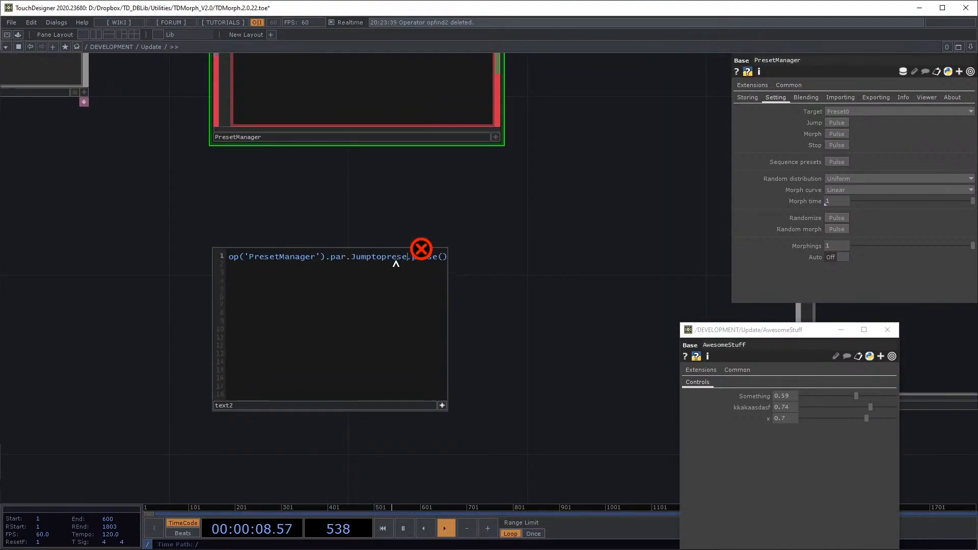
type("t")
scroll(530, 285, "down", 3)
left_click(298, 427)
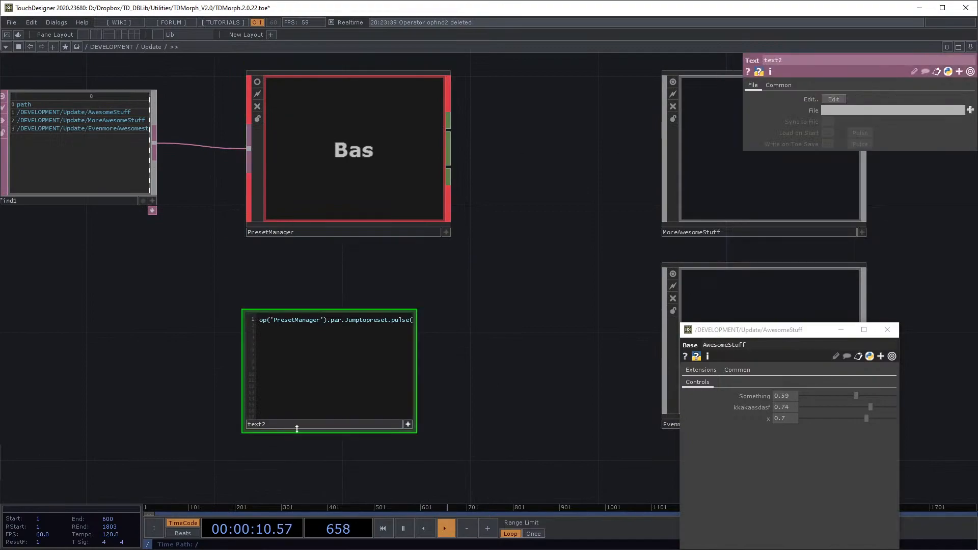
Step: Examine the corrected script line in text2 and enter the PresetManager component's internal network
scroll(472, 351, "up", 1)
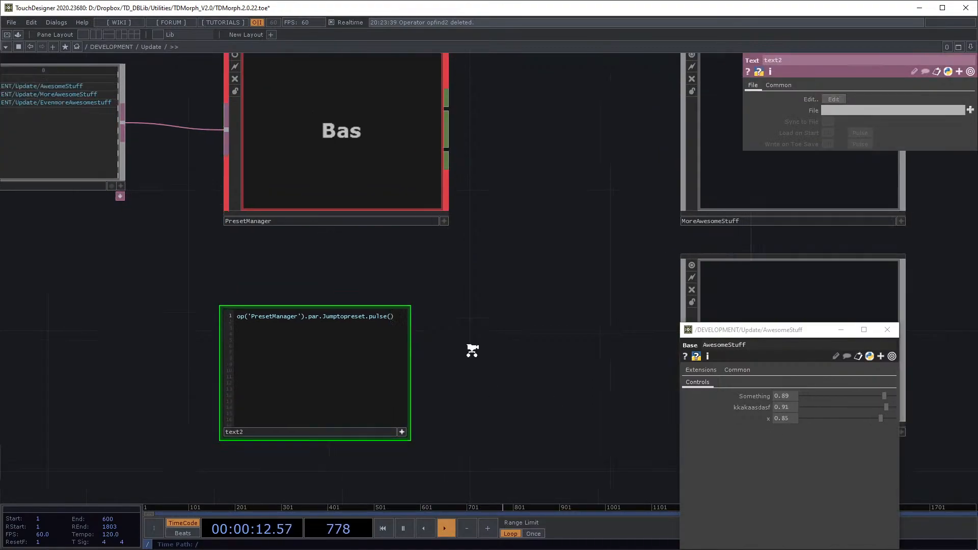
scroll(473, 351, "up", 1)
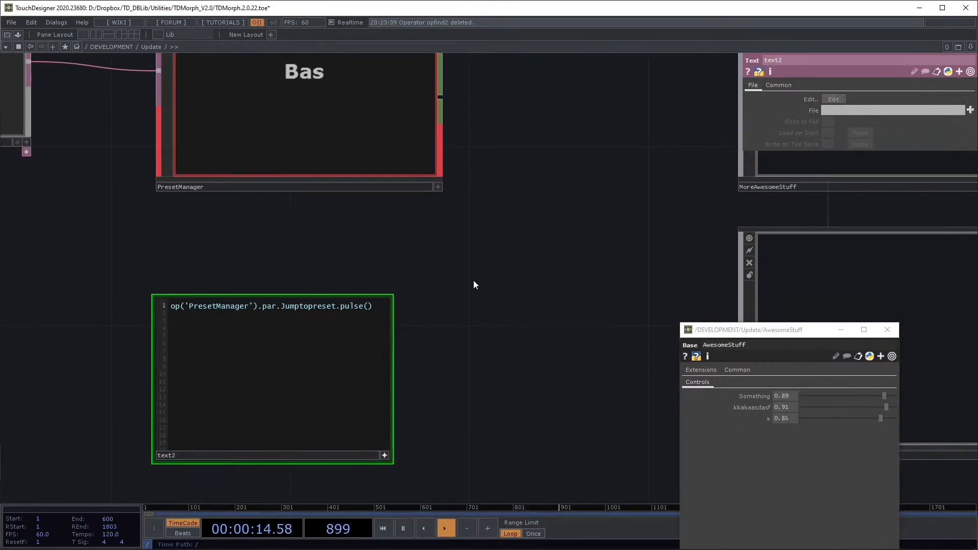
scroll(473, 283, "down", 2)
left_click(377, 142)
key("i")
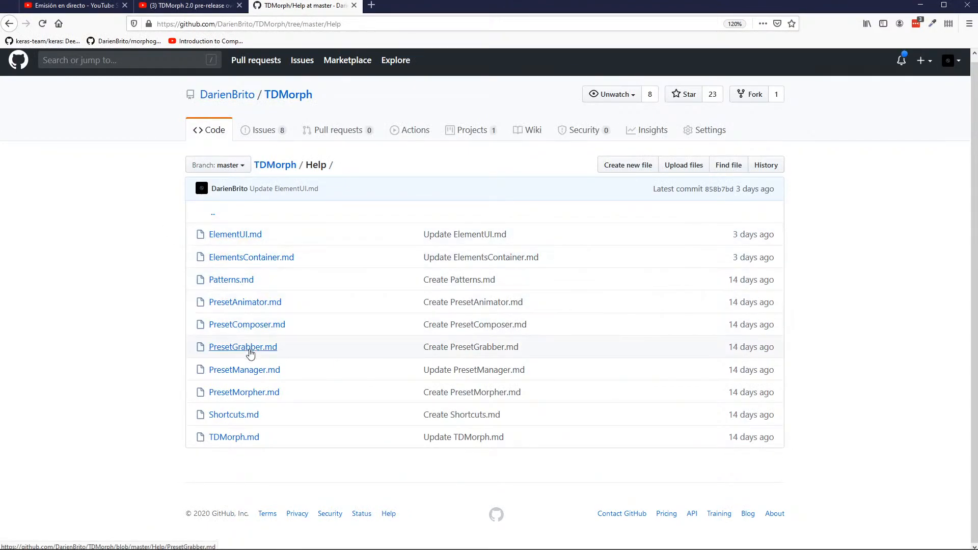
Step: In the browser, open PresetManager.md from TDMorph's GitHub Help folder and read its properties, wrappers and core level methods
left_click(258, 371)
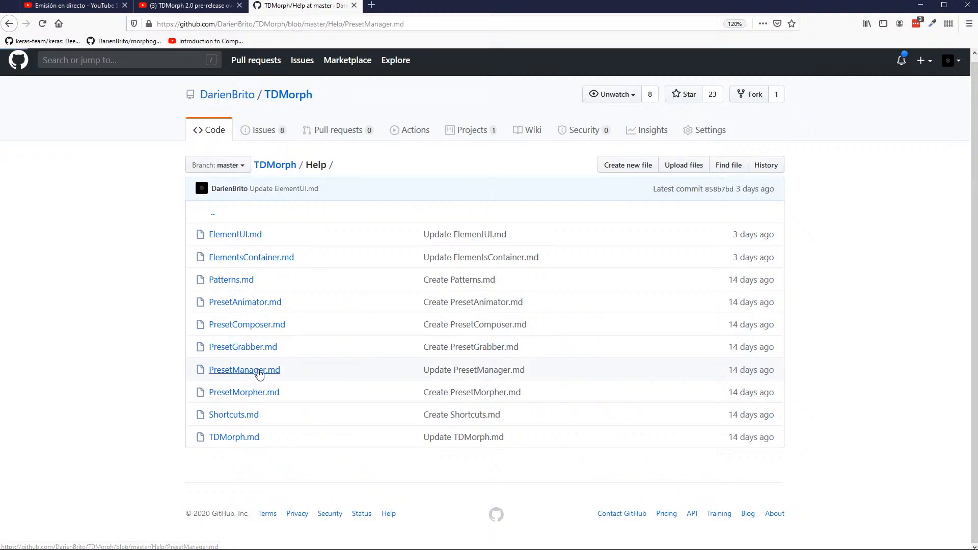
scroll(181, 300, "down", 3)
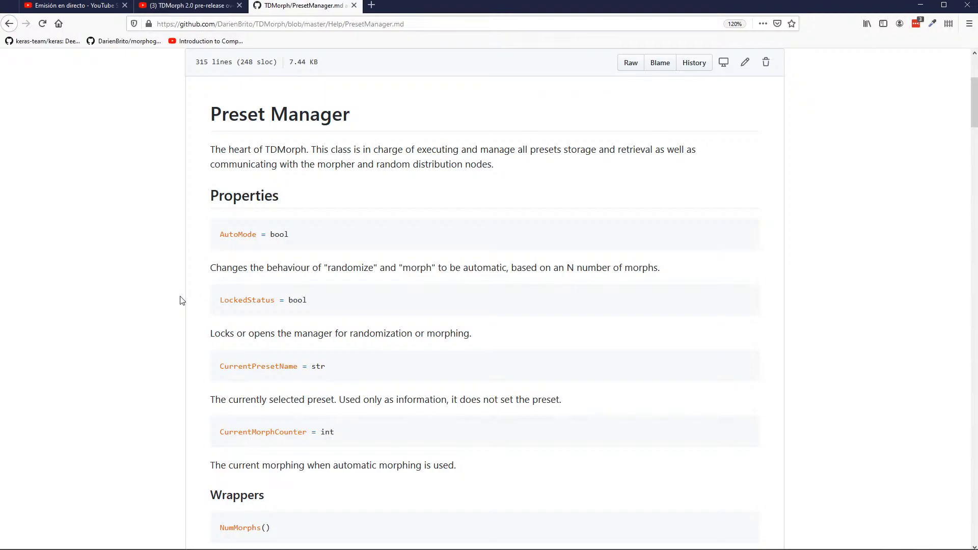
scroll(181, 299, "down", 2)
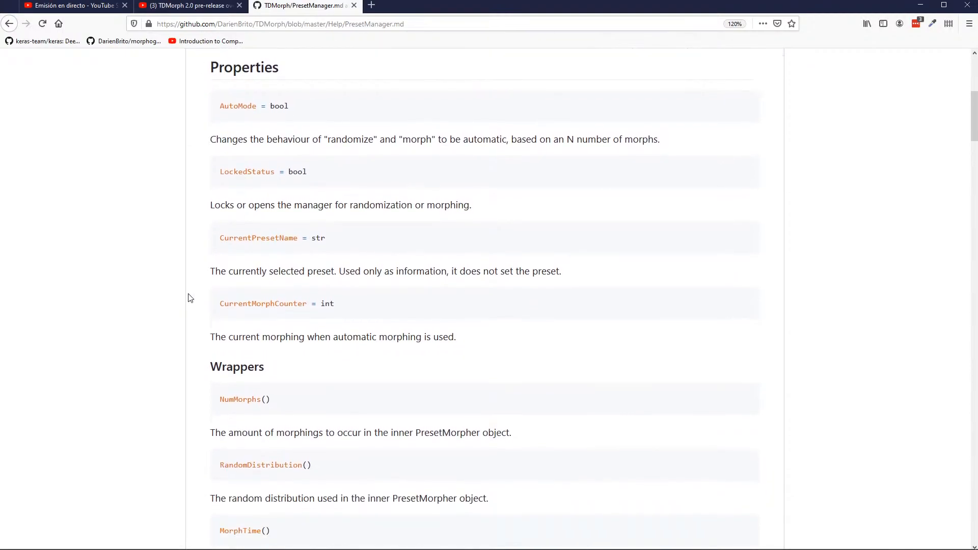
scroll(189, 300, "down", 1)
scroll(190, 300, "down", 3)
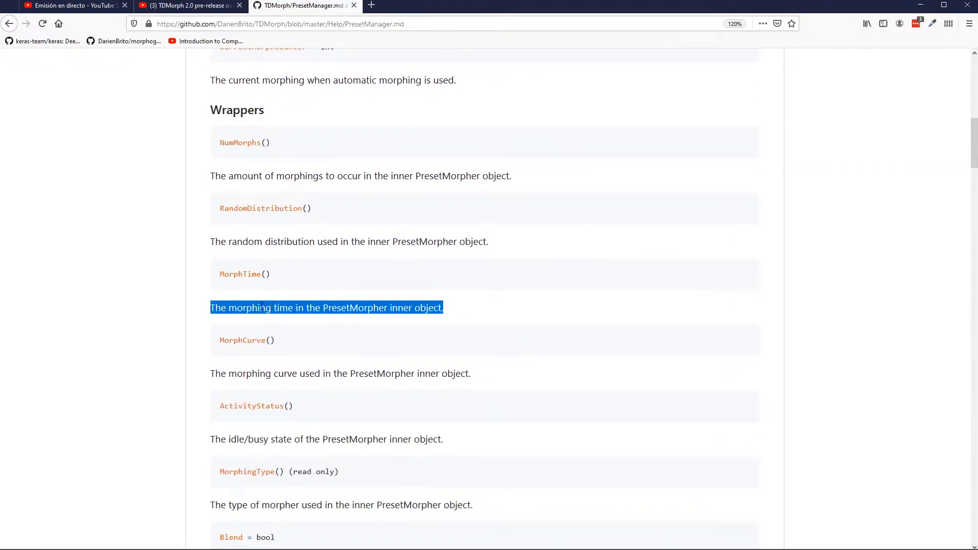
left_click(149, 291)
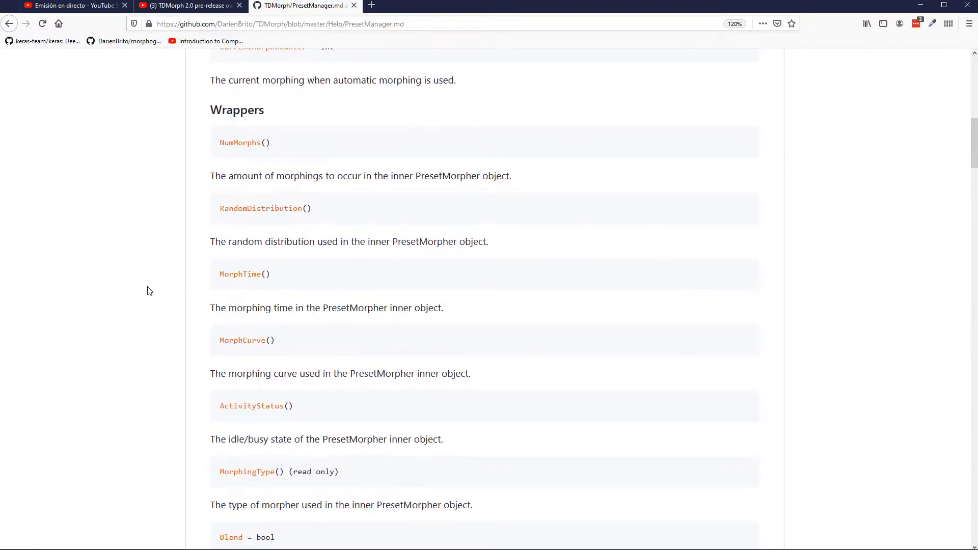
scroll(149, 291, "down", 4)
scroll(157, 296, "down", 4)
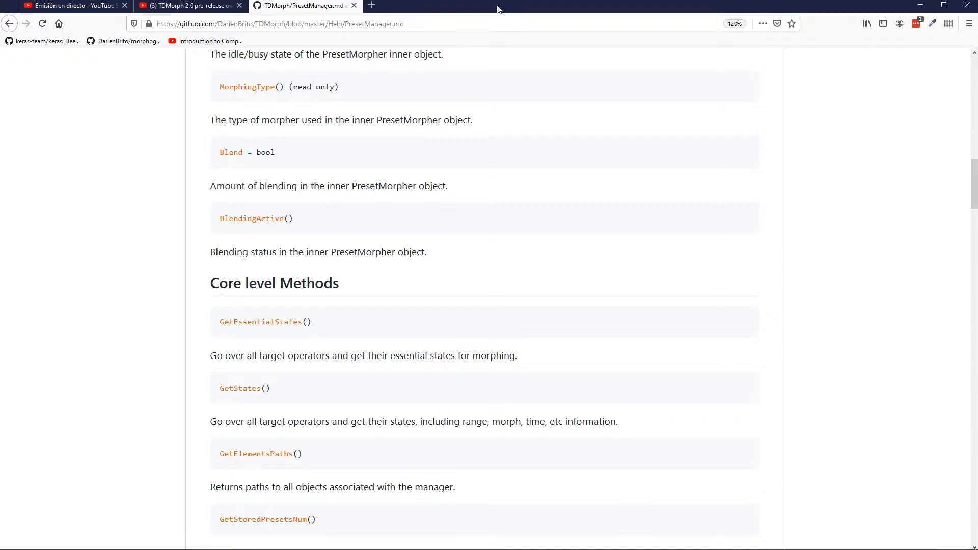
Step: Switch back to TouchDesigner and leave PresetManager's internal network for the parent Update network
key("alt+Tab")
key("super+Tab")
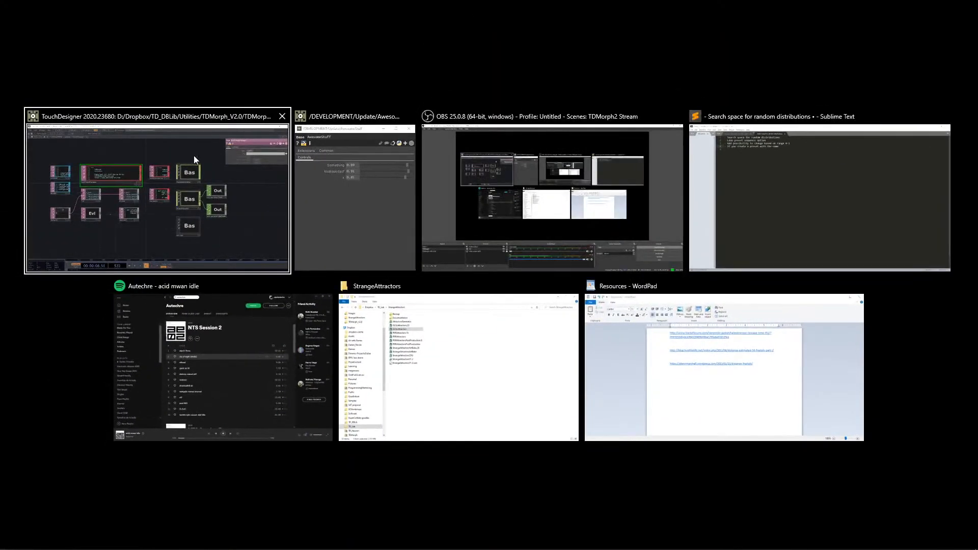
left_click(195, 157)
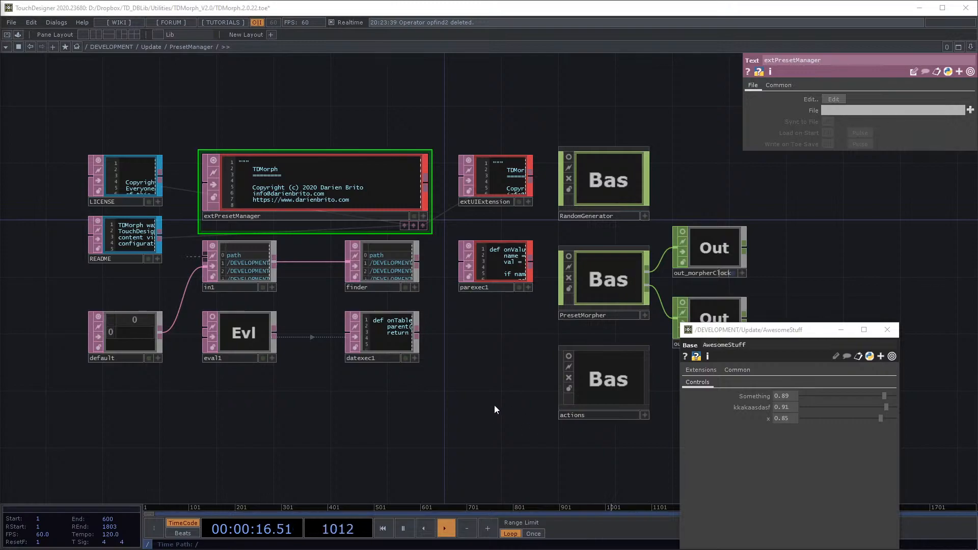
left_click_drag(461, 400, 491, 371)
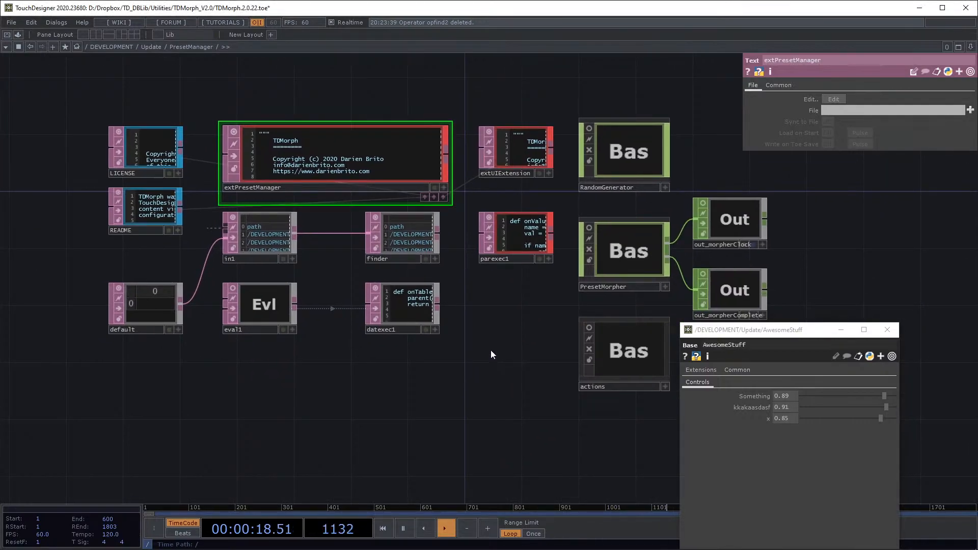
scroll(491, 350, "down", 10)
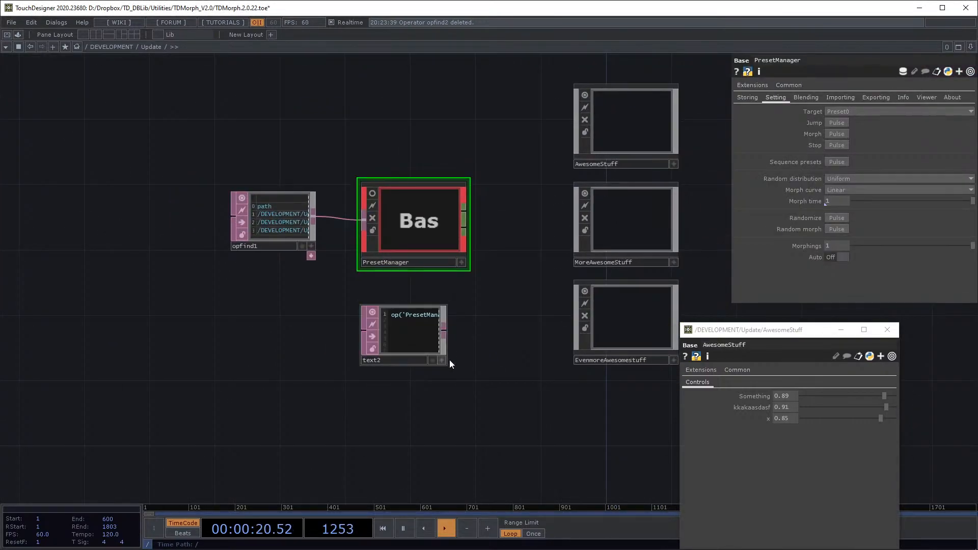
left_click(896, 339)
left_click_drag(474, 308, 450, 319)
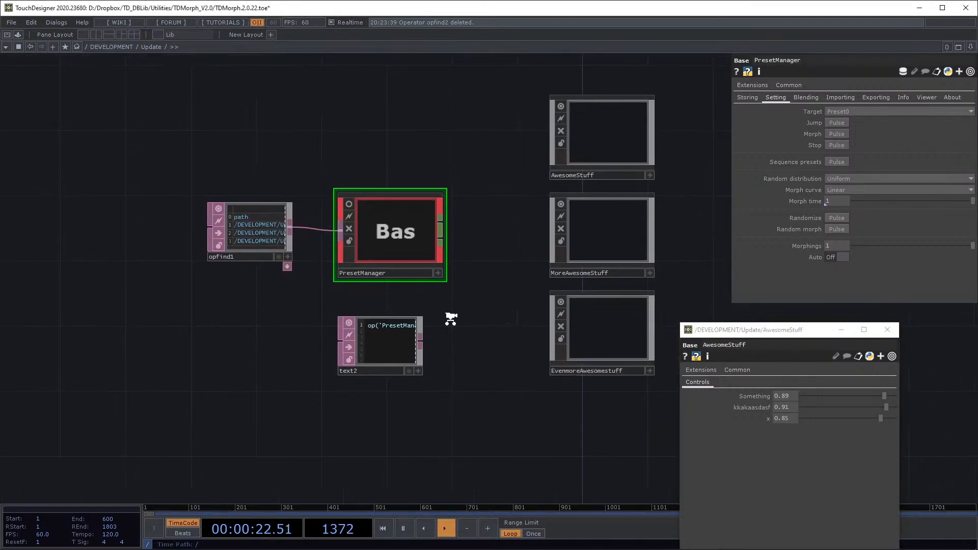
Step: Add a Preset Animator to the Update network from the TDMorph component's tools, and close the TDMorph viewer
scroll(451, 319, "down", 5)
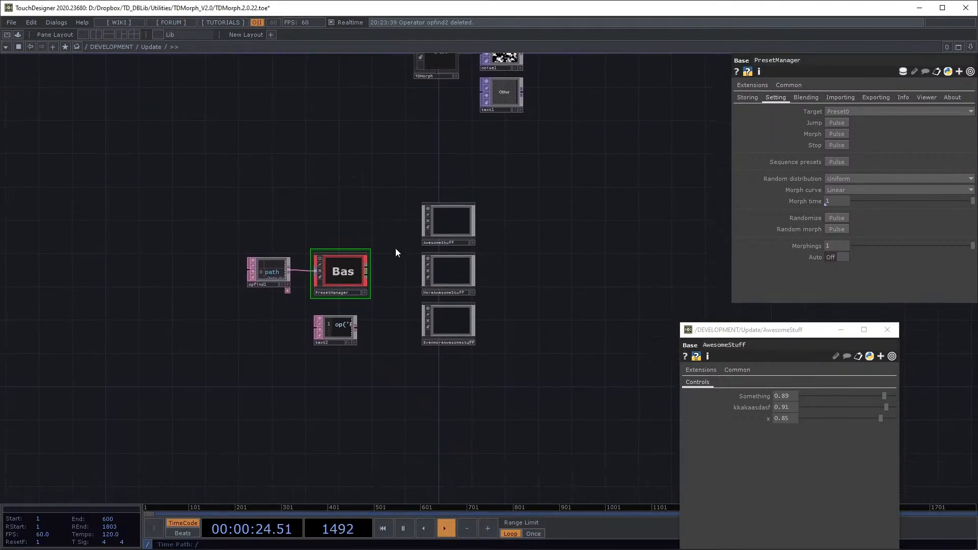
left_click_drag(370, 356, 384, 303)
left_click_drag(420, 106, 339, 248)
right_click(375, 130)
left_click(411, 109)
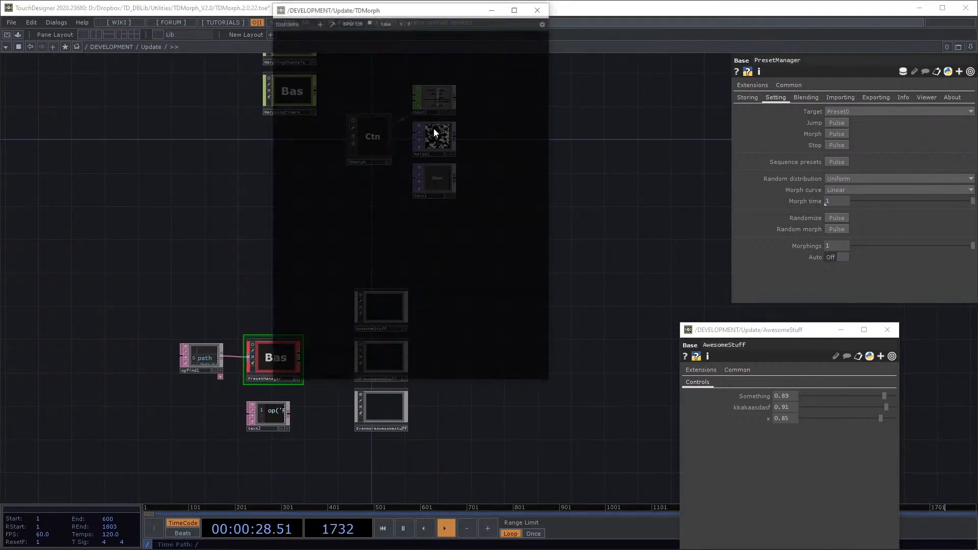
left_click(332, 22)
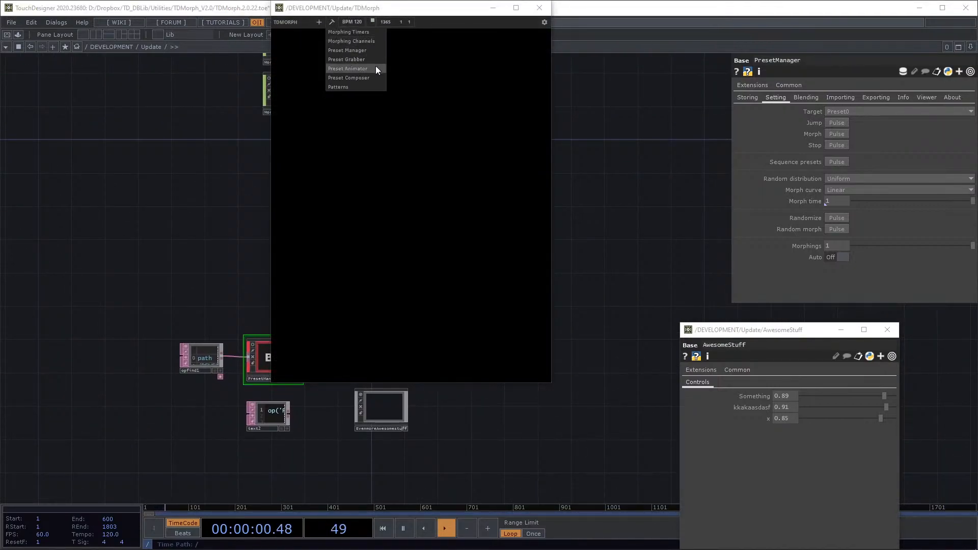
left_click(376, 68)
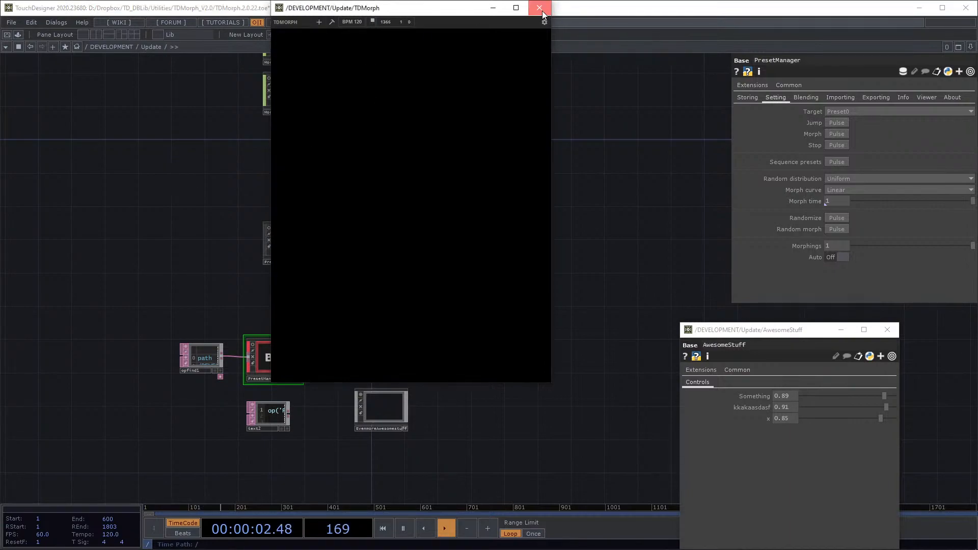
left_click(542, 12)
Step: Clear the Preset manager reference of the new PresetAnimator component
left_click_drag(338, 219, 397, 163)
left_click(353, 185)
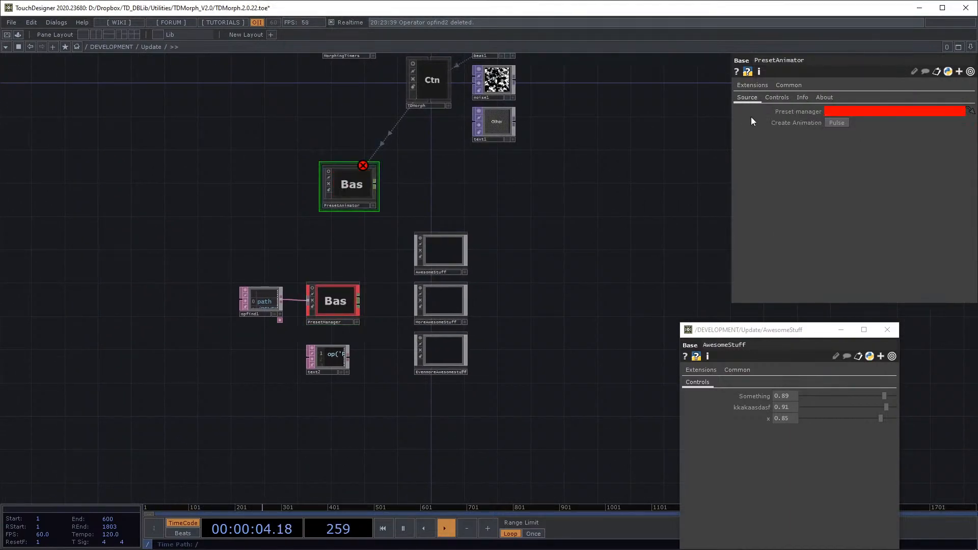
left_click(810, 115)
left_click(824, 126)
key("BackSpace")
key("Return")
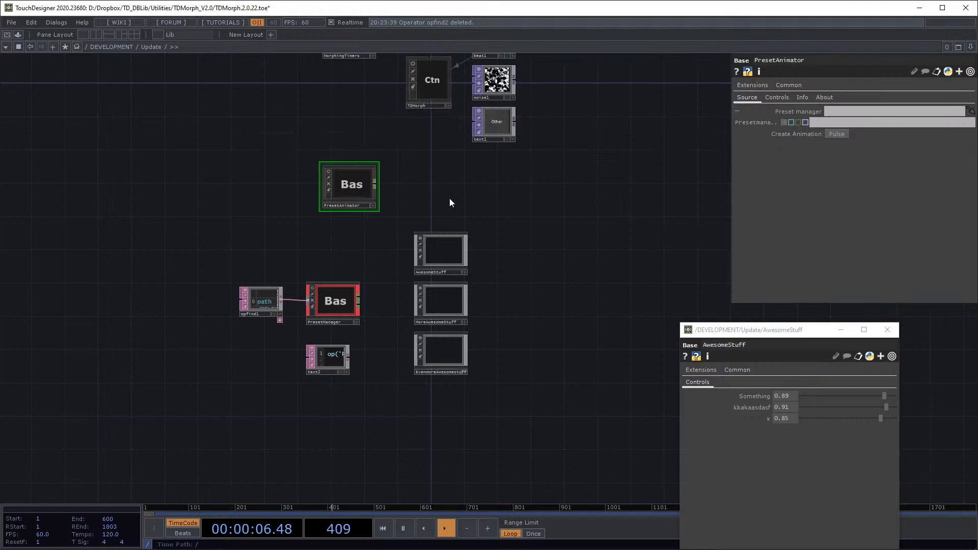
Step: Place the PresetAnimator below opfind1, assign PresetManager as its preset manager and activate its viewer
left_click_drag(351, 187, 235, 363)
scroll(345, 305, "up", 2)
left_click_drag(330, 303, 846, 117)
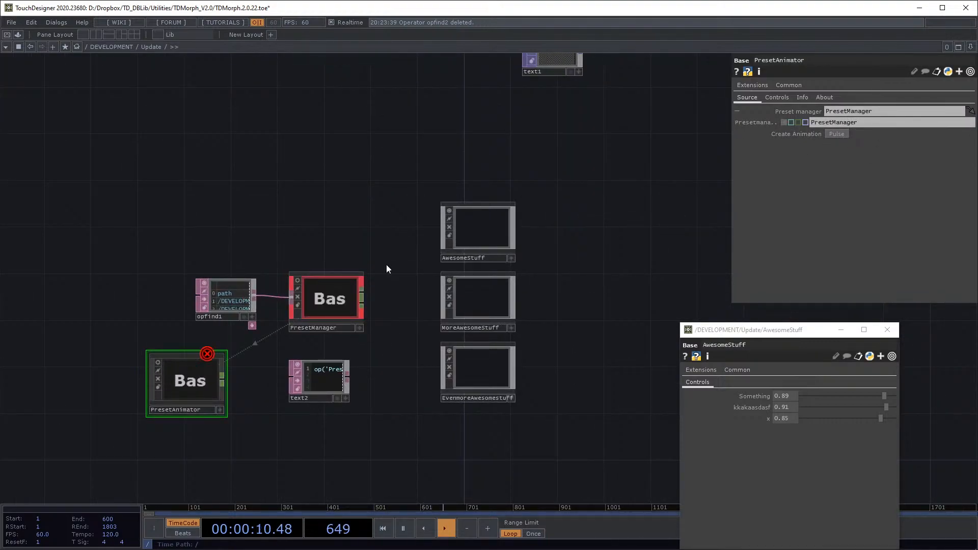
scroll(156, 362, "up", 3)
left_click(158, 360)
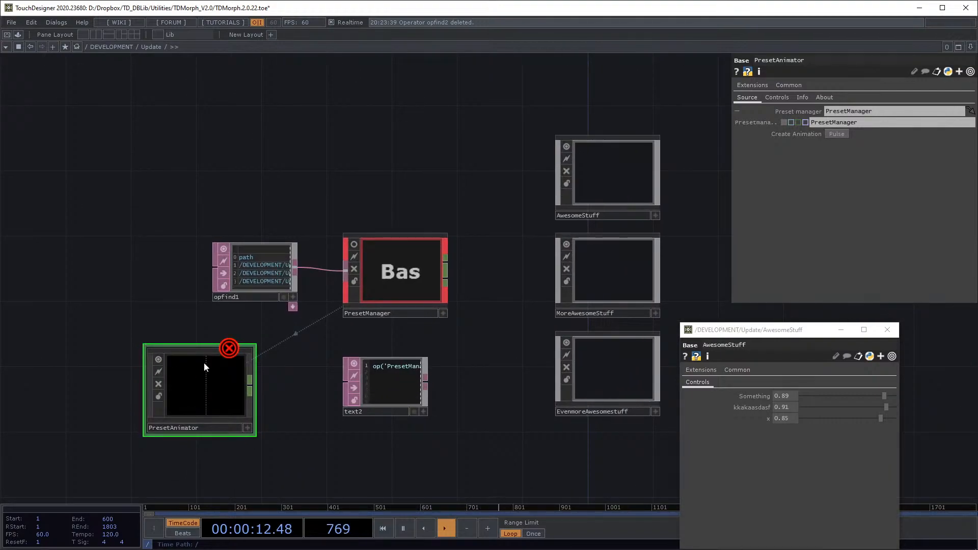
middle_click(227, 348)
scroll(219, 356, "down", 3)
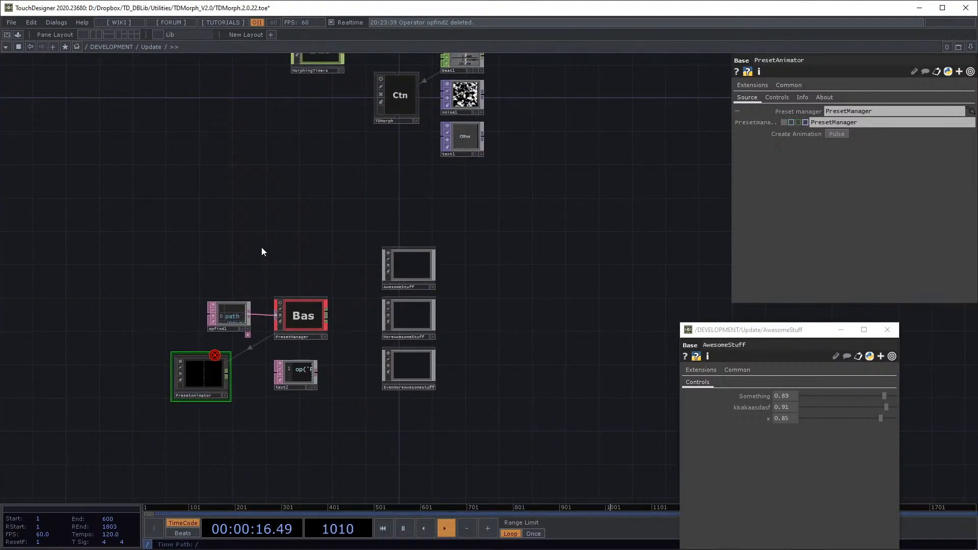
Step: Add a Preset Grabber and a Preset Composer from the TDMorph component's tools, and close the TDMorph viewer
right_click(383, 82)
left_click(414, 75)
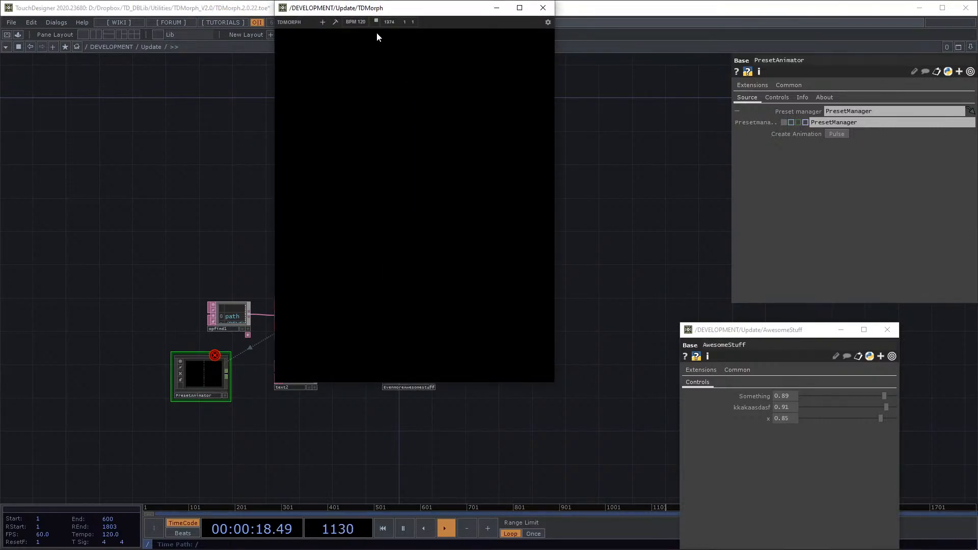
left_click(341, 23)
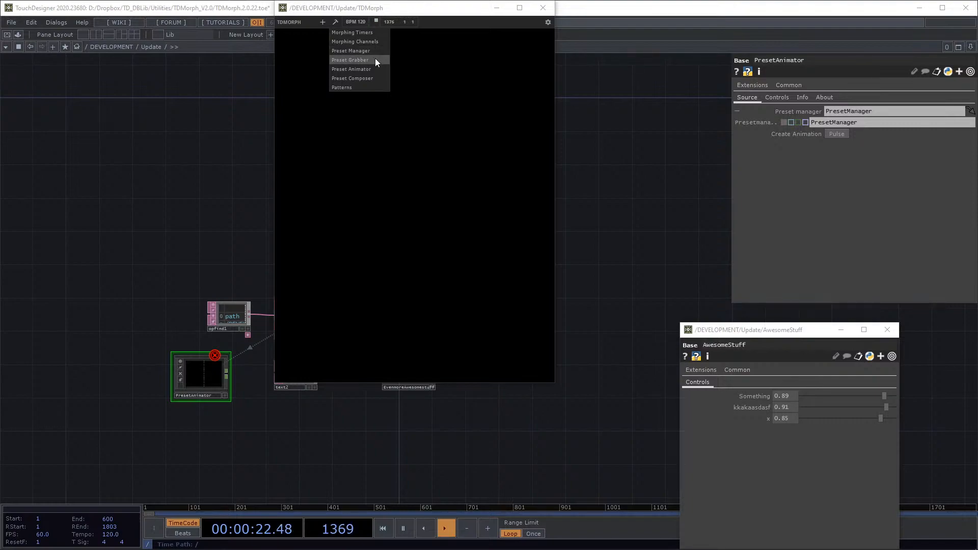
left_click(375, 58)
left_click(335, 22)
left_click(380, 78)
left_click(550, 8)
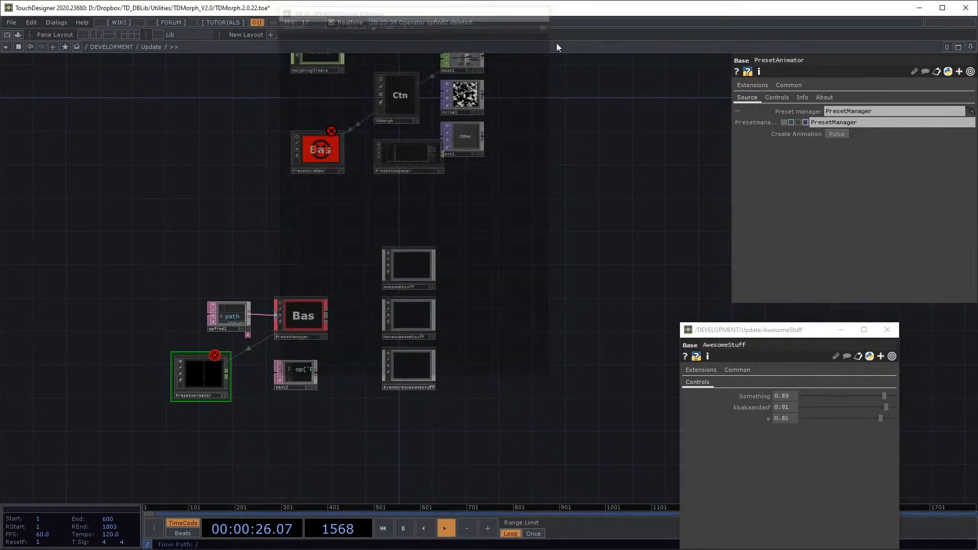
Step: Place the PresetGrabber above opfind1 and replace its preset manager reference with PresetManager
left_click_drag(345, 222, 394, 165)
left_click_drag(376, 95, 290, 187)
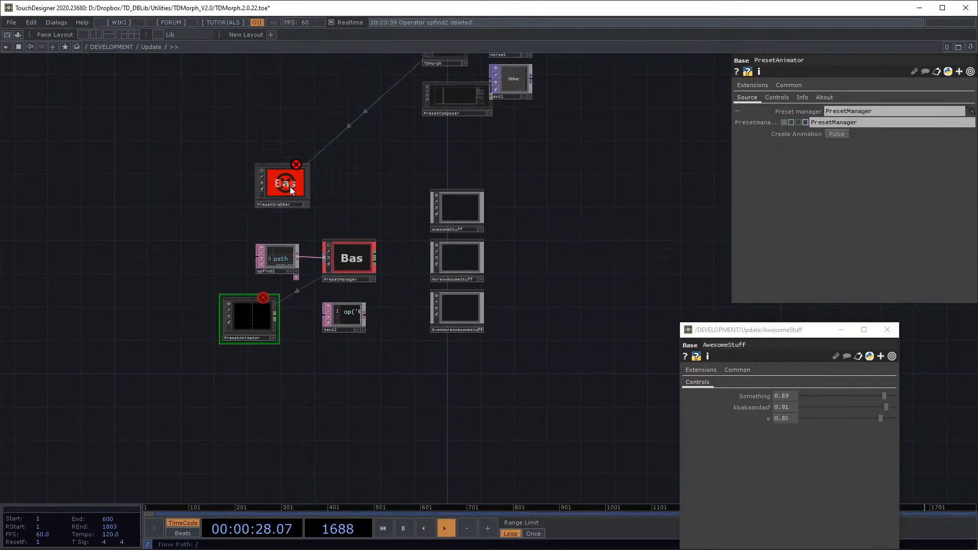
left_click(289, 187)
left_click(793, 111)
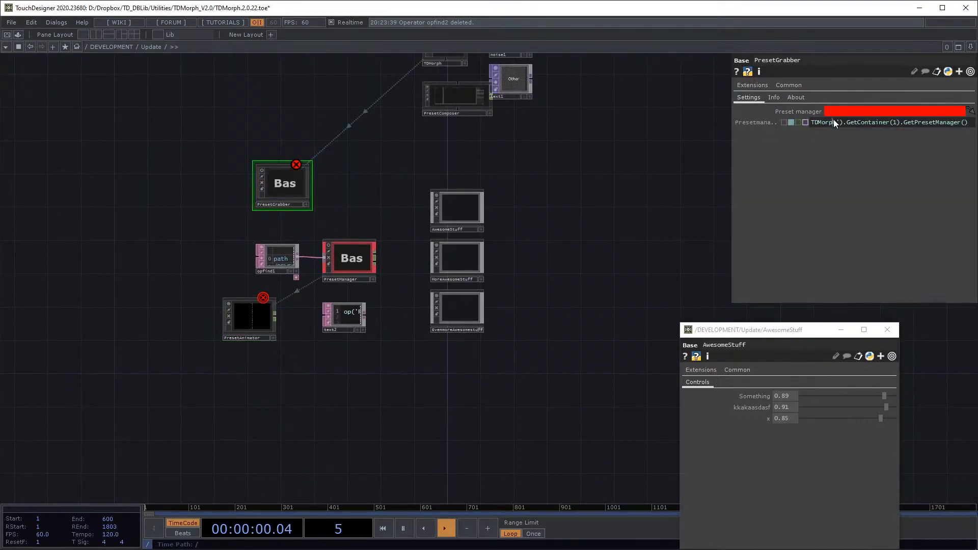
left_click(833, 119)
key("BackSpace")
key("Return")
scroll(295, 192, "up", 3)
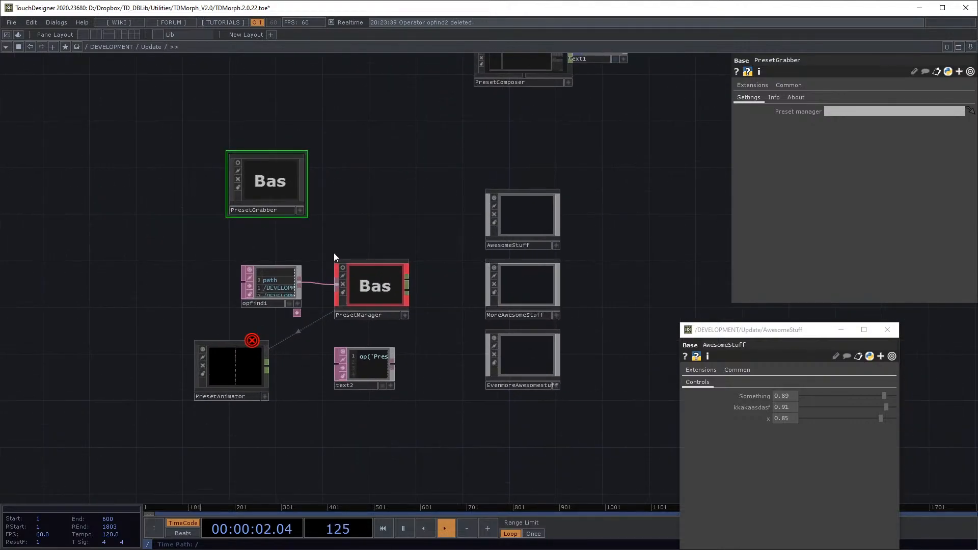
left_click_drag(337, 261, 822, 120)
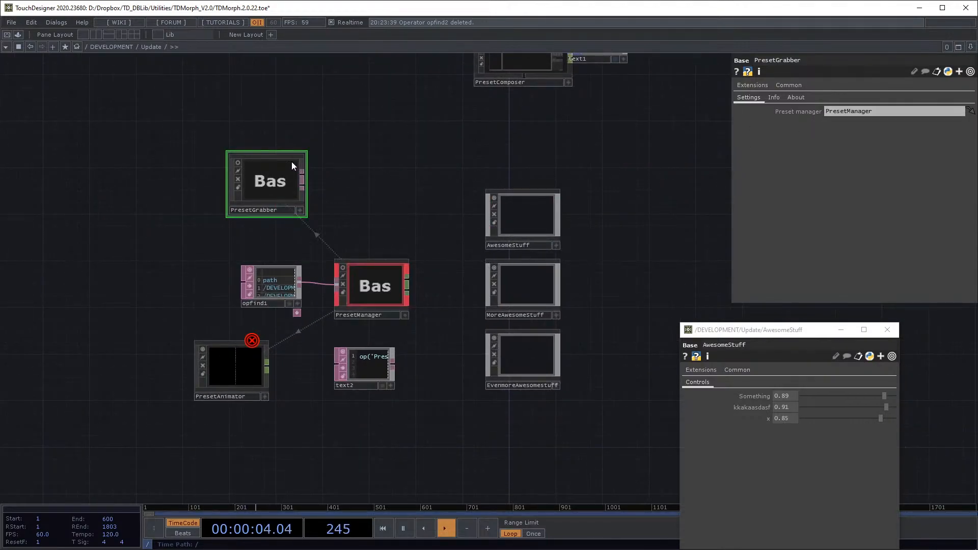
scroll(291, 162, "up", 2)
scroll(417, 204, "down", 3)
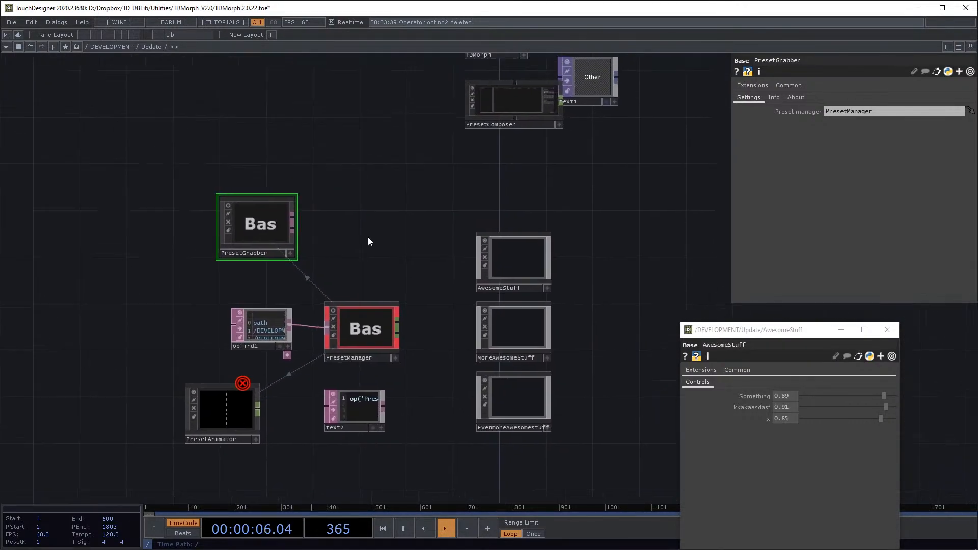
Step: Assign PresetManager as the PresetComposer's preset manager and place the composer above PresetManager, beside the PresetGrabber
left_click(423, 179)
left_click_drag(363, 341, 835, 112)
scroll(443, 154, "up", 2)
left_click_drag(411, 200, 358, 280)
scroll(352, 270, "up", 7)
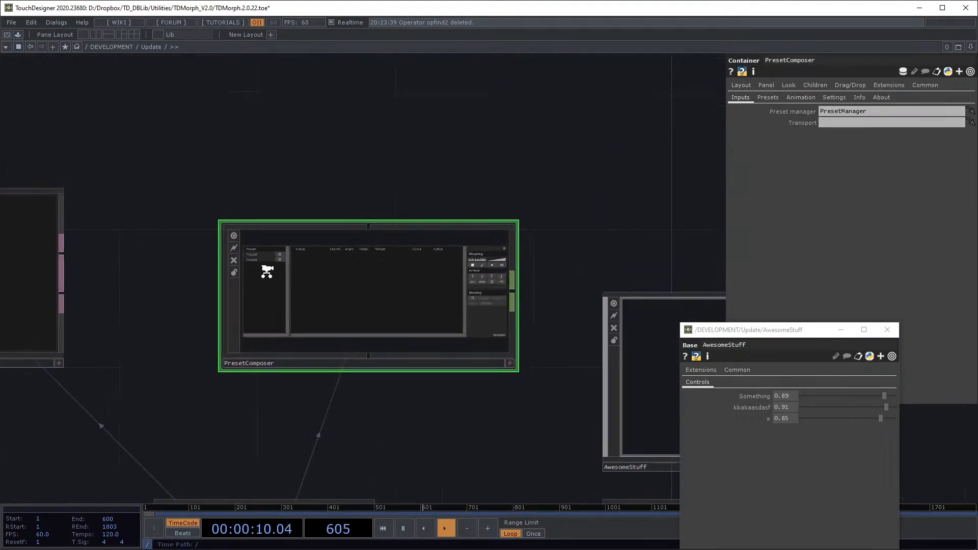
left_click_drag(391, 74, 452, 63)
scroll(452, 64, "down", 3)
scroll(191, 115, "up", 1)
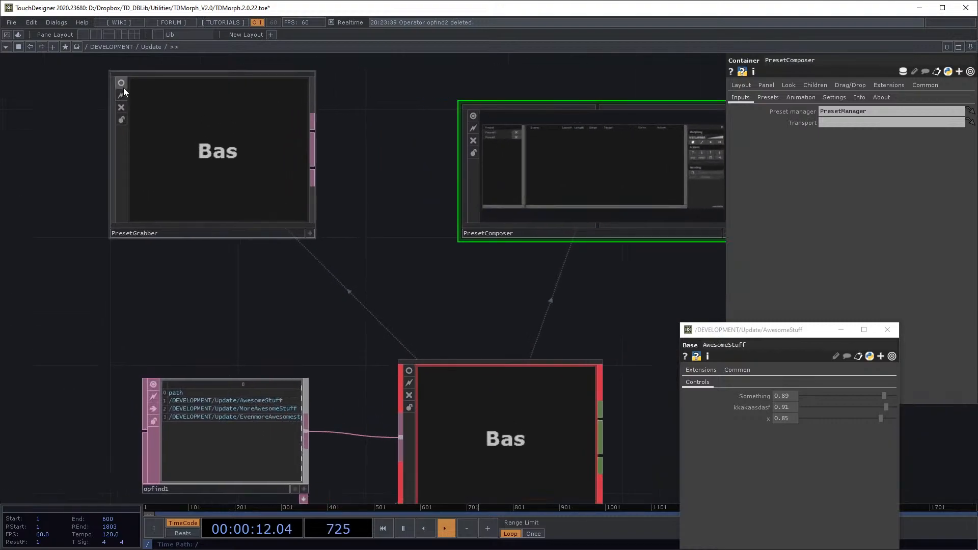
scroll(390, 270, "down", 6)
left_click_drag(334, 258, 259, 198)
Step: Delete the PresetAnimator component from the Update network
left_click_drag(181, 404, 235, 390)
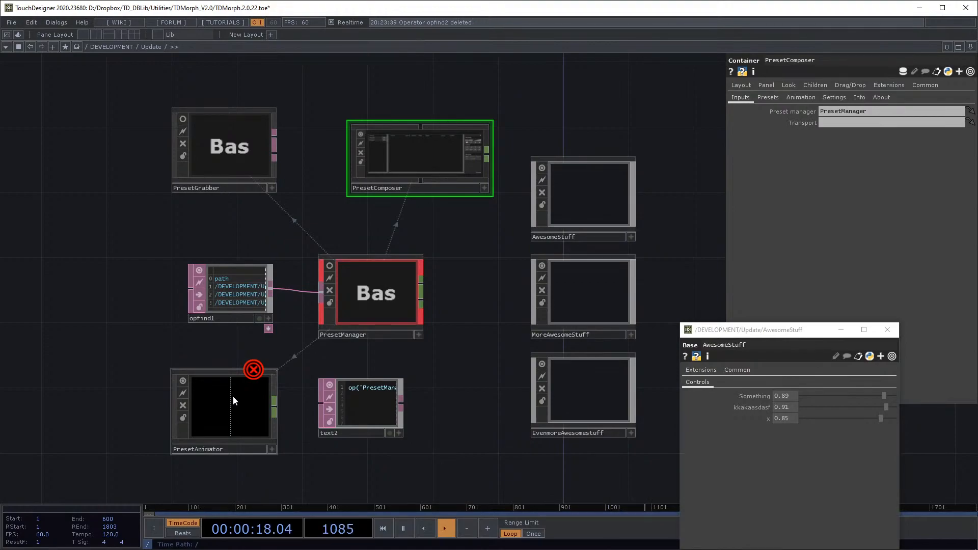
left_click_drag(498, 234, 291, 356)
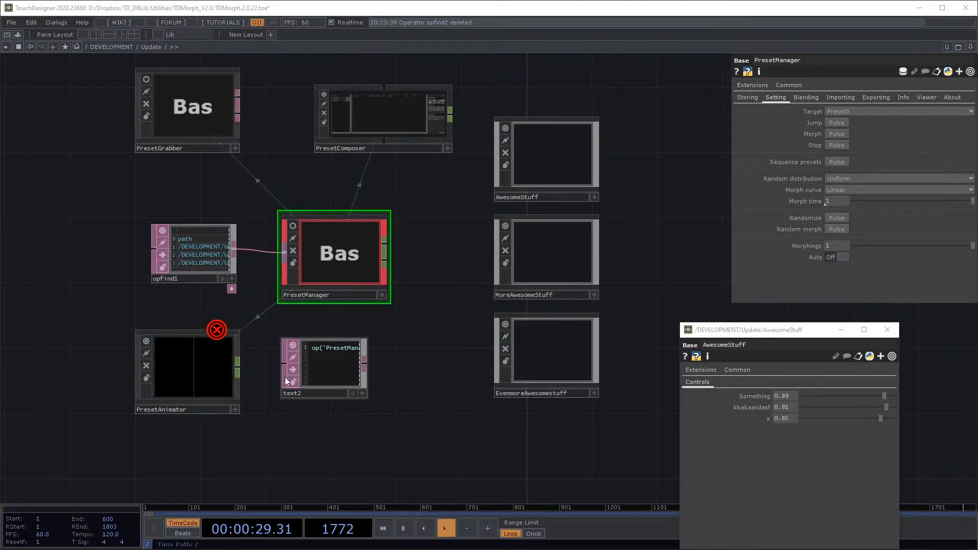
left_click(191, 344)
key("Delete")
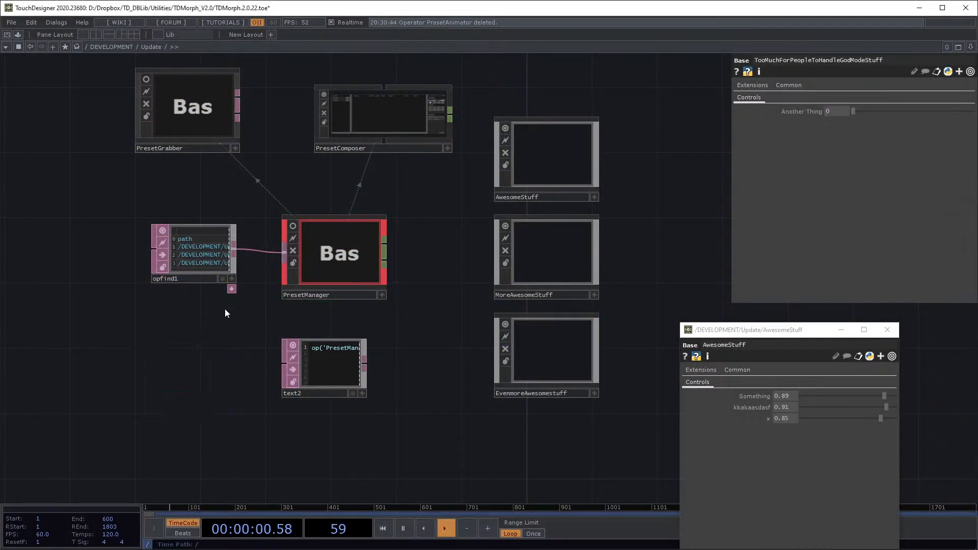
Step: Enter the PresetManager component and look over the operators in its internal network
double_click(329, 250)
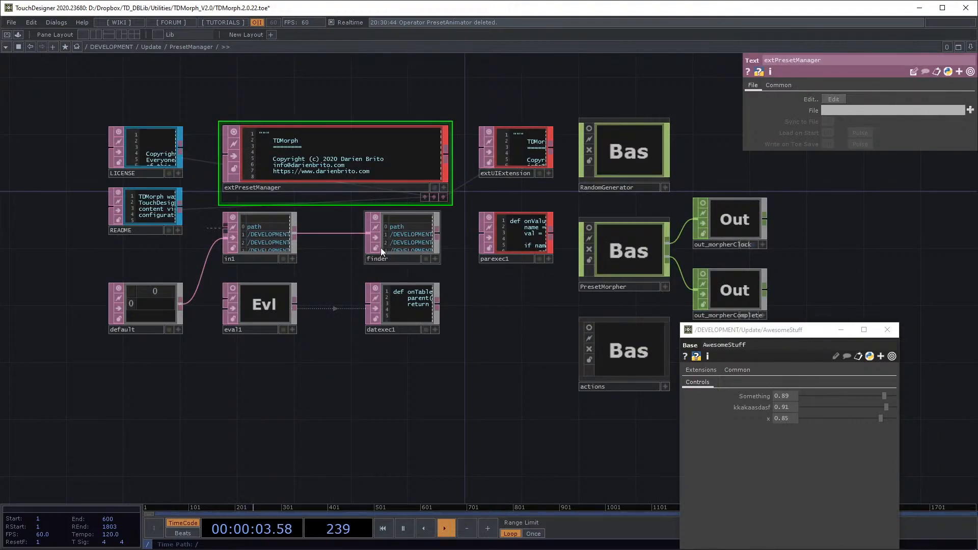
left_click_drag(342, 384, 337, 386)
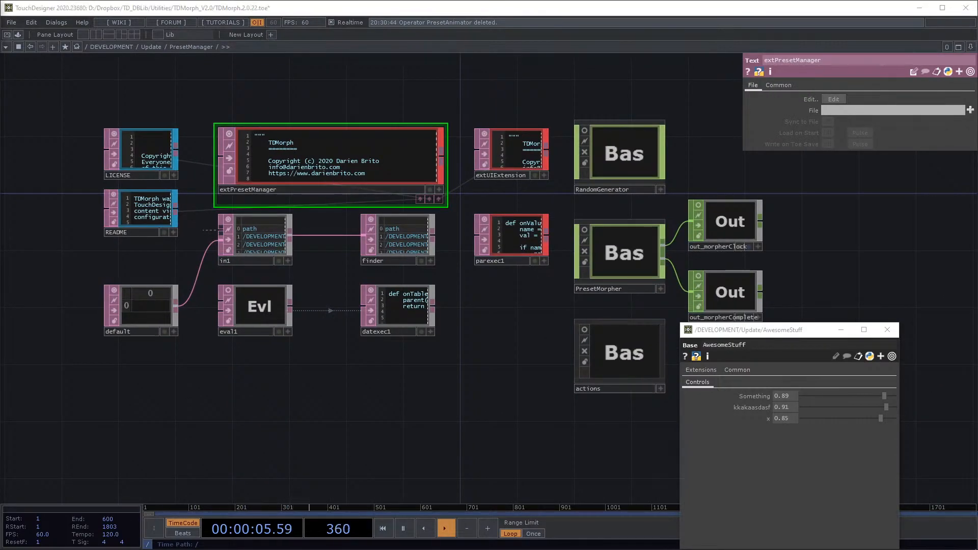
scroll(259, 236, "up", 3)
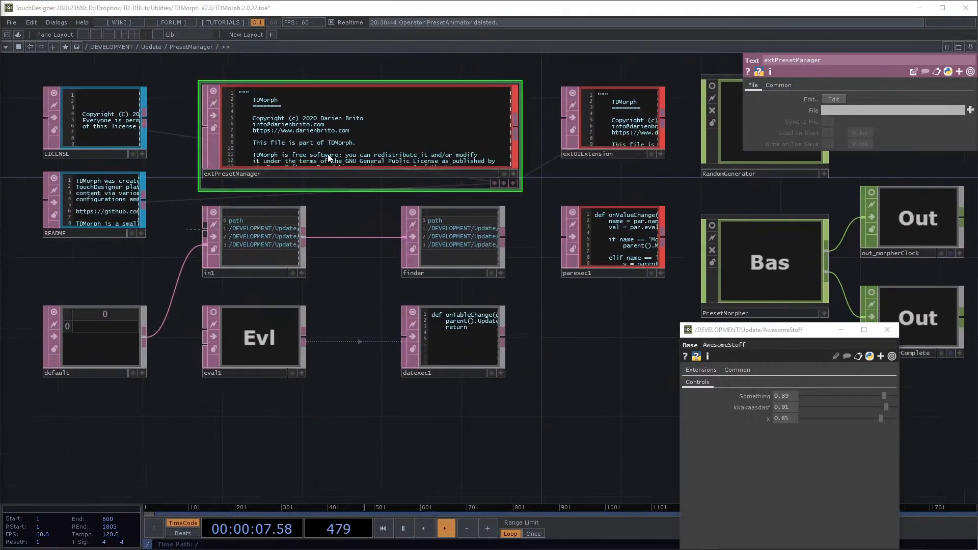
left_click_drag(343, 297, 164, 297)
scroll(206, 285, "down", 3)
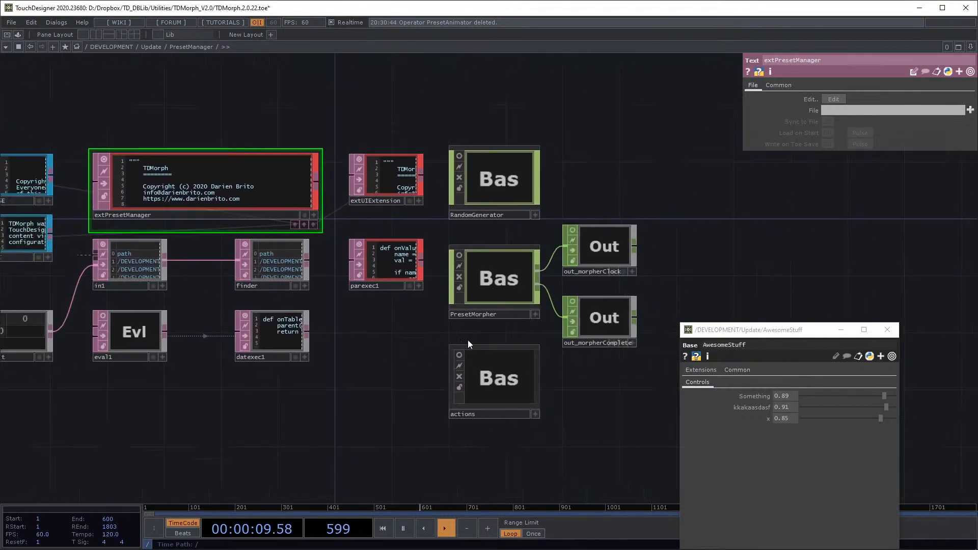
scroll(472, 334, "up", 3)
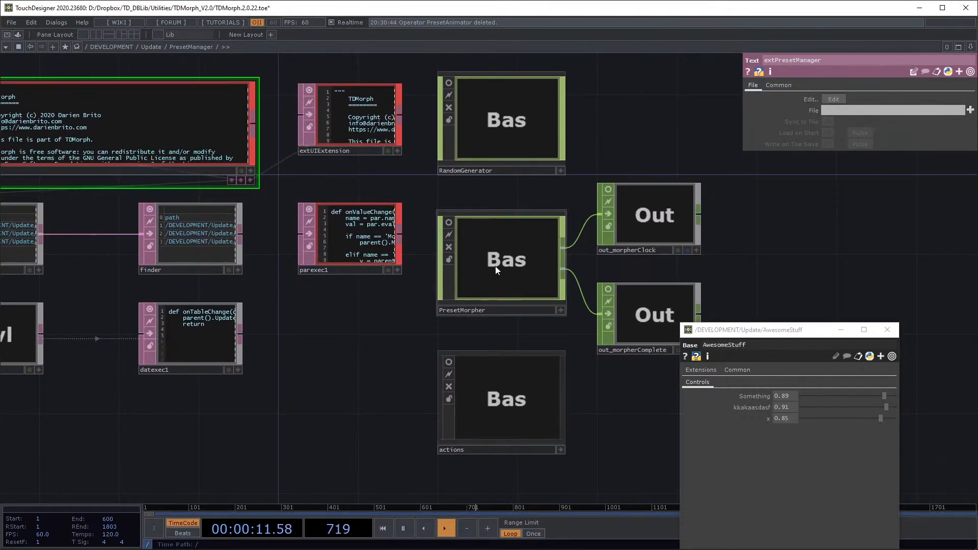
Step: Examine the internal network of PresetMorpher, including its cross-blending and timer chains, and return to the Update network
double_click(495, 266)
left_click_drag(335, 223, 309, 201)
scroll(309, 200, "up", 3)
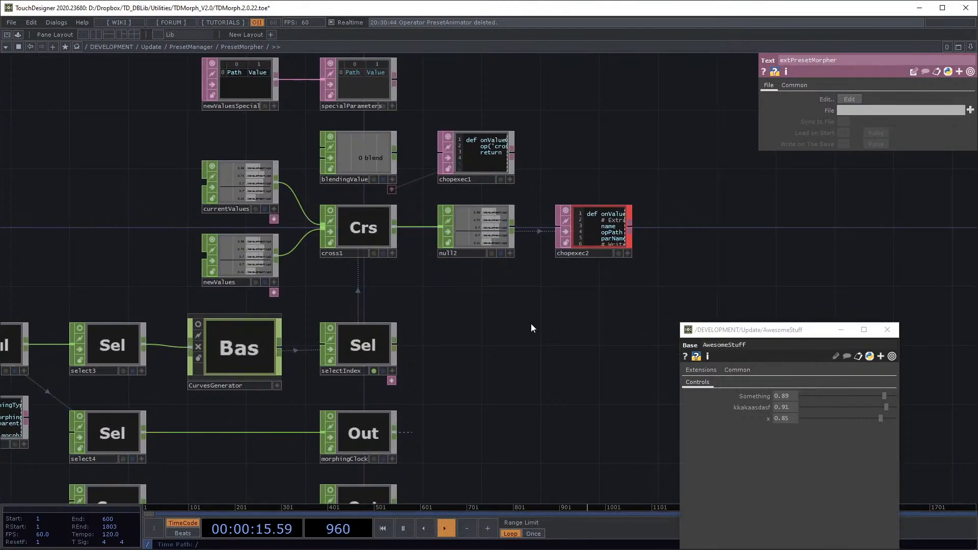
scroll(262, 175, "up", 4)
scroll(320, 190, "down", 8)
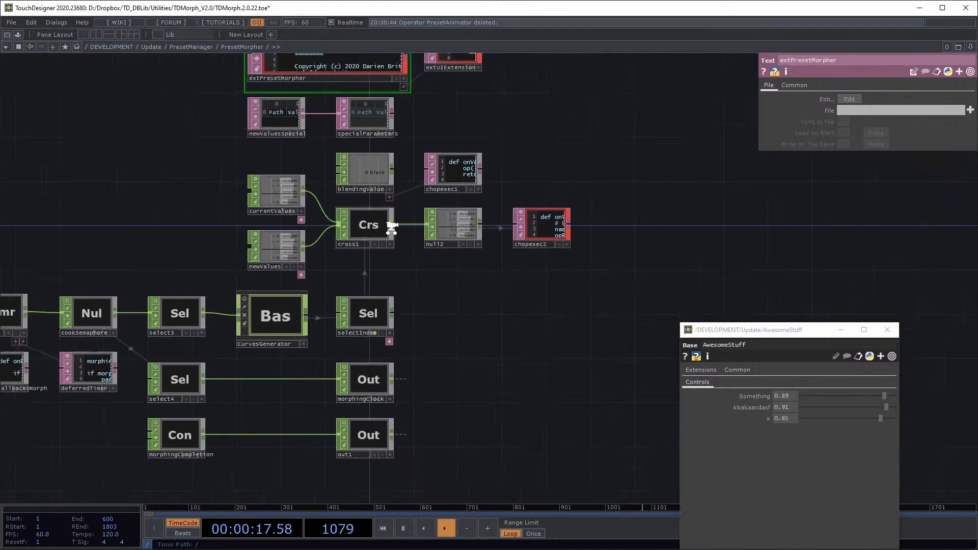
key("i")
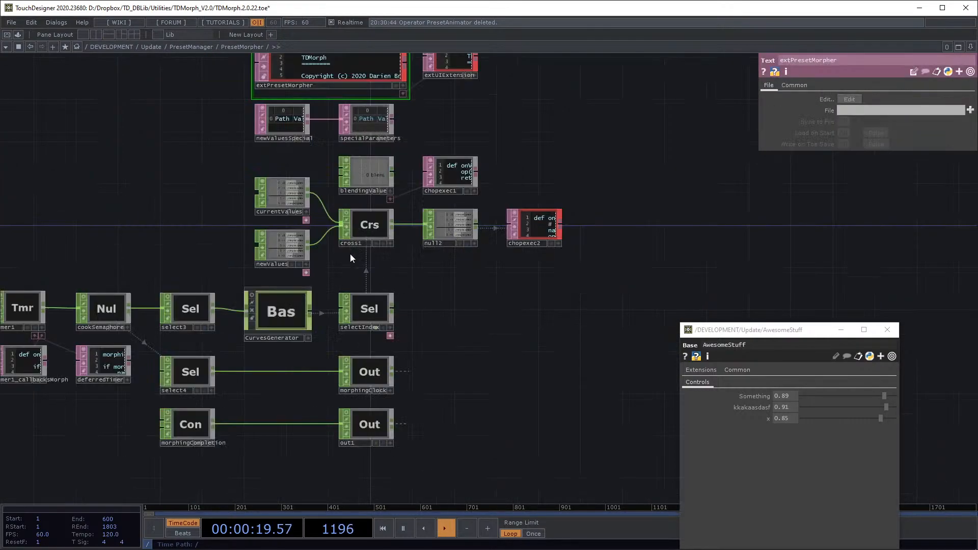
key("u")
key("u")
Step: Move the text2 DAT from below PresetManager to the free space left of opfind1
left_click_drag(428, 326, 471, 254)
left_click_drag(366, 279, 105, 196)
scroll(323, 307, "up", 3)
Step: Add a Text DAT in the free space below opfind1 and PresetManager
key("Tab")
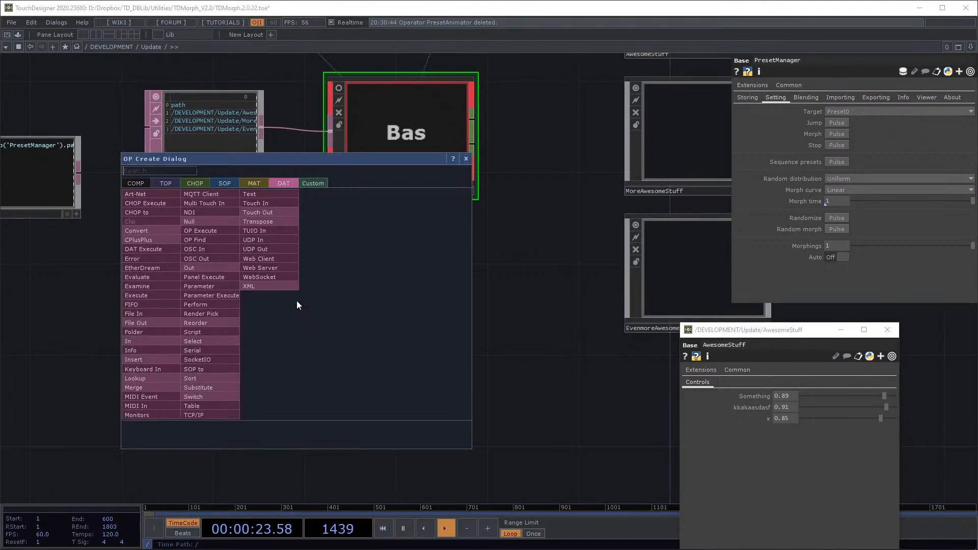
left_click(256, 198)
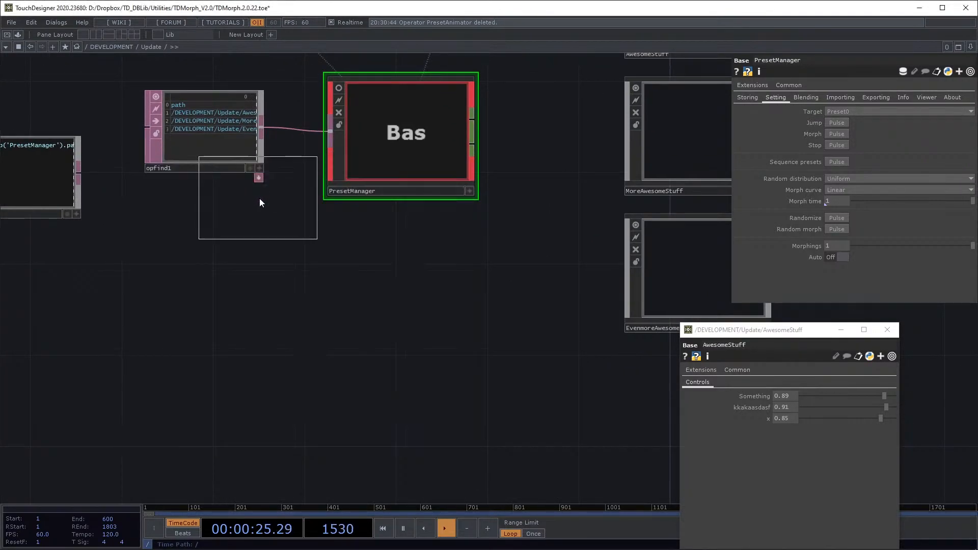
left_click(273, 334)
scroll(258, 329, "up", 6)
Step: Write x = op('PresetManager').Presets and print(x) as two lines in the new Text DAT
key("a")
left_click_drag(455, 131, 442, 215)
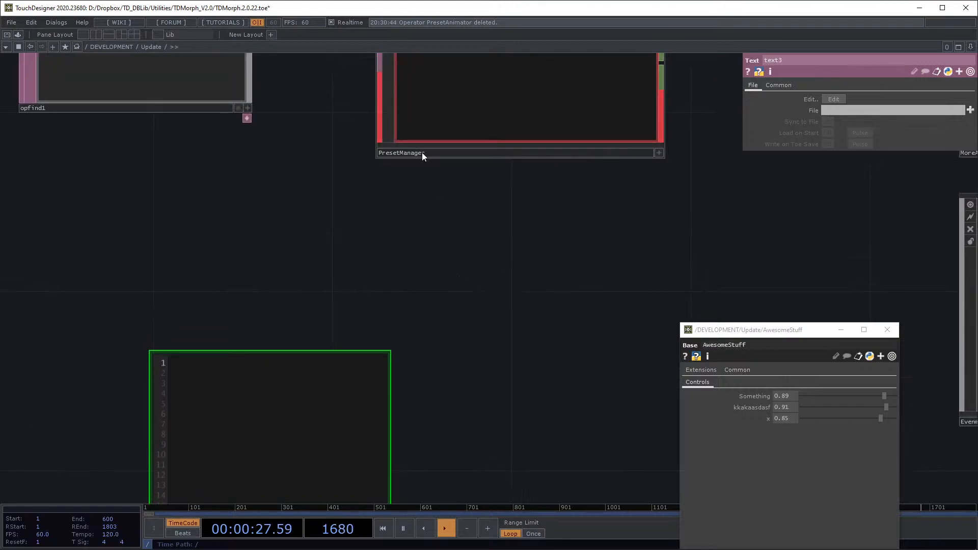
left_click(422, 152)
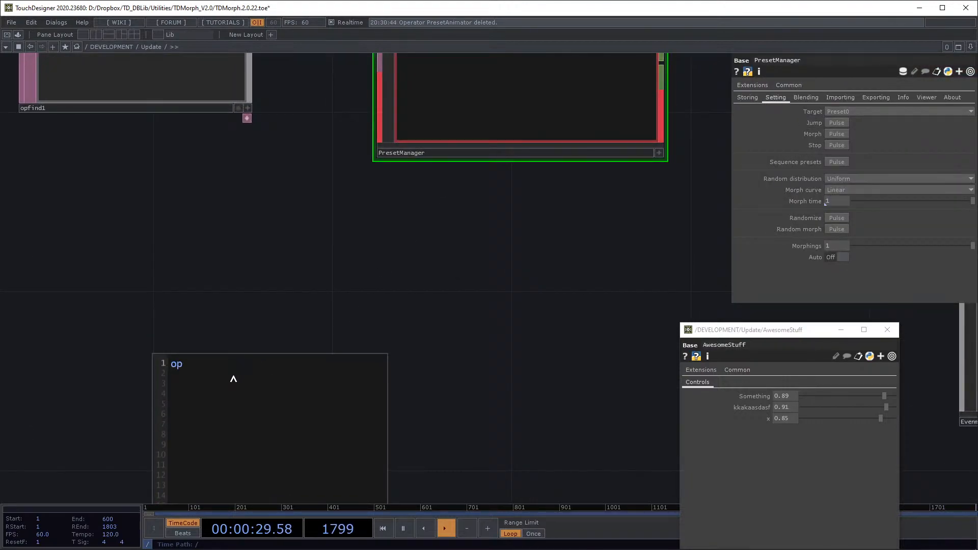
type("PresetManager")
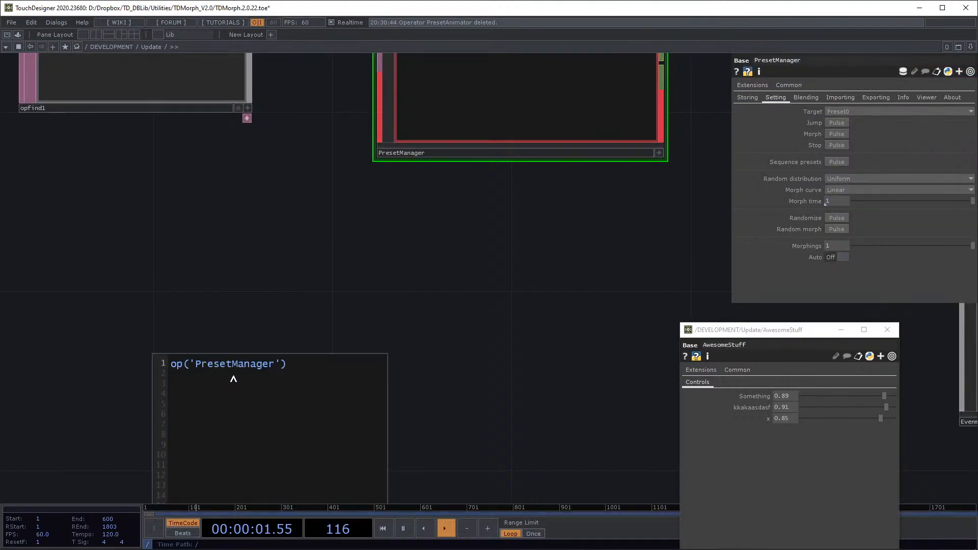
type("').Preset")
type("x ")
type("=")
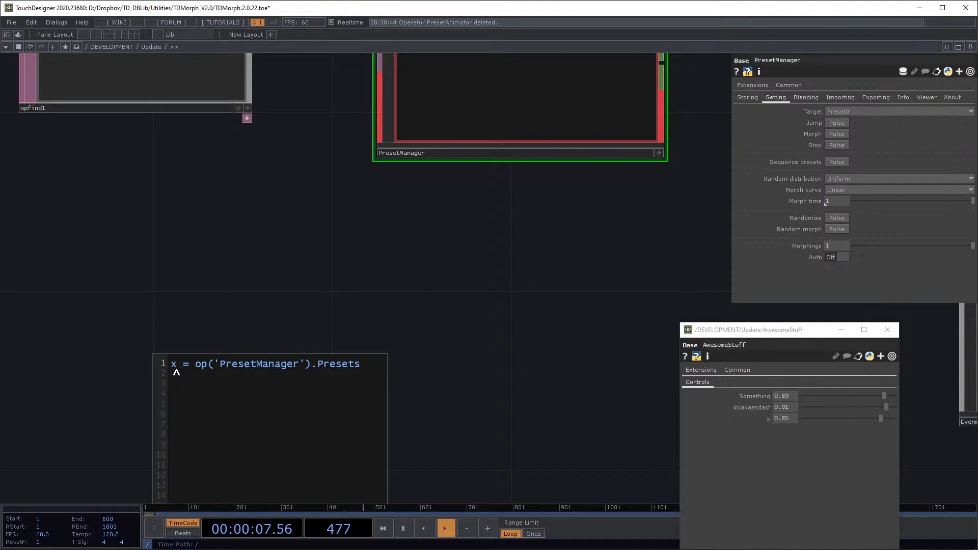
key("Return")
type("print(x")
left_click_drag(378, 279, 344, 276)
Step: Open the Textport beside the network, clear it, and run the text3 script
key("alt+t")
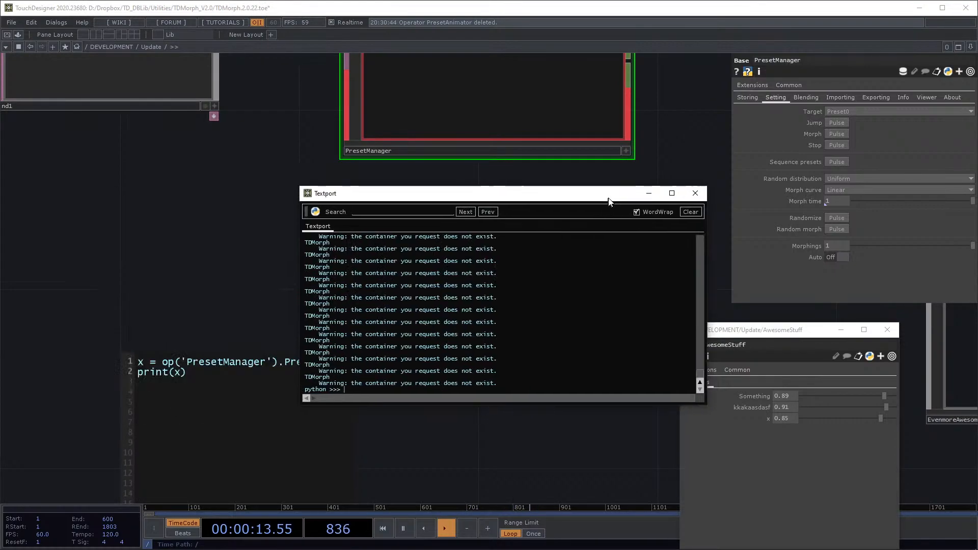
left_click(856, 124)
left_click_drag(268, 225, 200, 174)
right_click_drag(313, 258, 111, 474)
key("ctrl+r")
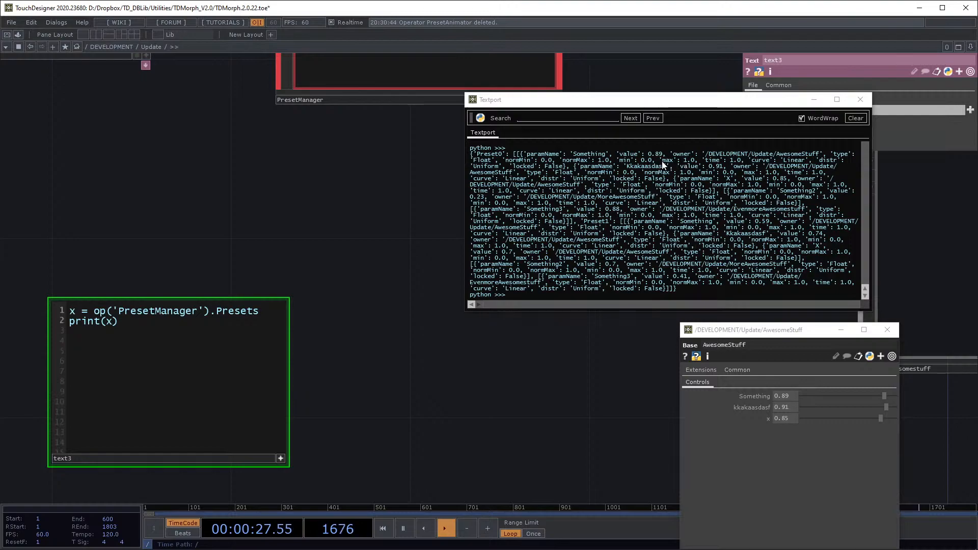
Step: Customize the AwesomeStuff component so that its Something parameter has a range max of 10, and close the Component Editor
scroll(354, 222, "down", 8)
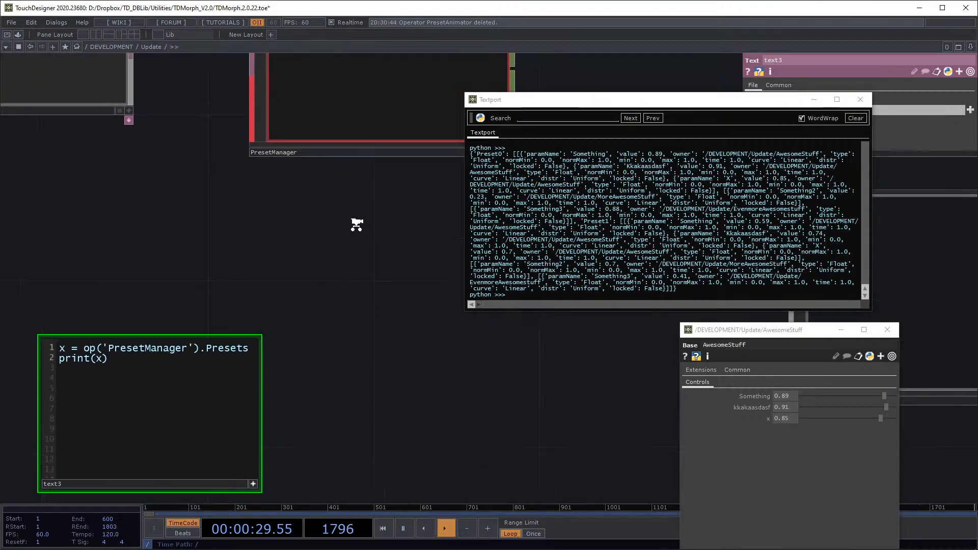
left_click_drag(310, 243, 165, 315)
left_click(411, 155)
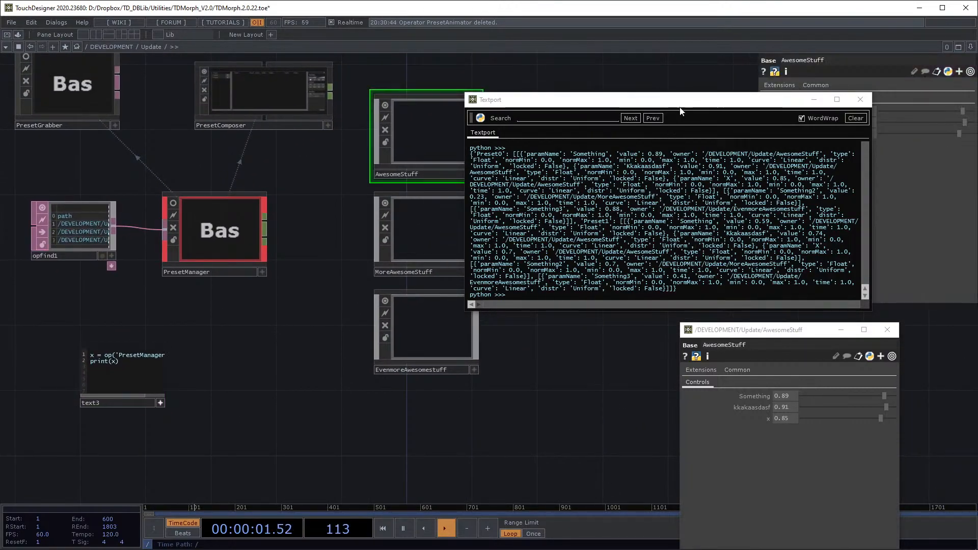
left_click_drag(705, 99, 678, 208)
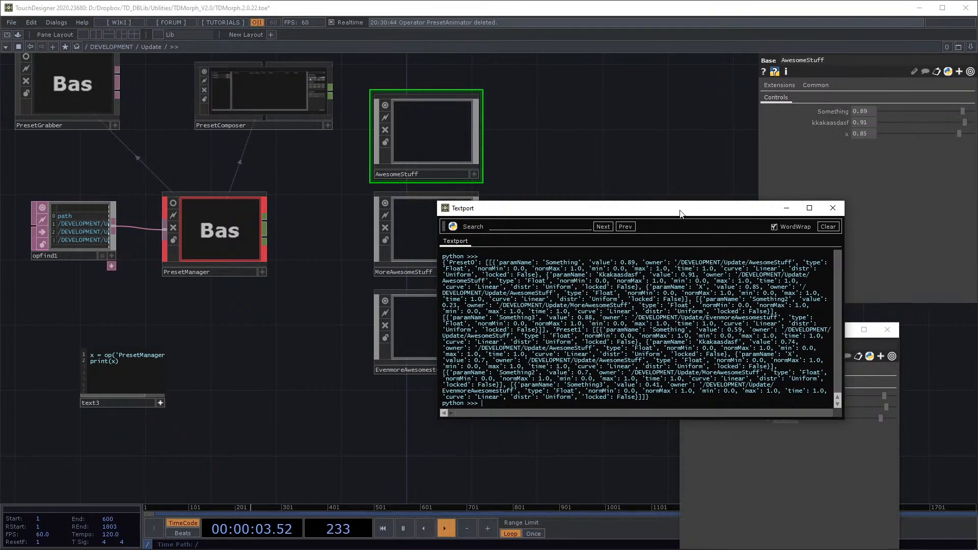
right_click(446, 93)
left_click(478, 133)
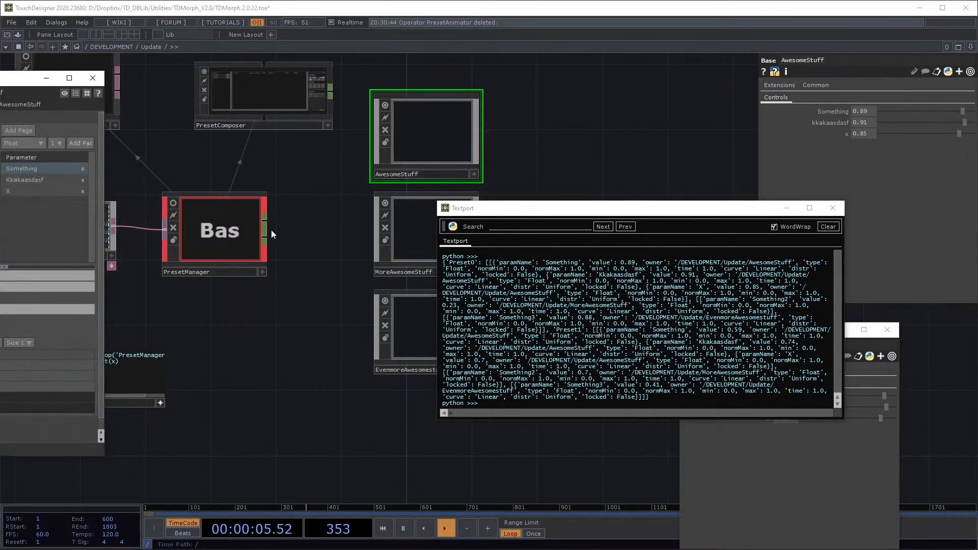
left_click_drag(21, 78, 188, 74)
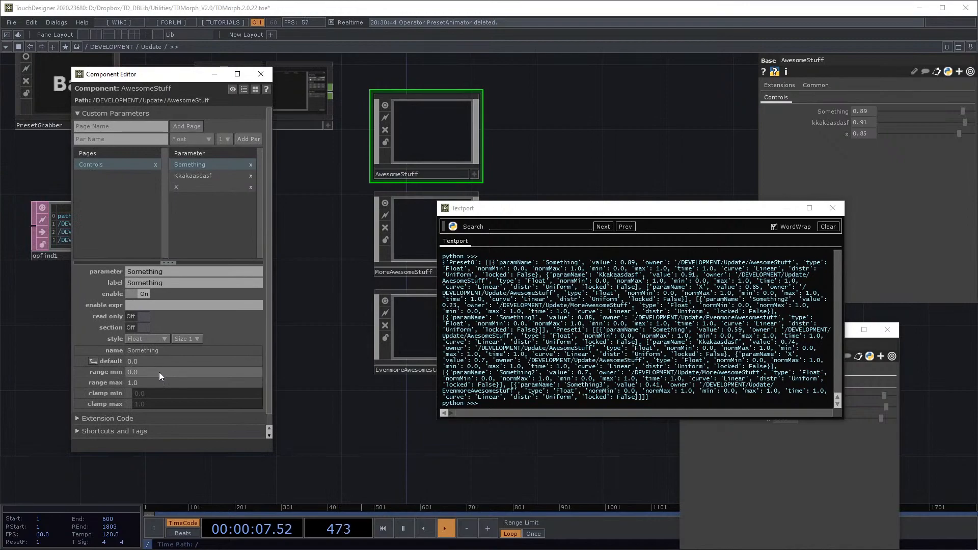
left_click(143, 383)
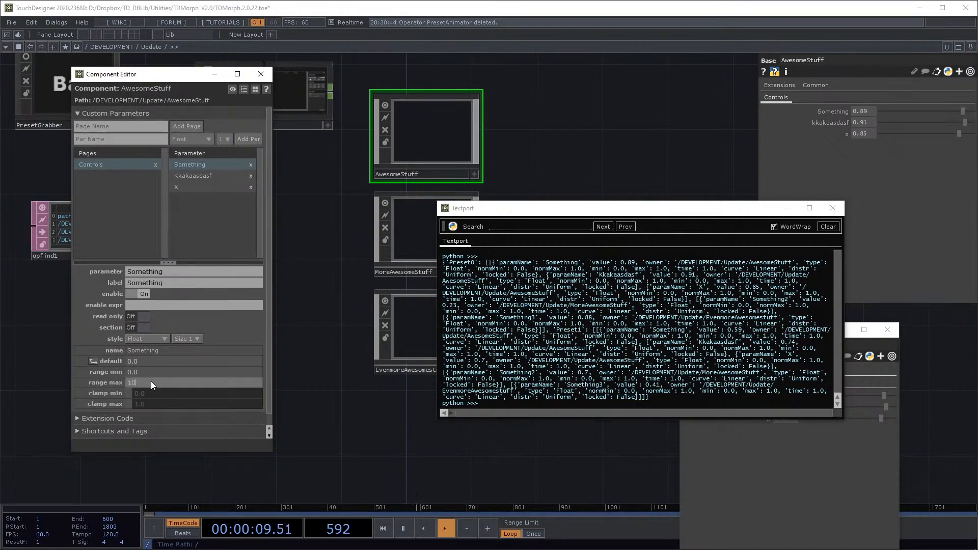
type("10")
key("Return")
left_click(259, 73)
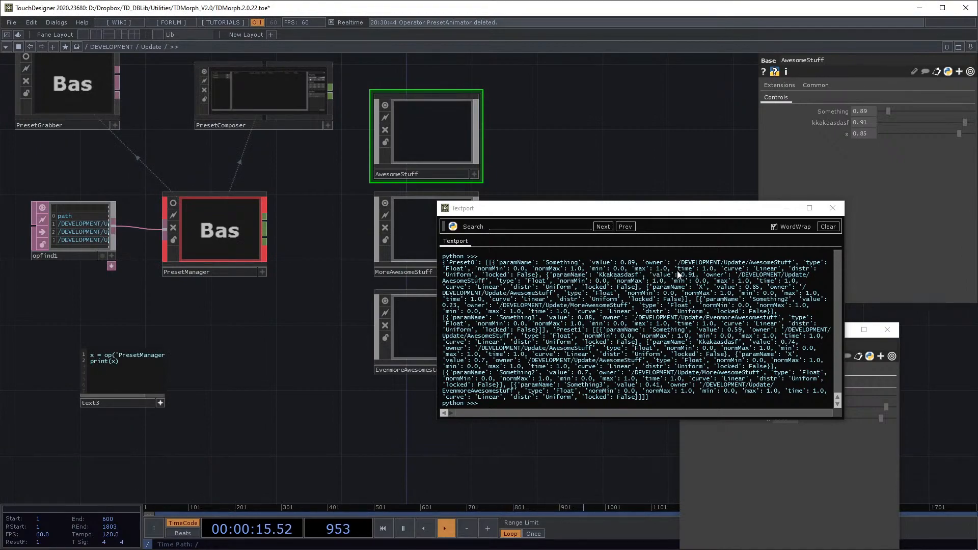
Step: Run the text3 script again in a cleared Textport, and clear and close the Textport
double_click(811, 264)
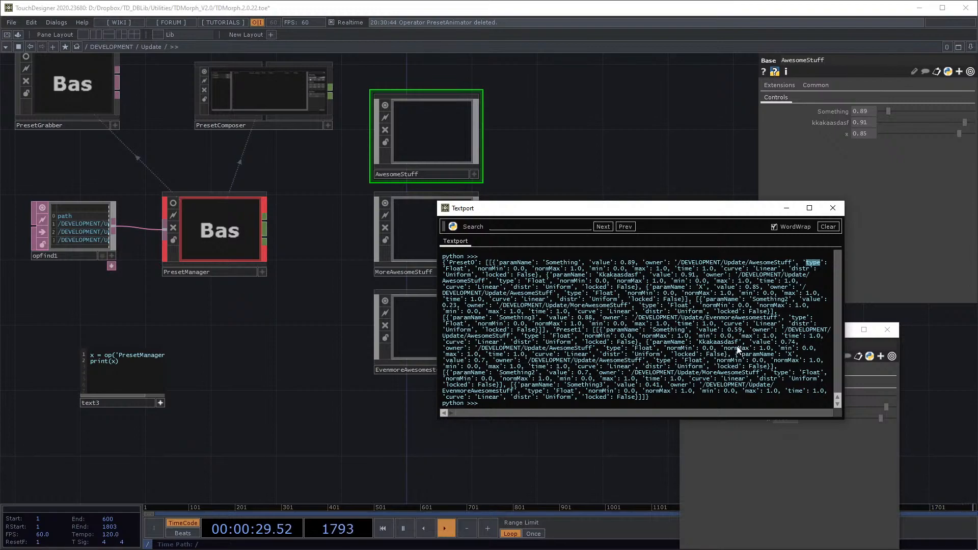
left_click(827, 227)
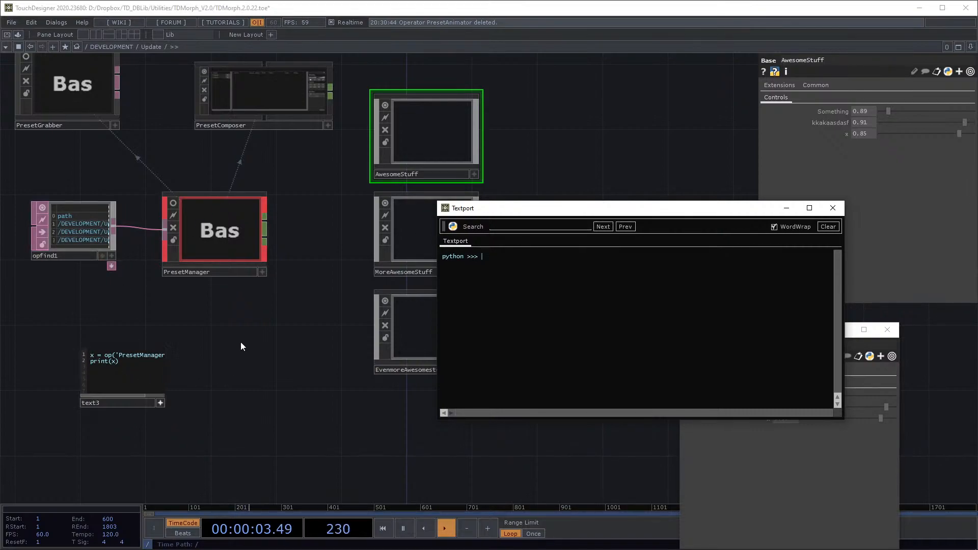
left_click(77, 408)
key("ctrl+r")
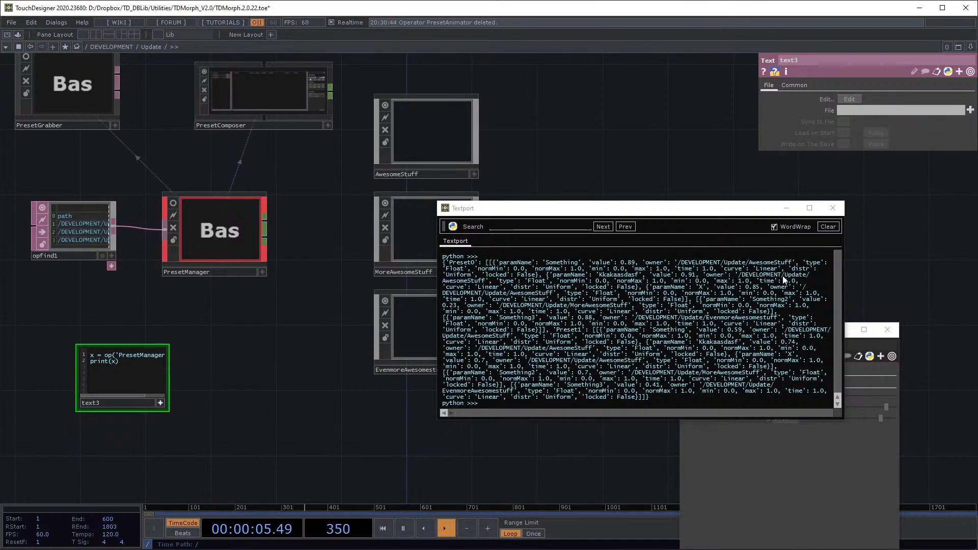
left_click(828, 227)
left_click(833, 208)
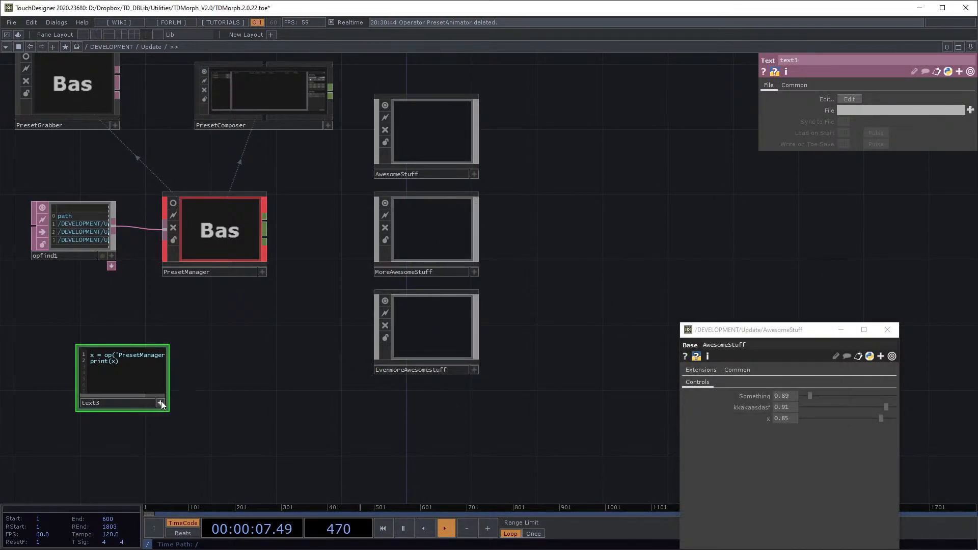
Step: Move text3 directly below opfind1 and PresetComposer directly above PresetManager
left_click_drag(128, 382, 79, 316)
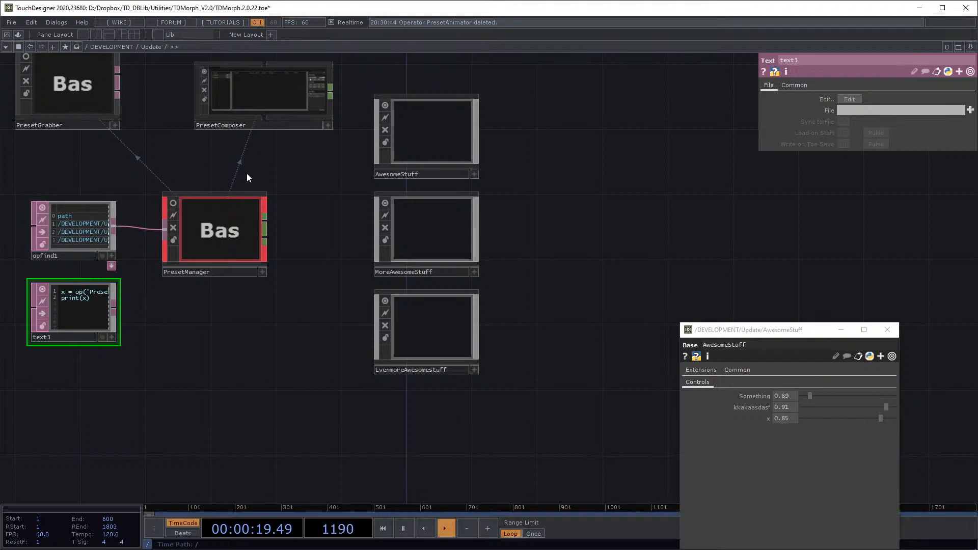
right_click_drag(319, 168, 135, 305)
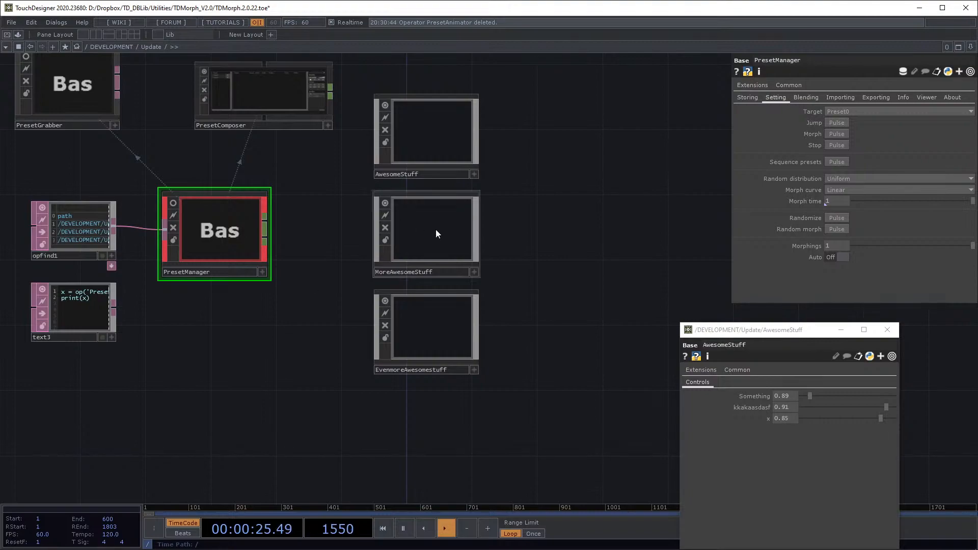
left_click_drag(525, 203, 530, 259)
left_click_drag(261, 155, 225, 154)
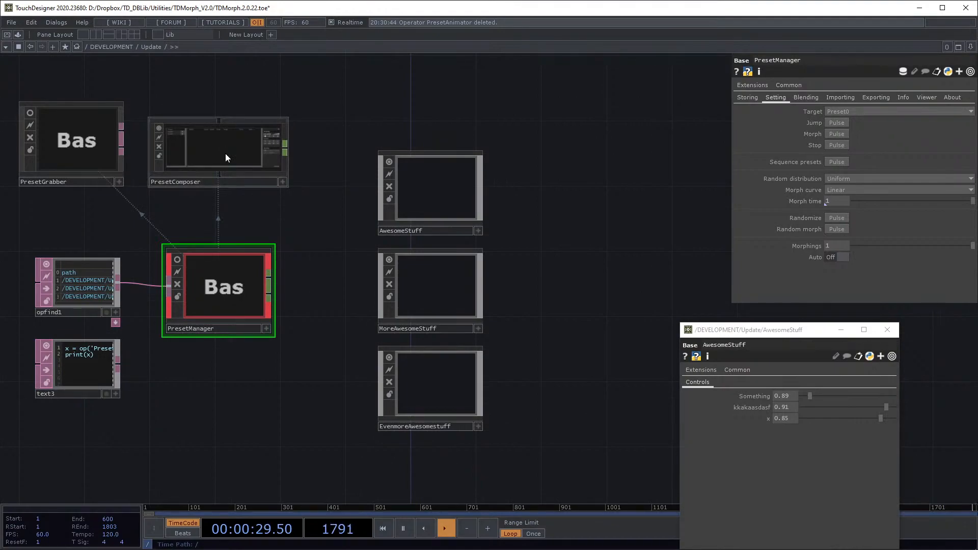
Step: Select the preset components, their DATs and the three AwesomeStuff-type components together
scroll(473, 301, "down", 5)
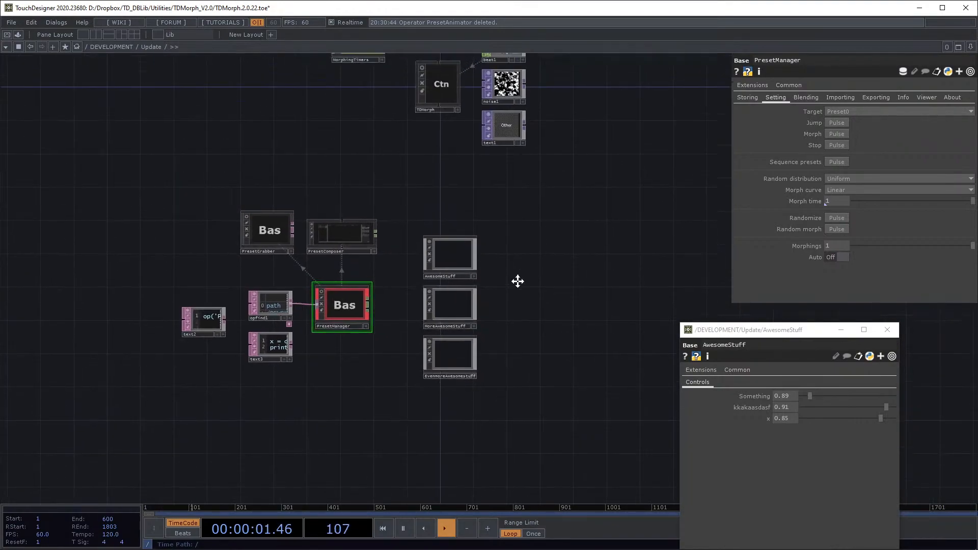
left_click_drag(518, 281, 514, 313)
left_click_drag(494, 250, 485, 268)
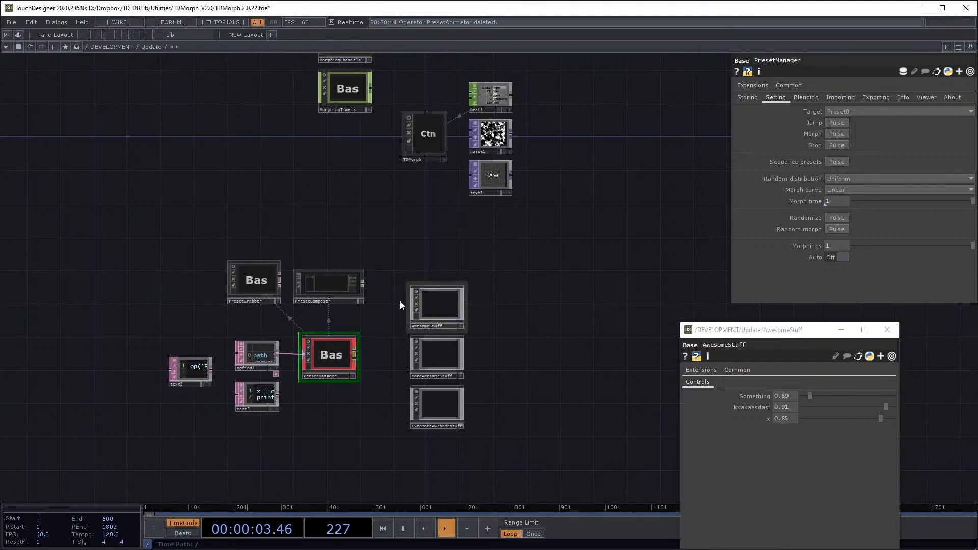
right_click_drag(480, 236, 187, 420)
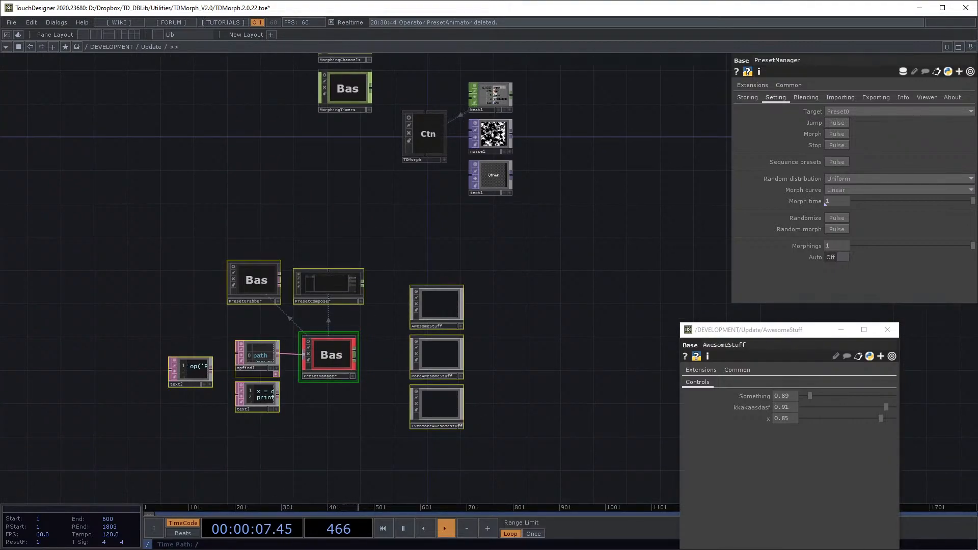
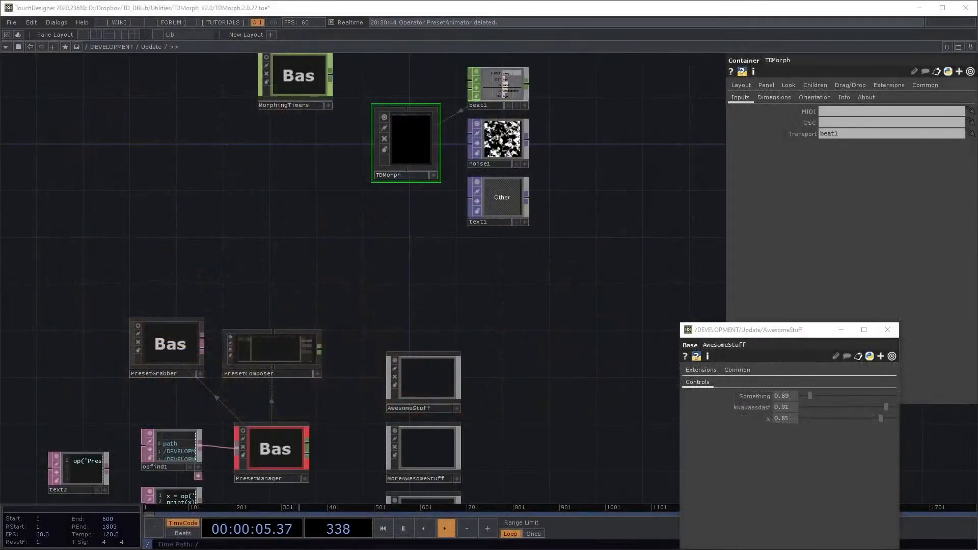
Step: Open the TDMorph container's panel in its own window and place it clear of beat1, noise1 and text1
left_click_drag(372, 191, 320, 281)
right_click(356, 208)
left_click(374, 188)
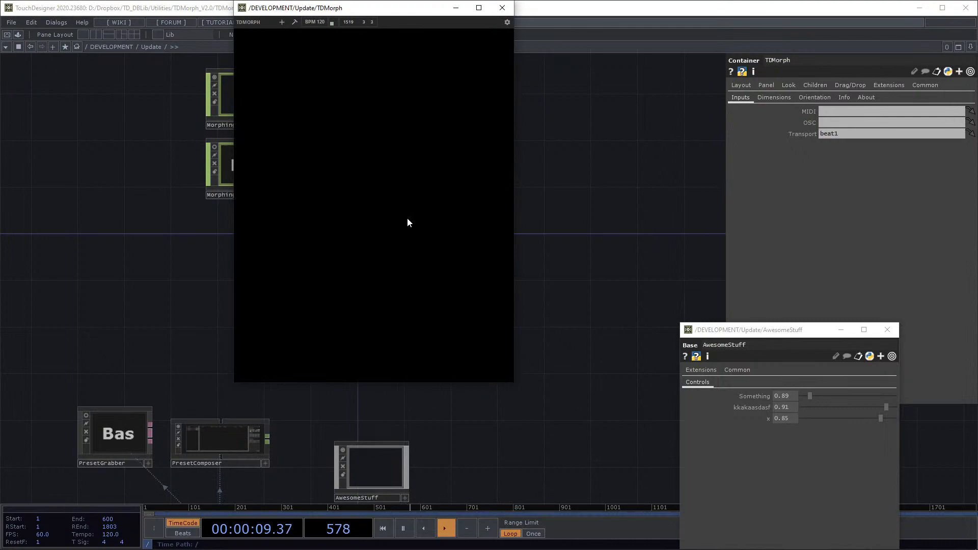
left_click_drag(350, 9, 239, 99)
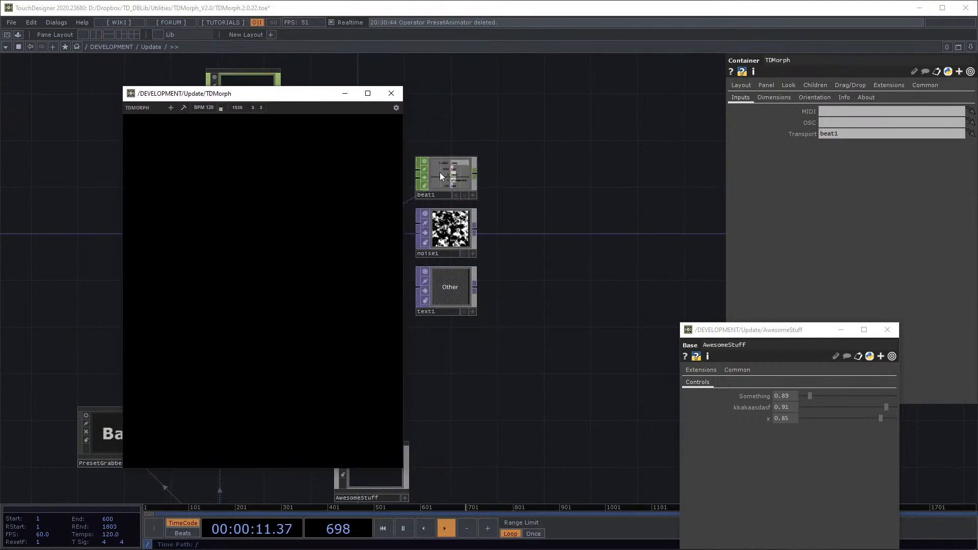
Step: Add a container to TDMorph, assign noise1's Period and Amplitude parameters to it, and remove the container again
left_click(171, 110)
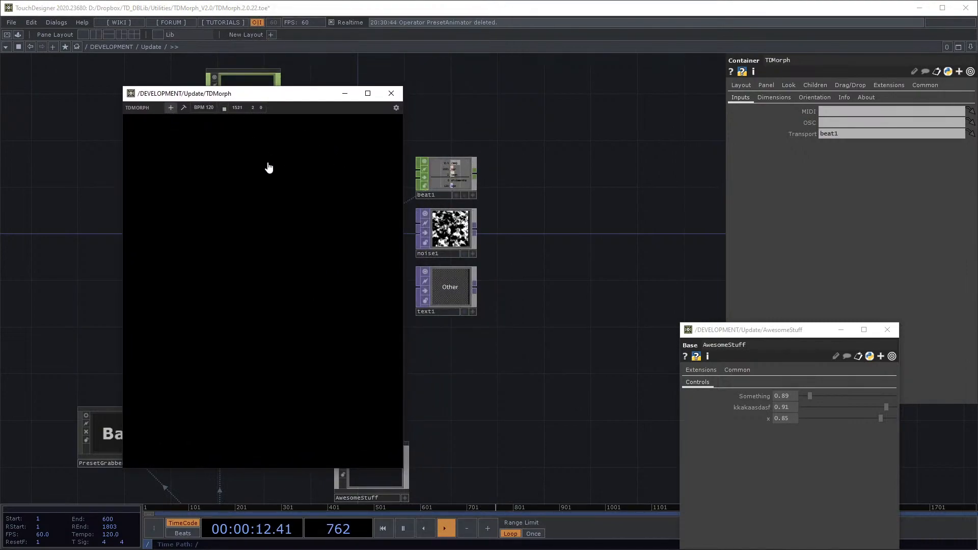
left_click(460, 233)
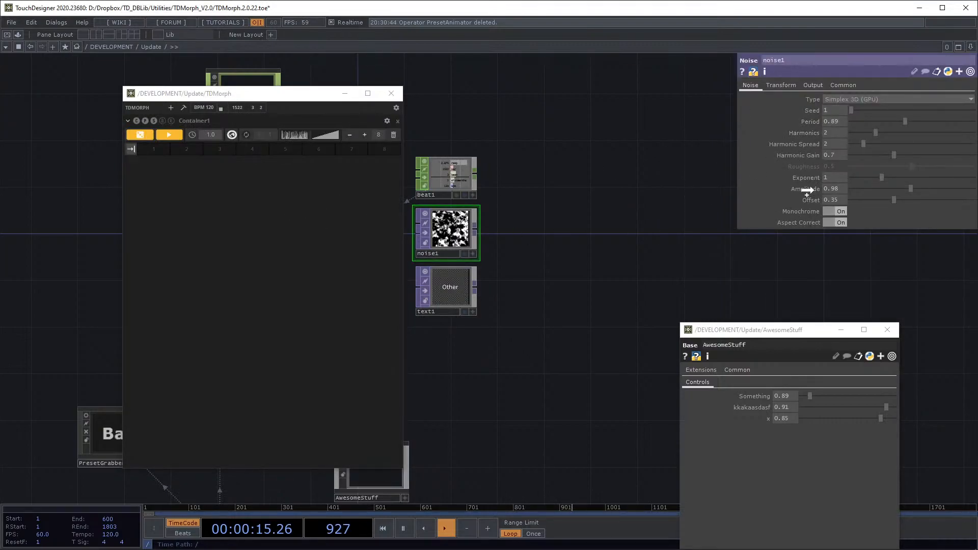
left_click_drag(807, 192, 252, 218)
left_click(154, 146)
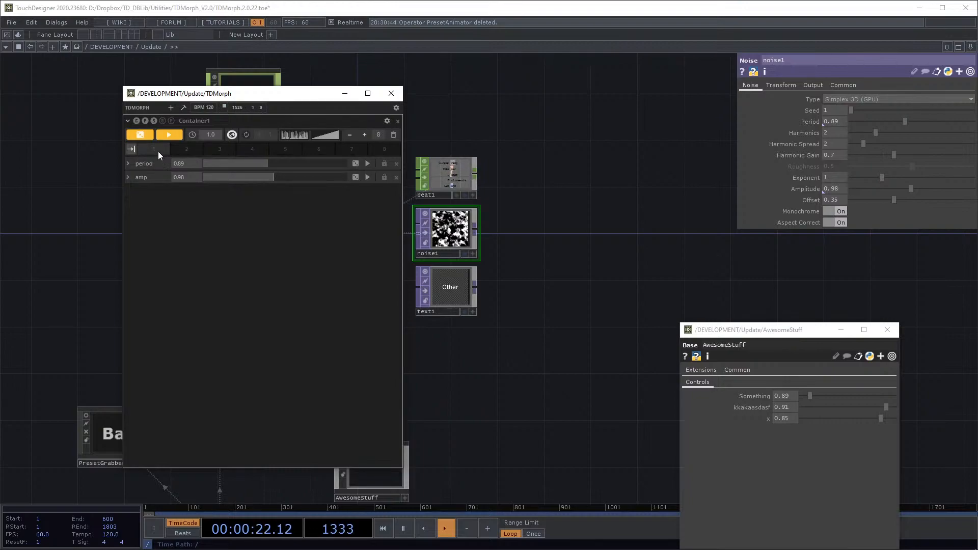
left_click(398, 122)
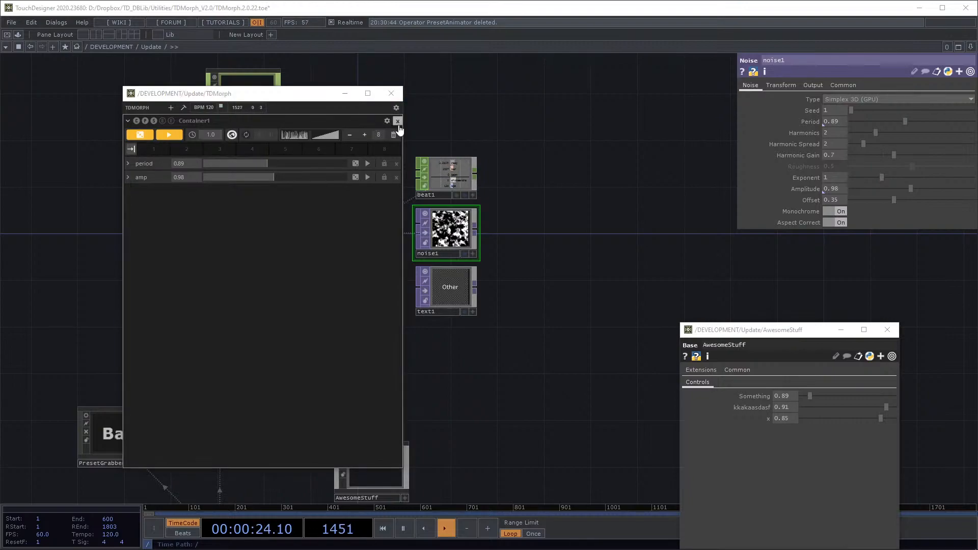
left_click(406, 144)
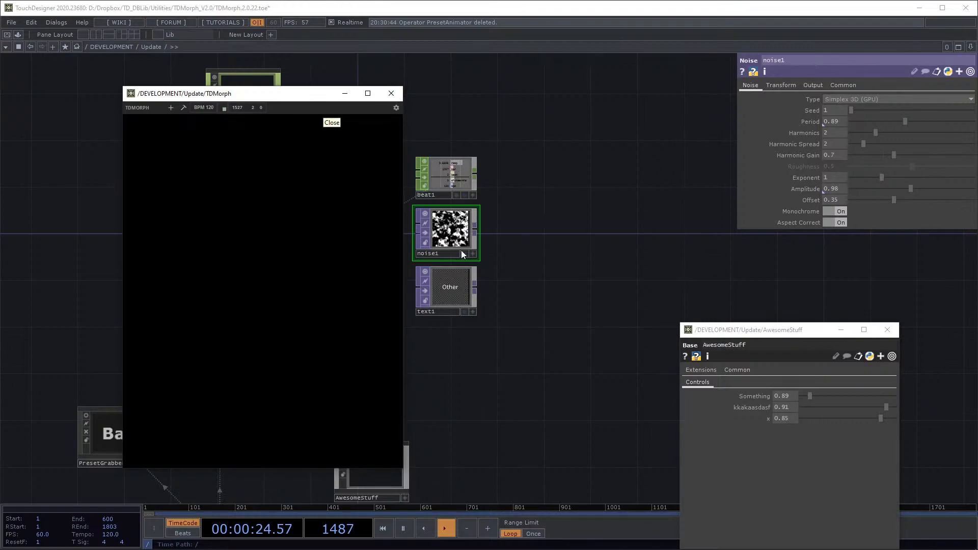
Step: Move noise1 and text1 together into the free space below and to the right of beat1
left_click_drag(186, 93, 460, 249)
left_click_drag(584, 207, 600, 217)
left_click_drag(517, 248, 237, 251)
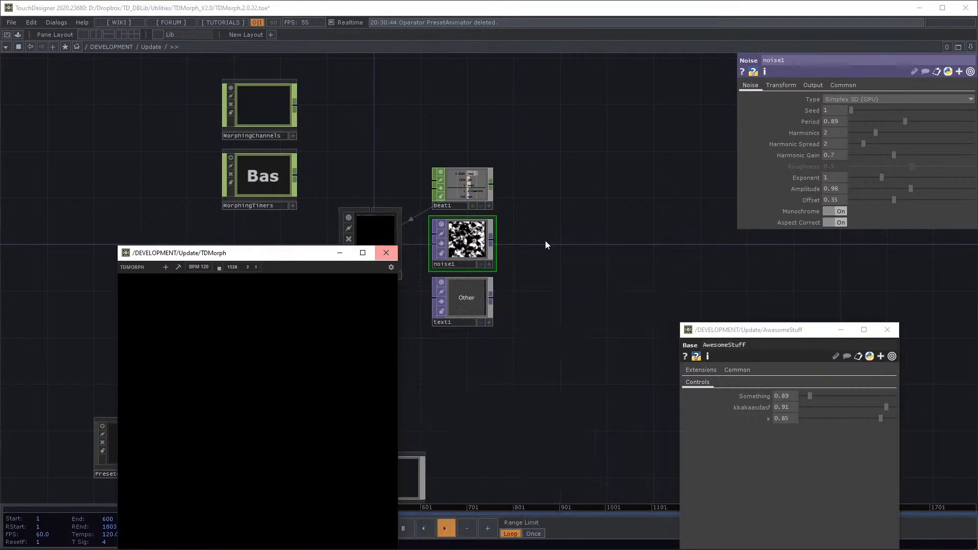
right_click_drag(514, 236, 472, 284)
left_click_drag(466, 239, 606, 345)
Step: Add a new Noise TOP in the free space directly below beat1
key("Tab")
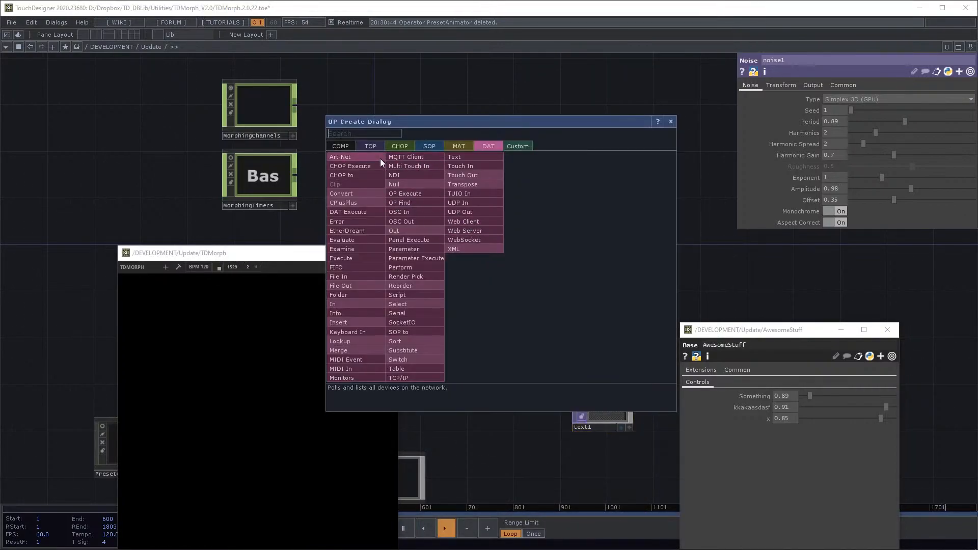
left_click(371, 146)
type("n")
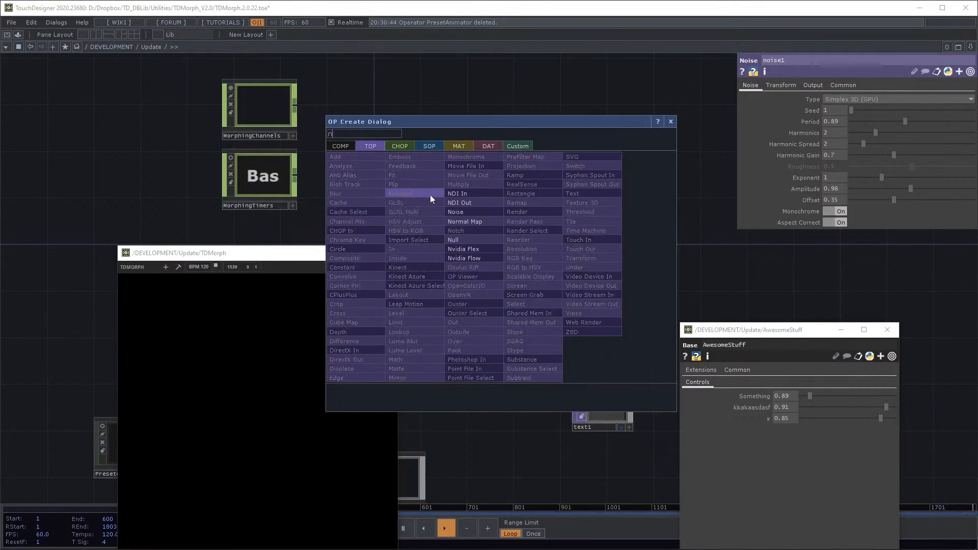
left_click(467, 212)
left_click(488, 250)
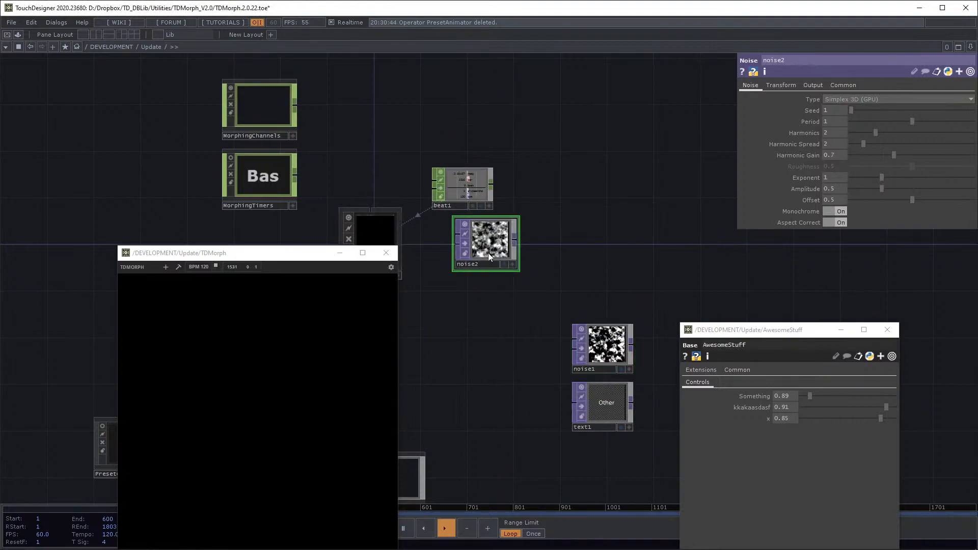
Step: Add a container to TDMorph and assign noise2's Period and Harmonics parameters to it
left_click(166, 267)
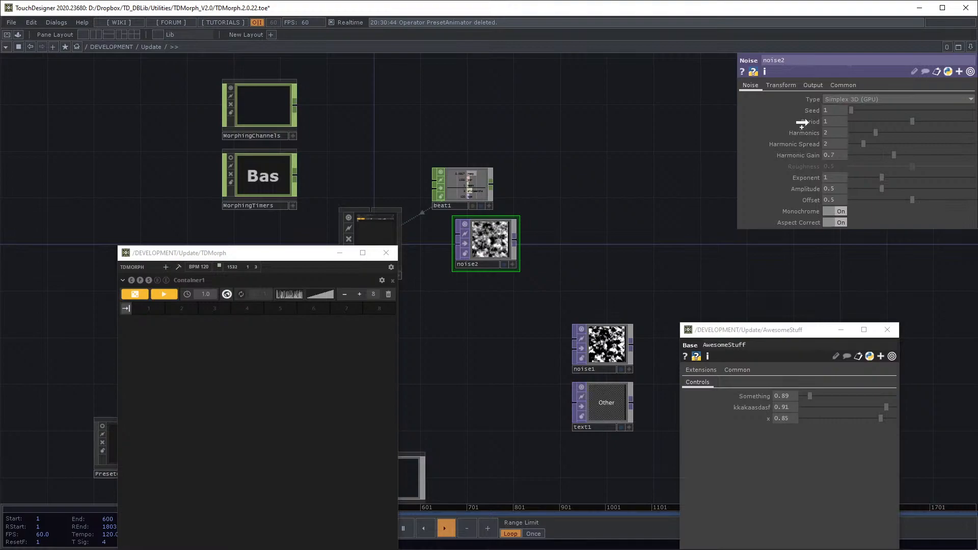
left_click_drag(802, 123, 158, 320)
left_click(156, 309)
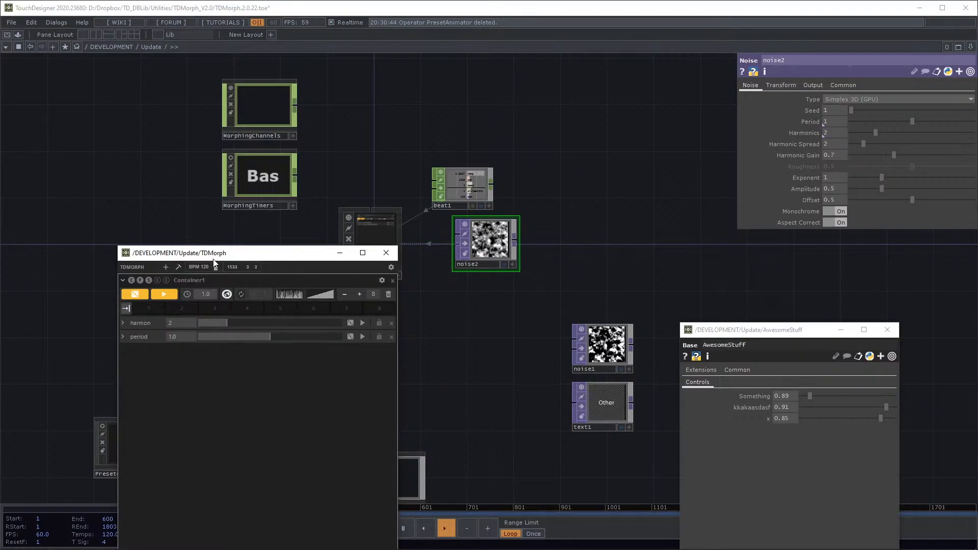
Step: Move the TDMorph window into the empty area beside the network, clear of the TDMorph, beat1 and noise2 operators
left_click_drag(214, 259, 205, 177)
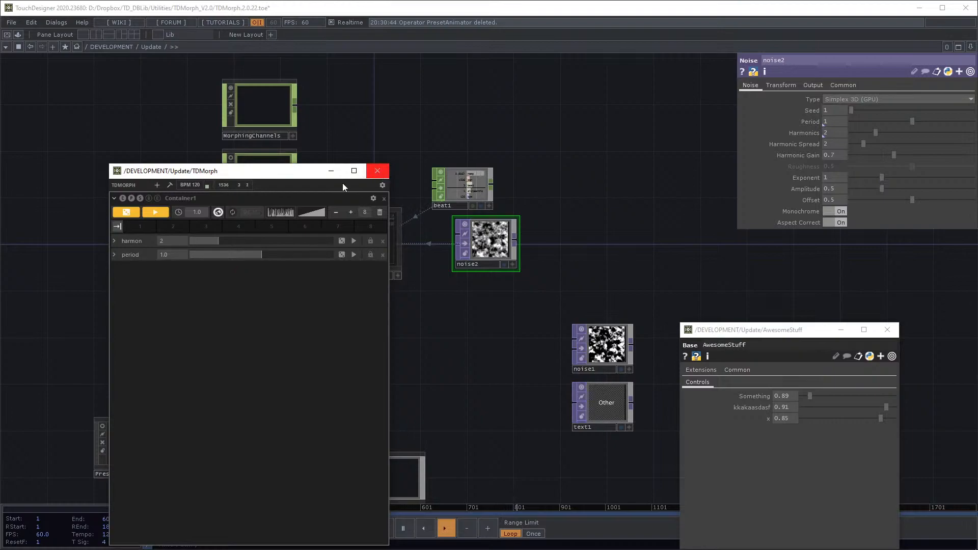
left_click(501, 128)
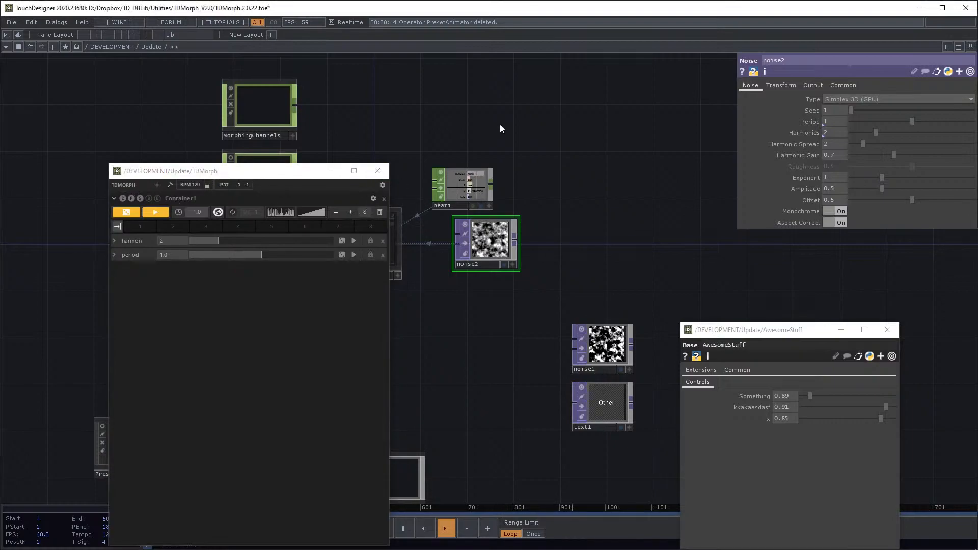
key("h")
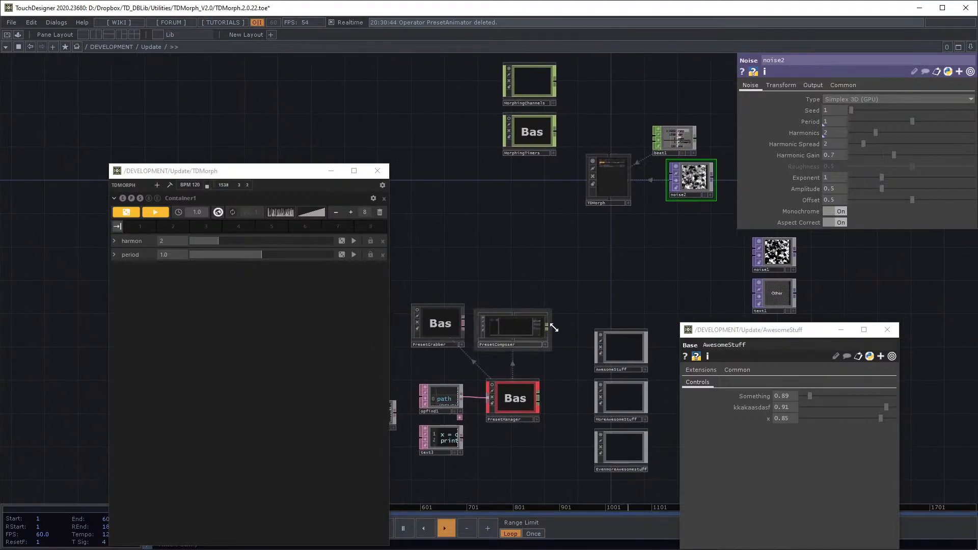
left_click_drag(576, 264, 502, 368)
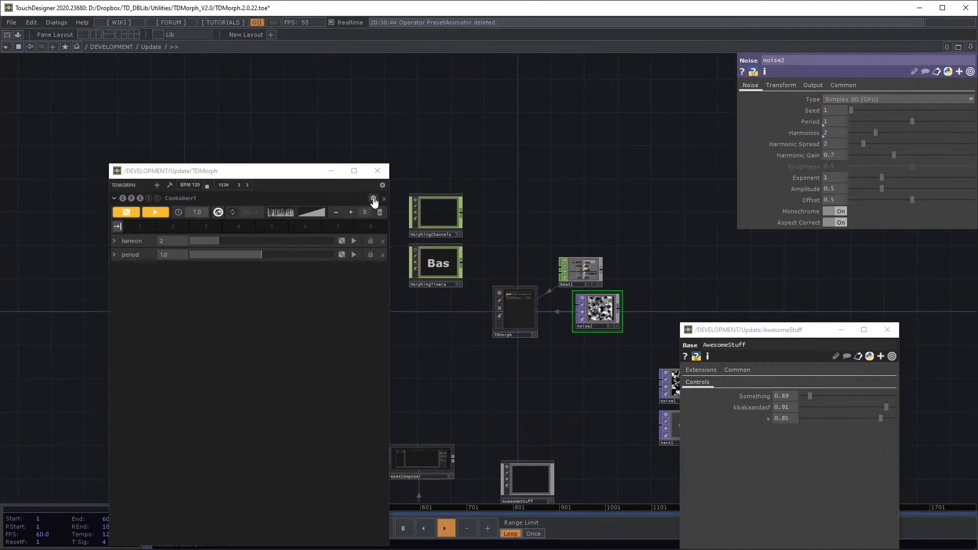
left_click_drag(298, 172, 268, 112)
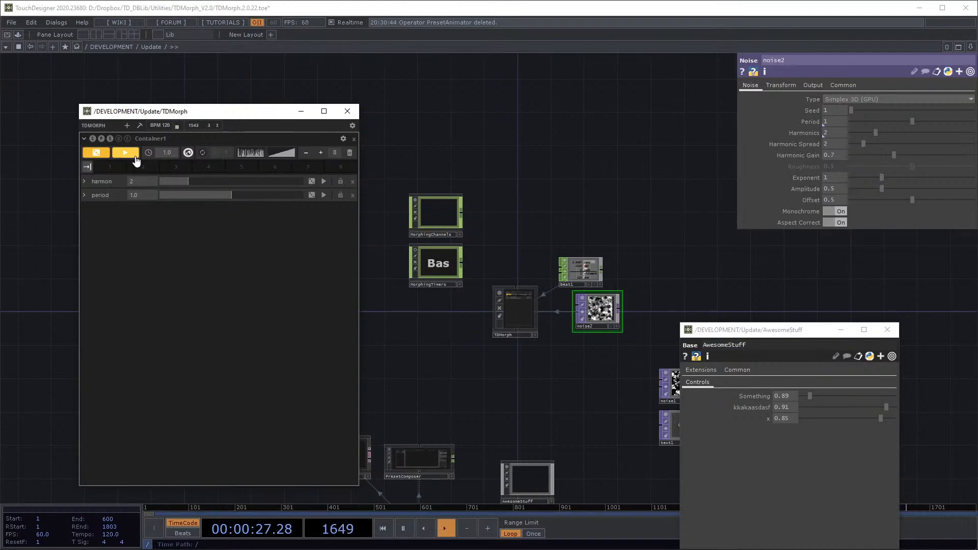
Step: Open Container1's settings and bring up its bindings table for editing
left_click(343, 138)
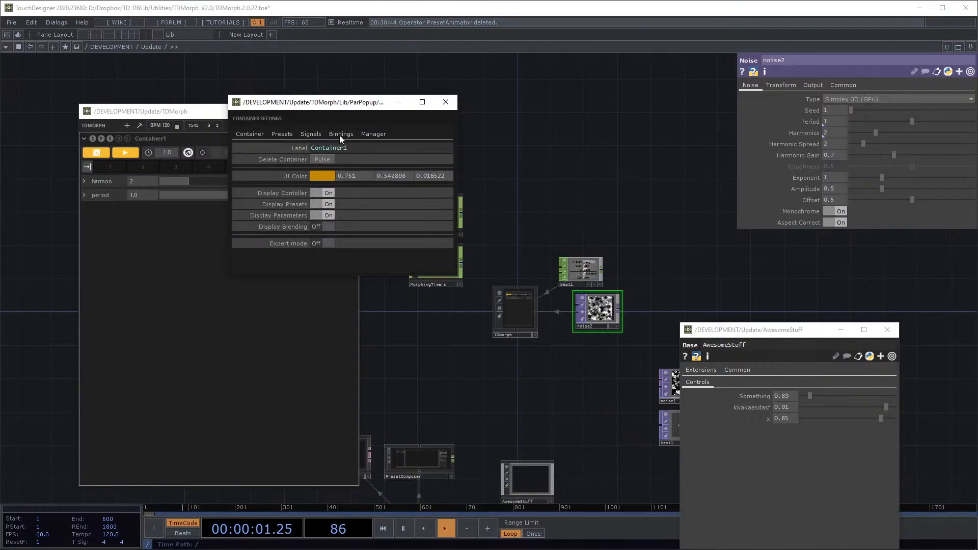
left_click(340, 135)
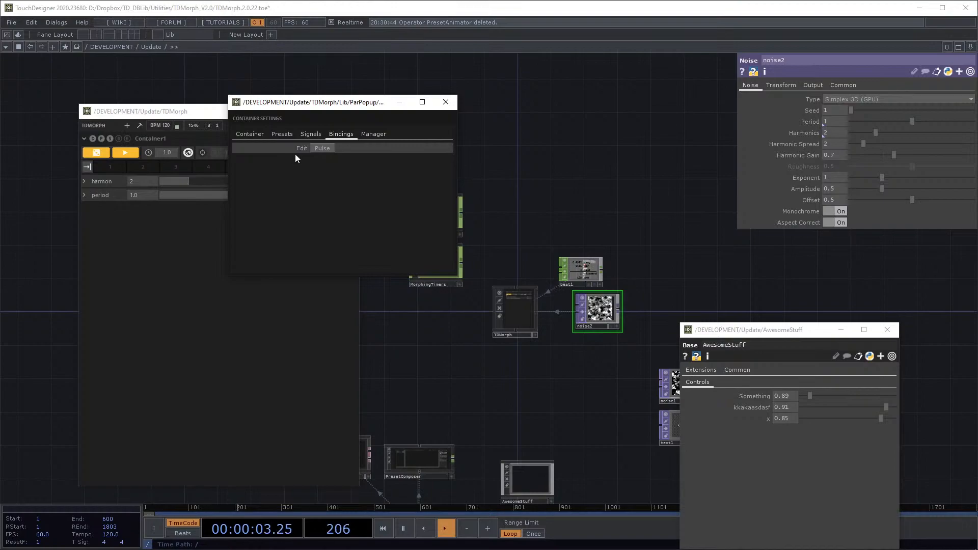
left_click(323, 151)
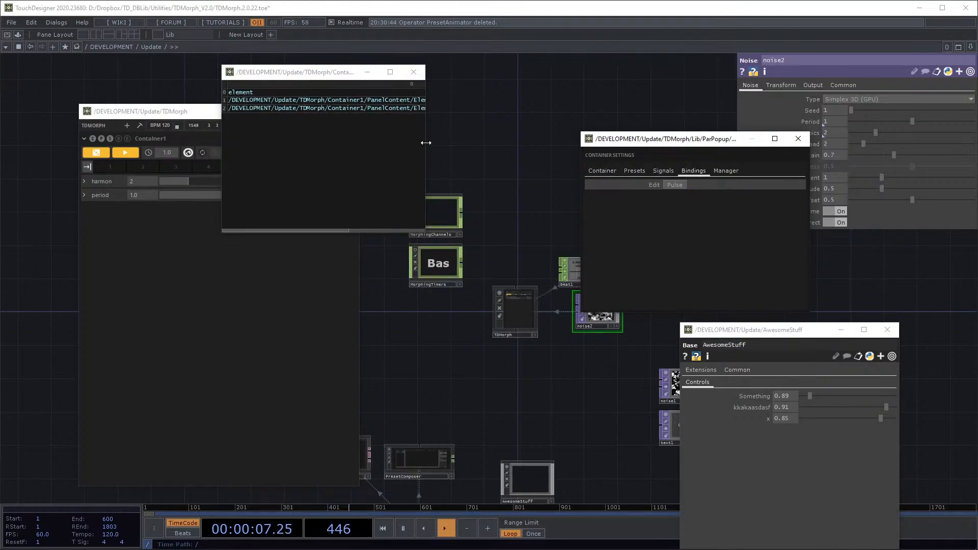
Step: Move and widen the BindingsTable window to show every column through style, and place the container settings window below it
left_click_drag(425, 153, 705, 154)
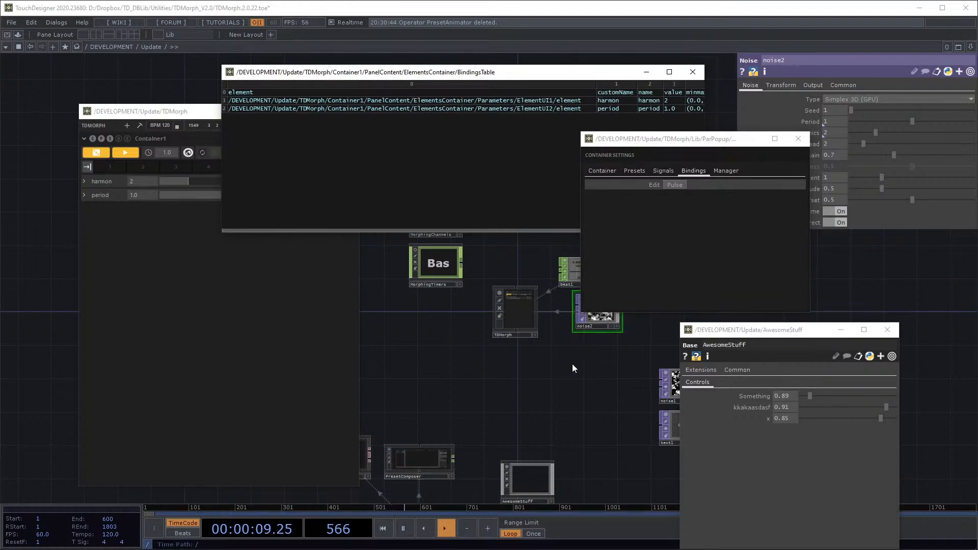
left_click_drag(513, 73, 315, 253)
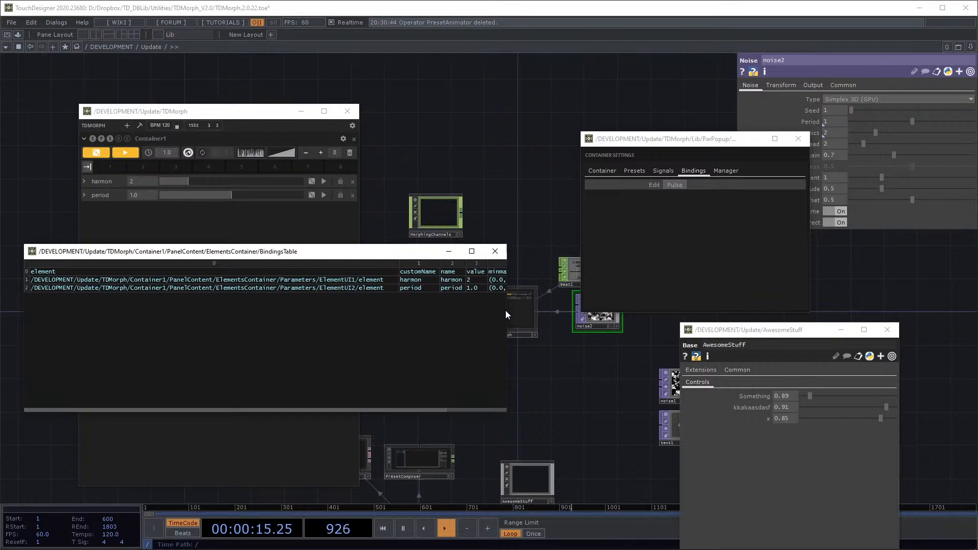
left_click_drag(507, 315, 738, 312)
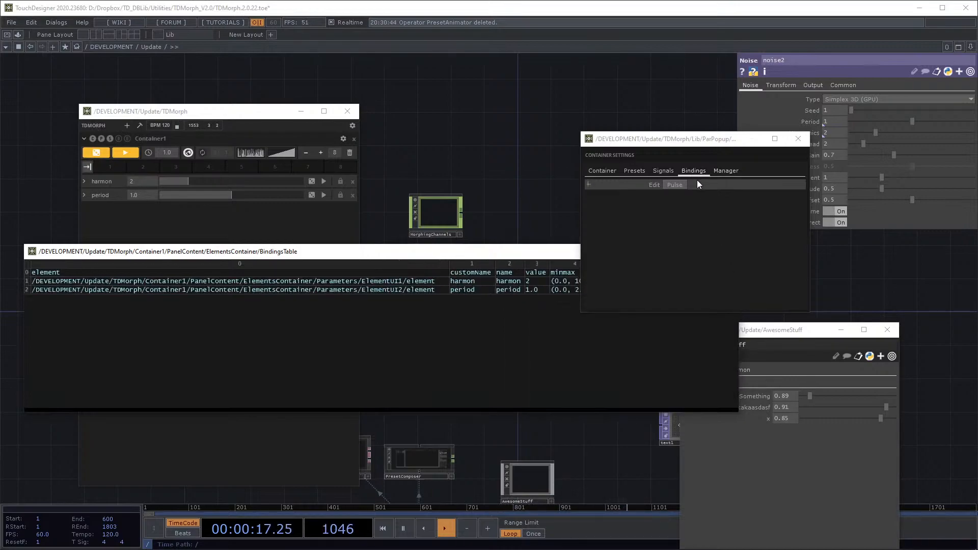
left_click_drag(705, 148, 545, 73)
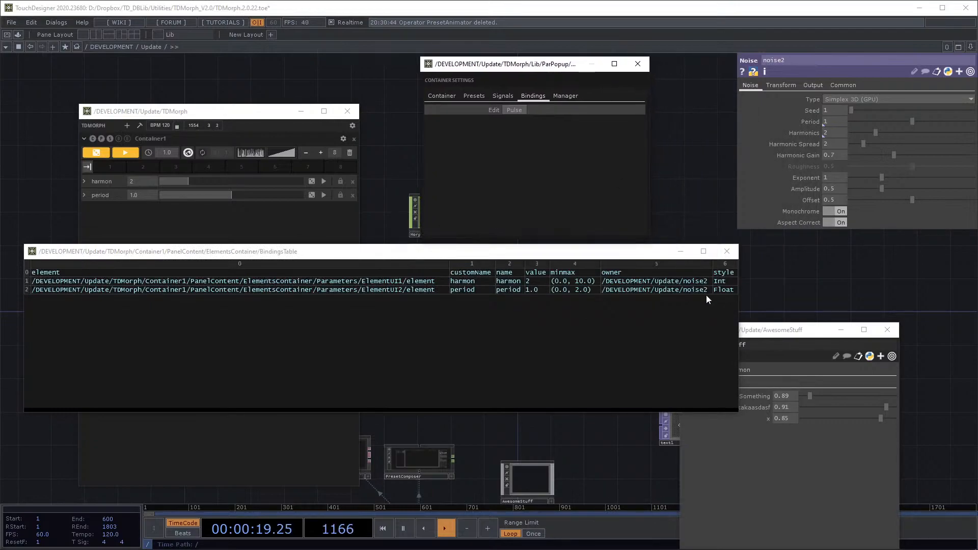
left_click_drag(741, 299, 896, 326)
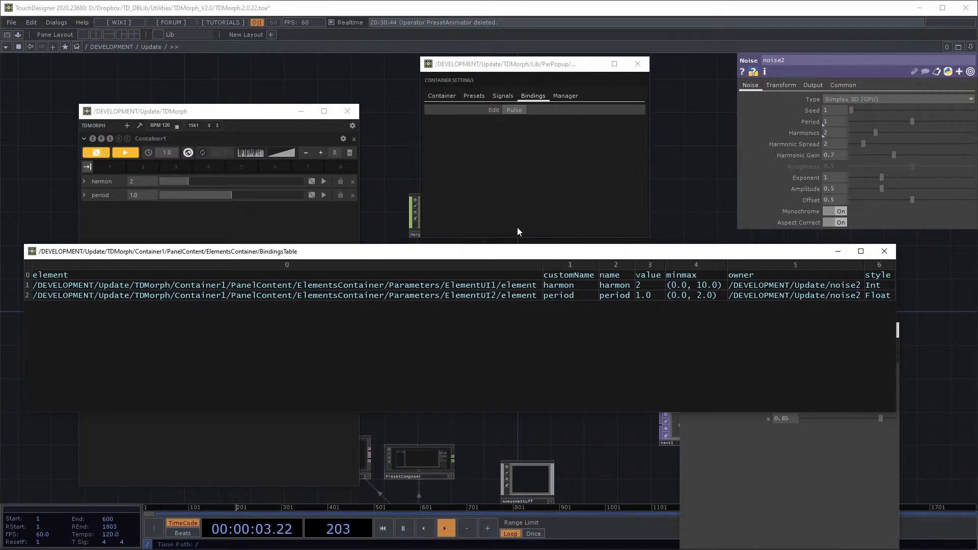
left_click_drag(553, 64, 234, 454)
Step: Place noise1 directly below noise2 in the network and select it
scroll(616, 121, "down", 3)
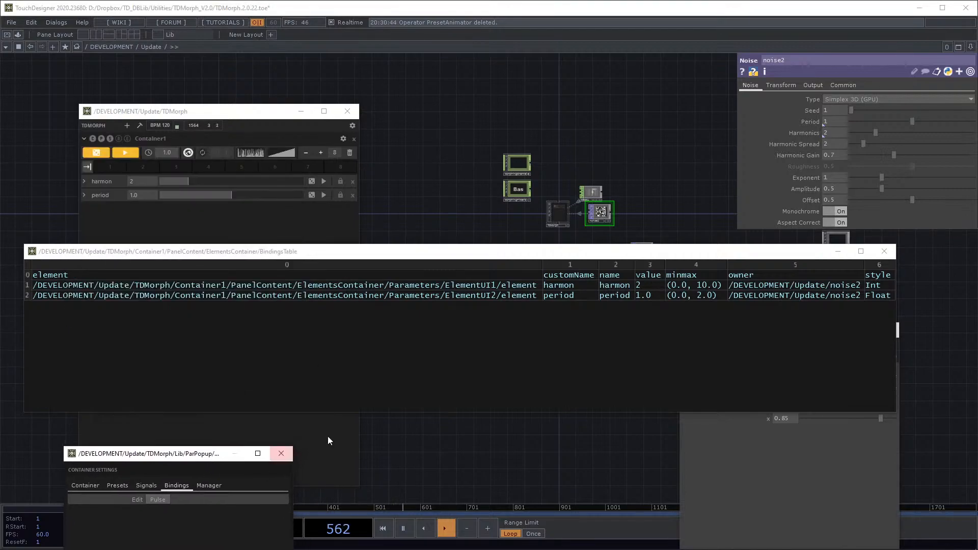
scroll(646, 159, "up", 5)
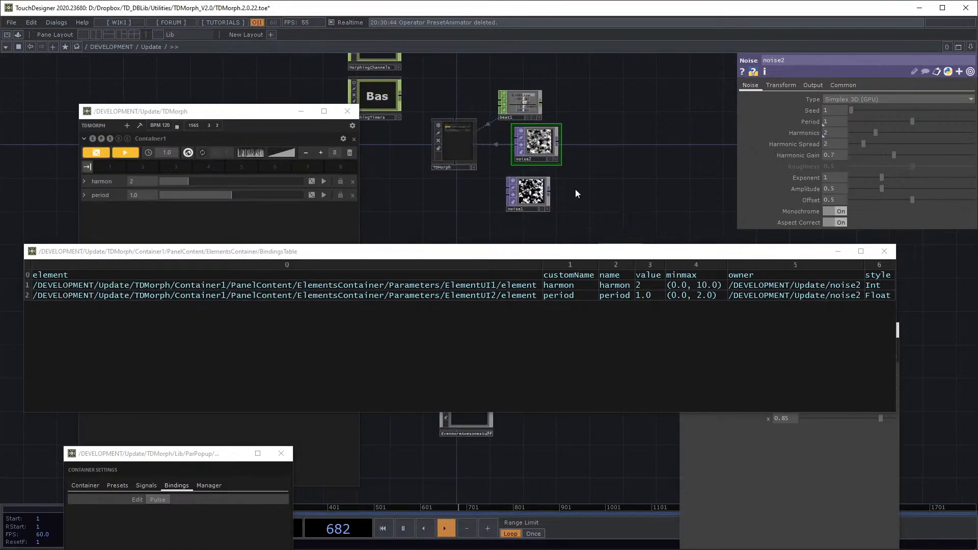
scroll(616, 162, "up", 4)
left_click(540, 183)
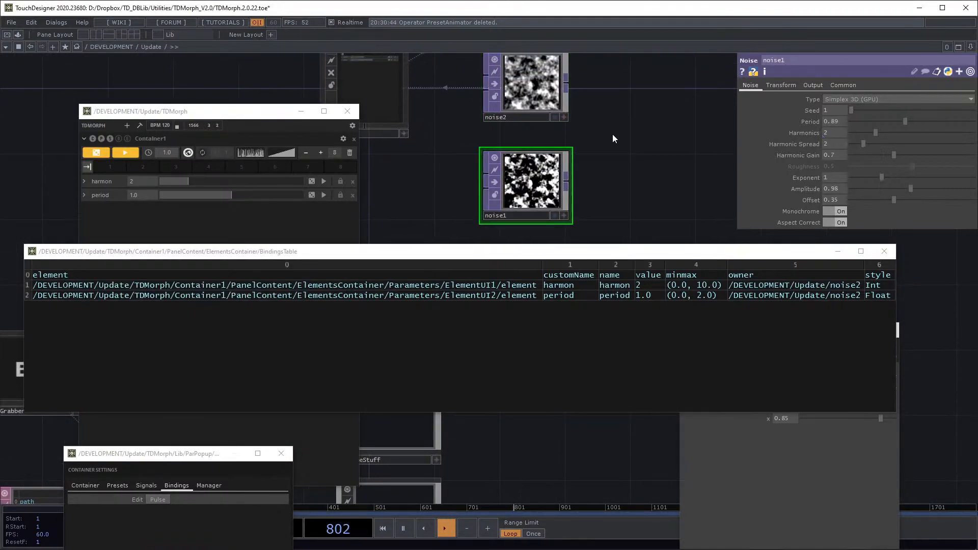
scroll(619, 204, "up", 2)
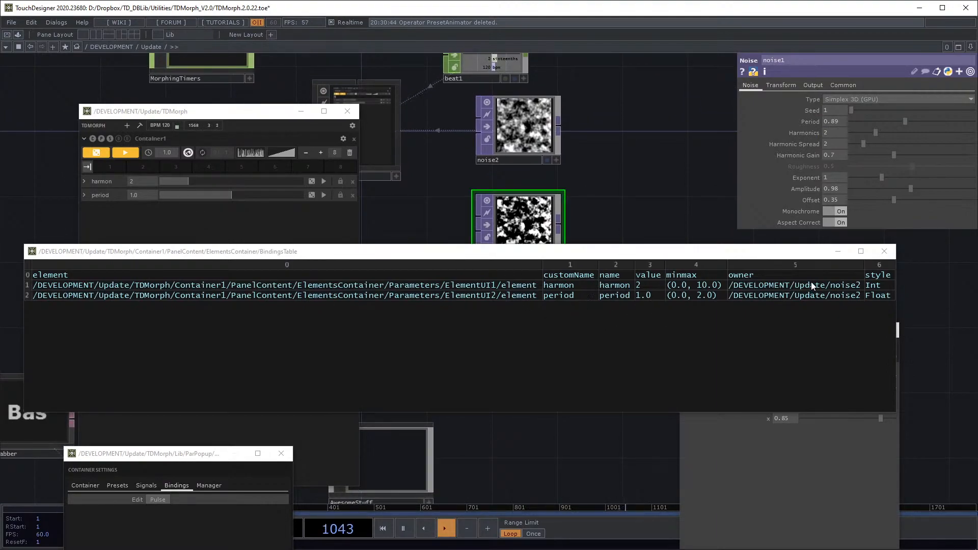
Step: Set the harmon binding's owner to /DEVELOPMENT/Update/noise1 and lower noise1's Harmonics to 1 with Container1's harmon slider
left_click(847, 288)
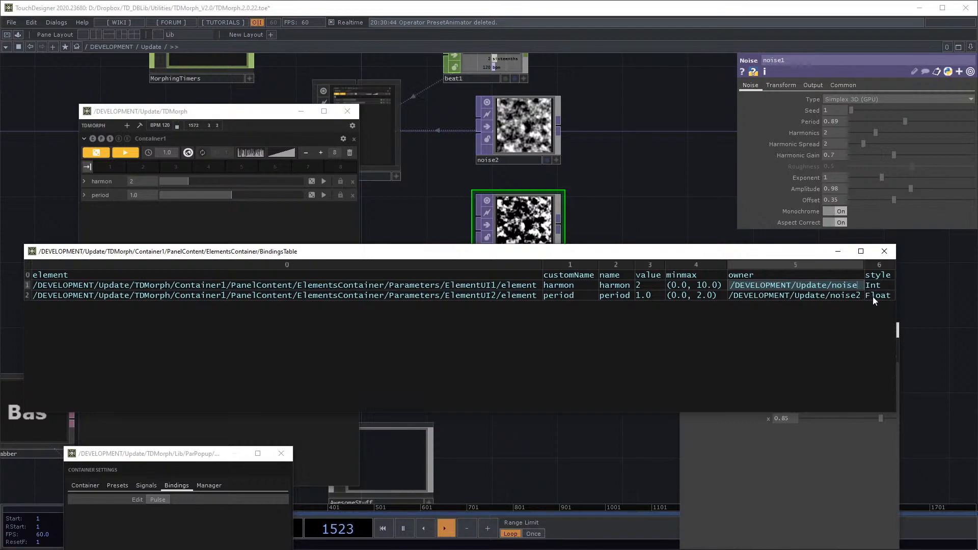
left_click_drag(578, 213, 574, 190)
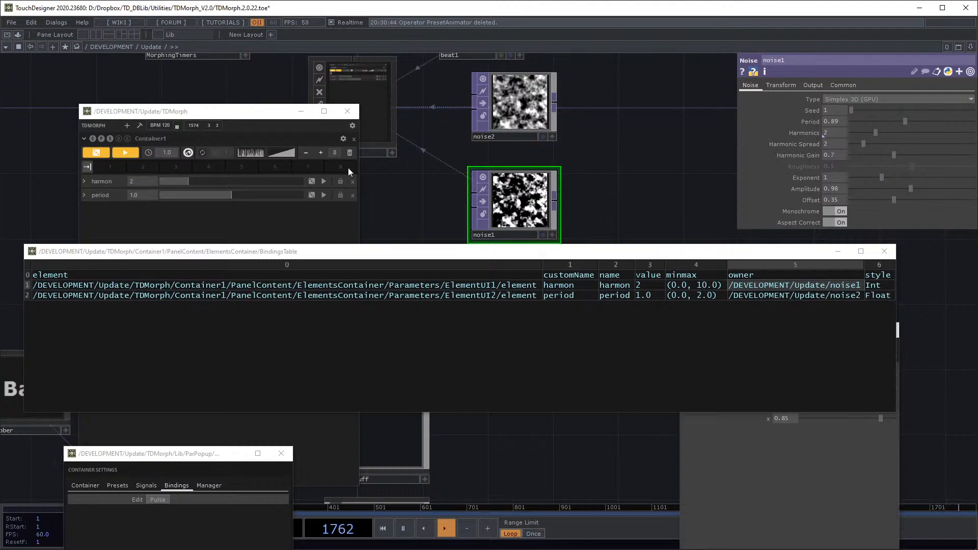
left_click_drag(188, 182, 158, 183)
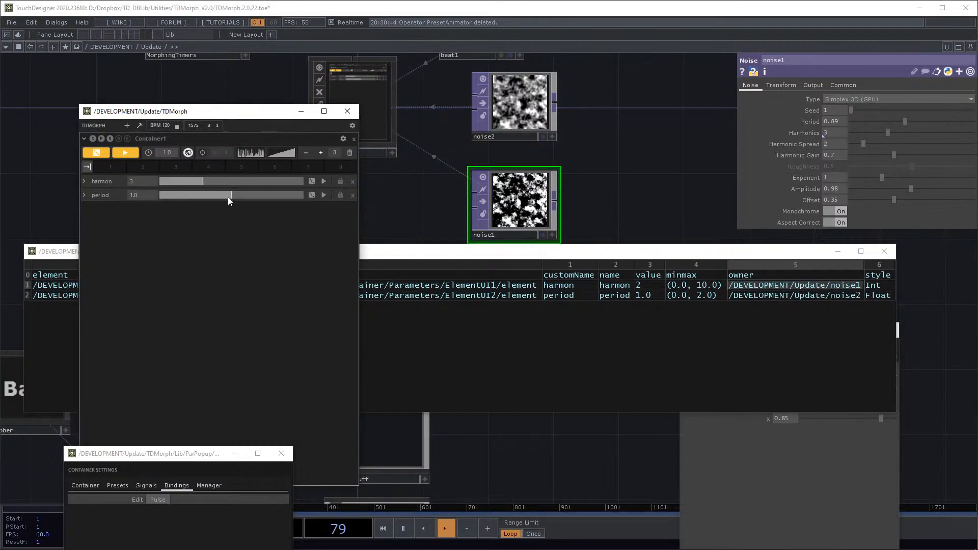
Step: Set the harmon binding's owner back to /DEVELOPMENT/Update/noise2 and raise harmon to 4 in Container1
left_click(859, 285)
key("BackSpace")
type("2")
key("Return")
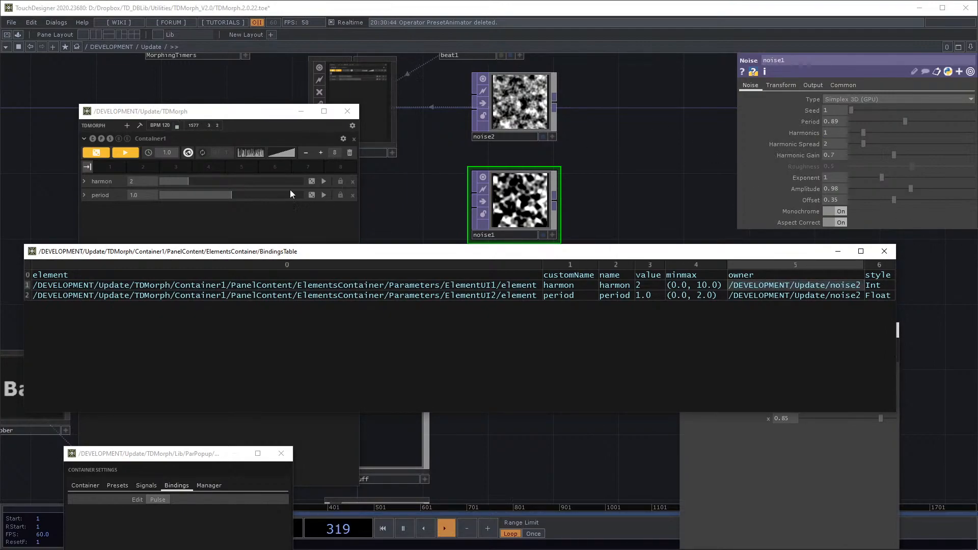
left_click_drag(187, 182, 217, 183)
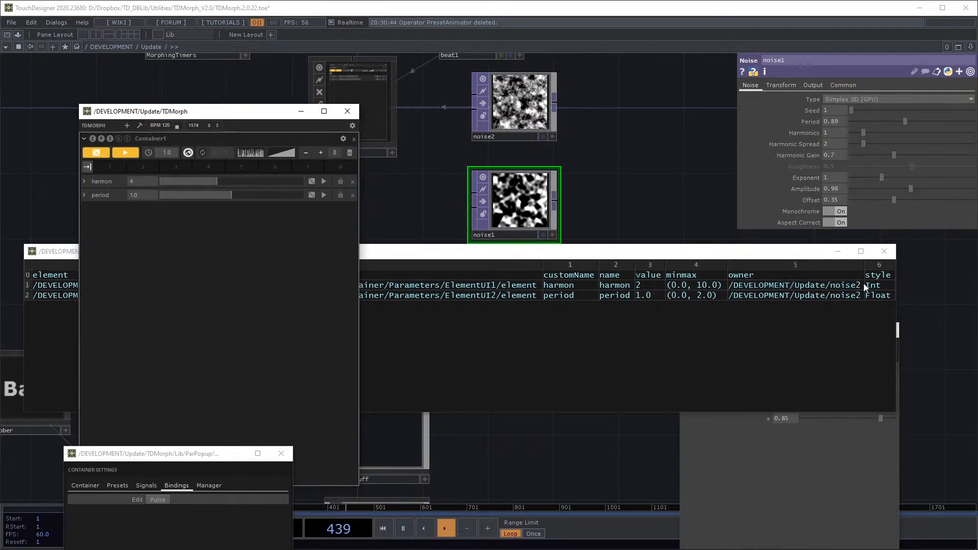
Step: Set the period binding's owner to /DEVELOPMENT/Update/noise1, and adjust Container1's harmon to 3 and period to about 0.59
left_click(861, 296)
key("BackSpace")
type("1")
key("Return")
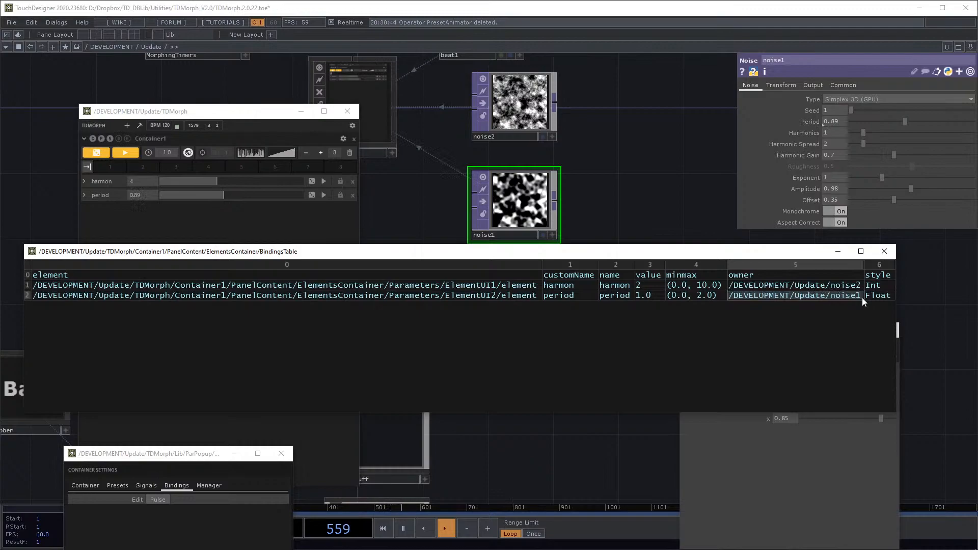
left_click_drag(217, 182, 203, 217)
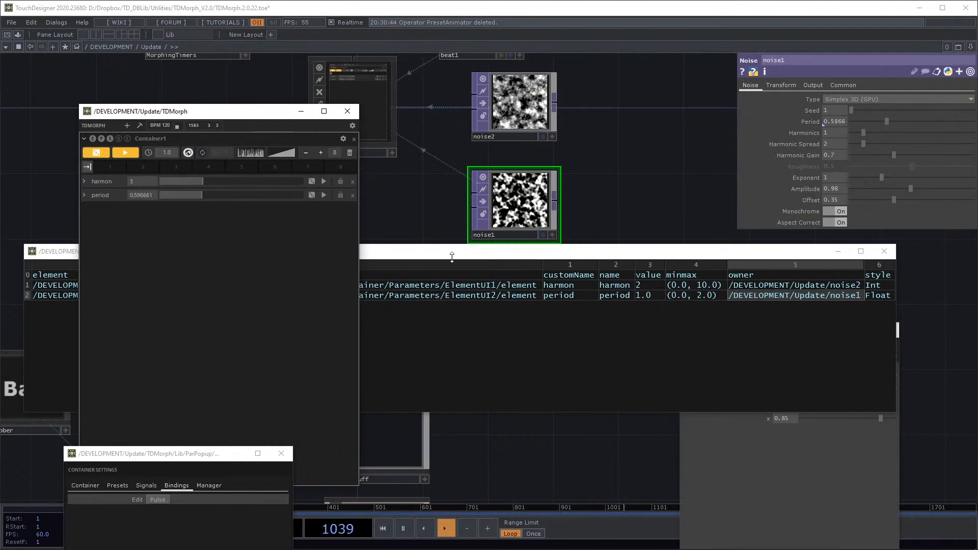
Step: Set the period binding's owner back to /DEVELOPMENT/Update/noise2 and adjust period to about 0.71 in Container1
left_click(860, 298)
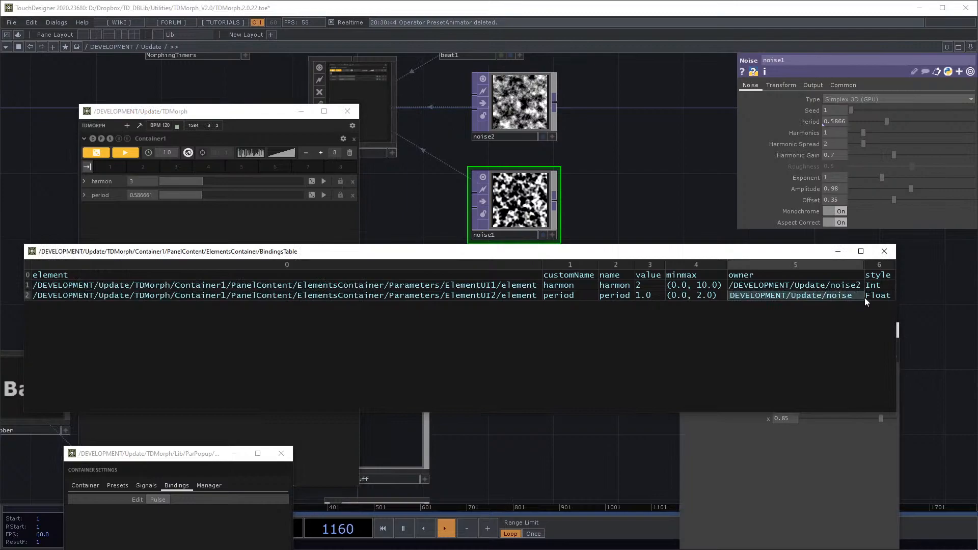
type("2")
key("Return")
left_click(210, 200)
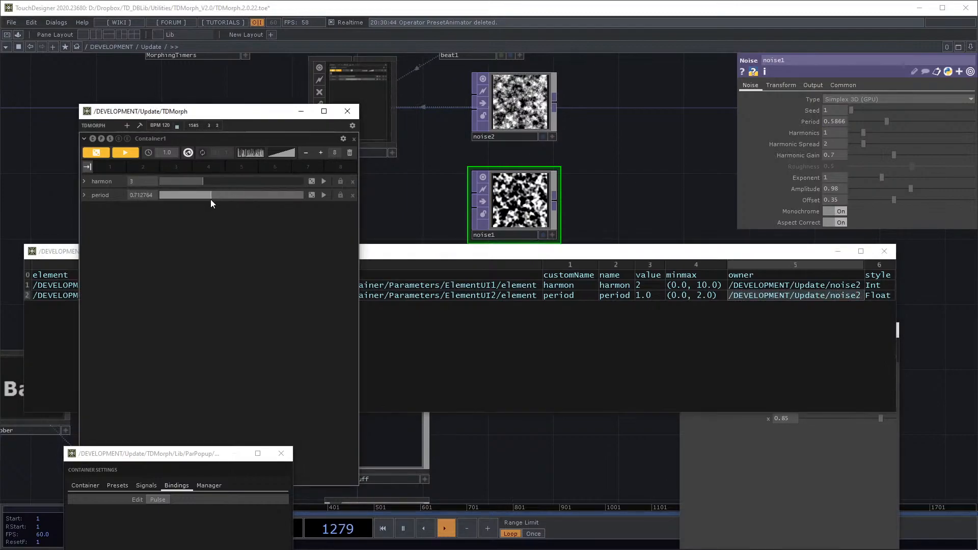
Step: Close the BindingsTable window and the TDMorph panel window
left_click(506, 339)
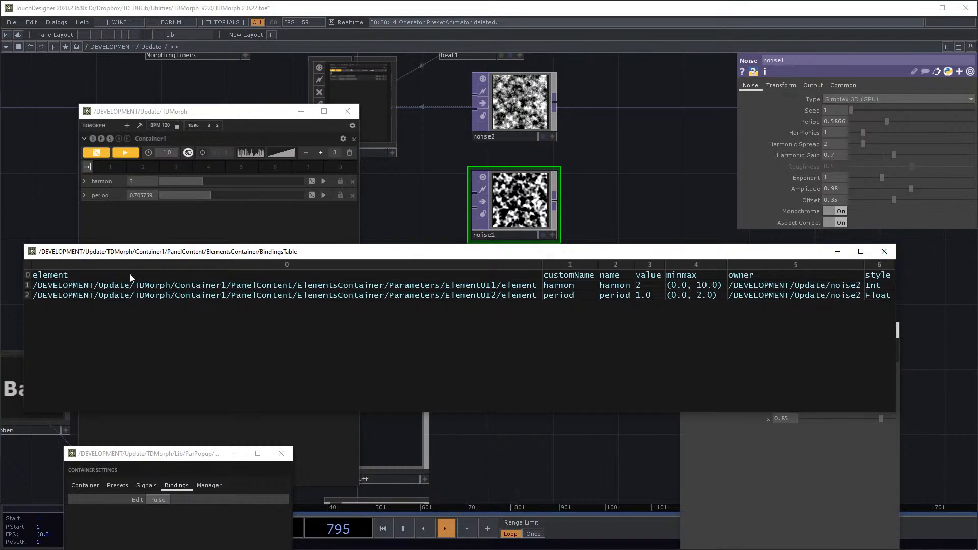
left_click(884, 251)
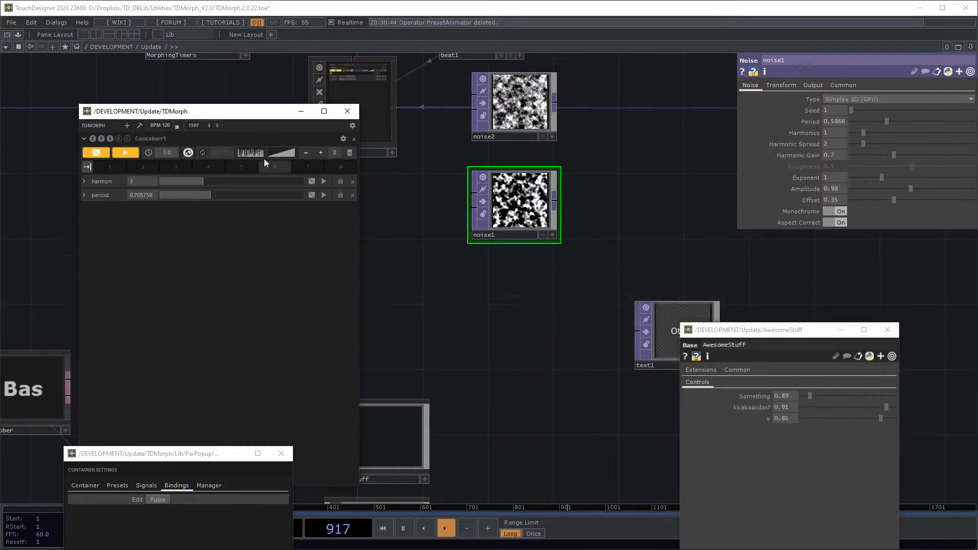
left_click(348, 114)
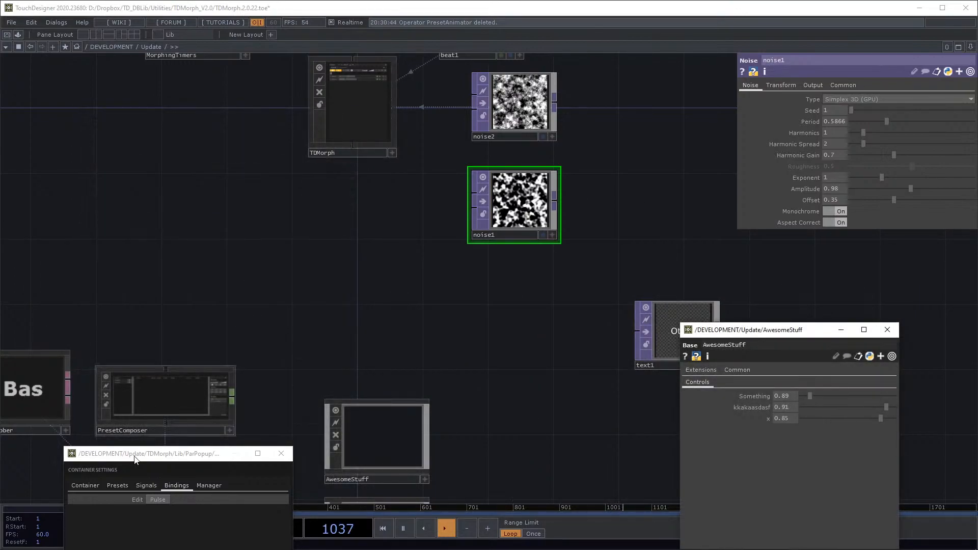
Step: Switch to File Explorer and open the Presets_X file from the Desktop folder in Sublime Text
left_click(168, 541)
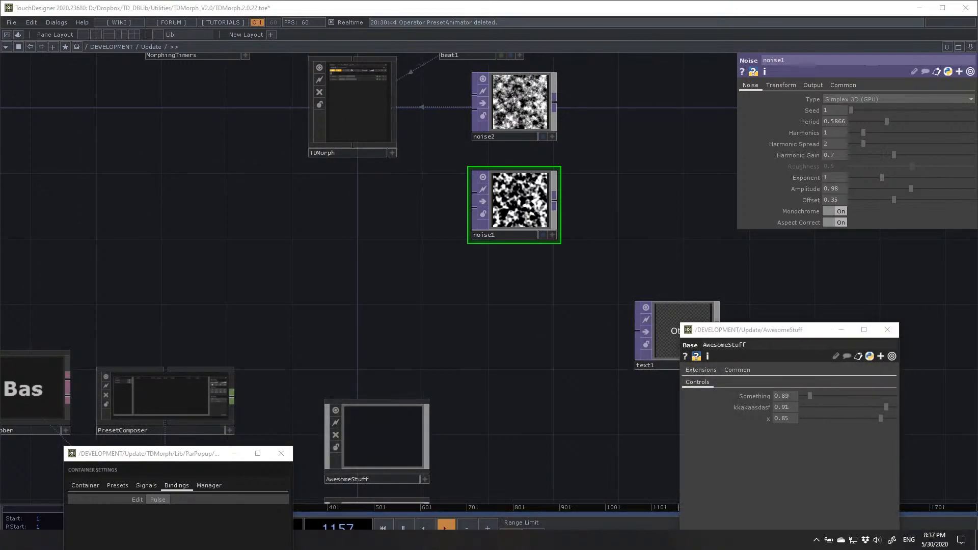
scroll(210, 194, "up", 1)
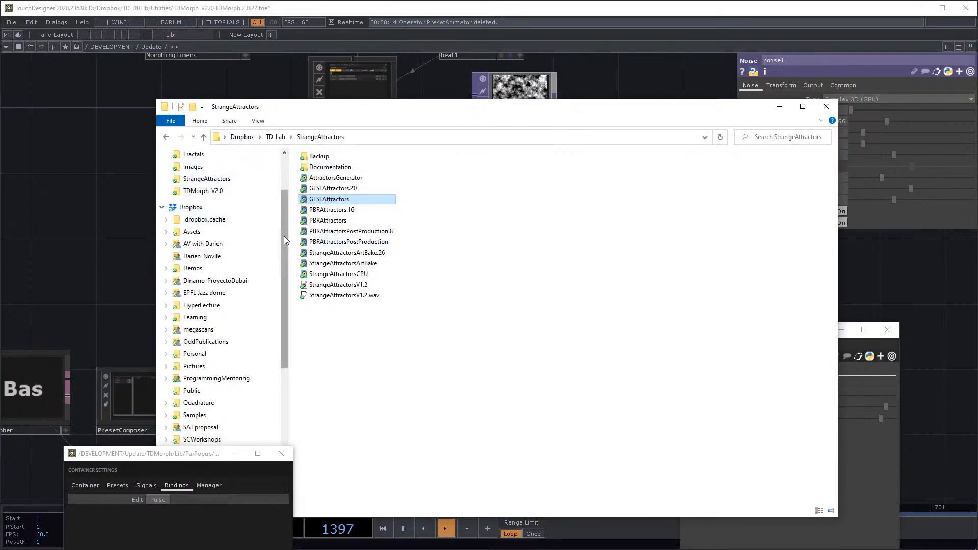
scroll(283, 237, "up", 2)
left_click(190, 176)
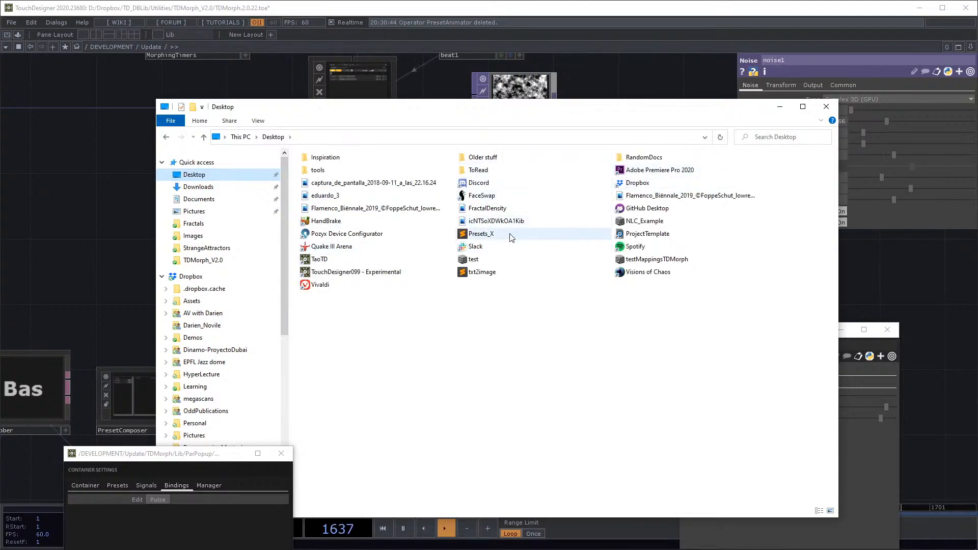
double_click(481, 233)
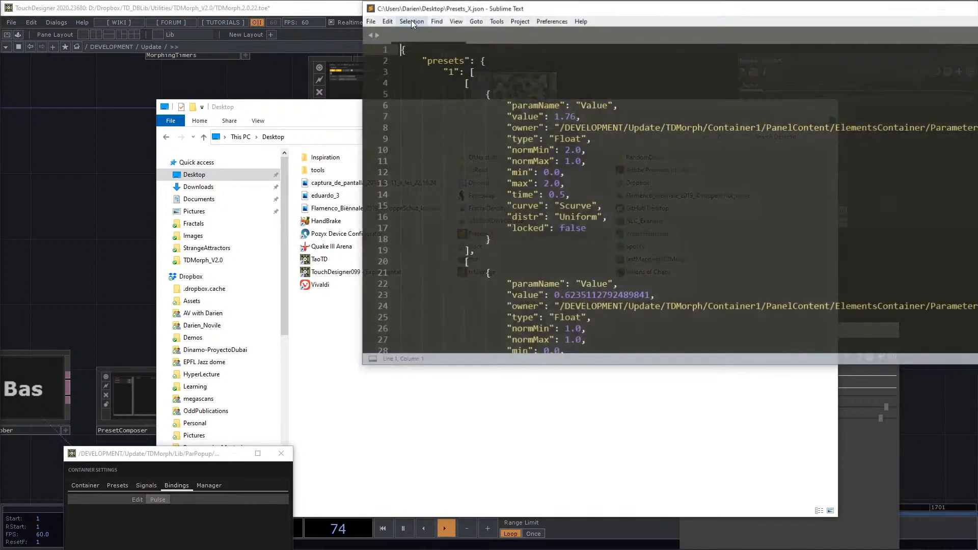
Step: Maximize the Presets_X.json editor window, close the container settings window covering it, and select the word "presets"
double_click(472, 7)
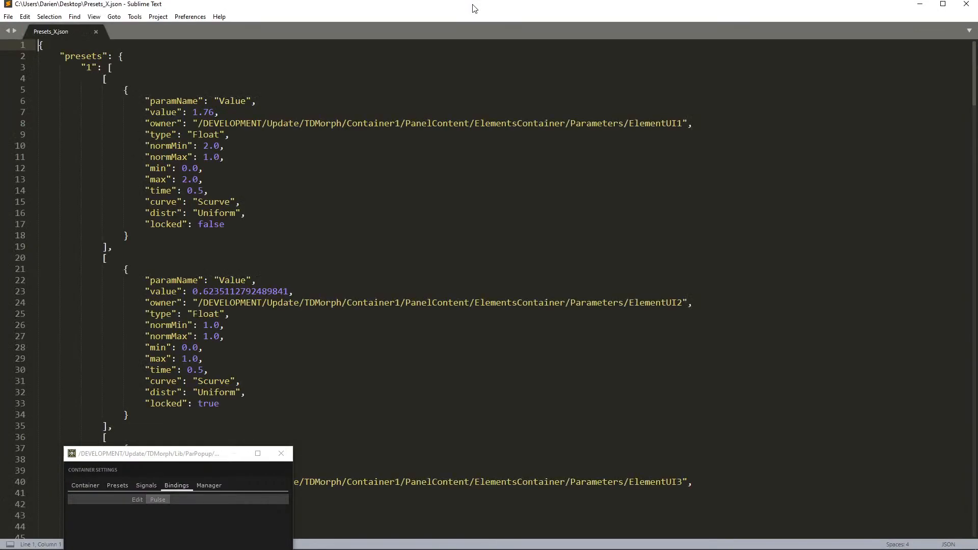
left_click(518, 143)
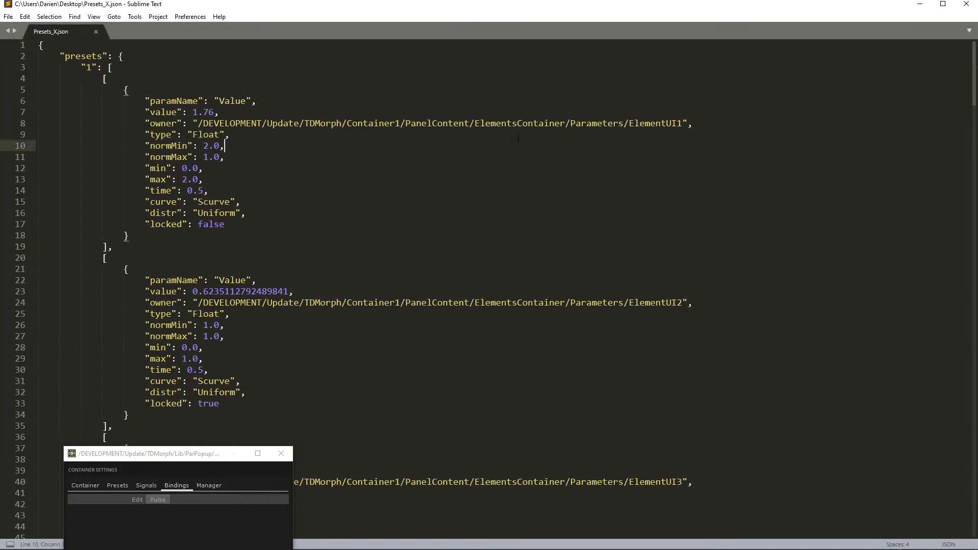
double_click(82, 56)
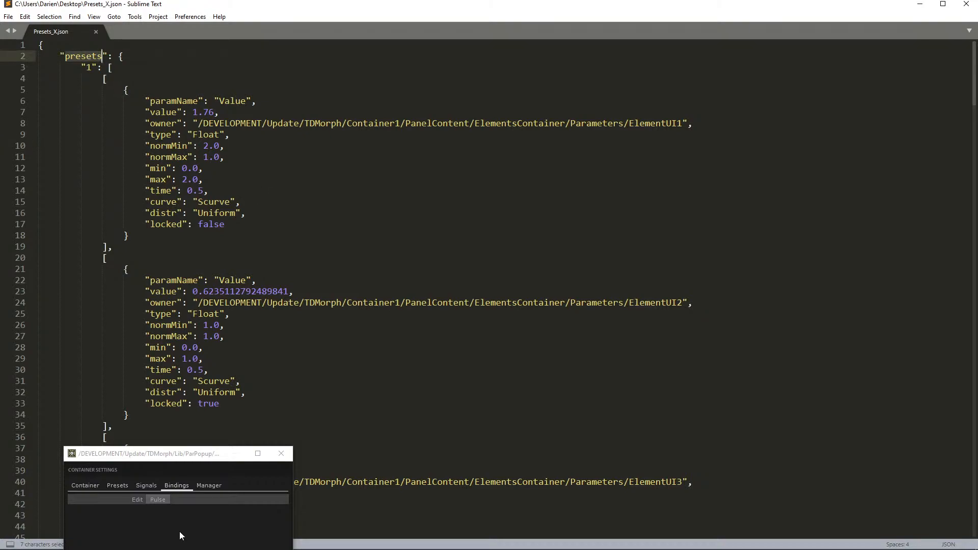
left_click(282, 453)
left_click(230, 314)
double_click(83, 57)
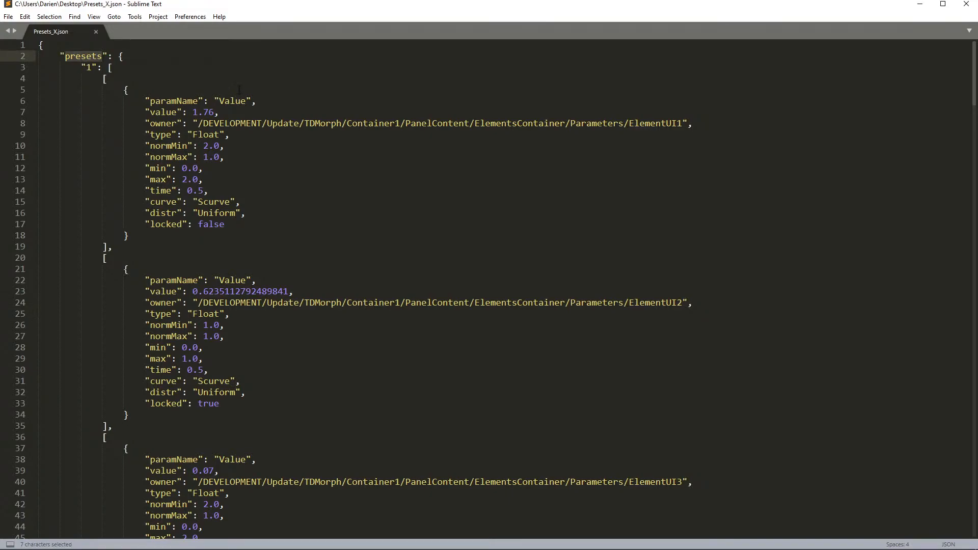
Step: Examine the stored presets and the "bindings" section of Presets_X.json, including the noise1 period, offset and amp entries
scroll(239, 90, "down", 19)
scroll(239, 90, "down", 6)
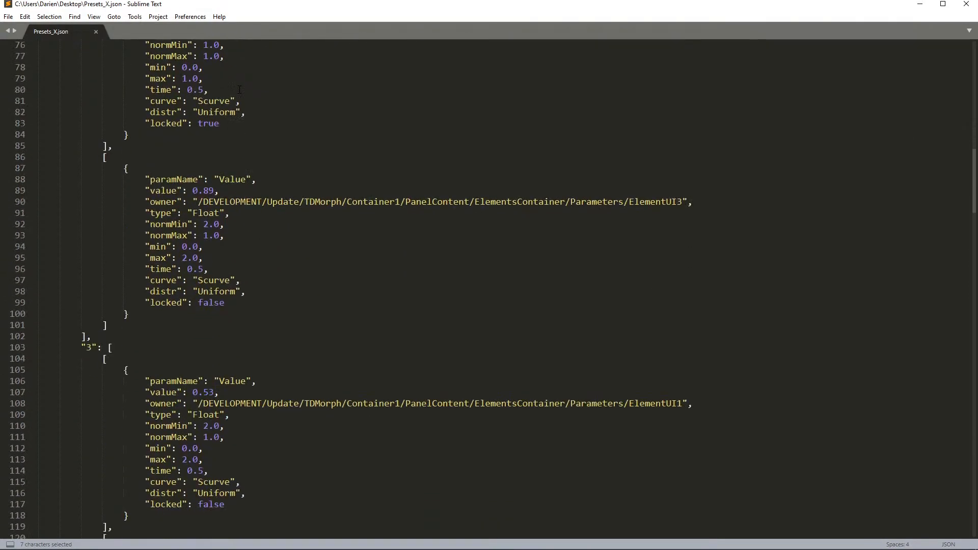
scroll(240, 90, "down", 20)
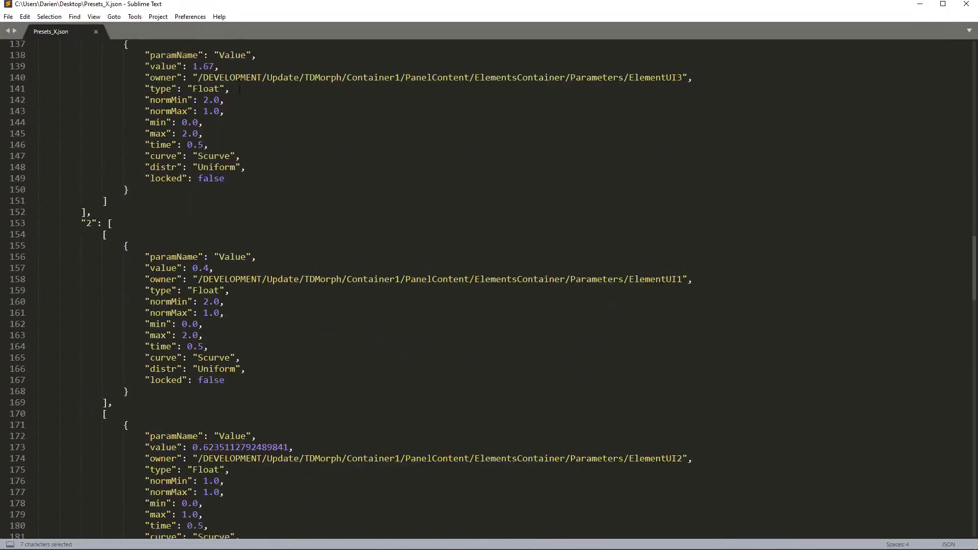
scroll(240, 90, "down", 20)
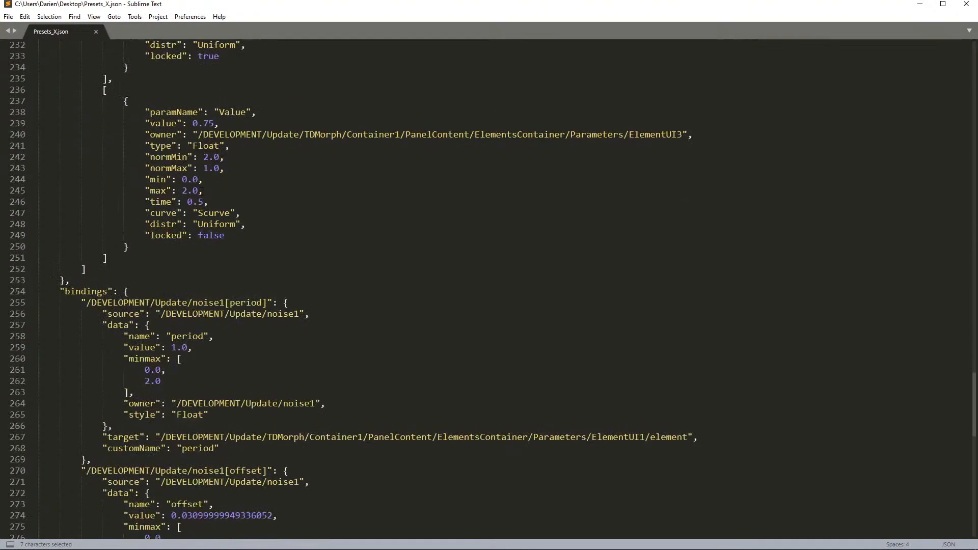
left_click(81, 293)
scroll(138, 307, "down", 2)
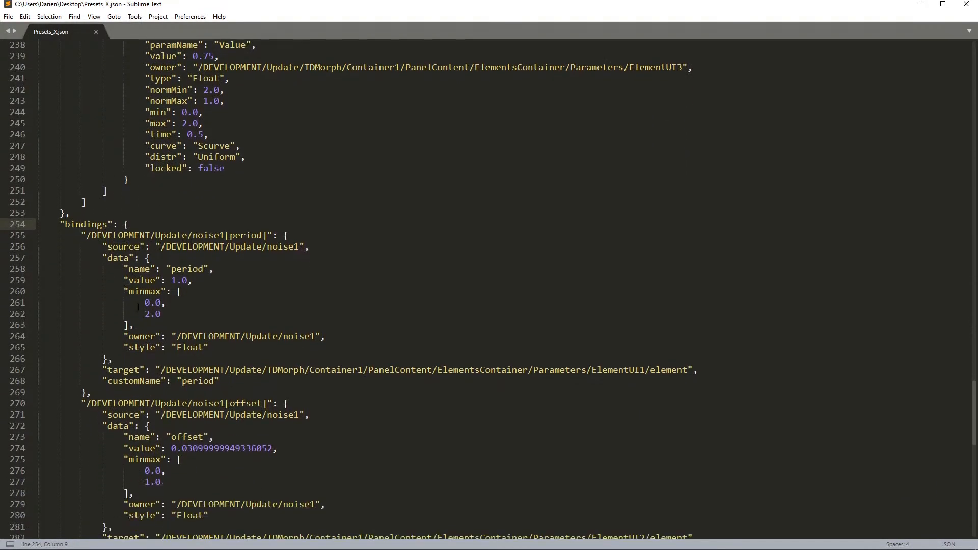
left_click_drag(77, 235, 123, 390)
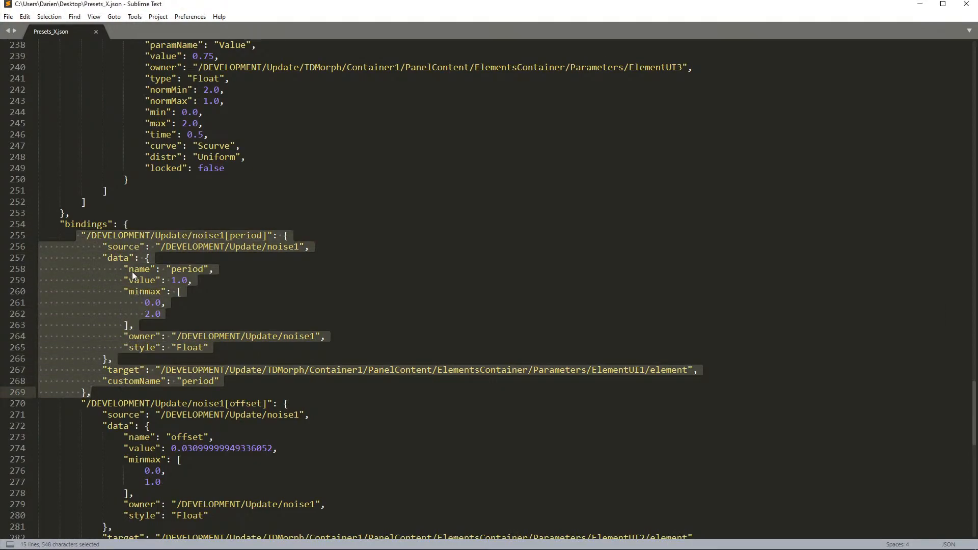
left_click(225, 247)
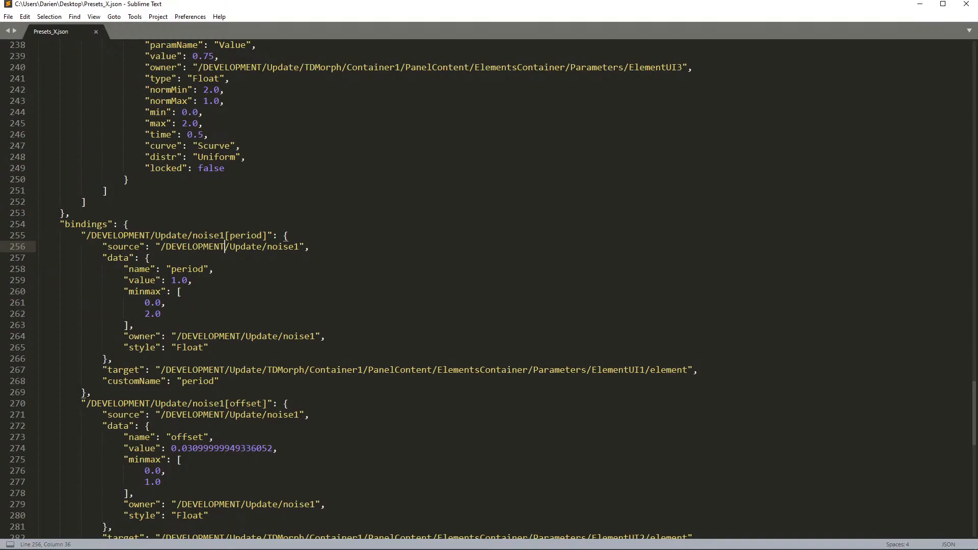
scroll(194, 273, "down", 1)
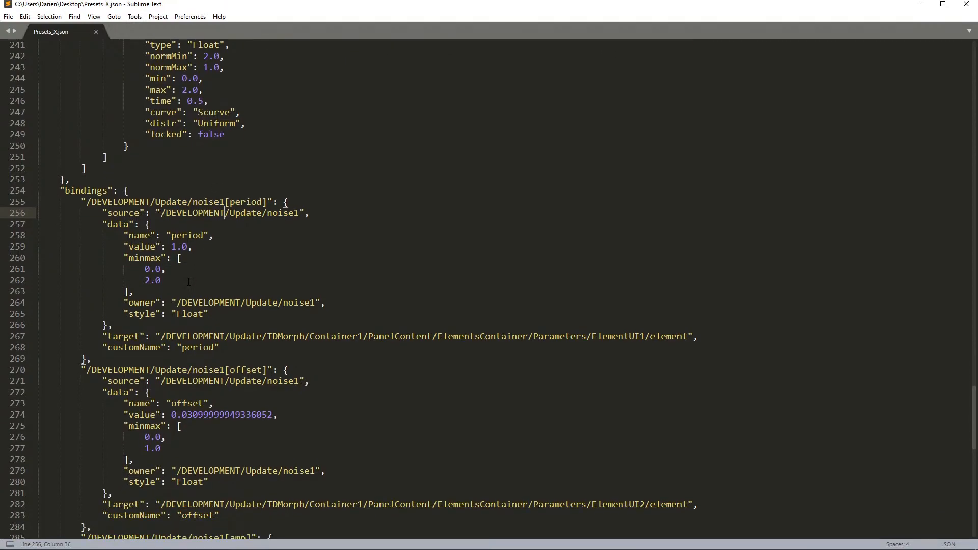
scroll(188, 282, "down", 1)
double_click(85, 157)
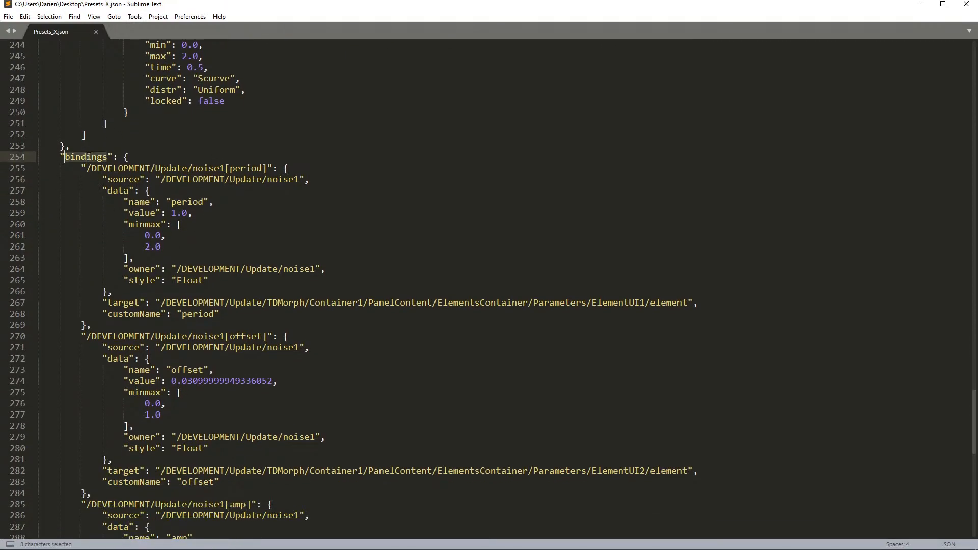
scroll(199, 236, "down", 8)
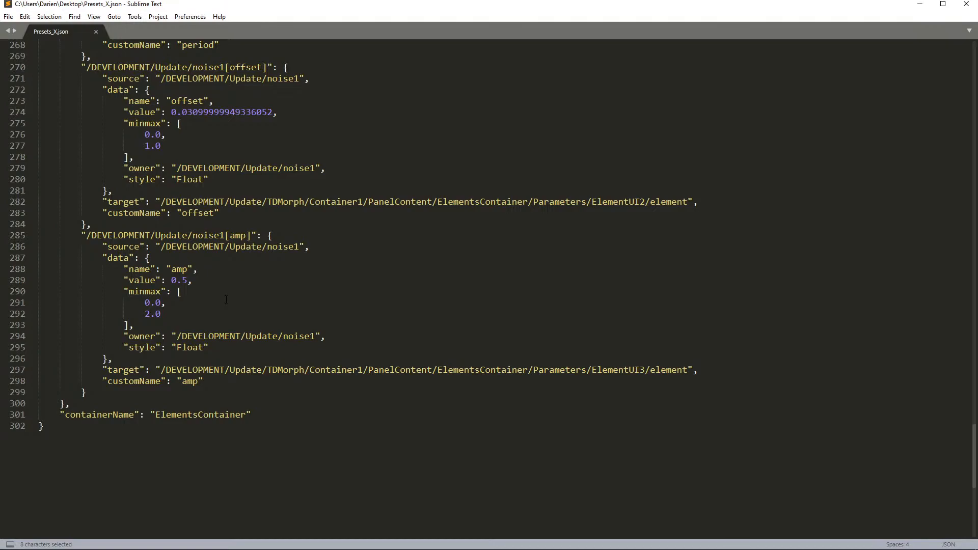
scroll(258, 248, "up", 6)
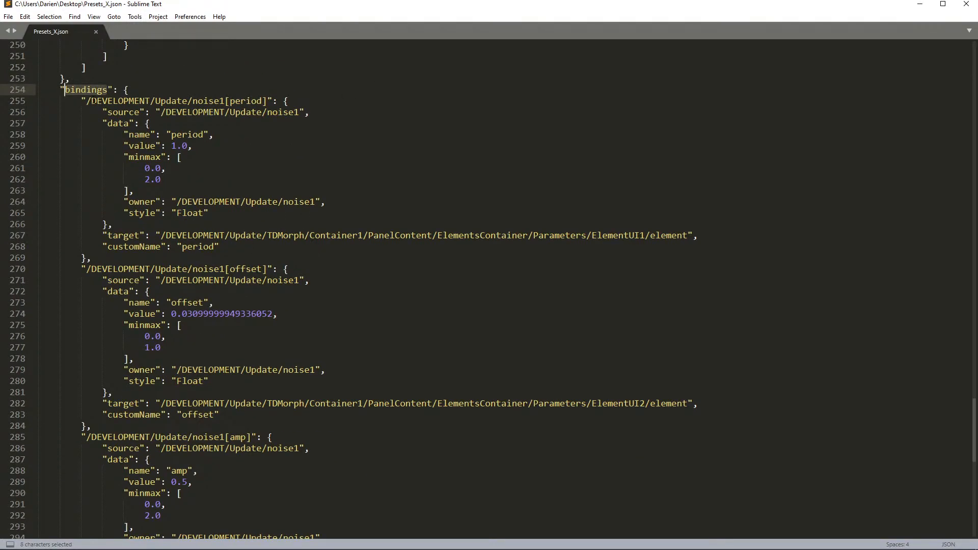
Step: Switch back to TouchDesigner and open the PresetComposer component's viewer in its own window
left_click(919, 4)
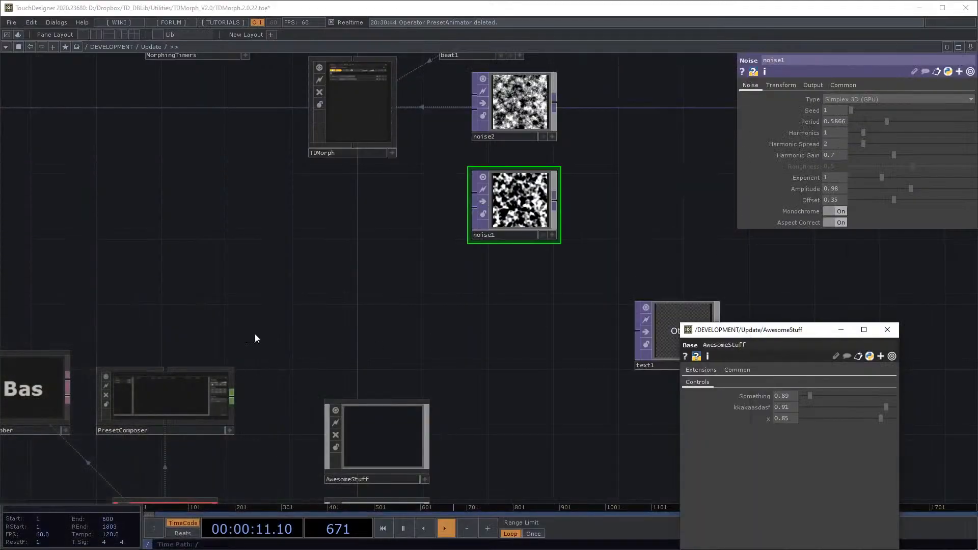
left_click_drag(255, 334, 340, 287)
left_click_drag(280, 360, 393, 273)
scroll(420, 258, "up", 3)
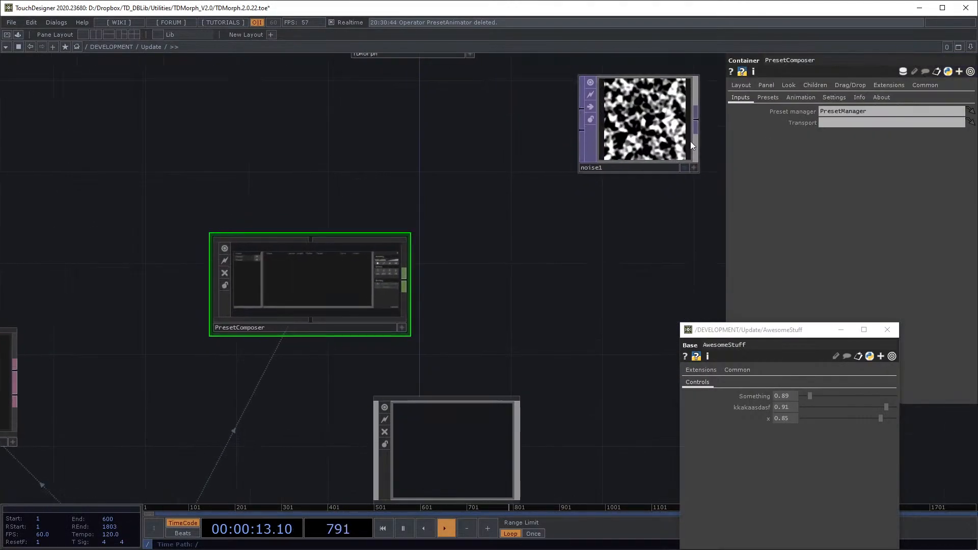
right_click(335, 270)
left_click(366, 246)
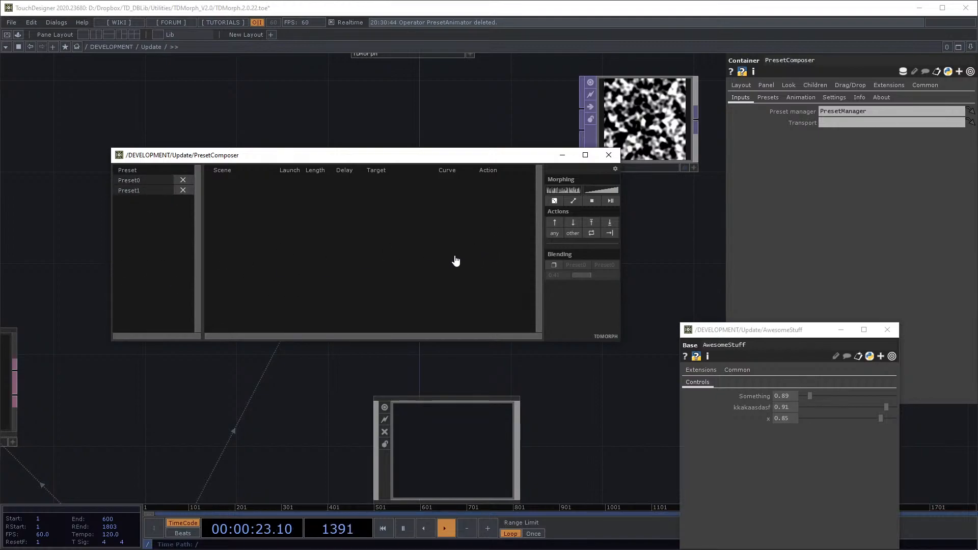
Step: Open the PresetComposer settings, try to import the Presets_X file from the Desktop, and dismiss the resulting dialog
left_click(615, 168)
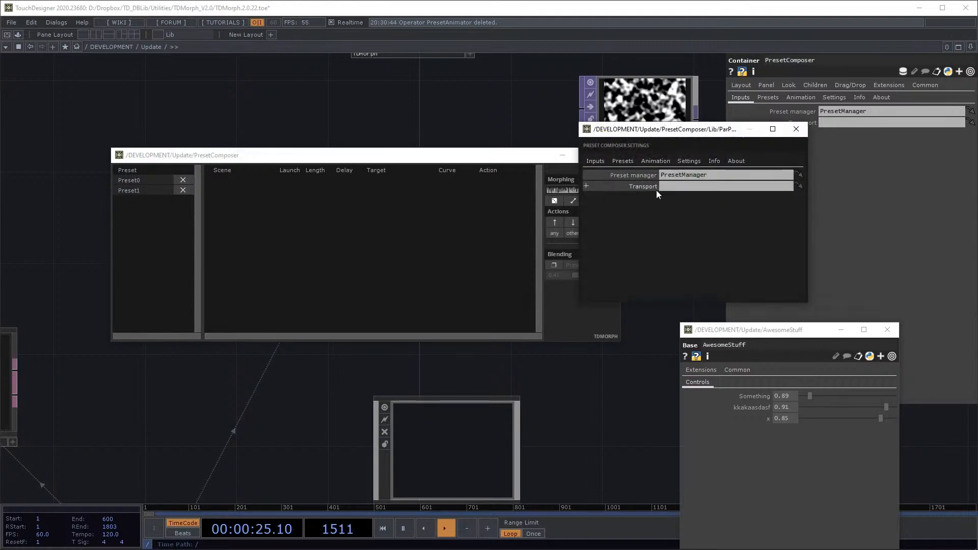
left_click(622, 162)
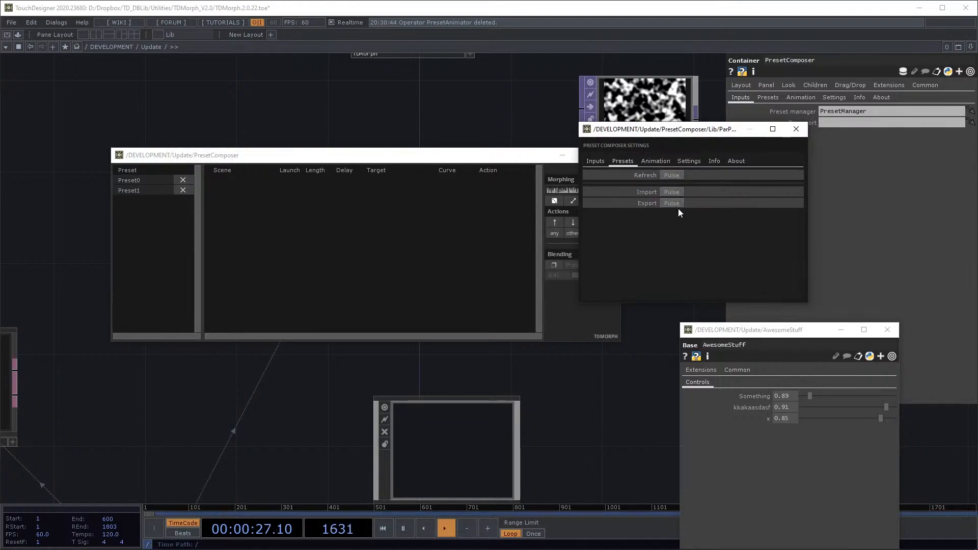
left_click(674, 192)
left_click(121, 91)
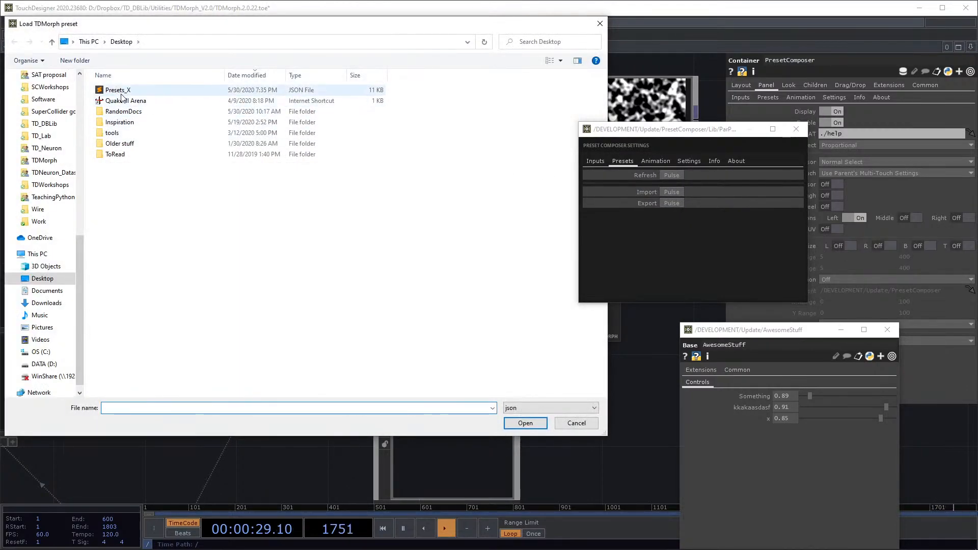
double_click(121, 91)
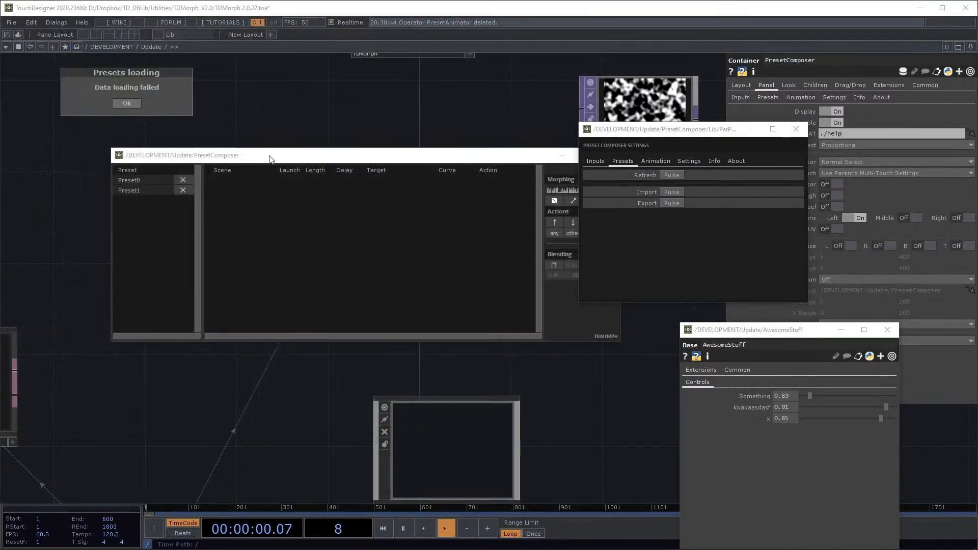
left_click(127, 103)
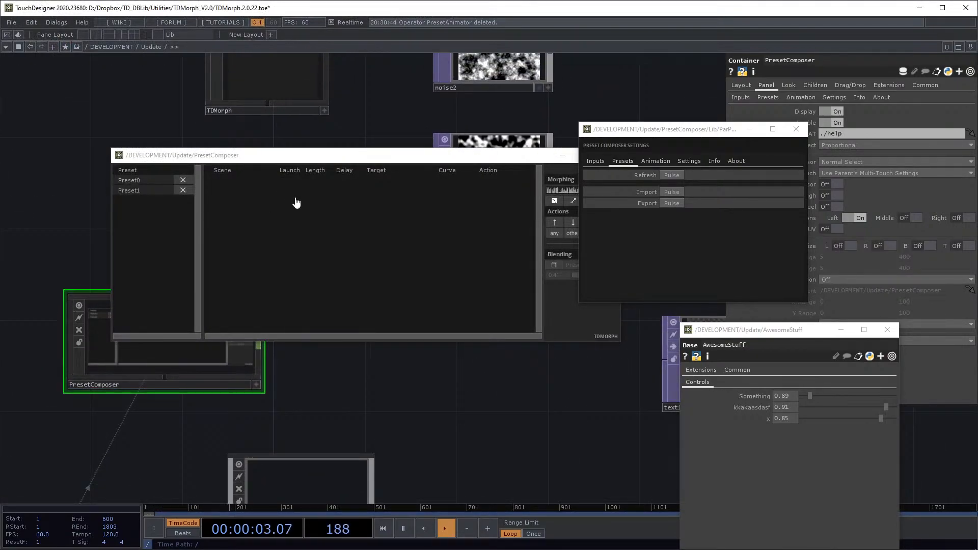
Step: Close the PresetComposer viewer, enter the component's network and open its extPresetComposer script in Sublime Text
left_click_drag(331, 159, 264, 194)
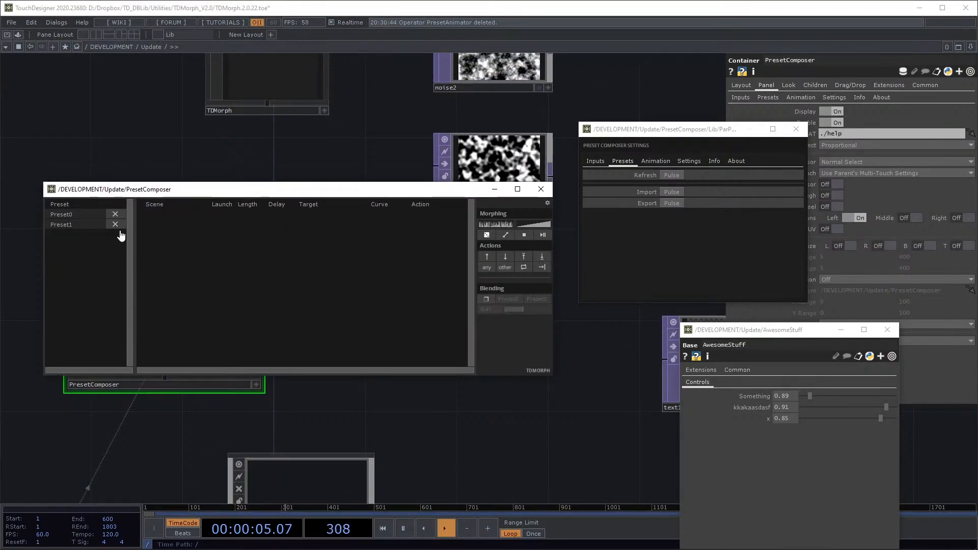
left_click(541, 189)
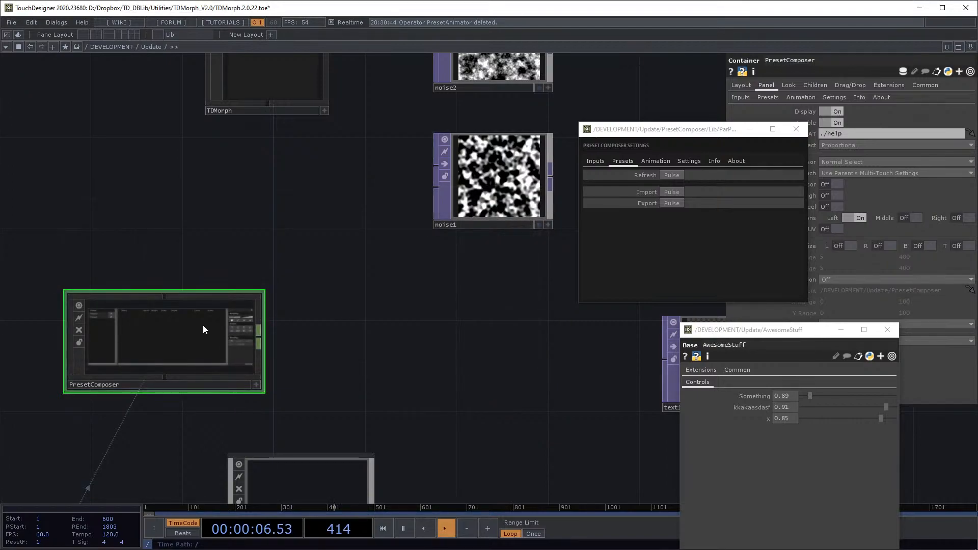
key("i")
left_click_drag(223, 202, 228, 238)
left_click(264, 173)
key("ctrl+e")
Step: Examine the ImportPresetsJSON and ExportPresetsJSON methods, focusing on the line that assigns data['scenes'] to self.Scenes
scroll(326, 290, "down", 3)
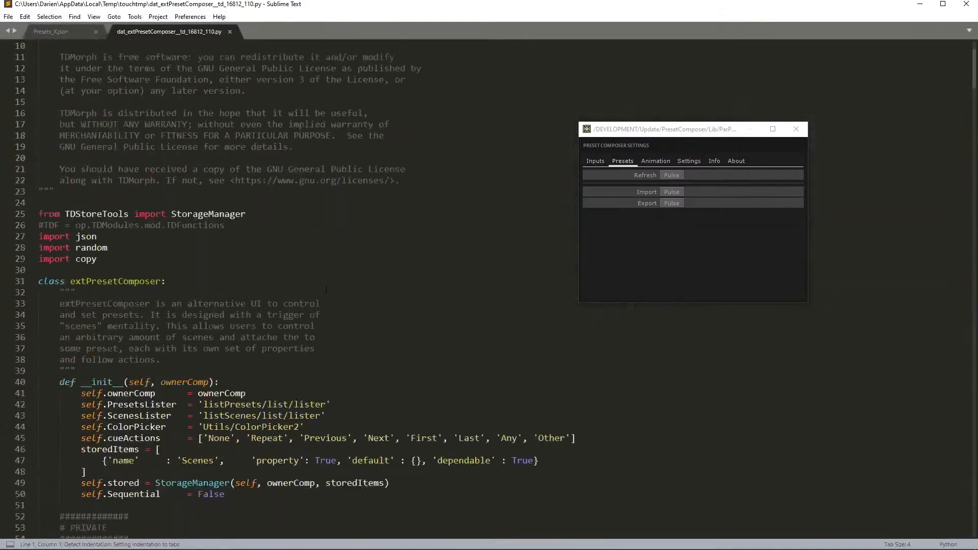
scroll(326, 290, "down", 20)
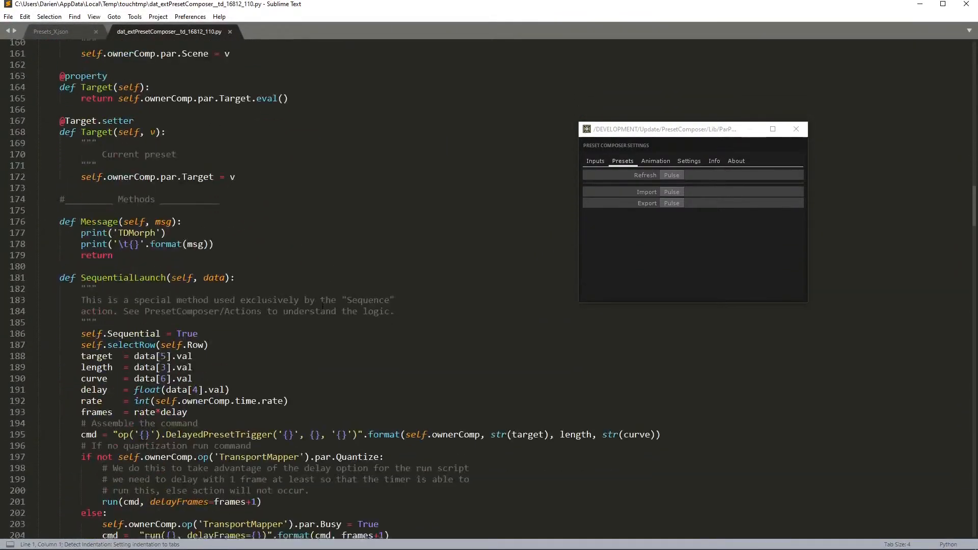
scroll(322, 306, "down", 20)
scroll(325, 303, "down", 20)
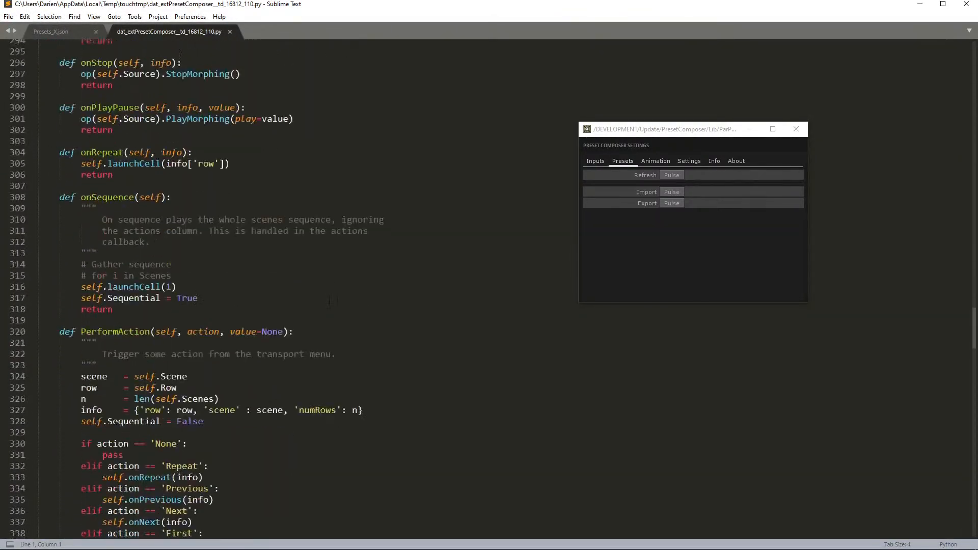
scroll(331, 303, "down", 20)
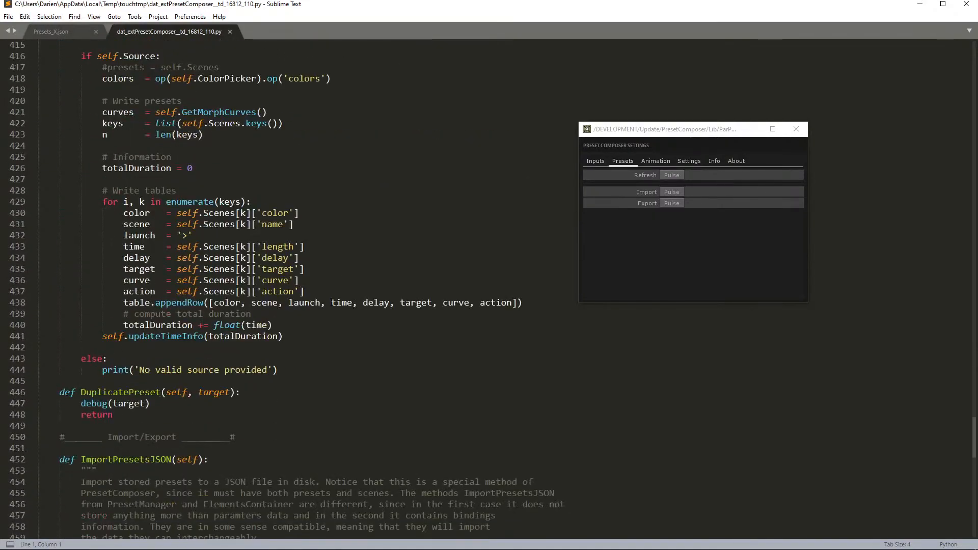
scroll(332, 302, "up", 7)
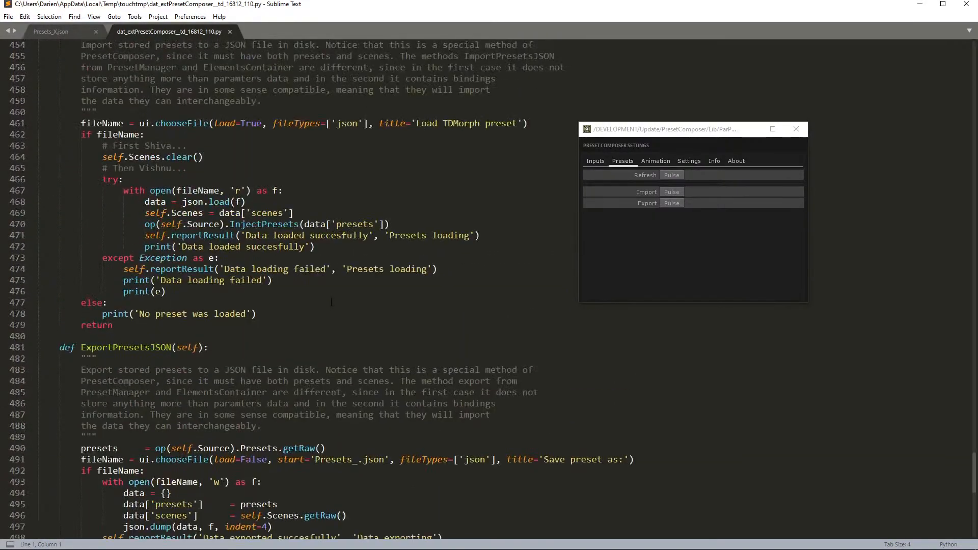
scroll(331, 303, "down", 3)
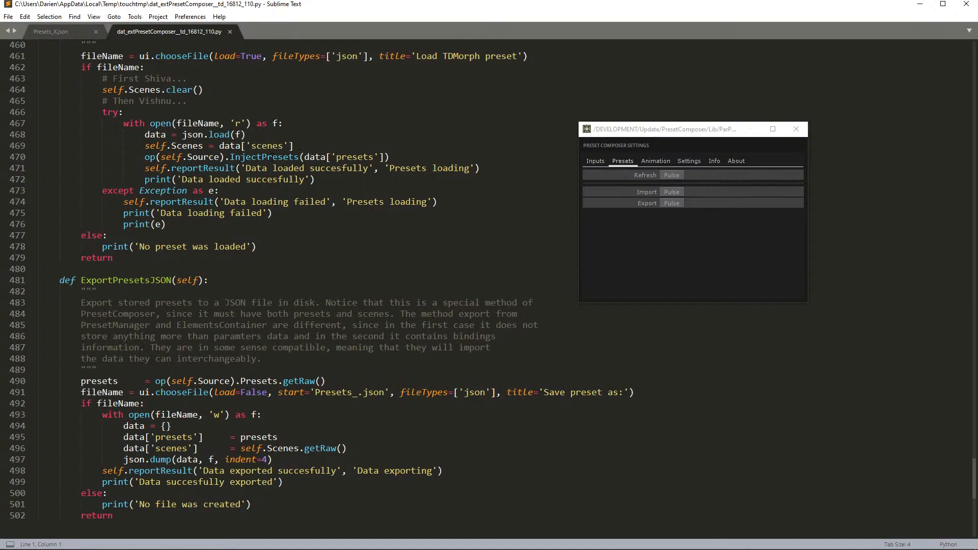
left_click_drag(312, 148, 162, 150)
left_click(232, 154)
left_click_drag(293, 147, 219, 147)
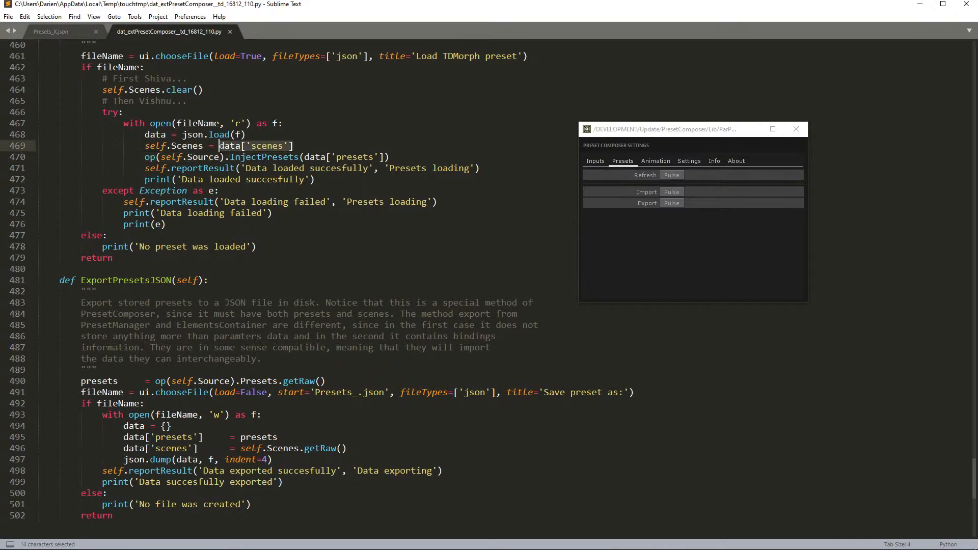
mouse_move(219, 152)
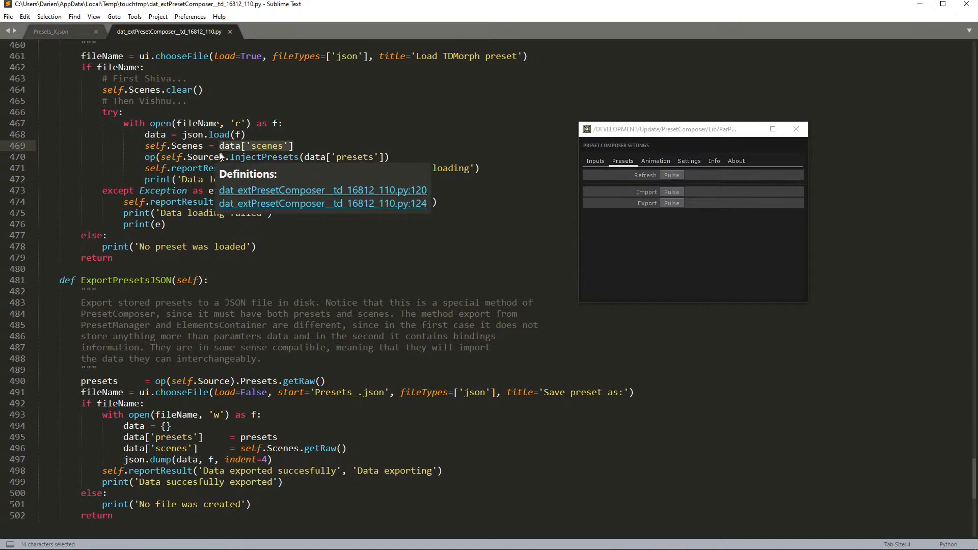
Step: Try commenting out the self.Scenes = data['scenes'] line in ImportPresetsJSON, and remove the comment mark again
left_click(145, 145)
type("#")
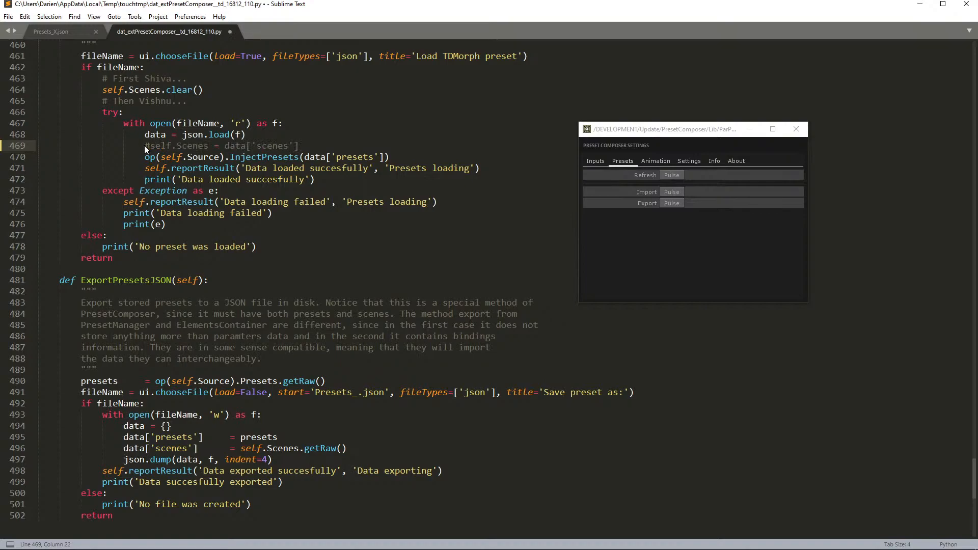
key("BackSpace")
left_click(293, 139)
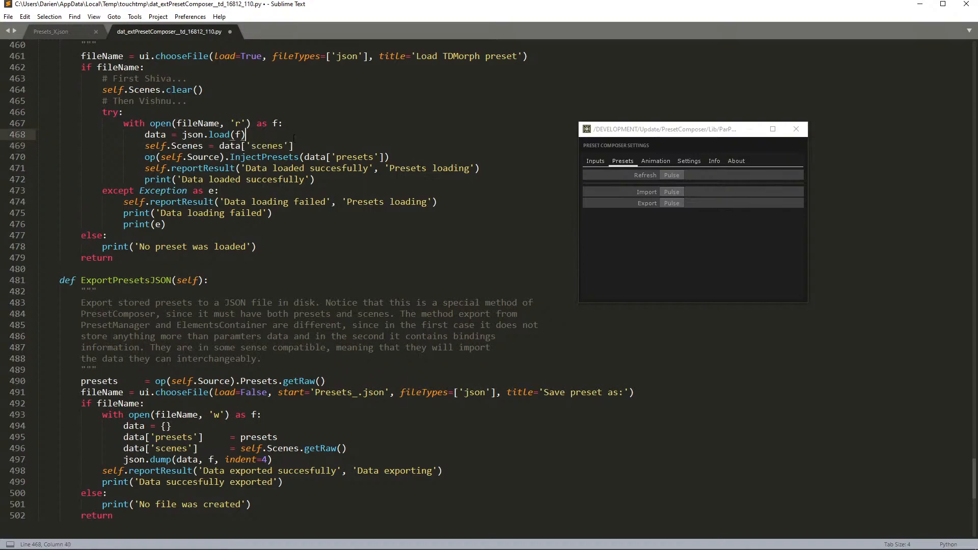
key("Return")
type("tr")
key("BackSpace")
key("BackSpace")
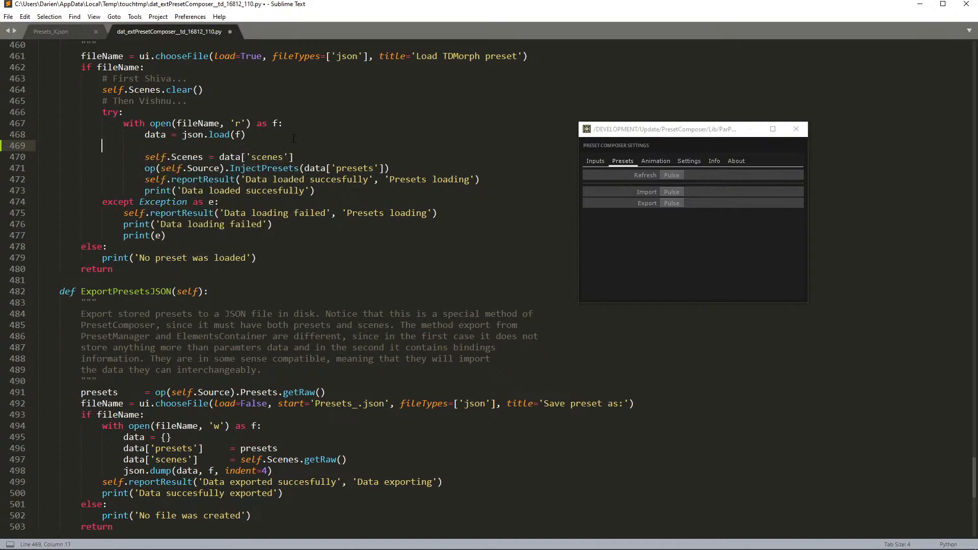
key("BackSpace")
key("BackSpace")
key("BackSpace")
key("BackSpace")
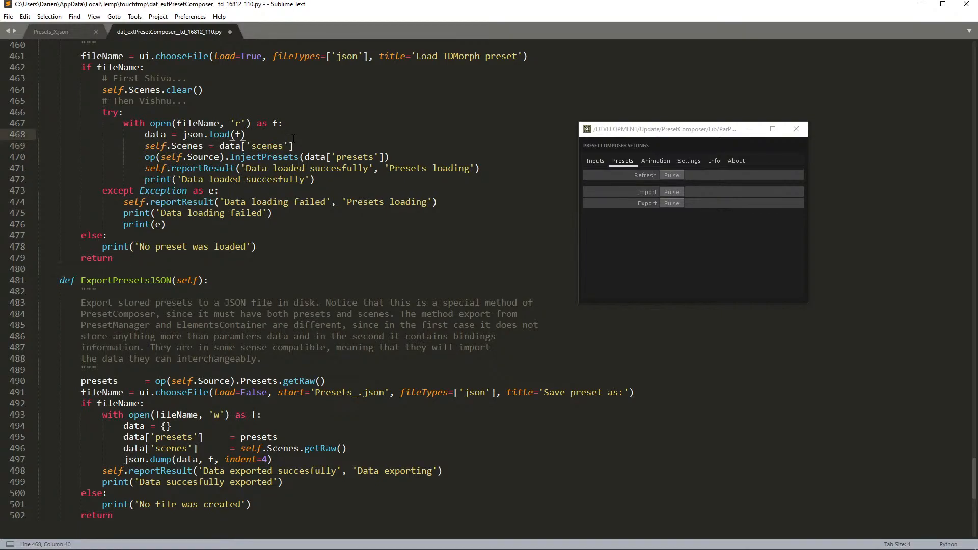
left_click(385, 156)
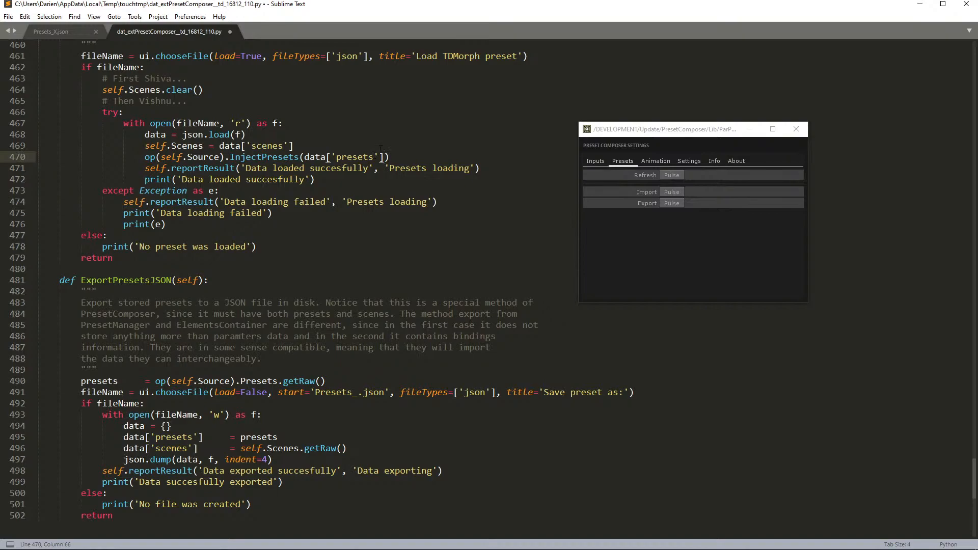
Step: Switch back to TouchDesigner and go up from the PresetComposer network to the Update network, where TDMorph sits
left_click(920, 4)
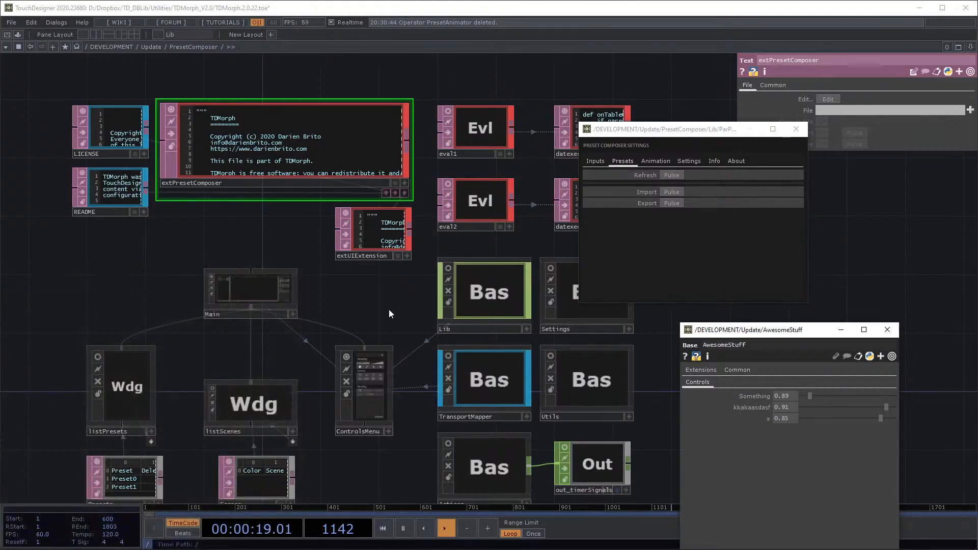
key("u")
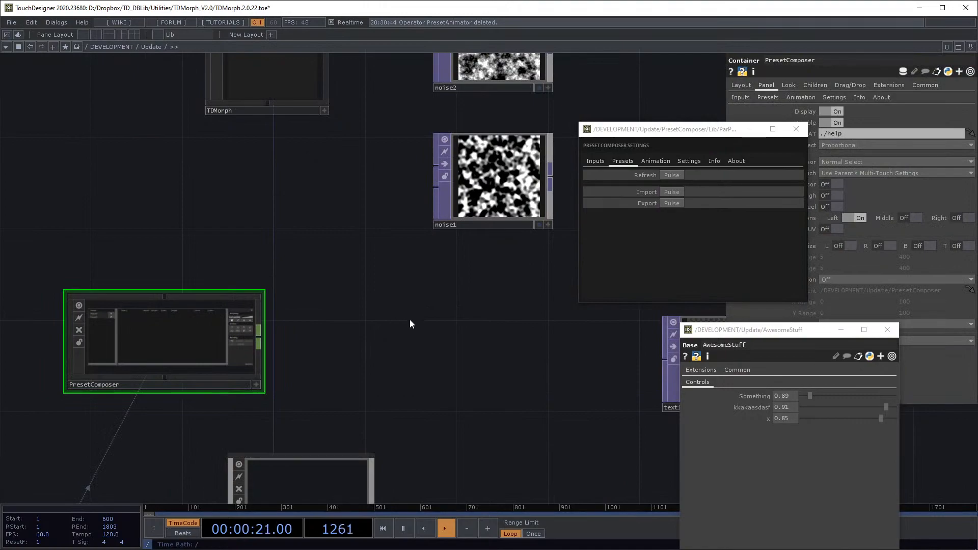
left_click_drag(409, 320, 471, 287)
scroll(471, 287, "down", 4)
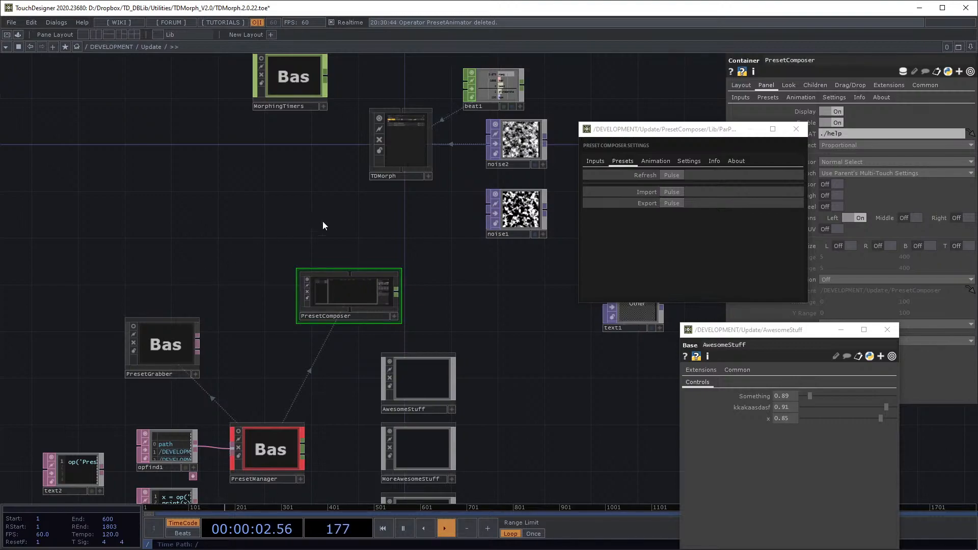
left_click_drag(323, 222, 274, 240)
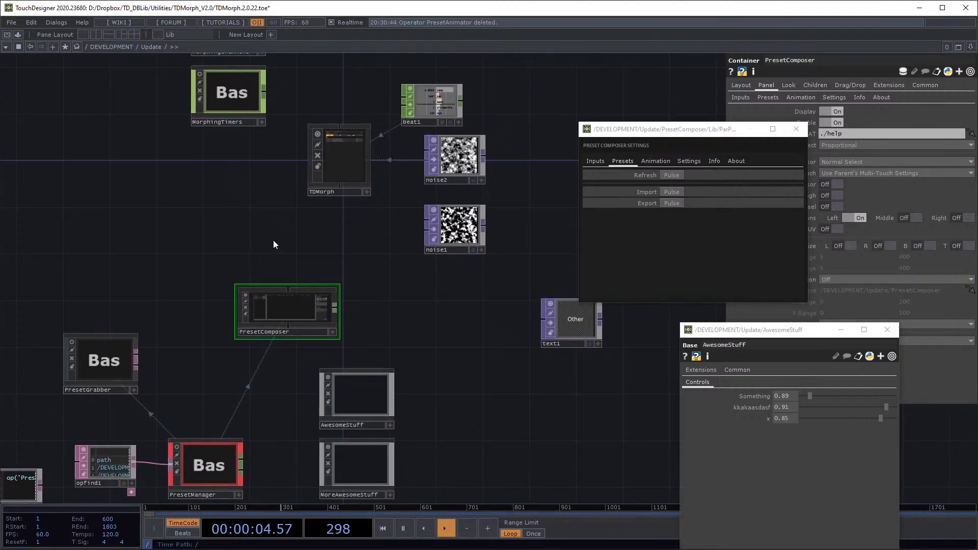
left_click_drag(305, 234, 327, 267)
scroll(325, 179, "up", 3)
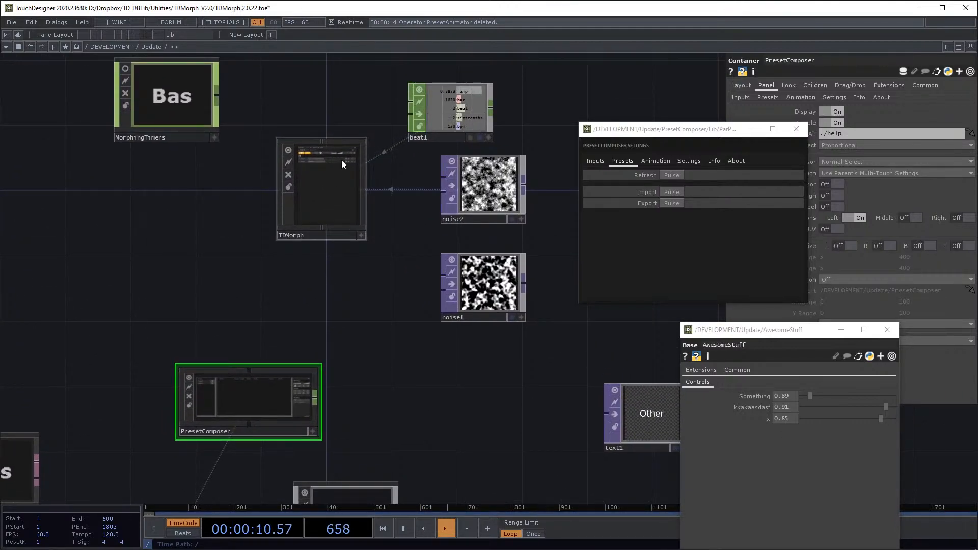
Step: Enter the TDMorph component and open its Lib network
key("i")
left_click_drag(264, 306, 140, 310)
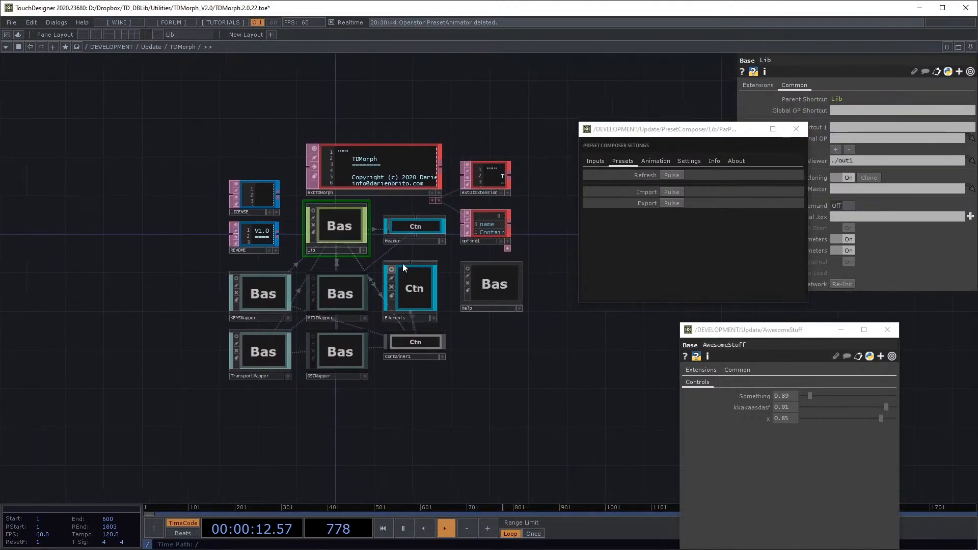
scroll(398, 245, "up", 3)
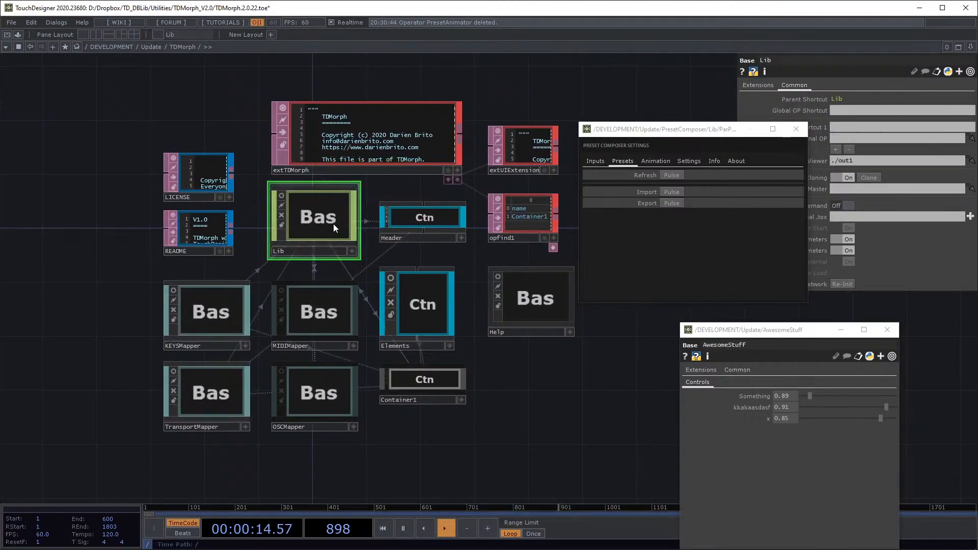
key("i")
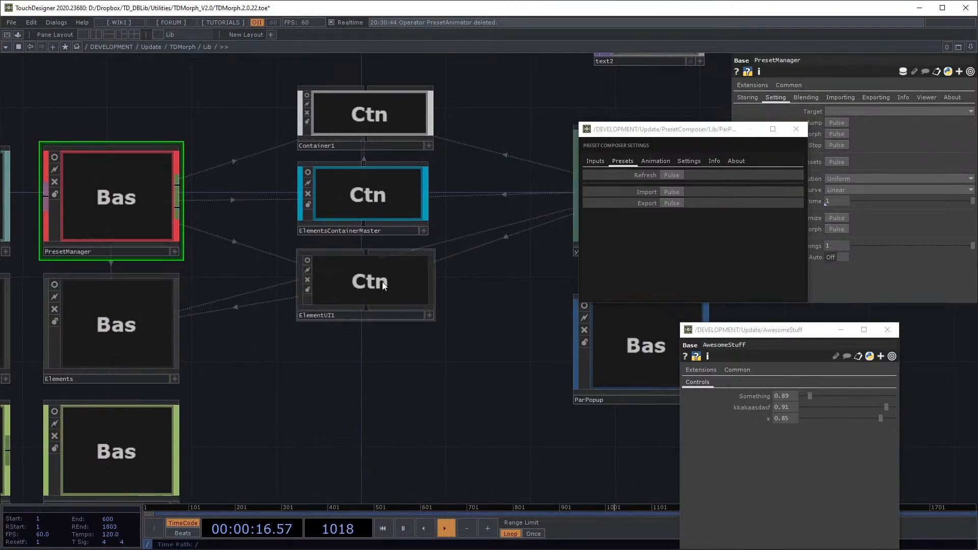
Step: Inspect the node storage of ElementUI1 with a temporary Examine DAT, and delete the DAT
left_click(382, 282)
left_click_drag(378, 354, 343, 333)
key("Tab")
left_click(329, 217)
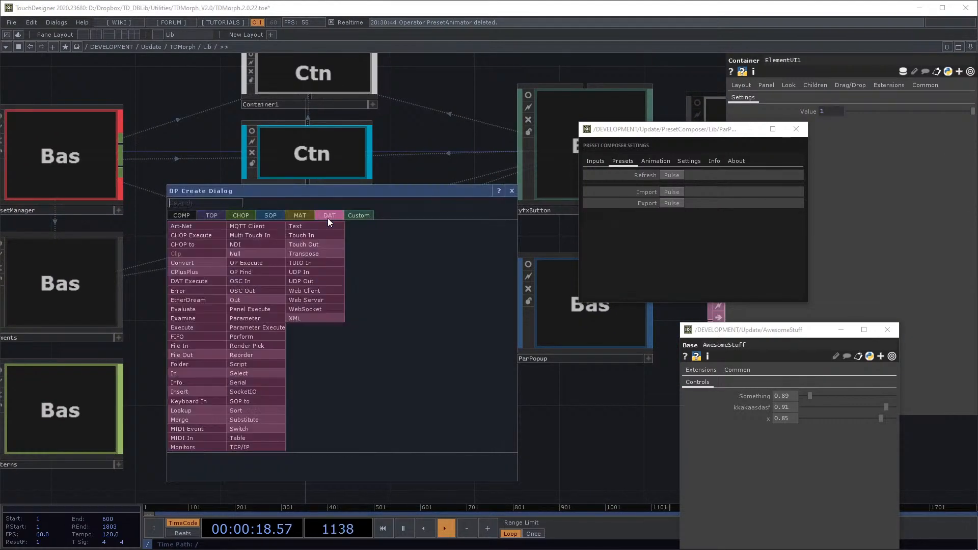
left_click(200, 317)
left_click(276, 347)
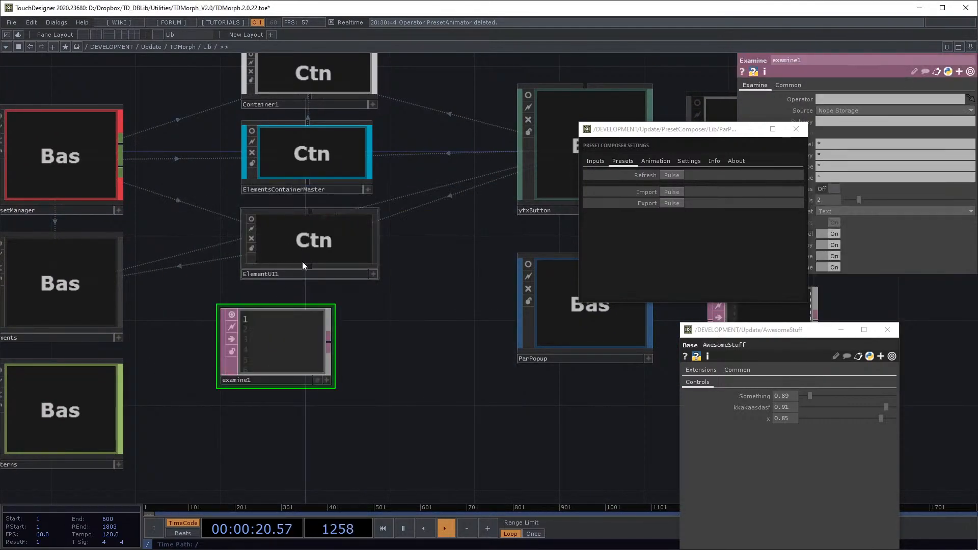
left_click_drag(303, 262, 301, 337)
scroll(365, 331, "up", 5)
left_click_drag(361, 319, 378, 295)
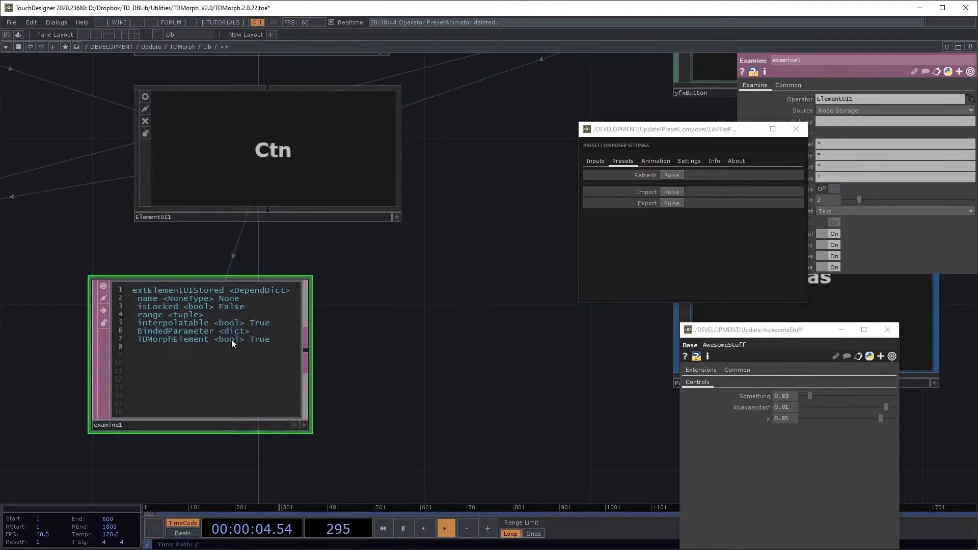
scroll(232, 340, "down", 3)
key("Delete")
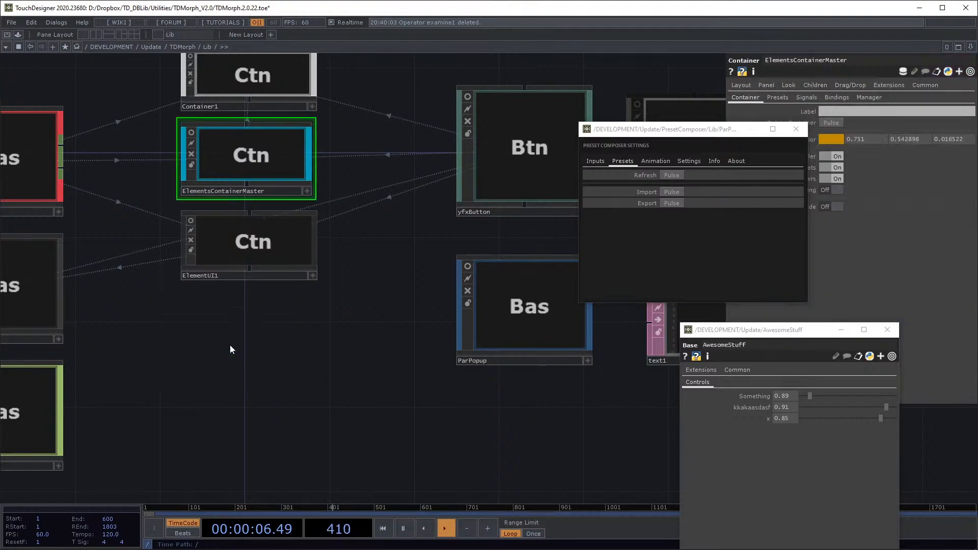
Step: Return to the Update network and delete PresetGrabber, PresetComposer, PresetManager, their helper DATs and the three AwesomeStuff bases
scroll(264, 341, "down", 10)
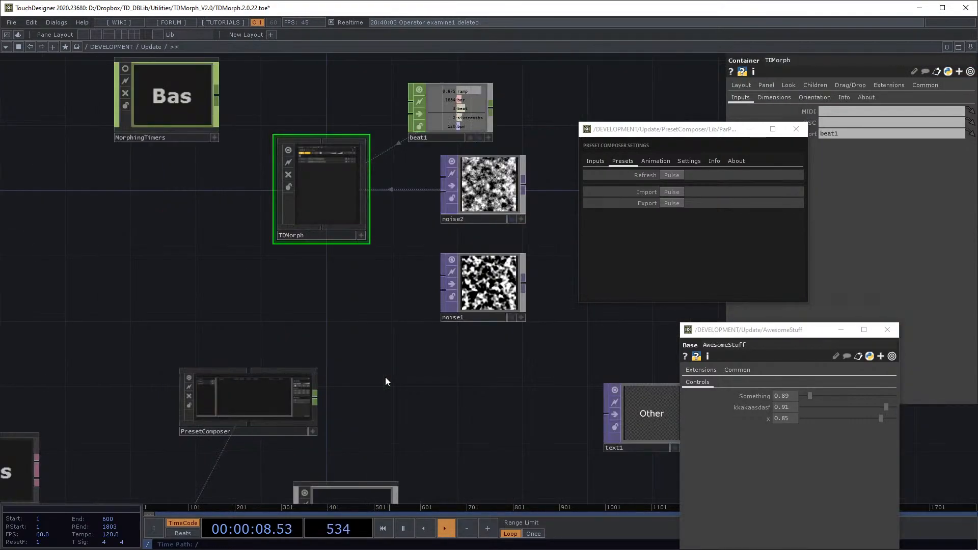
left_click_drag(413, 377, 391, 330)
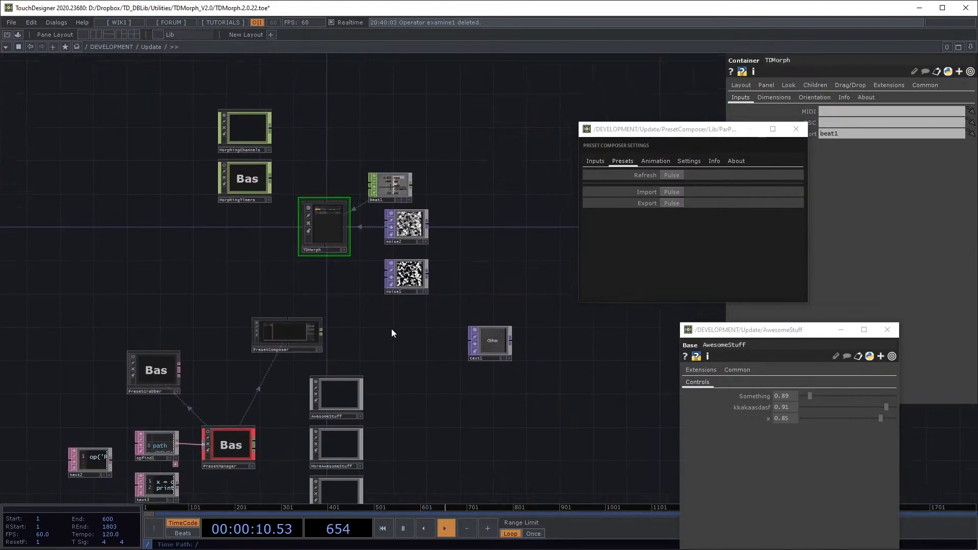
left_click_drag(277, 337, 227, 380)
scroll(309, 289, "down", 5)
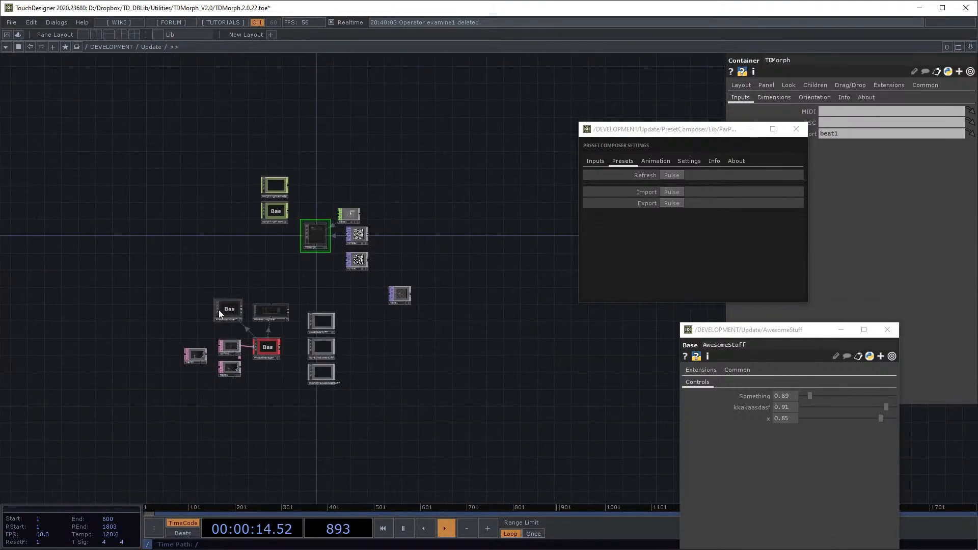
scroll(218, 310, "up", 5)
right_click_drag(146, 301, 455, 475)
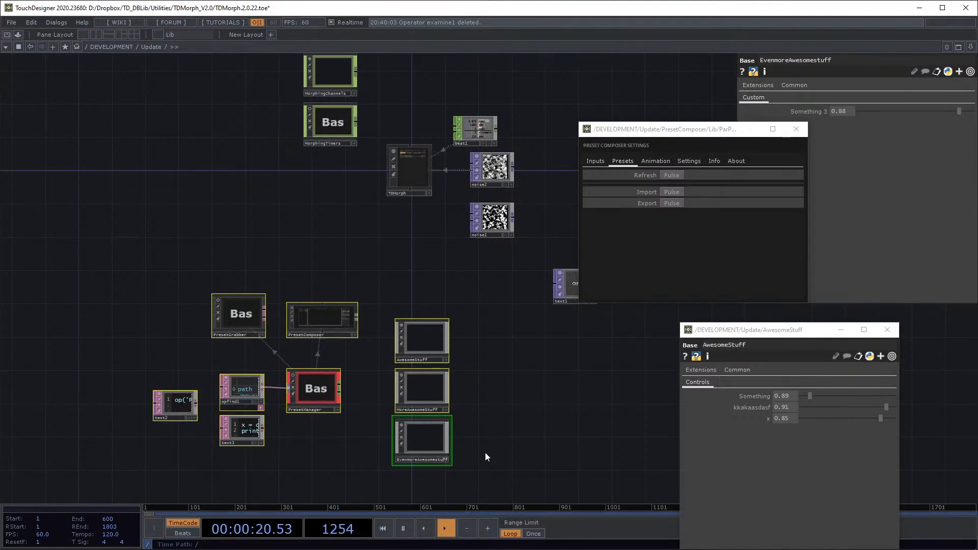
key("Delete")
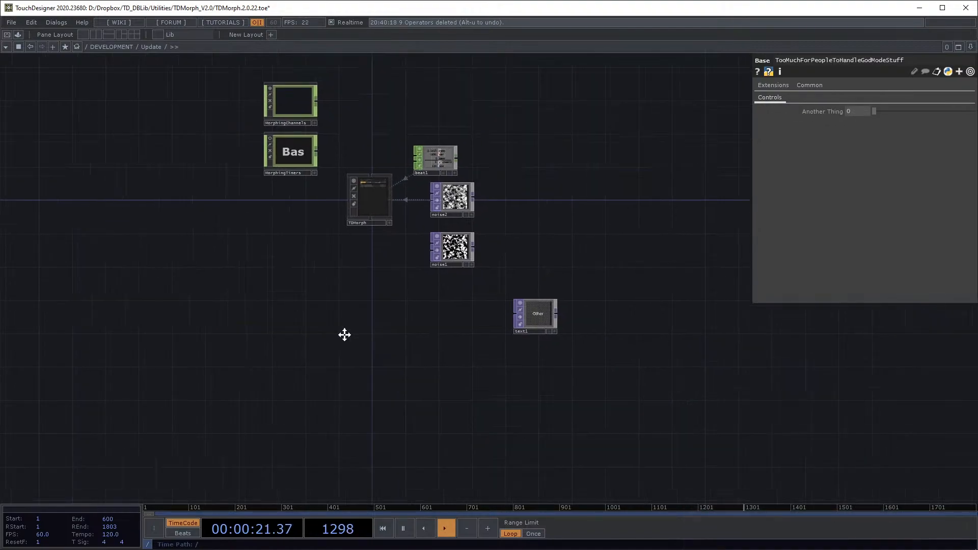
Step: Delete the beat1 operator and clear the Transport input reference of TDMorph
left_click(379, 204)
key("Delete")
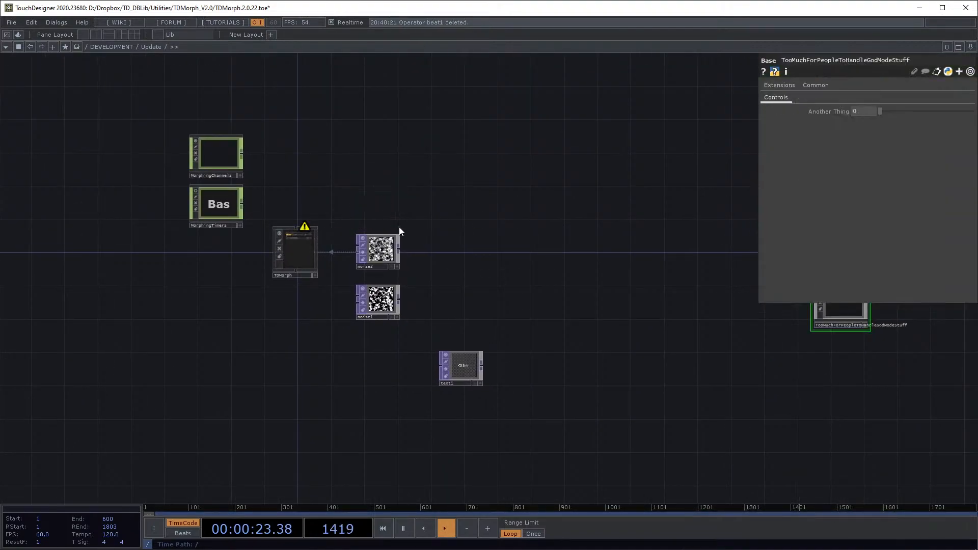
scroll(400, 224, "up", 5)
left_click_drag(289, 236, 378, 209)
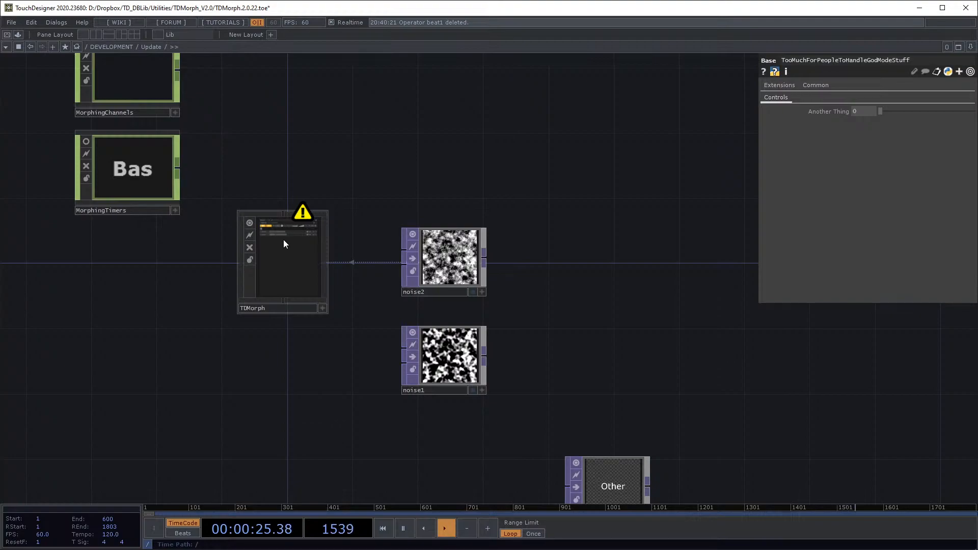
left_click(283, 239)
left_click(835, 133)
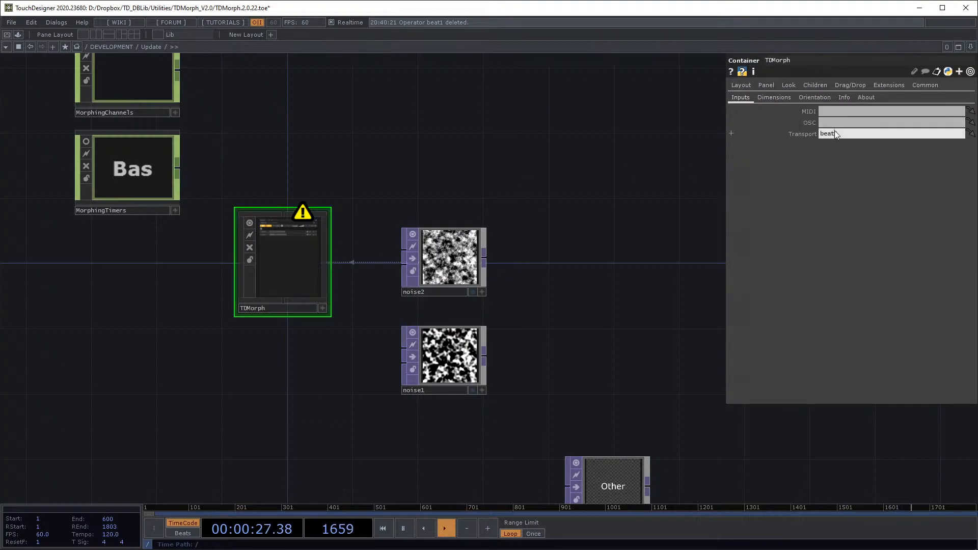
key("BackSpace")
key("Return")
Step: Open the TDMorph viewer, expand the harmon element's settings, enable its signal and change the signal type to Pattern
scroll(280, 261, "up", 4)
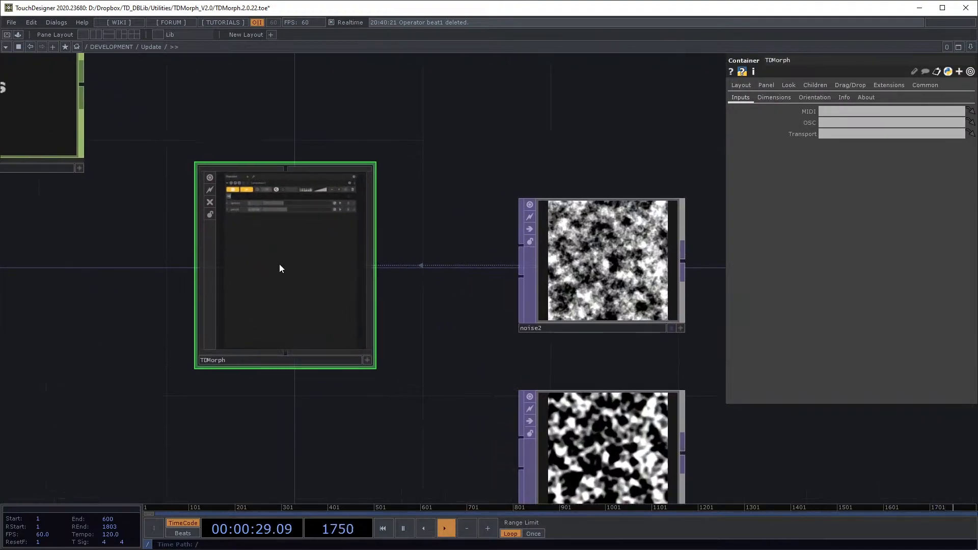
right_click(288, 222)
left_click(307, 202)
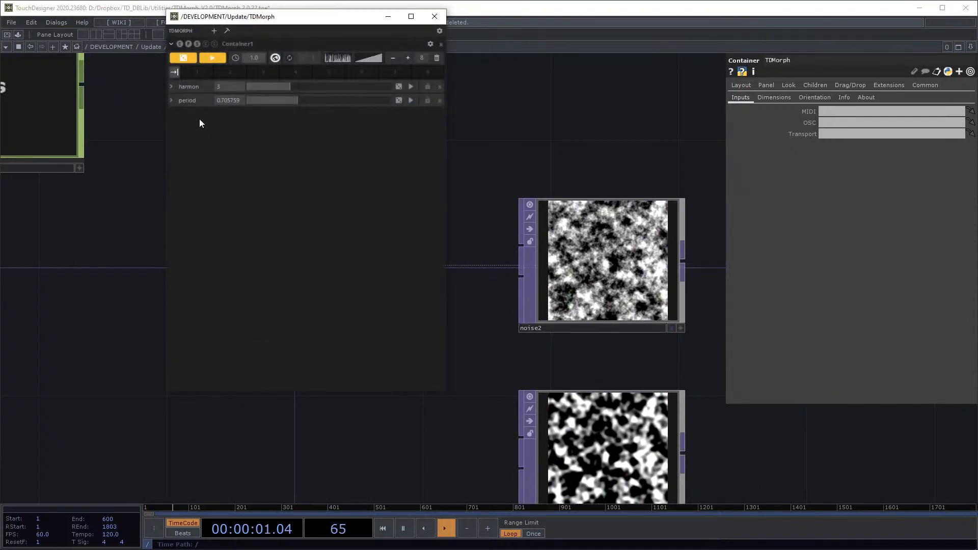
left_click(172, 87)
left_click(214, 59)
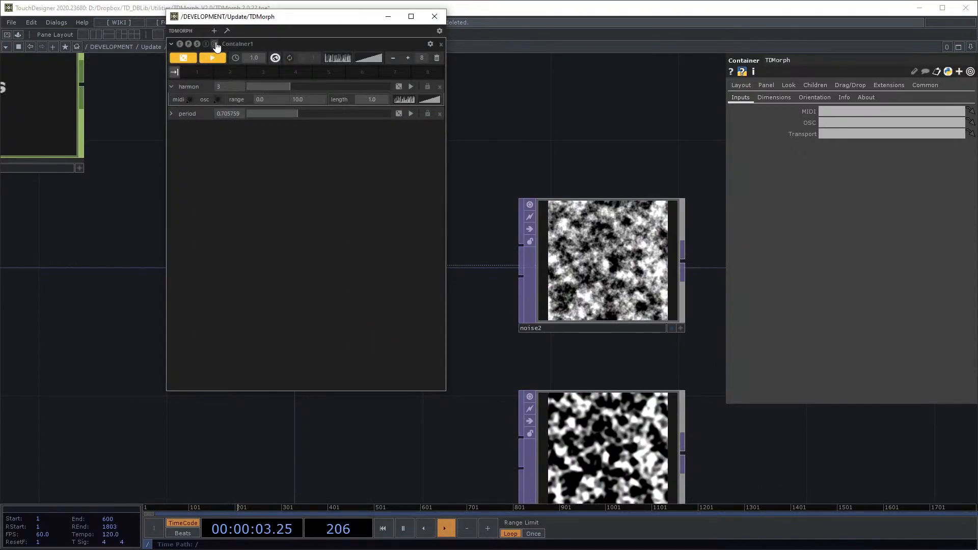
left_click(190, 112)
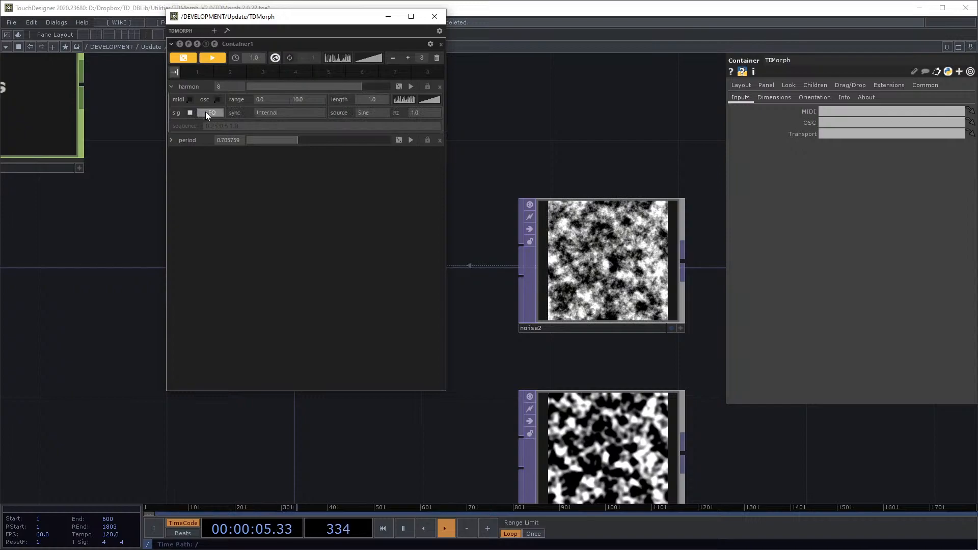
left_click(208, 112)
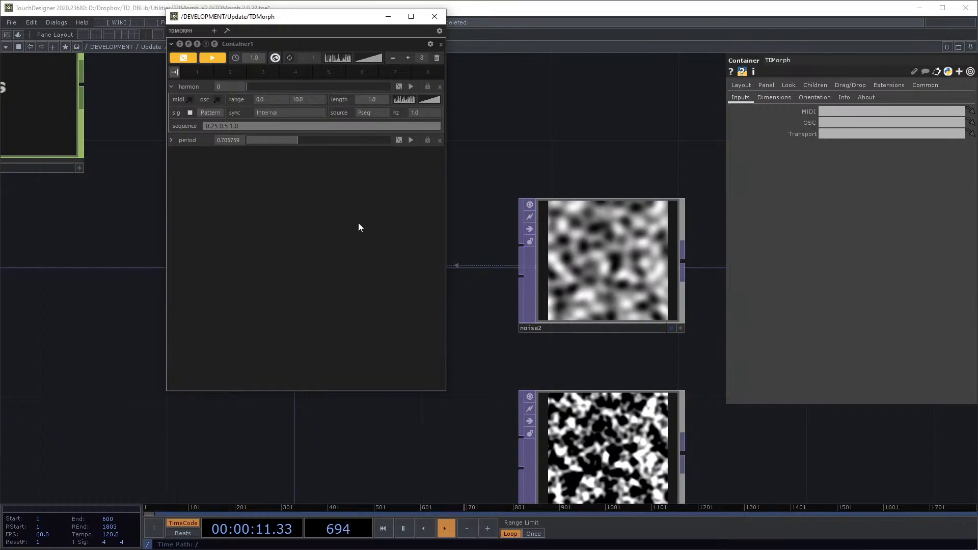
Step: Close the TDMorph viewer window and toggle the node's viewer off and on again
left_click(435, 16)
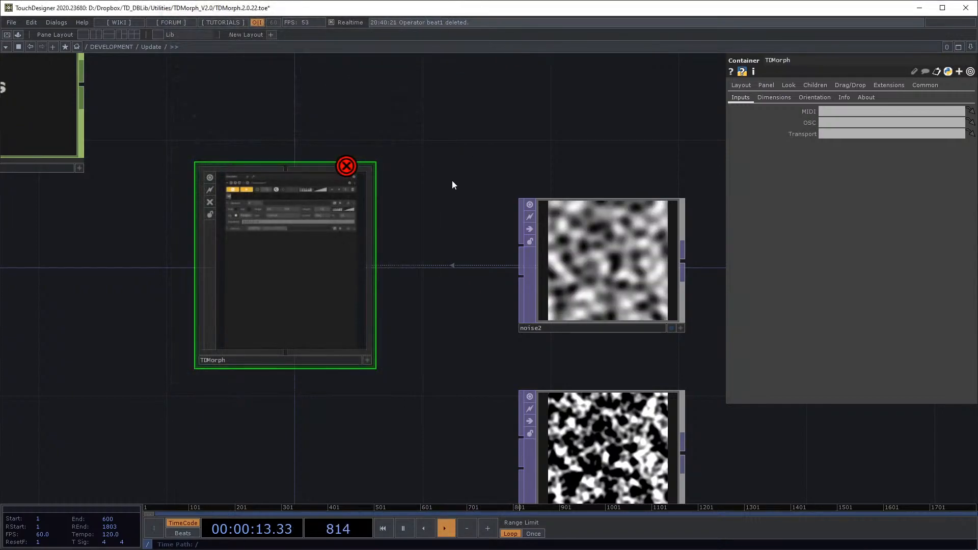
left_click(211, 176)
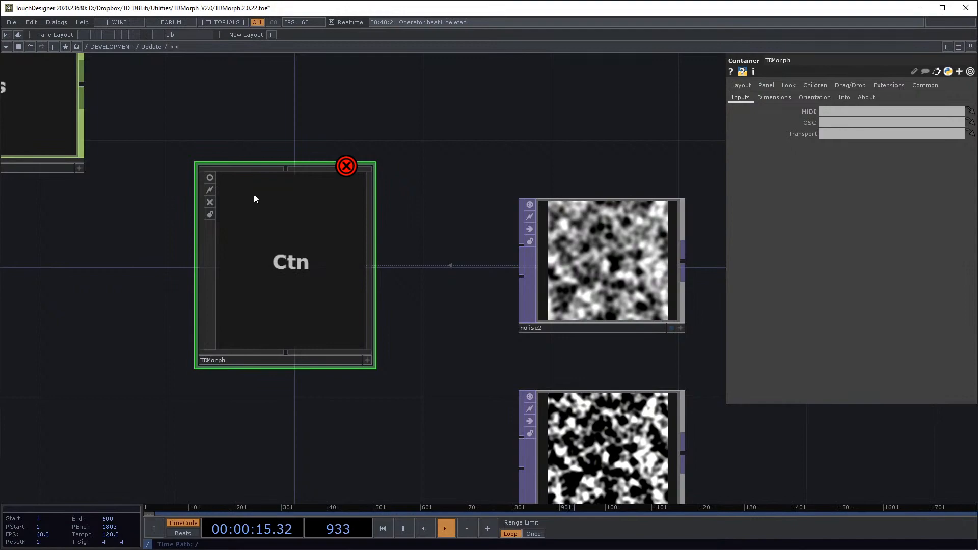
left_click(210, 179)
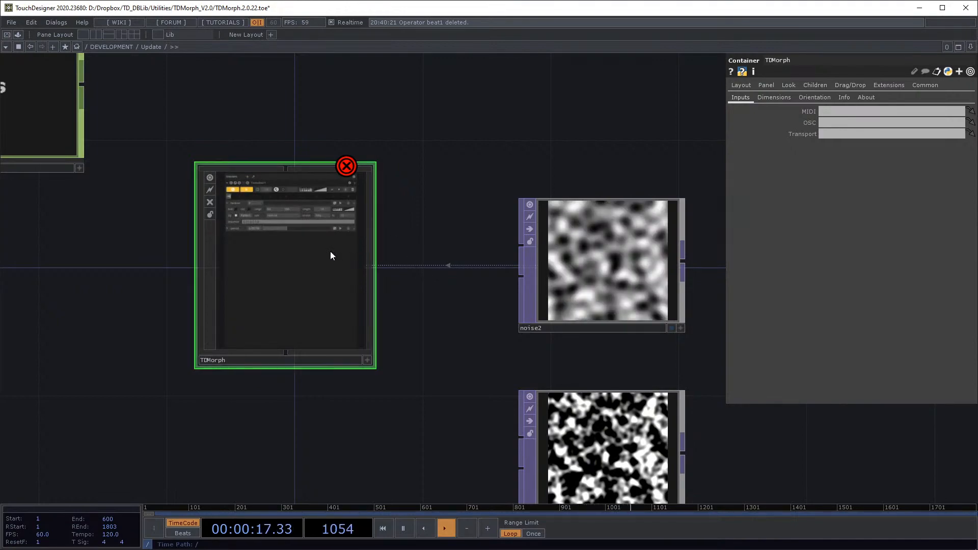
Step: Reopen the TDMorph viewer, turn off the harmon element's signal and close the window
right_click(295, 238)
left_click(316, 215)
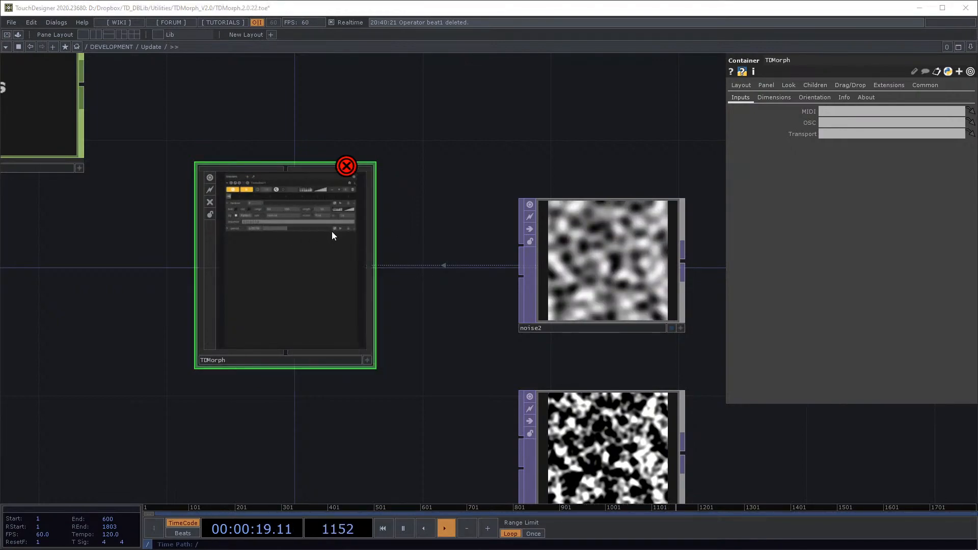
left_click(198, 125)
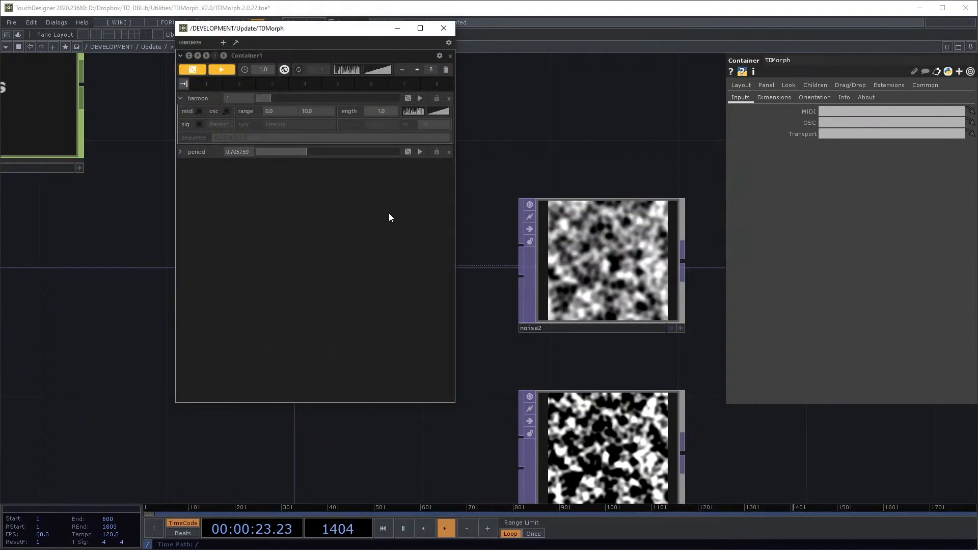
left_click(444, 28)
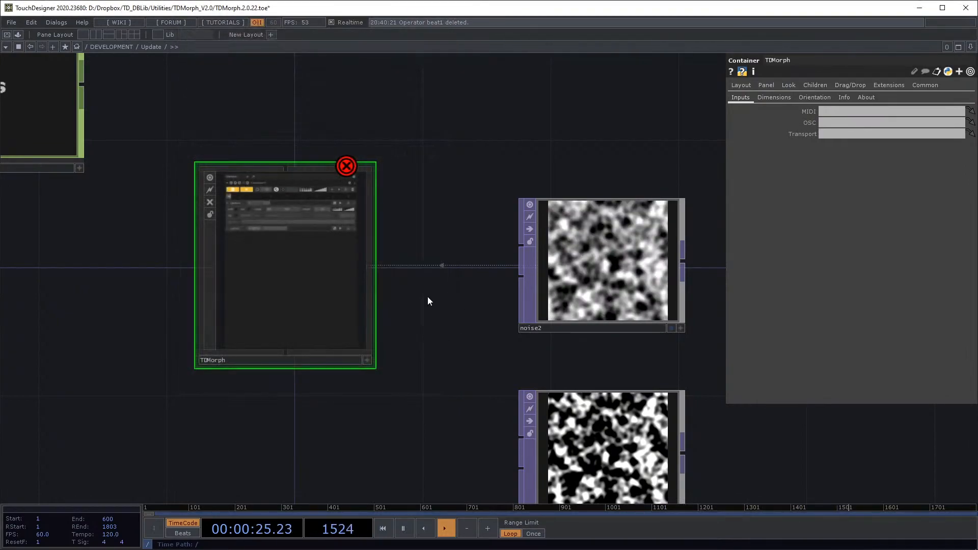
Step: Open the TDMorph viewer, add the Patterns tool to the network and close the viewer window
scroll(328, 248, "down", 2)
right_click(296, 240)
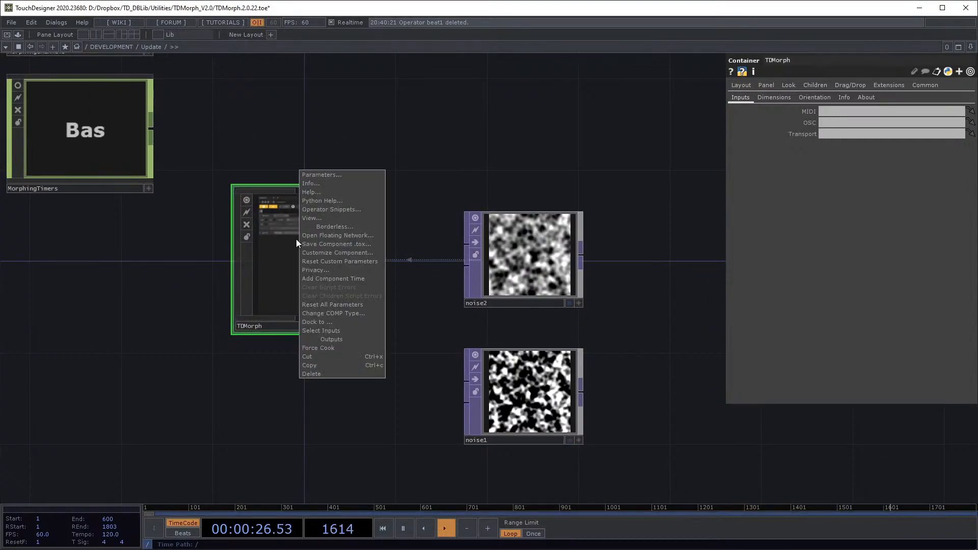
left_click(311, 215)
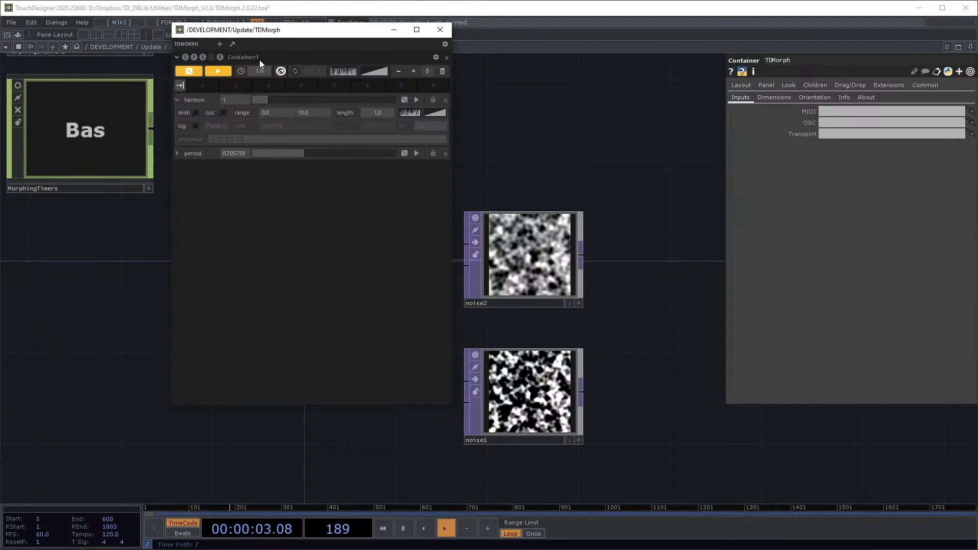
left_click(236, 46)
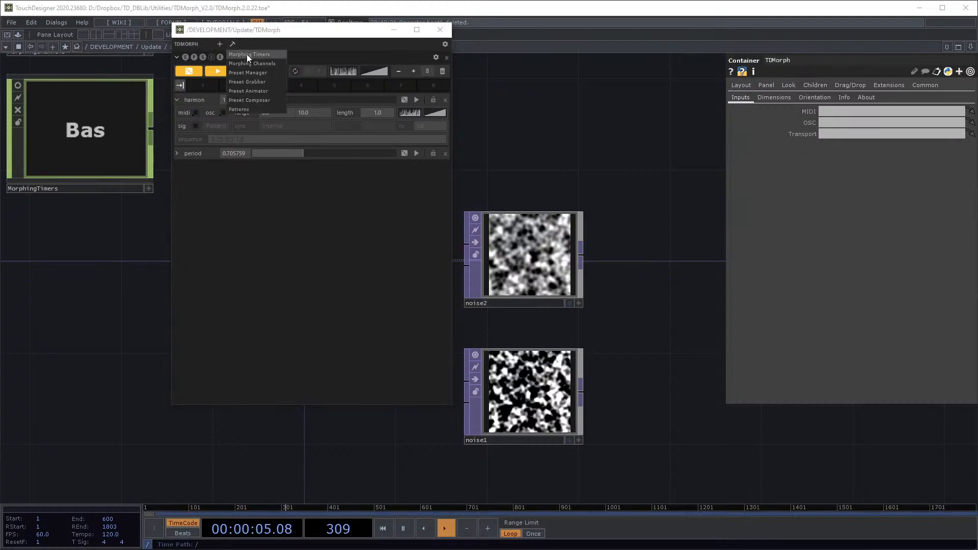
left_click(248, 109)
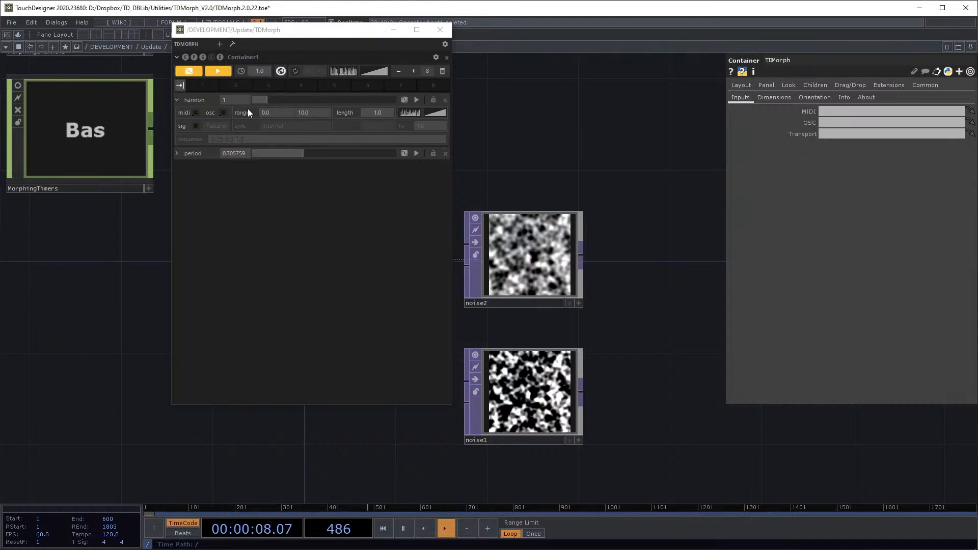
left_click(440, 30)
Step: Look inside the Patterns component at its scripts, license and readme, and return to the Update network
scroll(515, 109, "down", 5)
left_click_drag(393, 285, 427, 147)
scroll(371, 301, "up", 2)
scroll(430, 269, "up", 2)
scroll(408, 246, "up", 2)
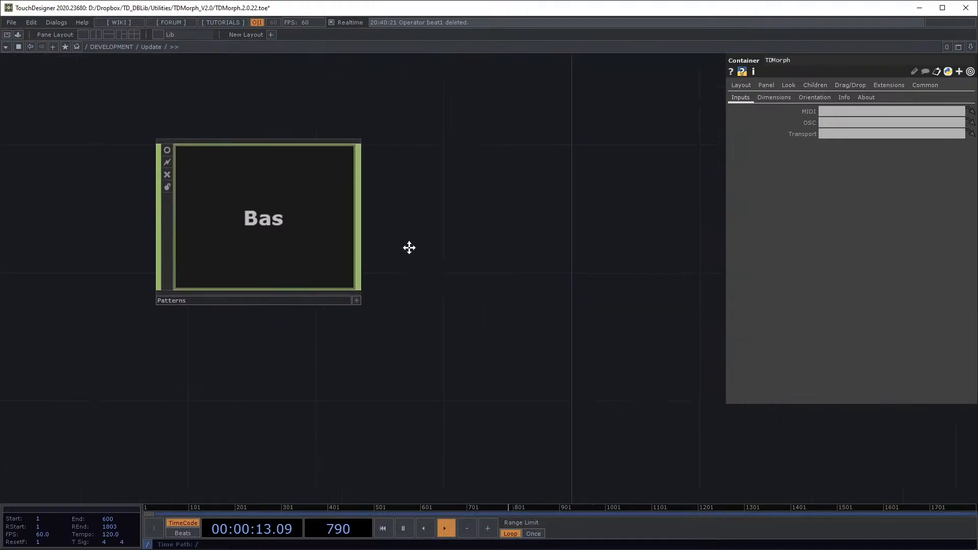
scroll(250, 198, "up", 2)
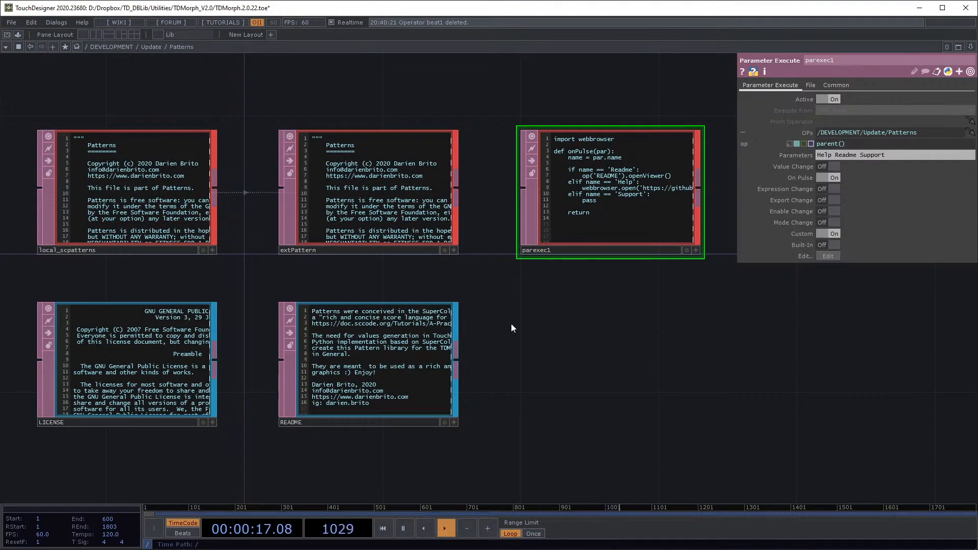
left_click_drag(538, 360, 578, 364)
scroll(82, 228, "up", 3)
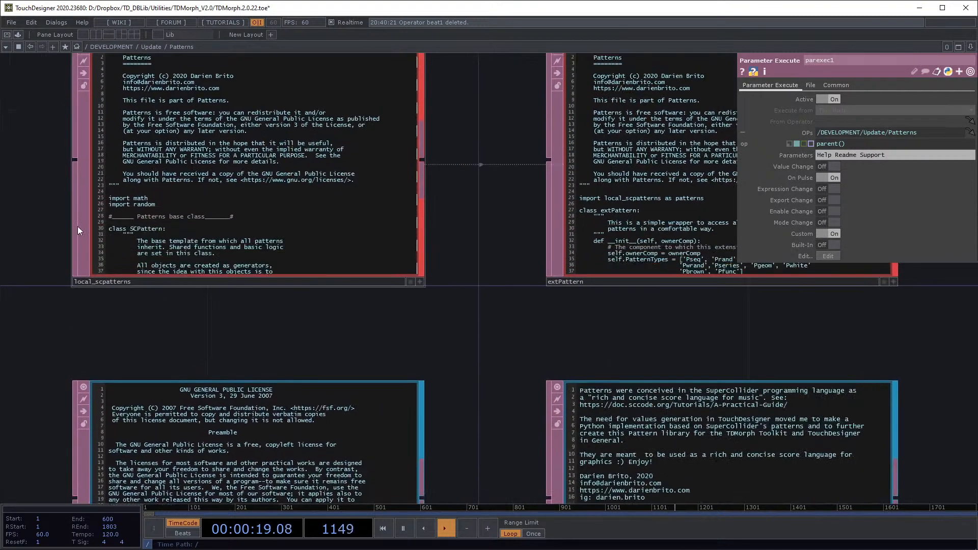
scroll(410, 321, "down", 3)
scroll(416, 320, "down", 4)
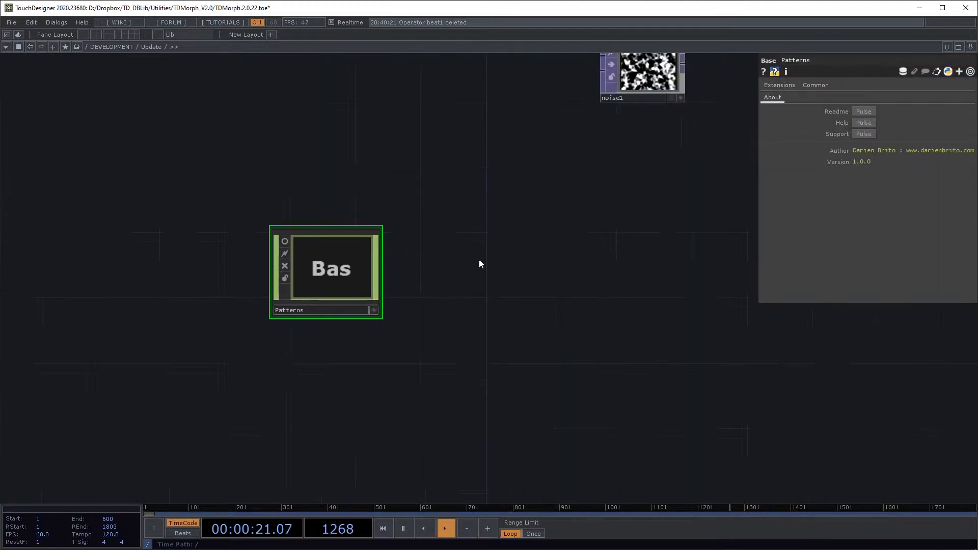
Step: Create a Text DAT and place it beside the Patterns component
left_click_drag(464, 204, 390, 320)
left_click_drag(401, 269, 437, 124)
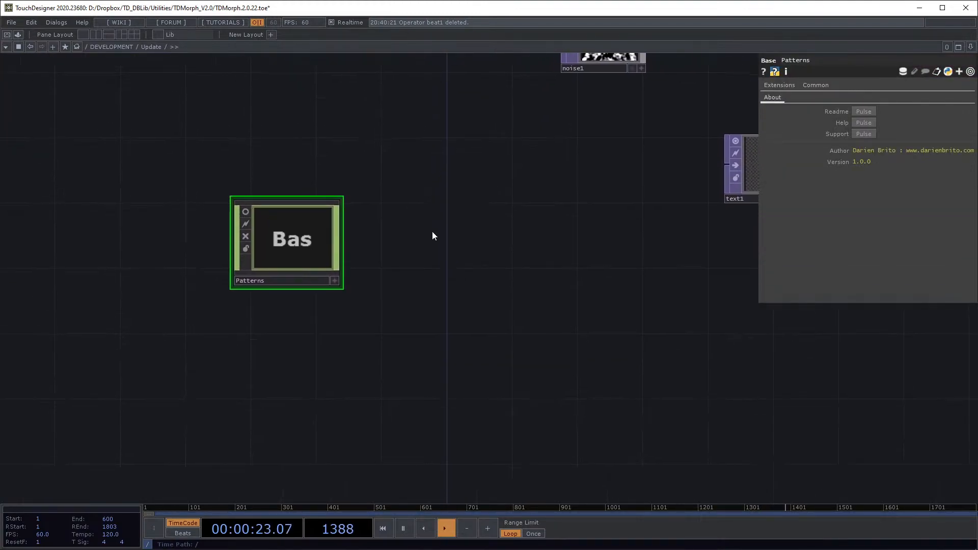
scroll(423, 265, "up", 2)
left_click_drag(452, 259, 402, 267)
key("Tab")
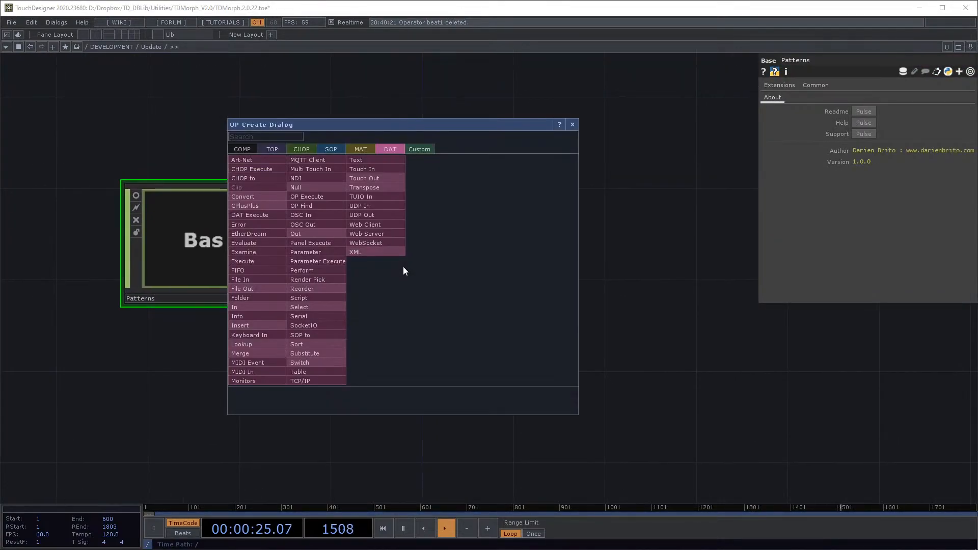
left_click(367, 162)
left_click(395, 241)
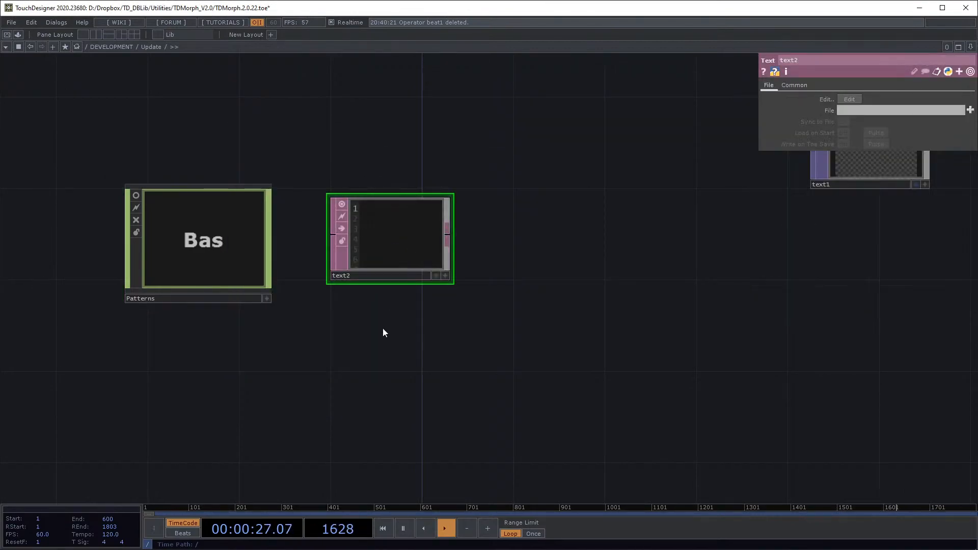
Step: Start the text2 script by assigning the Patterns operator to p with p = op('Patterns')
left_click_drag(376, 341, 164, 331)
left_click(160, 328)
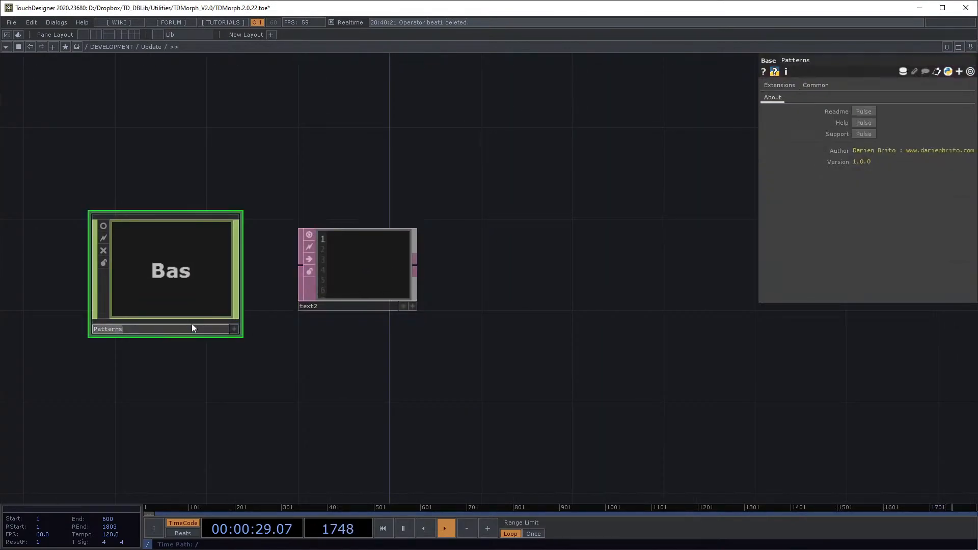
scroll(350, 261, "up", 4)
left_click(310, 218)
type("o")
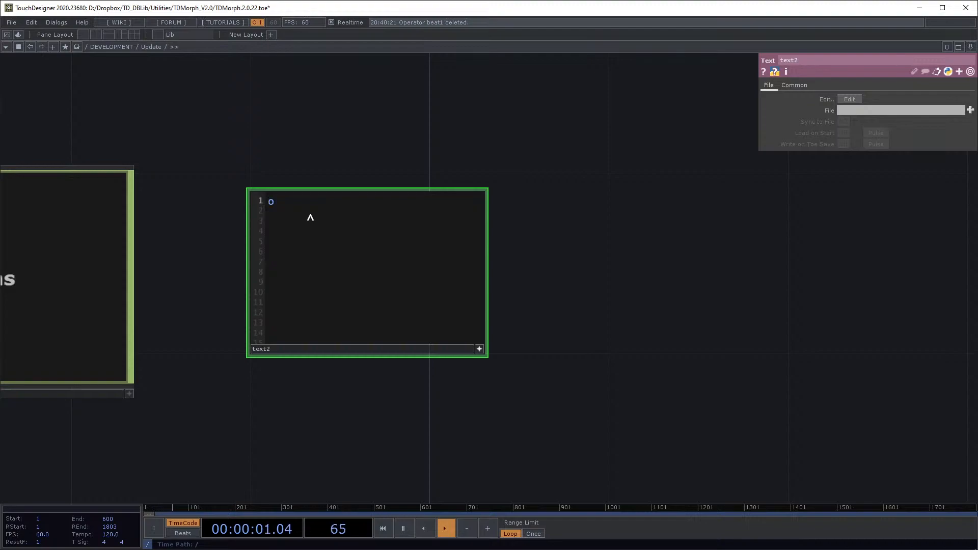
type("p('Patterns').")
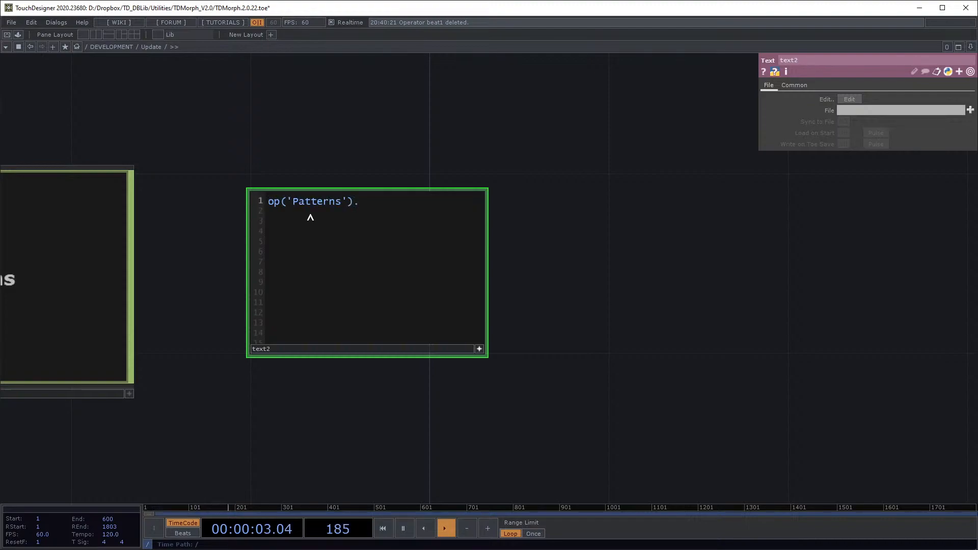
left_click(268, 206)
type("p =")
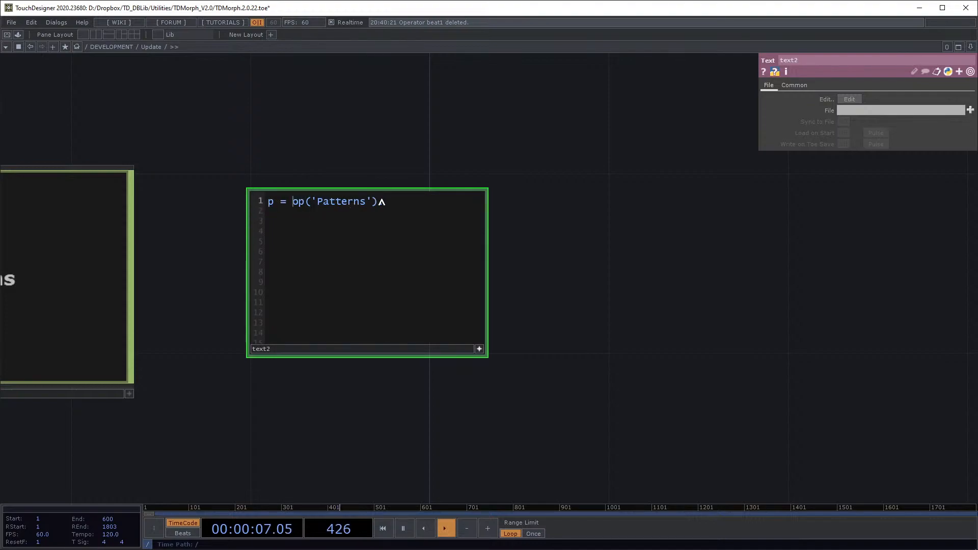
Step: Add the line patt = p.Pseq([1, 2, 3], 'inf') to the script in text2
left_click(384, 204)
type("Pseq")
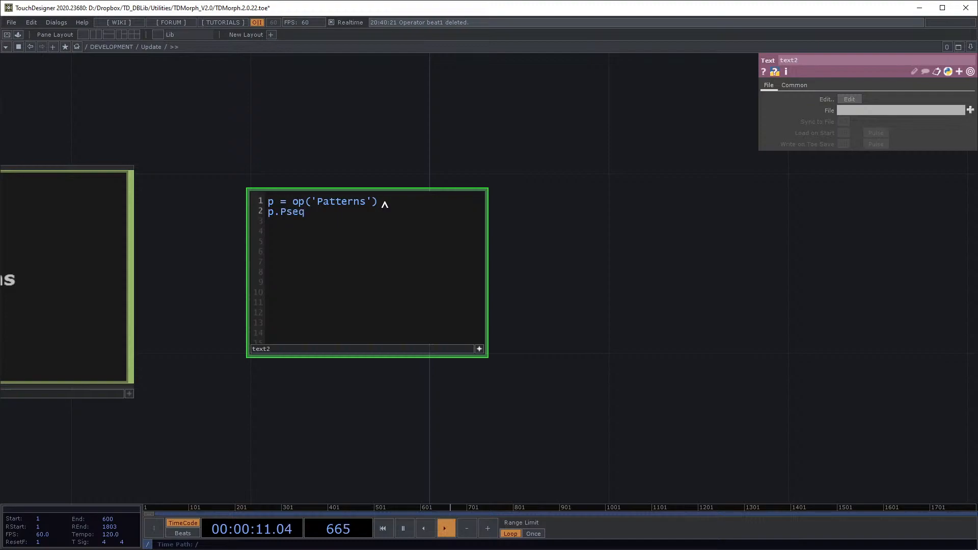
type("([1, 2, 3], 'i")
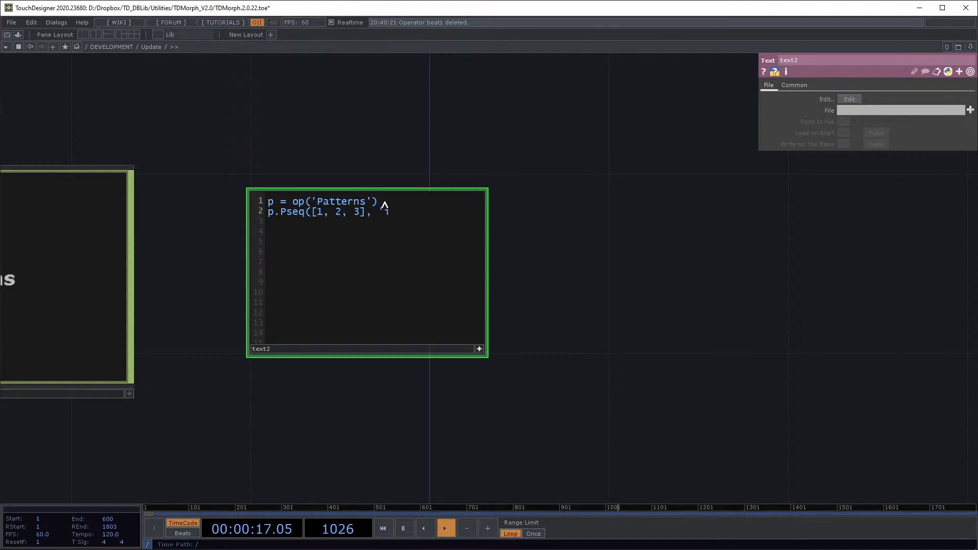
type("nf'")
key("Return")
left_click_drag(366, 224, 309, 225)
left_click(404, 222)
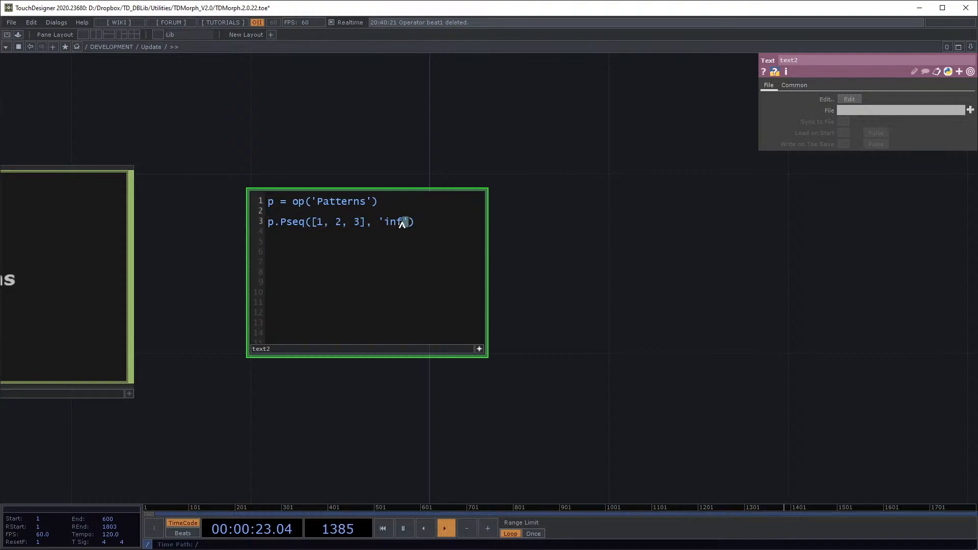
left_click_drag(402, 224, 381, 226)
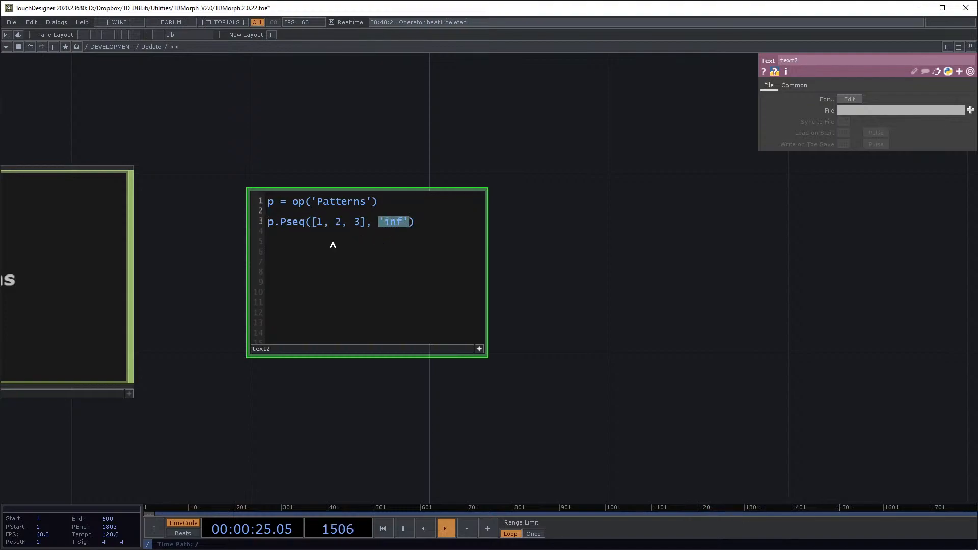
left_click(275, 226)
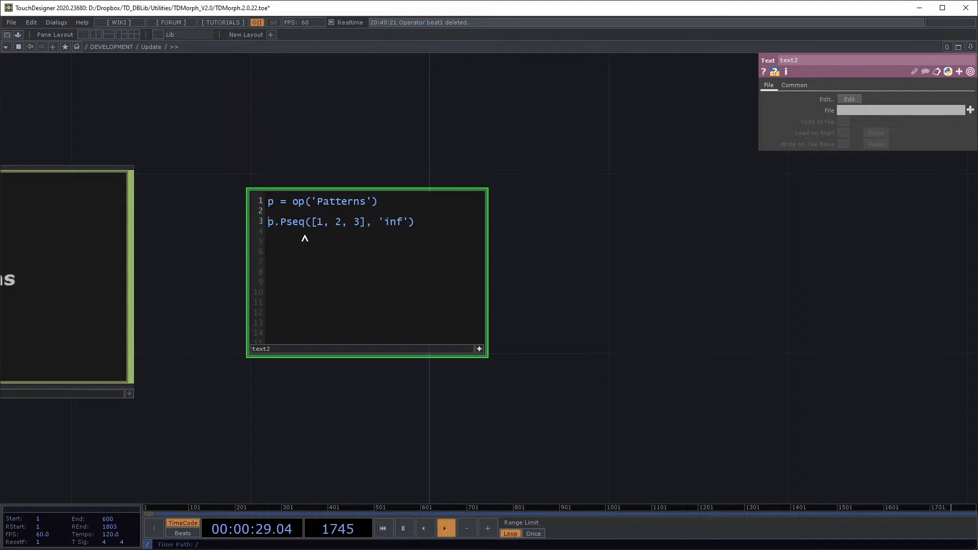
type("patt =")
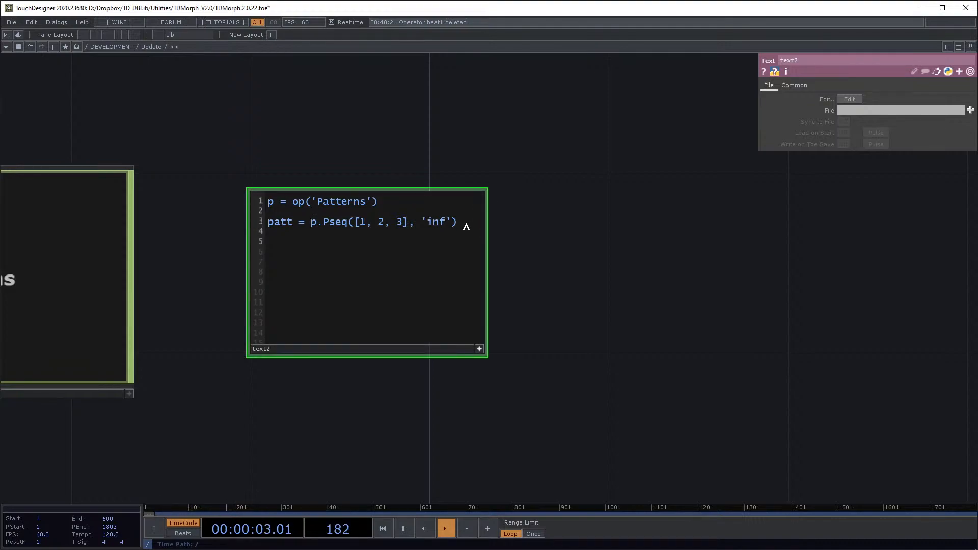
Step: Add the line print(patt.NextN(100)) at the end of the text2 script
key("BackSpace")
key("BackSpace")
type("(100")
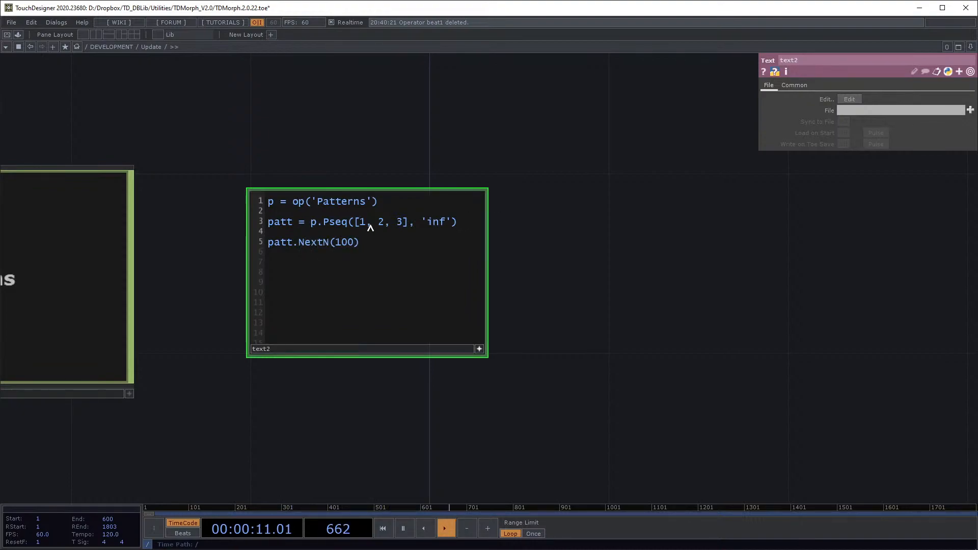
left_click(268, 244)
type("print(")
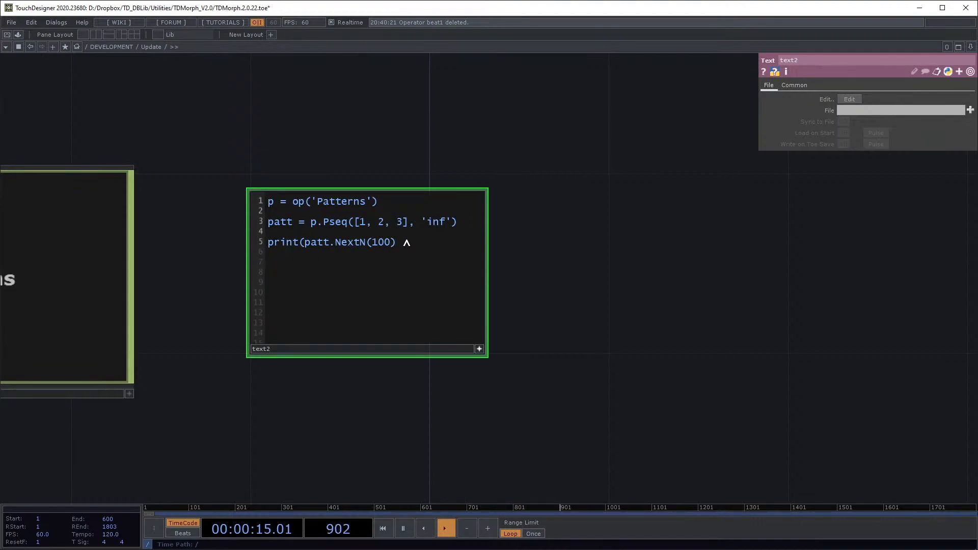
Step: Open the Textport and run the text2 script
left_click(623, 347)
key("alt+t")
left_click_drag(515, 143, 393, 169)
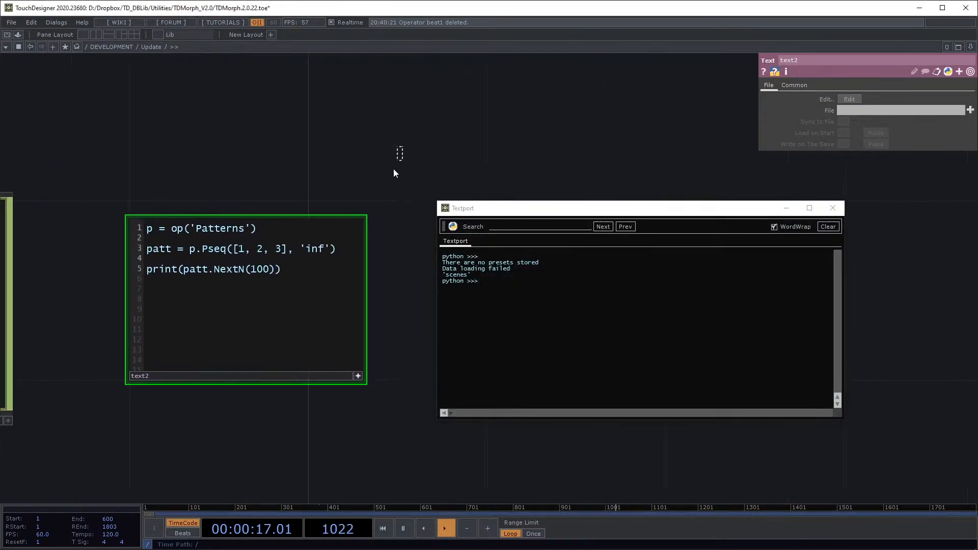
key("ctrl+r")
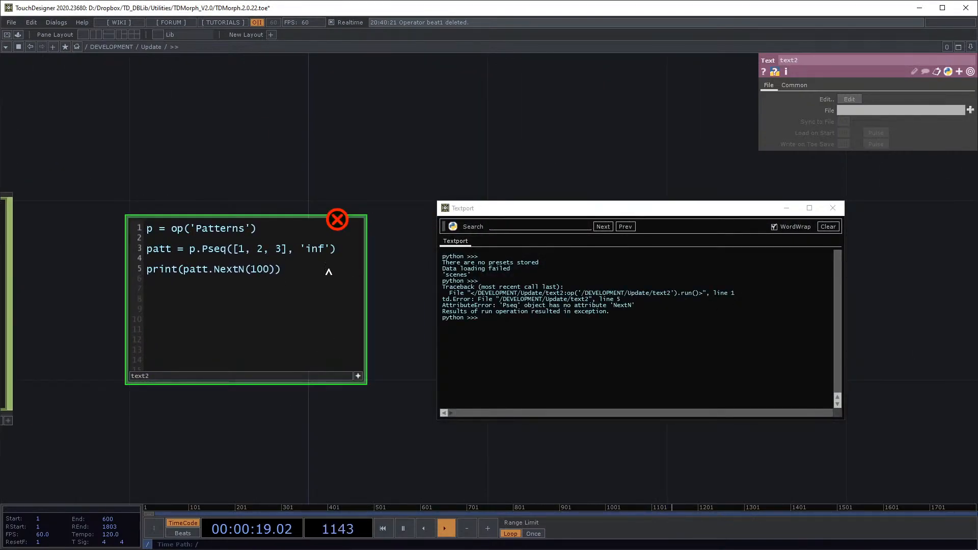
Step: Enter the Patterns component and examine the Pseq definition in the extPattern script
left_click_drag(251, 208, 270, 194)
scroll(270, 193, "down", 3)
left_click_drag(168, 326, 214, 321)
left_click_drag(286, 109, 442, 54)
left_click(273, 188)
double_click(274, 187)
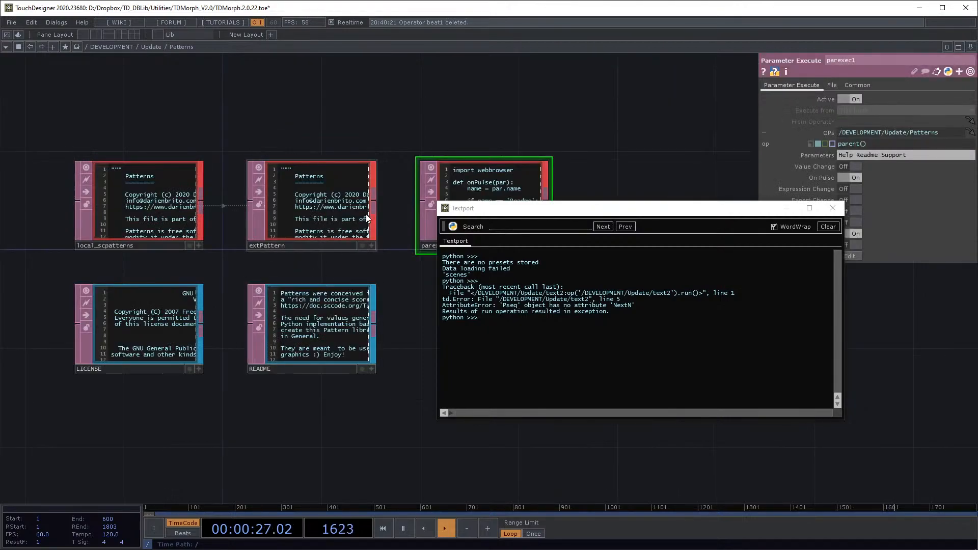
scroll(303, 236, "up", 5)
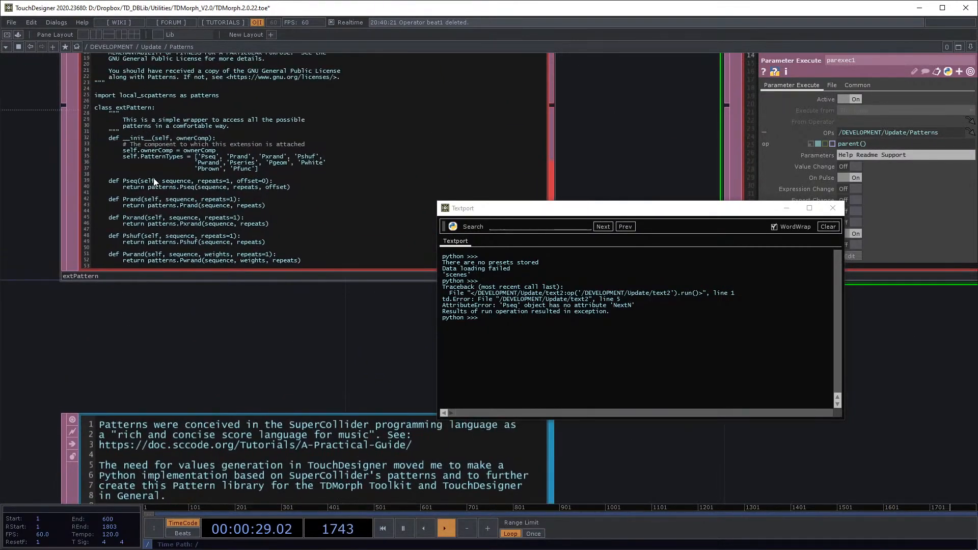
left_click(170, 183)
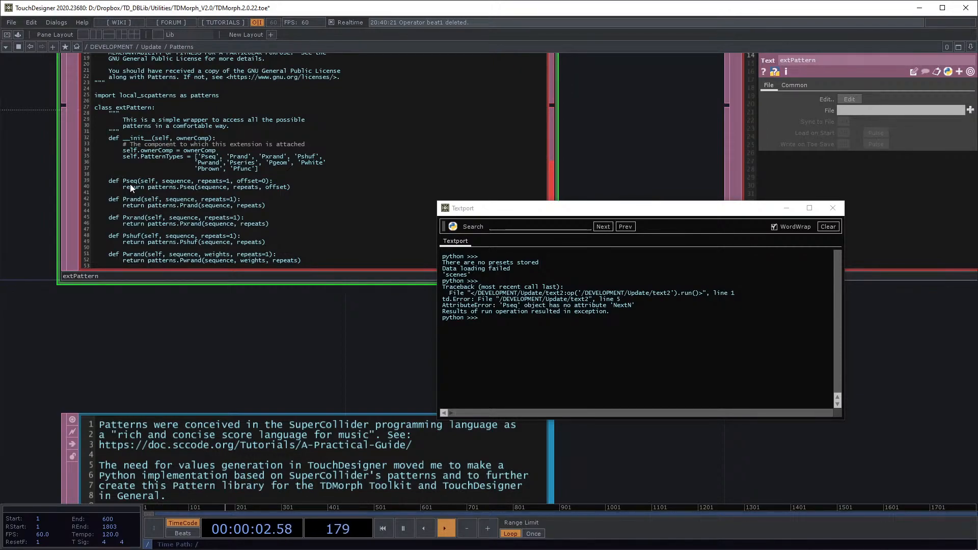
left_click_drag(295, 328, 214, 306)
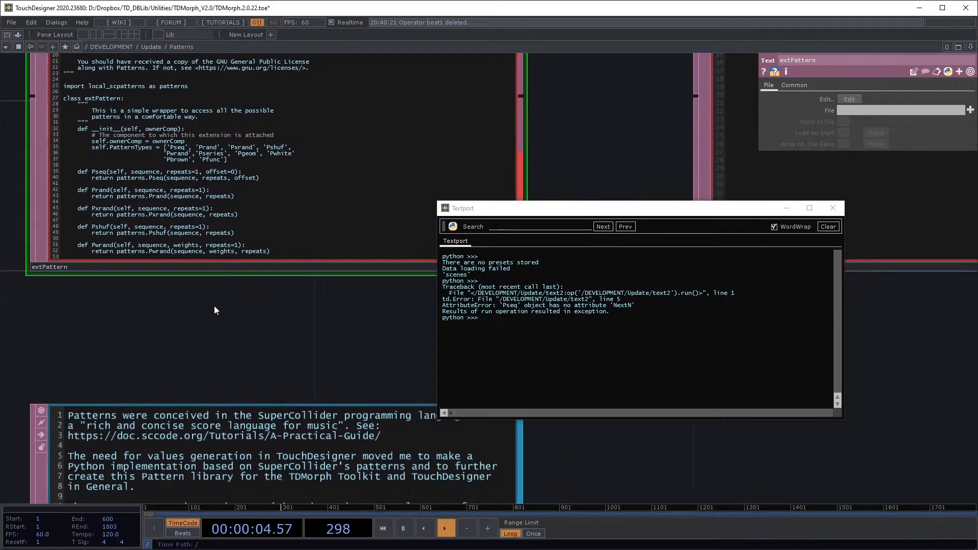
Step: Recheck the text2 script, then re-enter Patterns and examine the pattern classes and their methods in local_scpatterns
key("u")
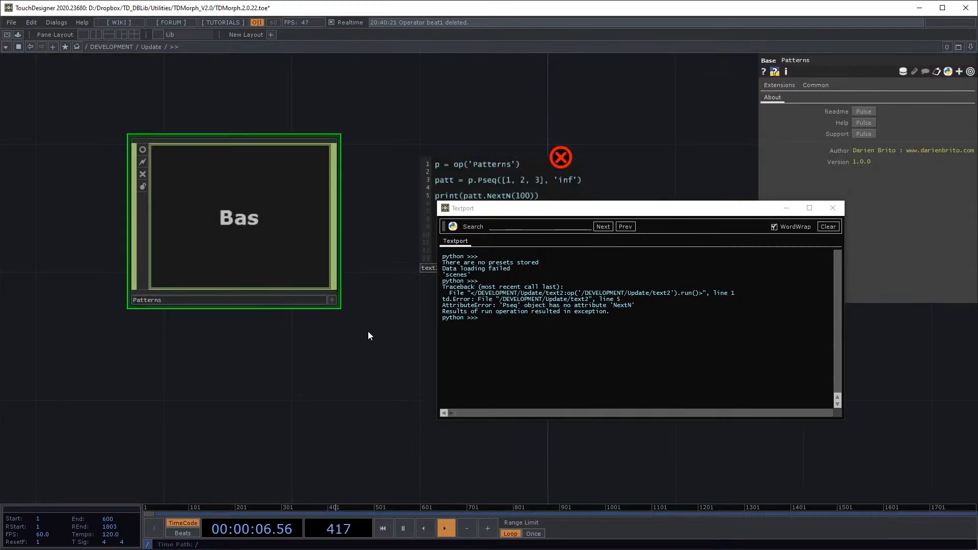
left_click_drag(368, 332, 230, 354)
scroll(310, 227, "up", 4)
scroll(311, 187, "up", 2)
left_click_drag(334, 150, 414, 140)
scroll(414, 140, "down", 4)
key("i")
left_click_drag(196, 315, 423, 312)
scroll(423, 312, "down", 3)
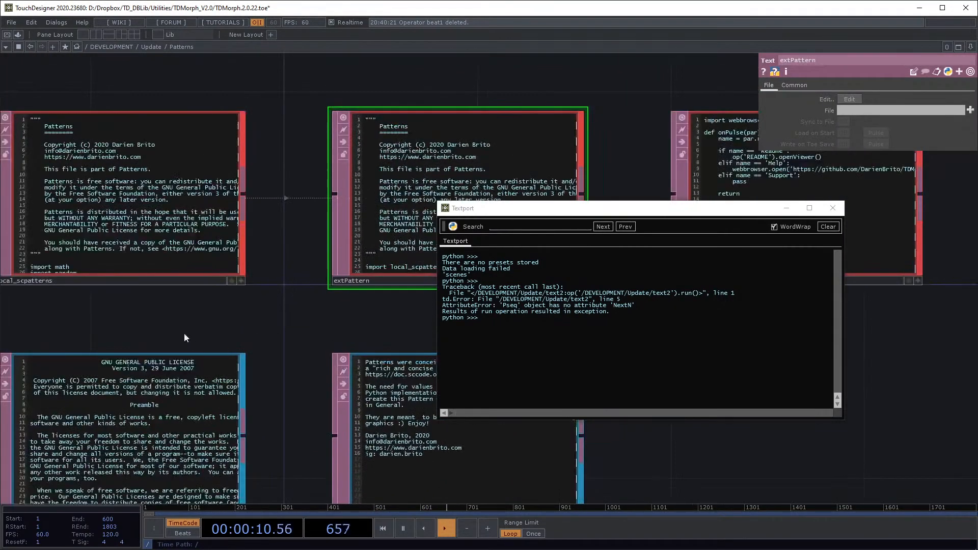
scroll(184, 332, "up", 3)
left_click_drag(184, 332, 486, 370)
scroll(136, 323, "up", 1)
scroll(135, 323, "up", 1)
left_click_drag(139, 298, 145, 335)
scroll(144, 335, "up", 3)
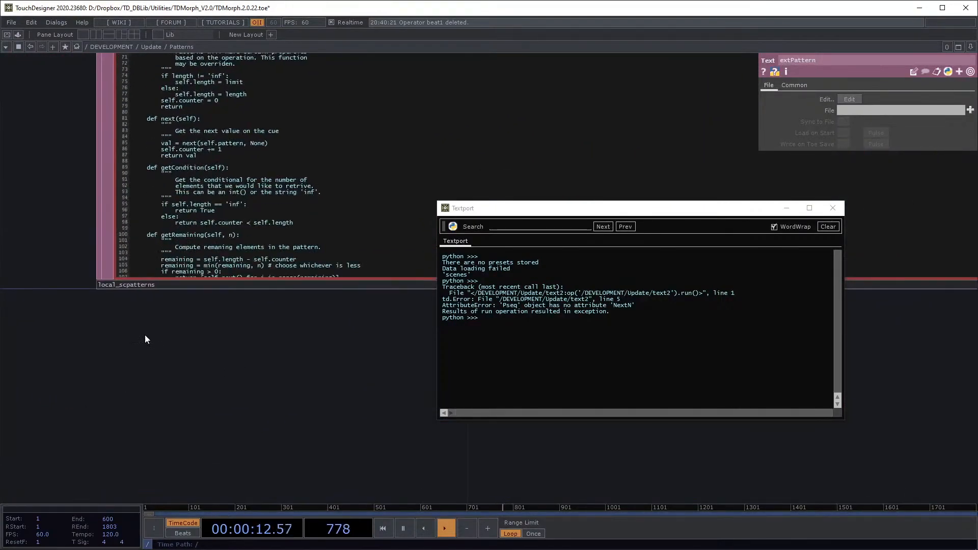
scroll(145, 335, "up", 4)
left_click_drag(150, 380, 160, 458)
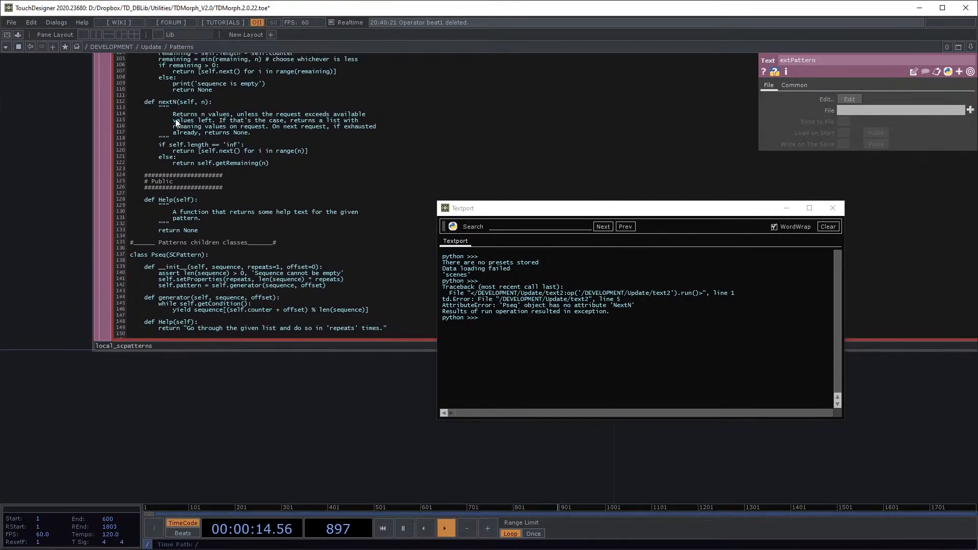
scroll(57, 275, "up", 2)
left_click_drag(56, 275, 66, 271)
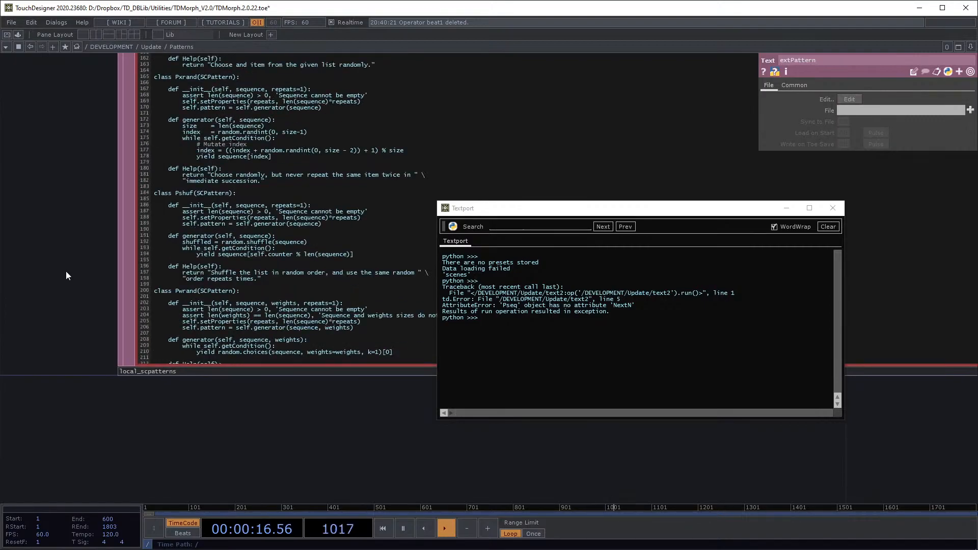
Step: Examine the pattern wrapper methods defined in the extPattern script
scroll(66, 271, "down", 2)
scroll(66, 271, "down", 5)
left_click_drag(289, 317, 224, 319)
scroll(240, 274, "up", 4)
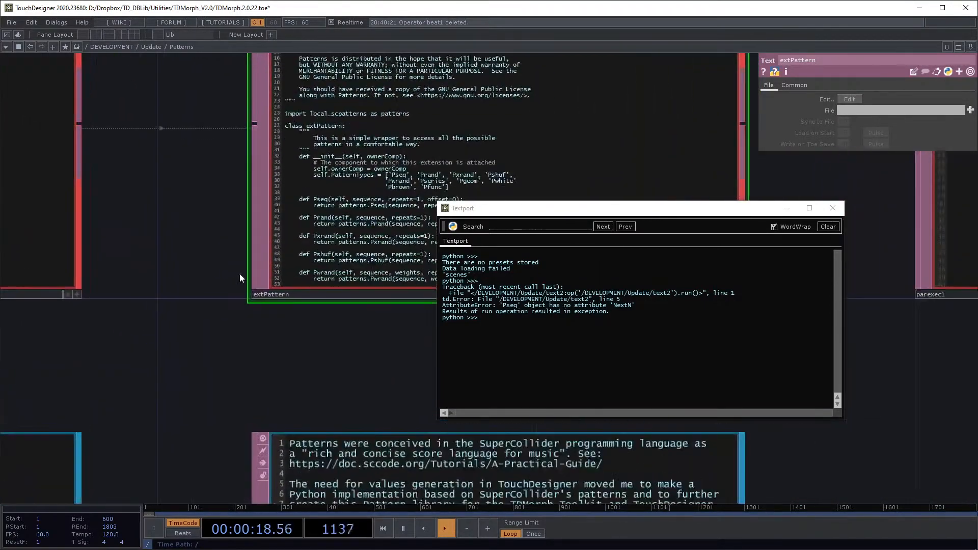
left_click_drag(189, 230, 116, 283)
scroll(150, 260, "up", 3)
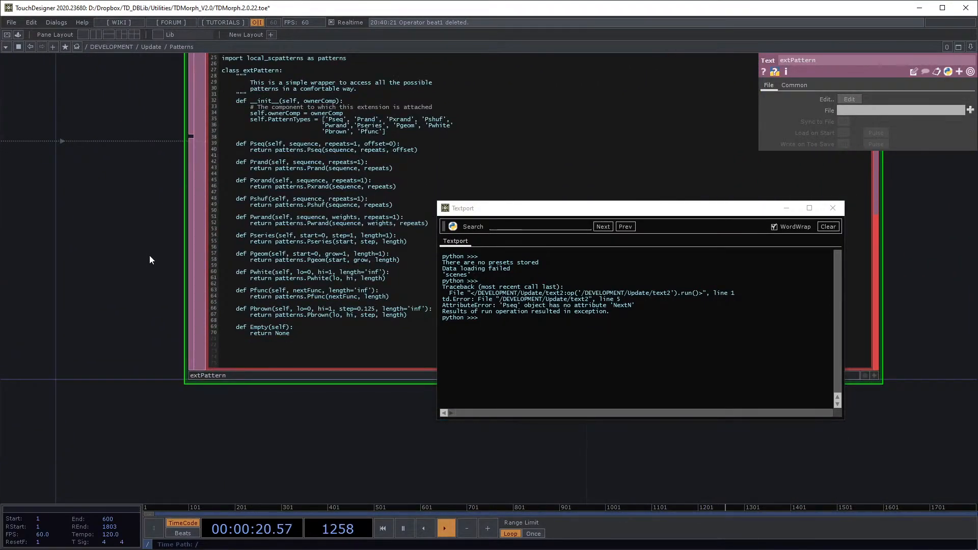
scroll(151, 259, "down", 8)
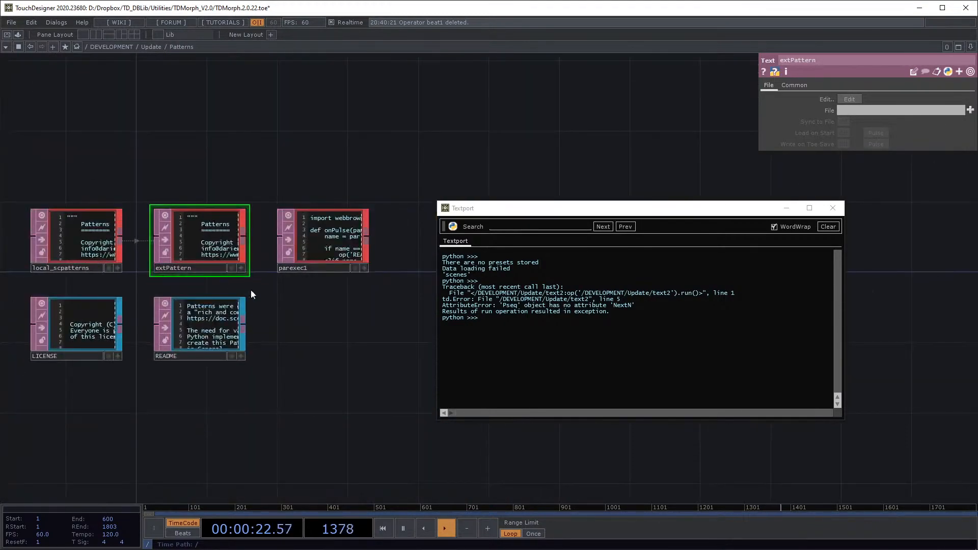
Step: Return to the Update network and correct the method call in text2 to print(patt.nextN(100))
key("u")
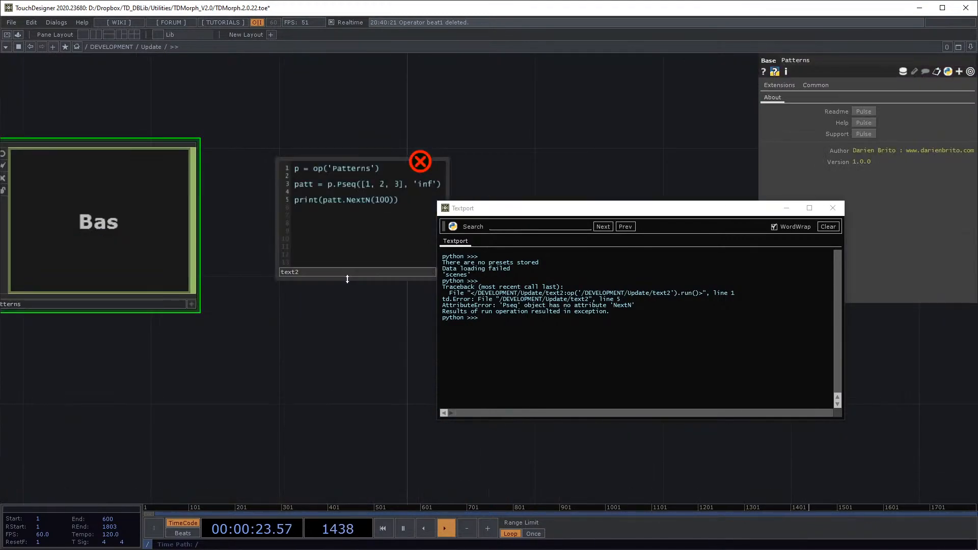
left_click(351, 199)
key("BackSpace")
type("n")
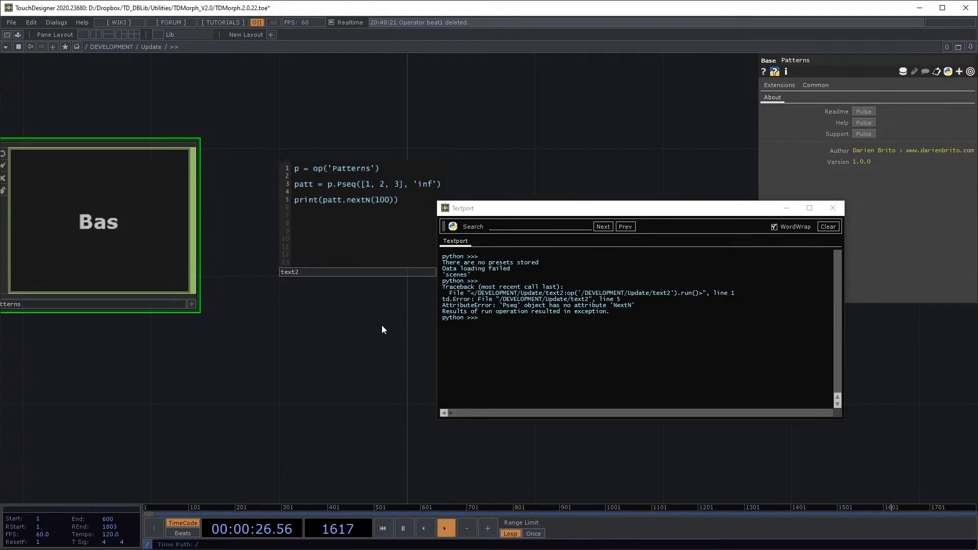
Step: Run the text2 script and compare its Textport output with the Pseq definition
left_click_drag(330, 139, 379, 329)
right_click_drag(340, 240, 420, 471)
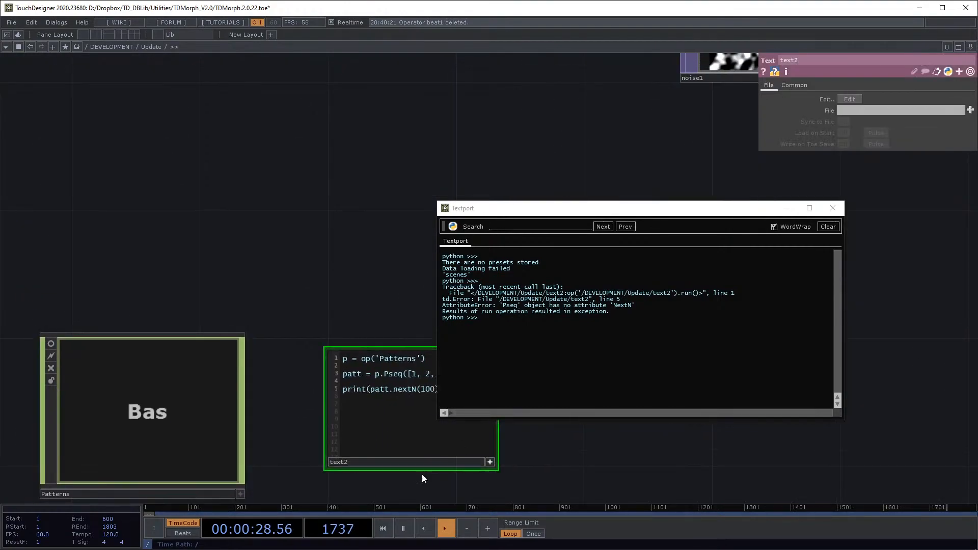
key("ctrl+r")
right_click_drag(355, 332, 251, 230)
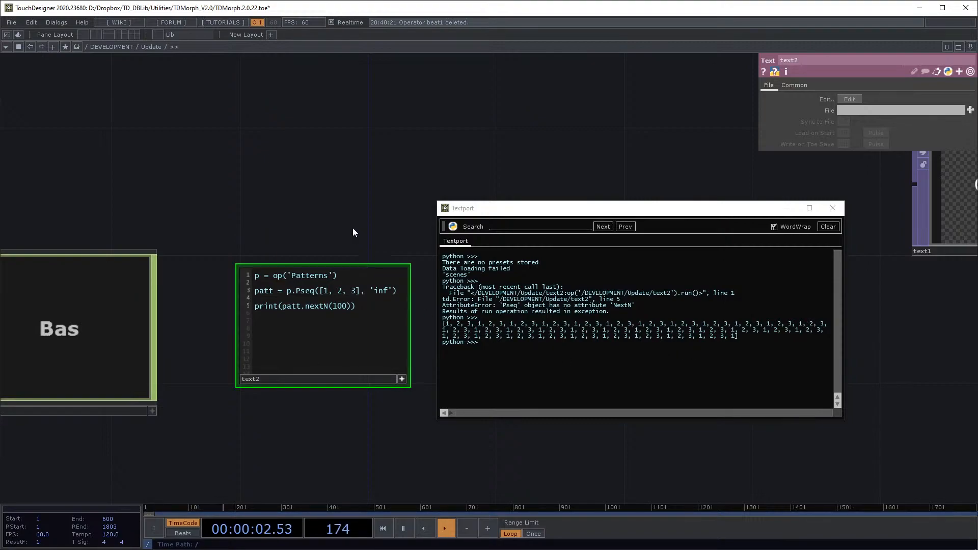
left_click_drag(377, 223, 403, 172)
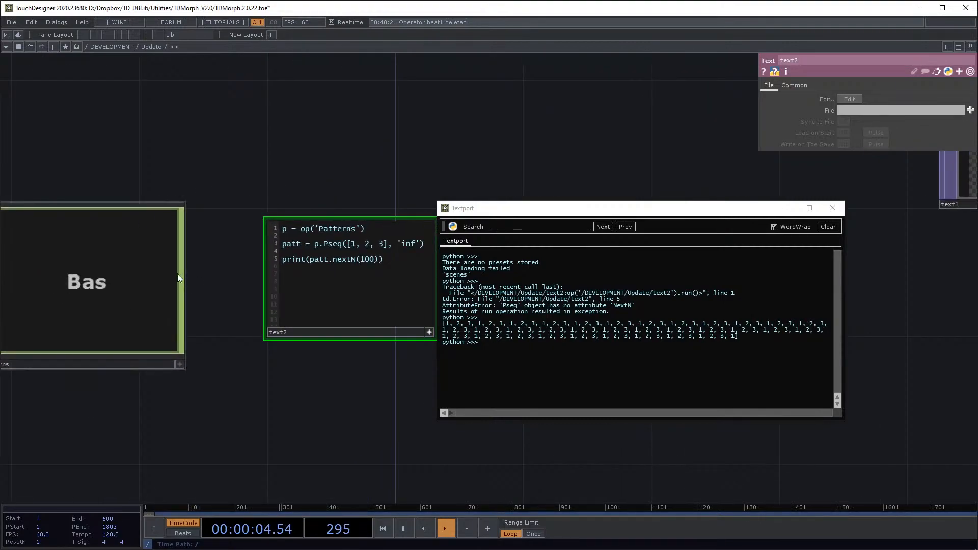
left_click_drag(355, 240, 294, 248)
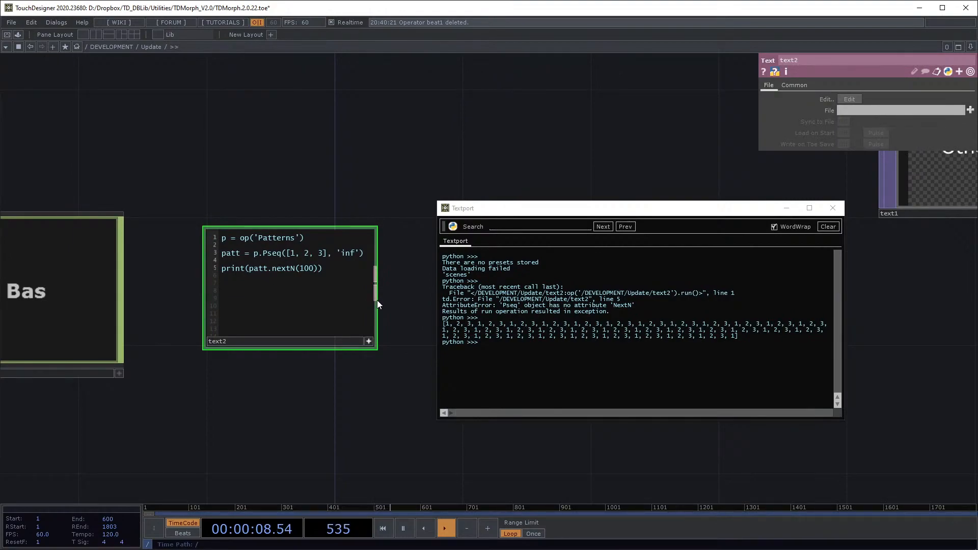
left_click_drag(268, 193, 261, 193)
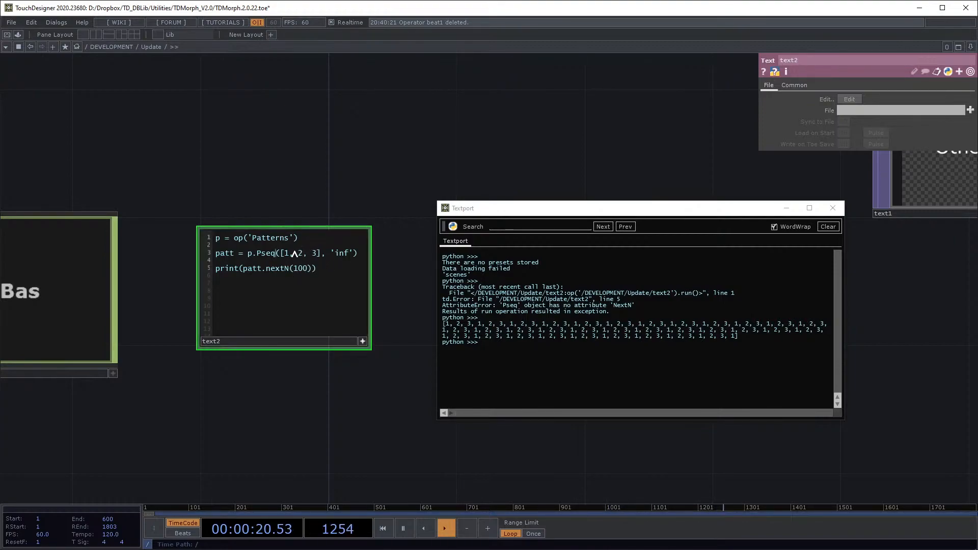
scroll(293, 255, "up", 2)
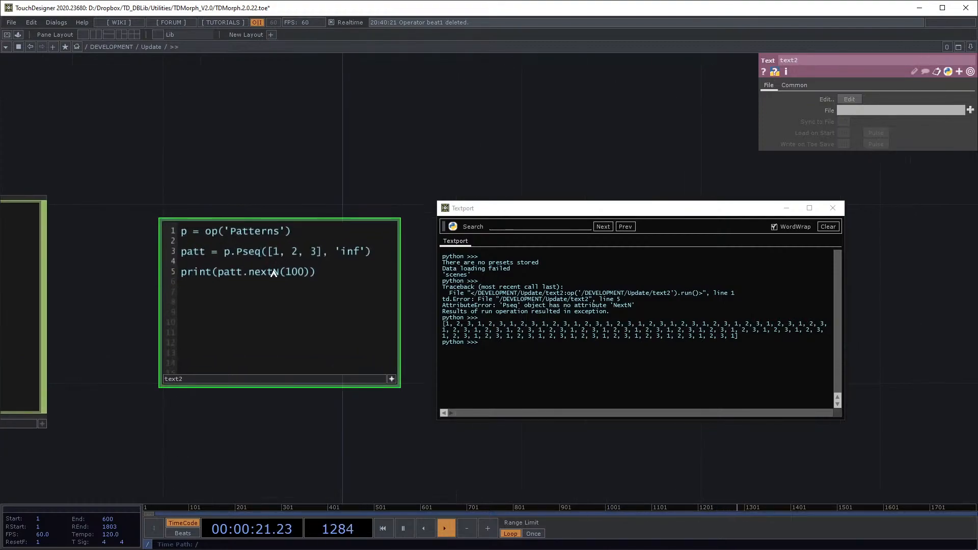
triple_click(750, 330)
Step: Replace the print line in text2 with a for i in range(100): loop that calls patt.next()
left_click(339, 169)
key("Return")
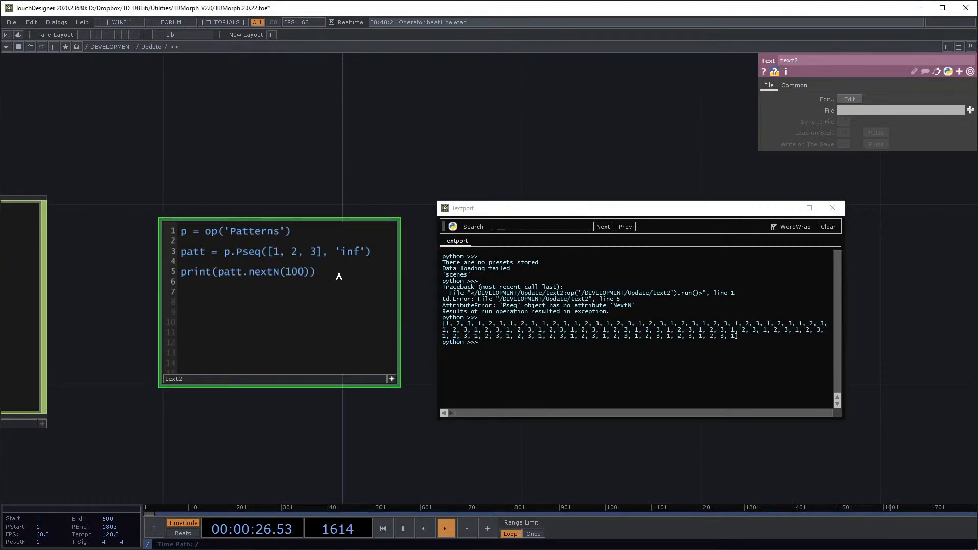
type("p")
triple_click(339, 276)
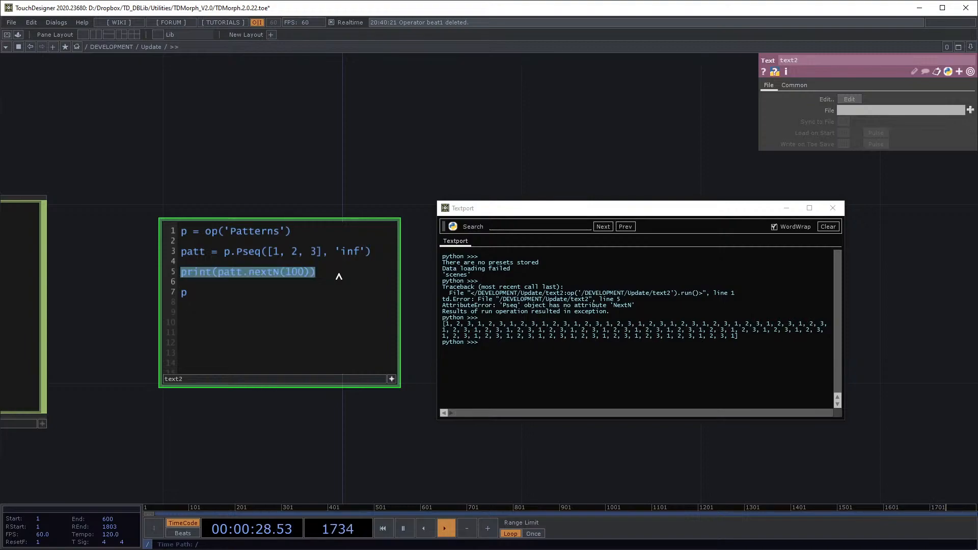
key("BackSpace")
key("BackSpace")
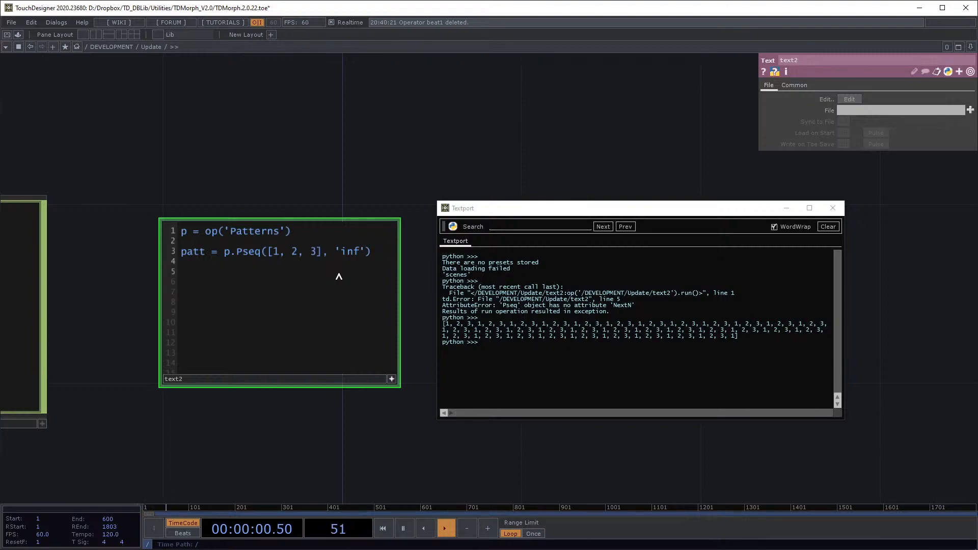
type("for i in range(100):")
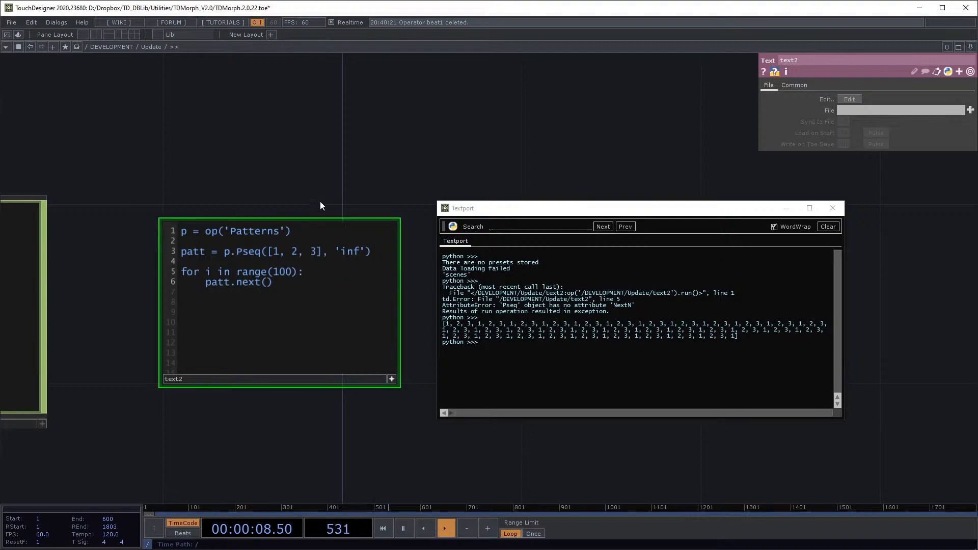
Step: Clear the Textport and wrap the loop's patt.next() call in print()
left_click(828, 227)
right_click_drag(277, 367, 253, 391)
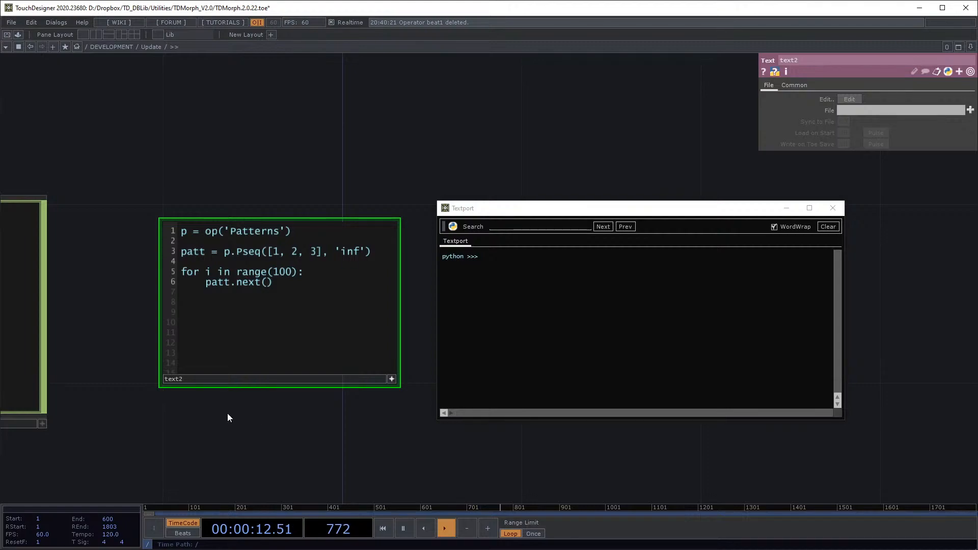
left_click(206, 285)
type("print(")
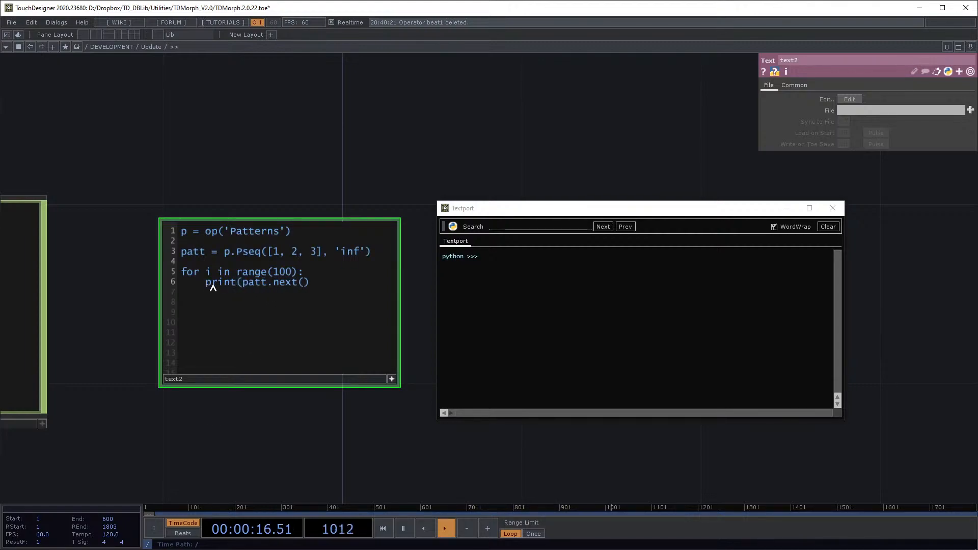
left_click(323, 288)
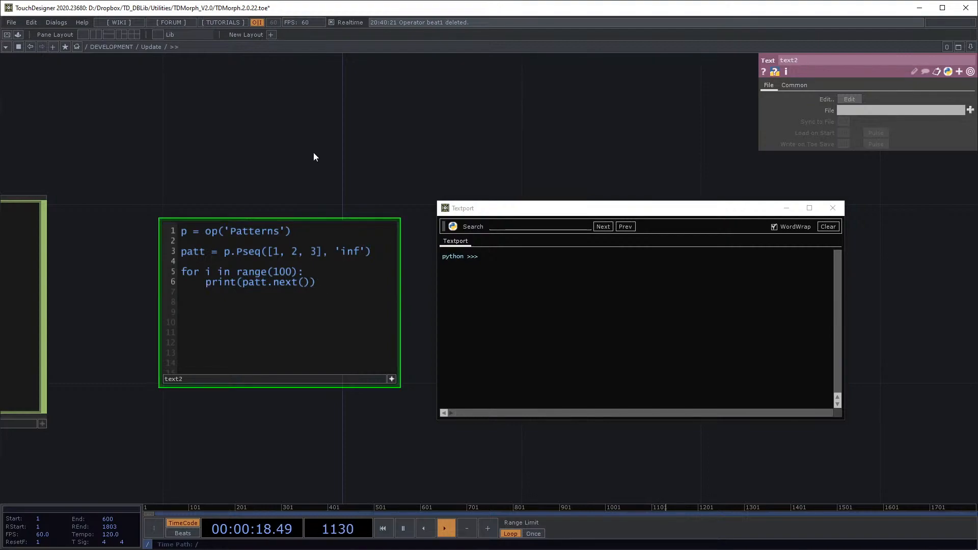
Step: Run the text2 script and review the printed values from the start against the Pseq list
key("ctrl+r")
scroll(623, 332, "up", 15)
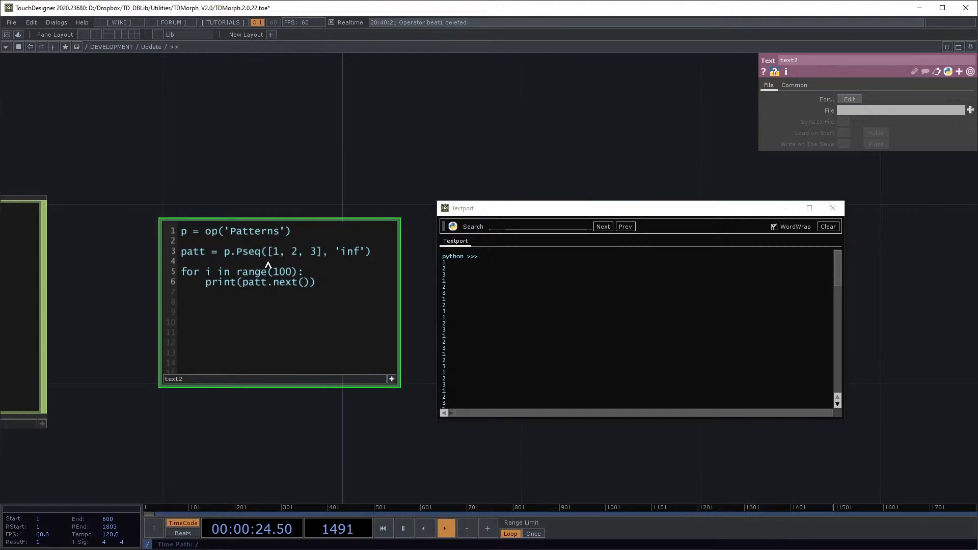
left_click_drag(272, 252, 314, 253)
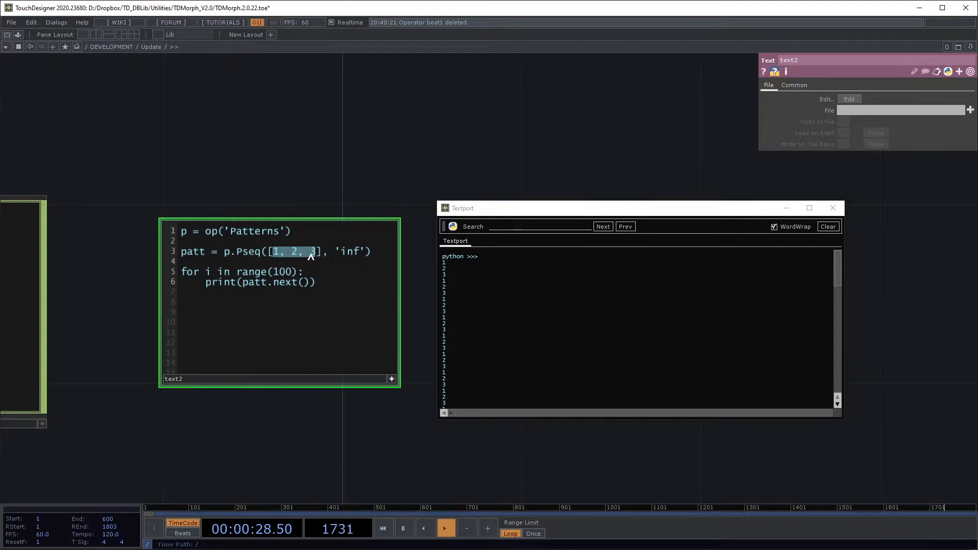
Step: Set the Pseq repeats to 10, then rerun text2 in a cleared Textport and review the output from its start
left_click_drag(365, 253, 336, 258)
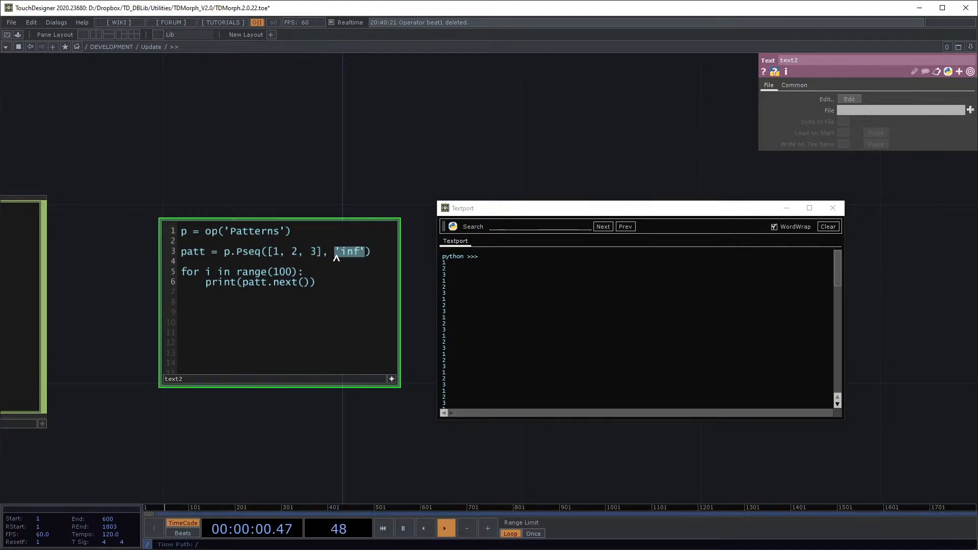
type("10")
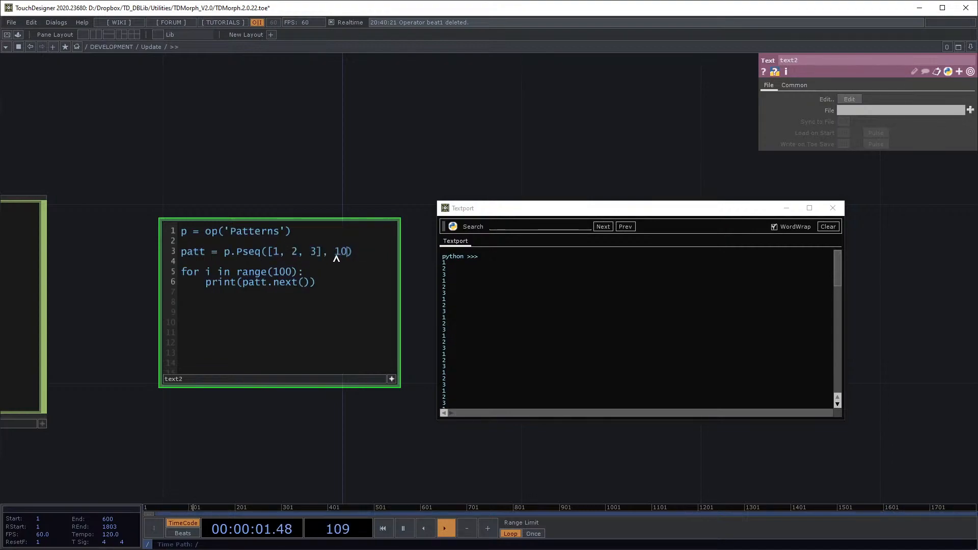
left_click(837, 230)
left_click(349, 172)
key("ctrl+r")
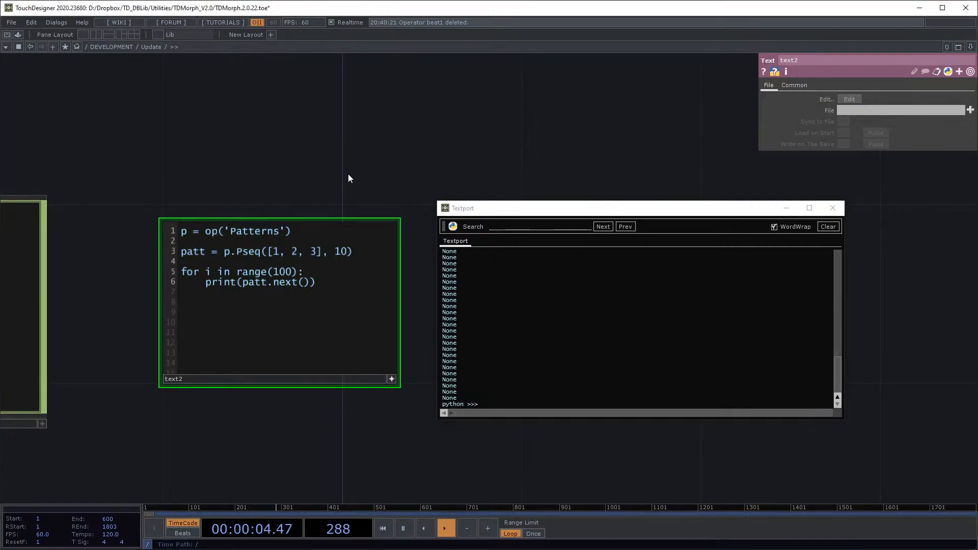
scroll(510, 333, "up", 20)
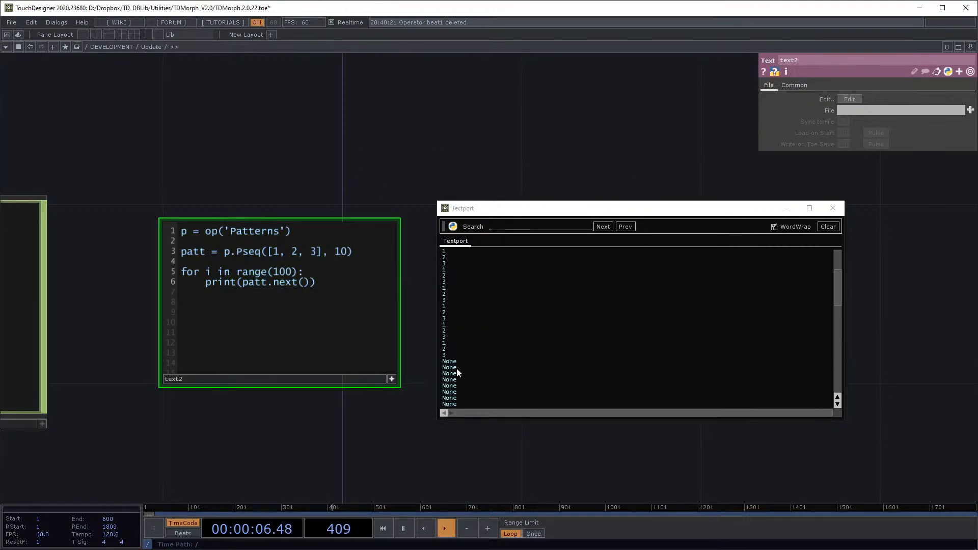
scroll(453, 365, "up", 5)
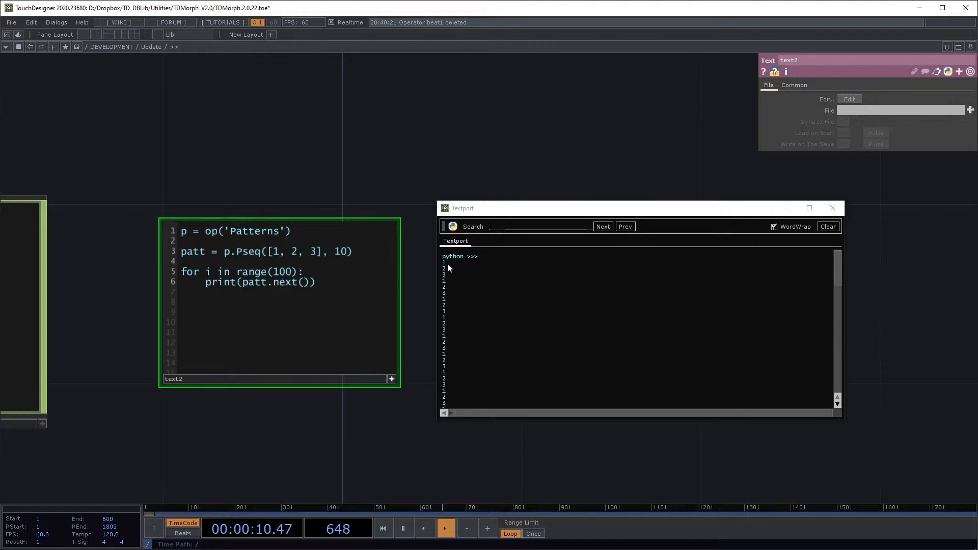
Step: Add 0.1 to the end of the Pseq list and set its repeats to 'inf'
left_click(318, 252)
type(", 0.1")
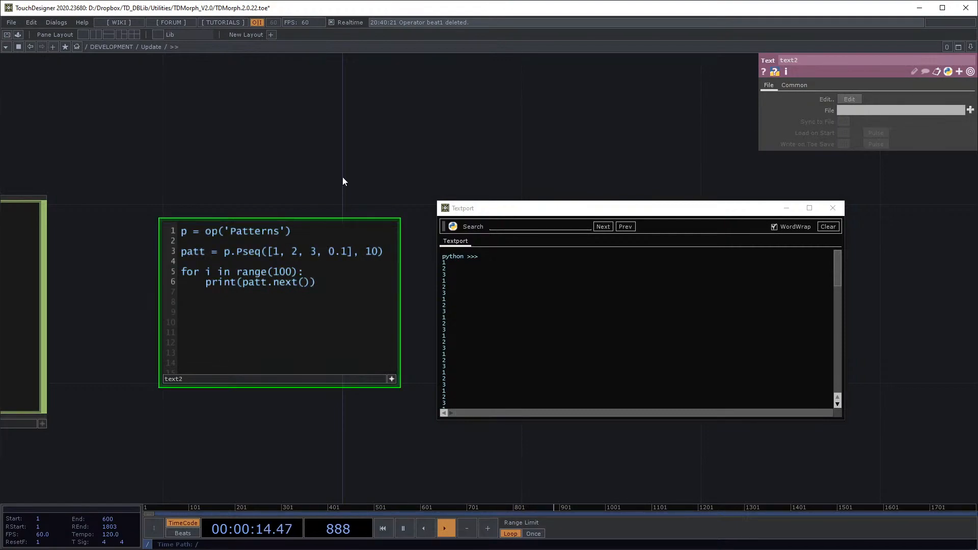
double_click(371, 251)
type("'")
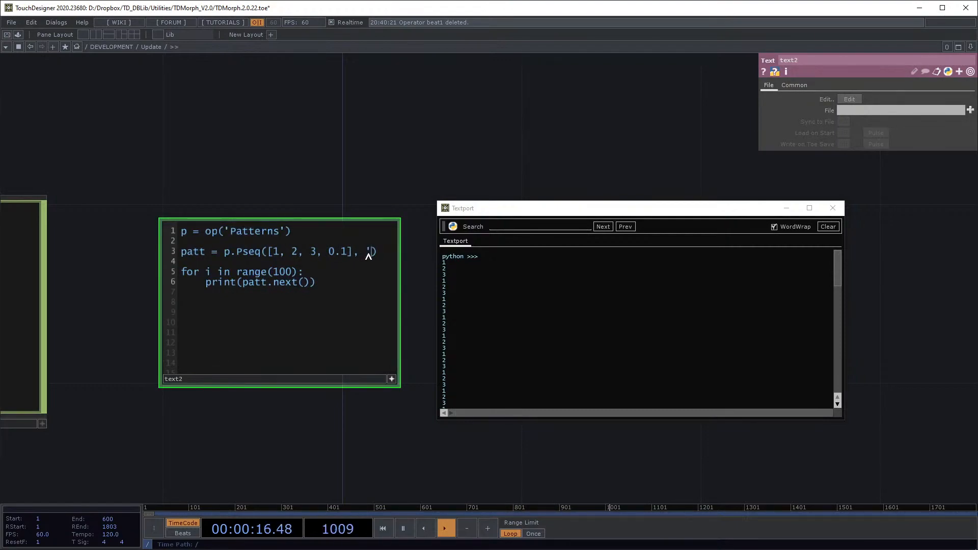
type("inf'")
scroll(368, 256, "up", 2)
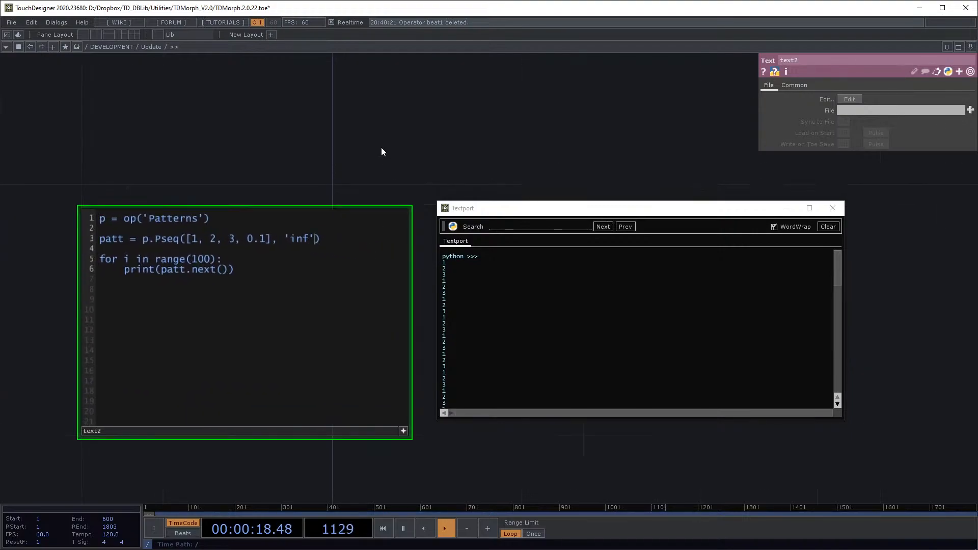
Step: Clear the Textport and run the text2 script with the extended list
left_click(377, 149)
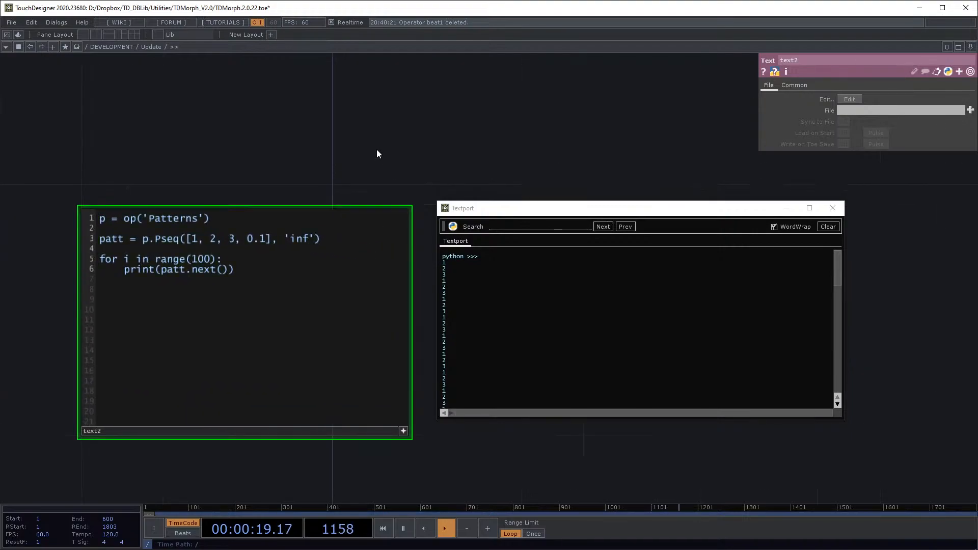
left_click(828, 227)
key("ctrl+r")
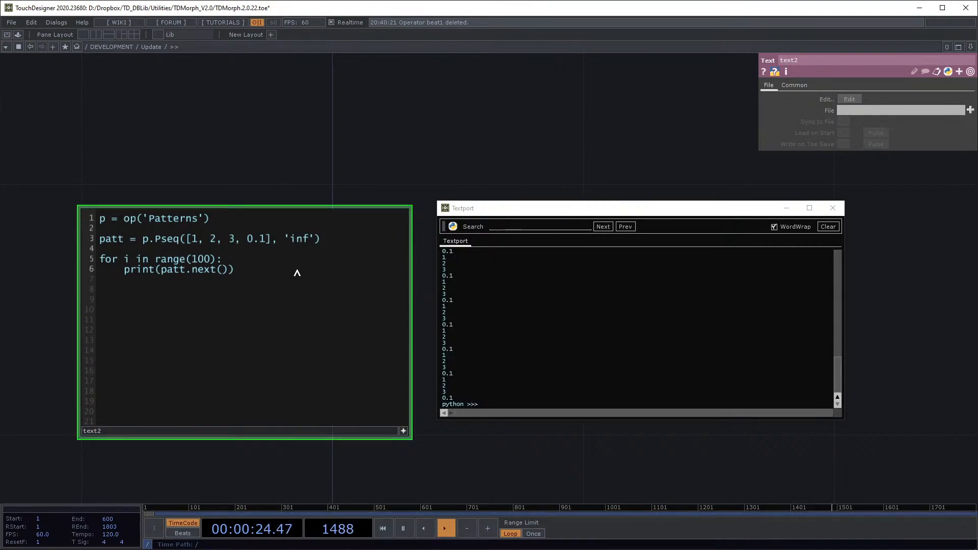
Step: Delete the for loop from text2 and replace the outer Pseq list's contents with Pseq([1,2], 2), 1
left_click_drag(297, 274, 100, 260)
key("BackSpace")
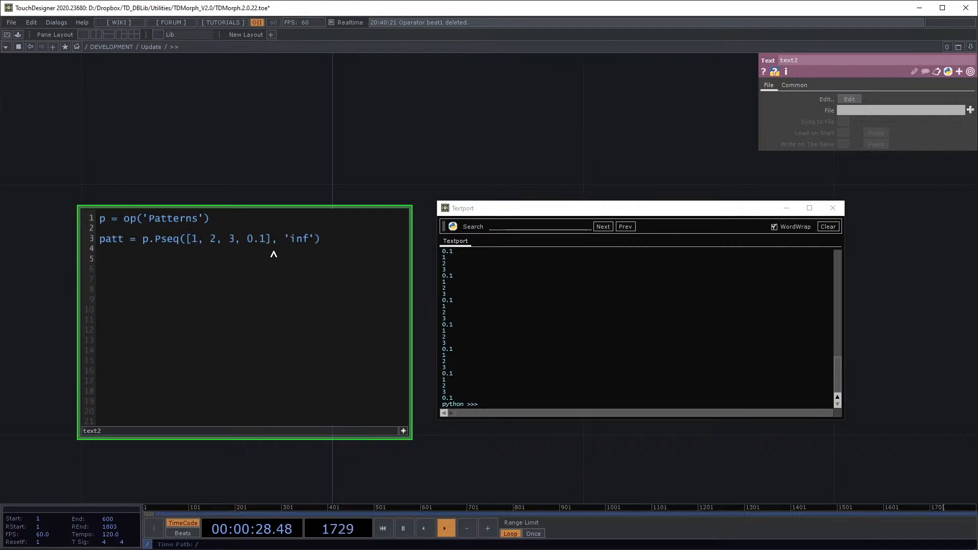
left_click_drag(265, 239, 194, 246)
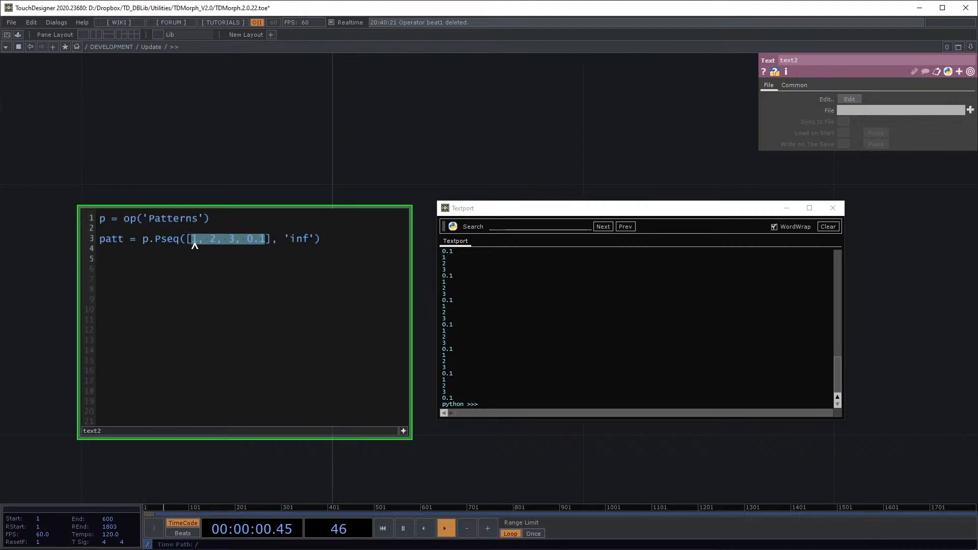
type("Pseq(")
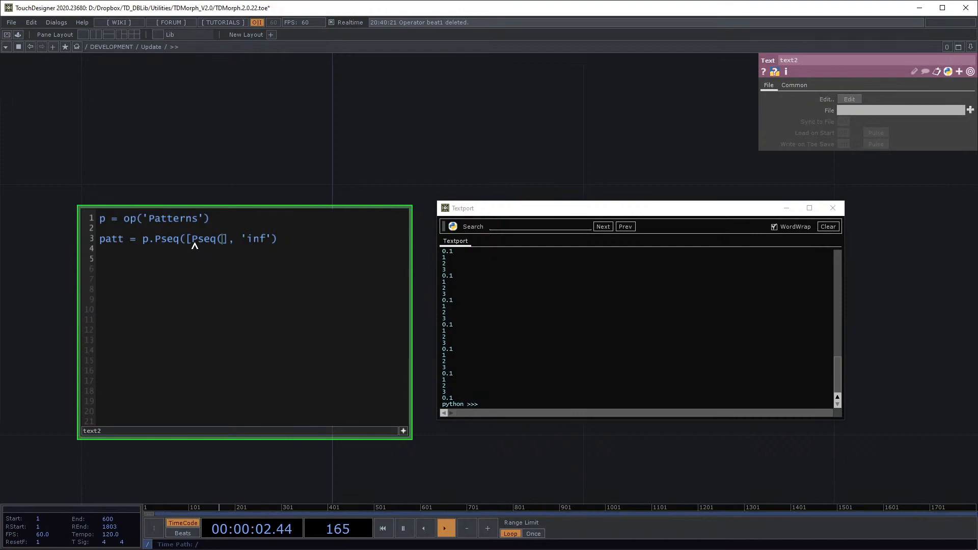
type("[1,2], '")
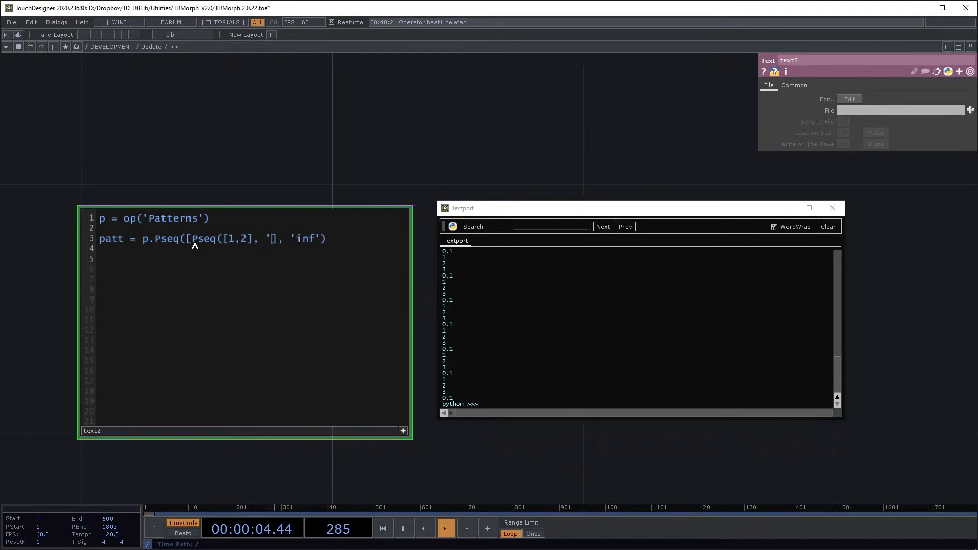
key("BackSpace")
type("2), 1")
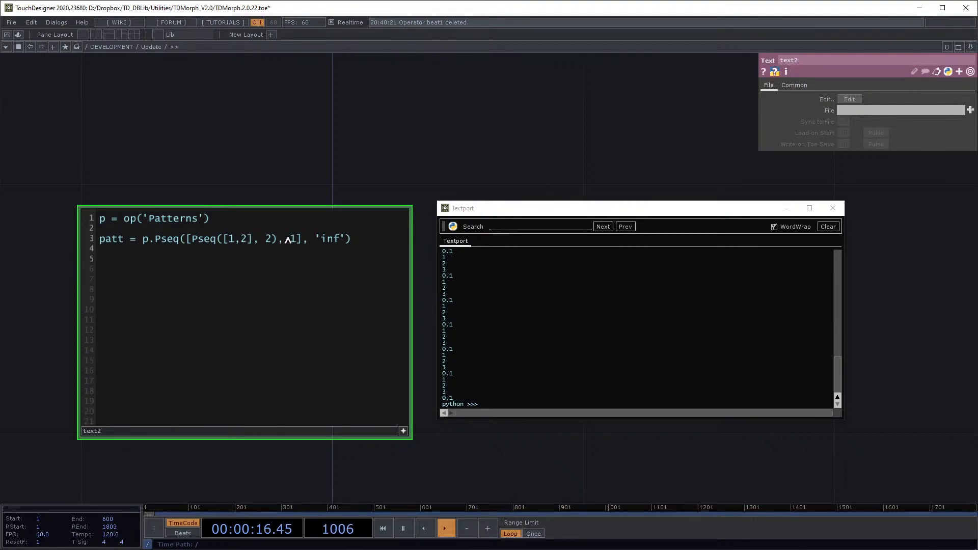
Step: Clear the Textport and close its window
left_click_drag(302, 173, 265, 184)
scroll(265, 184, "down", 4)
scroll(359, 288, "up", 2)
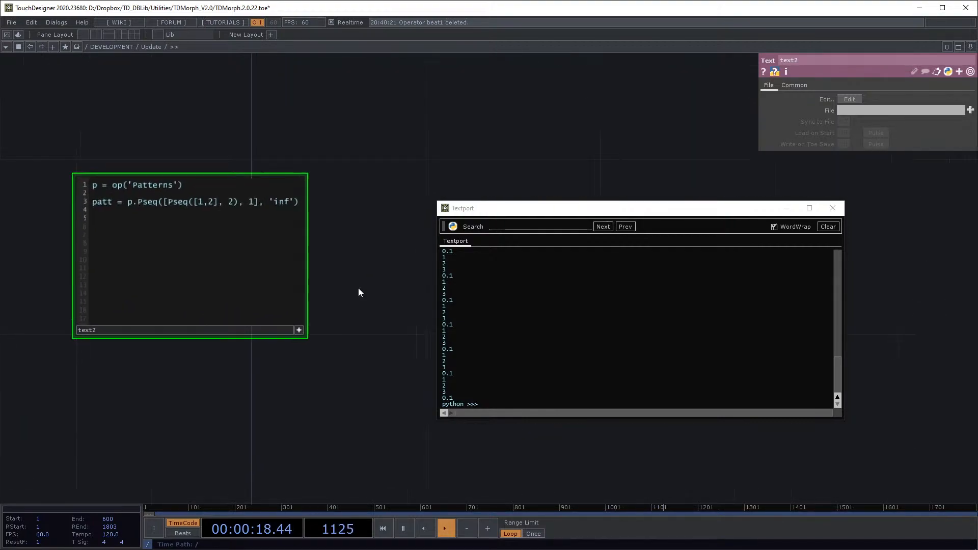
scroll(359, 288, "up", 1)
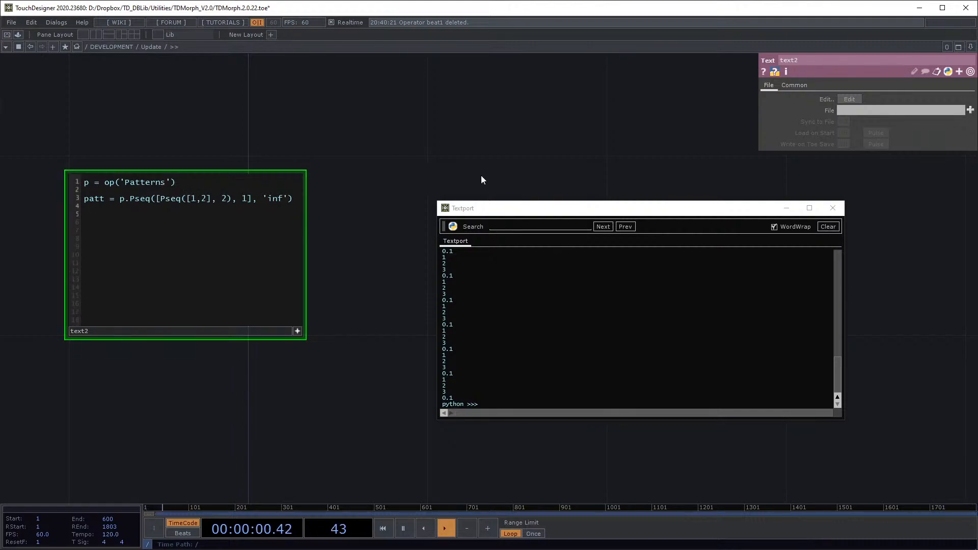
left_click(828, 227)
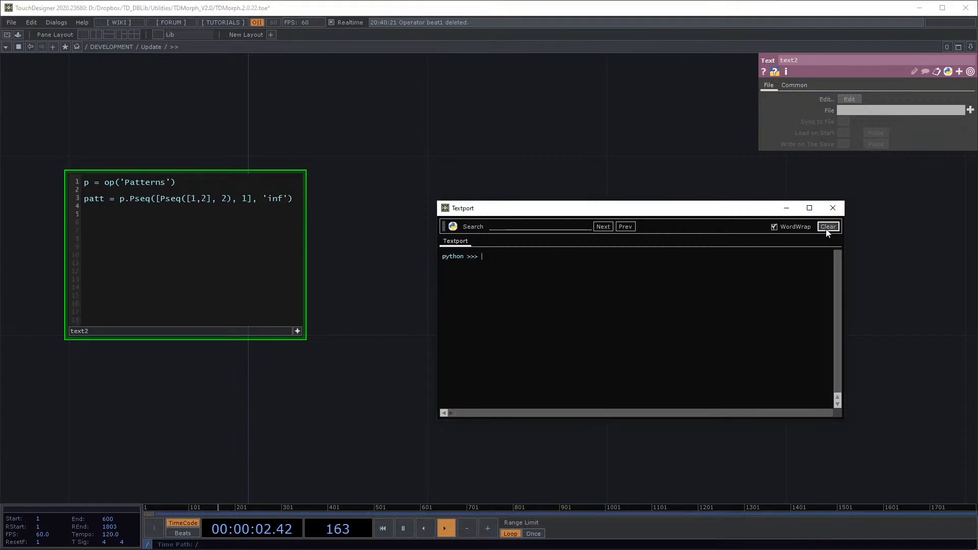
left_click(834, 207)
left_click_drag(567, 262, 539, 279)
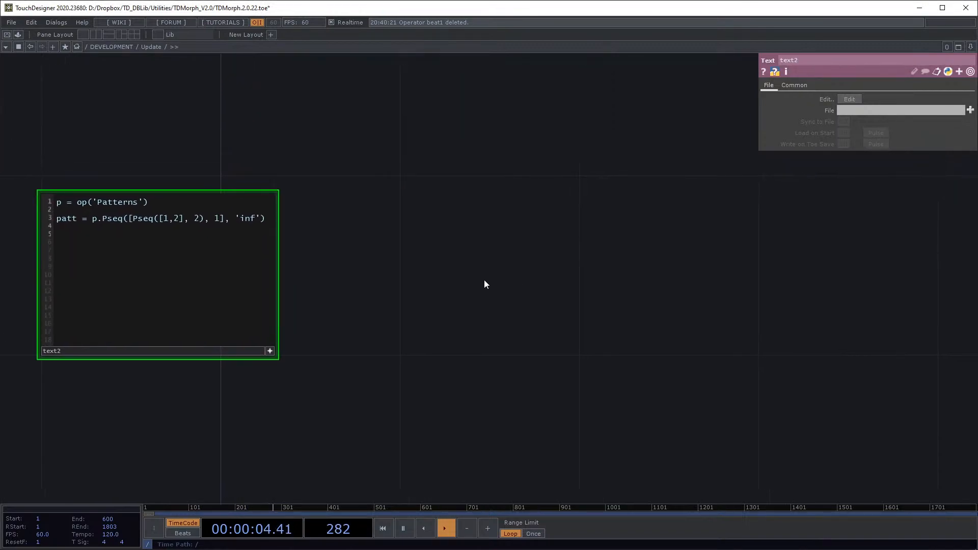
Step: Set the Global OP Shortcut of the Patterns component to 'Patterns'
scroll(553, 273, "down", 5)
left_click_drag(316, 265, 617, 244)
scroll(509, 194, "up", 3)
left_click_drag(507, 189, 365, 172)
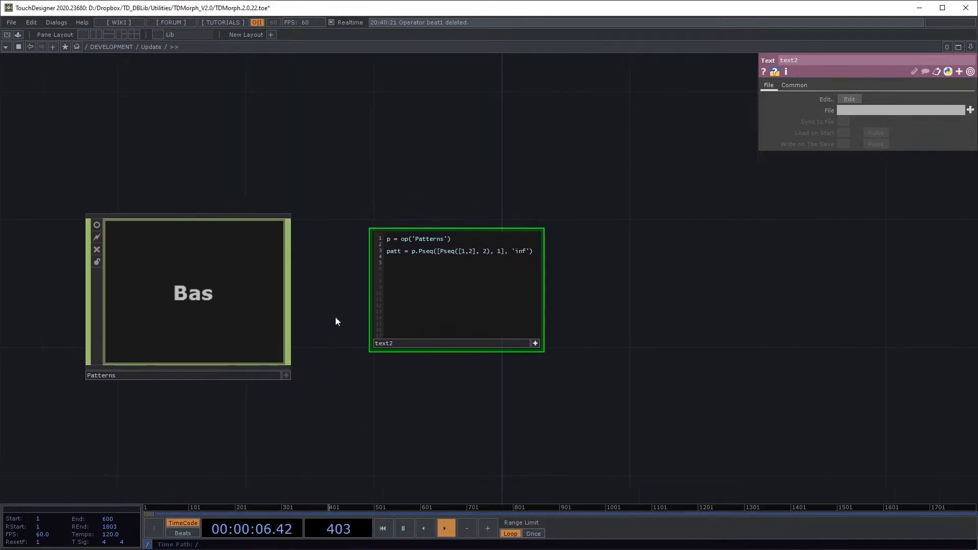
left_click(213, 262)
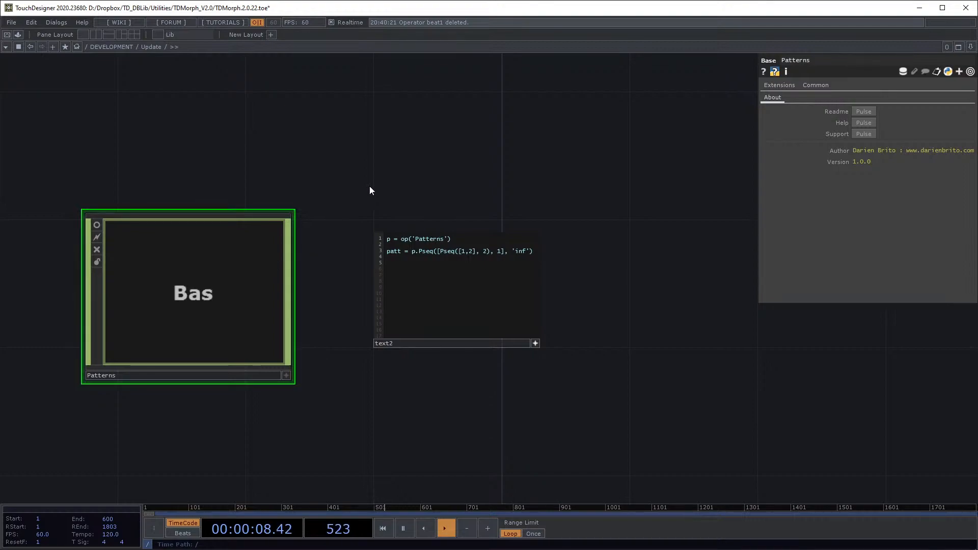
left_click_drag(271, 189, 132, 193)
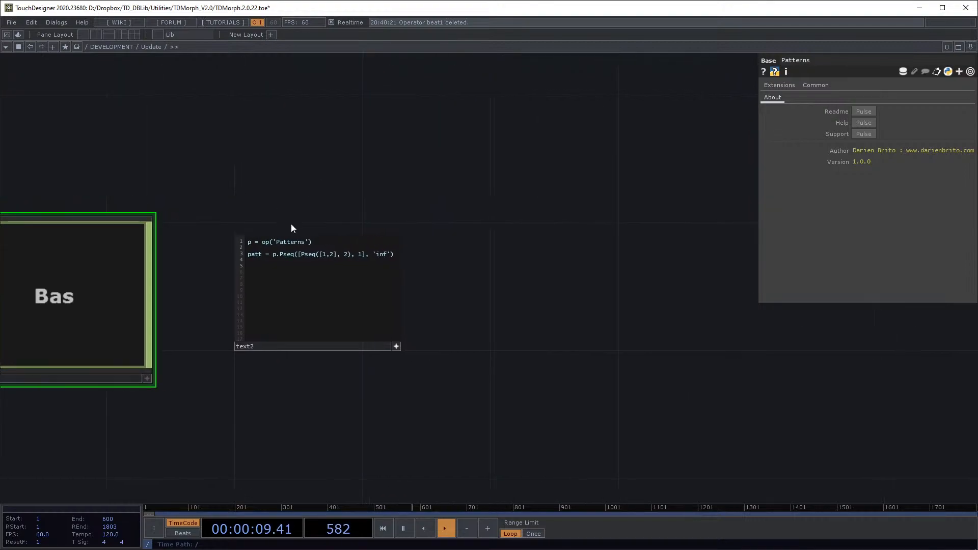
left_click(815, 86)
left_click(856, 123)
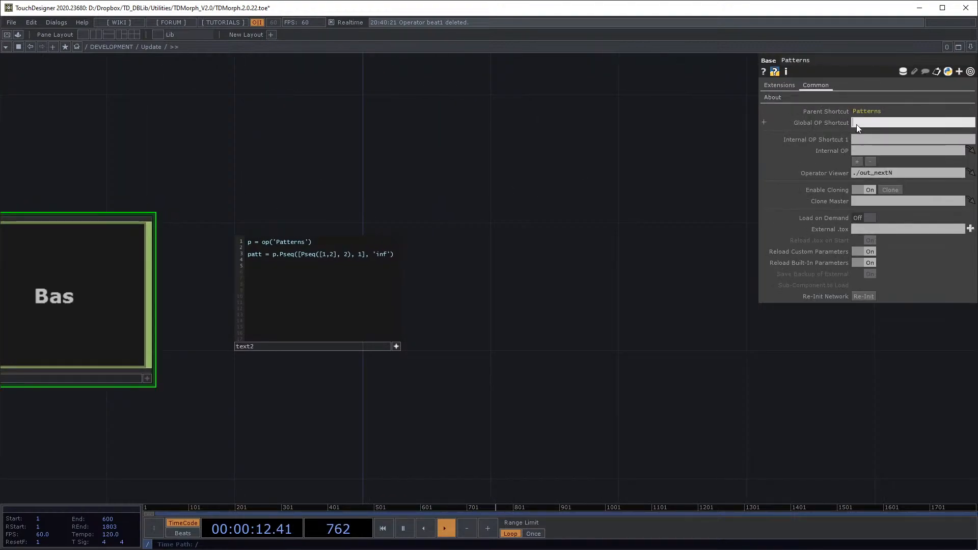
type("Patterns")
Step: Replace p with Patterns in front of the outer Pseq call in text2
left_click_drag(536, 276, 522, 276)
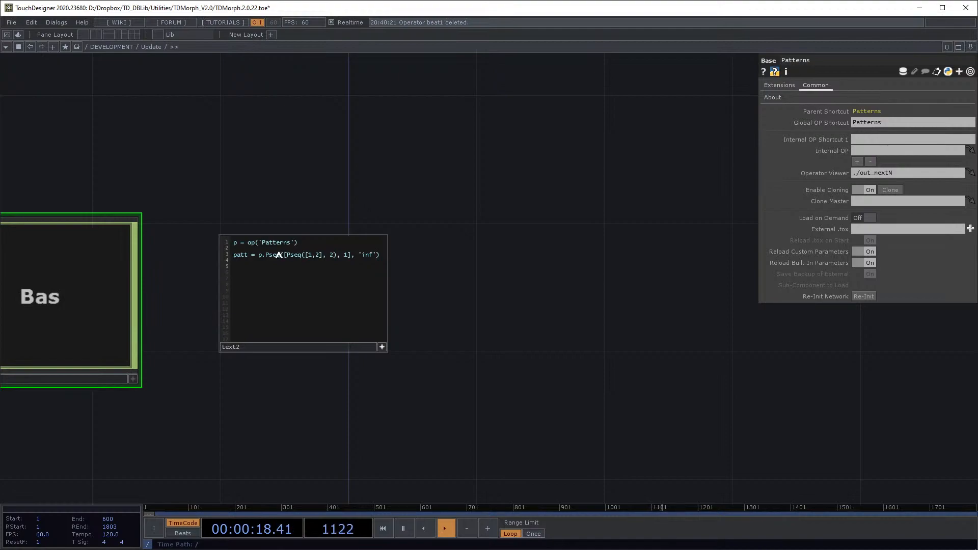
double_click(259, 257)
type("Patterns")
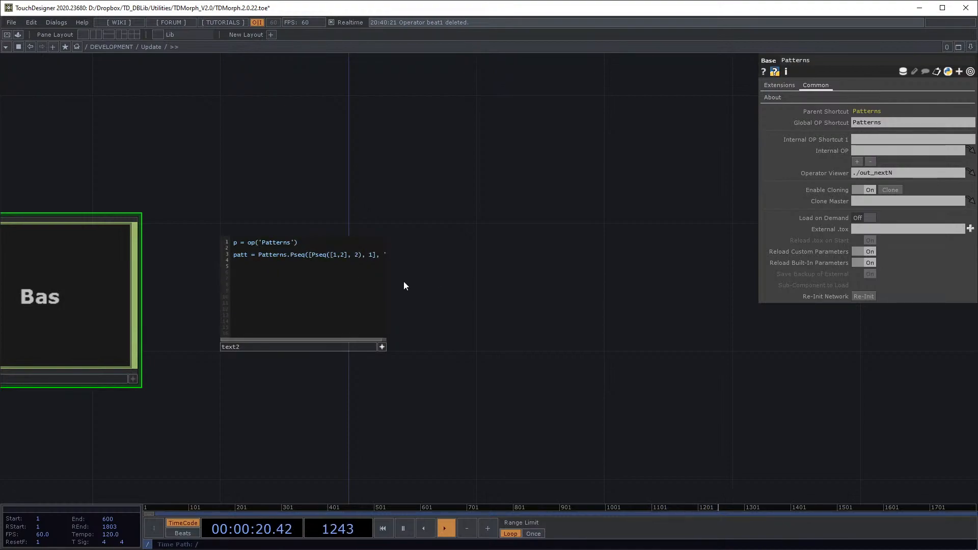
scroll(458, 258, "down", 2)
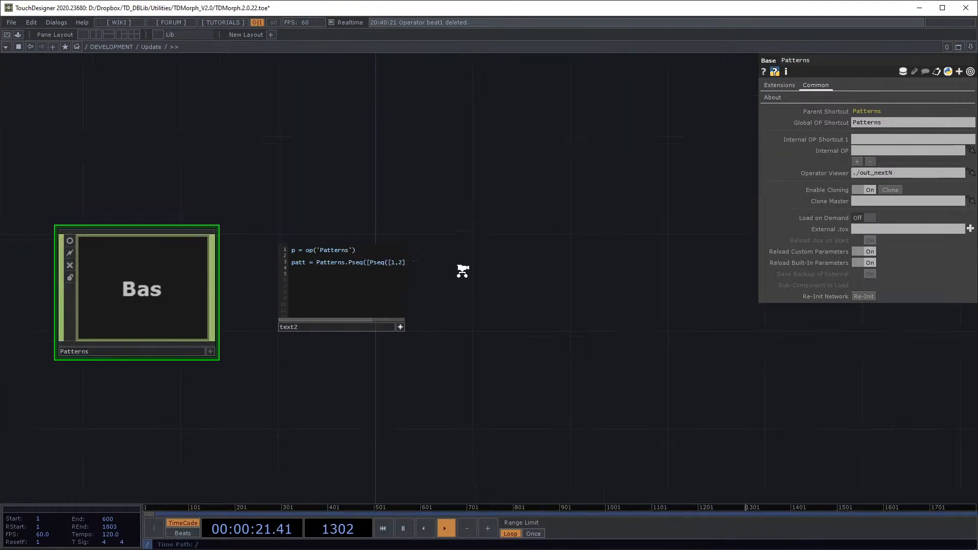
Step: Clear the Global OP Shortcut of the Patterns component
left_click(885, 120)
key("ctrl+a")
key("BackSpace")
key("Return")
Step: Add a new Text DAT to the network beside text2
left_click_drag(454, 289, 340, 287)
scroll(408, 290, "up", 3)
key("Tab")
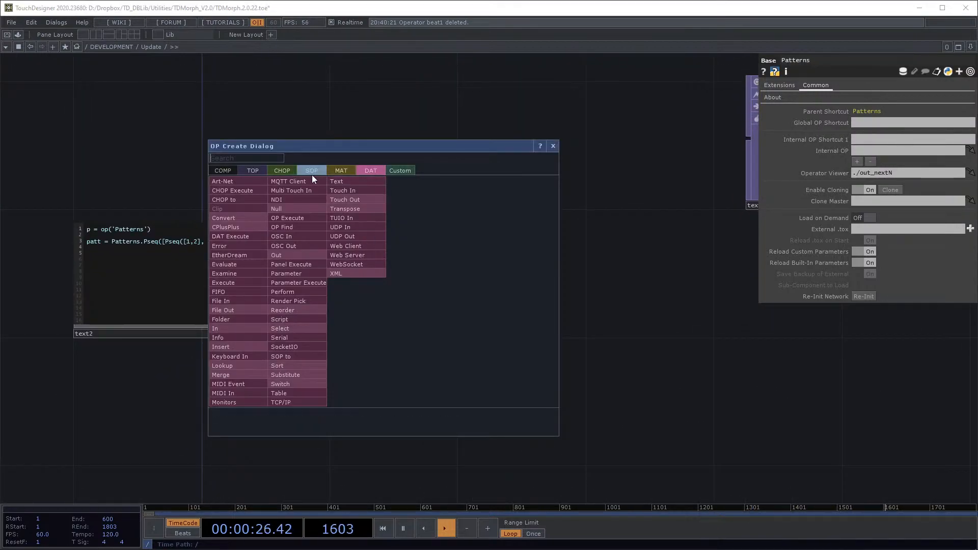
left_click(340, 183)
left_click(474, 292)
scroll(421, 258, "up", 5)
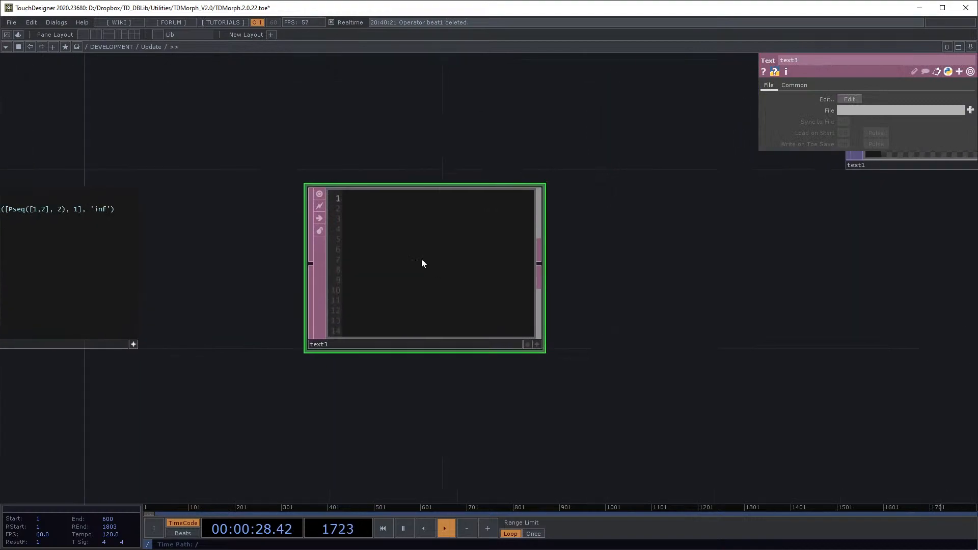
scroll(448, 153, "up", 2)
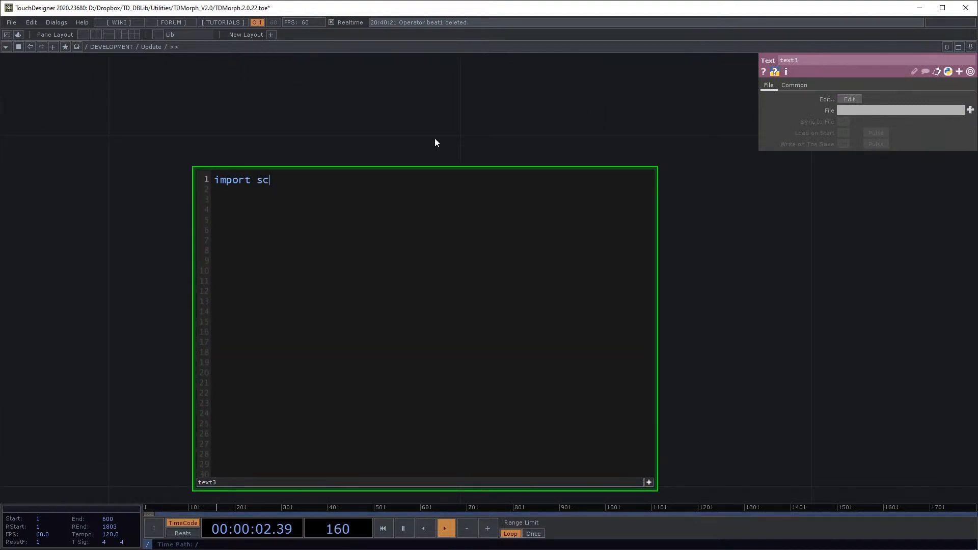
Step: Write 'import scpatterns as pat' and, two lines below, pat.Pseq([1,2,3], 'inf') in text3, and highlight the import line
type("pattern s as p")
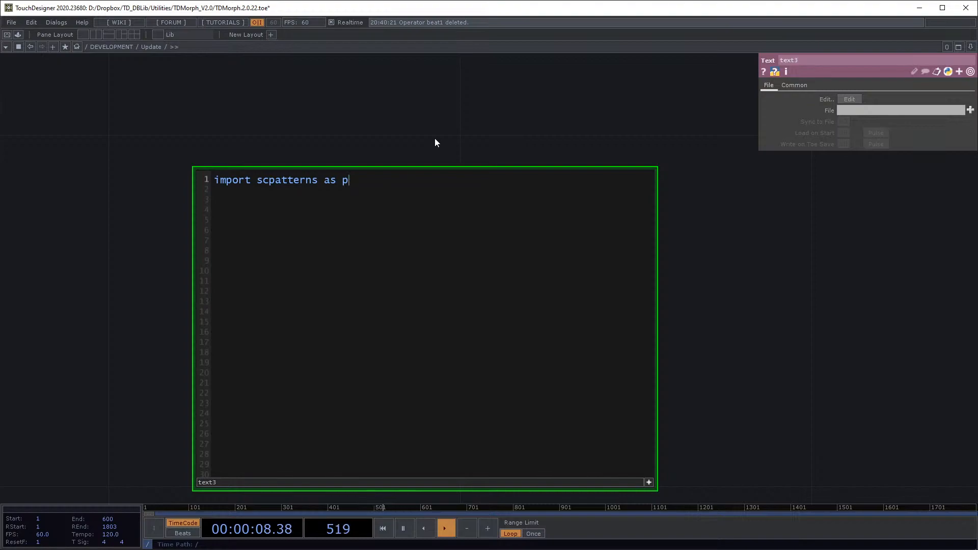
type("at")
key("Return")
key("Return")
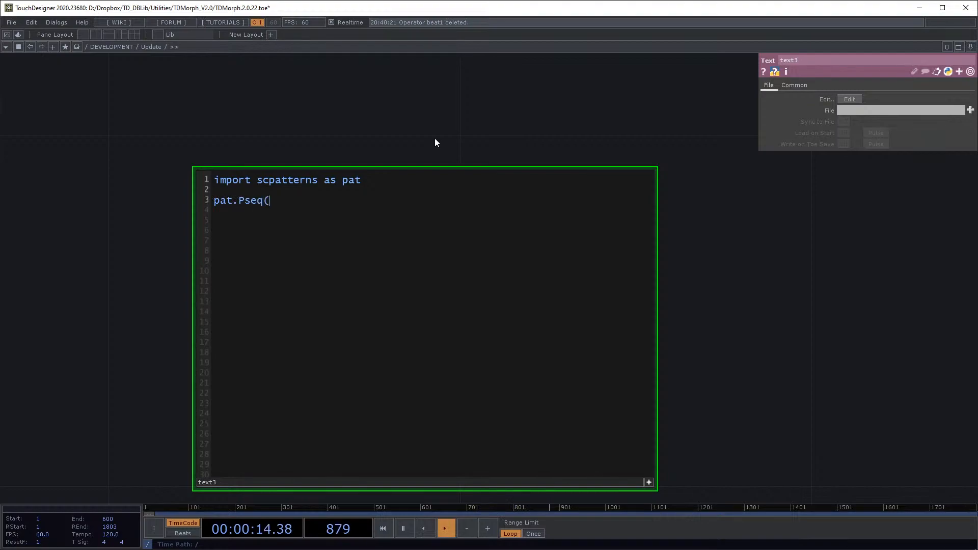
type("pat.Pseq([1,2,3], 'inf')")
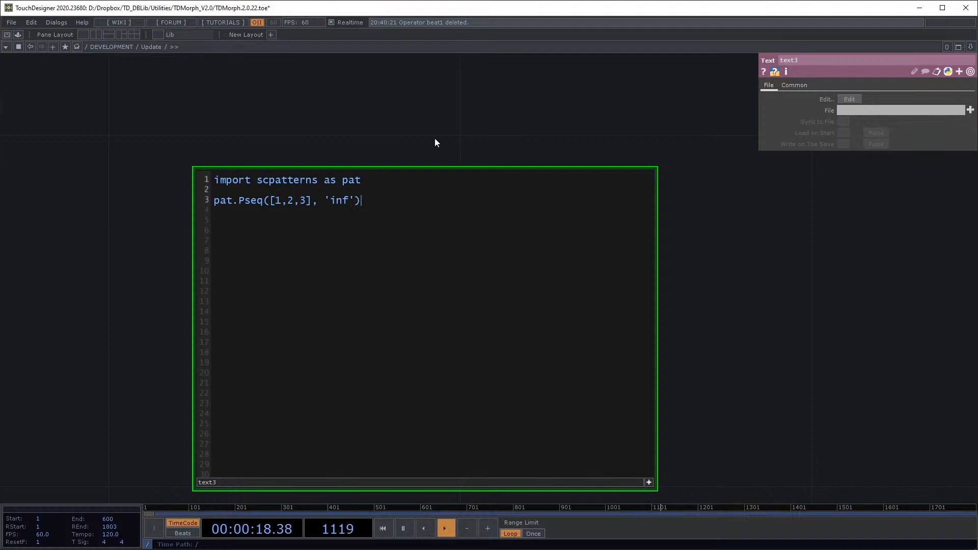
scroll(291, 141, "down", 3)
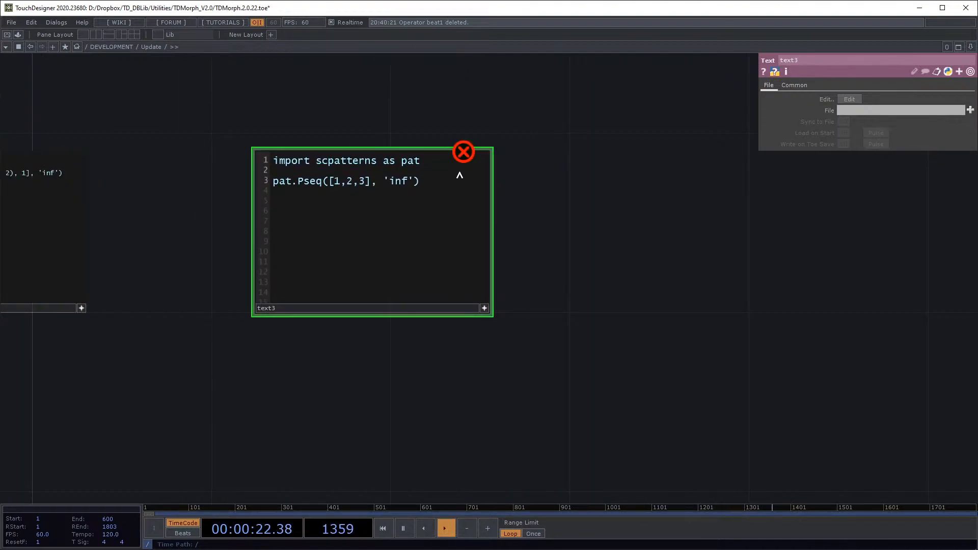
scroll(402, 136, "up", 2)
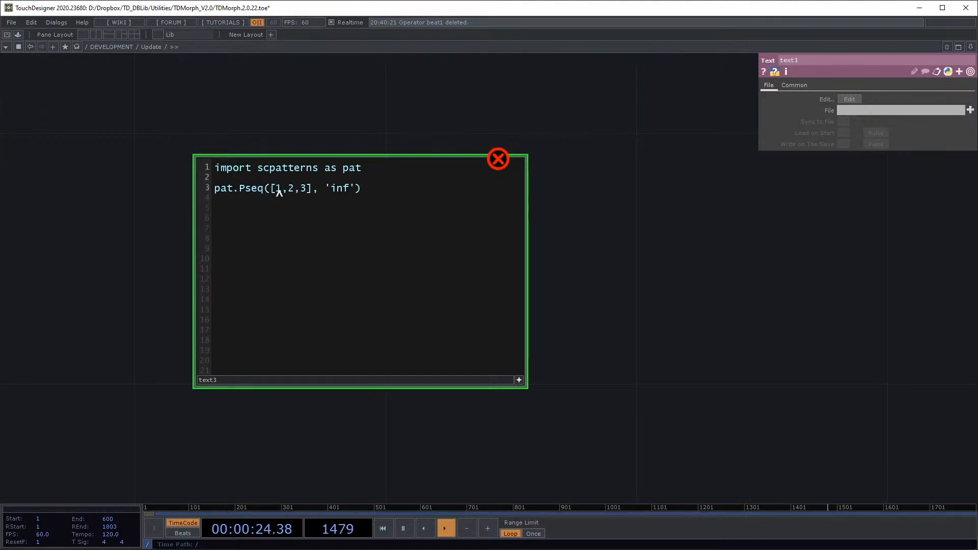
left_click_drag(384, 136, 406, 180)
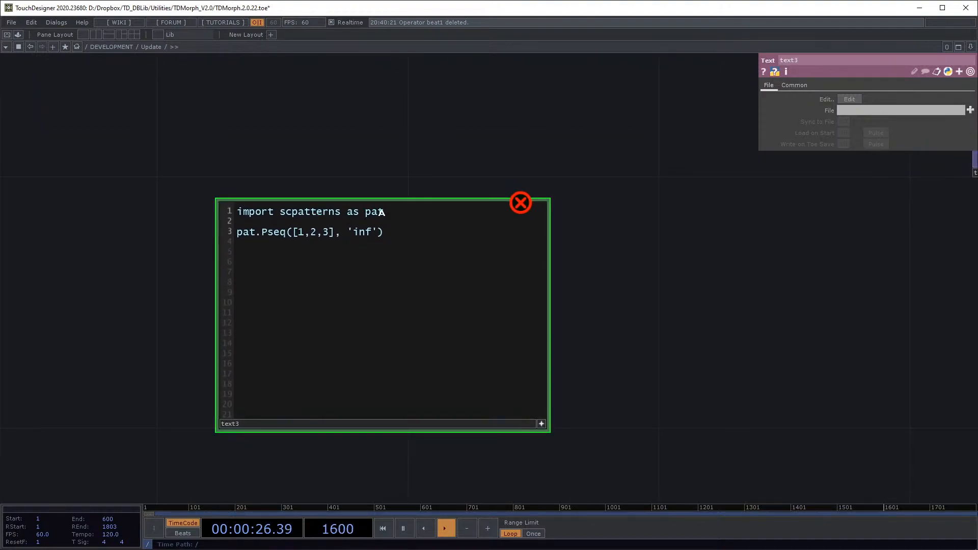
triple_click(402, 210)
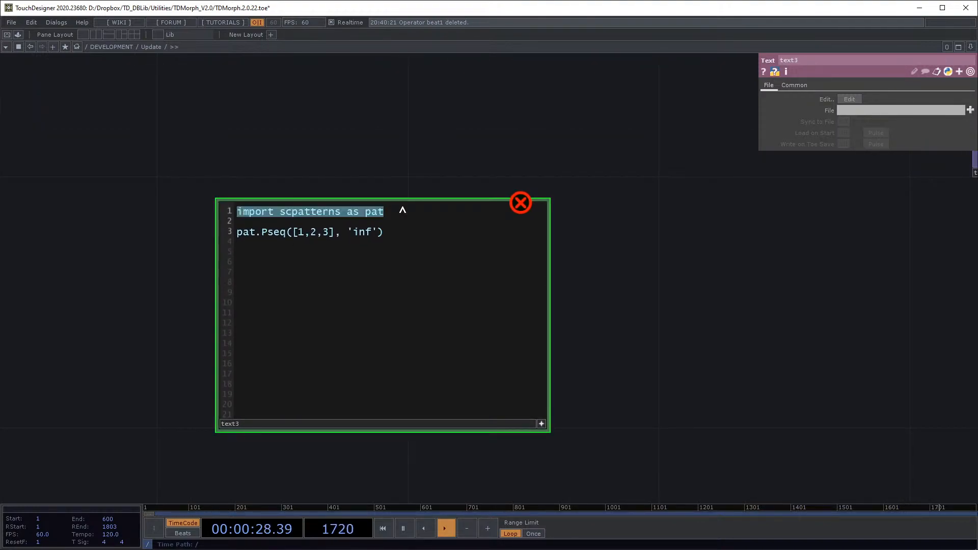
left_click_drag(489, 173, 502, 195)
Step: Delete the text3 DAT holding the scpatterns example and select the Patterns component
scroll(493, 193, "down", 6)
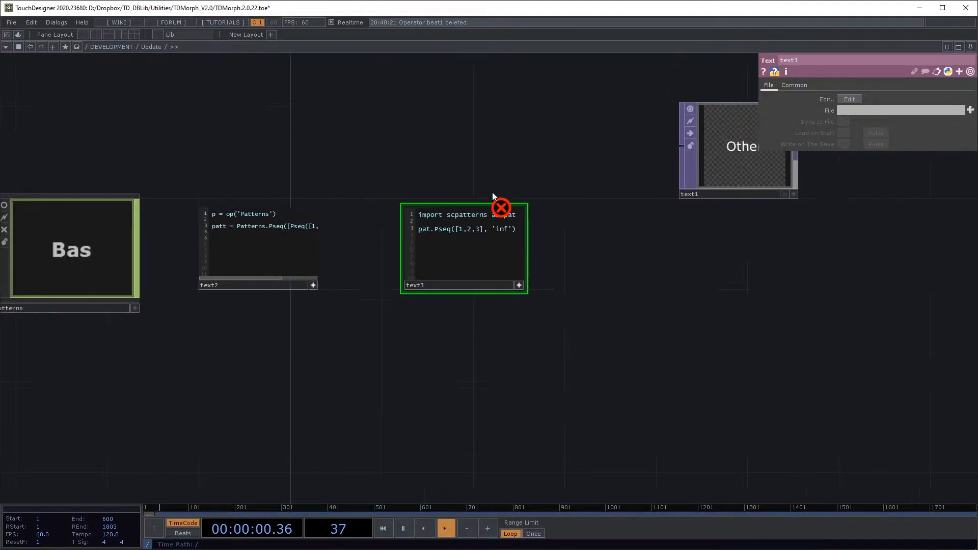
mouse_move(557, 170)
right_mouse_down()
mouse_move(476, 278)
mouse_move(459, 285)
right_mouse_up()
right_click(417, 314)
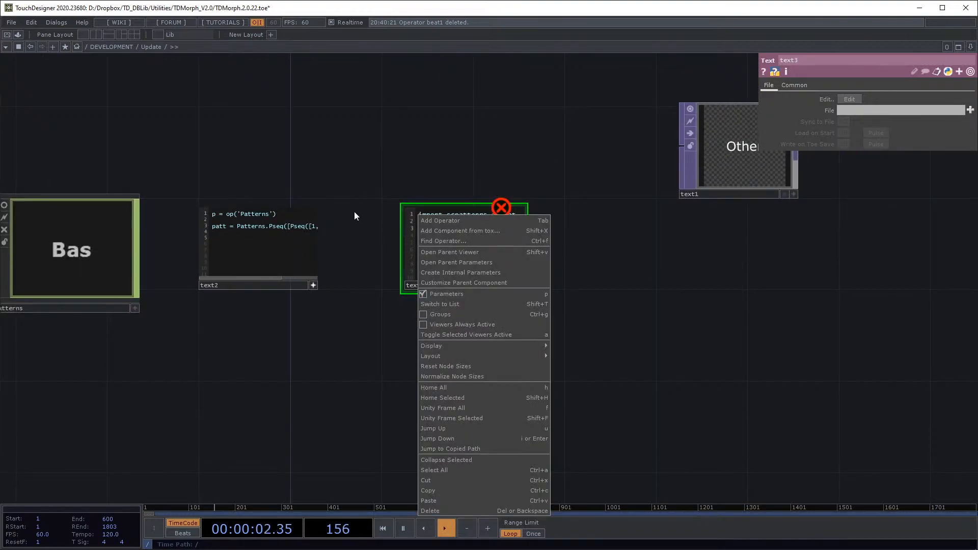
right_click_drag(389, 144, 522, 307)
key("Delete")
left_click(63, 246)
left_click_drag(348, 119, 540, 140)
left_click_drag(489, 180, 462, 195)
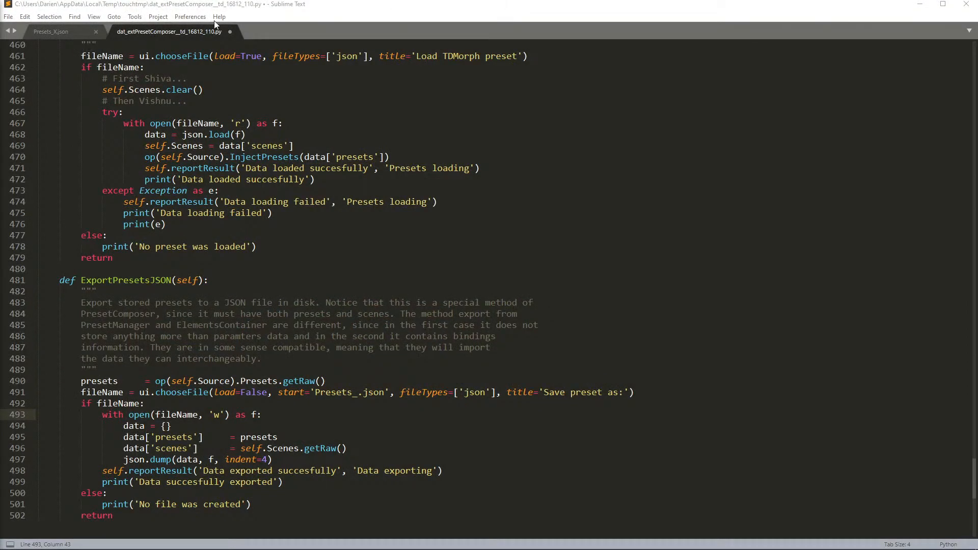
Step: Minimize Sublime Text and go from the PresetManager.md help page on GitHub to the TDMorph repository's main page
left_click(277, 10)
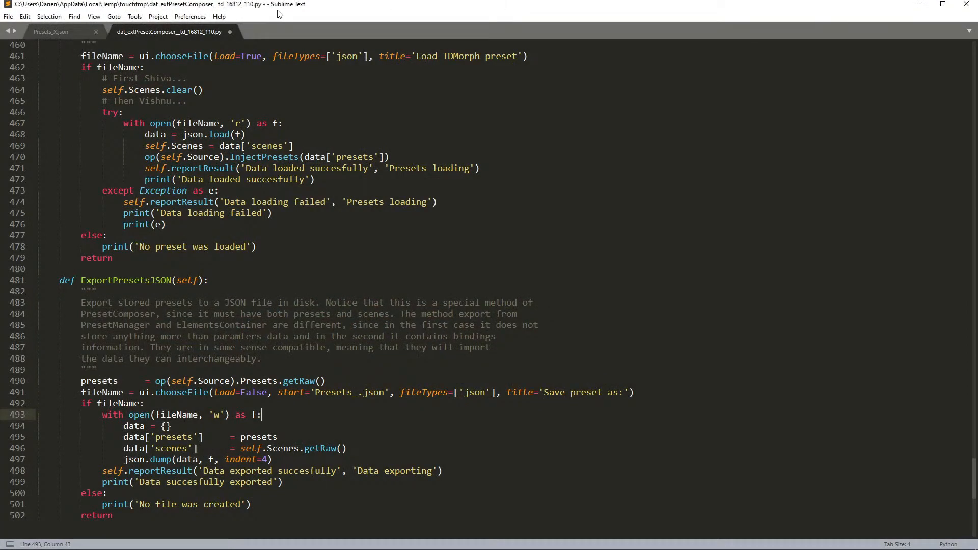
left_click(920, 4)
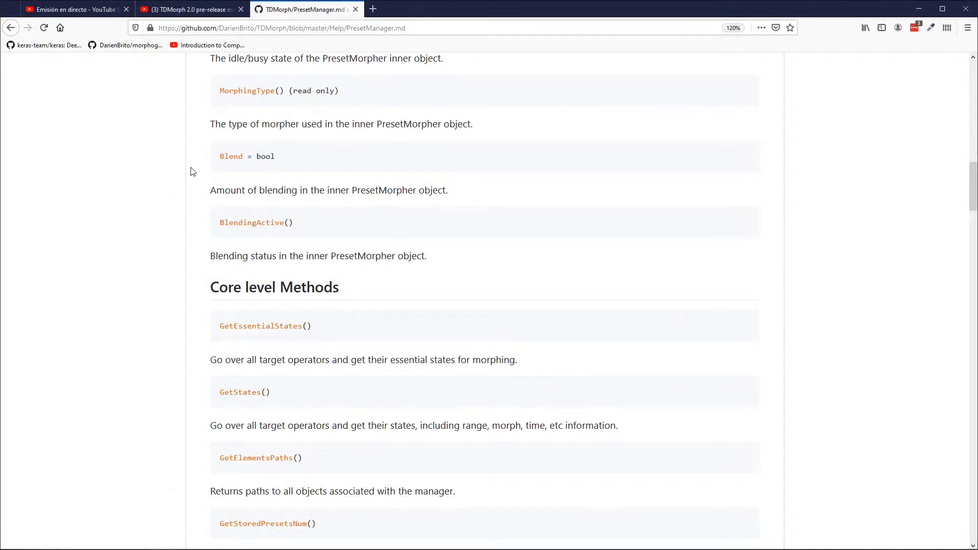
scroll(192, 152, "up", 15)
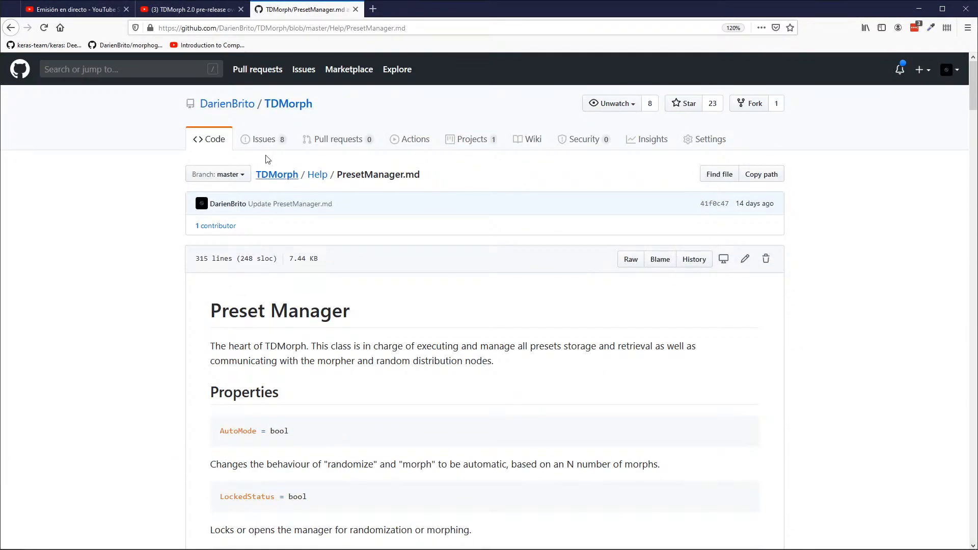
left_click(277, 175)
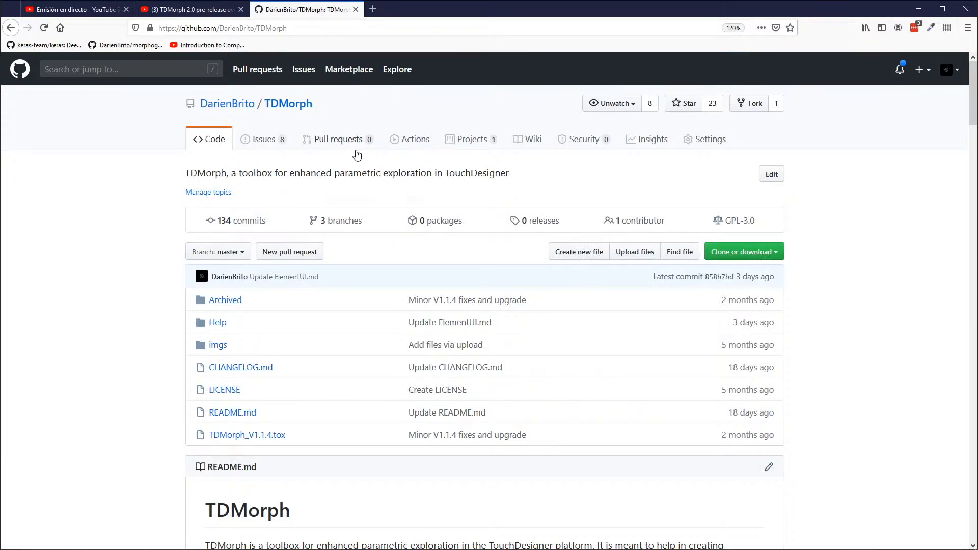
Step: Copy the address of TDMorph's GitHub Issues page and post it in the YouTube Studio live chat
left_click(302, 29)
key("ctrl+c")
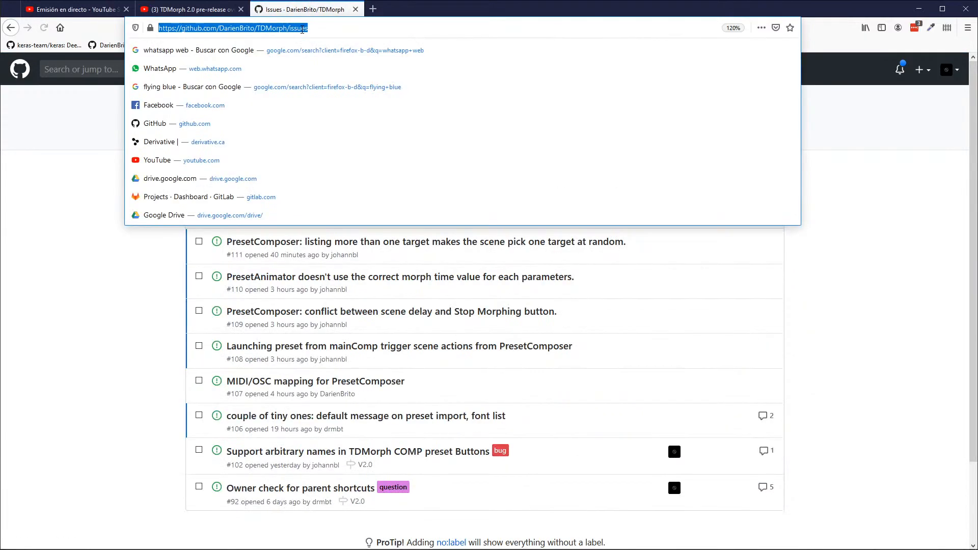
left_click(111, 9)
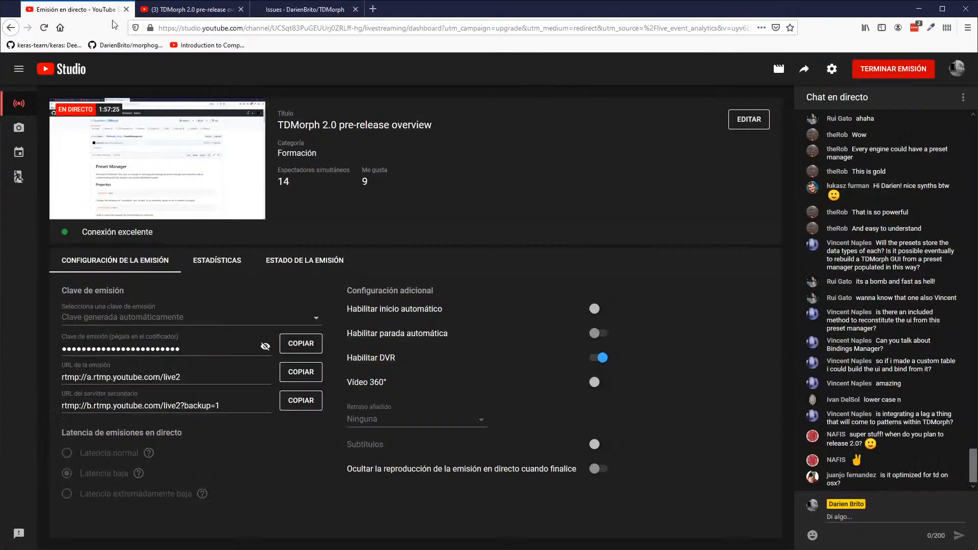
left_click(901, 518)
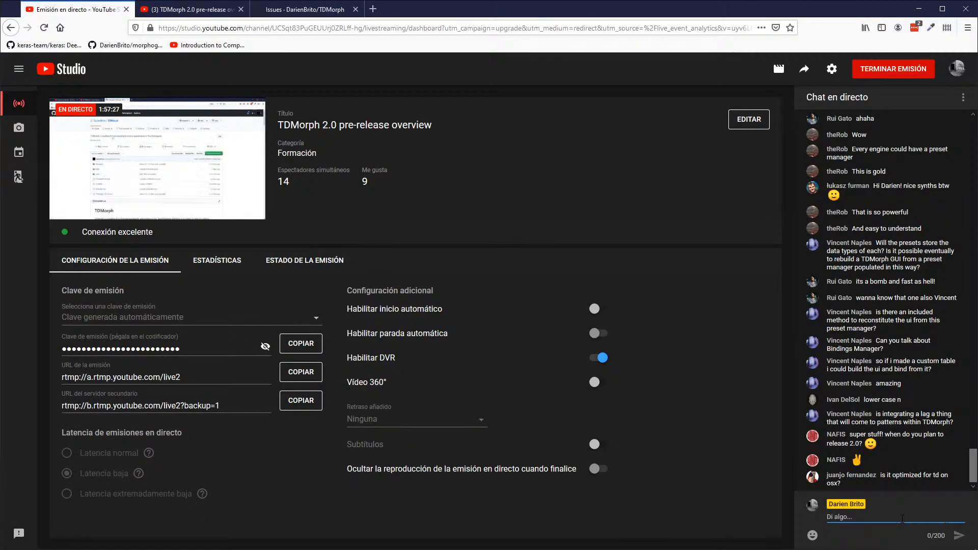
key("ctrl+v")
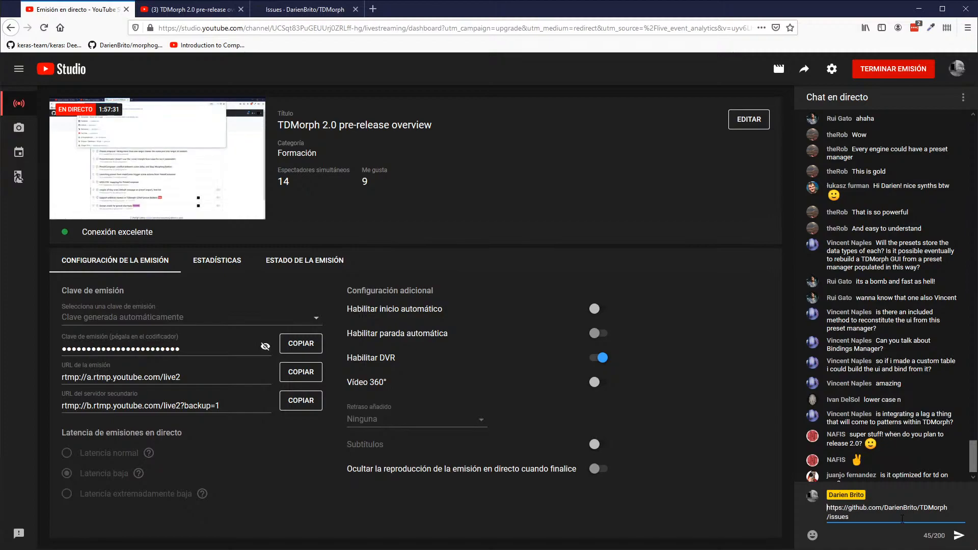
key("Return")
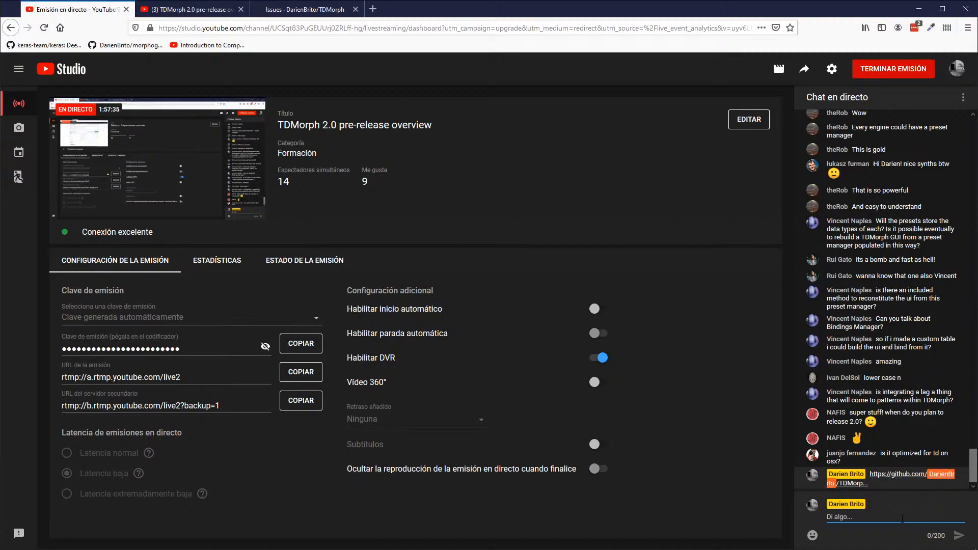
Step: Return to the TDMorph Issues page on GitHub and open a blank new issue form
left_click(292, 13)
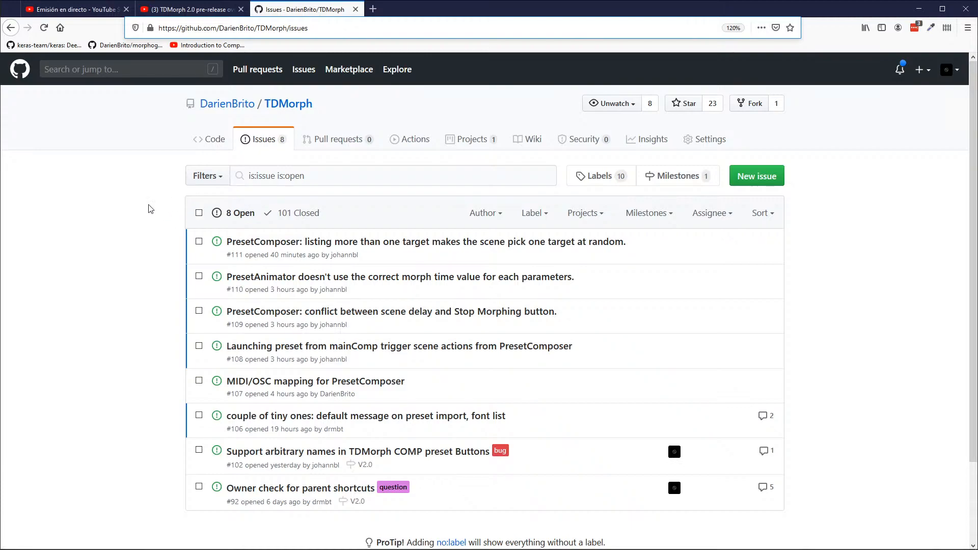
left_click(762, 179)
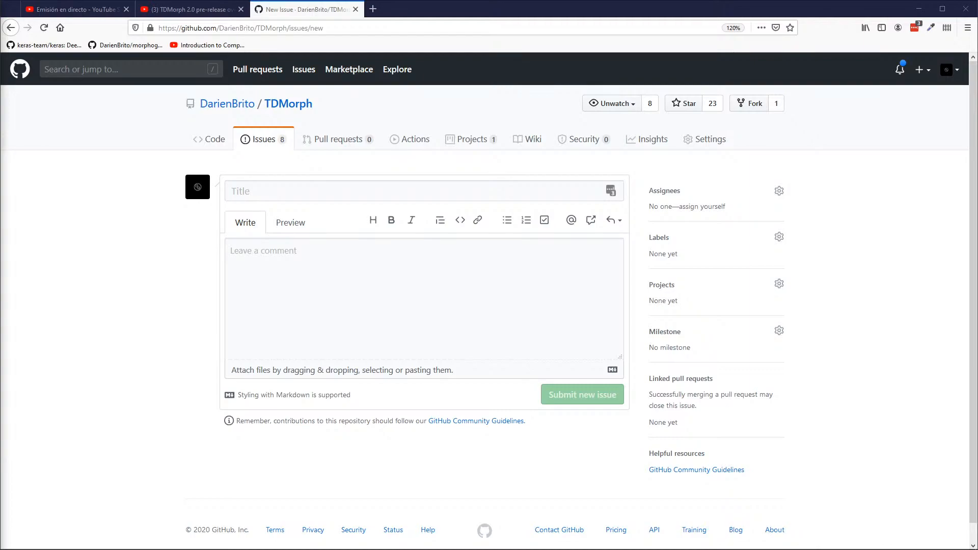
Step: Title the new issue "Add possibility to change based on range 0-1"
left_click(310, 193)
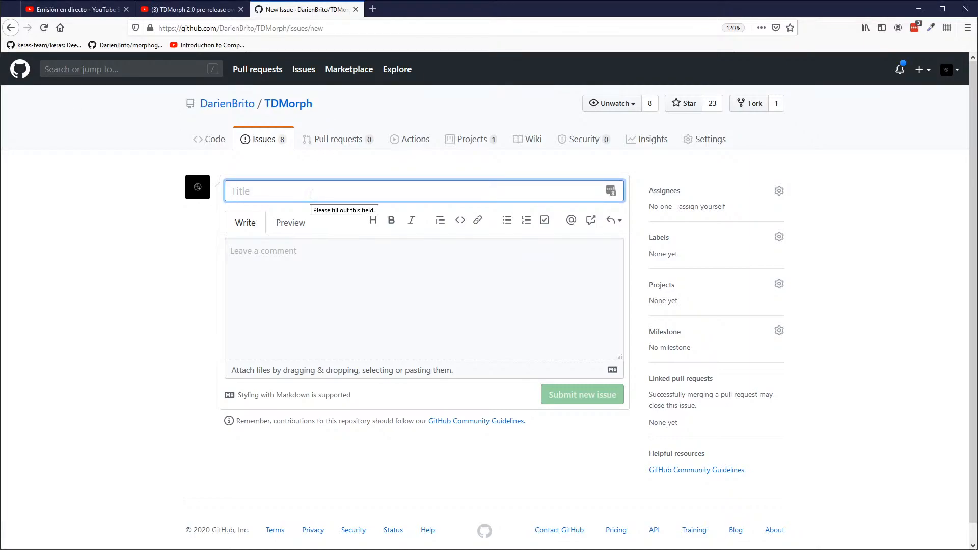
type("Add possibility to change based on range 0-1")
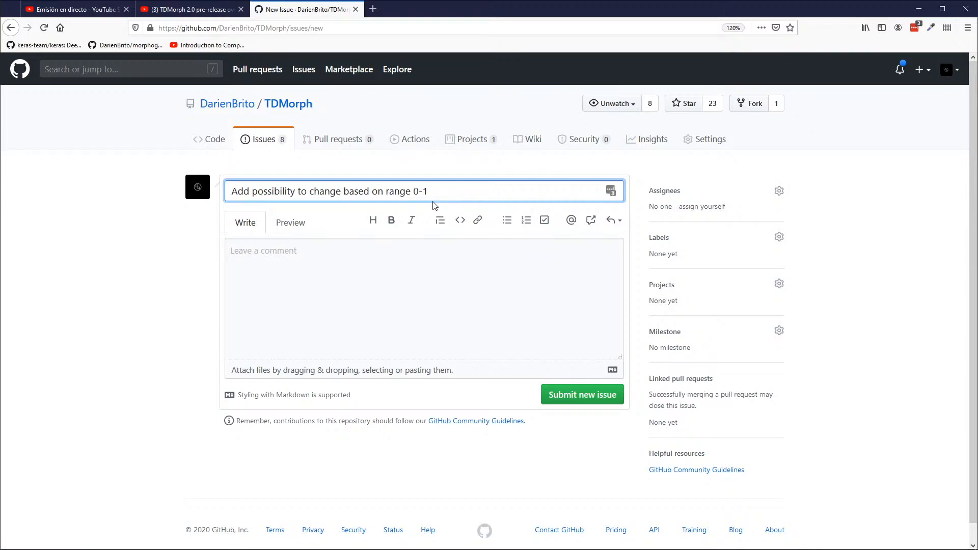
Step: Describe the issue in its comment as "This means when the parameter changes while morphing (snap as percentage)"
left_click(289, 255)
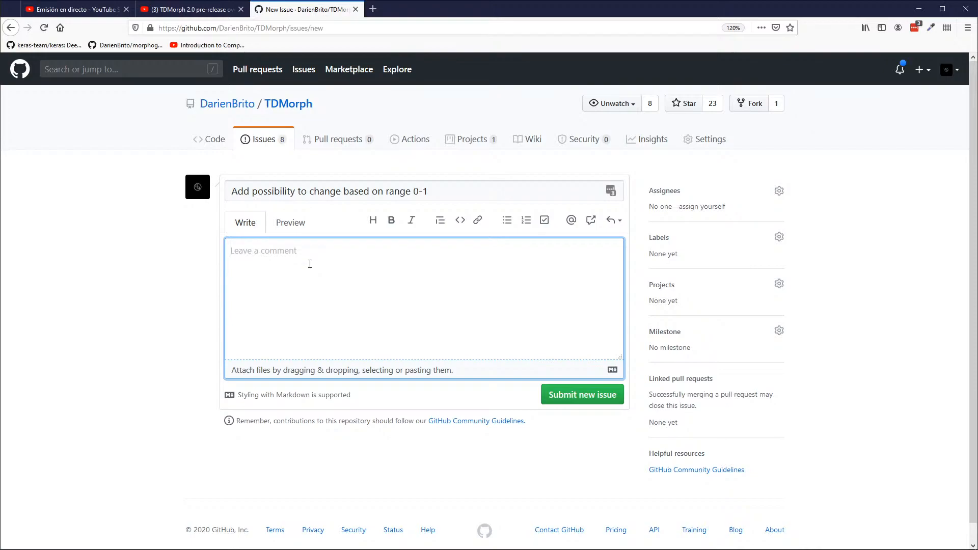
type("This means how the parameter")
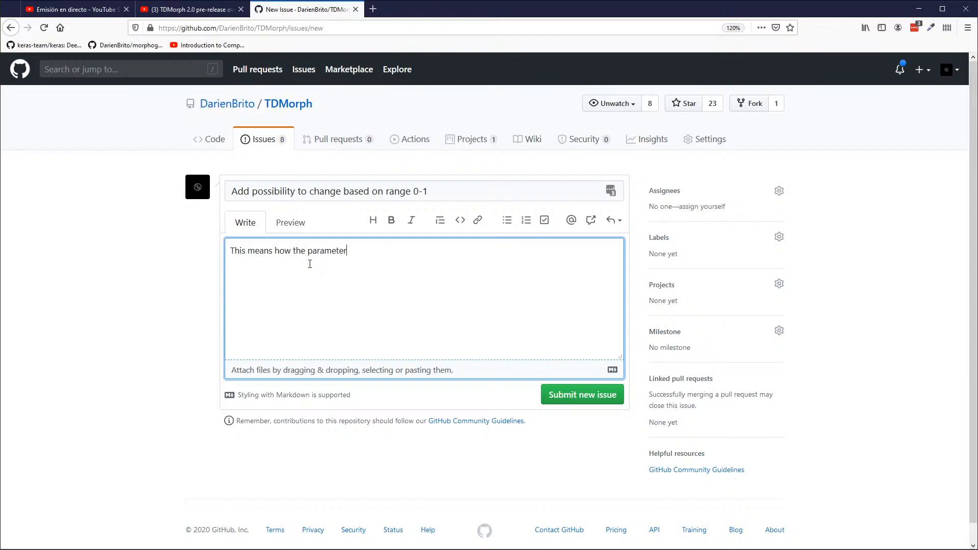
double_click(278, 257)
type("when the parameter chagnes")
key("BackSpace")
type("nges after morphi")
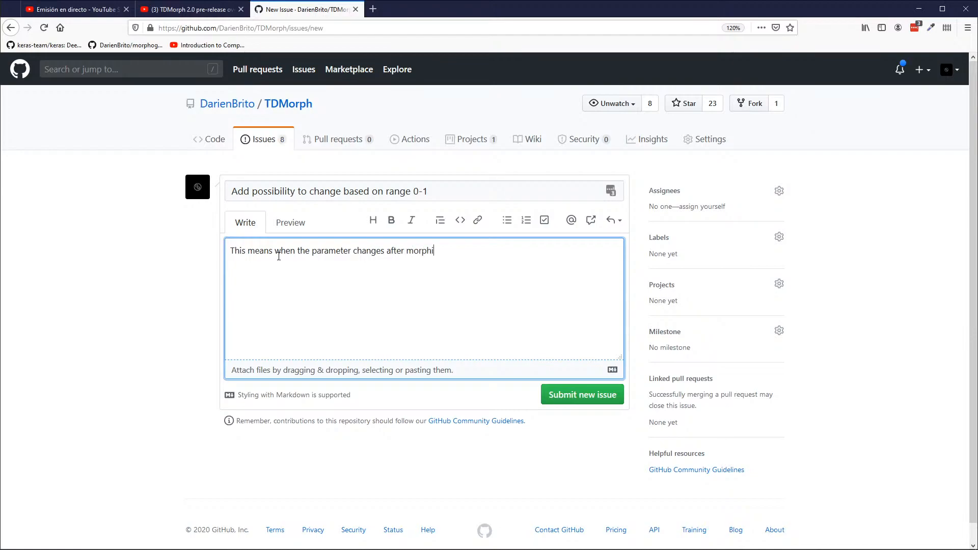
double_click(399, 250)
type("while")
key("End")
key("BackSpace")
key("BackSpace")
key("BackSpace")
type("snap as percentag")
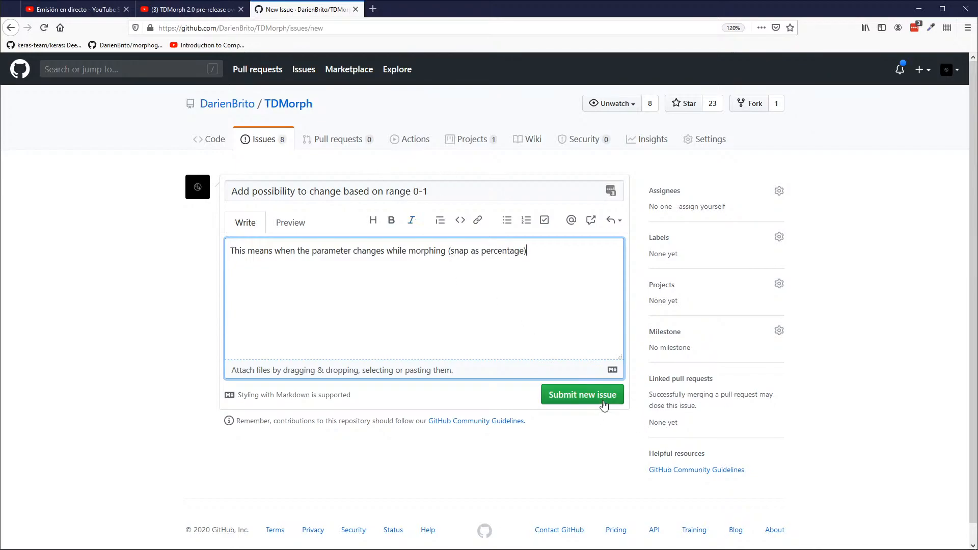
Step: Assign the new issue to the repository owner
left_click(779, 190)
left_click(685, 269)
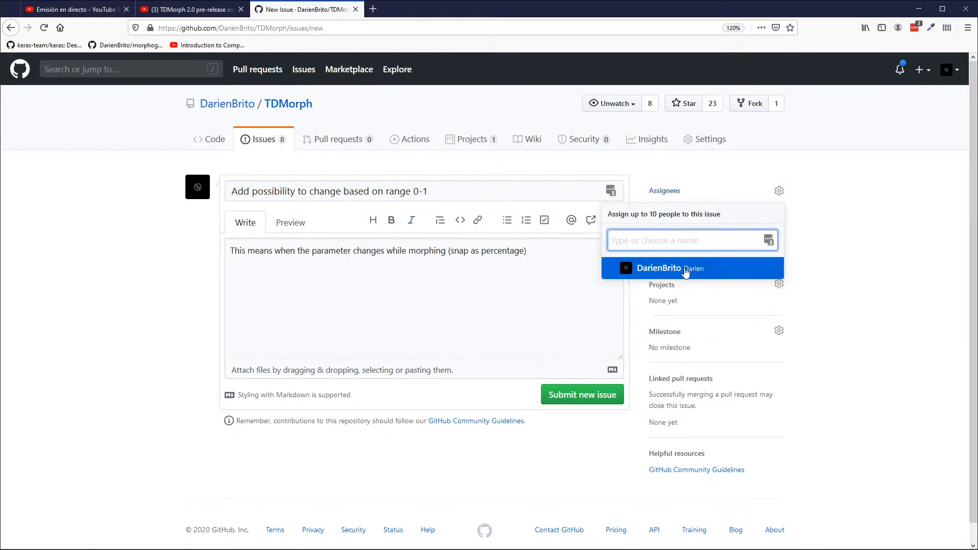
left_click(864, 247)
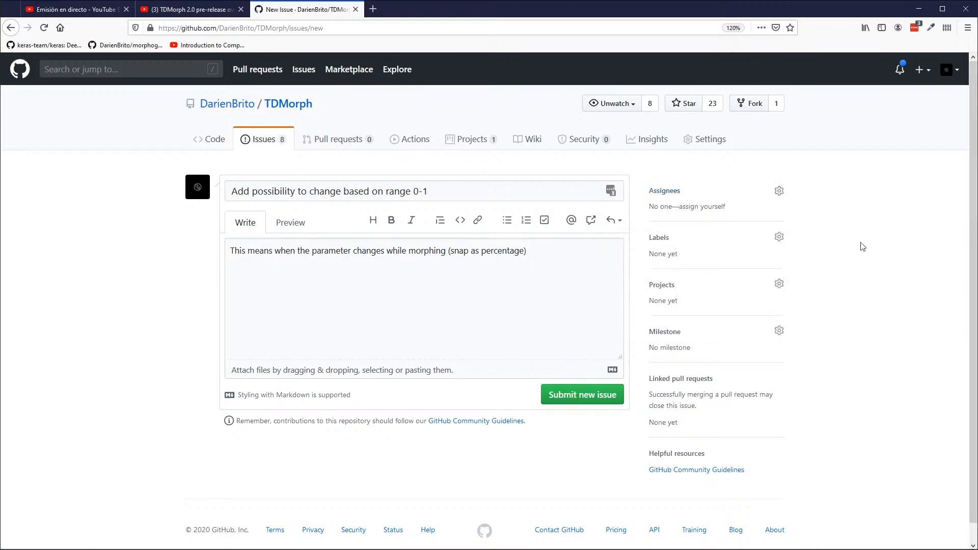
Step: Apply the enhancement label to the new issue
left_click(779, 239)
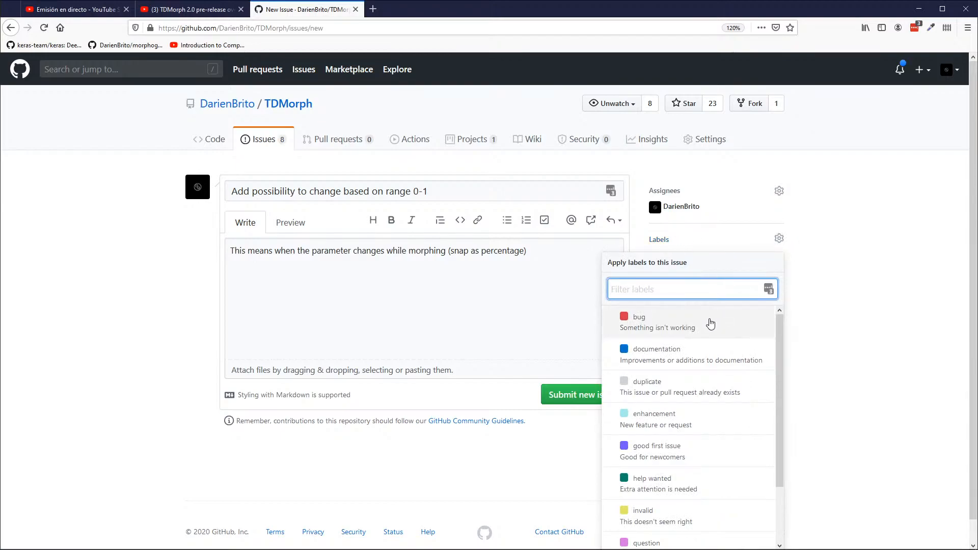
scroll(699, 347, "down", 2)
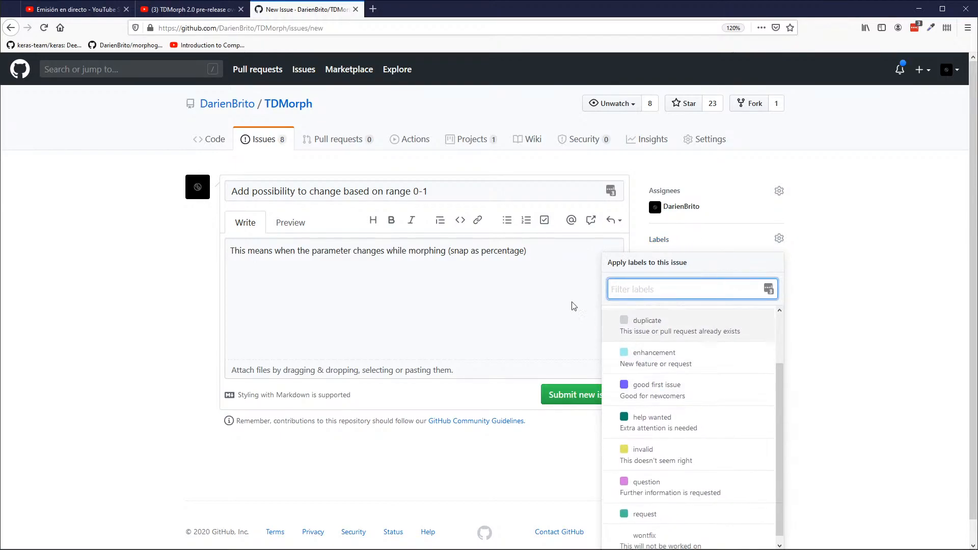
scroll(690, 356, "up", 2)
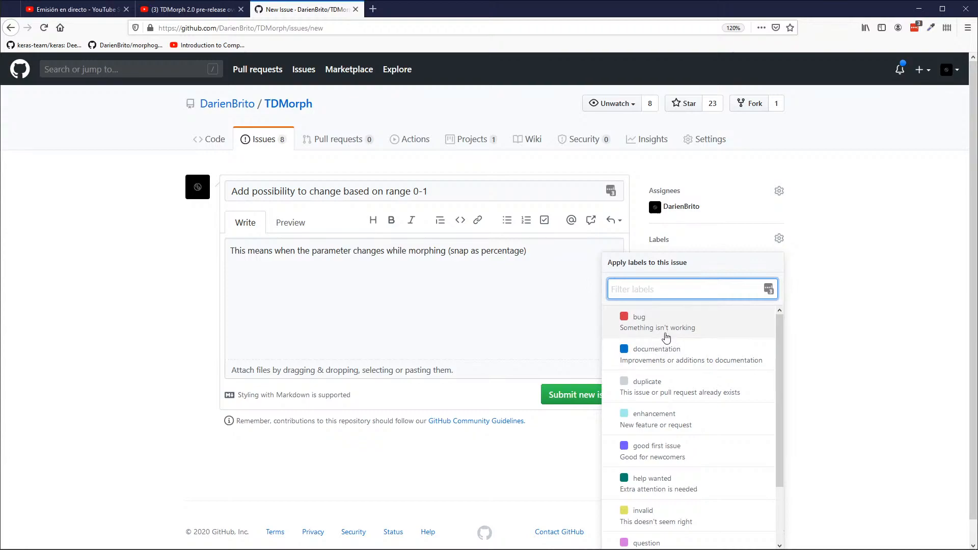
left_click(674, 420)
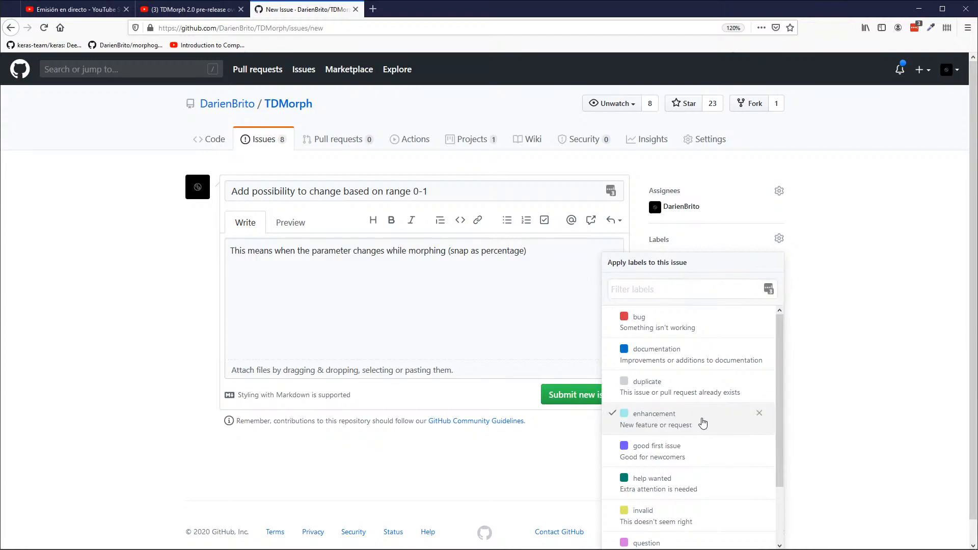
left_click(862, 354)
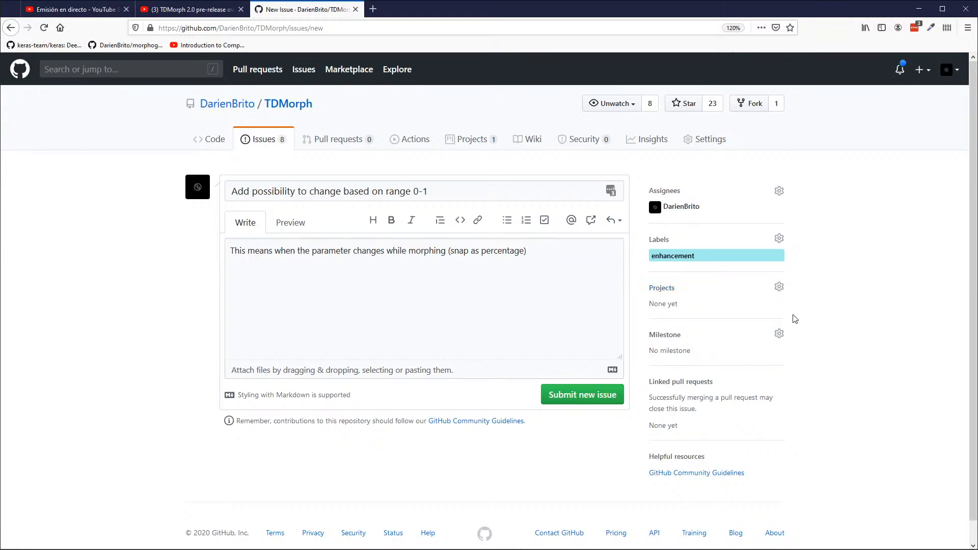
Step: Add the issue to the TDMorph 2.0 project and the V2.0 milestone, and submit it
left_click(779, 288)
left_click(698, 383)
left_click(779, 287)
left_click(779, 333)
left_click(718, 433)
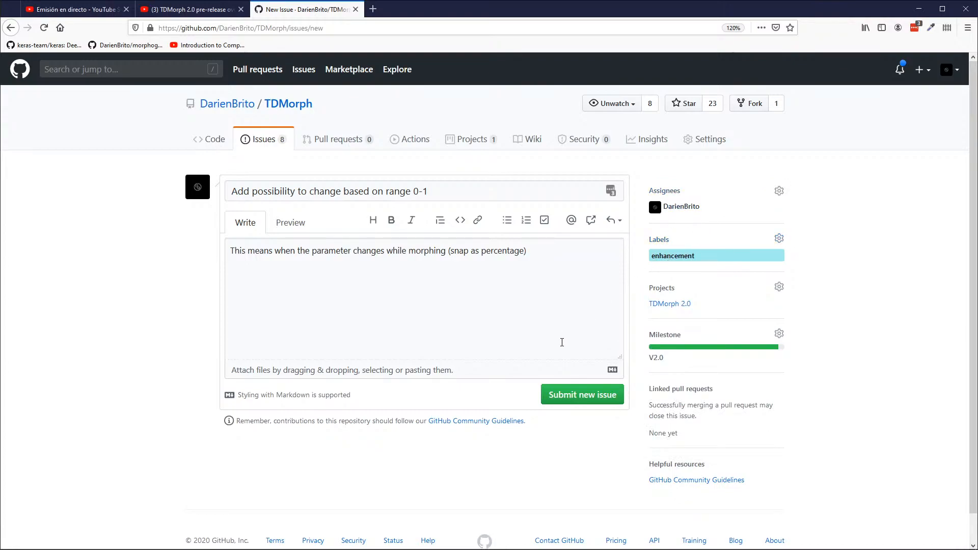
left_click(567, 402)
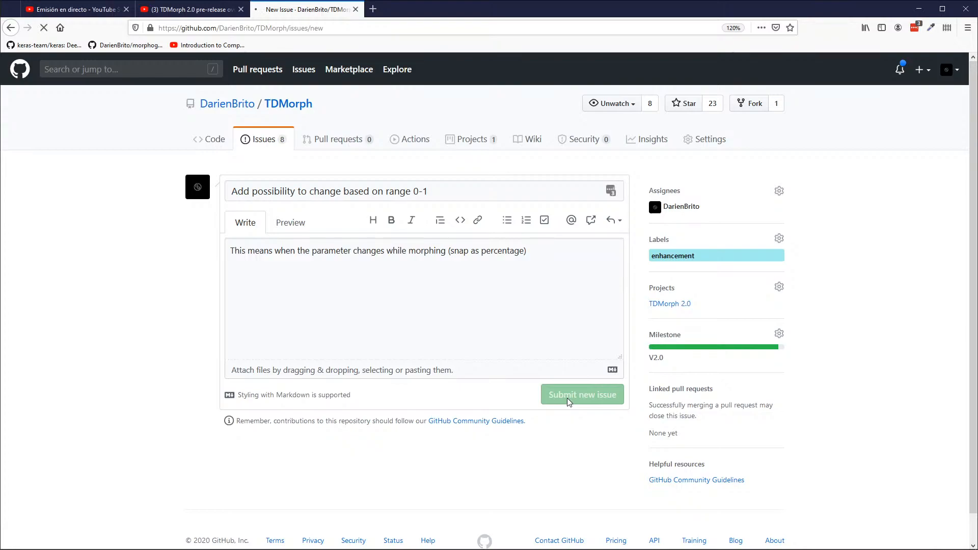